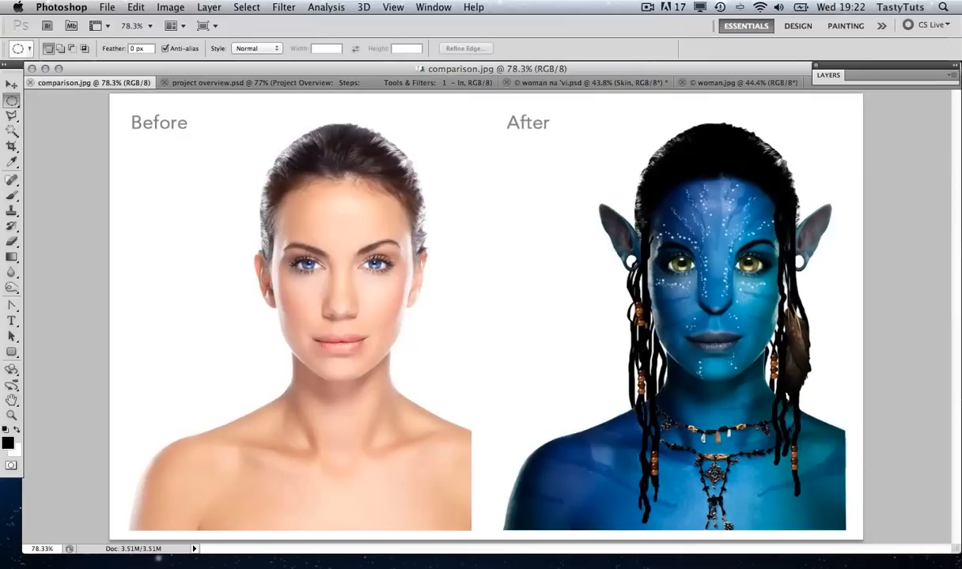
# Step: Review the project overview document and bring up the layer groups of the finished woman na'vi.psd artwork
pyautogui.click(253, 83)
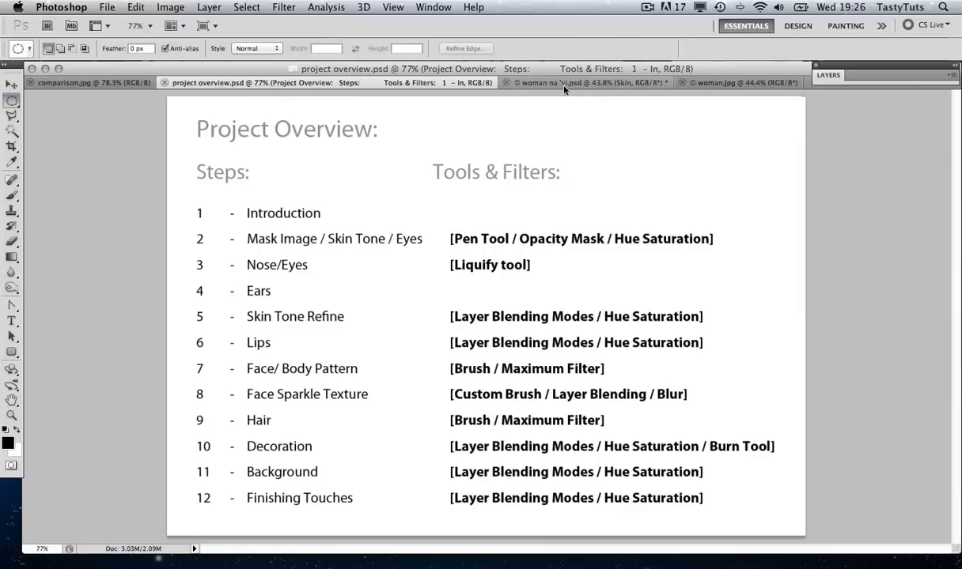
pyautogui.click(534, 80)
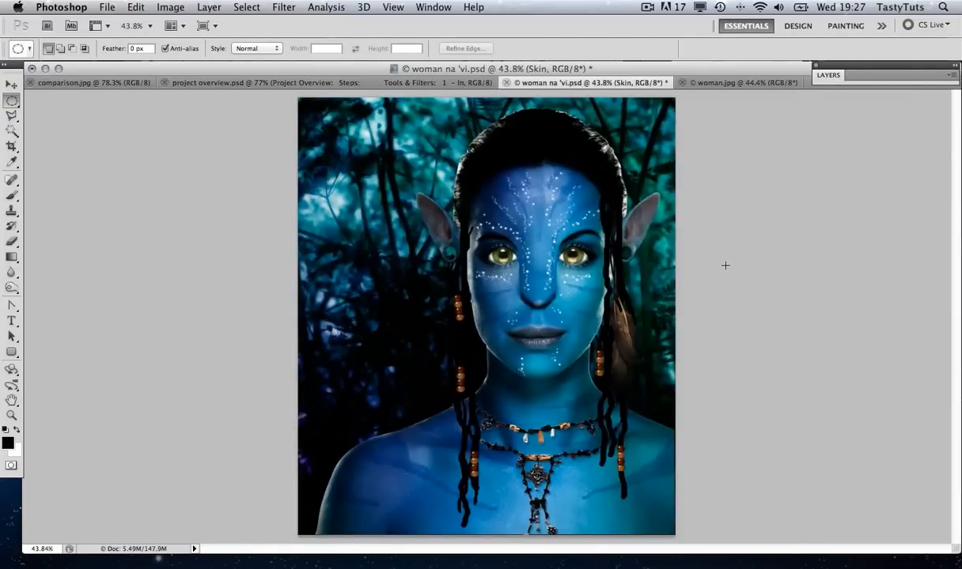
pyautogui.click(867, 79)
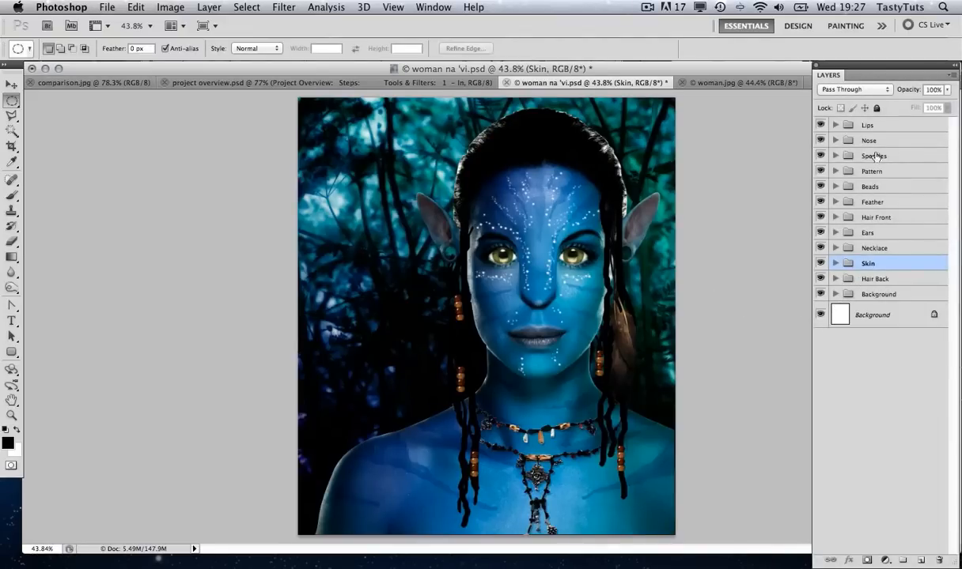
# Step: Toggle the Pattern, Speckles, Nose, Lips, Necklace and Background groups off and on to examine what each contributes
pyautogui.click(835, 171)
pyautogui.click(836, 171)
pyautogui.click(820, 172)
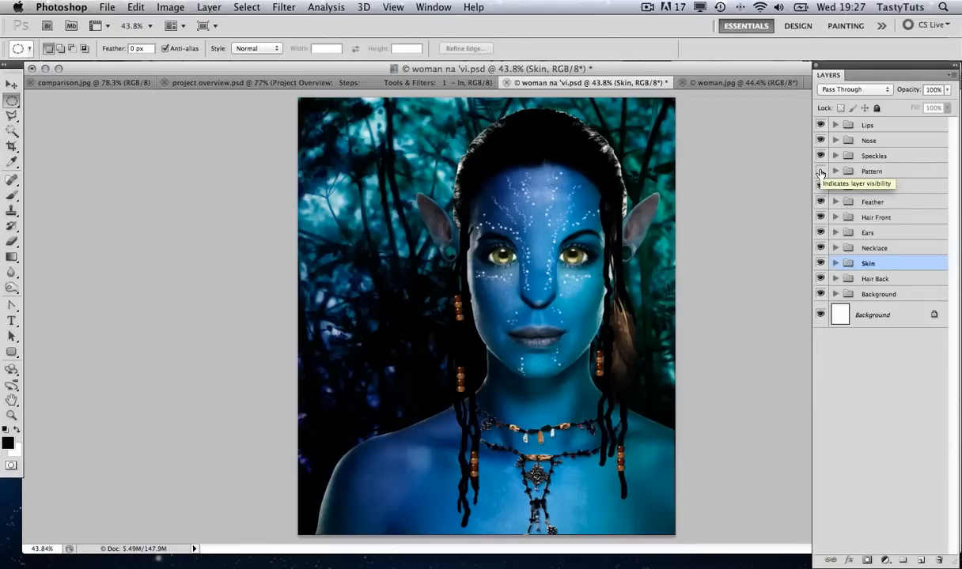
pyautogui.click(819, 157)
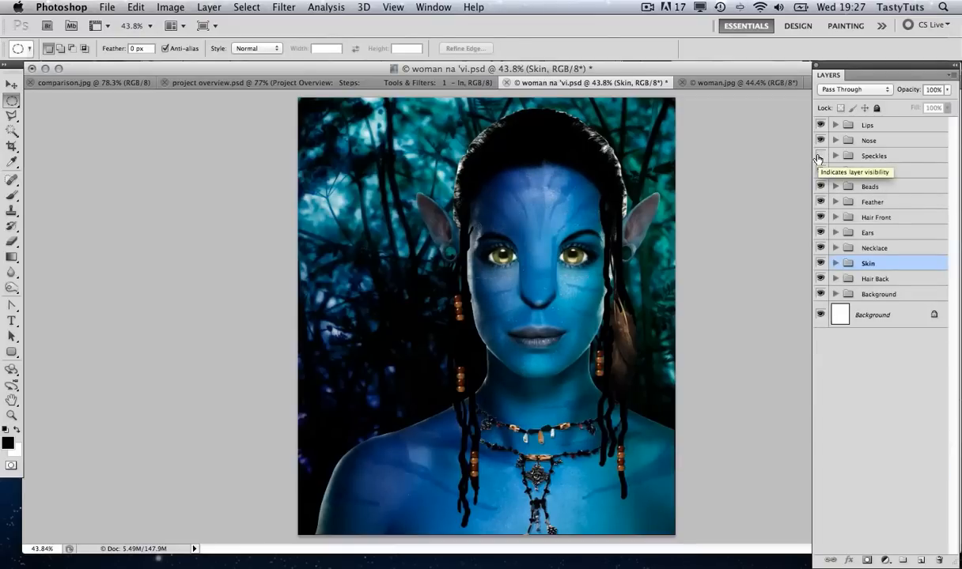
pyautogui.click(818, 157)
pyautogui.click(820, 142)
pyautogui.click(820, 142)
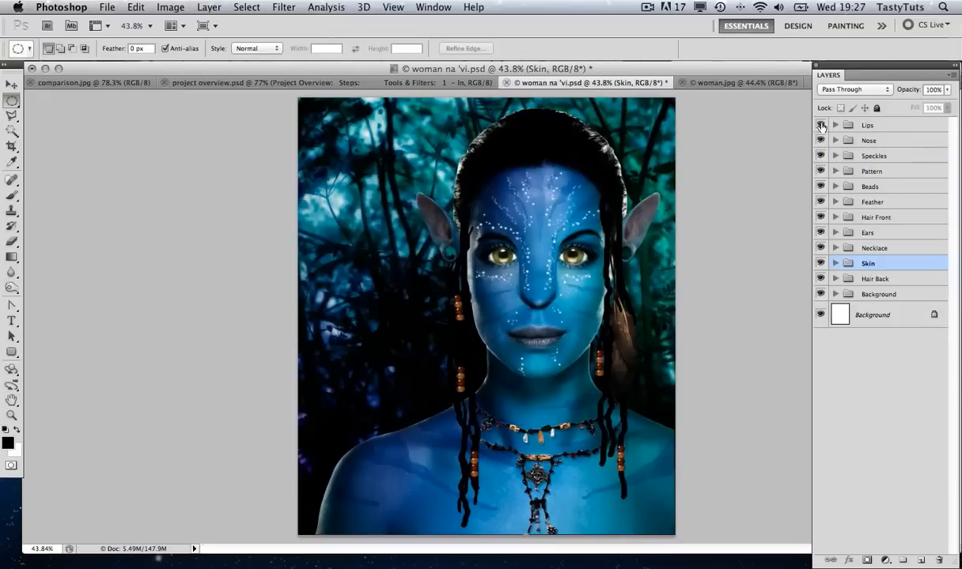
pyautogui.click(820, 125)
pyautogui.click(820, 126)
pyautogui.click(819, 249)
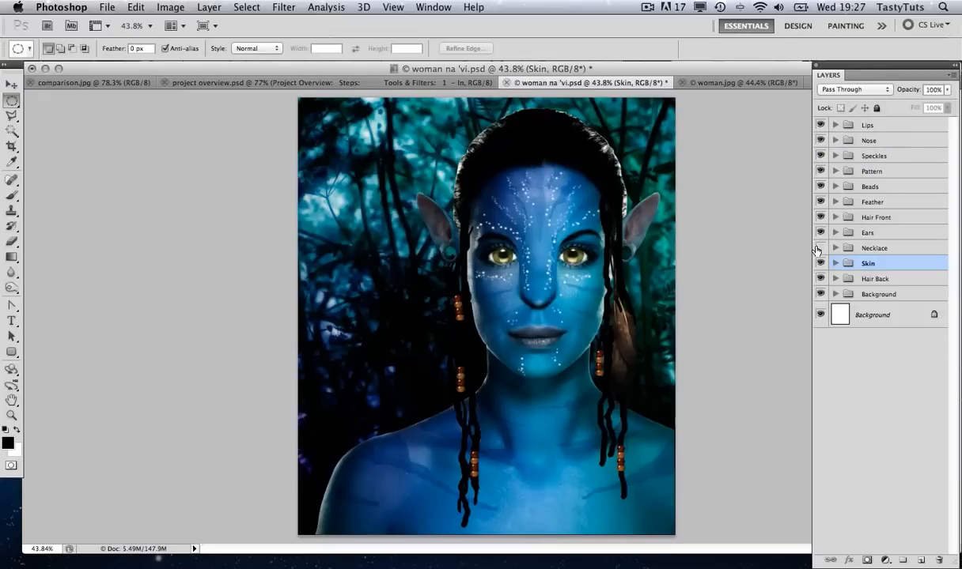
pyautogui.click(819, 249)
pyautogui.click(819, 295)
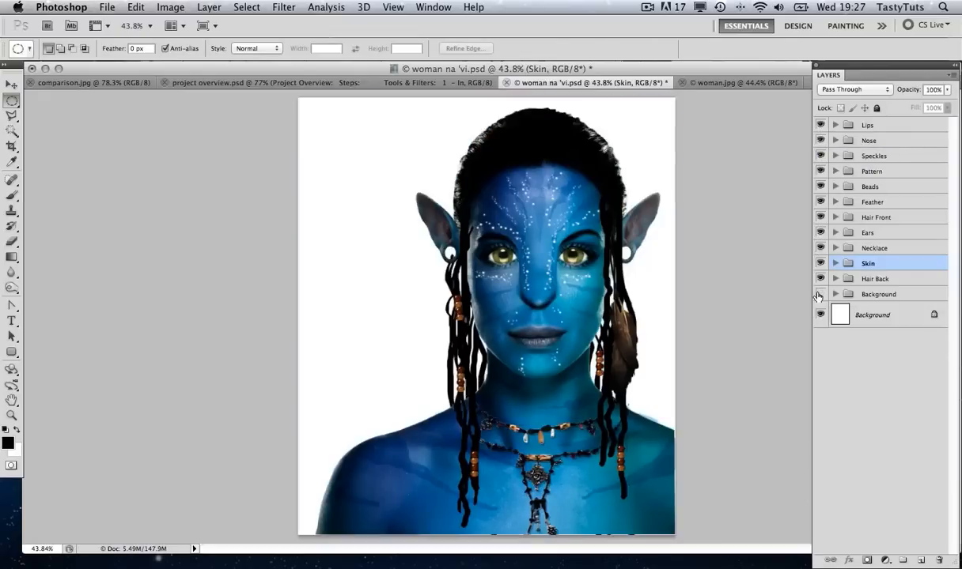
pyautogui.click(819, 295)
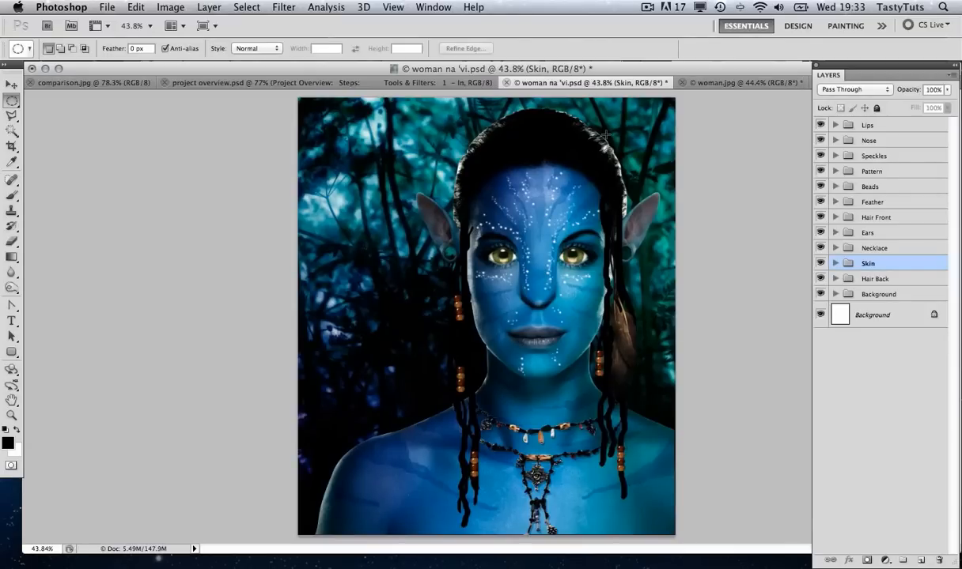
# Step: In woman.jpg, cut the whole photo from the Background and paste it onto a new layer
pyautogui.click(699, 82)
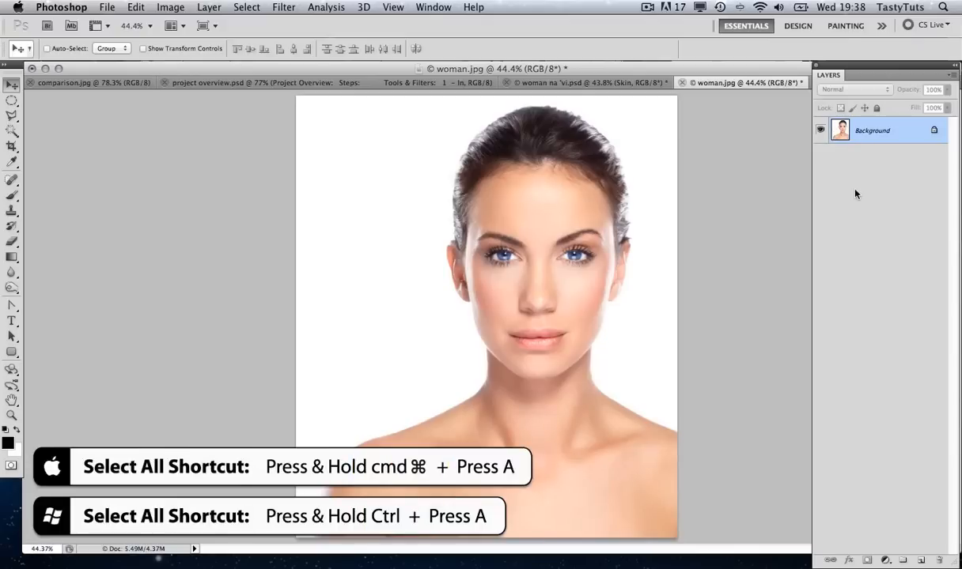
pyautogui.press('super+a')
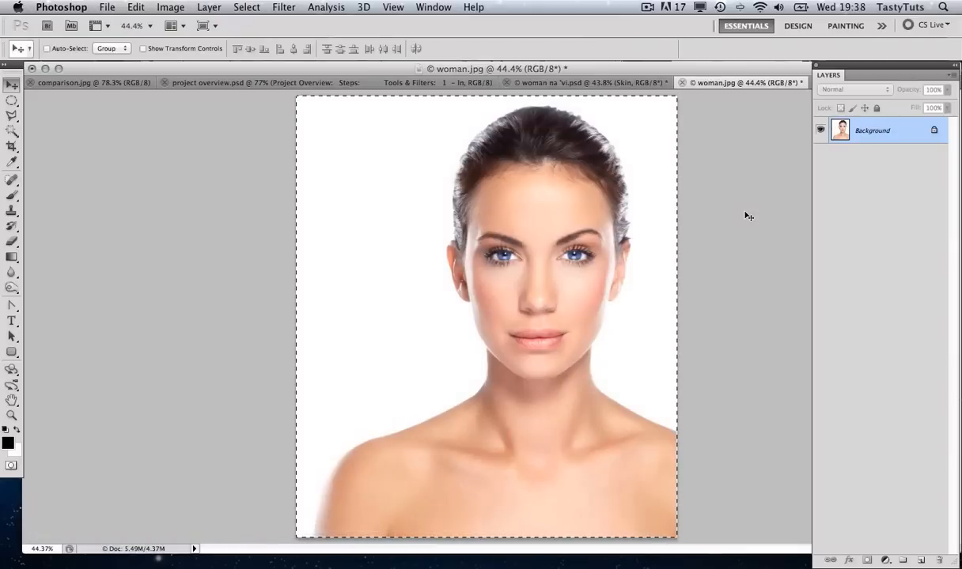
pyautogui.press('super+x')
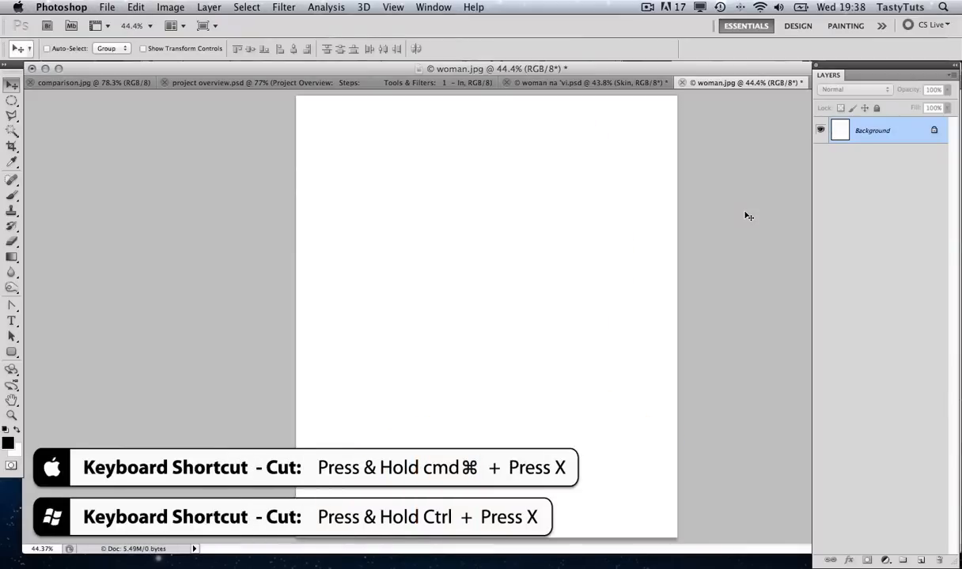
pyautogui.press('super+v')
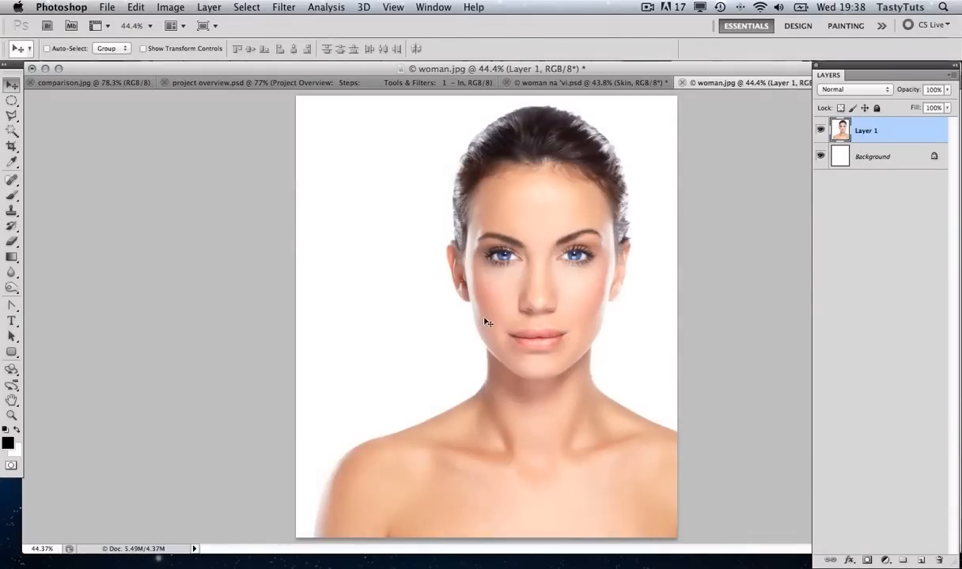
# Step: Start a Pen tool path at the photo's bottom edge and trace the shoulder on the image's left side up to the neck
pyautogui.press('z')
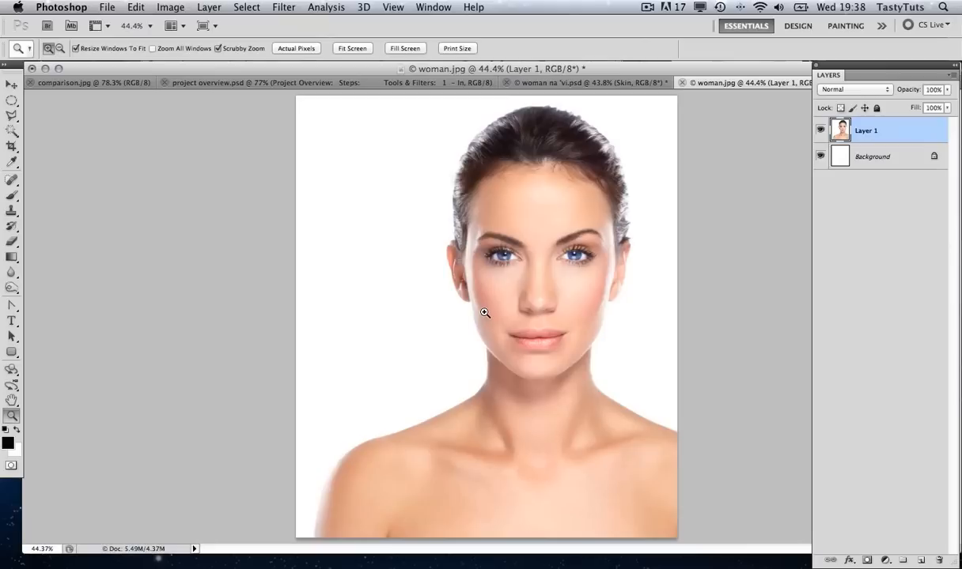
pyautogui.press('alt')
pyautogui.click(436, 381)
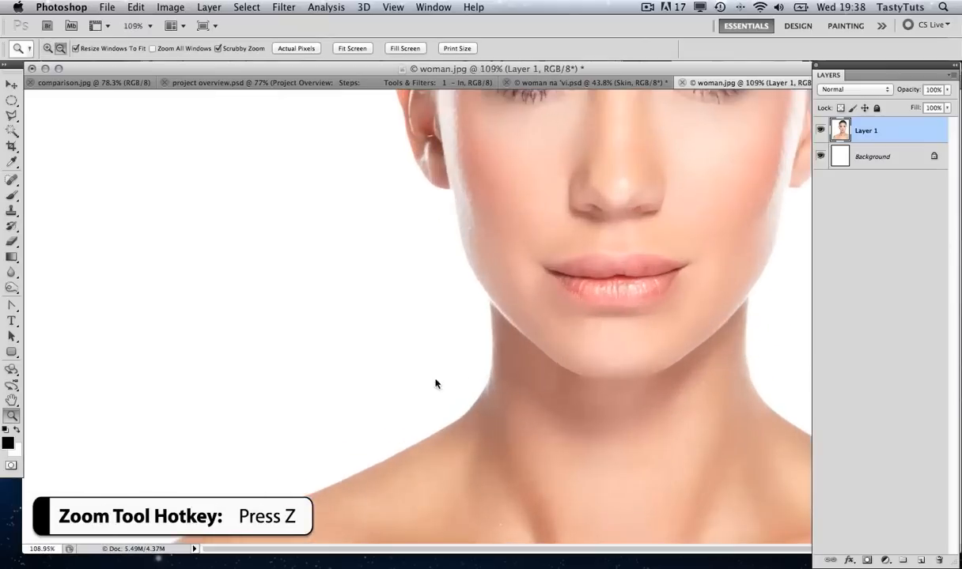
pyautogui.moveTo(349, 442); pyautogui.dragTo(508, 208)
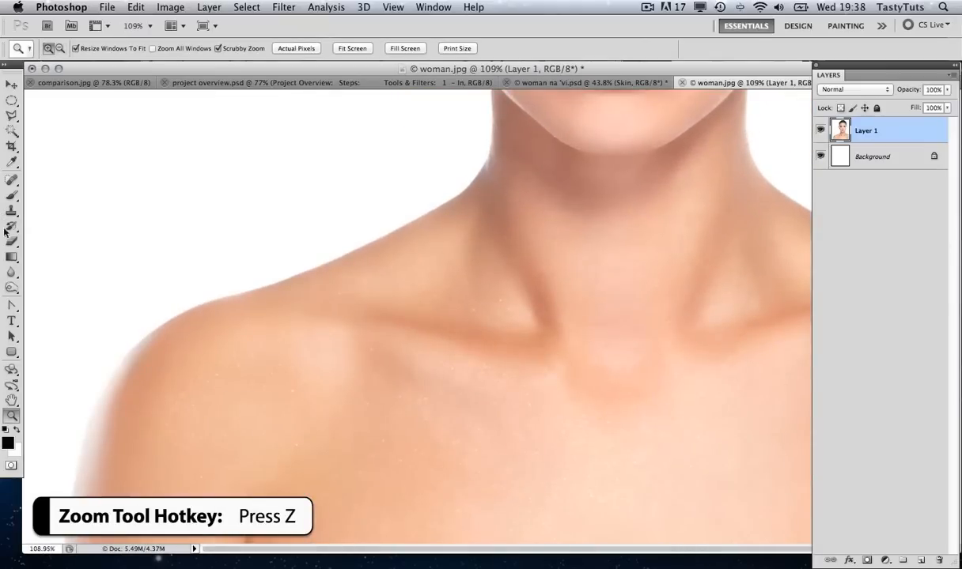
pyautogui.click(12, 305)
pyautogui.click(53, 304)
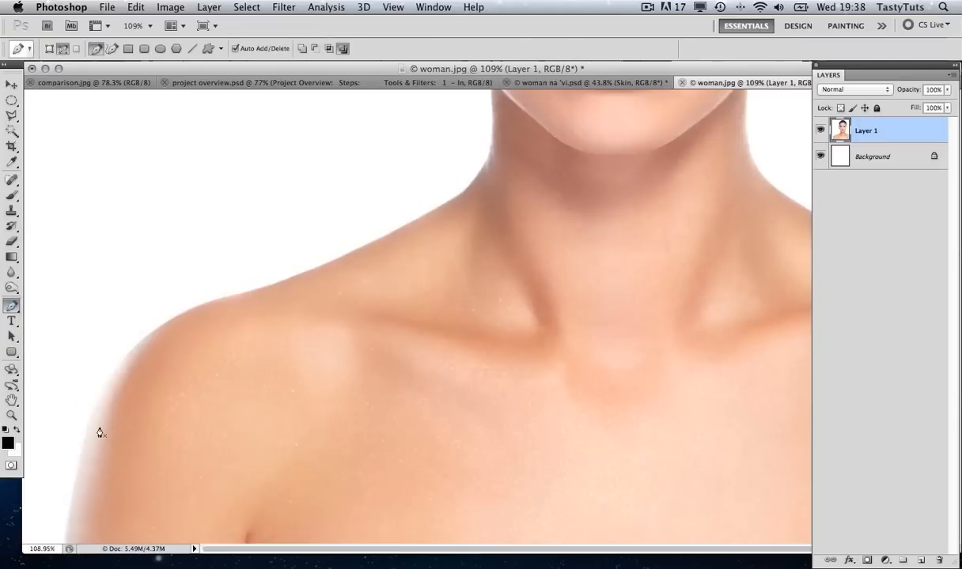
pyautogui.click(65, 541)
pyautogui.click(85, 435)
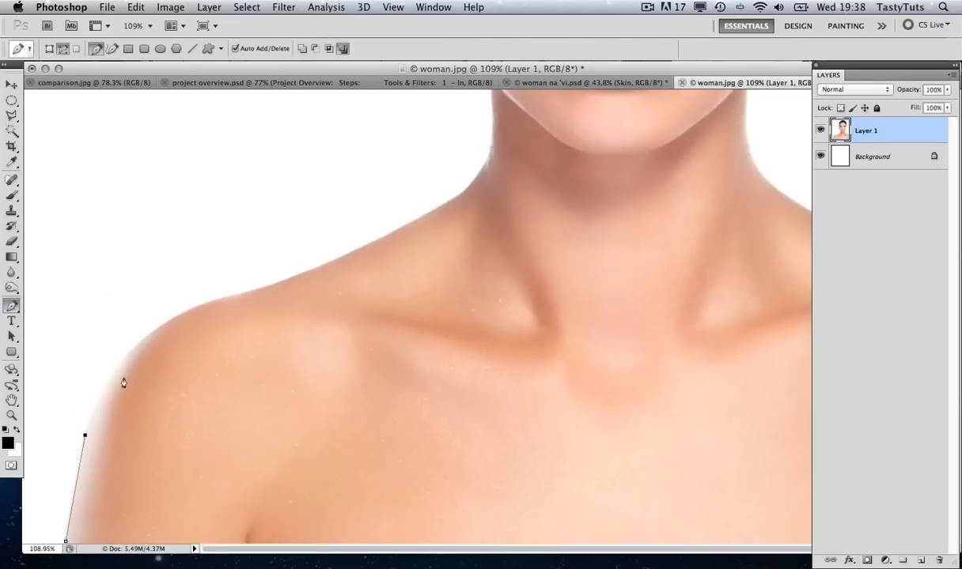
pyautogui.click(147, 334)
pyautogui.click(227, 297)
pyautogui.click(329, 262)
pyautogui.click(447, 203)
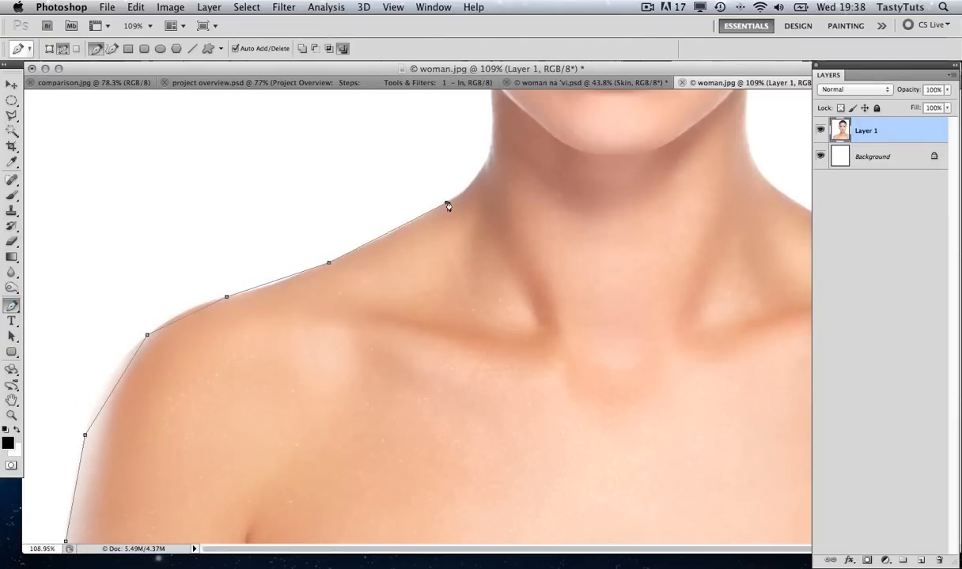
# Step: Continue the path up the neck and jaw on the image's left side to the base of the earlobe
pyautogui.scroll(5, 474, 261)
pyautogui.click(479, 385)
pyautogui.click(482, 312)
pyautogui.click(479, 297)
pyautogui.click(457, 257)
pyautogui.click(444, 188)
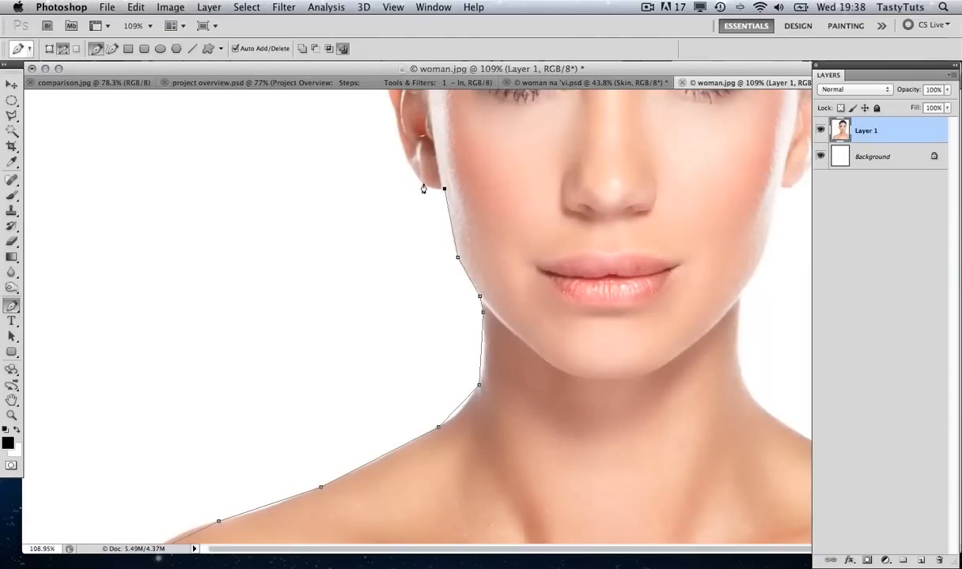
# Step: Trace the path around the outer edge of the ear on the image's left side
pyautogui.click(409, 194)
pyautogui.scroll(4, 399, 237)
pyautogui.click(393, 289)
pyautogui.click(400, 254)
pyautogui.moveTo(404, 204); pyautogui.dragTo(416, 360)
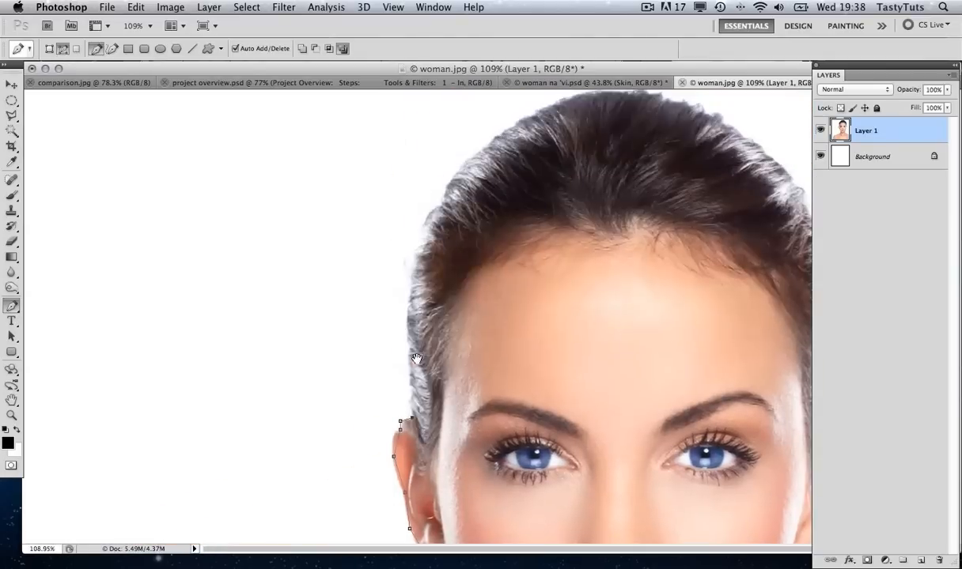
# Step: Continue the path along the hair's outer edge from the ear towards the crown of the head
pyautogui.click(405, 315)
pyautogui.click(416, 256)
pyautogui.click(428, 212)
pyautogui.click(448, 184)
pyautogui.click(463, 163)
pyautogui.click(481, 149)
pyautogui.click(492, 138)
pyautogui.click(509, 127)
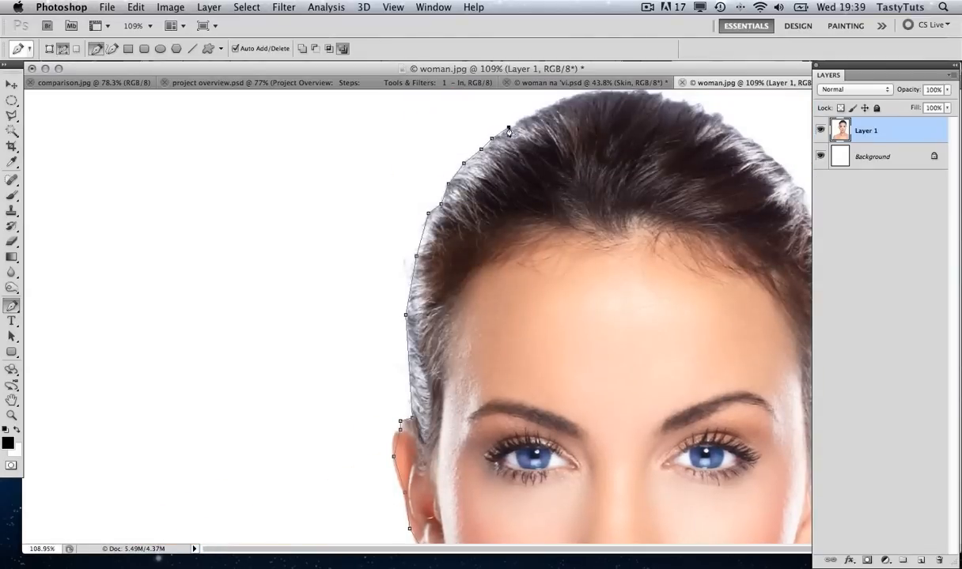
# Step: Carry the path over the hair and down around the ear and cheek on the image's right side
pyautogui.scroll(1, 553, 301)
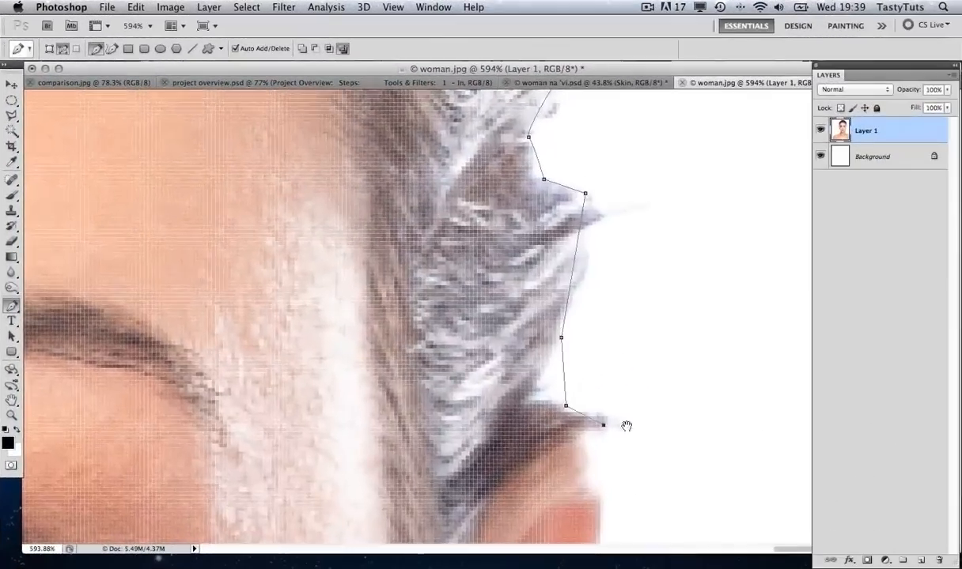
pyautogui.scroll(-10, 627, 423)
pyautogui.click(480, 272)
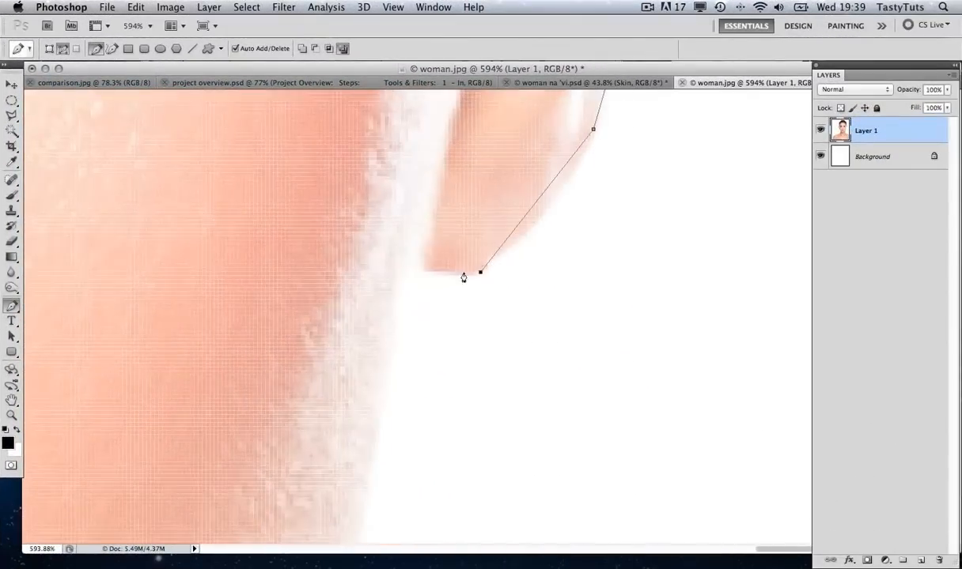
pyautogui.click(400, 279)
pyautogui.moveTo(419, 490); pyautogui.dragTo(453, 158)
pyautogui.click(382, 205)
pyautogui.click(247, 502)
# Step: Trace the neck and shoulder on the image's right side and close the path along the photo's bottom edge
pyautogui.moveTo(252, 506); pyautogui.dragTo(655, 119)
pyautogui.click(627, 179)
pyautogui.click(623, 358)
pyautogui.moveTo(665, 394); pyautogui.dragTo(545, 103)
pyautogui.click(585, 256)
pyautogui.moveTo(605, 273); pyautogui.dragTo(211, 219)
pyautogui.click(482, 386)
pyautogui.click(689, 500)
pyautogui.moveTo(512, 477); pyautogui.dragTo(284, 157)
pyautogui.click(708, 273)
pyautogui.moveTo(621, 277); pyautogui.dragTo(621, 255)
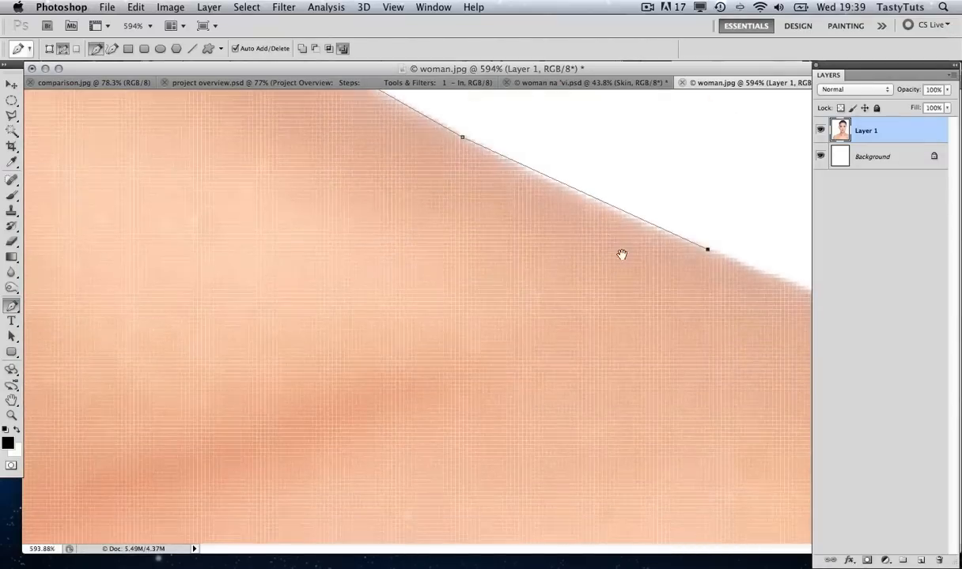
pyautogui.scroll(-15, 621, 255)
pyautogui.scroll(2, 672, 363)
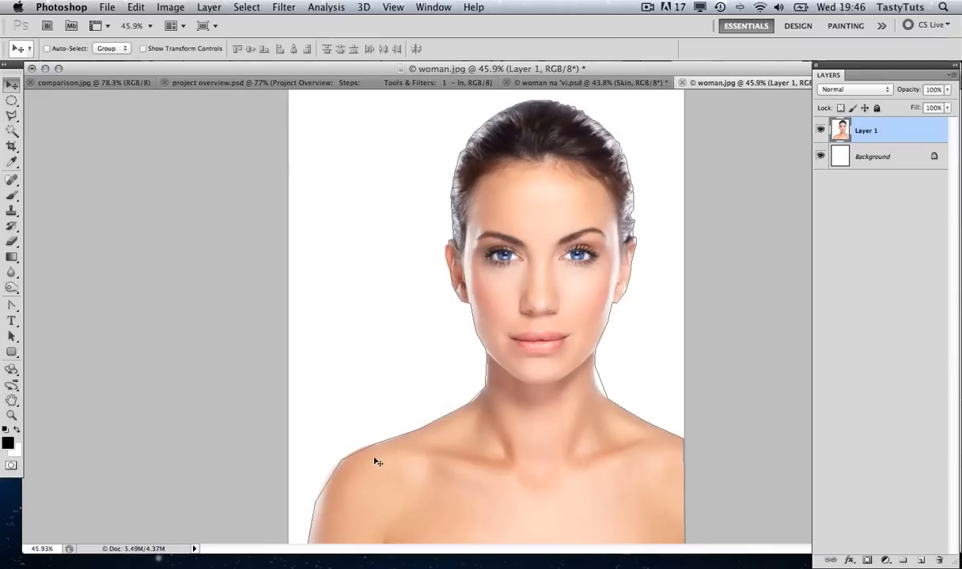
# Step: Use the Convert Point tool to curve the path's anchor points to the shoulder on the image's left side
pyautogui.scroll(5, 336, 490)
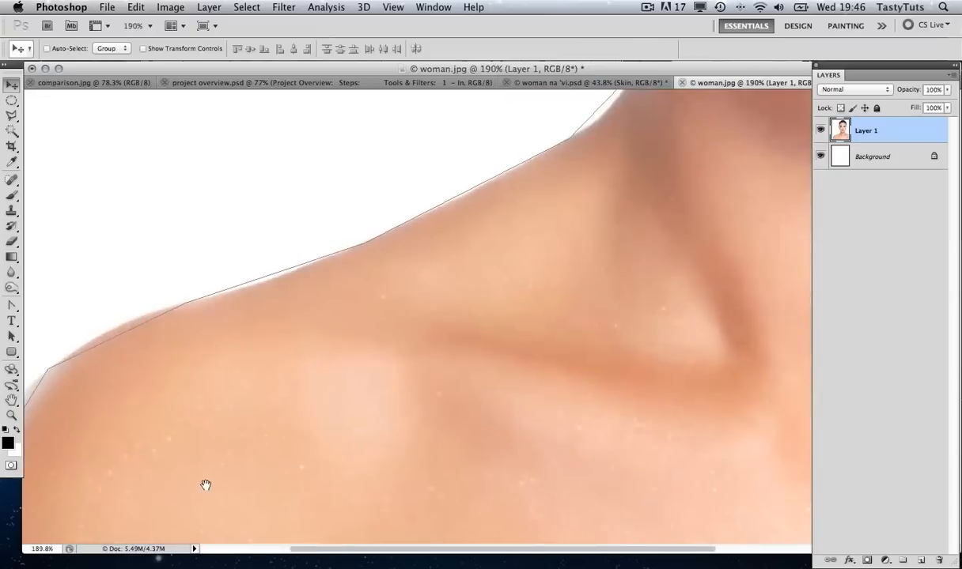
pyautogui.moveTo(206, 485); pyautogui.dragTo(421, 267)
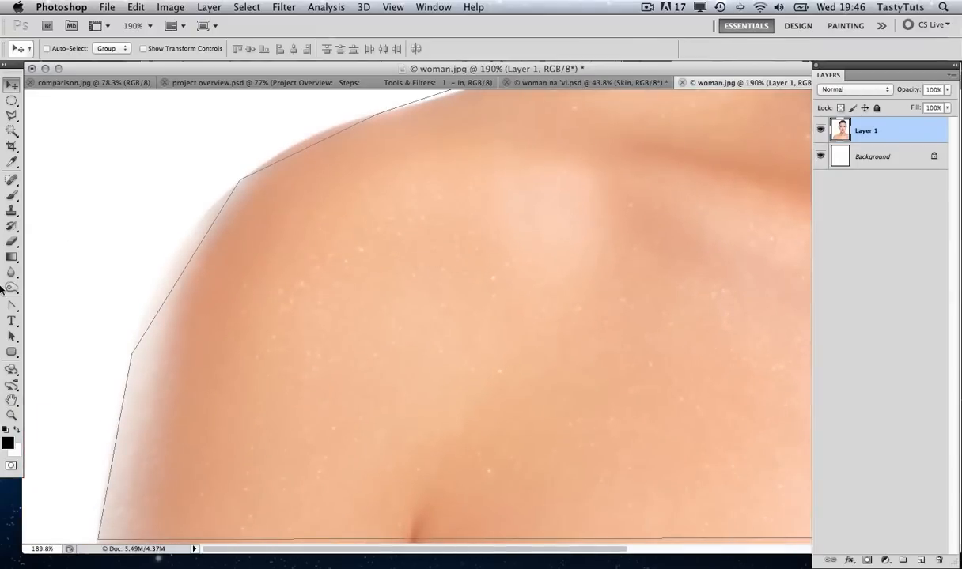
pyautogui.moveTo(12, 305); pyautogui.dragTo(77, 358)
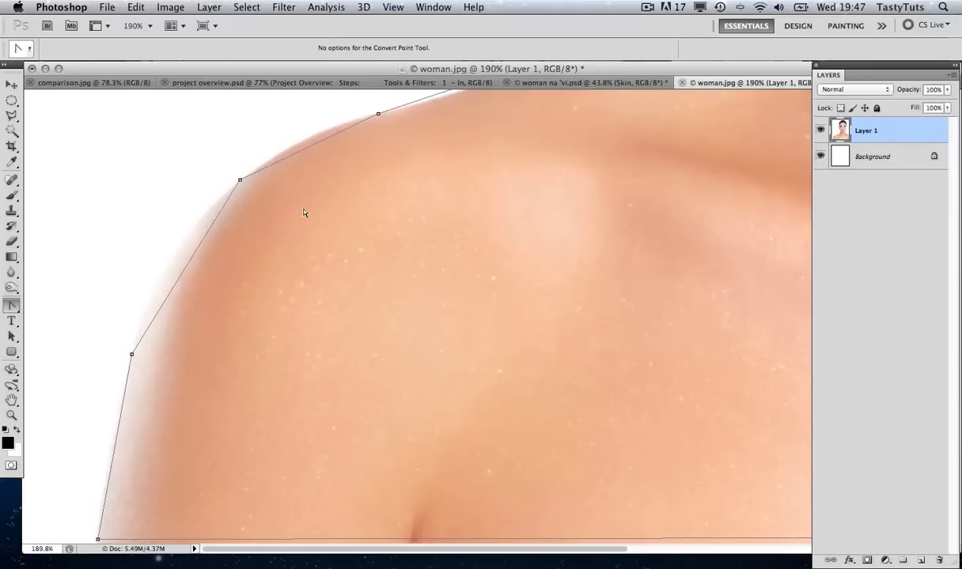
pyautogui.moveTo(131, 355); pyautogui.dragTo(195, 249)
pyautogui.scroll(6, 181, 284)
pyautogui.hscroll(8, 205, 293)
pyautogui.moveTo(219, 338); pyautogui.dragTo(205, 346)
pyautogui.moveTo(304, 263); pyautogui.dragTo(349, 240)
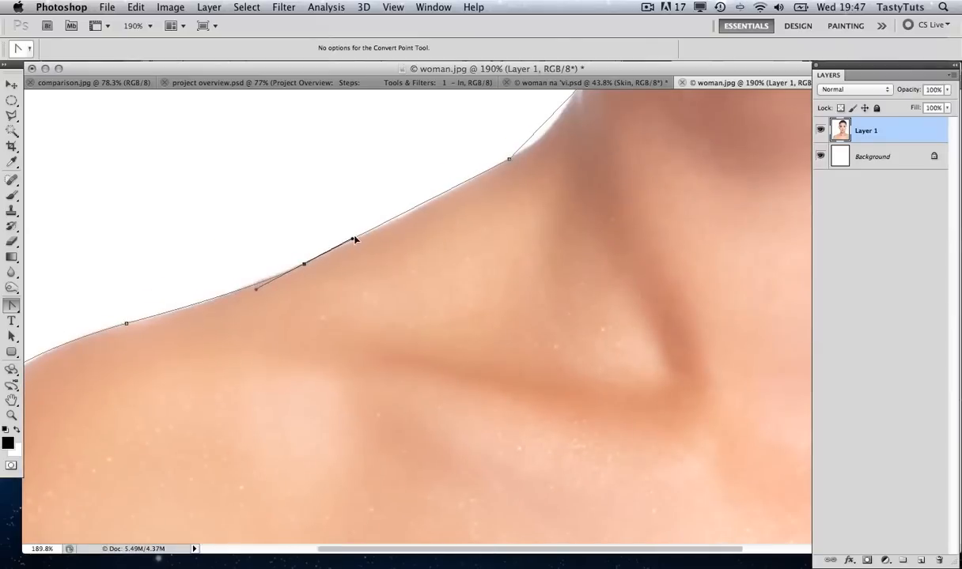
# Step: Curve the path's anchor points to fit the neck and side of the face on the image's left side
pyautogui.moveTo(471, 209); pyautogui.dragTo(313, 364)
pyautogui.moveTo(350, 312); pyautogui.dragTo(368, 298)
pyautogui.moveTo(420, 239); pyautogui.dragTo(430, 215)
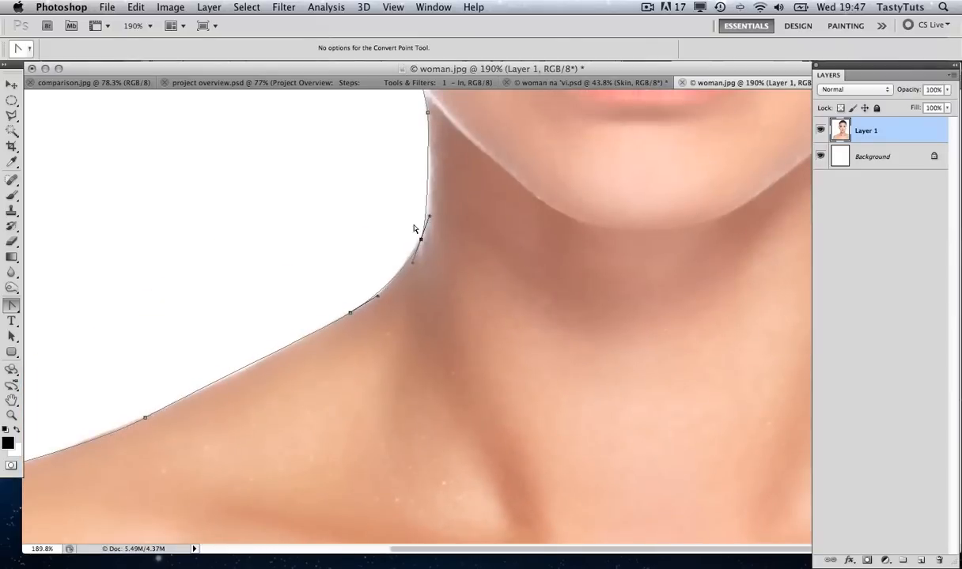
pyautogui.scroll(5, 393, 213)
pyautogui.hscroll(2, 393, 213)
pyautogui.moveTo(328, 217); pyautogui.dragTo(311, 198)
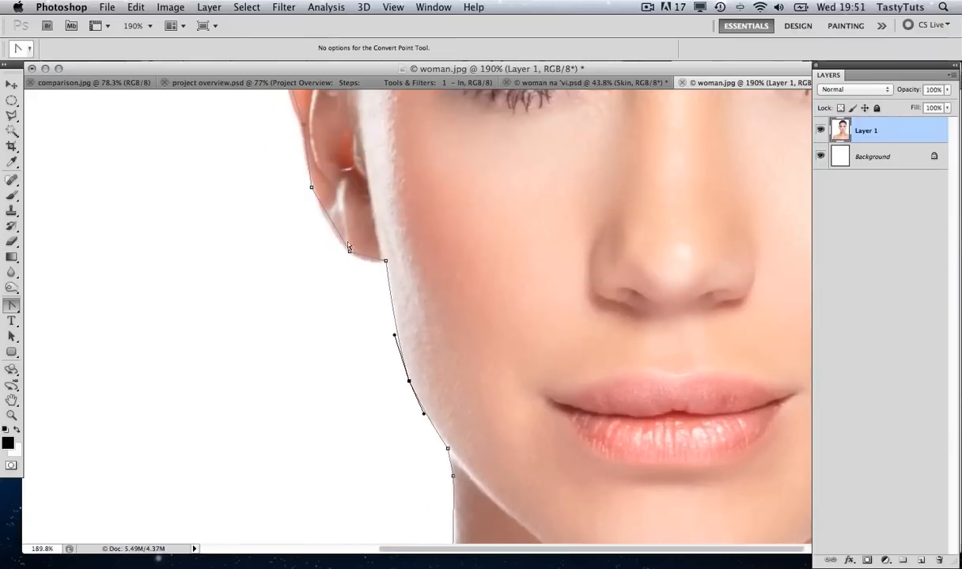
# Step: Curve the path's anchor points around the earlobe, cheek and base of the neck on the image's right side
pyautogui.scroll(5, 348, 246)
pyautogui.hscroll(-3, 352, 242)
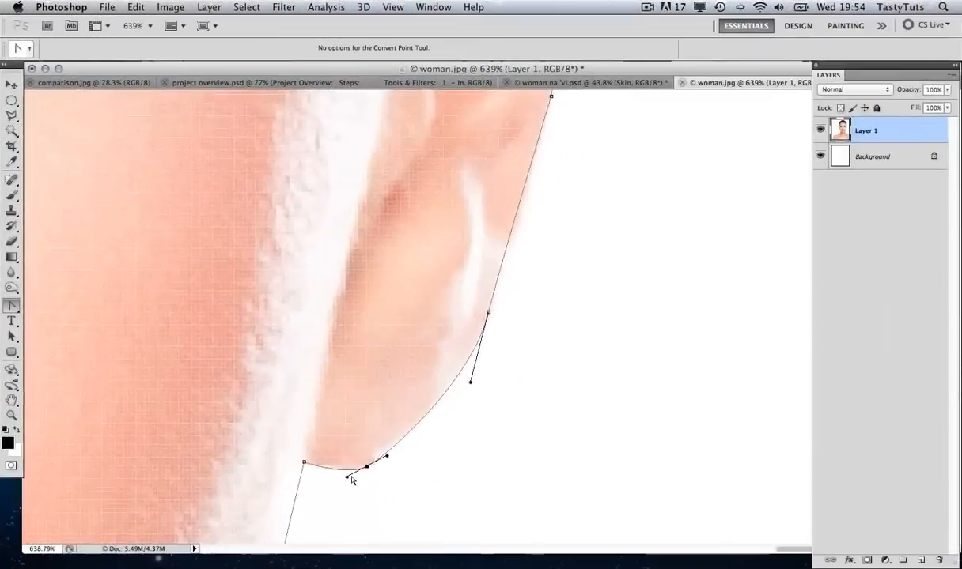
pyautogui.scroll(-4, 351, 480)
pyautogui.moveTo(455, 159); pyautogui.dragTo(435, 278)
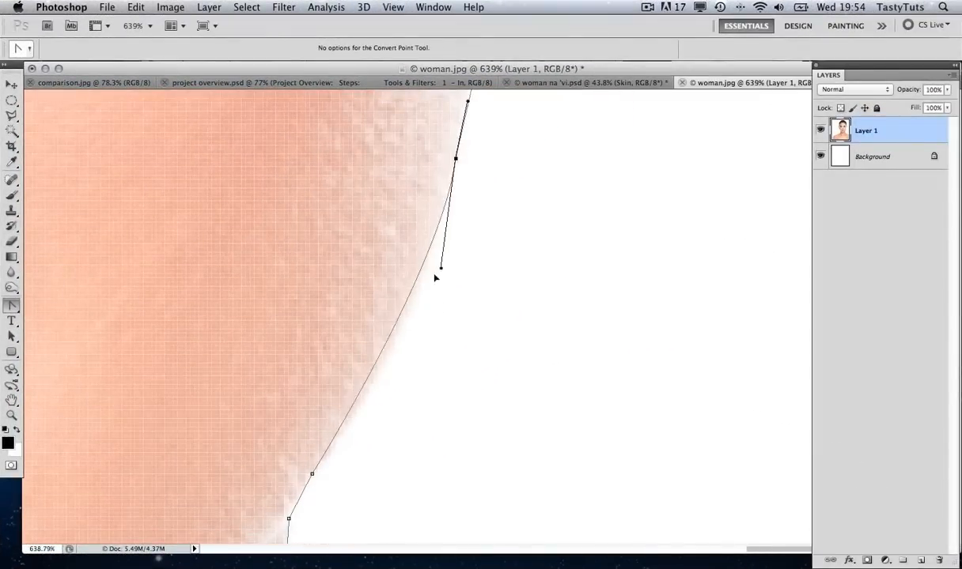
pyautogui.scroll(-10, 479, 238)
pyautogui.moveTo(492, 475); pyautogui.dragTo(285, 324)
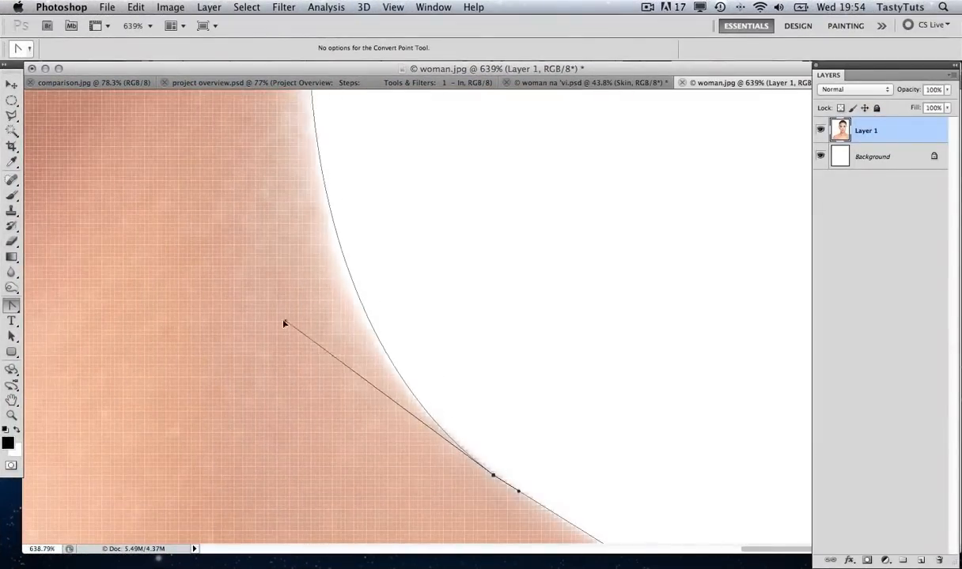
# Step: Turn the finished outline path around the woman into a selection and use it to add a layer mask to Layer 1
pyautogui.scroll(-10, 285, 325)
pyautogui.press('z')
pyautogui.hotkey('ctrl', '0')
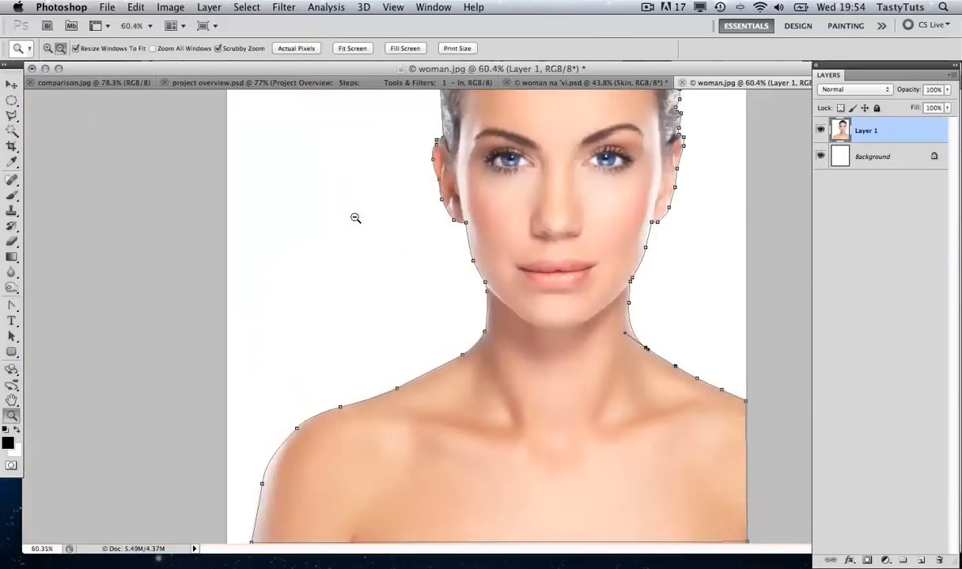
pyautogui.keyDown('alt'); pyautogui.click(355, 219); pyautogui.keyUp('alt')
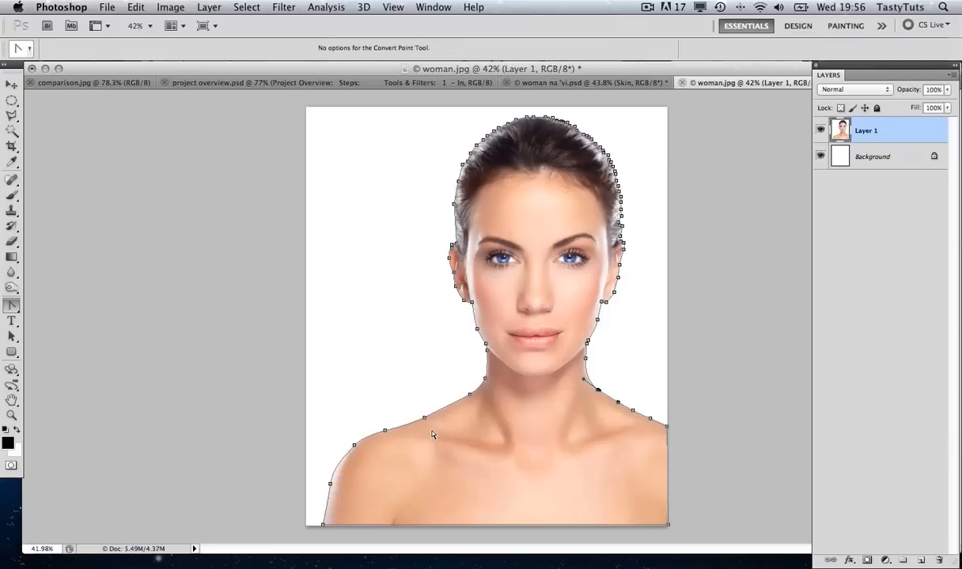
pyautogui.rightClick(593, 388)
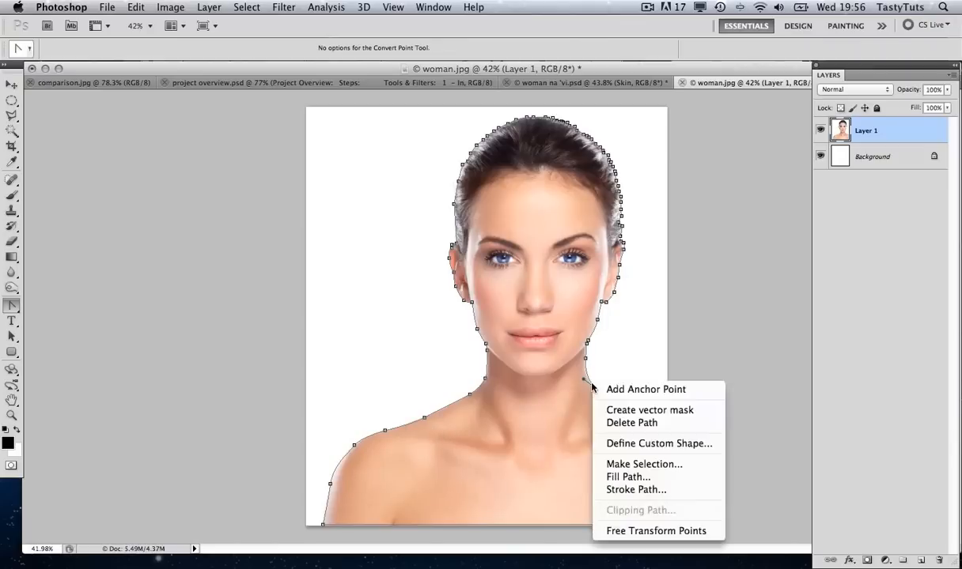
pyautogui.click(656, 467)
pyautogui.click(557, 223)
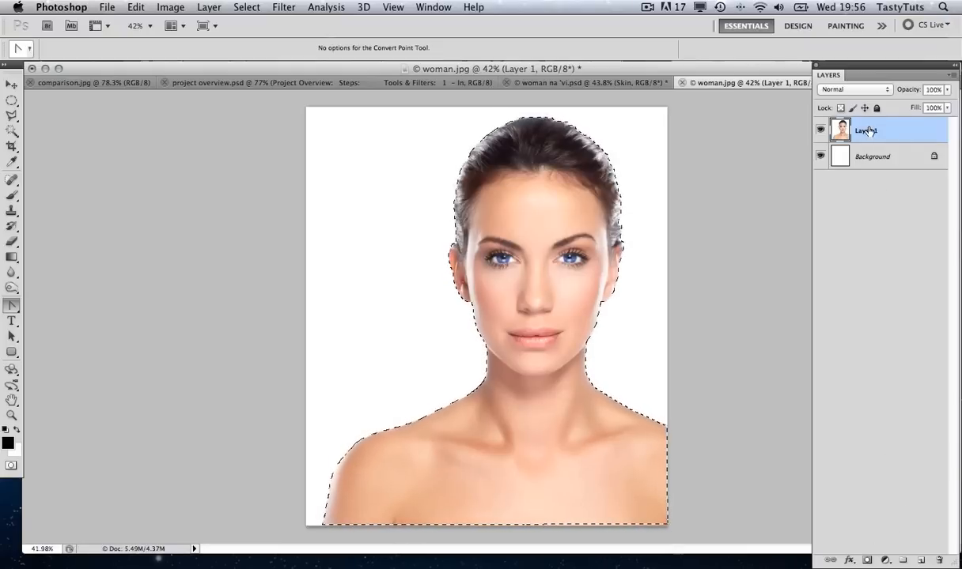
pyautogui.click(867, 561)
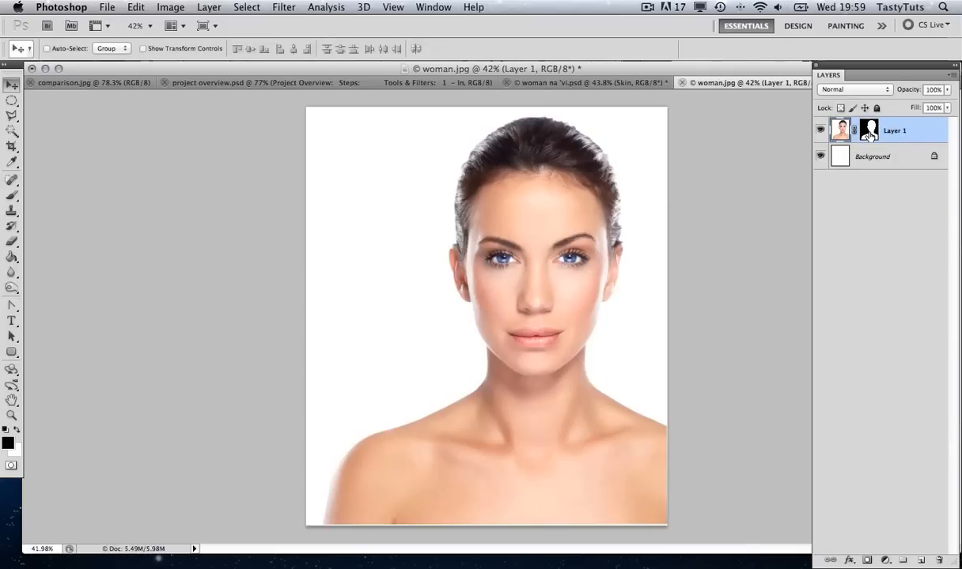
pyautogui.click(868, 134)
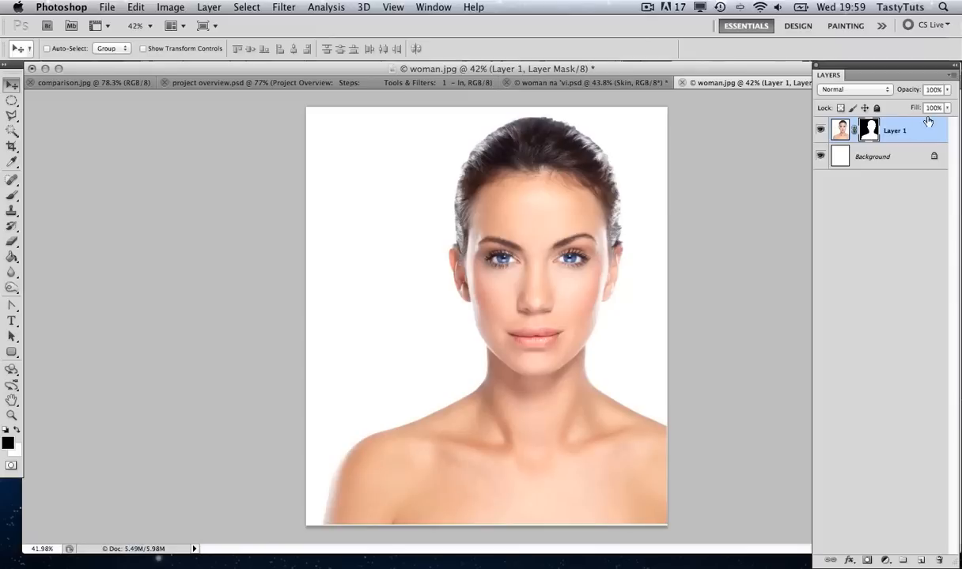
# Step: Fill the Background layer with near-black #010101 using the Paint Bucket to check the cutout, and return it to white
pyautogui.click(867, 159)
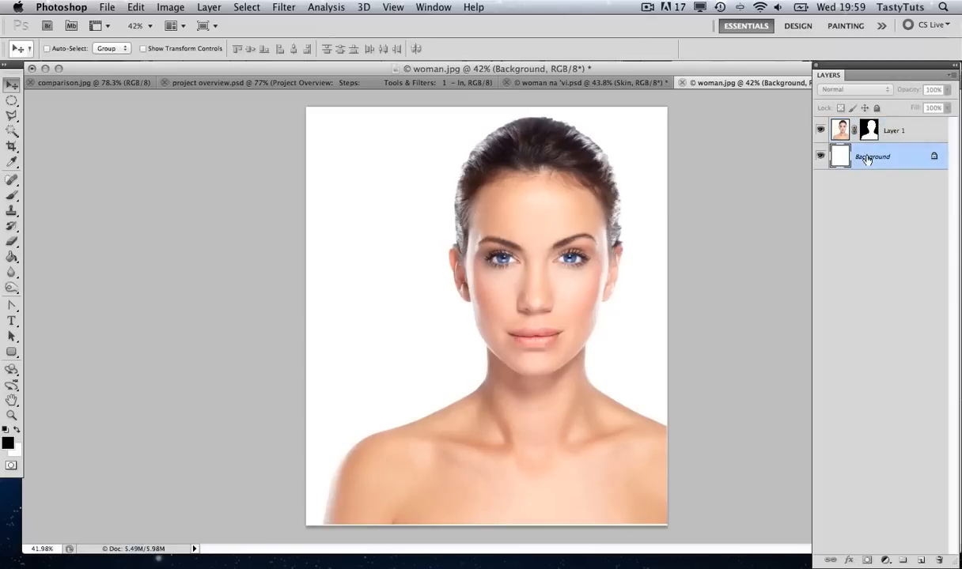
pyautogui.click(11, 257)
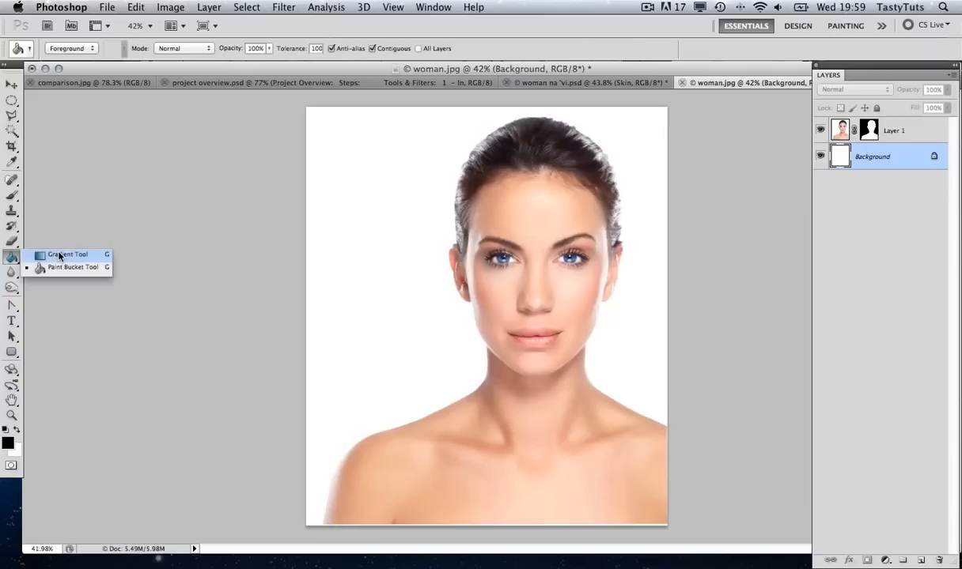
pyautogui.click(61, 266)
pyautogui.click(8, 442)
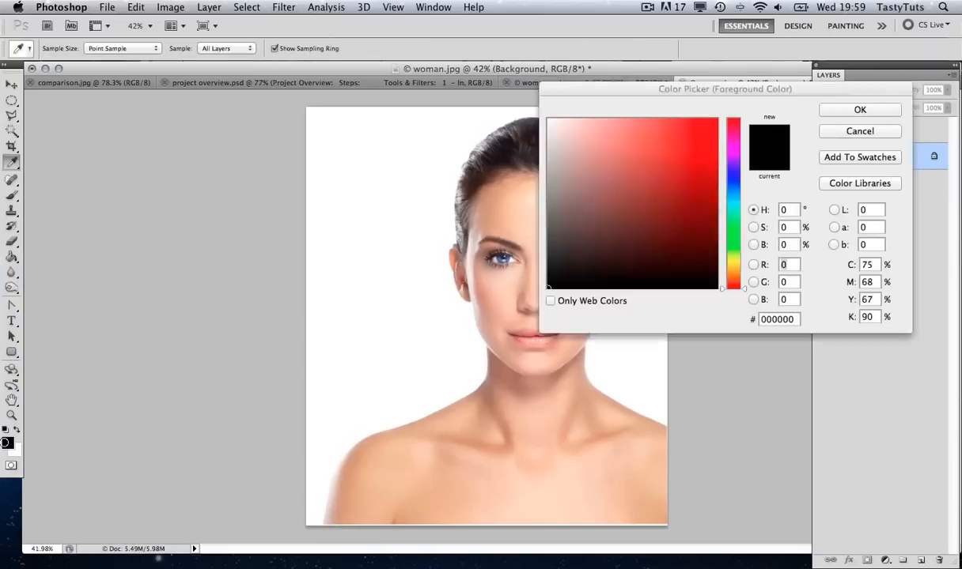
pyautogui.click(548, 288)
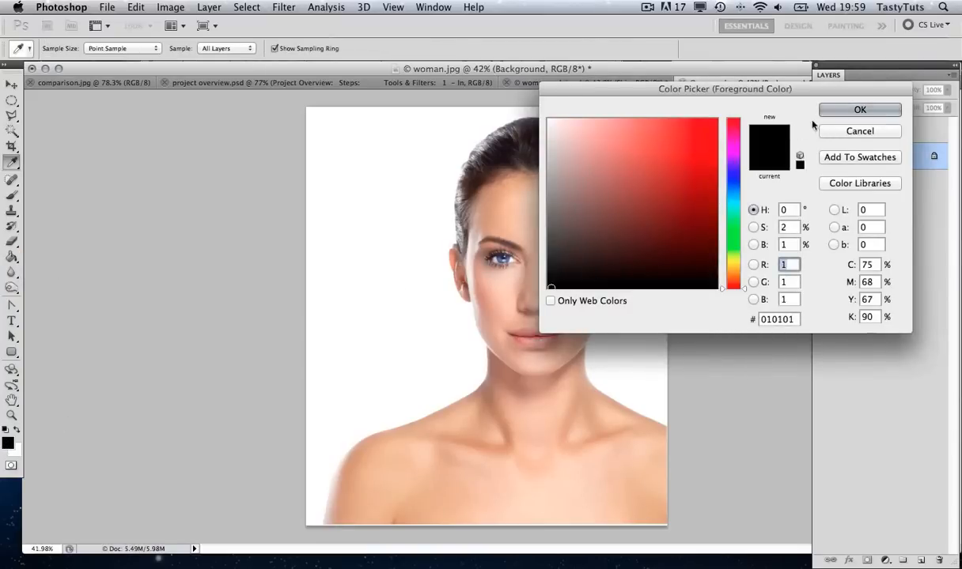
pyautogui.click(860, 109)
pyautogui.click(419, 200)
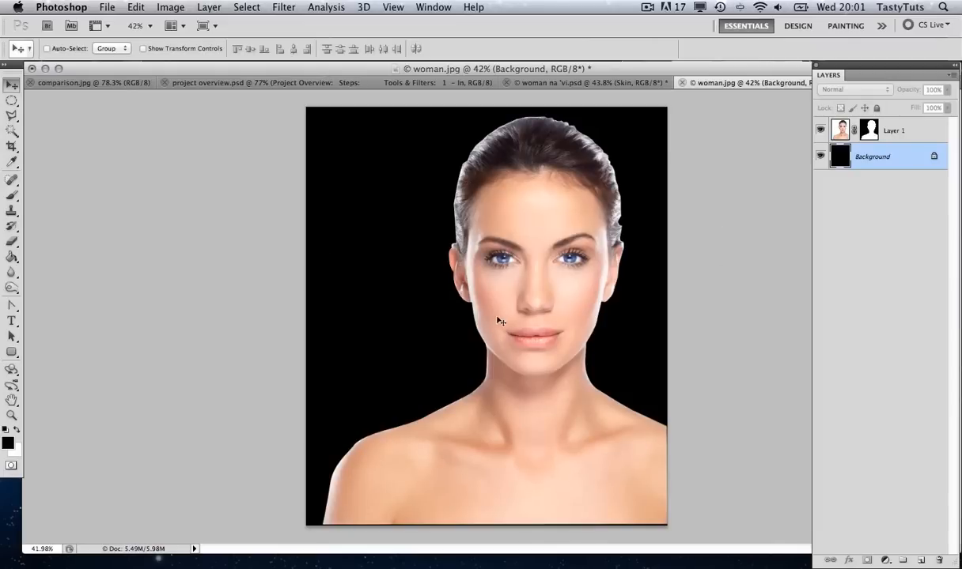
pyautogui.press('super+BackSpace')
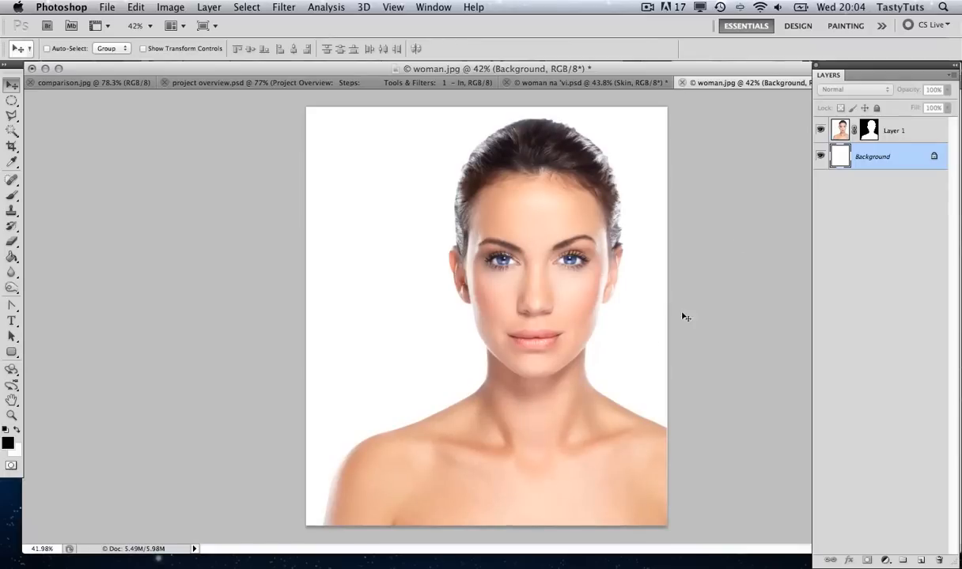
# Step: Recolour the portrait image on Layer 1 blue with a Hue/Saturation adjustment, setting the hue to -163
pyautogui.click(840, 133)
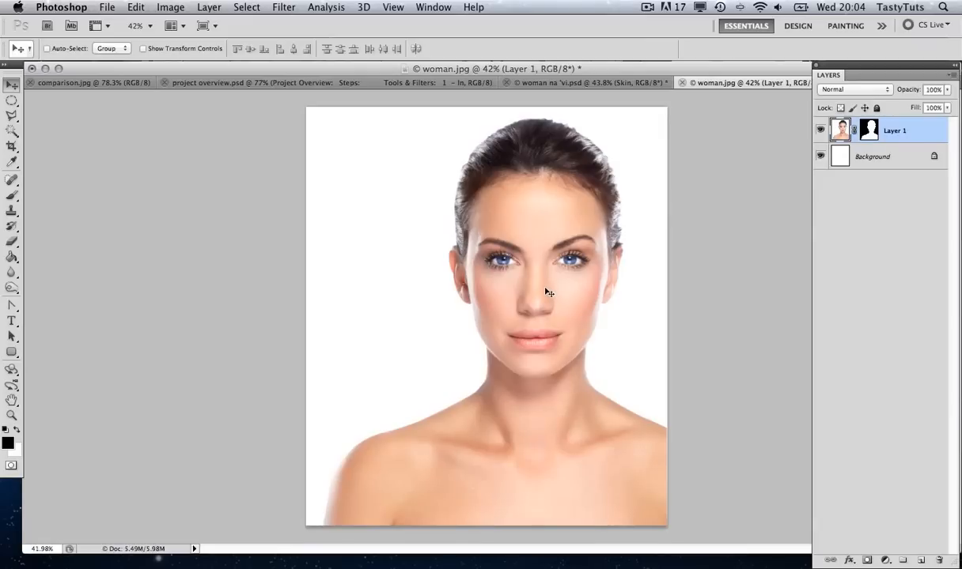
pyautogui.press('super+u')
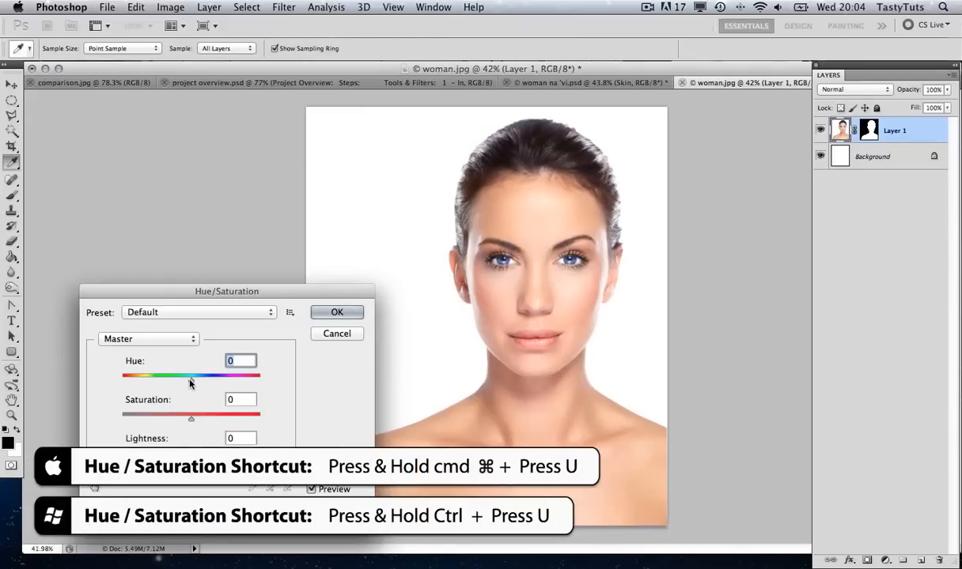
pyautogui.moveTo(190, 382); pyautogui.dragTo(127, 383)
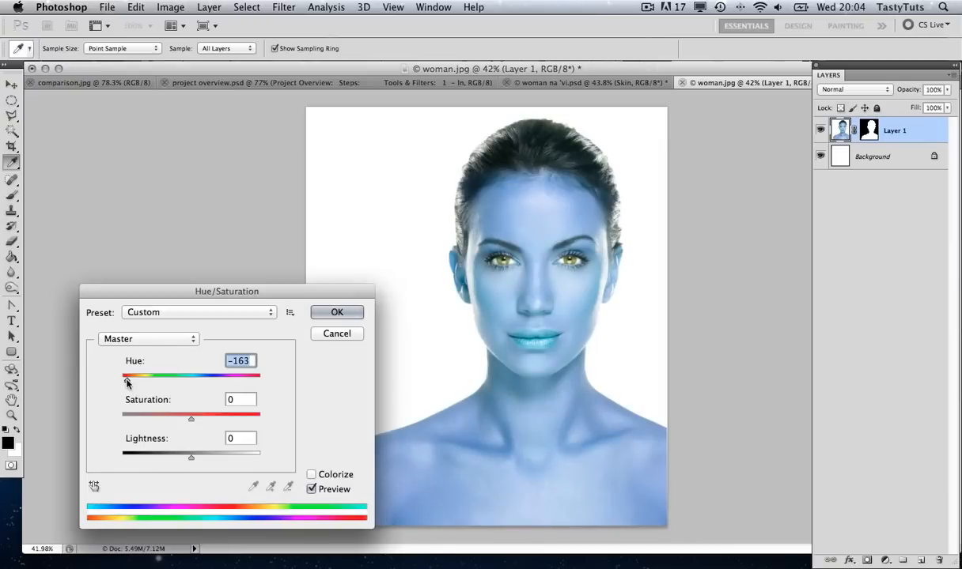
pyautogui.click(332, 313)
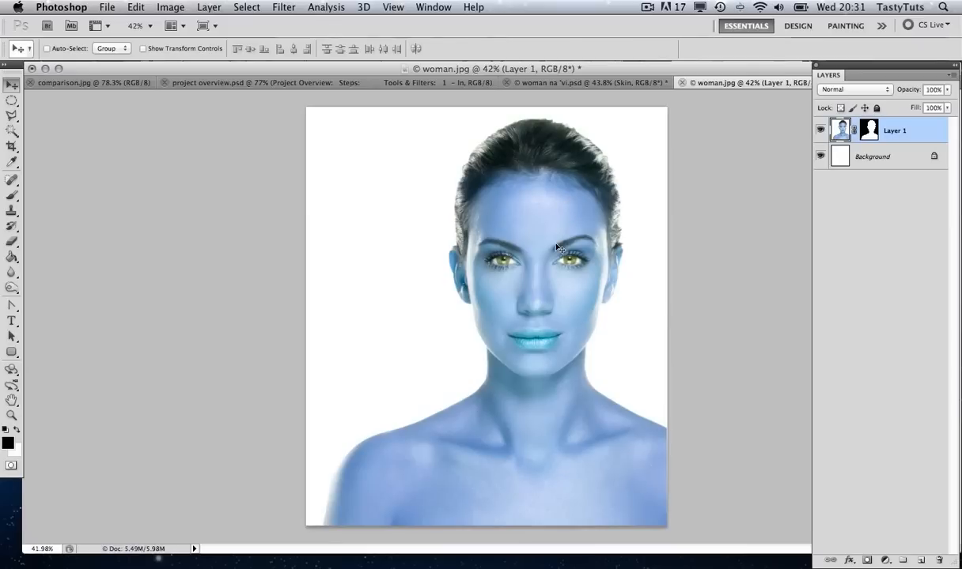
# Step: Lasso loosely around the eye on the image's right side and copy and paste it onto a new layer
pyautogui.scroll(5, 556, 256)
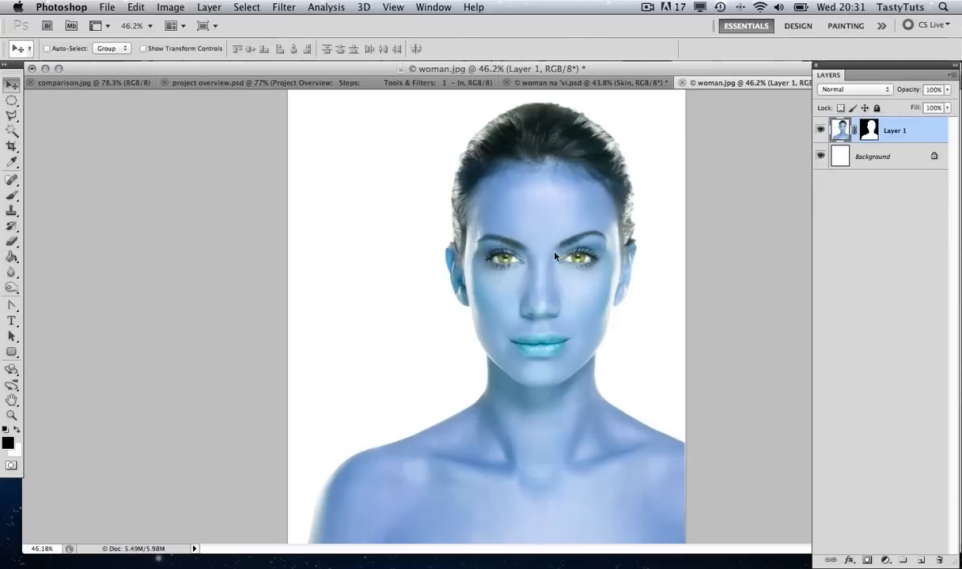
pyautogui.moveTo(570, 250); pyautogui.dragTo(556, 242)
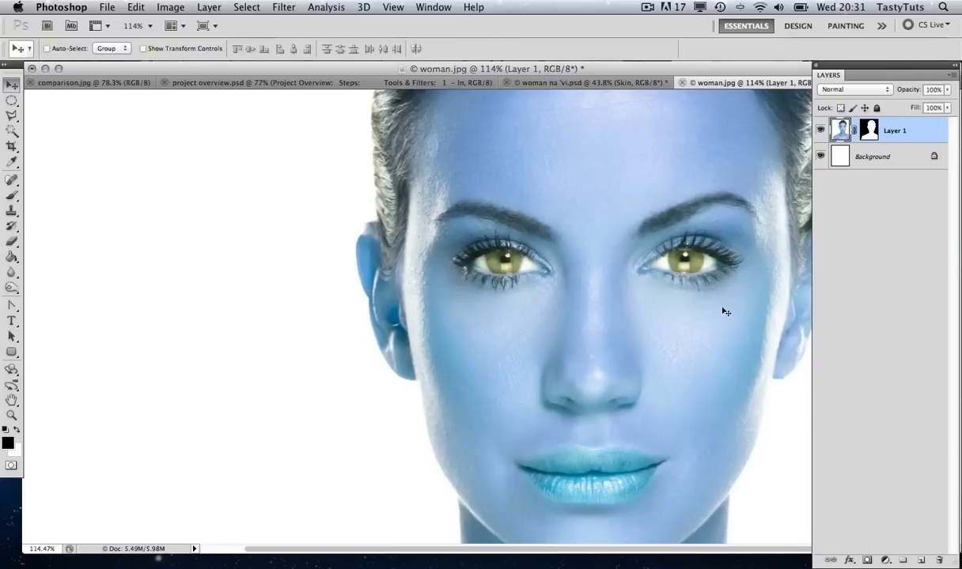
pyautogui.scroll(-3, 725, 312)
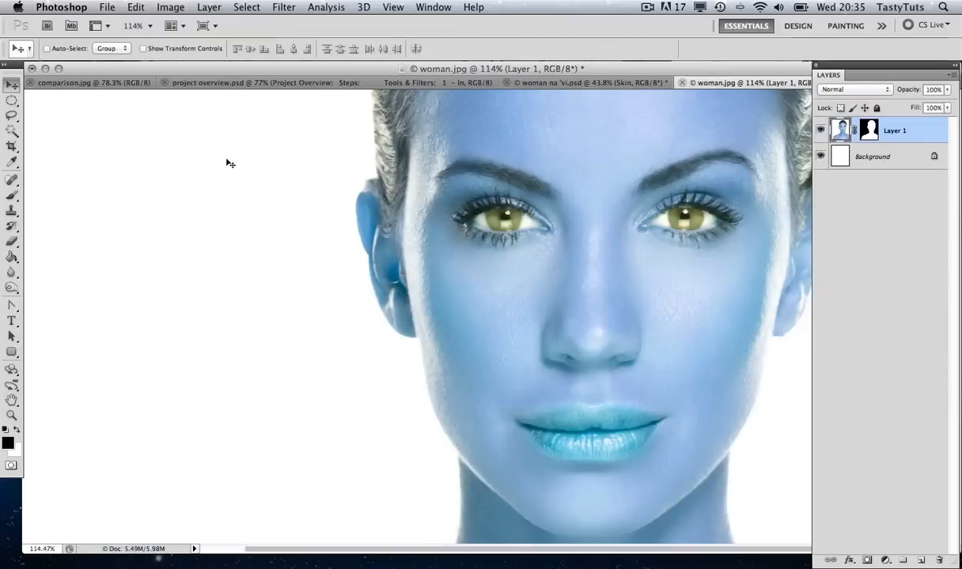
pyautogui.hscroll(-2, 229, 163)
pyautogui.click(11, 116)
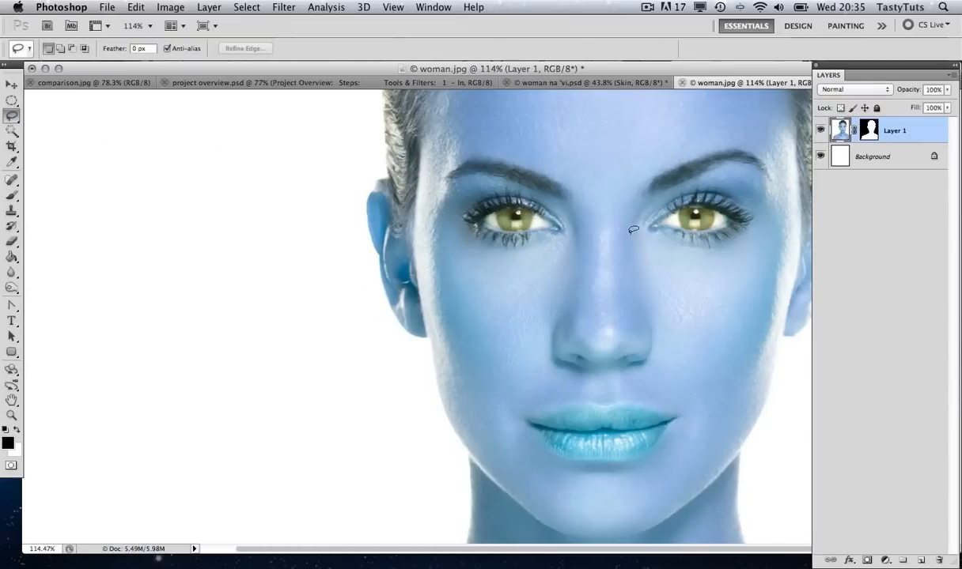
pyautogui.moveTo(633, 229); pyautogui.dragTo(638, 211)
pyautogui.moveTo(765, 195); pyautogui.dragTo(771, 229)
pyautogui.moveTo(737, 260)
pyautogui.mouseDown()
pyautogui.moveTo(629, 243)
pyautogui.moveTo(639, 246)
pyautogui.mouseUp()
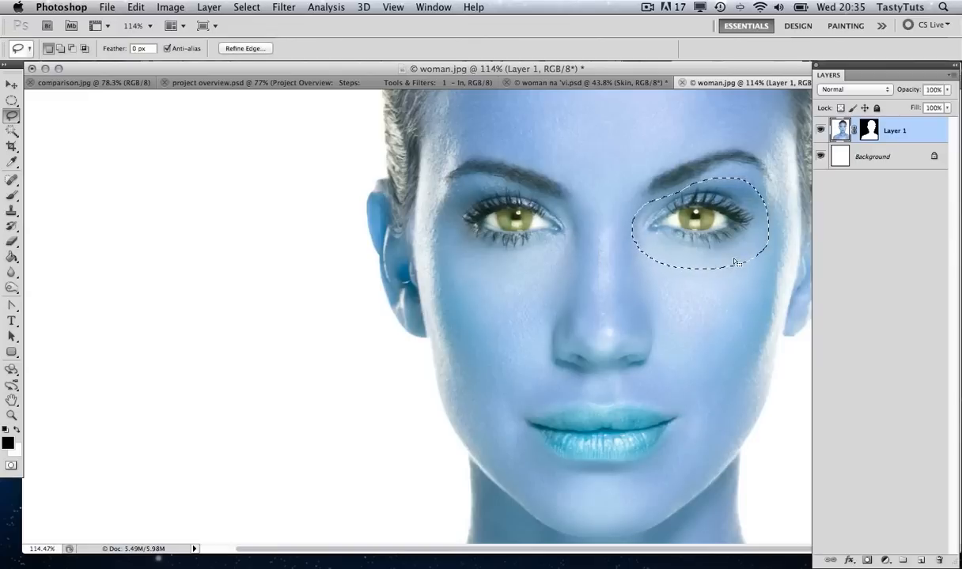
pyautogui.press('super+c')
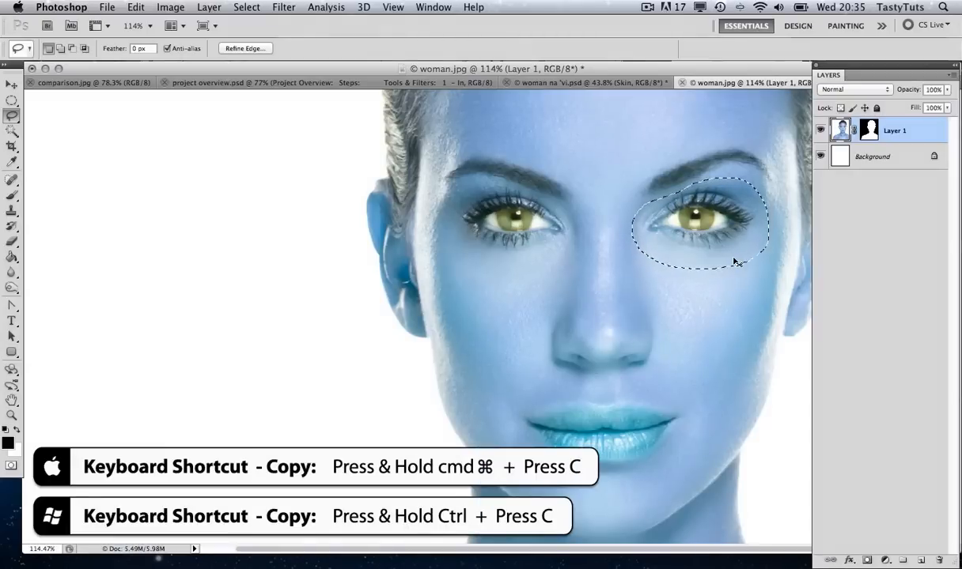
pyautogui.press('super+v')
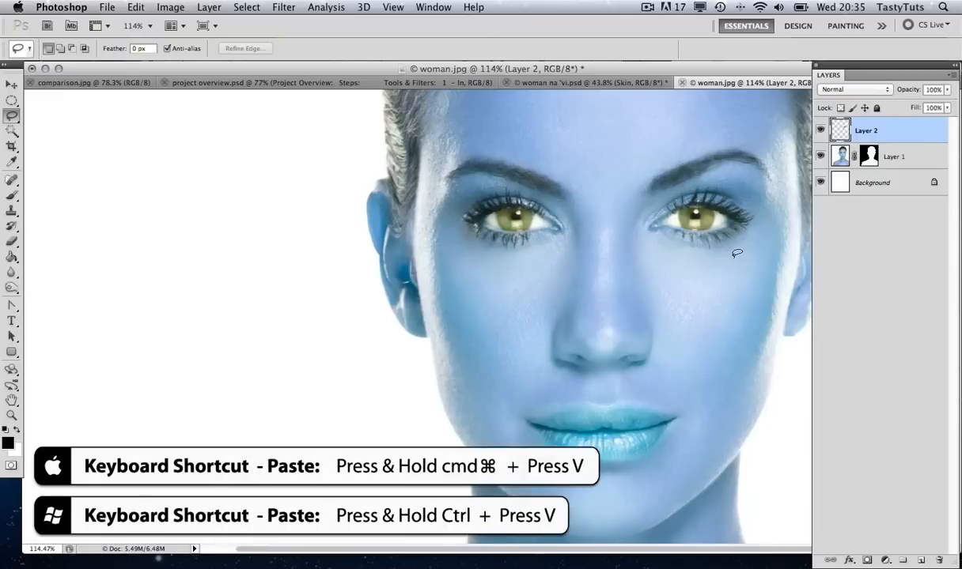
# Step: Use Free Transform to enlarge the pasted eye proportionally about its centre to 120.72%
pyautogui.press('v')
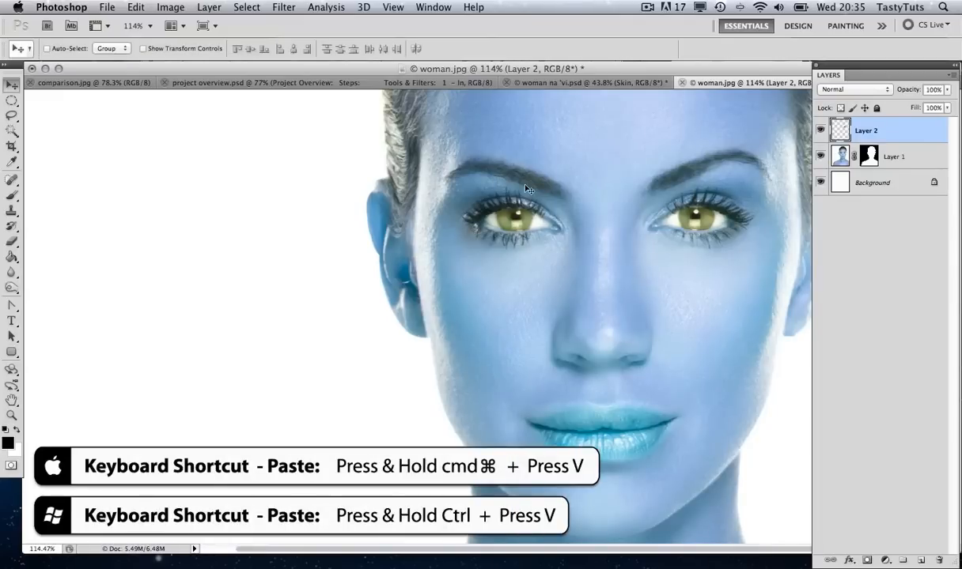
pyautogui.moveTo(693, 215)
pyautogui.mouseDown()
pyautogui.moveTo(680, 127)
pyautogui.moveTo(589, 198)
pyautogui.moveTo(622, 168)
pyautogui.moveTo(582, 155)
pyautogui.moveTo(550, 202)
pyautogui.moveTo(588, 158)
pyautogui.moveTo(633, 215)
pyautogui.moveTo(686, 216)
pyautogui.mouseUp()
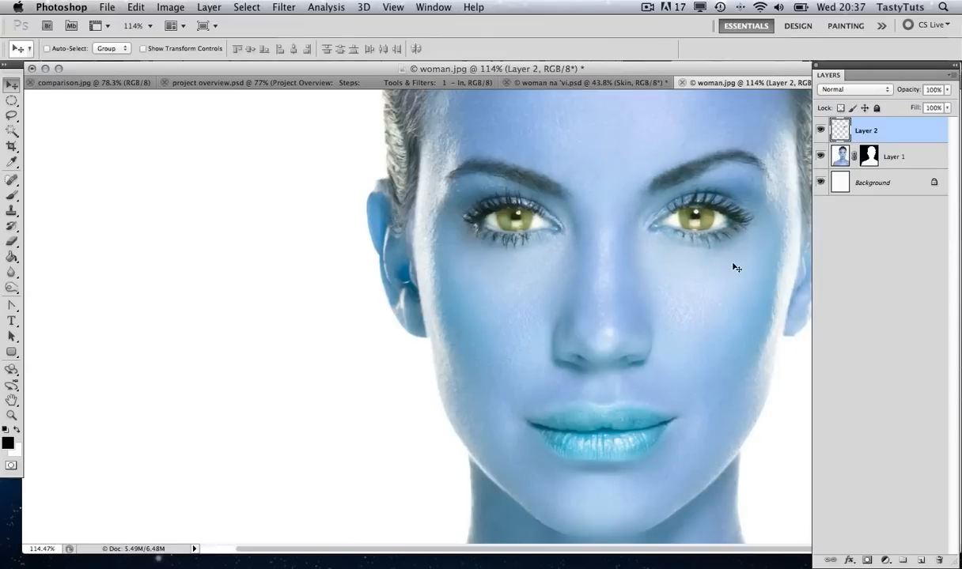
pyautogui.hotkey('ctrl', 't')
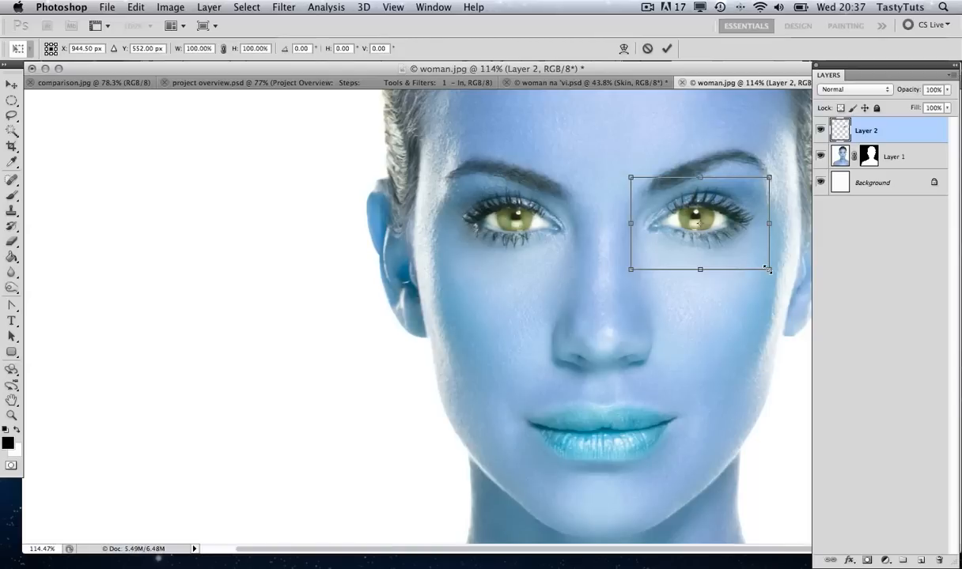
pyautogui.moveTo(767, 269); pyautogui.dragTo(777, 286)
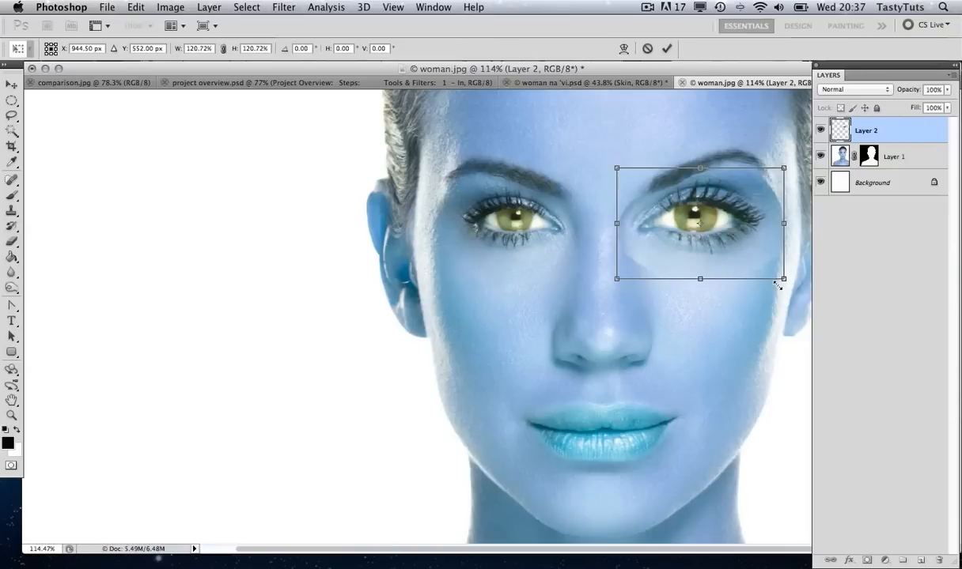
pyautogui.press('Return')
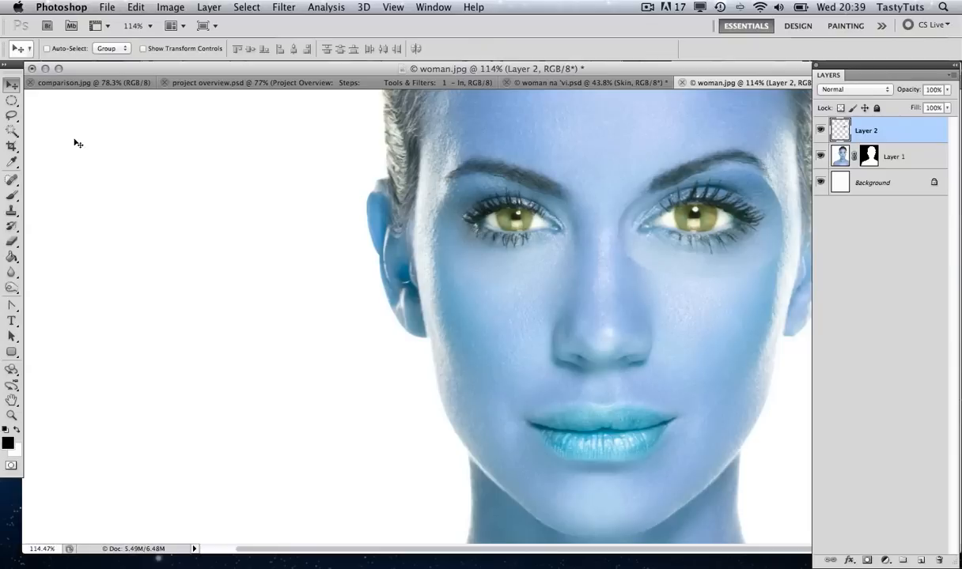
# Step: Blend the enlarged eye's edges into the face with a soft 57 px eraser at 58% opacity
pyautogui.click(11, 242)
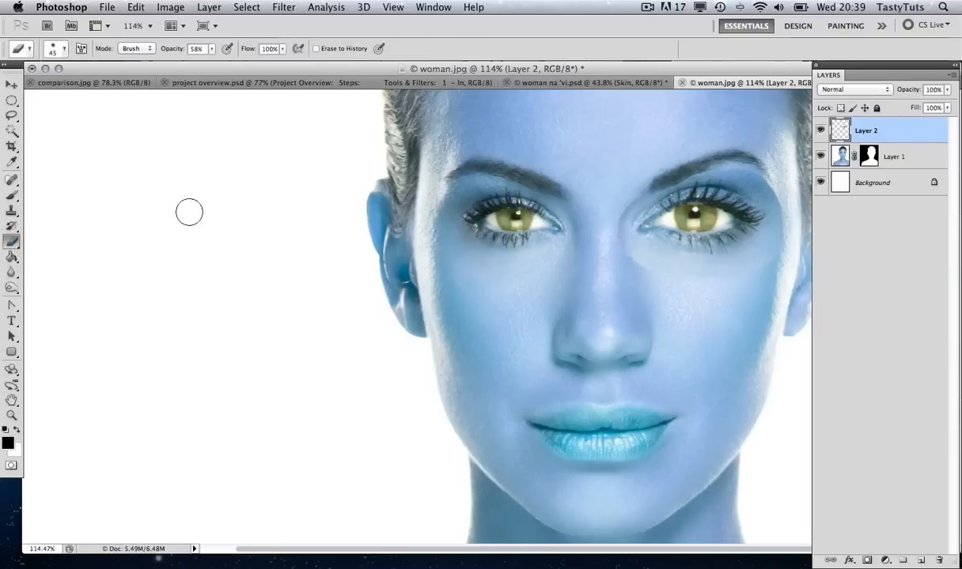
pyautogui.click(63, 49)
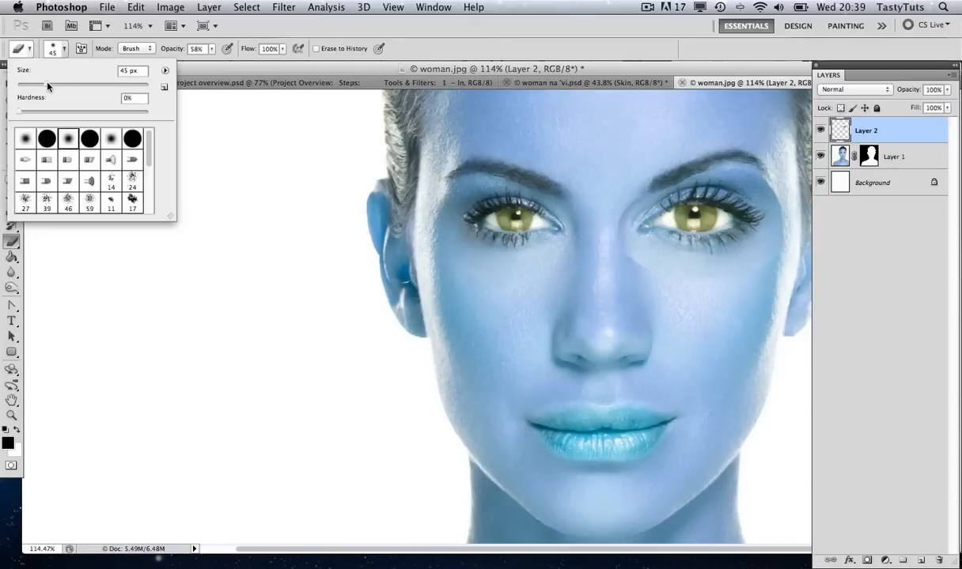
pyautogui.moveTo(47, 84); pyautogui.dragTo(53, 84)
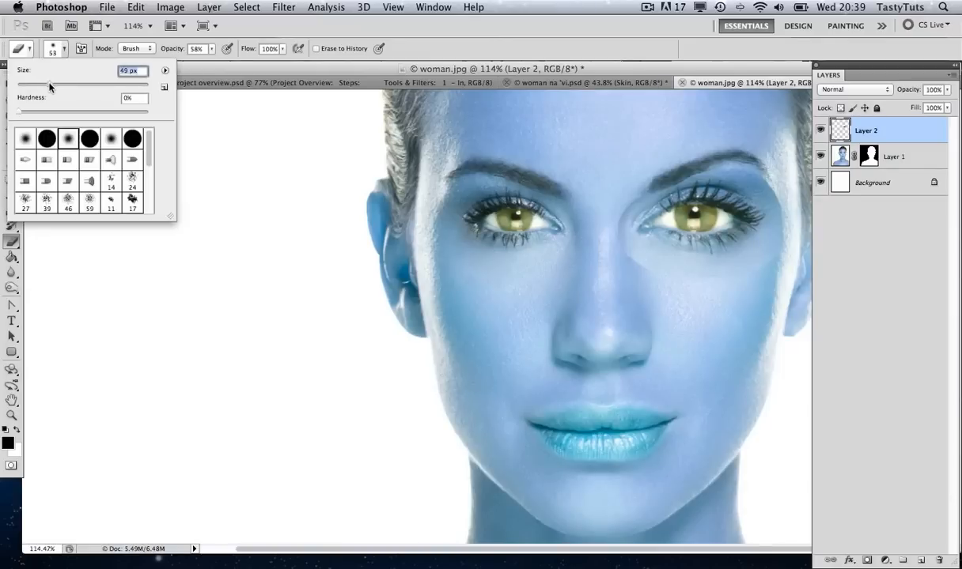
pyautogui.click(560, 282)
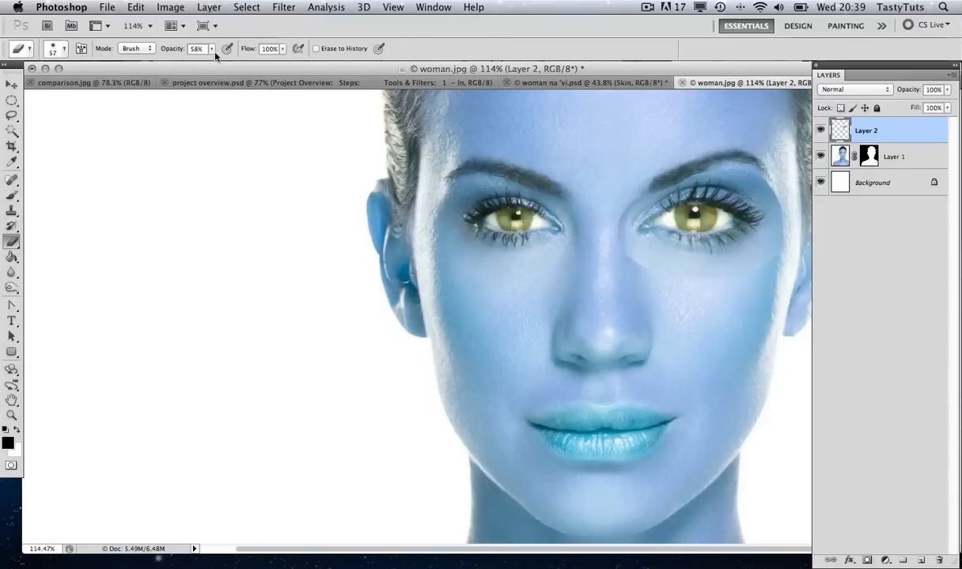
pyautogui.moveTo(212, 49)
pyautogui.mouseDown()
pyautogui.moveTo(207, 68)
pyautogui.moveTo(226, 68)
pyautogui.moveTo(213, 68)
pyautogui.mouseUp()
pyautogui.click(482, 269)
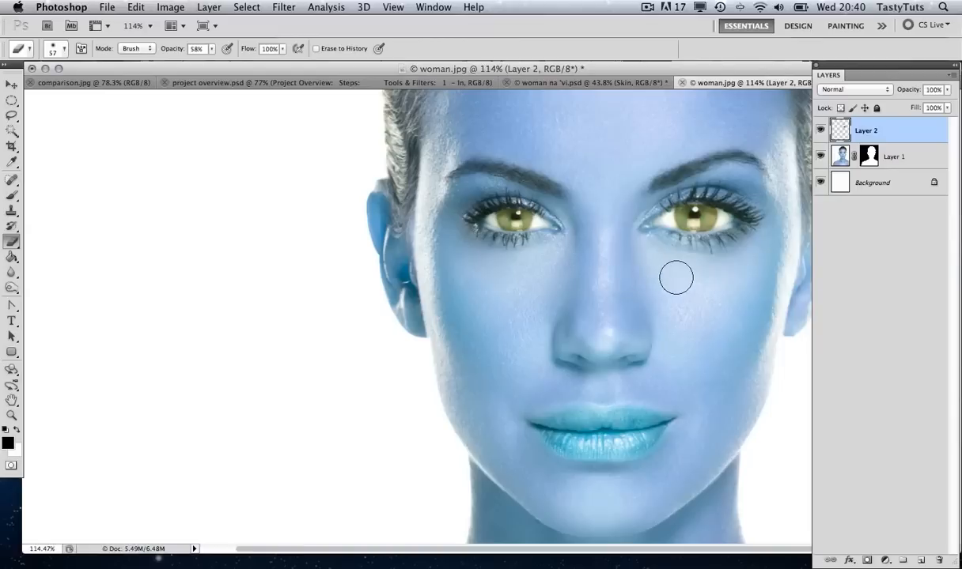
# Step: Duplicate the enlarged eye layer and place the copy over the eye on the image's left side
pyautogui.press('v')
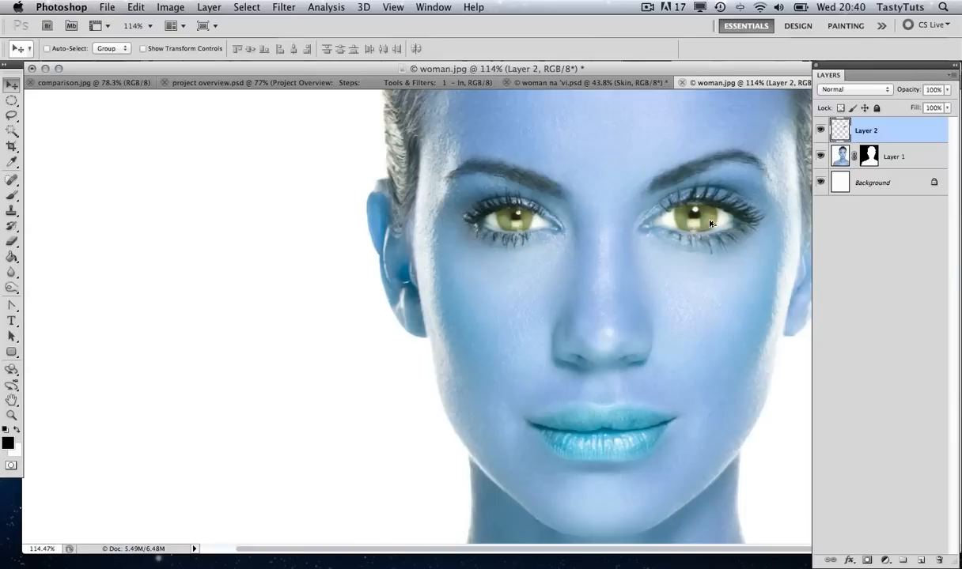
pyautogui.moveTo(710, 221); pyautogui.dragTo(516, 222)
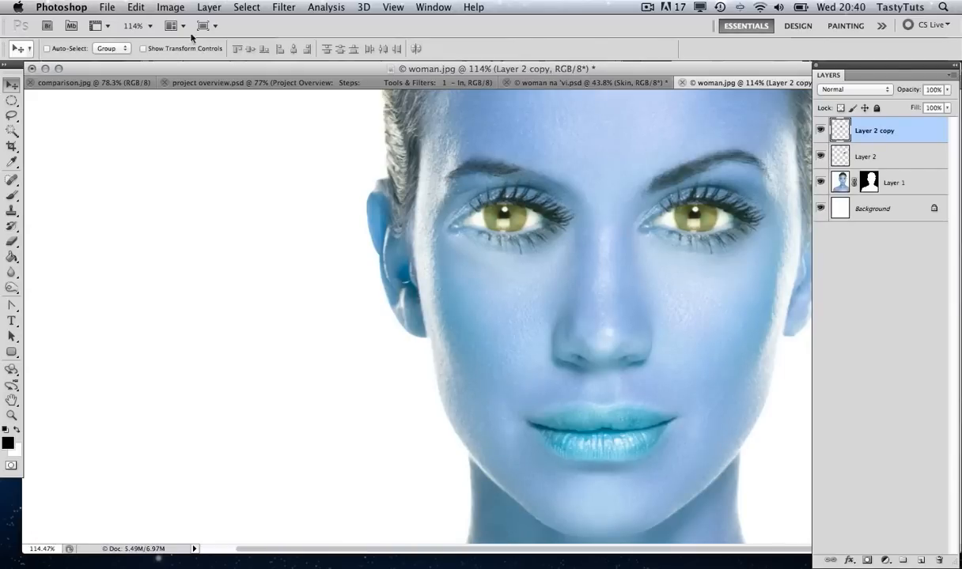
# Step: Flip the copied eye horizontally and nudge it outward until it sits over the original eye on the image's left side
pyautogui.click(136, 8)
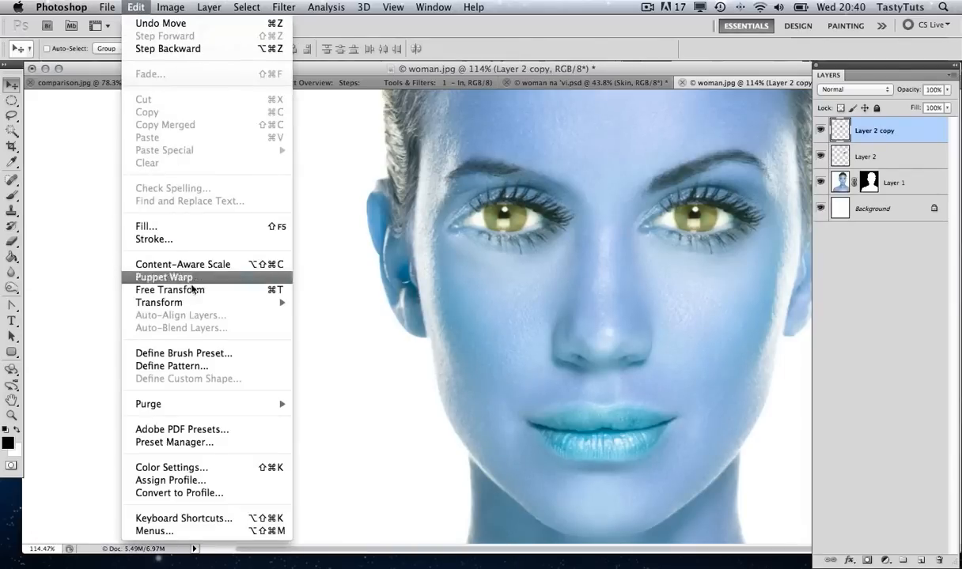
pyautogui.moveTo(205, 302)
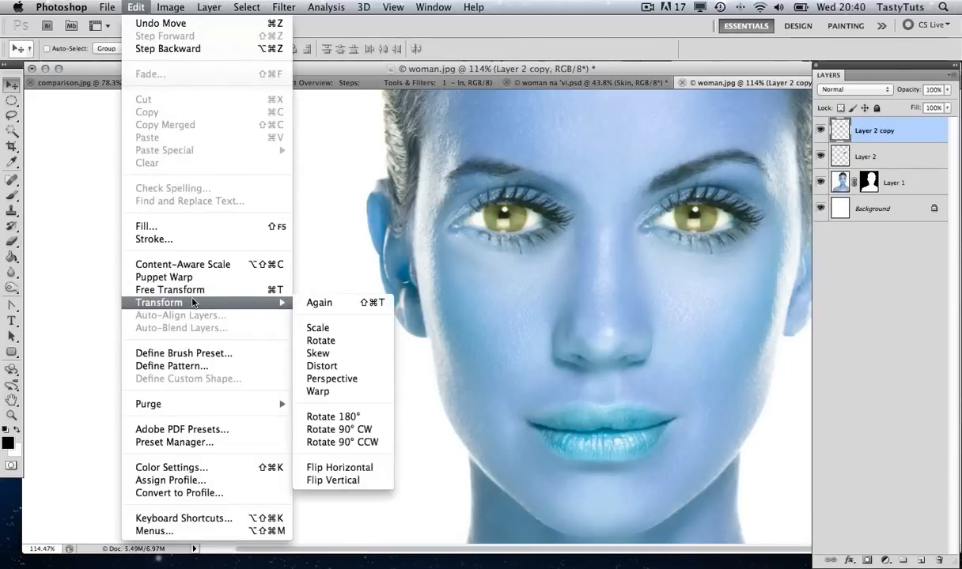
pyautogui.click(362, 467)
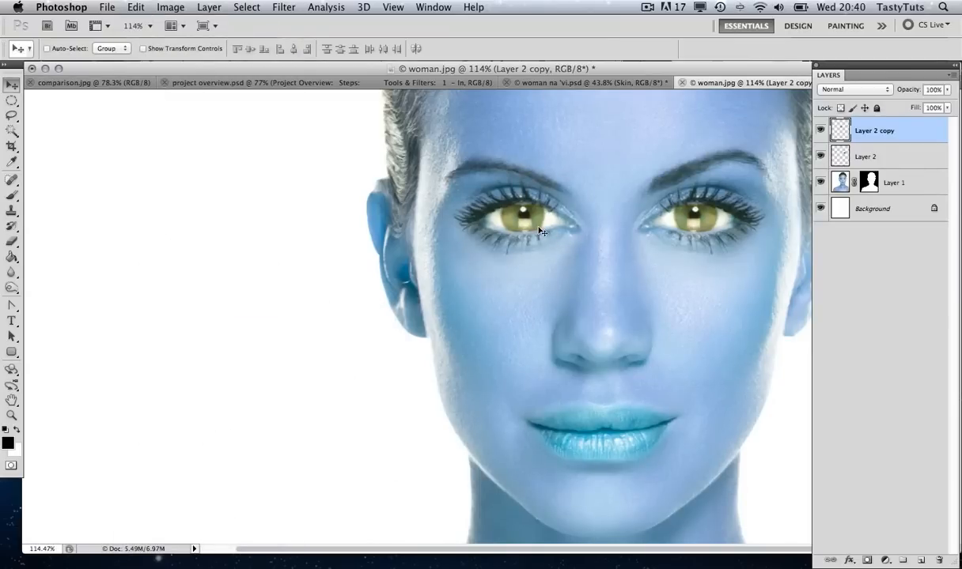
pyautogui.press('Left')
pyautogui.press('Left')
pyautogui.press('Left')
pyautogui.press('Left')
pyautogui.press('Left')
pyautogui.press('Left')
pyautogui.press('Left')
pyautogui.press('Left')
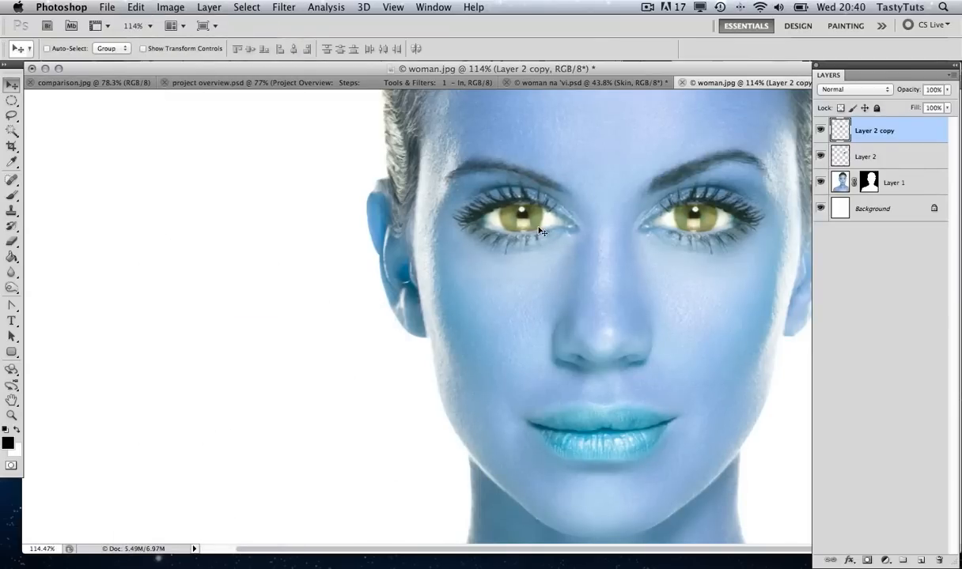
pyautogui.press('Left')
pyautogui.press('Left')
pyautogui.press('Left')
pyautogui.press('Left')
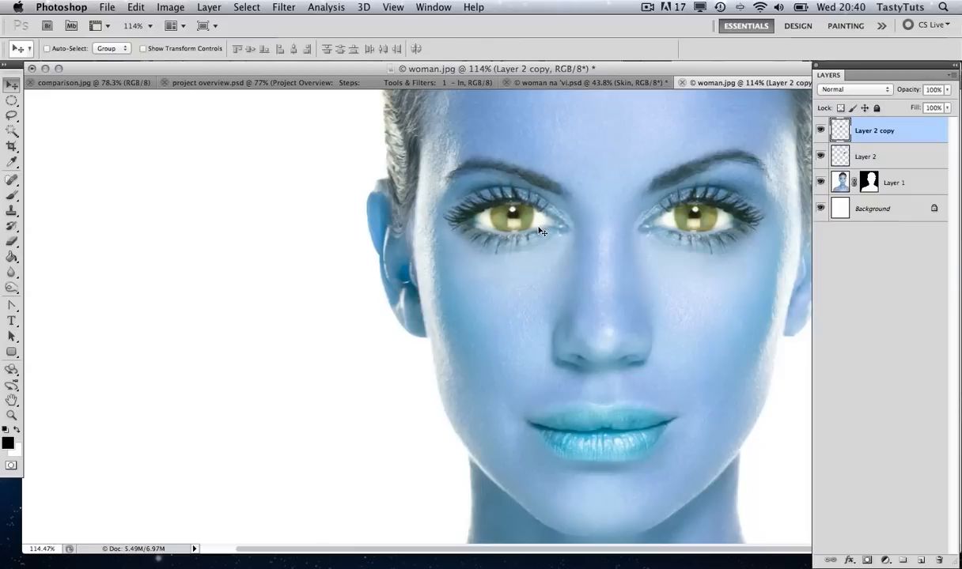
pyautogui.press('Left')
pyautogui.press('Left')
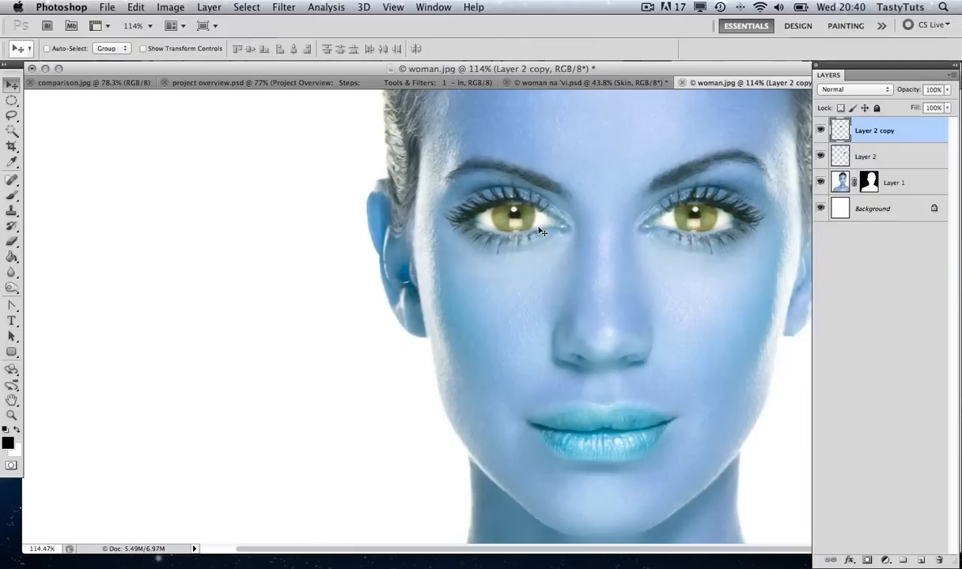
pyautogui.press('Right')
pyautogui.press('Left')
# Step: Blend the flipped eye's edges into the surrounding skin with the soft 57 px eraser at 58% opacity
pyautogui.click(11, 240)
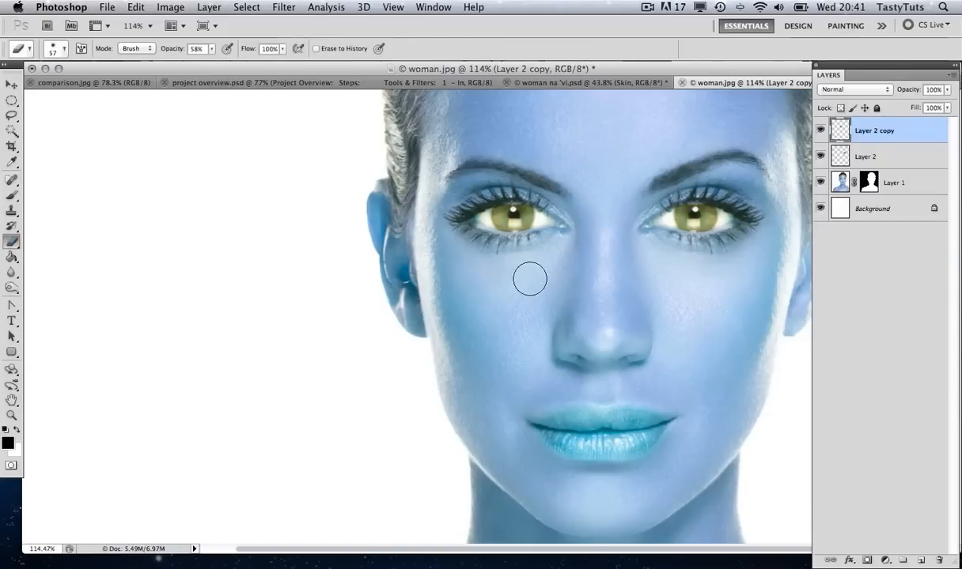
pyautogui.moveTo(423, 260)
pyautogui.mouseDown()
pyautogui.moveTo(493, 286)
pyautogui.moveTo(521, 279)
pyautogui.moveTo(466, 282)
pyautogui.mouseUp()
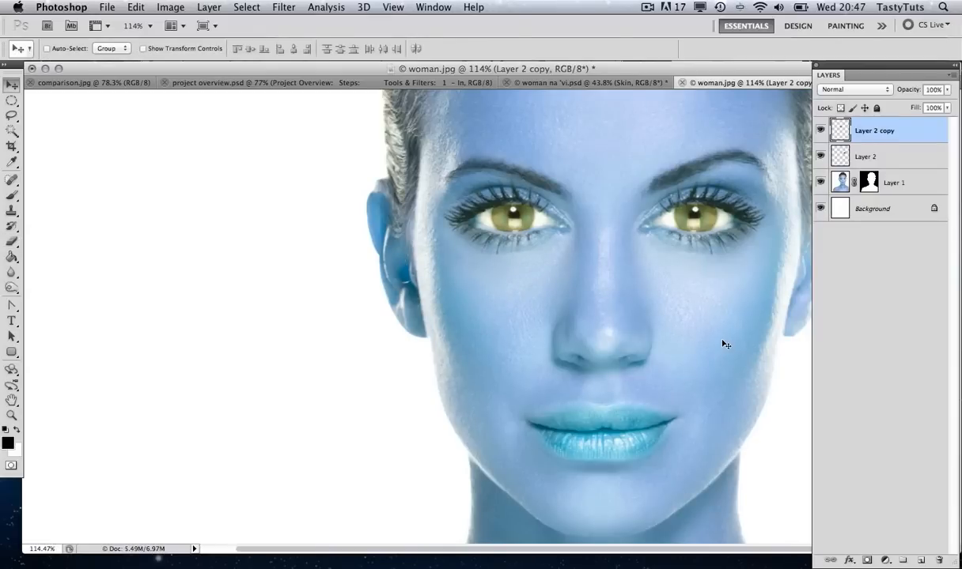
# Step: Check both enlarged eye layers by toggling their visibility, and merge Layer 2 copy down into Layer 2
pyautogui.click(873, 152)
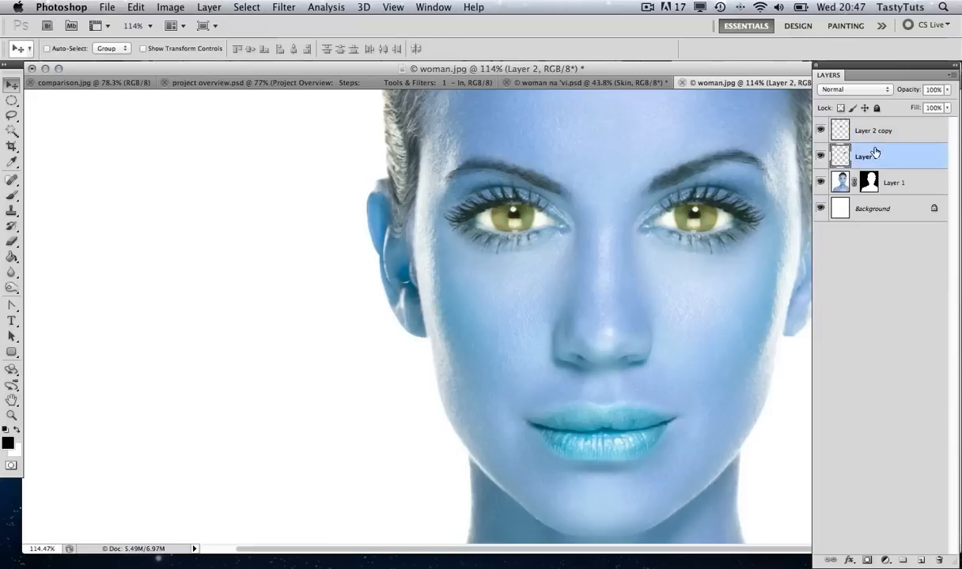
pyautogui.click(831, 129)
pyautogui.click(834, 151)
pyautogui.click(821, 131)
pyautogui.click(821, 131)
pyautogui.click(820, 156)
pyautogui.click(820, 156)
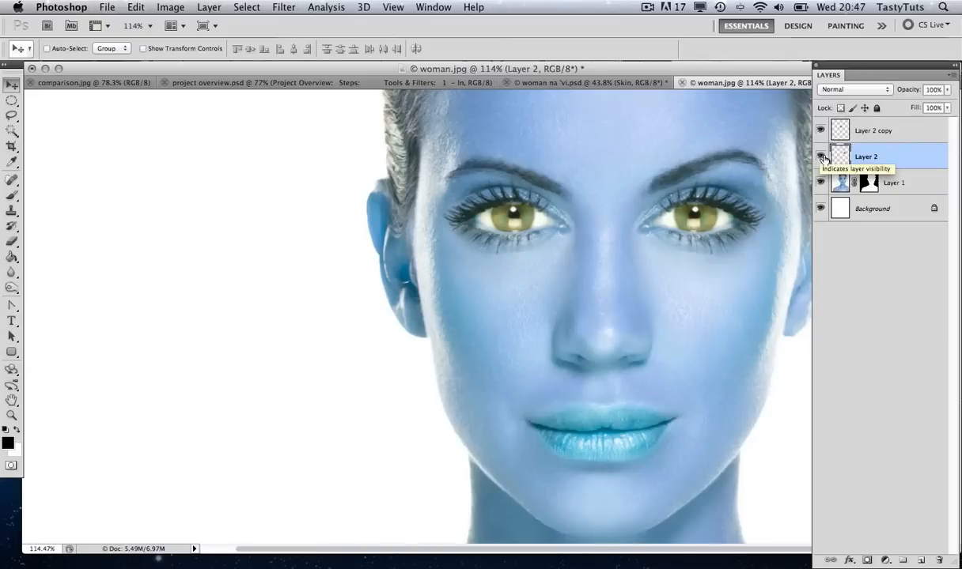
pyautogui.click(873, 131)
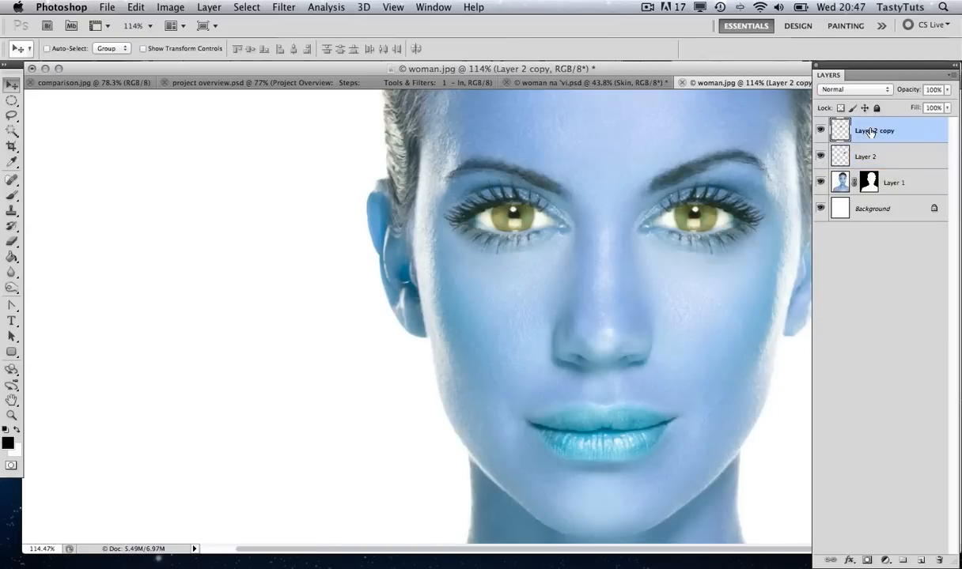
pyautogui.press('super+e')
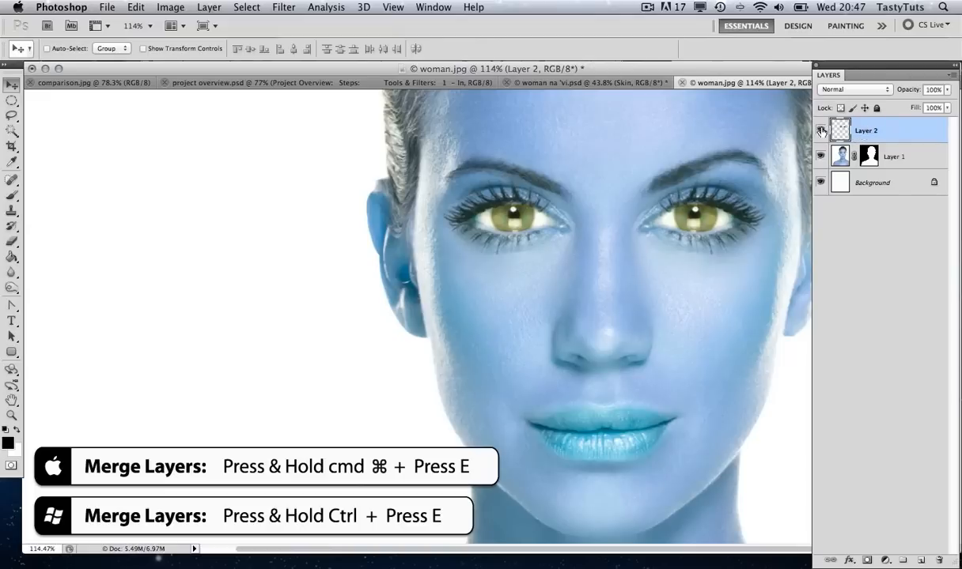
pyautogui.click(821, 130)
pyautogui.click(821, 131)
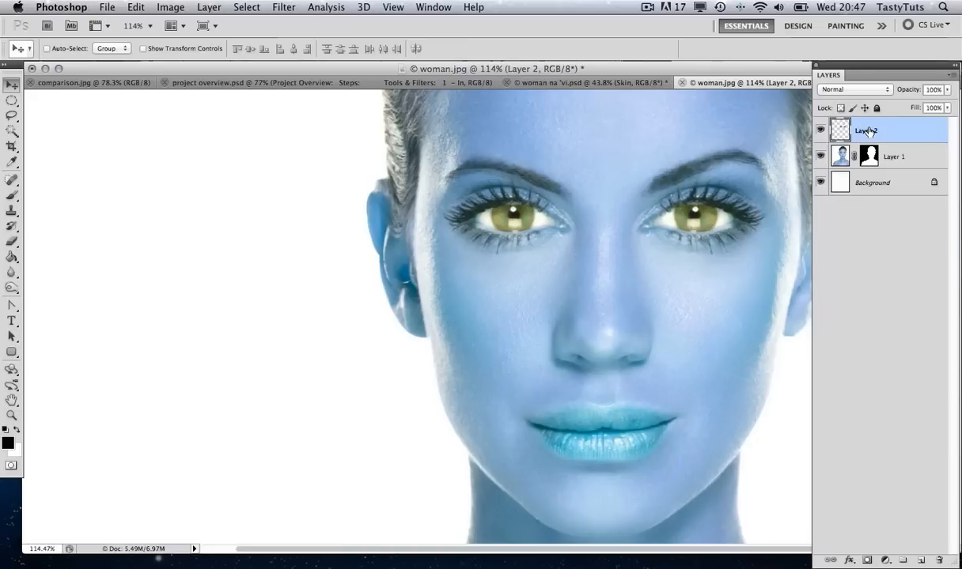
# Step: Merge the combined eyes layer down into Layer 1, preserving the layer mask
pyautogui.hotkey('ctrl', 'e')
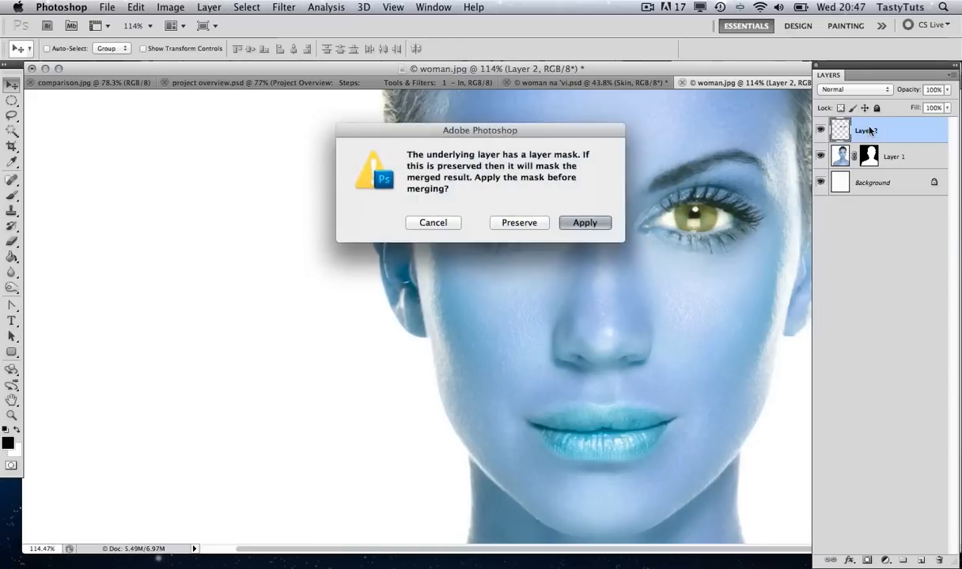
pyautogui.moveTo(576, 129); pyautogui.dragTo(429, 217)
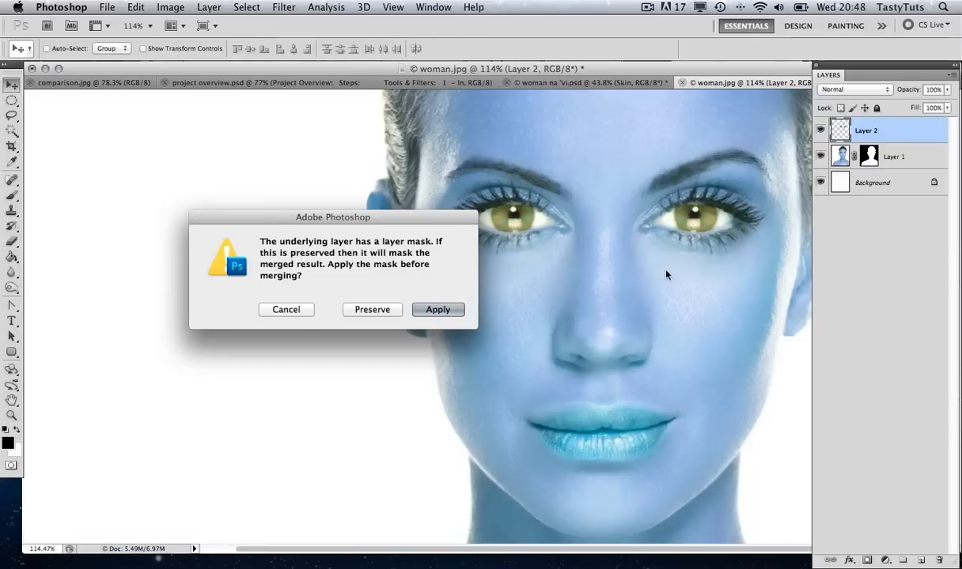
pyautogui.click(372, 312)
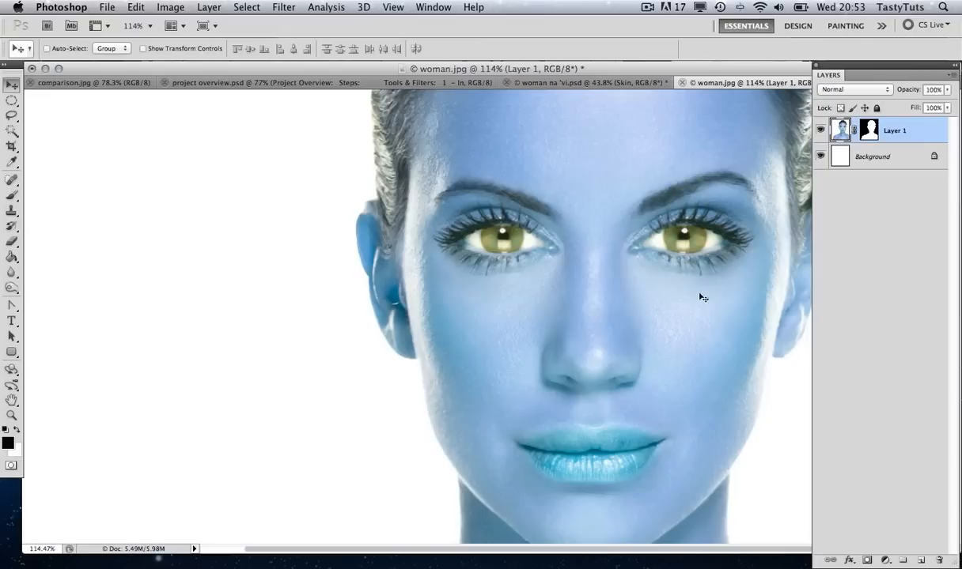
# Step: Outline the iris of the eye on the image's right side with the Polygonal Lasso tool
pyautogui.scroll(5, 690, 244)
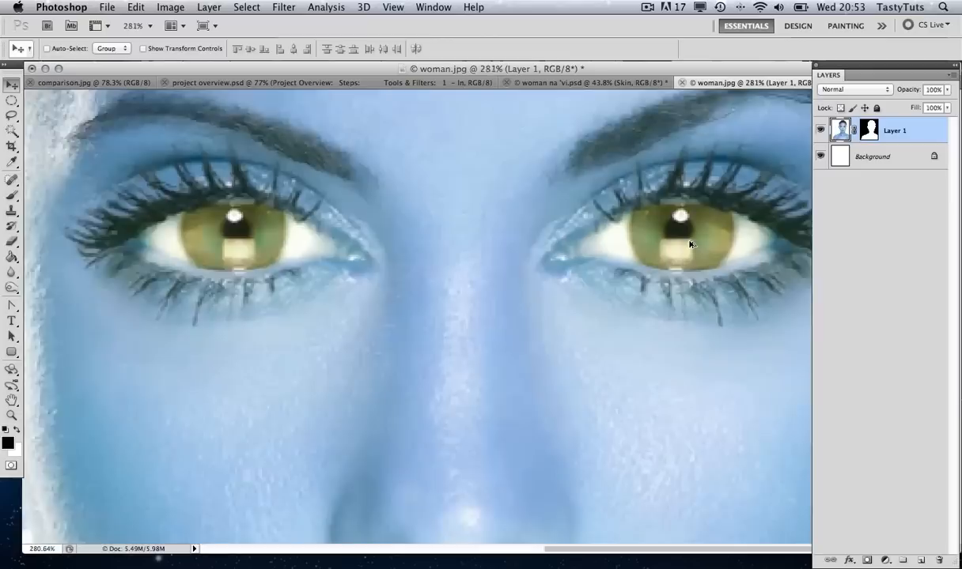
pyautogui.click(12, 118)
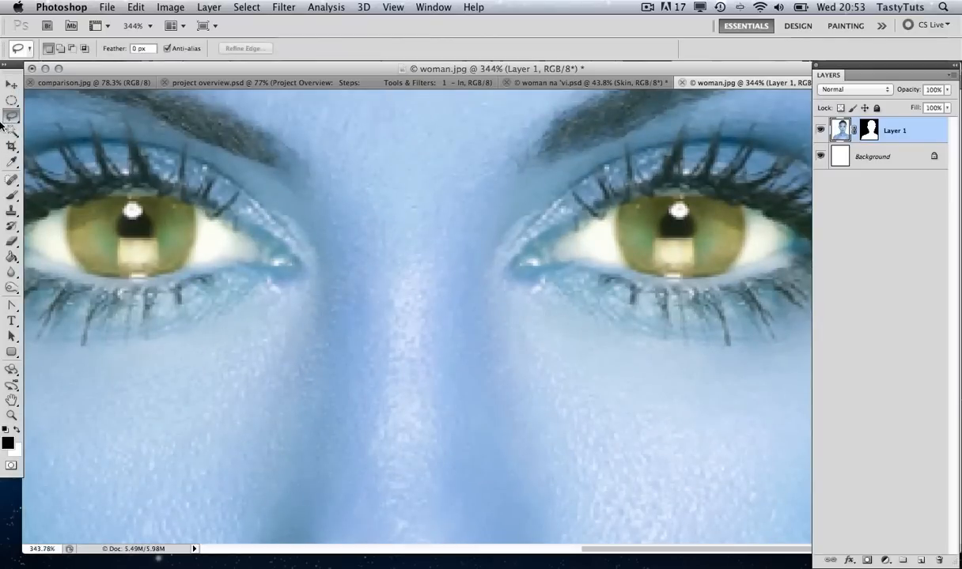
pyautogui.rightClick(12, 117)
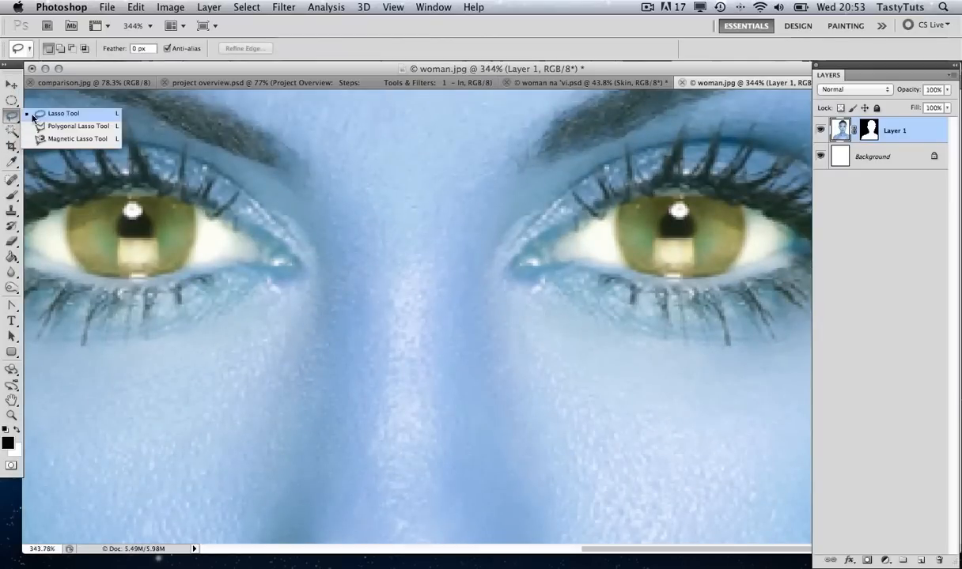
pyautogui.click(95, 127)
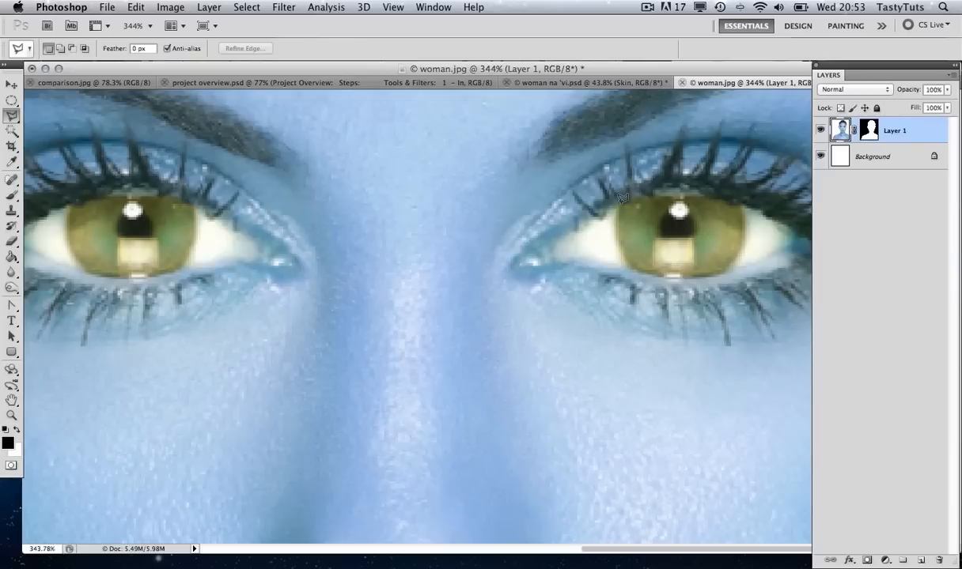
pyautogui.click(619, 206)
pyautogui.click(635, 198)
pyautogui.click(662, 193)
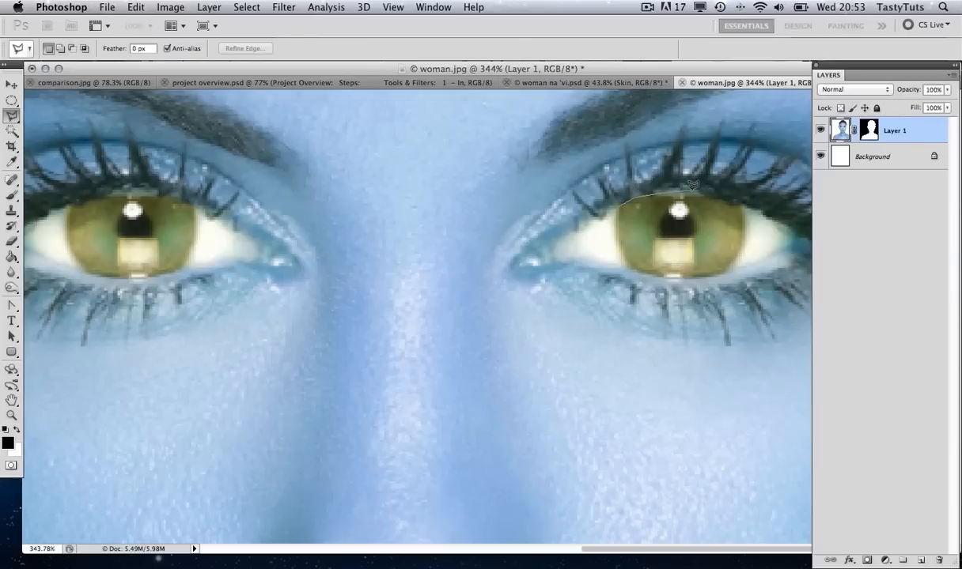
pyautogui.click(692, 190)
pyautogui.click(718, 191)
pyautogui.click(631, 265)
pyautogui.click(617, 215)
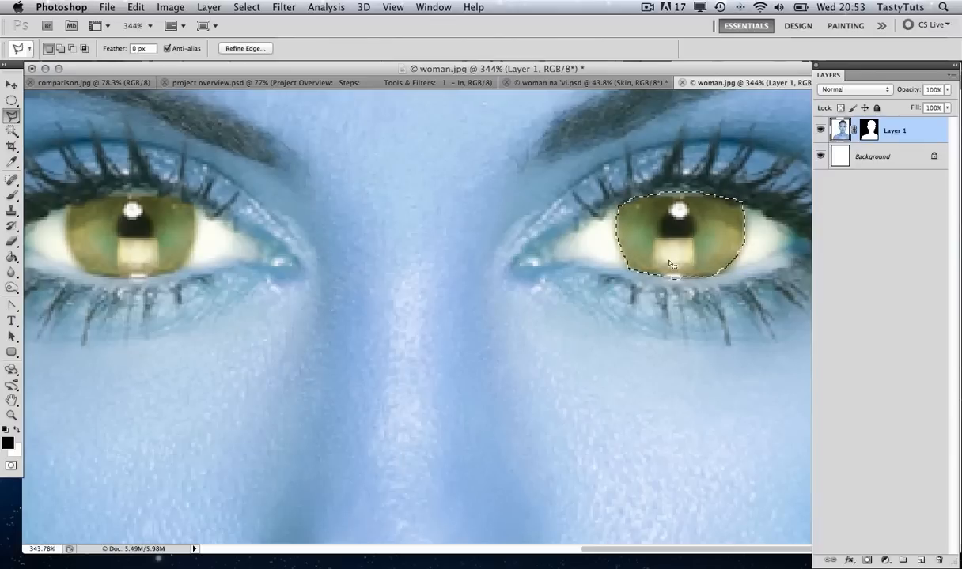
# Step: Try shifting the selected iris's hue to +45 with Hue/Saturation, discard the adjustment and clear the selection
pyautogui.press('super+u')
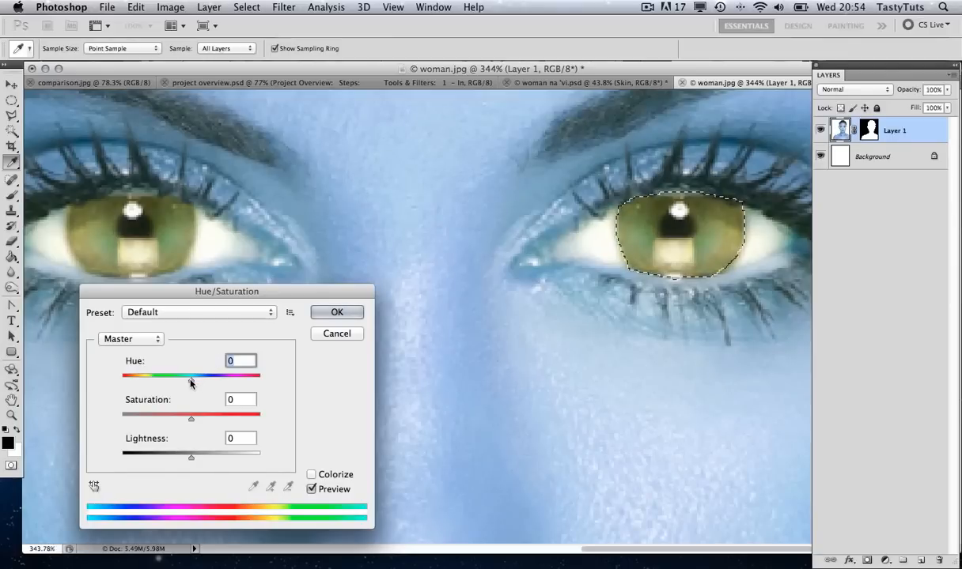
pyautogui.moveTo(190, 381); pyautogui.dragTo(221, 382)
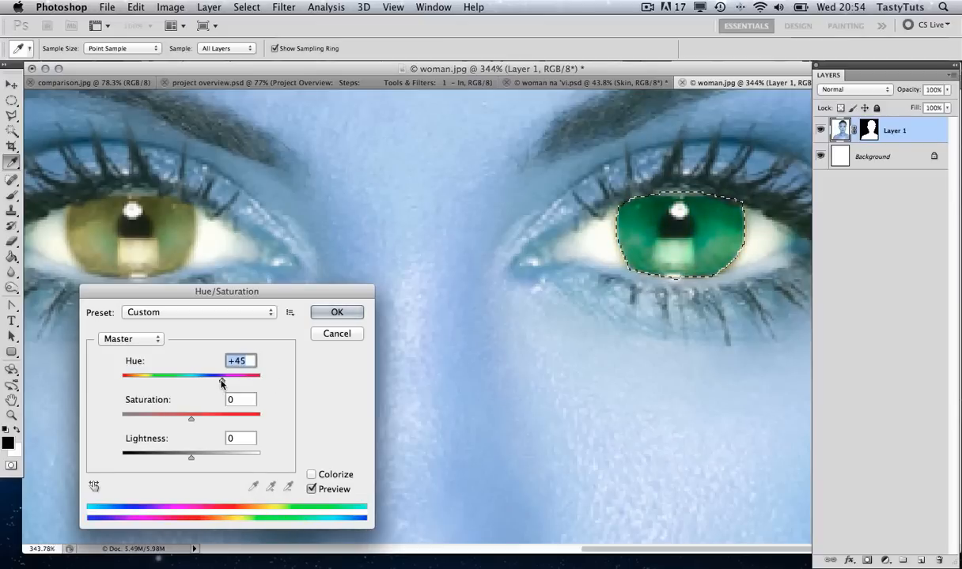
pyautogui.click(335, 334)
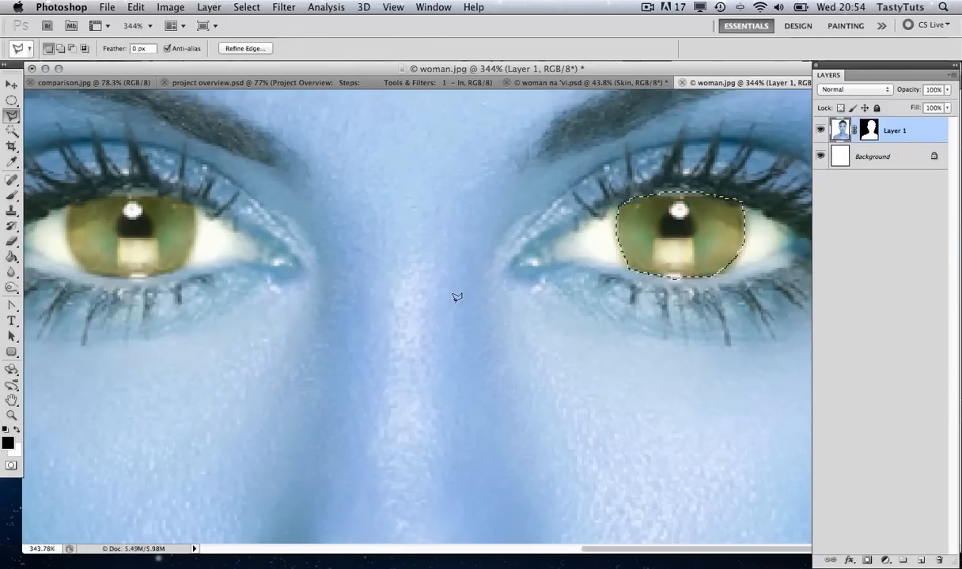
pyautogui.press('super+d')
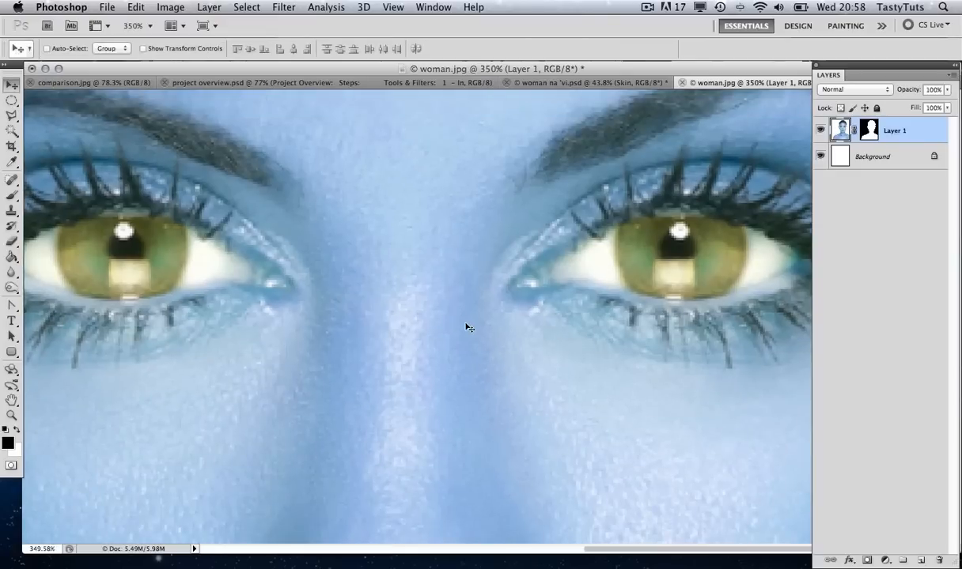
# Step: Clone smooth forehead skin over the stray hairs along the hairline using a soft 67 px Clone Stamp at 49% opacity
pyautogui.scroll(-5, 473, 265)
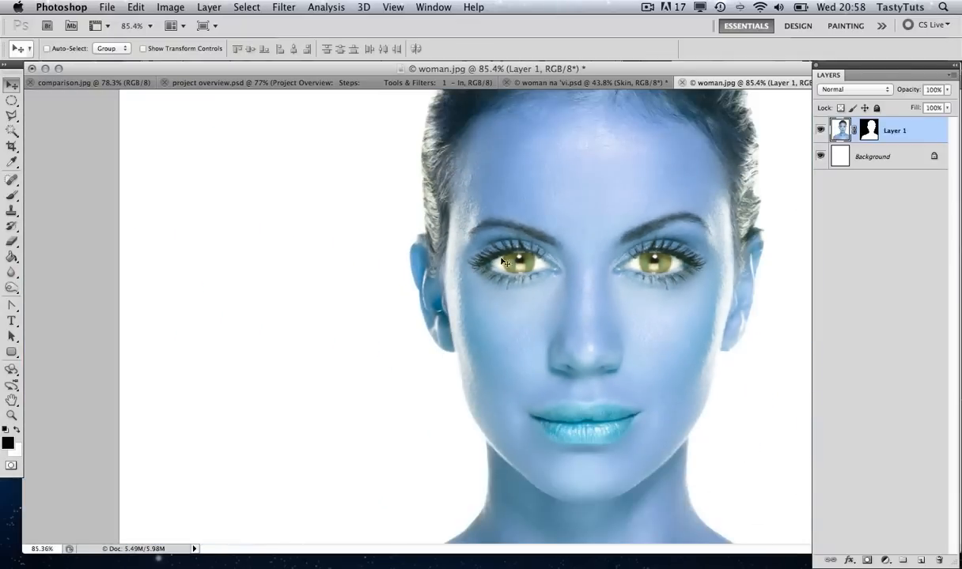
pyautogui.scroll(4, 501, 261)
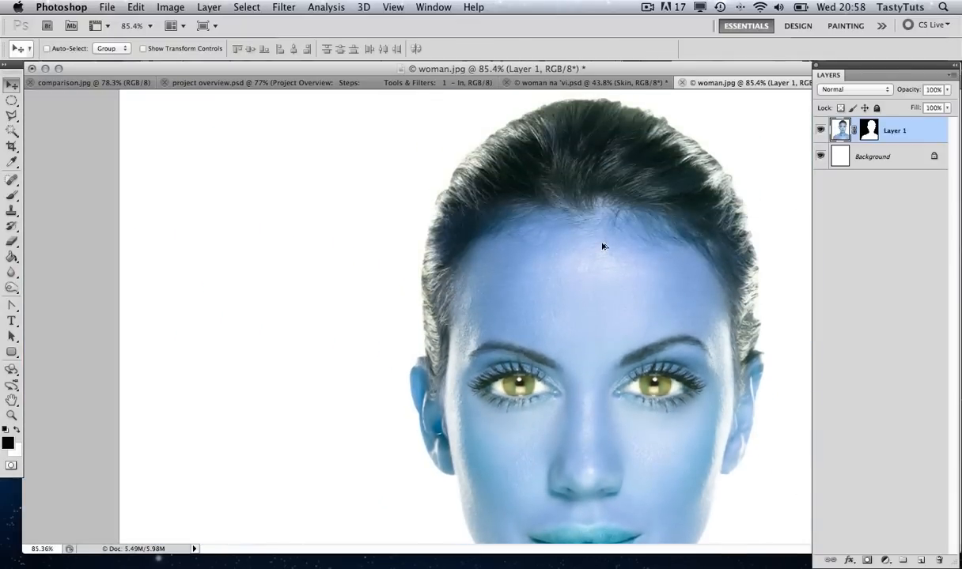
pyautogui.scroll(3, 603, 244)
pyautogui.moveTo(643, 239); pyautogui.dragTo(511, 254)
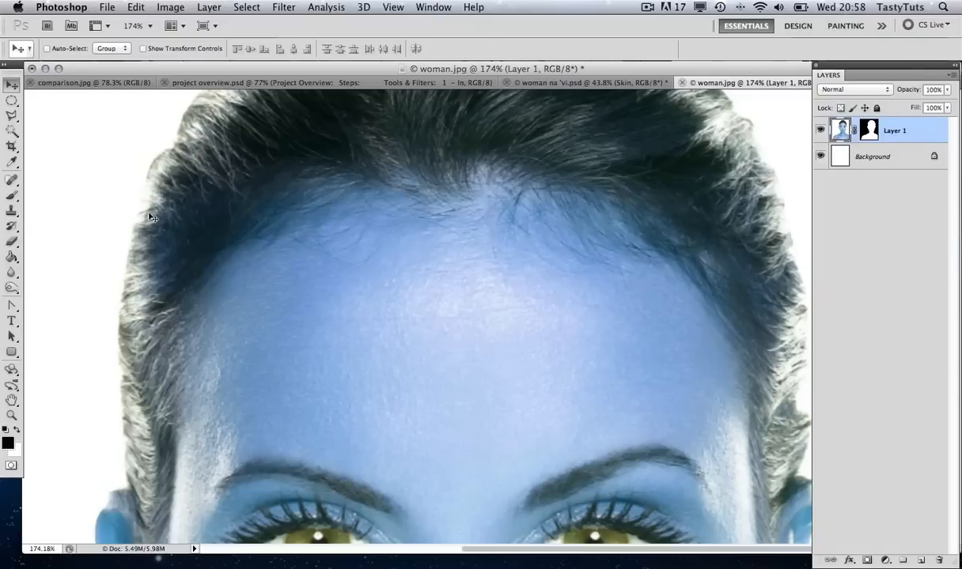
pyautogui.click(12, 212)
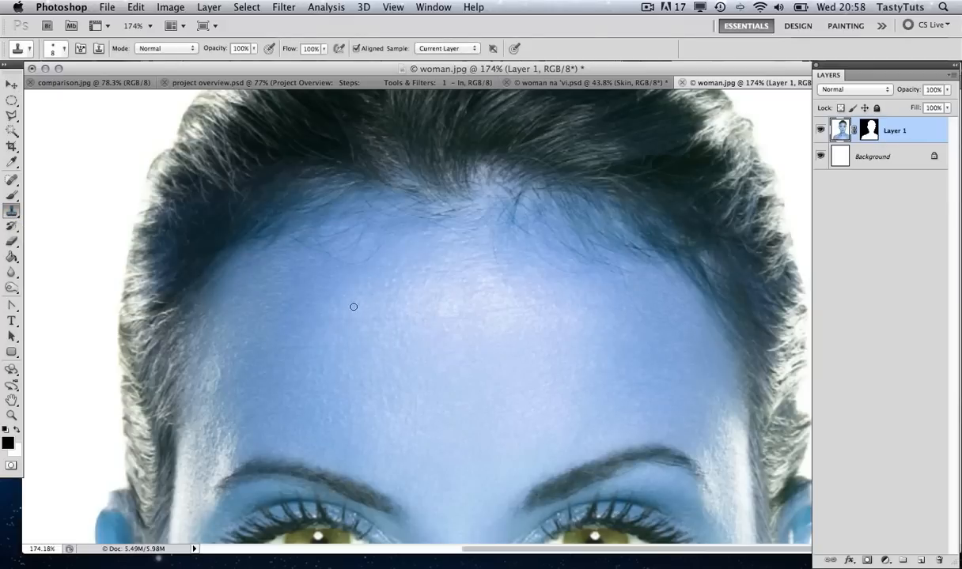
pyautogui.click(65, 52)
pyautogui.moveTo(40, 82)
pyautogui.mouseDown()
pyautogui.moveTo(28, 82)
pyautogui.moveTo(55, 86)
pyautogui.mouseUp()
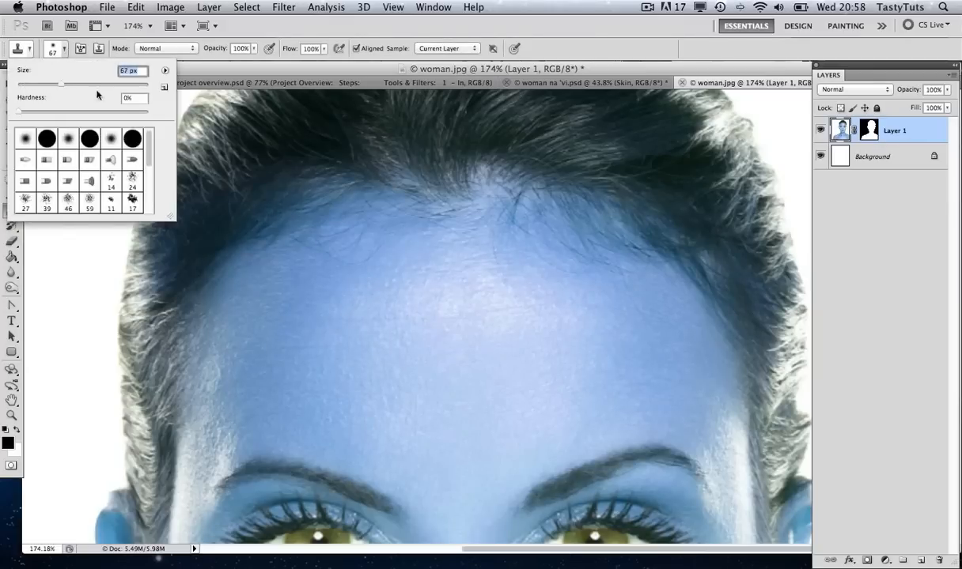
pyautogui.click(255, 50)
pyautogui.click(222, 63)
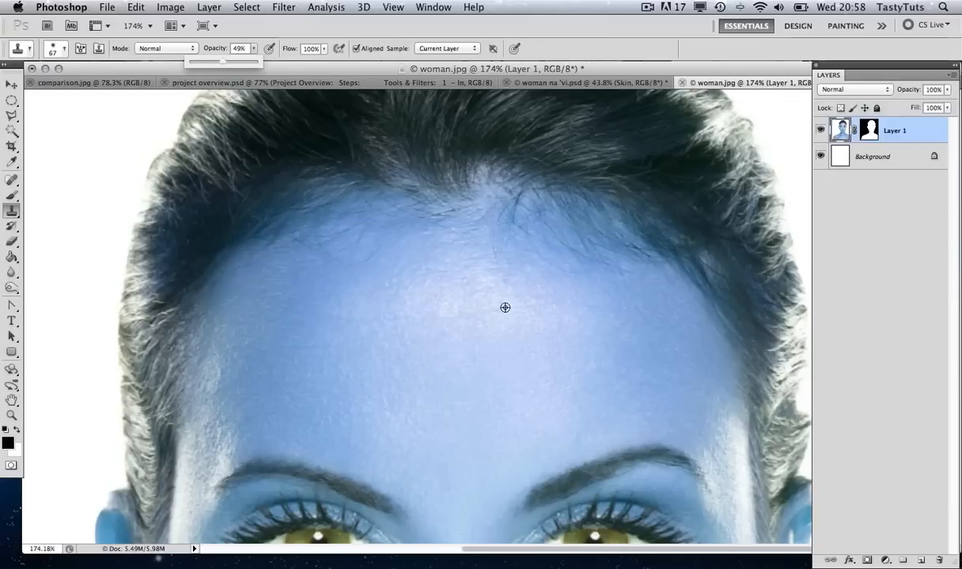
pyautogui.keyDown('alt'); pyautogui.click(333, 324); pyautogui.keyUp('alt')
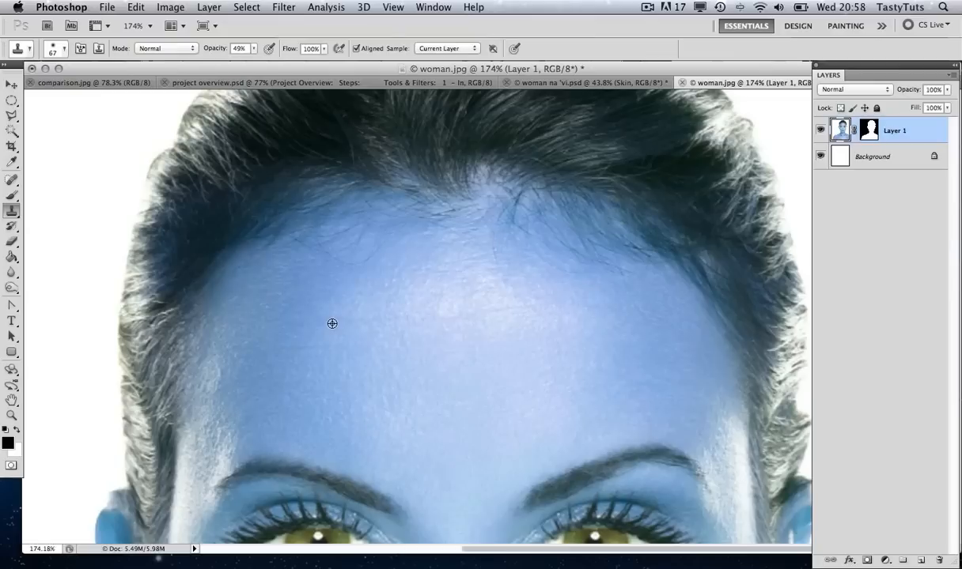
pyautogui.moveTo(330, 310)
pyautogui.mouseDown()
pyautogui.moveTo(350, 234)
pyautogui.moveTo(357, 245)
pyautogui.moveTo(310, 238)
pyautogui.moveTo(282, 258)
pyautogui.moveTo(329, 232)
pyautogui.moveTo(377, 237)
pyautogui.moveTo(380, 247)
pyautogui.moveTo(413, 224)
pyautogui.moveTo(533, 258)
pyautogui.moveTo(575, 253)
pyautogui.moveTo(619, 278)
pyautogui.moveTo(598, 255)
pyautogui.moveTo(556, 245)
pyautogui.moveTo(638, 259)
pyautogui.moveTo(608, 230)
pyautogui.moveTo(476, 229)
pyautogui.moveTo(533, 201)
pyautogui.moveTo(596, 235)
pyautogui.moveTo(494, 208)
pyautogui.moveTo(410, 222)
pyautogui.moveTo(515, 235)
pyautogui.moveTo(487, 245)
pyautogui.mouseUp()
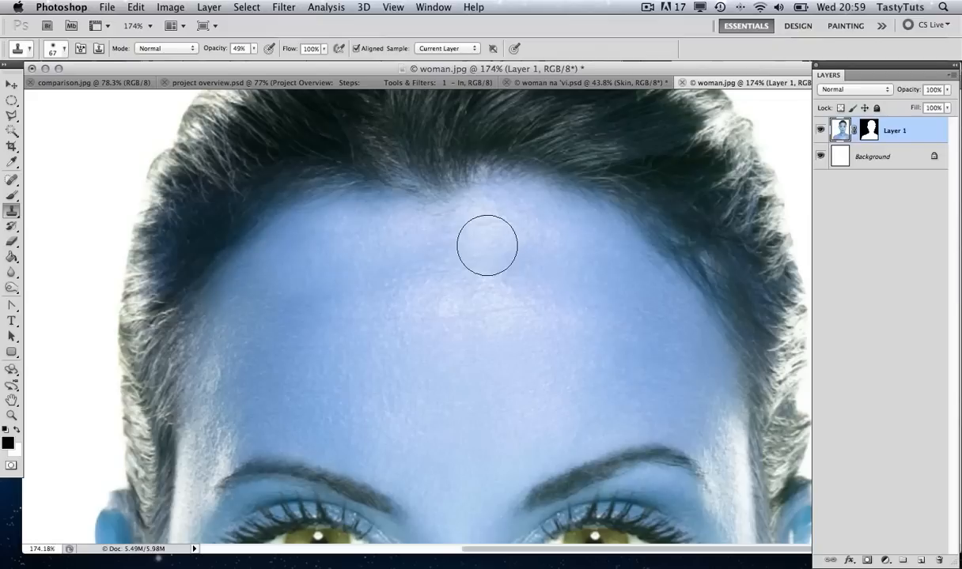
pyautogui.keyDown('alt'); pyautogui.click(341, 269); pyautogui.keyUp('alt')
pyautogui.moveTo(399, 233)
pyautogui.mouseDown()
pyautogui.moveTo(427, 223)
pyautogui.moveTo(451, 245)
pyautogui.mouseUp()
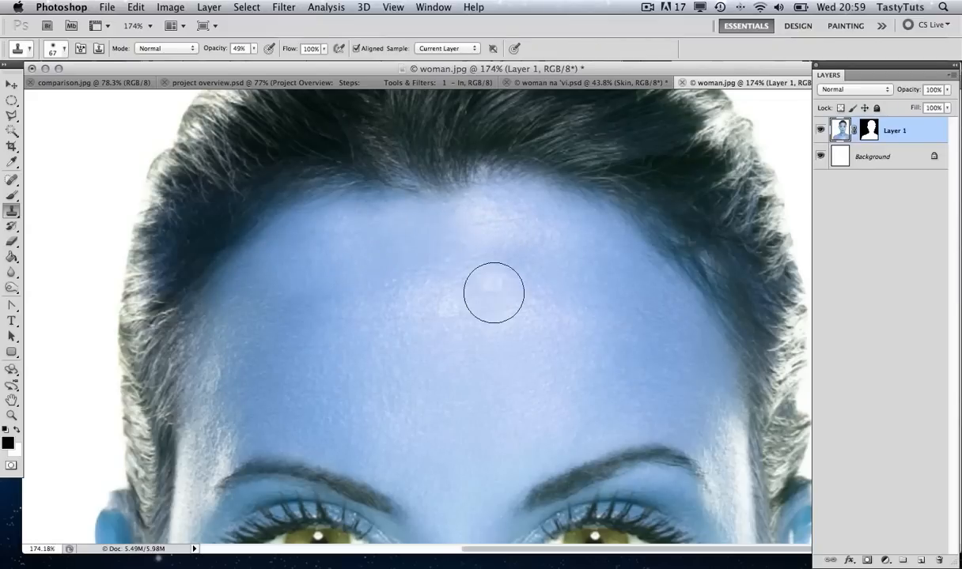
# Step: Clone smooth skin over the uneven highlights in the middle of the upper forehead, just below the hairline
pyautogui.moveTo(494, 293); pyautogui.dragTo(477, 265)
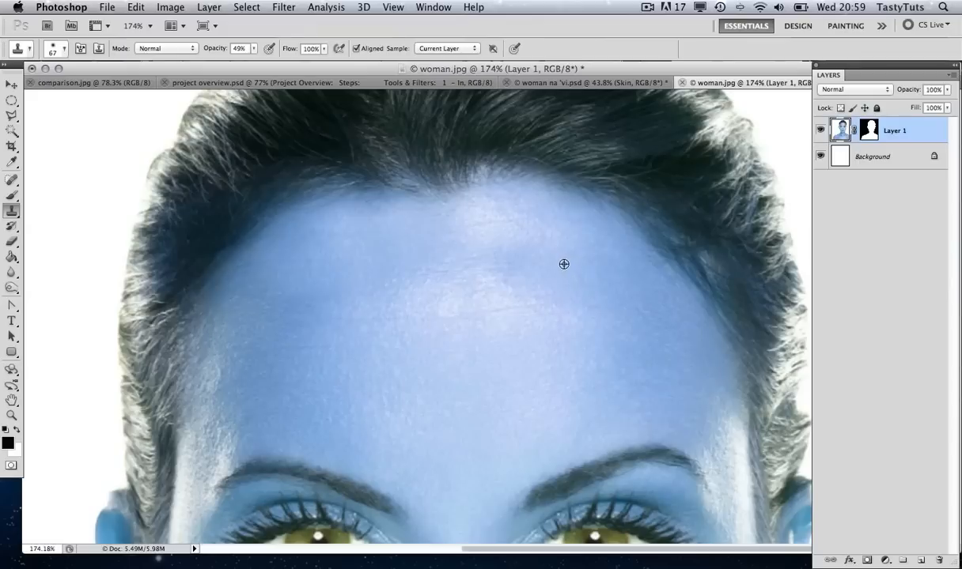
pyautogui.moveTo(520, 225)
pyautogui.mouseDown()
pyautogui.moveTo(490, 228)
pyautogui.moveTo(483, 214)
pyautogui.mouseUp()
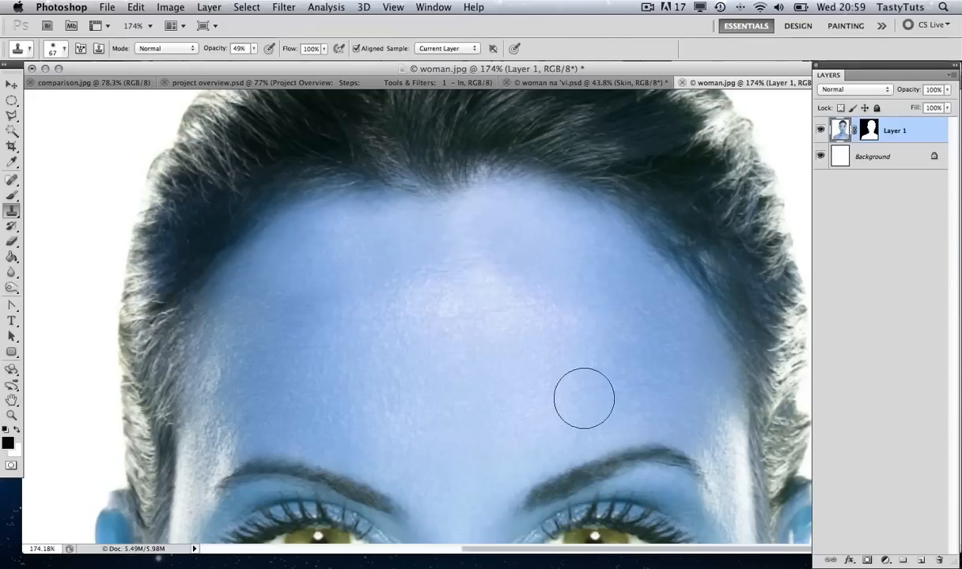
pyautogui.press('z')
pyautogui.keyDown('alt'); pyautogui.click(480, 312); pyautogui.keyUp('alt')
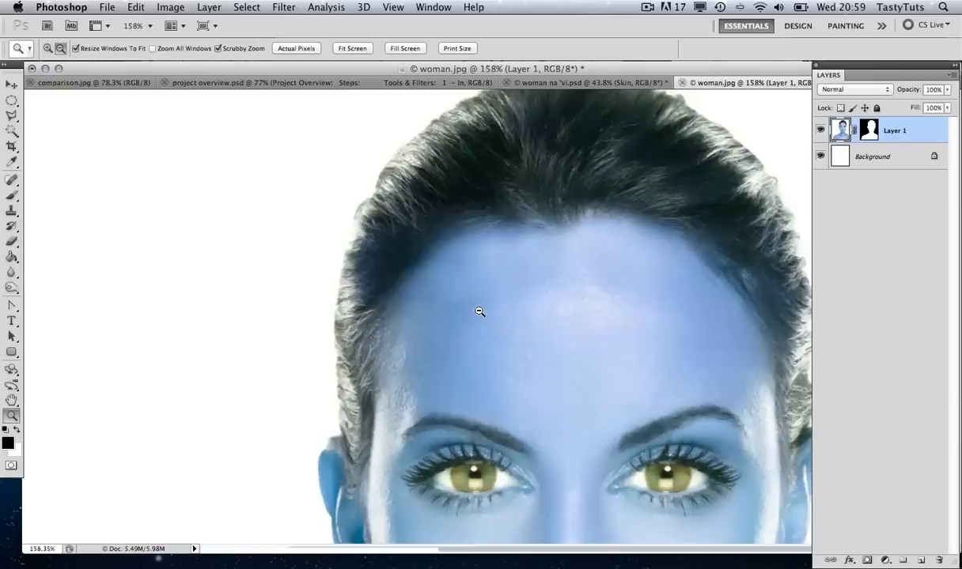
pyautogui.press('super+0')
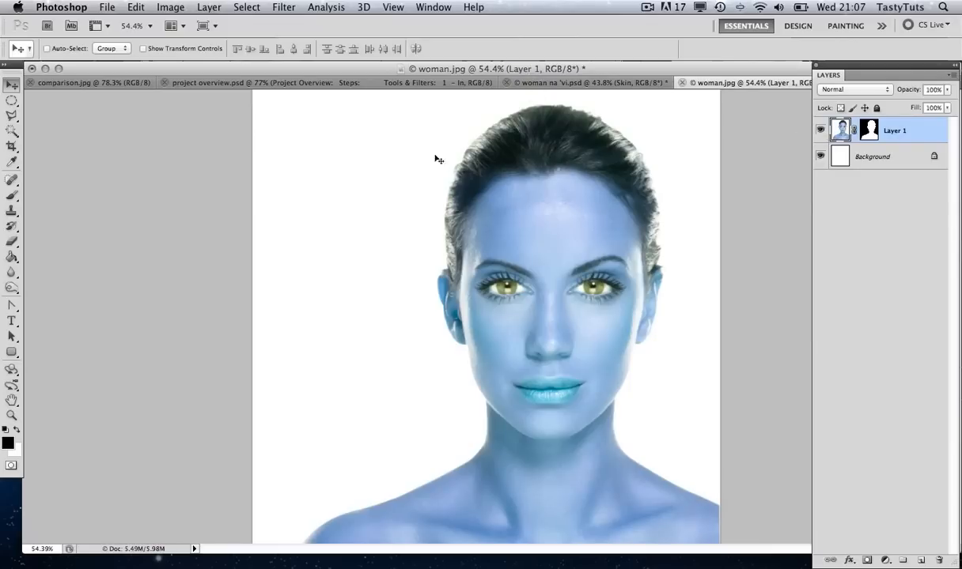
# Step: Open Layer 1 in the Liquify filter and set the Forward Warp brush size to 91
pyautogui.click(291, 8)
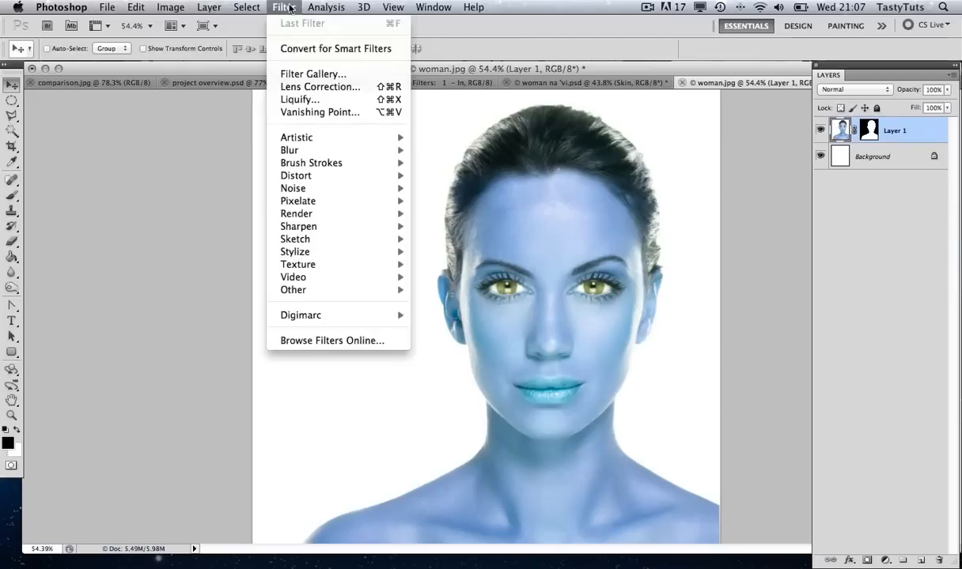
pyautogui.click(323, 101)
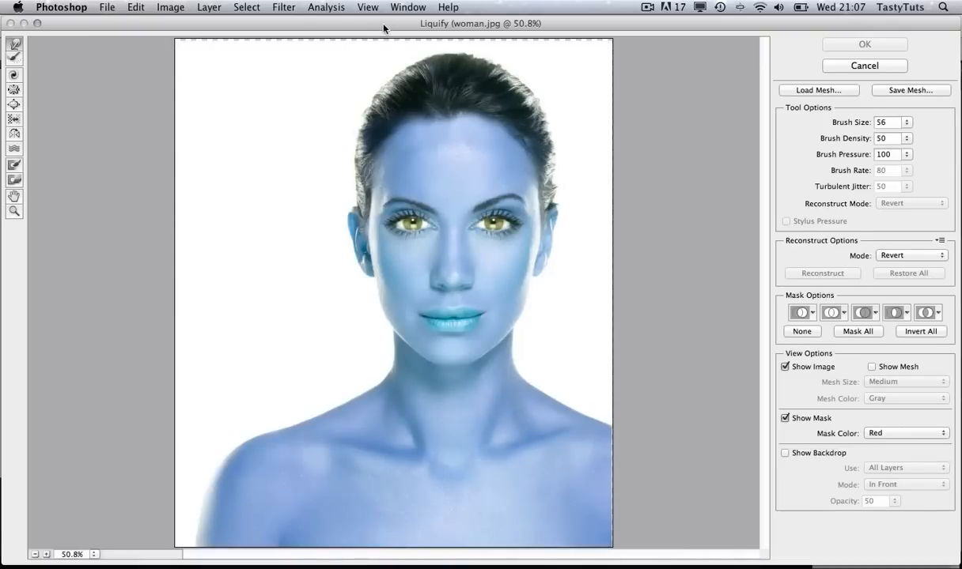
pyautogui.moveTo(366, 24)
pyautogui.mouseDown()
pyautogui.moveTo(382, 41)
pyautogui.moveTo(402, 30)
pyautogui.mouseUp()
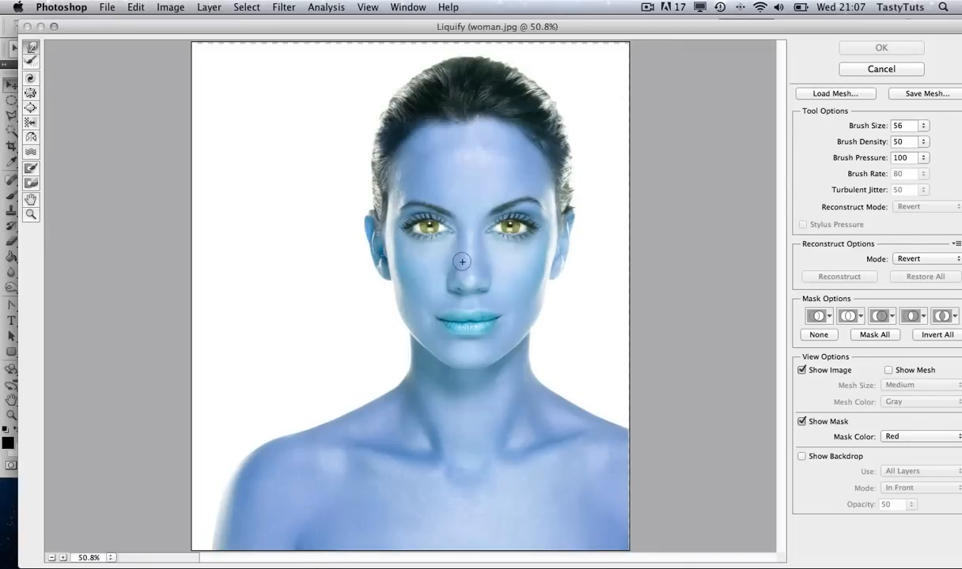
pyautogui.click(30, 215)
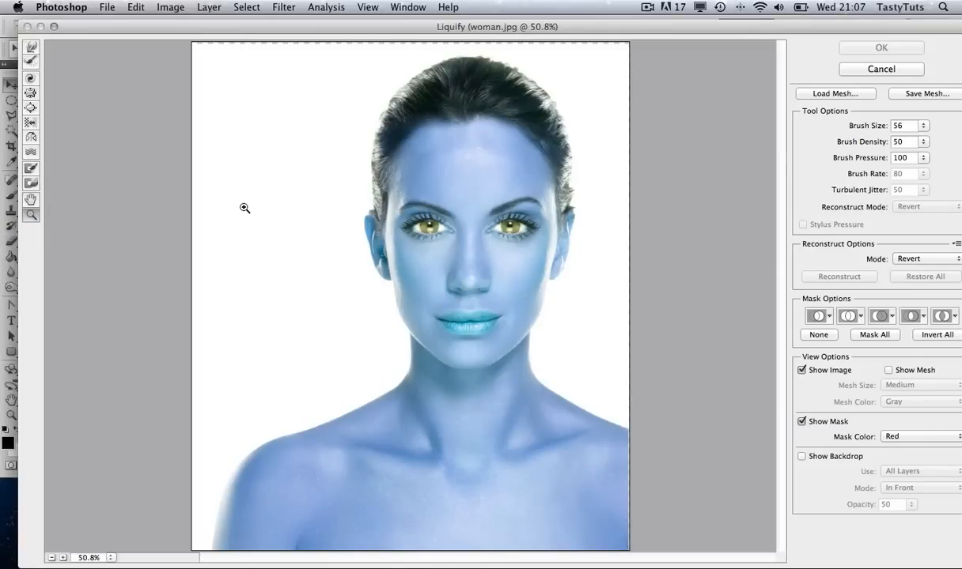
pyautogui.moveTo(392, 160)
pyautogui.mouseDown()
pyautogui.moveTo(520, 316)
pyautogui.moveTo(550, 369)
pyautogui.mouseUp()
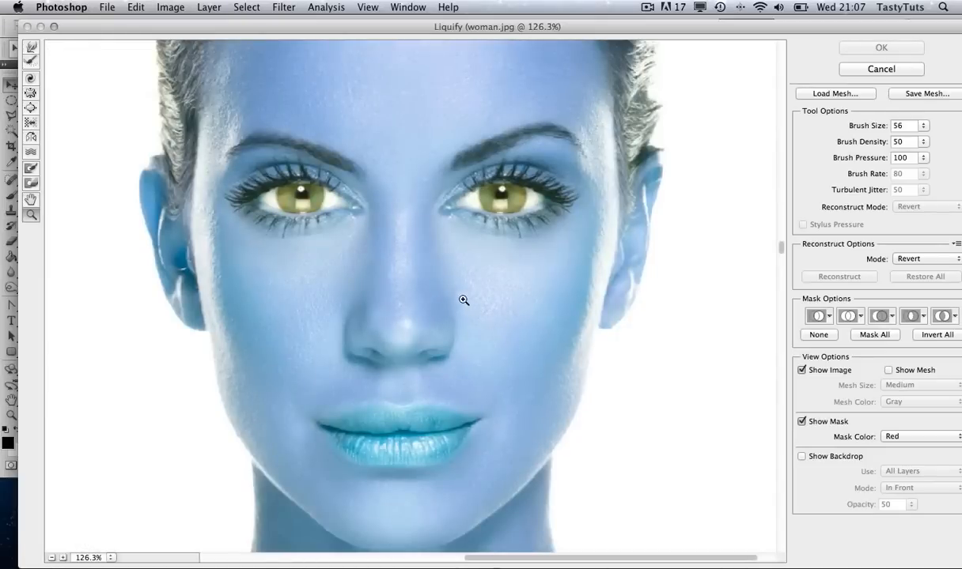
pyautogui.moveTo(453, 289); pyautogui.dragTo(472, 294)
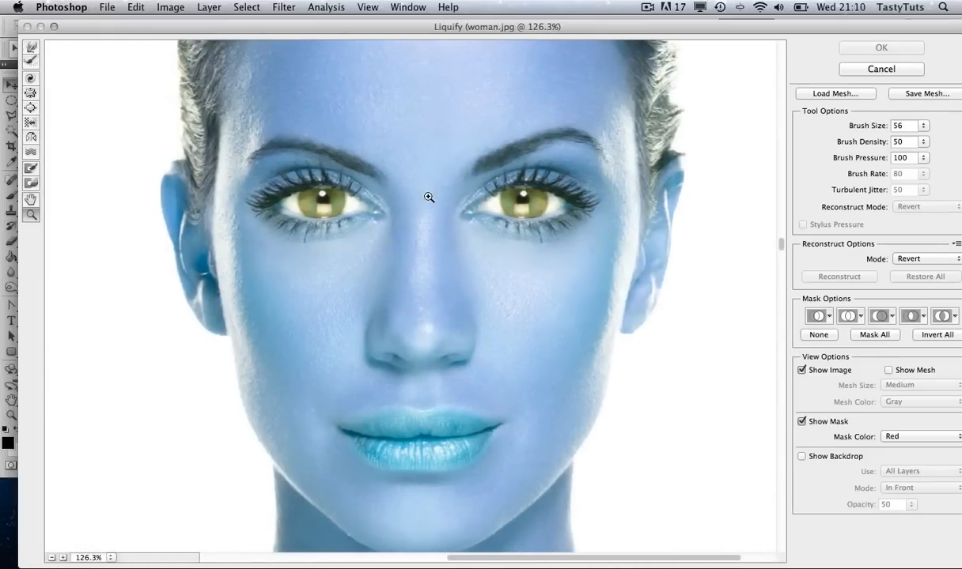
pyautogui.click(30, 49)
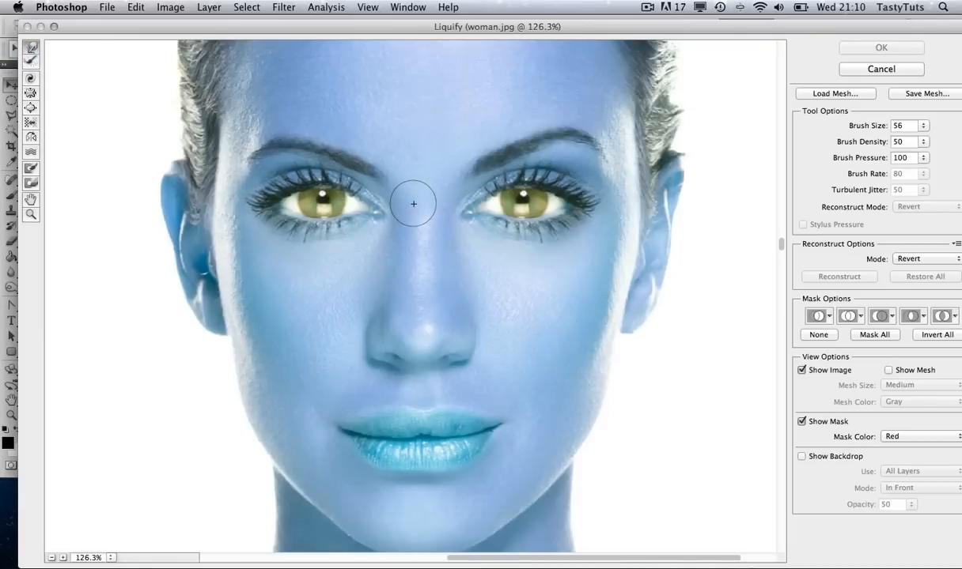
pyautogui.click(923, 128)
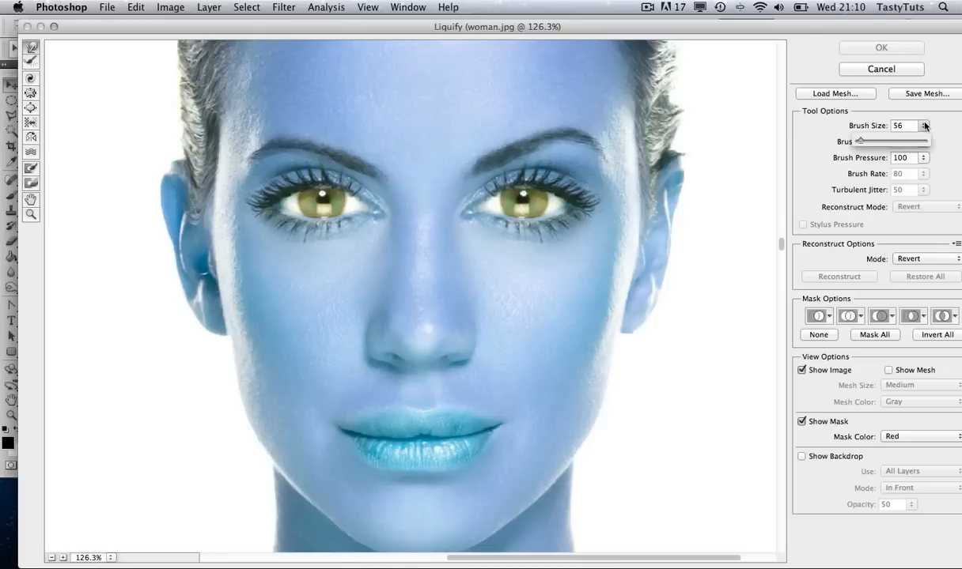
pyautogui.click(914, 128)
pyautogui.click(924, 128)
pyautogui.moveTo(857, 140); pyautogui.dragTo(865, 142)
# Step: Warp the nose into a wide, flat bridge with a rounded tip in Liquify and apply the distortion
pyautogui.click(396, 183)
pyautogui.moveTo(396, 183); pyautogui.dragTo(387, 187)
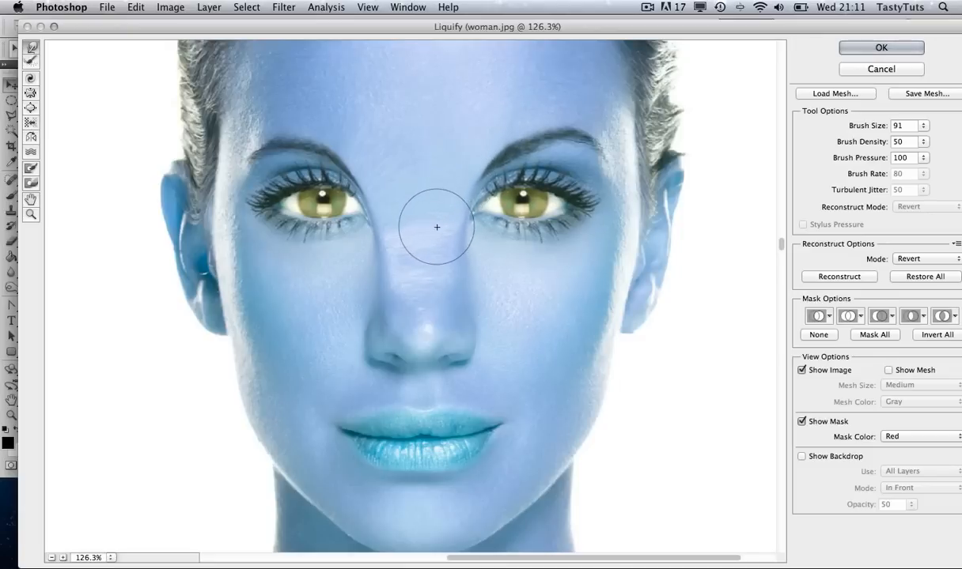
pyautogui.moveTo(443, 250)
pyautogui.mouseDown()
pyautogui.moveTo(436, 296)
pyautogui.moveTo(469, 273)
pyautogui.moveTo(443, 296)
pyautogui.moveTo(502, 281)
pyautogui.moveTo(481, 260)
pyautogui.moveTo(400, 265)
pyautogui.moveTo(389, 220)
pyautogui.moveTo(446, 238)
pyautogui.moveTo(463, 183)
pyautogui.moveTo(444, 276)
pyautogui.moveTo(361, 366)
pyautogui.moveTo(358, 342)
pyautogui.moveTo(360, 370)
pyautogui.moveTo(367, 344)
pyautogui.moveTo(383, 368)
pyautogui.moveTo(377, 360)
pyautogui.moveTo(423, 372)
pyautogui.moveTo(470, 364)
pyautogui.moveTo(493, 324)
pyautogui.moveTo(466, 364)
pyautogui.moveTo(406, 380)
pyautogui.moveTo(416, 376)
pyautogui.moveTo(425, 314)
pyautogui.moveTo(420, 376)
pyautogui.moveTo(370, 369)
pyautogui.moveTo(476, 365)
pyautogui.moveTo(476, 354)
pyautogui.moveTo(390, 308)
pyautogui.moveTo(392, 263)
pyautogui.moveTo(415, 257)
pyautogui.moveTo(430, 269)
pyautogui.moveTo(352, 279)
pyautogui.moveTo(360, 260)
pyautogui.moveTo(441, 281)
pyautogui.moveTo(450, 241)
pyautogui.moveTo(491, 330)
pyautogui.moveTo(460, 365)
pyautogui.moveTo(387, 371)
pyautogui.moveTo(360, 341)
pyautogui.moveTo(421, 380)
pyautogui.moveTo(391, 365)
pyautogui.moveTo(469, 338)
pyautogui.moveTo(440, 228)
pyautogui.mouseUp()
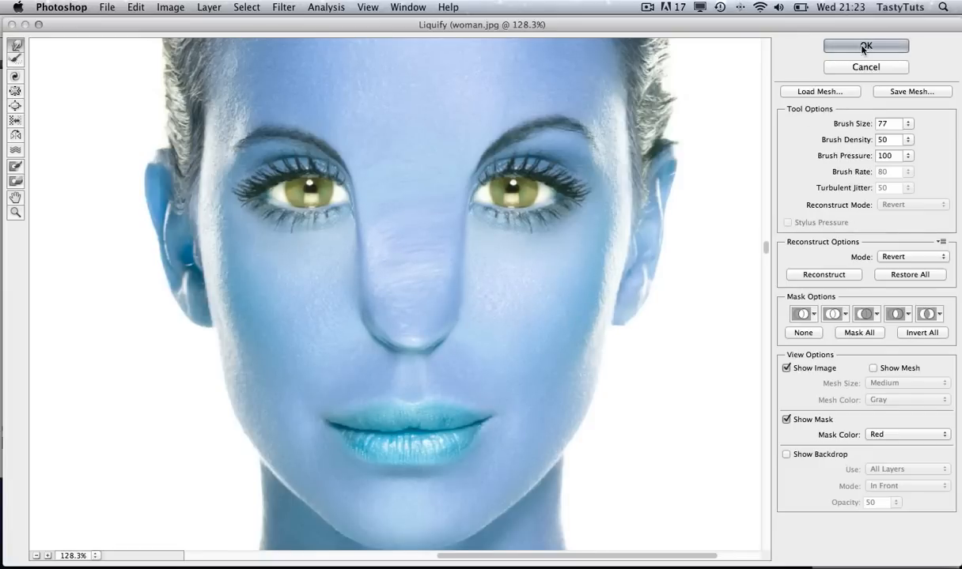
pyautogui.press('Return')
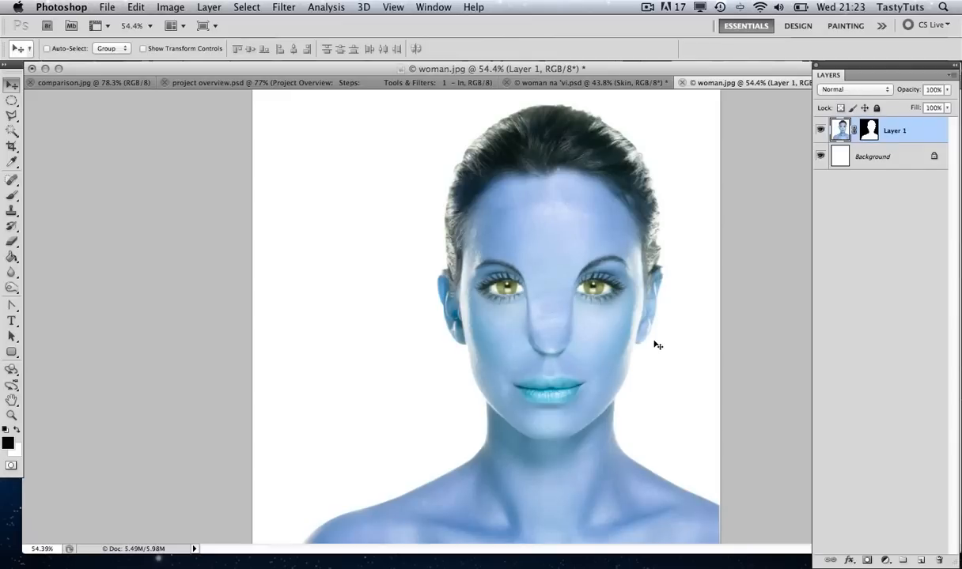
# Step: Set the Clone Stamp brush size to 86 px with 0% hardness for retouching the nose
pyautogui.scroll(5, 572, 321)
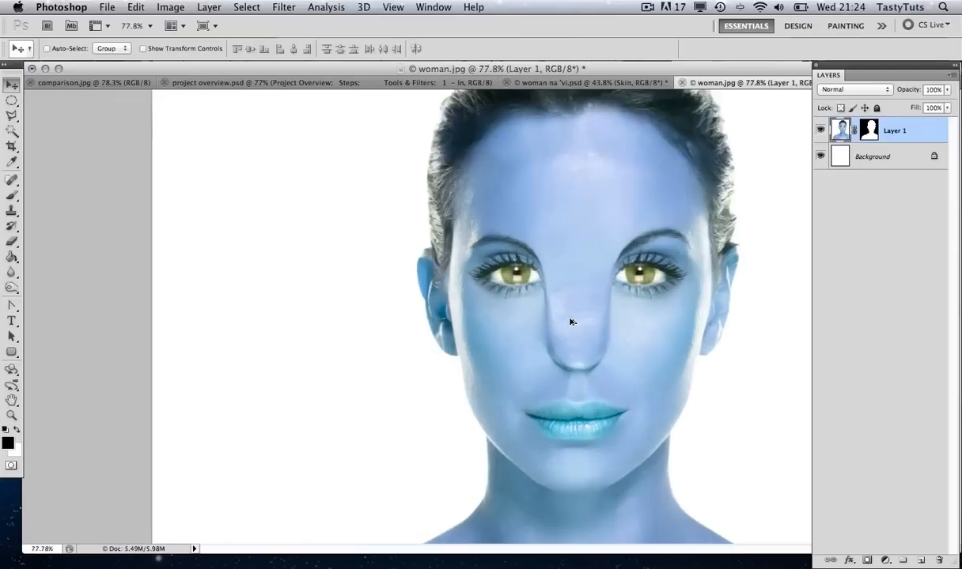
pyautogui.hscroll(5, 572, 322)
pyautogui.scroll(2, 572, 321)
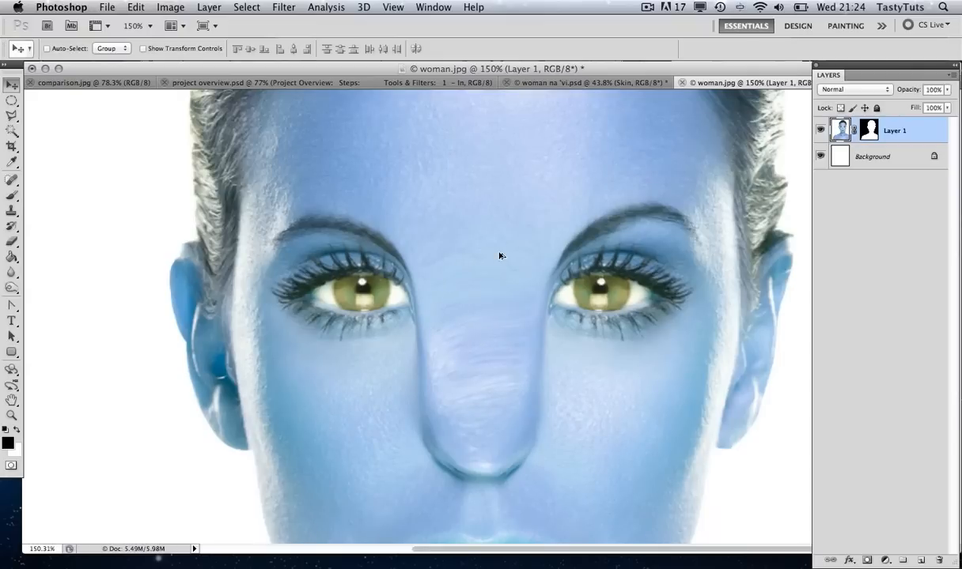
pyautogui.scroll(-5, 499, 256)
pyautogui.scroll(1, 524, 264)
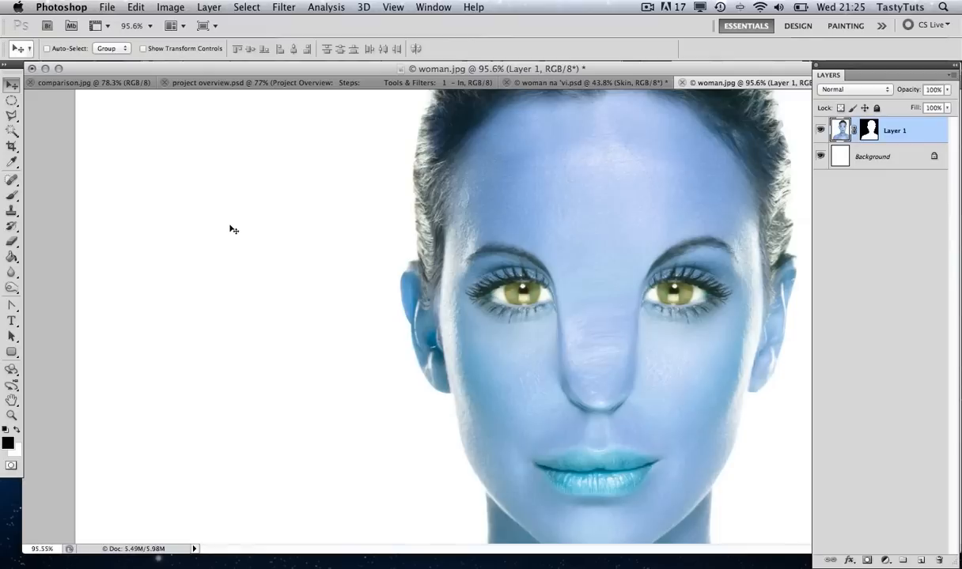
pyautogui.click(11, 212)
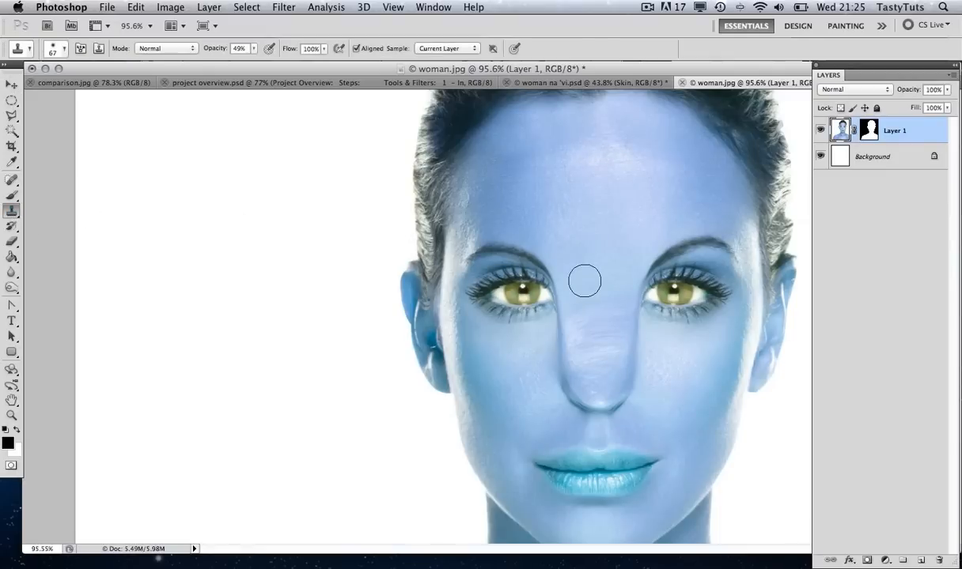
pyautogui.click(63, 52)
pyautogui.moveTo(63, 85); pyautogui.dragTo(70, 86)
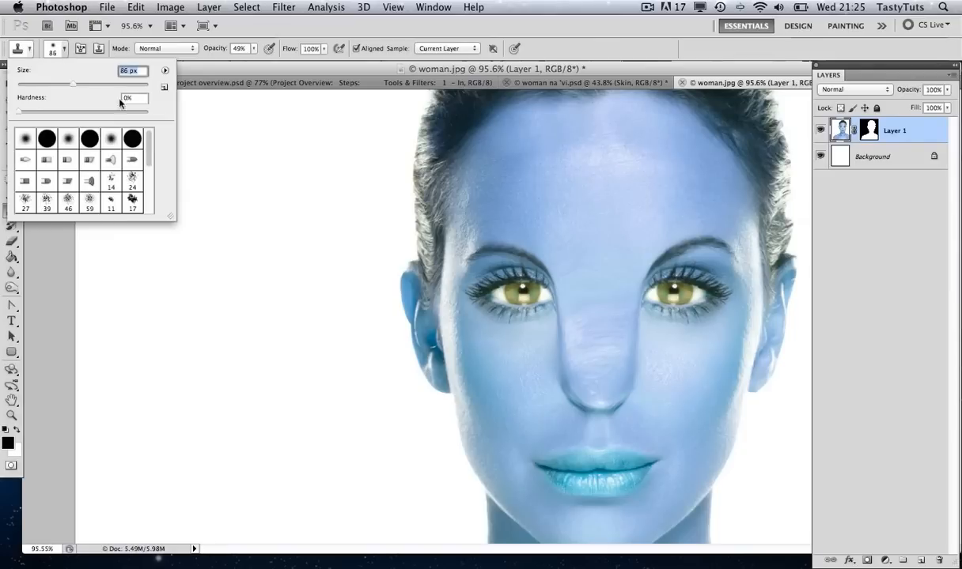
pyautogui.click(544, 70)
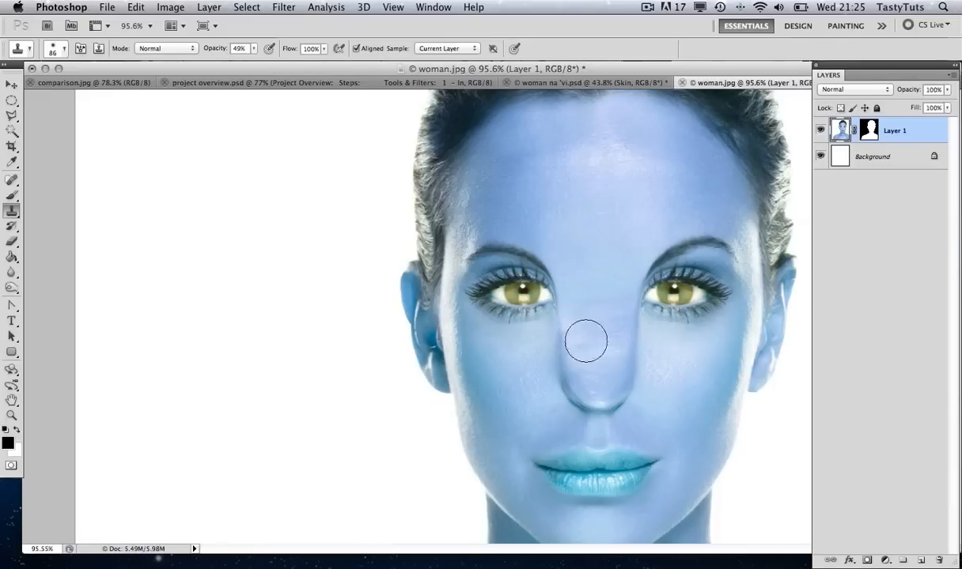
# Step: Outline the nose and forehead with the Polygonal Lasso, following the eyebrows, nose edges and hairline to a closed selection
pyautogui.click(11, 119)
pyautogui.click(462, 260)
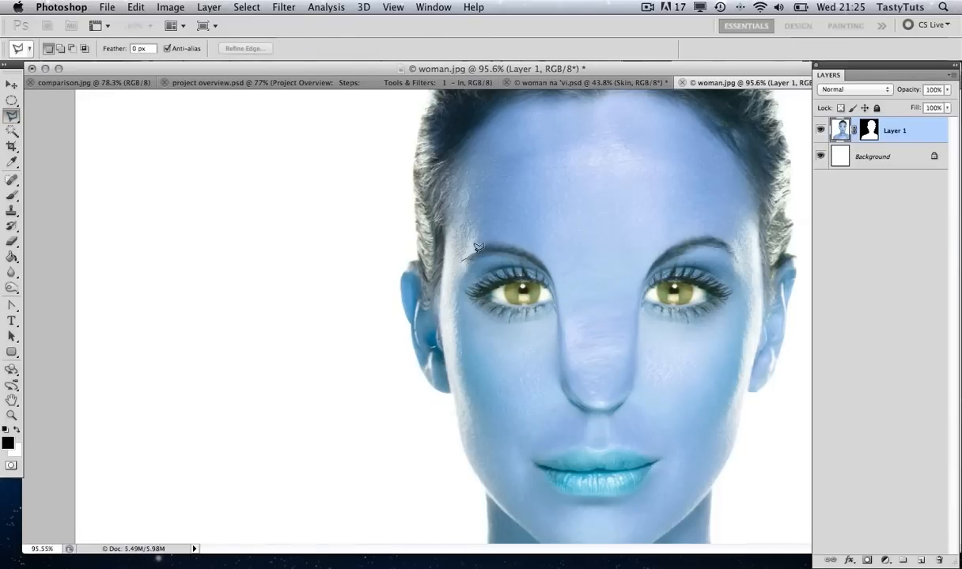
pyautogui.click(480, 244)
pyautogui.click(500, 241)
pyautogui.click(522, 245)
pyautogui.click(557, 274)
pyautogui.click(561, 368)
pyautogui.click(568, 394)
pyautogui.click(587, 409)
pyautogui.click(616, 401)
pyautogui.click(632, 360)
pyautogui.click(635, 320)
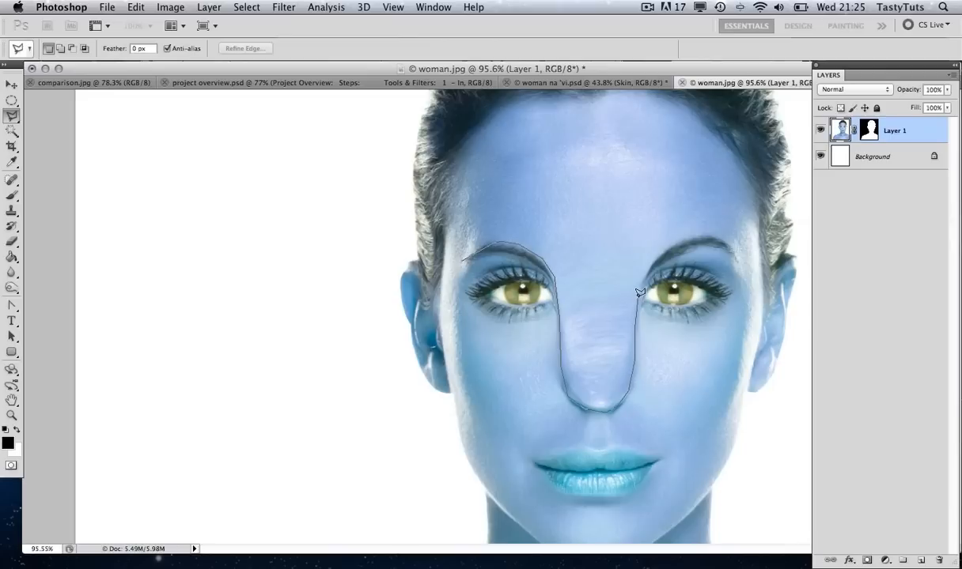
pyautogui.click(641, 285)
pyautogui.click(650, 265)
pyautogui.click(681, 237)
pyautogui.click(731, 218)
pyautogui.click(745, 151)
pyautogui.click(726, 116)
pyautogui.click(676, 101)
pyautogui.click(561, 105)
pyautogui.click(501, 120)
pyautogui.click(456, 260)
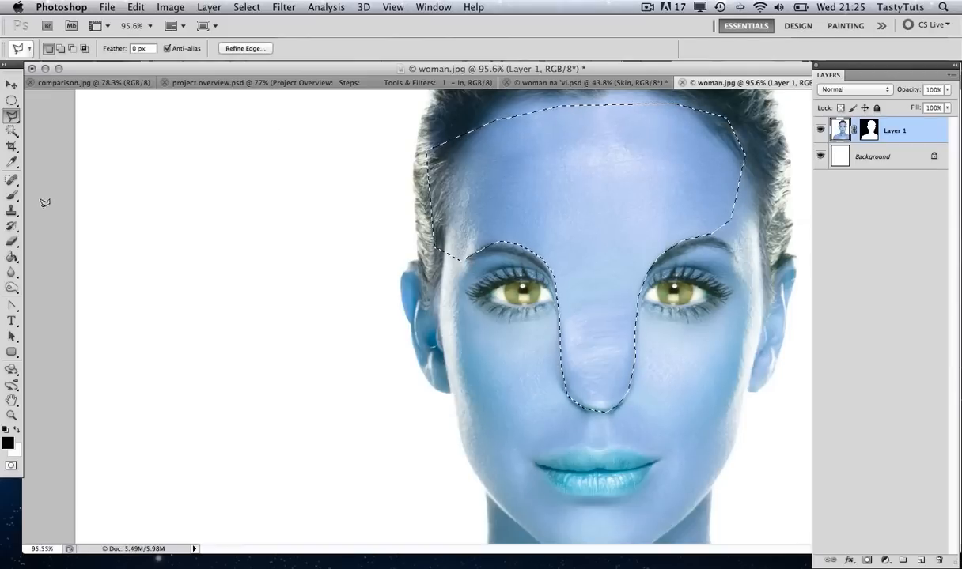
# Step: Clone smooth skin over the warp streaks on the selected nose bridge at 49% opacity, and clear the selection
pyautogui.click(11, 211)
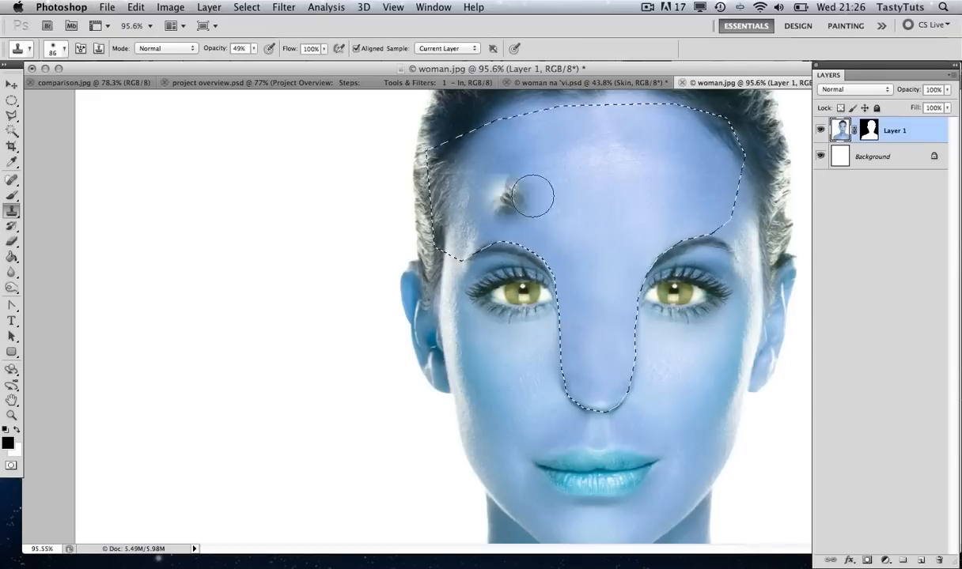
pyautogui.press('super+z')
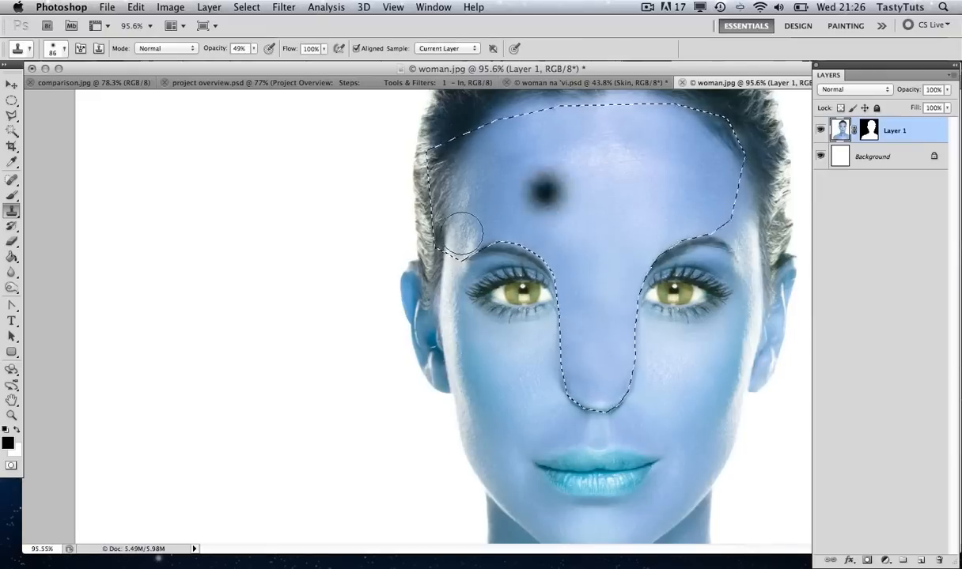
pyautogui.keyDown('alt'); pyautogui.click(666, 203); pyautogui.keyUp('alt')
pyautogui.moveTo(672, 380)
pyautogui.mouseDown()
pyautogui.moveTo(694, 403)
pyautogui.moveTo(680, 348)
pyautogui.moveTo(695, 408)
pyautogui.mouseUp()
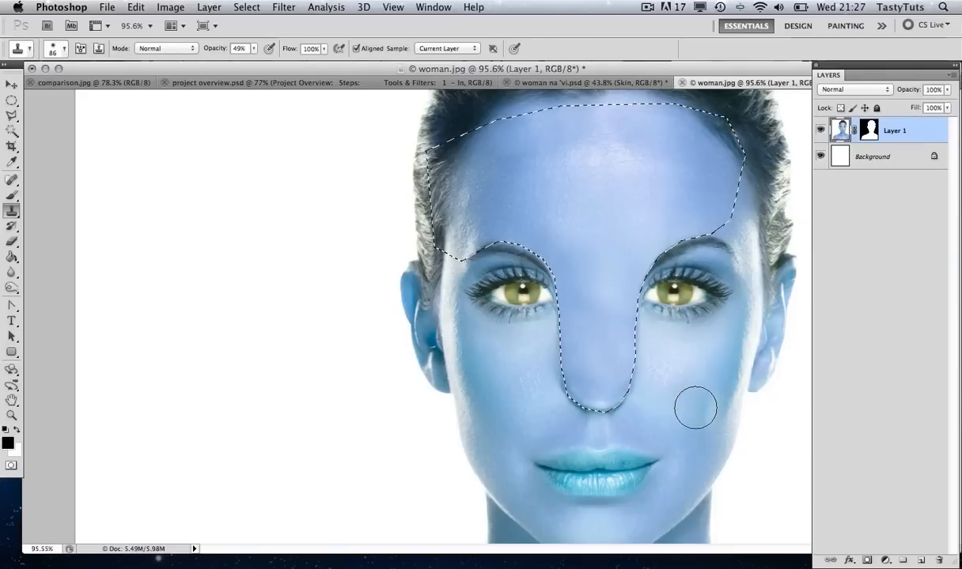
pyautogui.press('super+d')
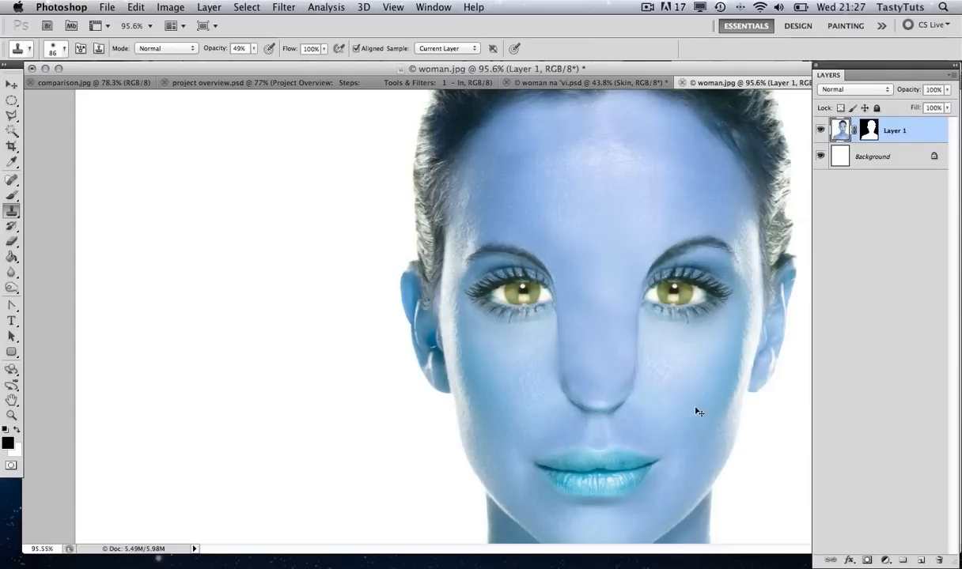
# Step: Open the portrait layer in the Liquify filter and set the Bloat tool's brush size to 106
pyautogui.press('z')
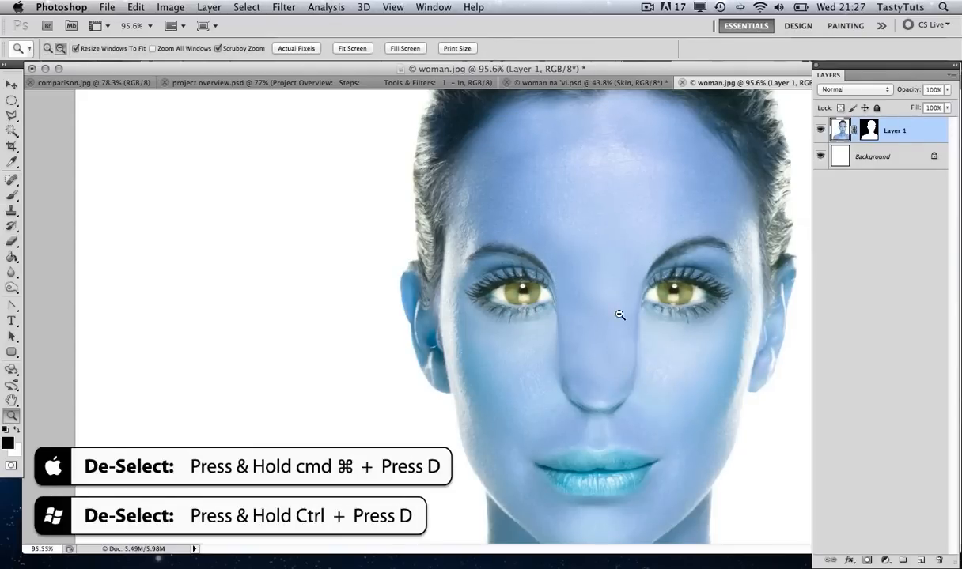
pyautogui.keyDown('alt'); pyautogui.click(622, 314); pyautogui.keyUp('alt')
pyautogui.scroll(-2, 645, 340)
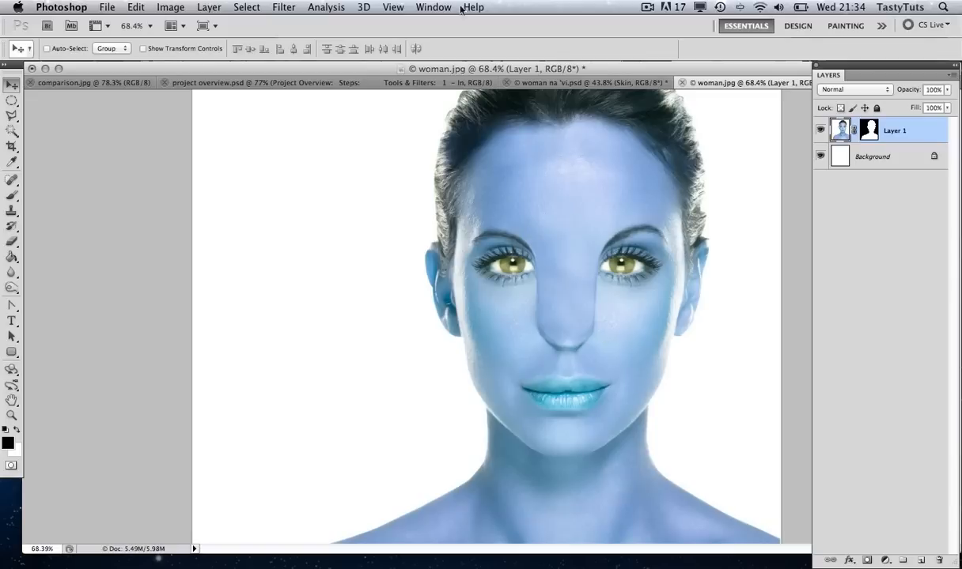
pyautogui.click(282, 9)
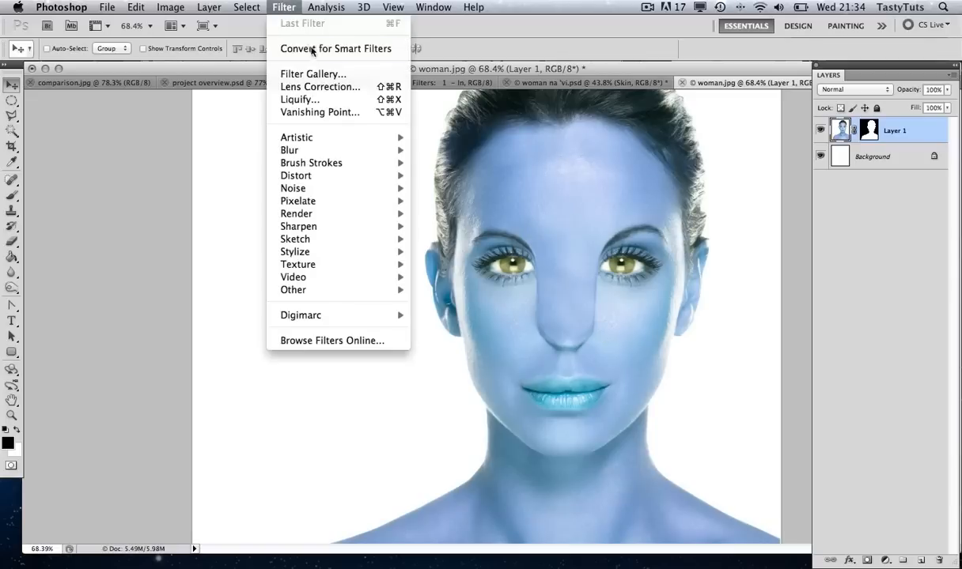
pyautogui.click(310, 102)
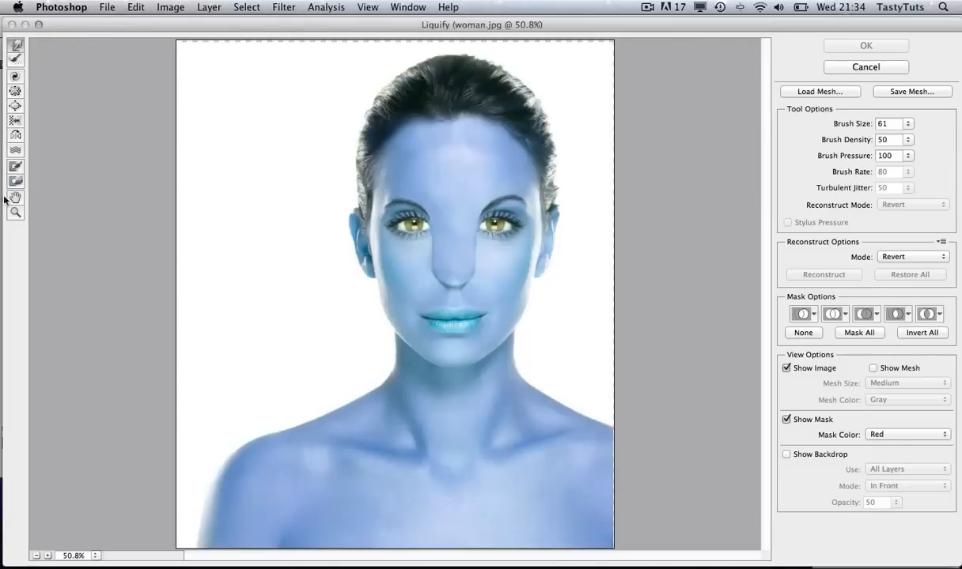
pyautogui.click(15, 212)
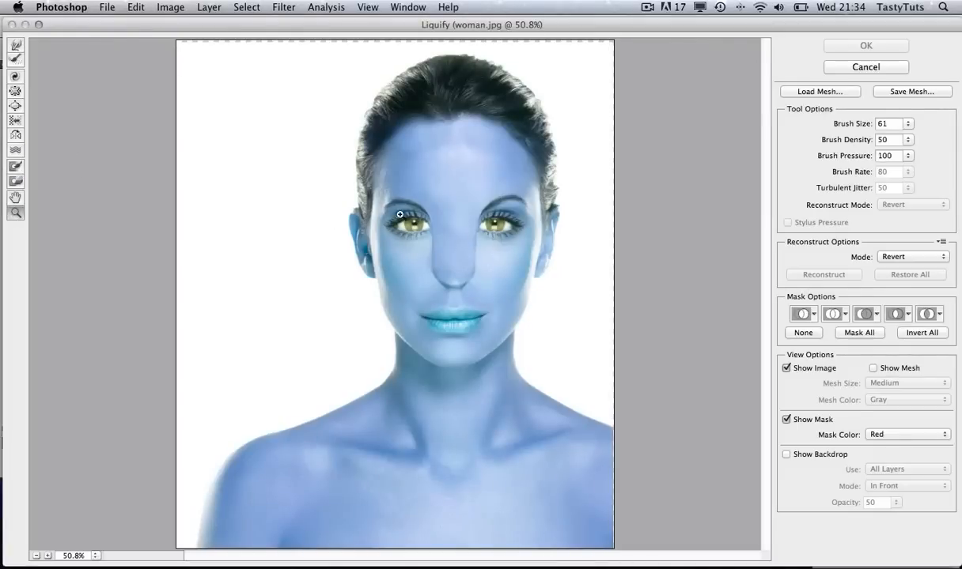
pyautogui.moveTo(374, 182); pyautogui.dragTo(532, 272)
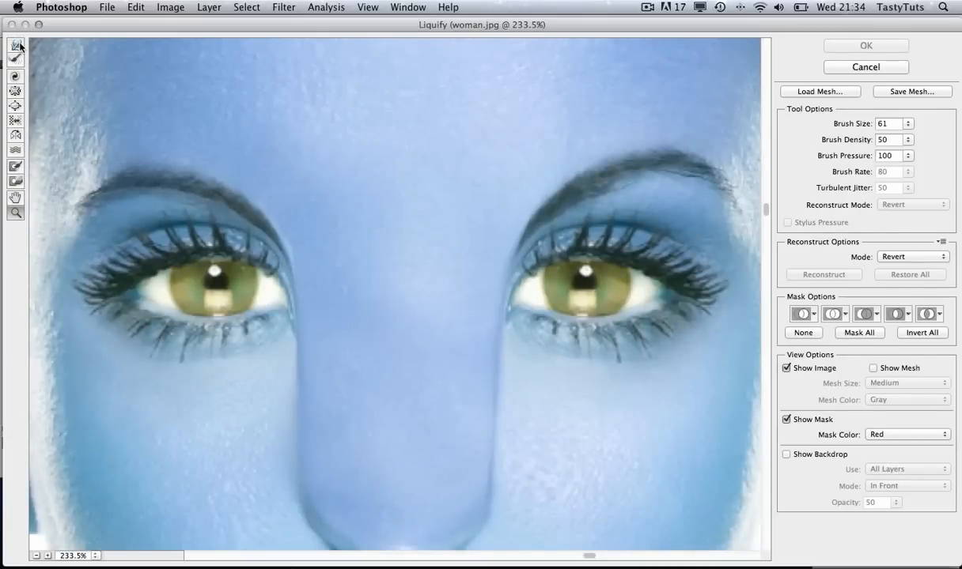
pyautogui.click(16, 108)
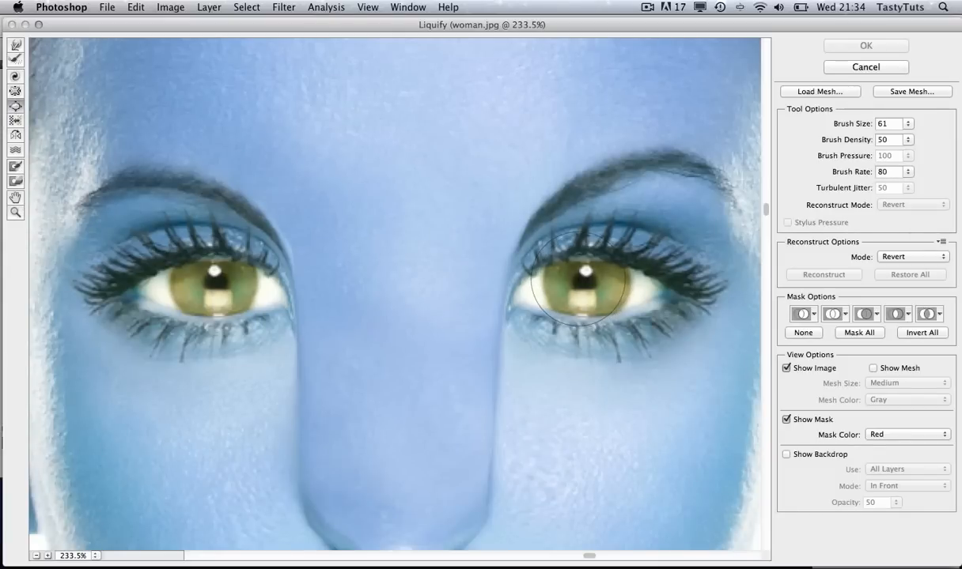
pyautogui.click(908, 124)
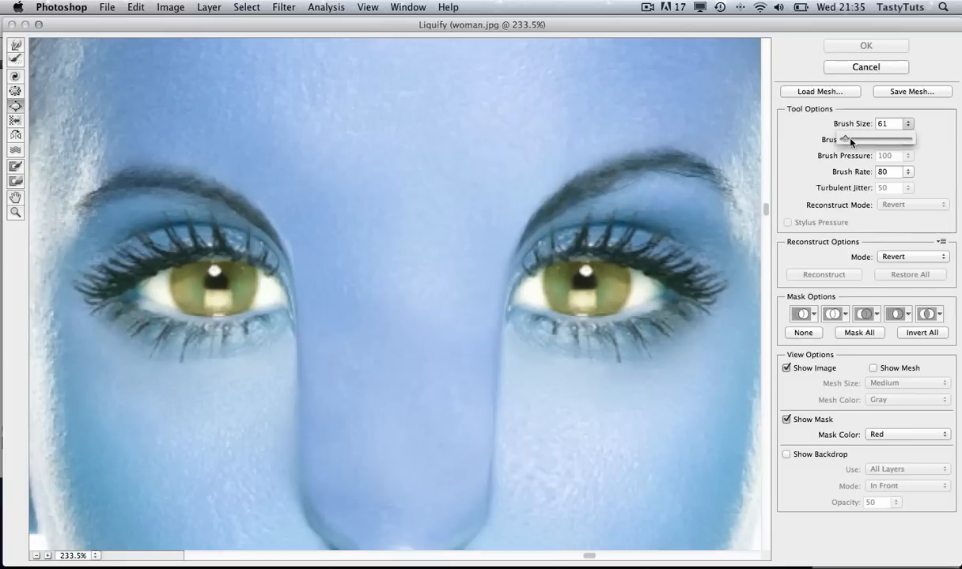
pyautogui.moveTo(850, 139); pyautogui.dragTo(848, 140)
pyautogui.moveTo(847, 140); pyautogui.dragTo(845, 140)
# Step: Bloat the irises of both eyes to enlarge them, using brush density 50 and brush rate 80
pyautogui.moveTo(552, 258)
pyautogui.mouseDown()
pyautogui.moveTo(562, 289)
pyautogui.moveTo(584, 283)
pyautogui.mouseUp()
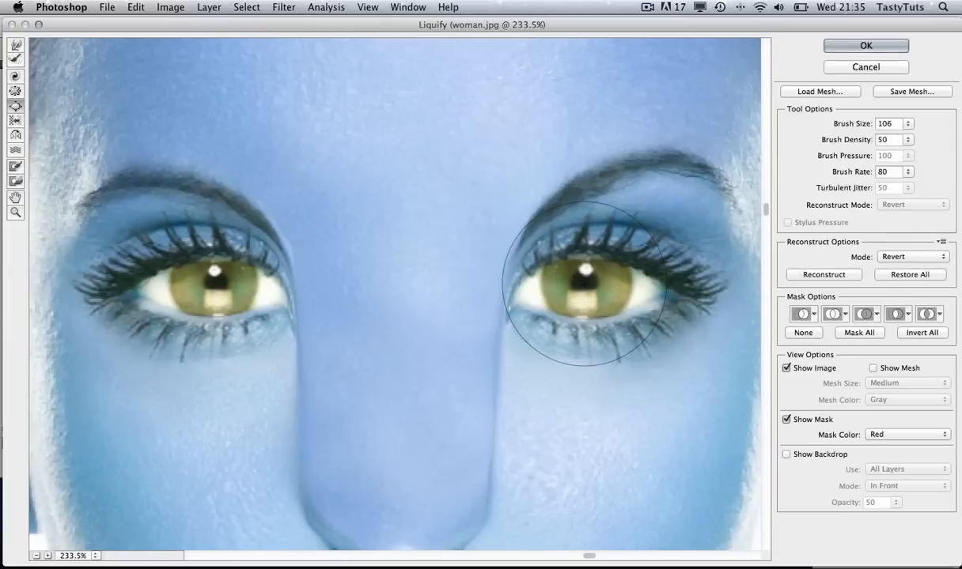
pyautogui.moveTo(584, 284)
pyautogui.mouseDown()
pyautogui.moveTo(618, 287)
pyautogui.moveTo(565, 286)
pyautogui.mouseUp()
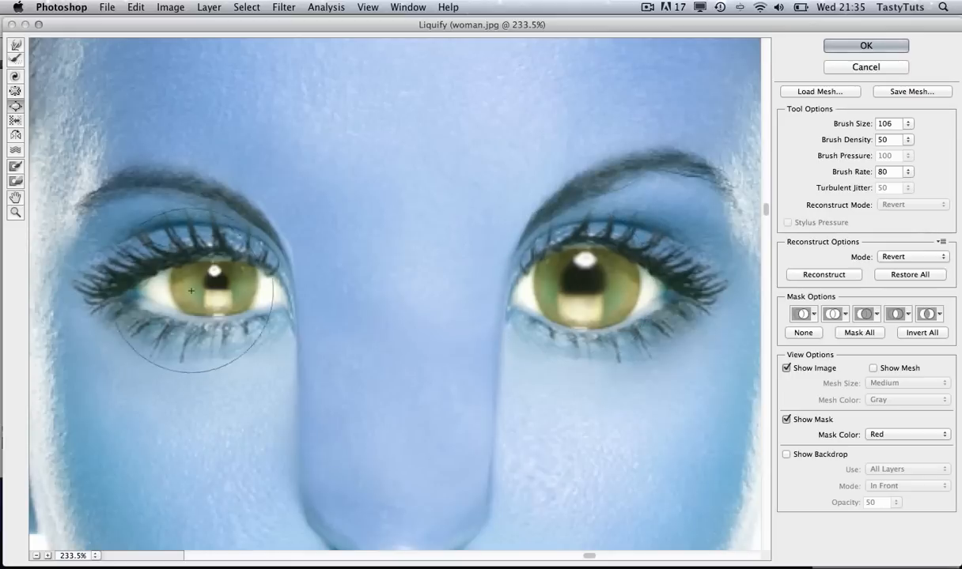
pyautogui.moveTo(211, 285); pyautogui.dragTo(229, 285)
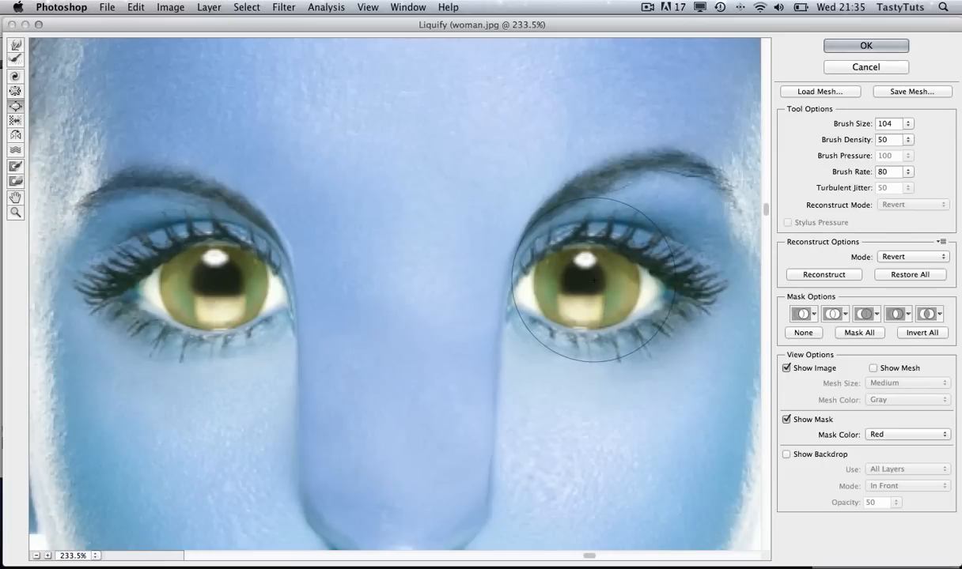
# Step: Reduce the Bloat brush size to 52, enlarge the pupils of both eyes, and apply the Liquify distortion
pyautogui.press('[')
pyautogui.press('[')
pyautogui.press('[')
pyautogui.press('[')
pyautogui.press('[')
pyautogui.press('[')
pyautogui.press('[')
pyautogui.press('[')
pyautogui.press('[')
pyautogui.press('[')
pyautogui.press('[')
pyautogui.press('[')
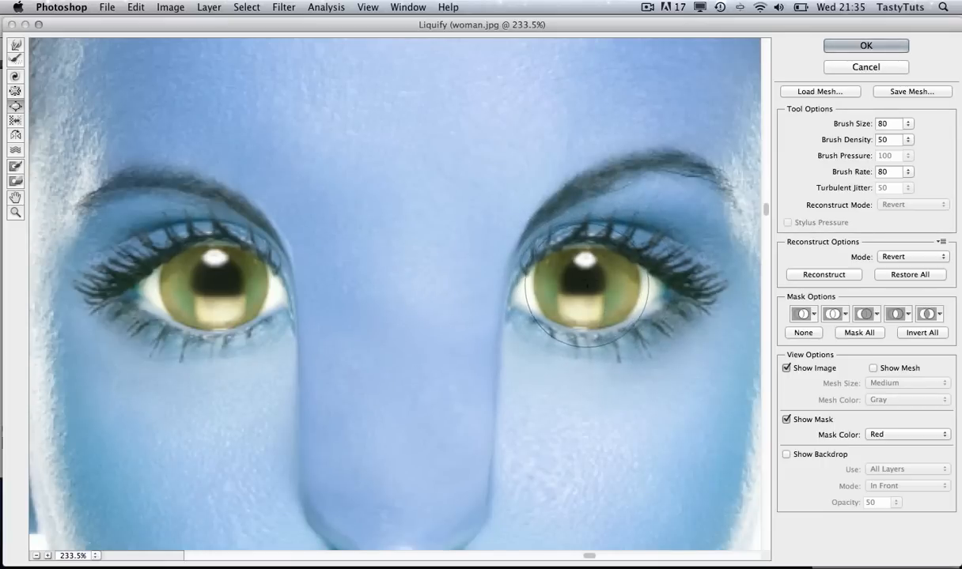
pyautogui.press('[')
pyautogui.press('[')
pyautogui.press('[')
pyautogui.press('[')
pyautogui.press('[')
pyautogui.press('[')
pyautogui.press('[')
pyautogui.press('[')
pyautogui.press('[')
pyautogui.press('[')
pyautogui.press('[')
pyautogui.press('[')
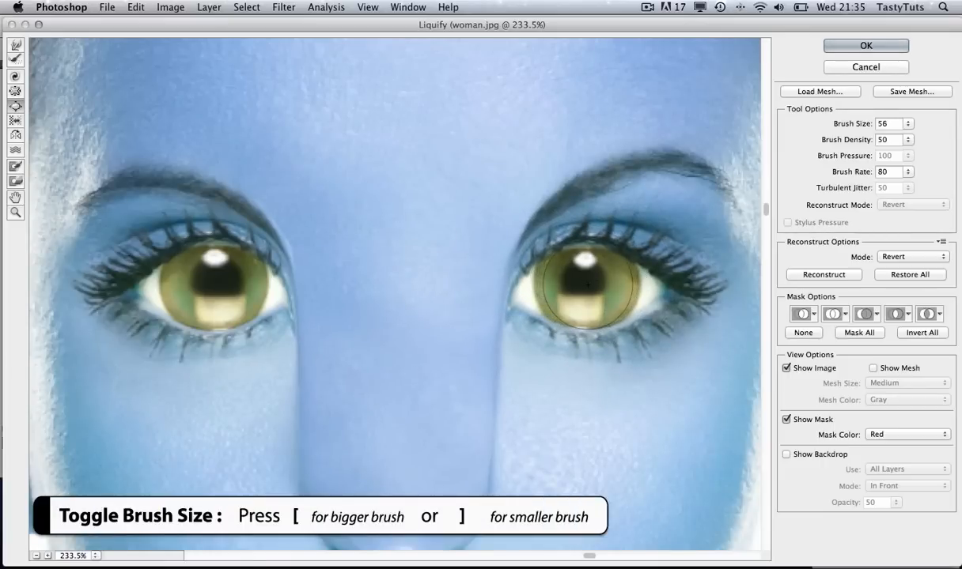
pyautogui.press('[')
pyautogui.press('[')
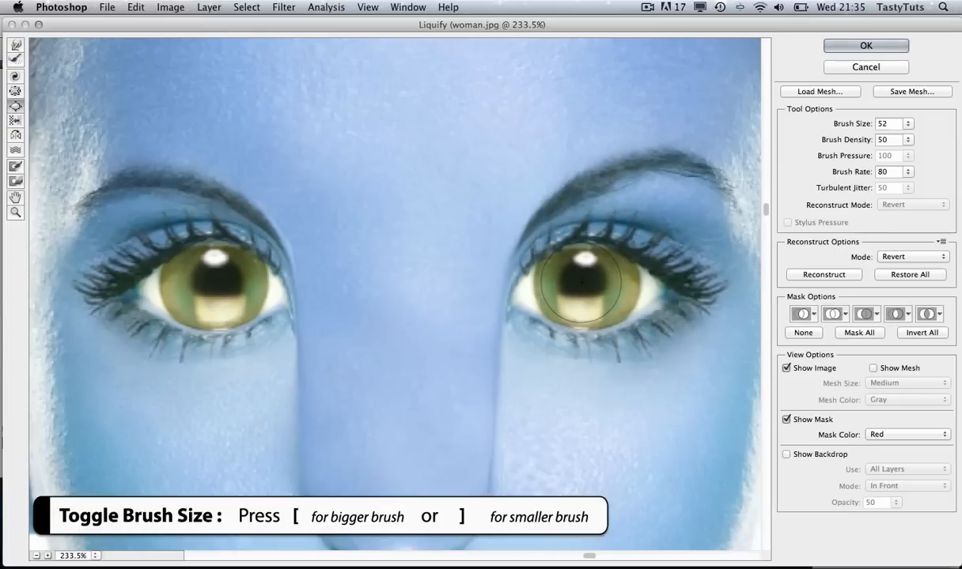
pyautogui.moveTo(581, 282)
pyautogui.mouseDown()
pyautogui.moveTo(595, 291)
pyautogui.moveTo(588, 286)
pyautogui.mouseUp()
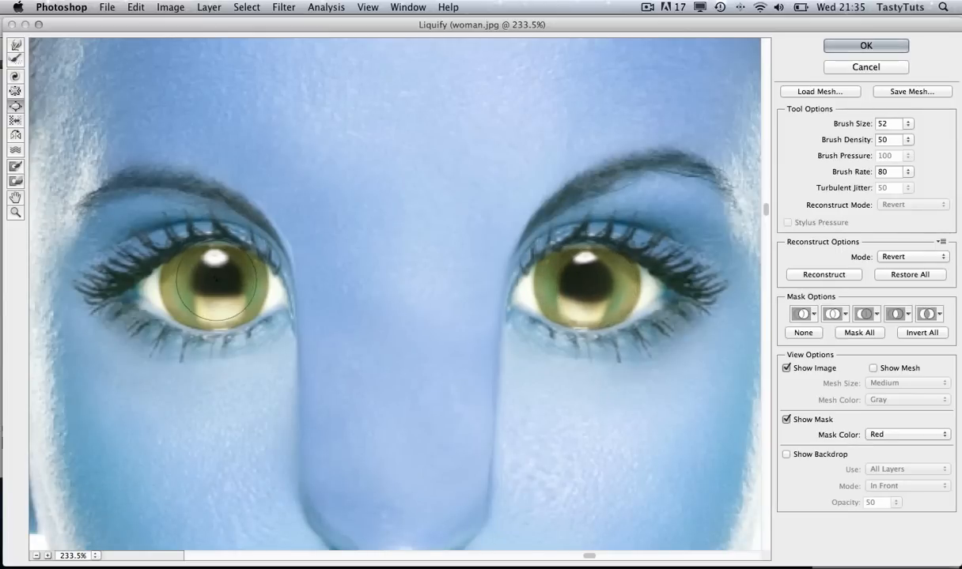
pyautogui.moveTo(216, 279); pyautogui.dragTo(213, 287)
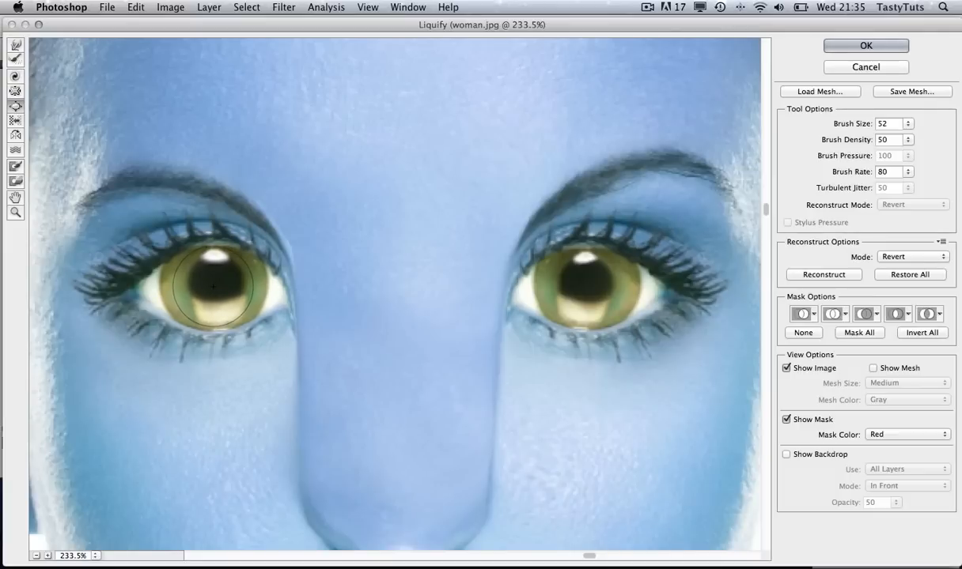
pyautogui.click(16, 47)
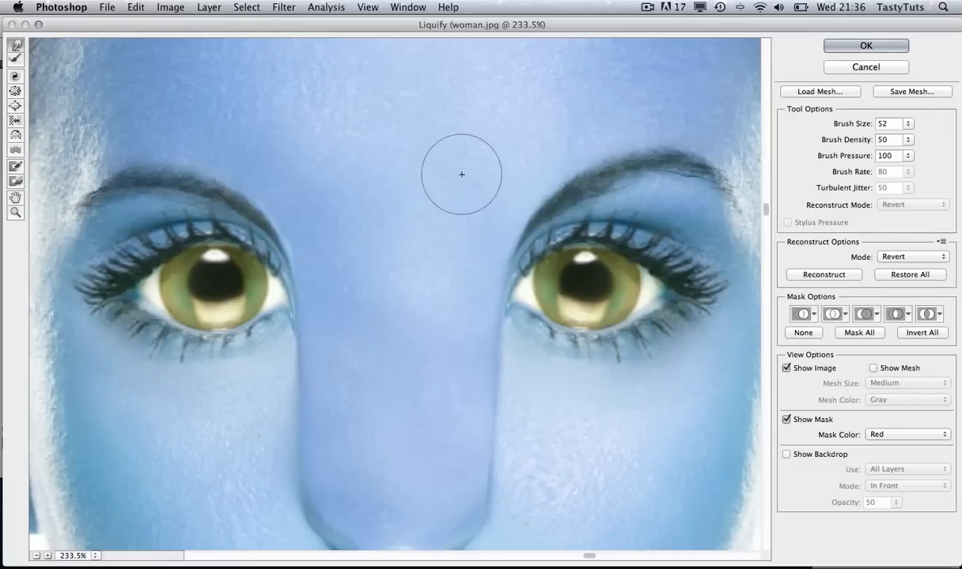
pyautogui.click(830, 45)
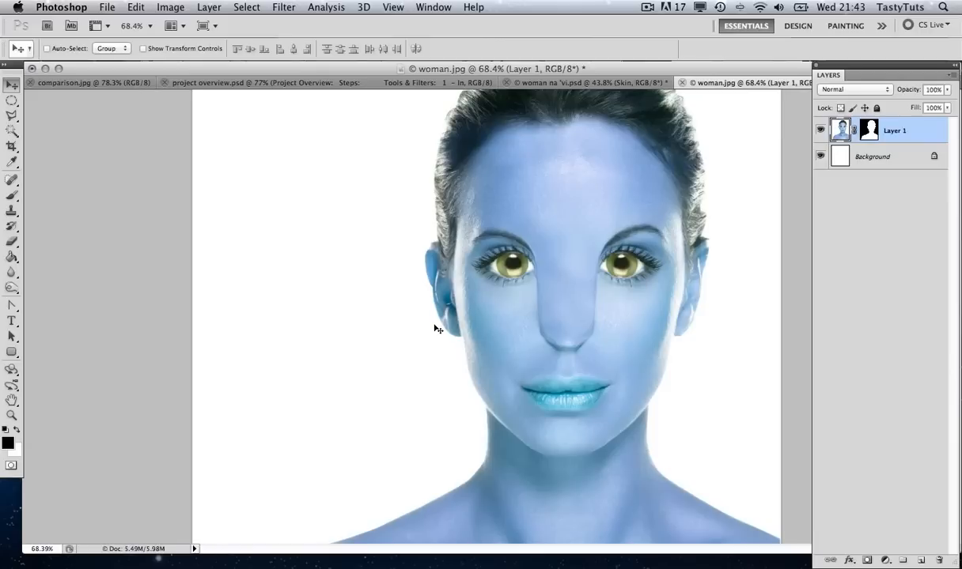
# Step: Open Ear.psd from the images folder and copy the entire ear layer
pyautogui.press('super+o')
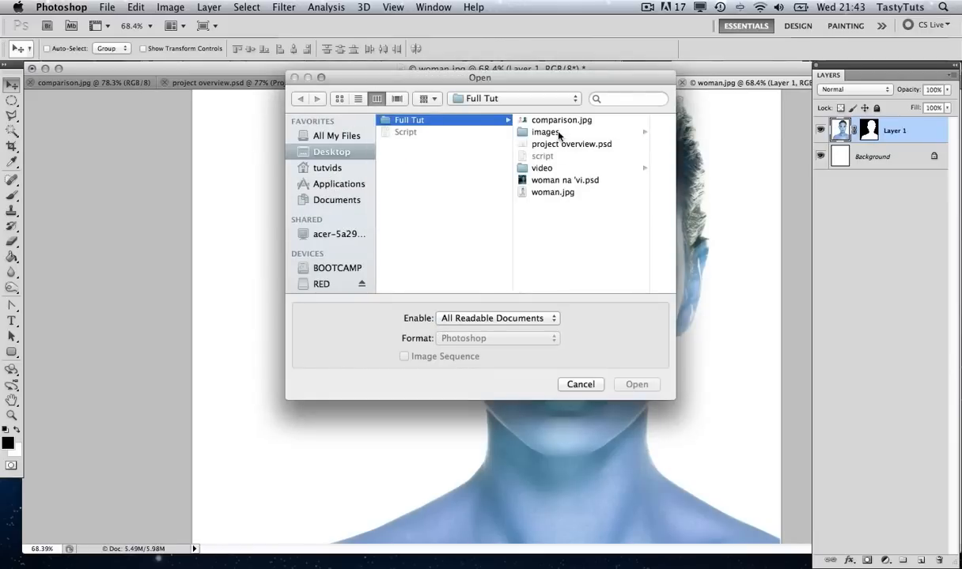
pyautogui.click(553, 132)
pyautogui.doubleClick(574, 133)
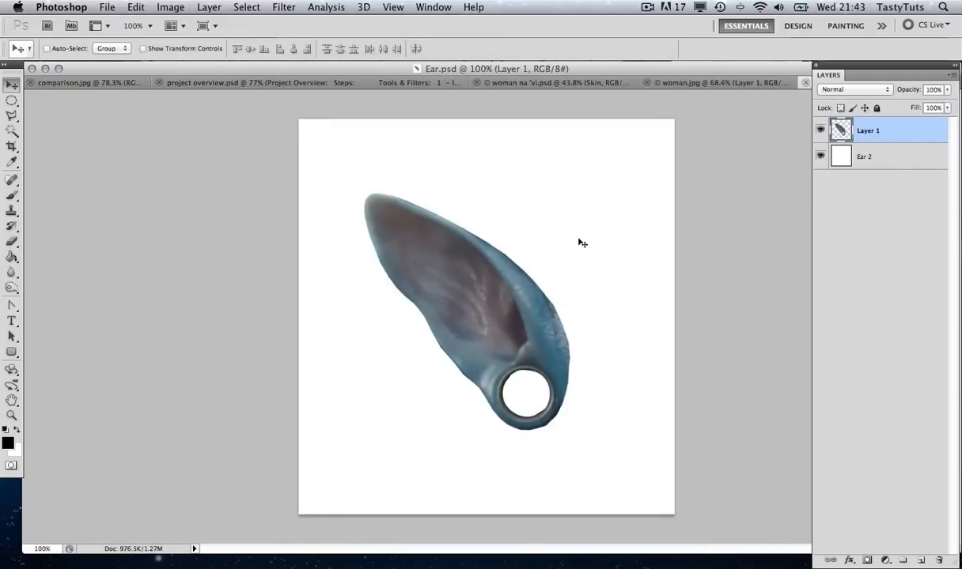
pyautogui.press('super+a')
pyautogui.press('super+c')
# Step: Paste the Na'vi ear into woman.jpg and position it over the woman's ear on the portrait's left side
pyautogui.click(664, 78)
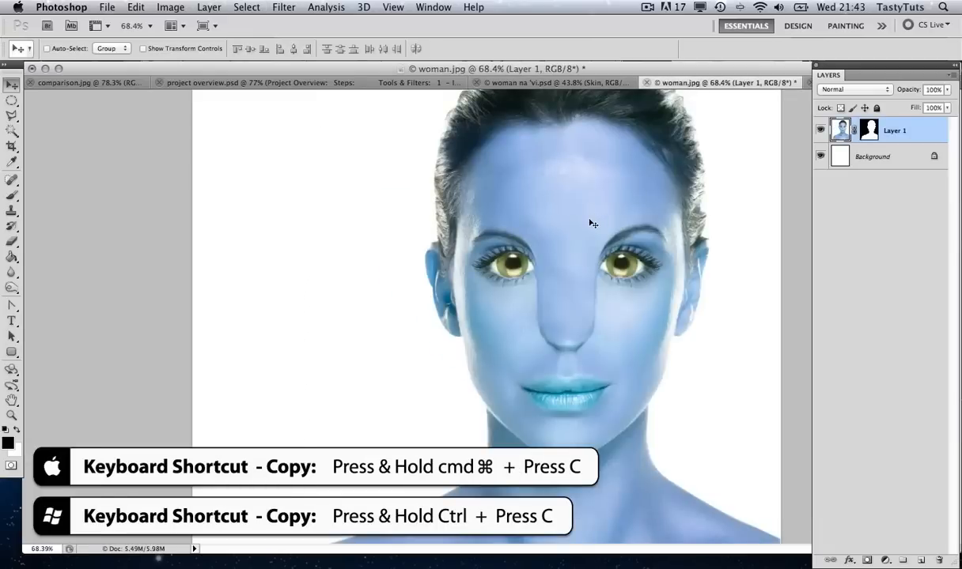
pyautogui.press('super+v')
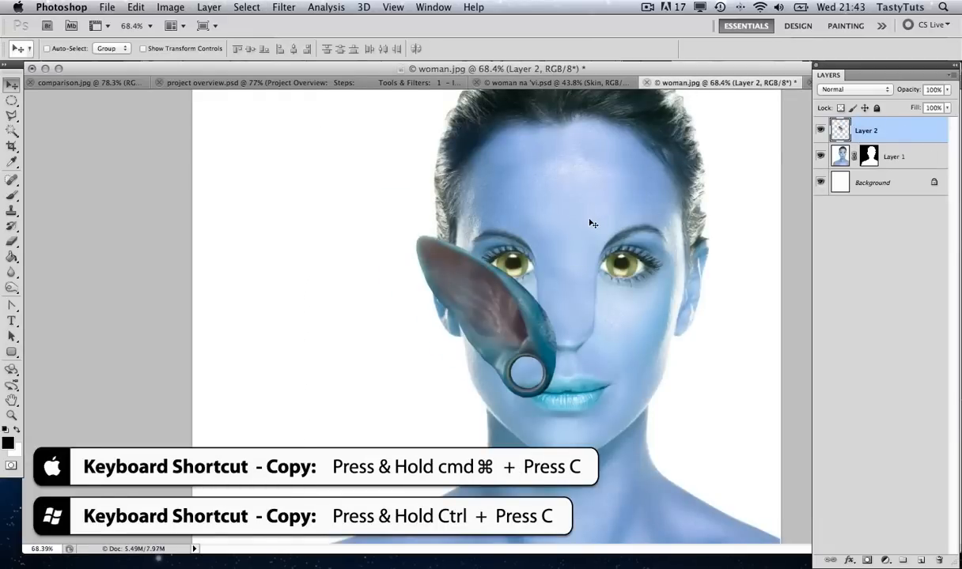
pyautogui.moveTo(523, 370); pyautogui.dragTo(393, 288)
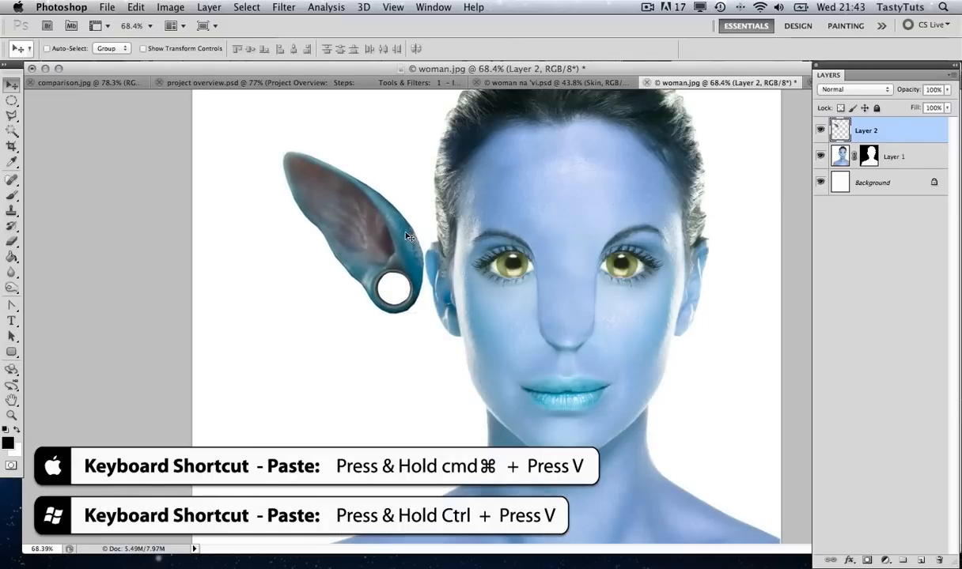
pyautogui.moveTo(408, 236); pyautogui.dragTo(440, 246)
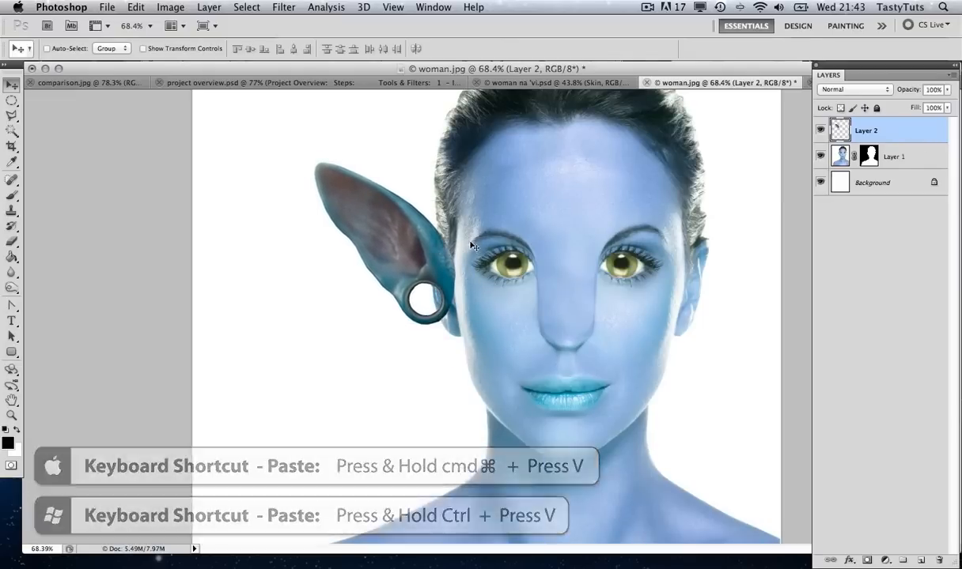
# Step: Hide the pasted ear layer and outline the original ear beneath it on Layer 1 with the Polygonal Lasso, following the face edge
pyautogui.click(819, 130)
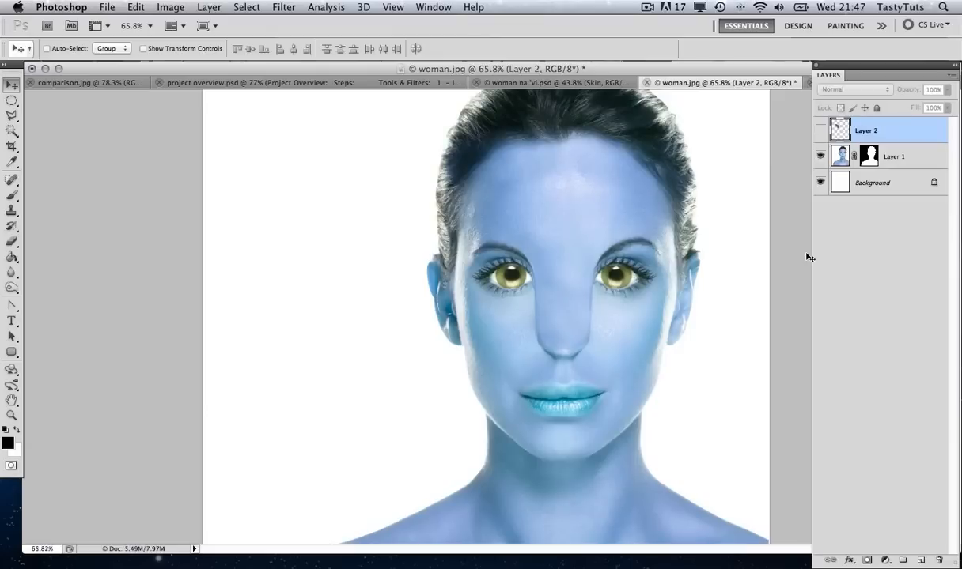
pyautogui.click(837, 161)
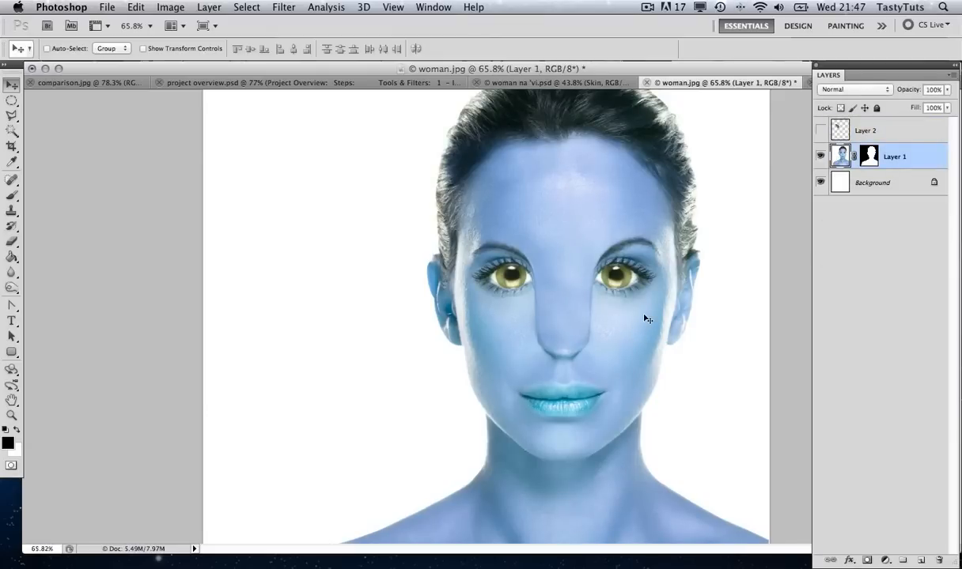
pyautogui.scroll(6, 644, 318)
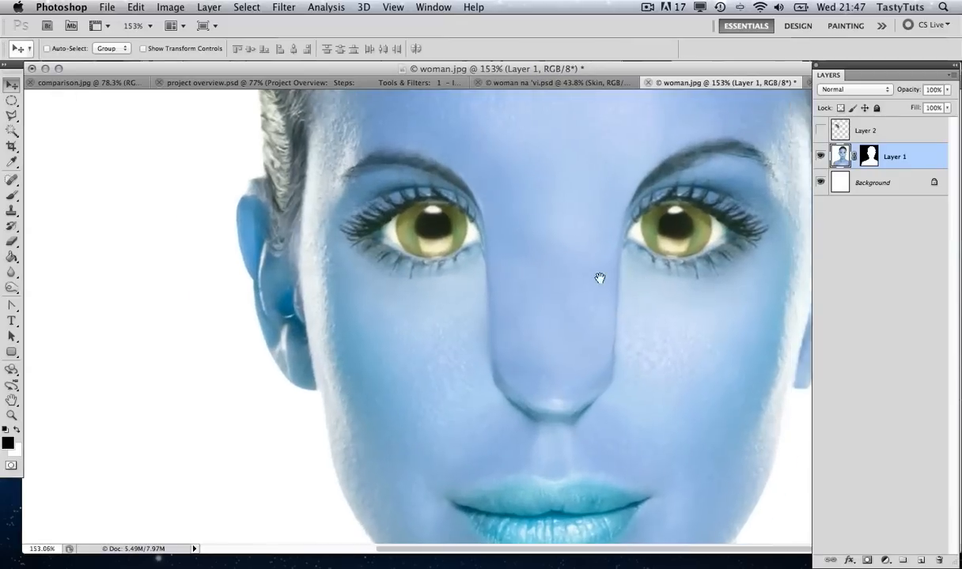
pyautogui.moveTo(599, 277); pyautogui.dragTo(518, 278)
pyautogui.press('l')
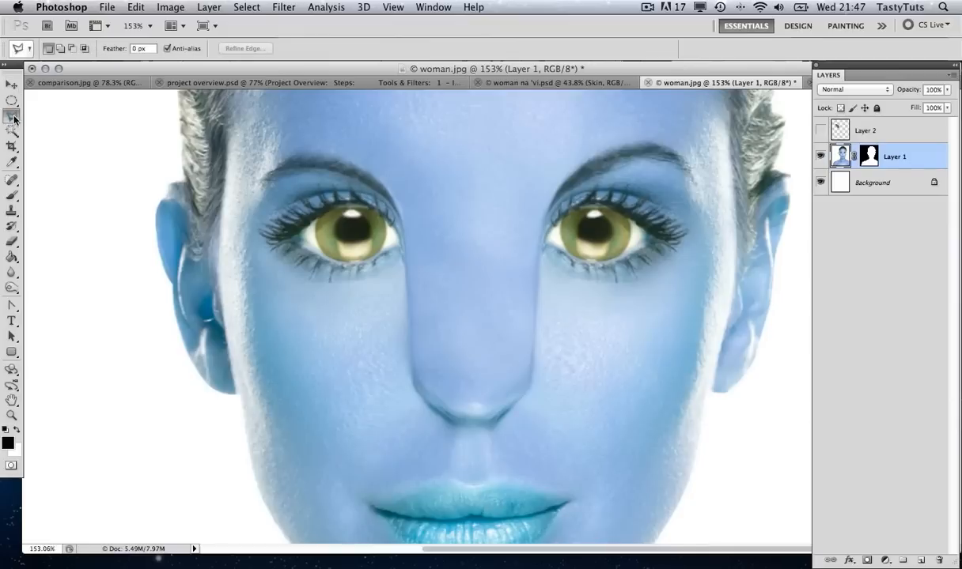
pyautogui.click(160, 136)
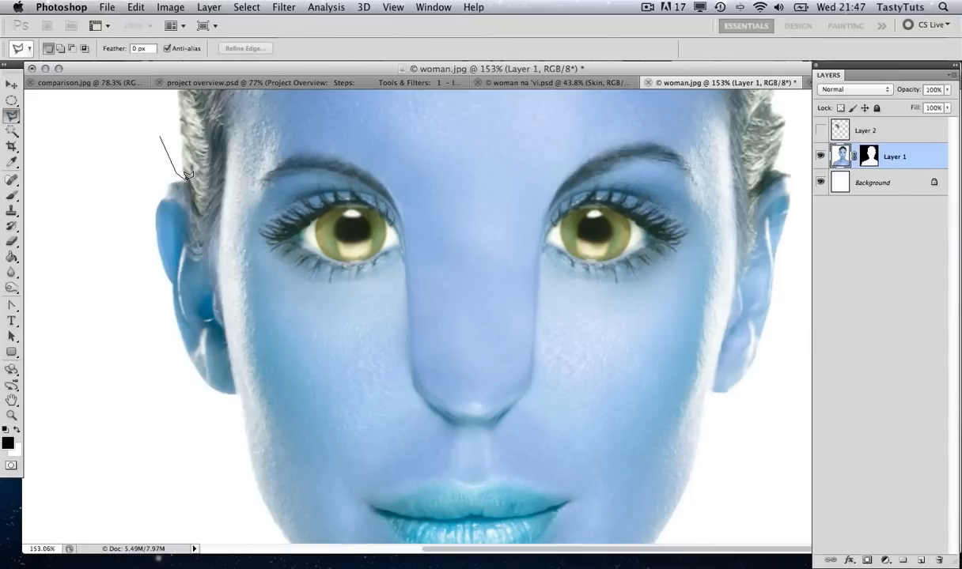
pyautogui.click(185, 177)
pyautogui.click(201, 242)
pyautogui.doubleClick(98, 197)
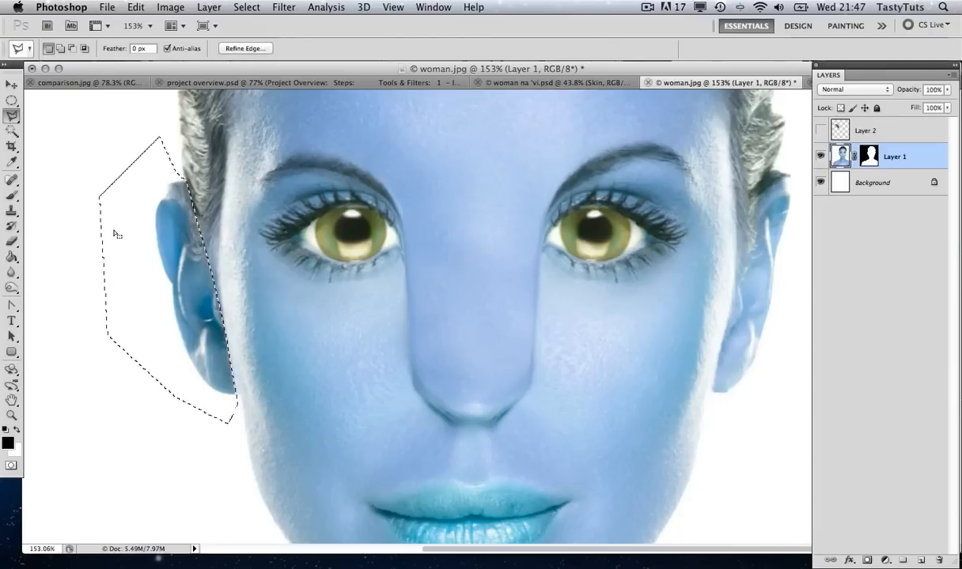
# Step: Fill the selected ear area on Layer 1's mask with black (000000) using the Paint Bucket, and clear the selection
pyautogui.click(869, 155)
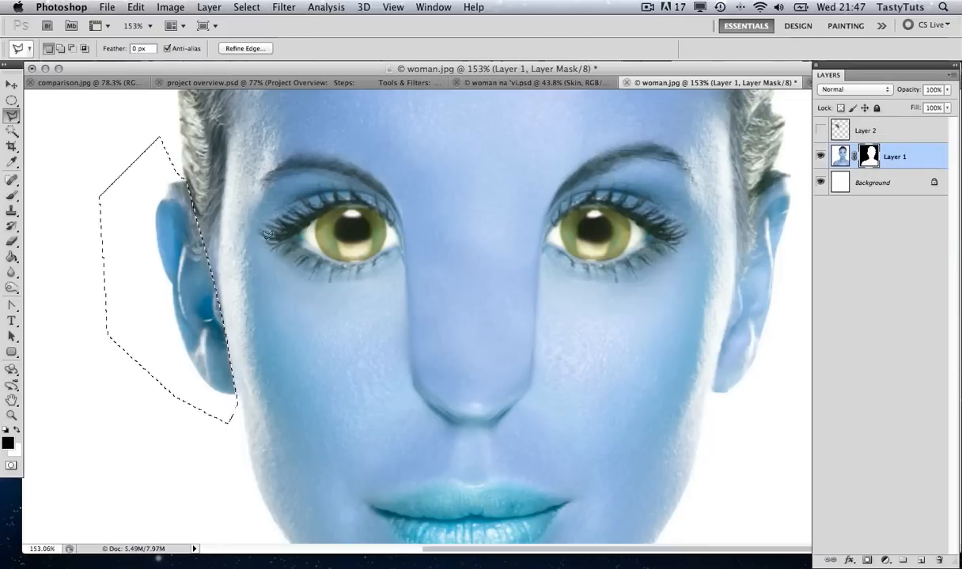
pyautogui.moveTo(12, 257)
pyautogui.mouseDown()
pyautogui.moveTo(36, 253)
pyautogui.moveTo(43, 266)
pyautogui.mouseUp()
pyautogui.click(7, 441)
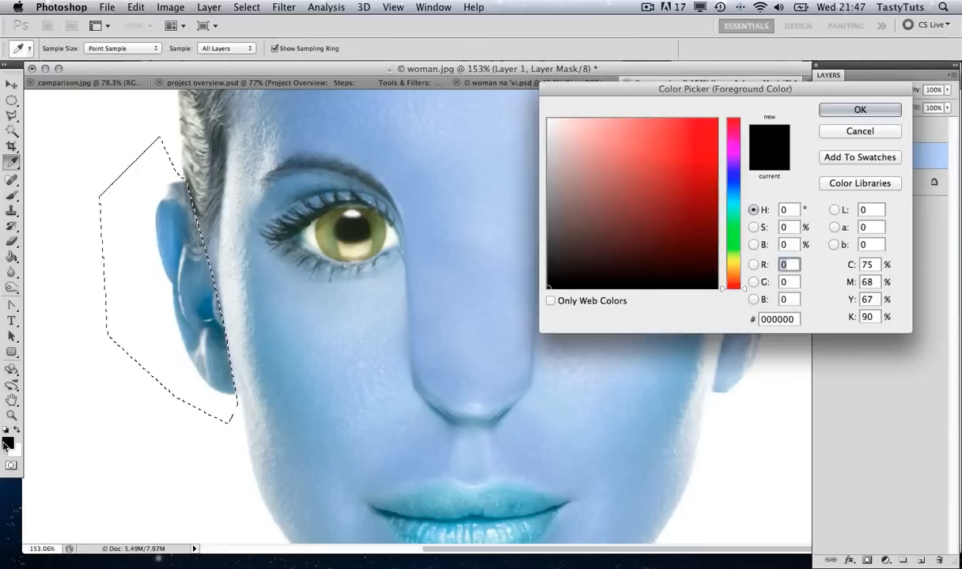
pyautogui.click(548, 287)
pyautogui.click(858, 109)
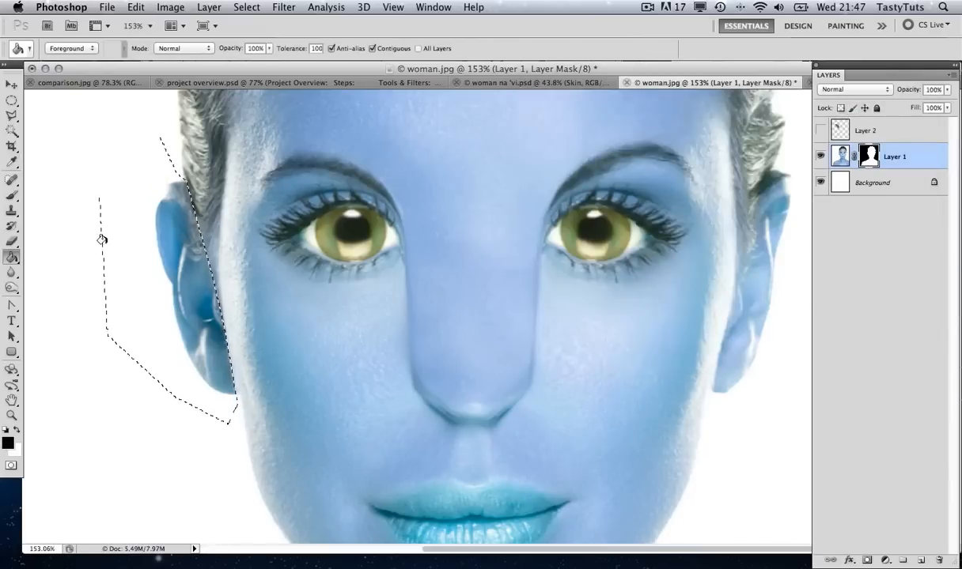
pyautogui.click(164, 227)
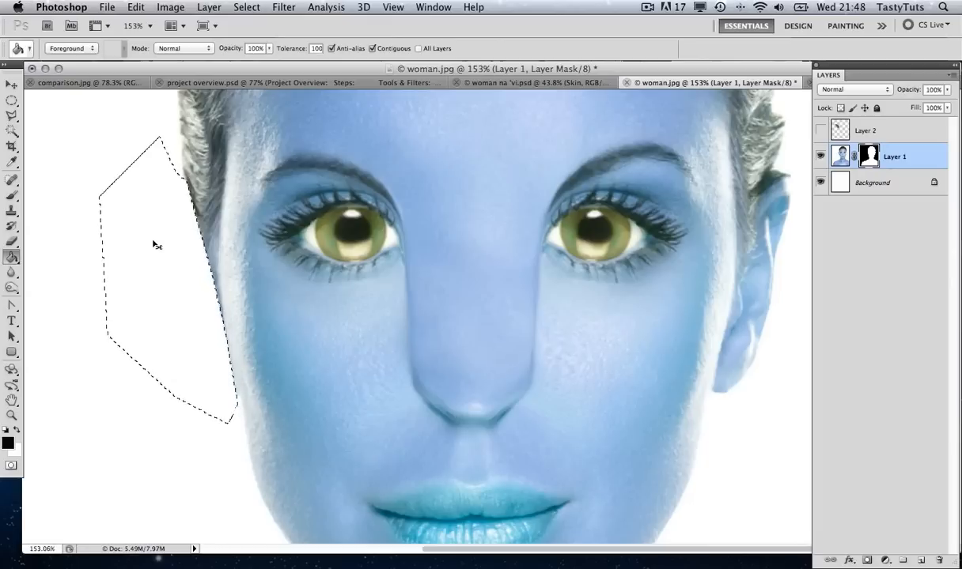
pyautogui.scroll(-2, 718, 208)
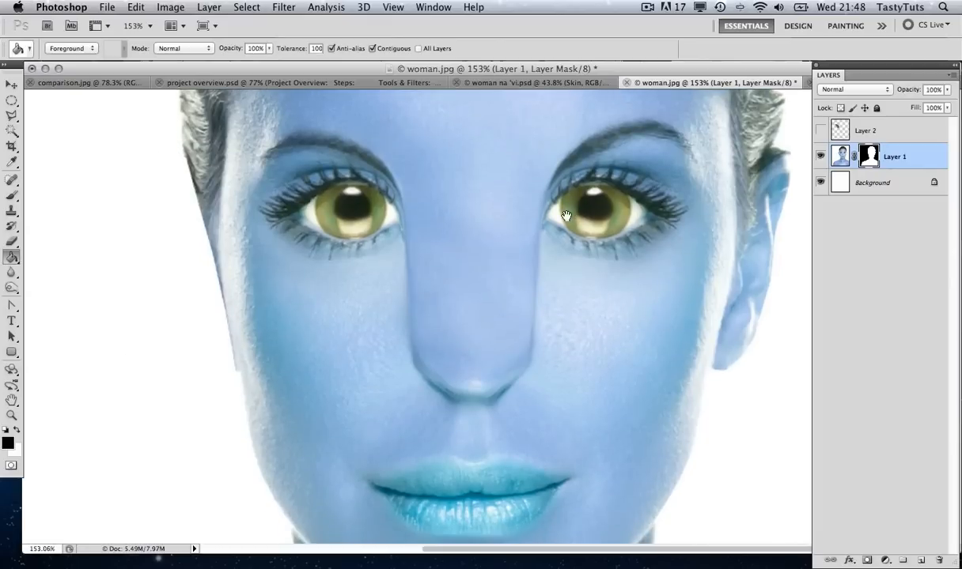
# Step: Outline the woman's remaining original ear on the portrait's right side with the Polygonal Lasso, following the face edge
pyautogui.click(11, 120)
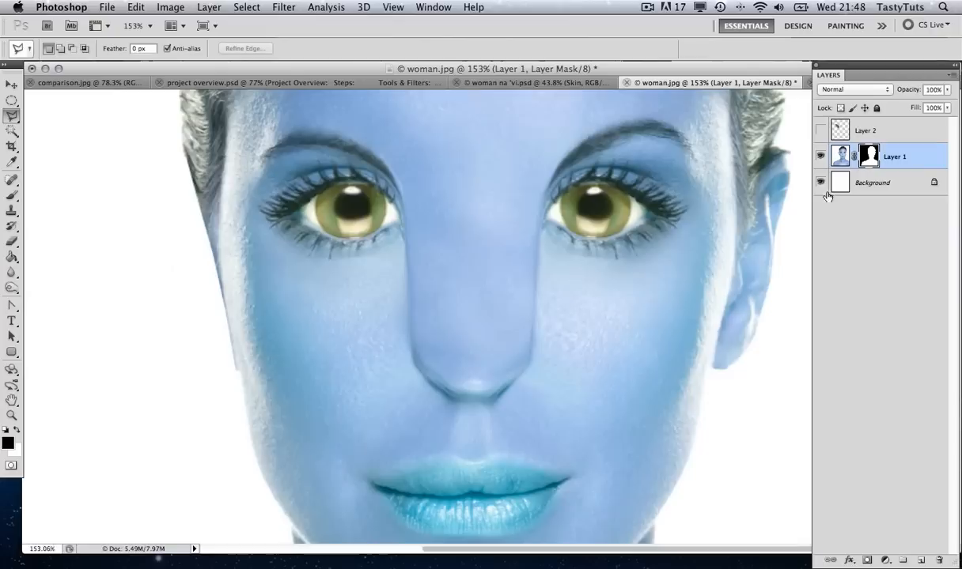
pyautogui.click(791, 127)
pyautogui.click(765, 151)
pyautogui.click(751, 190)
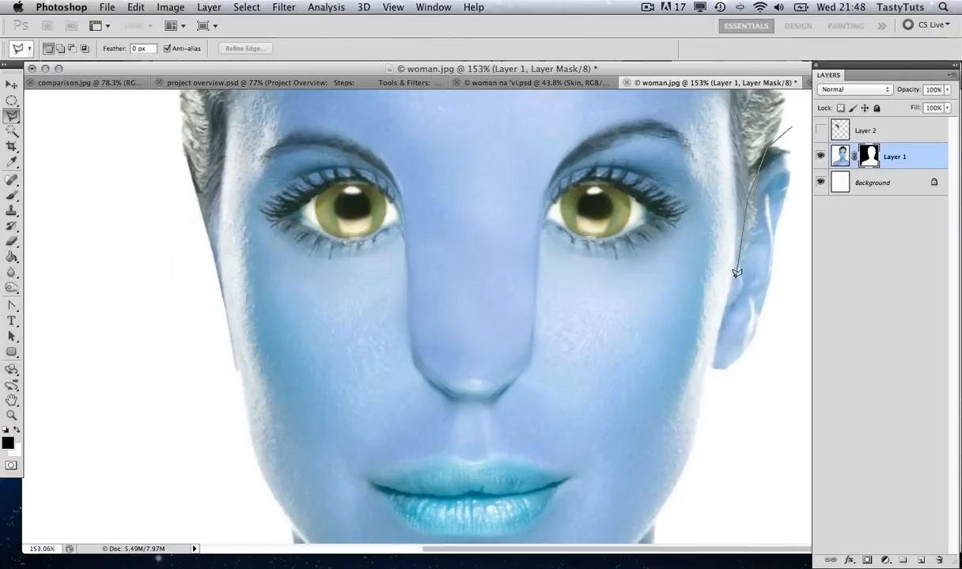
pyautogui.click(735, 253)
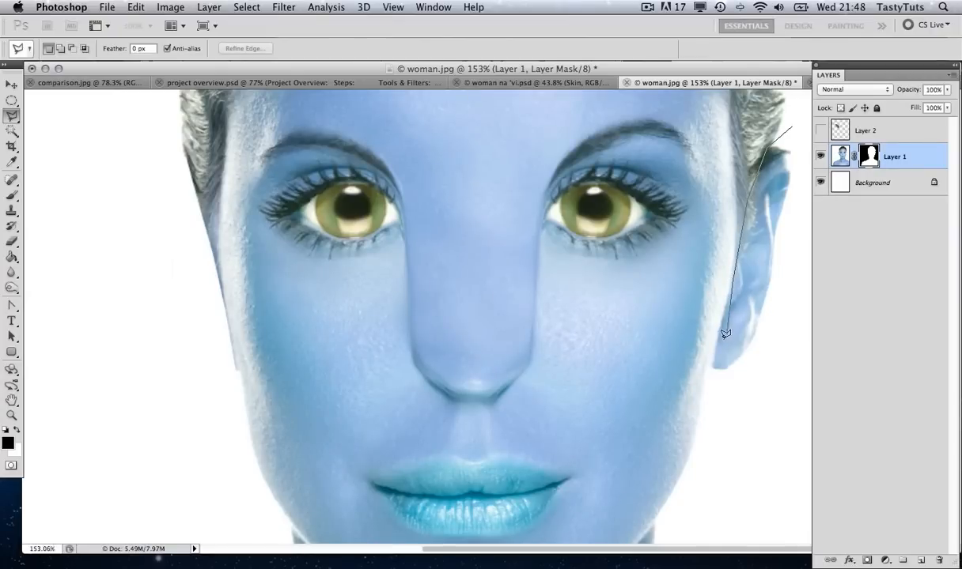
pyautogui.click(709, 387)
pyautogui.click(758, 388)
pyautogui.click(796, 281)
pyautogui.click(791, 128)
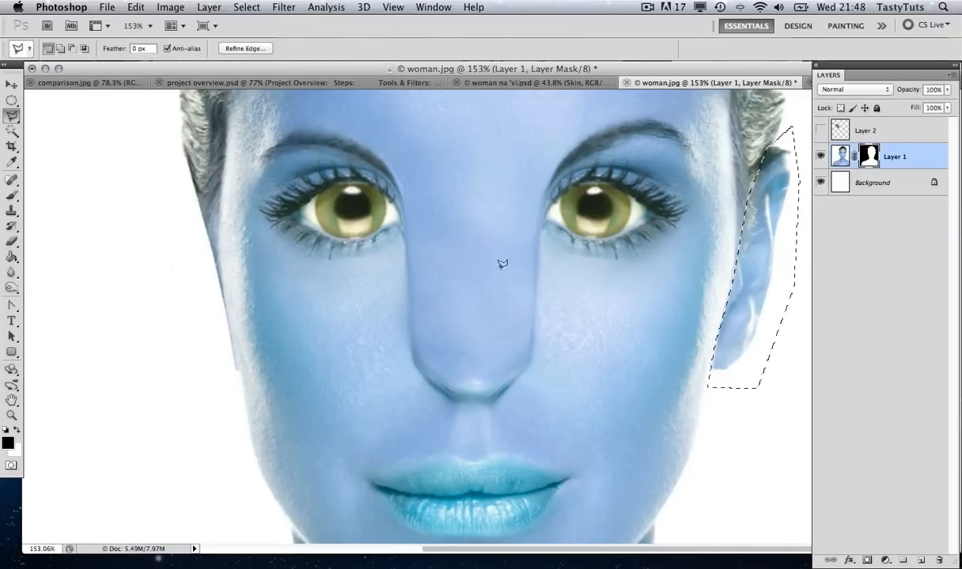
# Step: Fill the outlined right-side ear area on Layer 1's mask with black using the Paint Bucket, and clear the selection
pyautogui.click(11, 257)
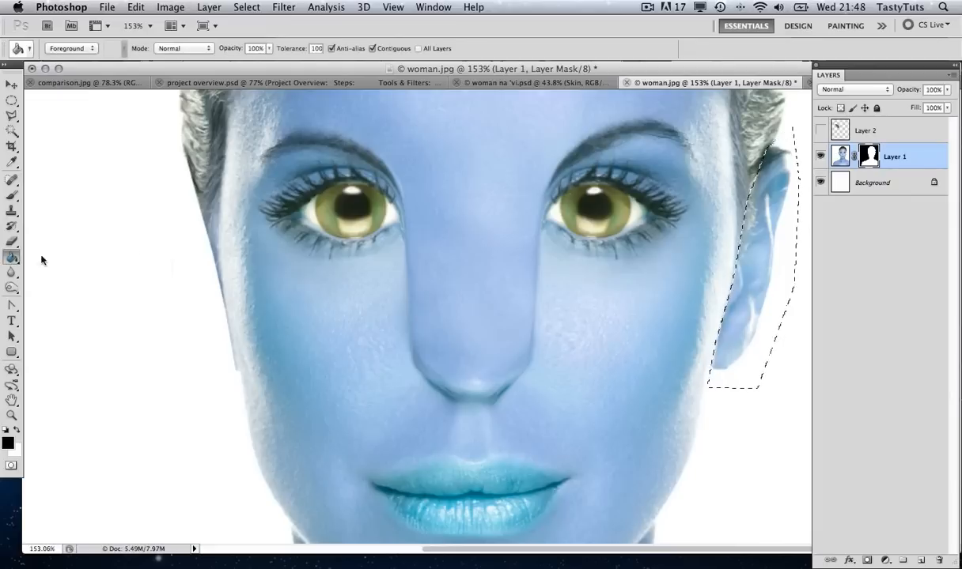
pyautogui.click(766, 220)
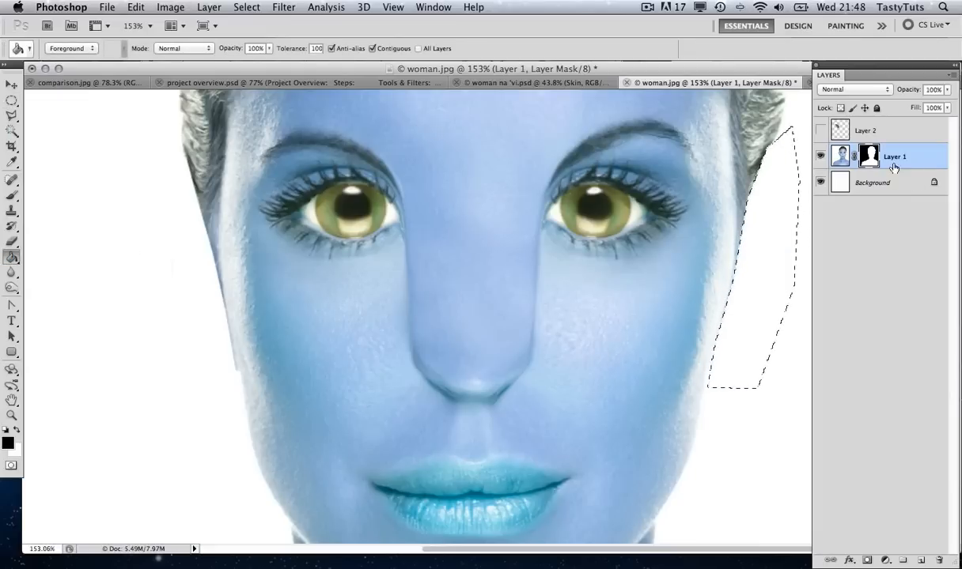
pyautogui.click(14, 102)
pyautogui.click(431, 192)
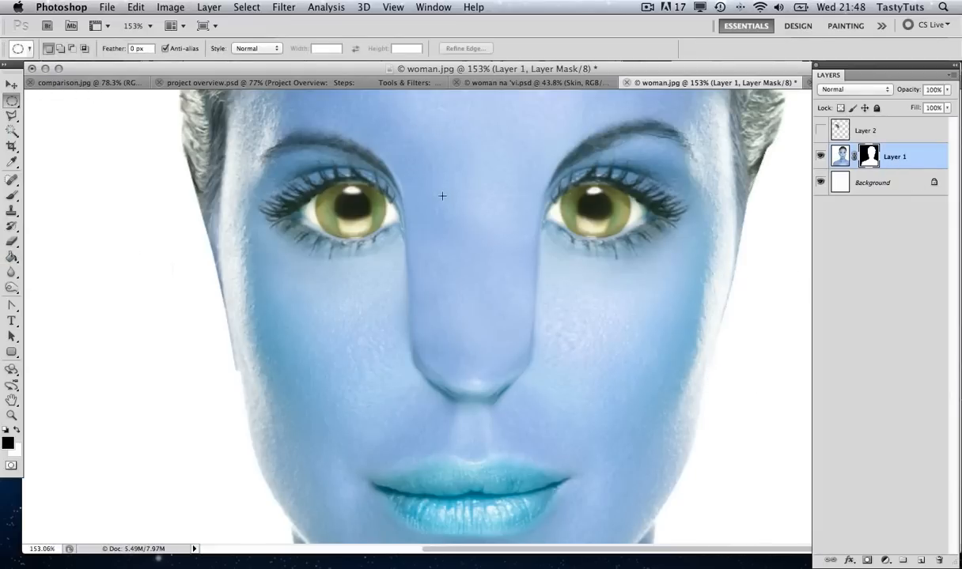
# Step: Show the Na'vi ear on Layer 2 again and move it slightly higher beside the head
pyautogui.press('z')
pyautogui.keyDown('alt'); pyautogui.click(486, 217); pyautogui.keyUp('alt')
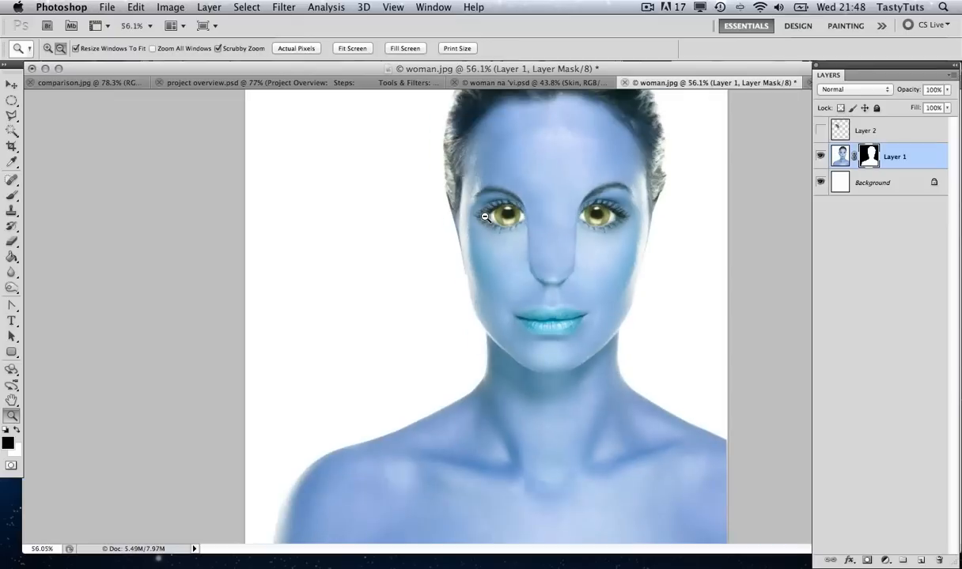
pyautogui.moveTo(547, 187); pyautogui.dragTo(568, 268)
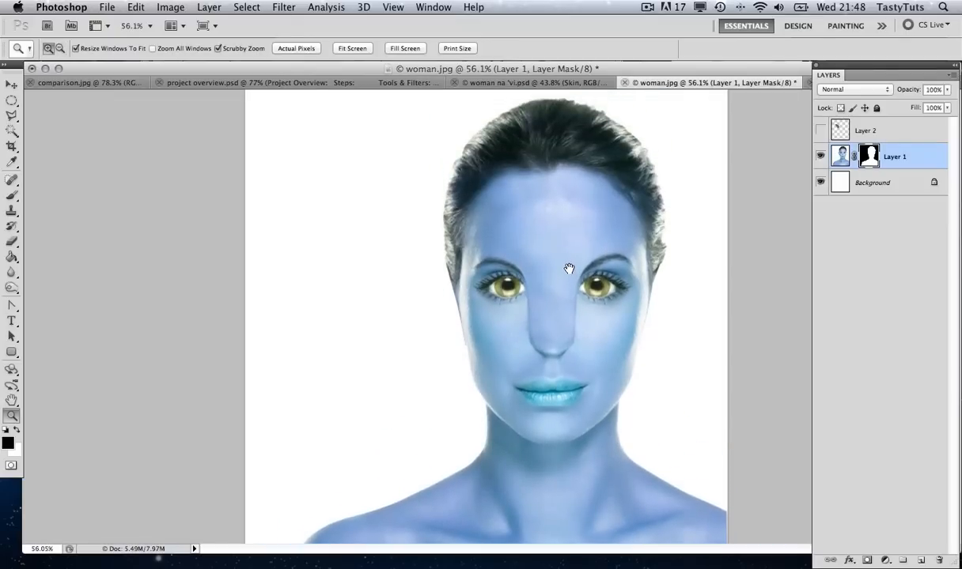
pyautogui.click(820, 130)
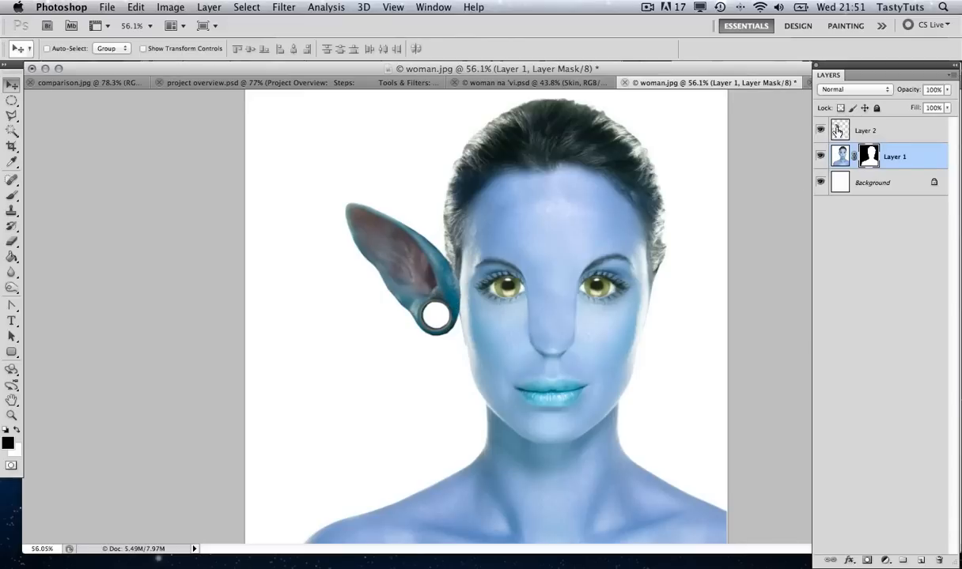
pyautogui.click(865, 130)
pyautogui.moveTo(426, 270); pyautogui.dragTo(426, 238)
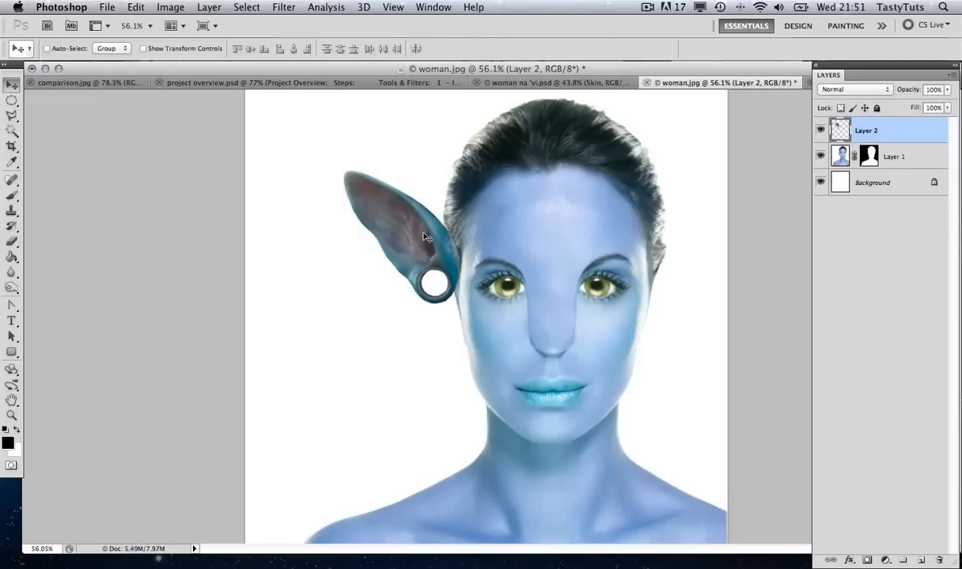
# Step: Free-transform the Na'vi ear: scale it proportionally to about 70%, rotate it about 3.75° clockwise, and narrow it slightly beside the head
pyautogui.hotkey('ctrl', 't')
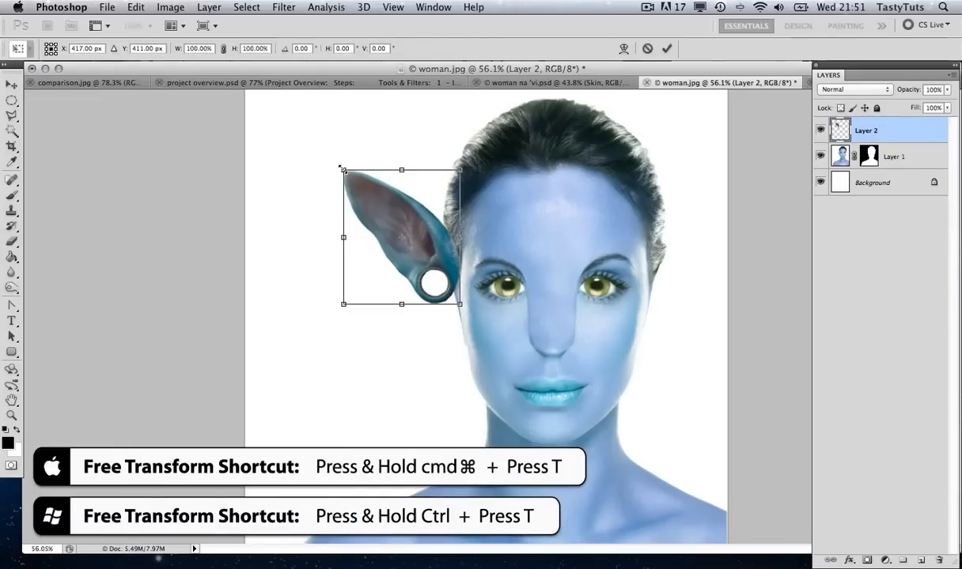
pyautogui.moveTo(343, 169); pyautogui.dragTo(380, 207)
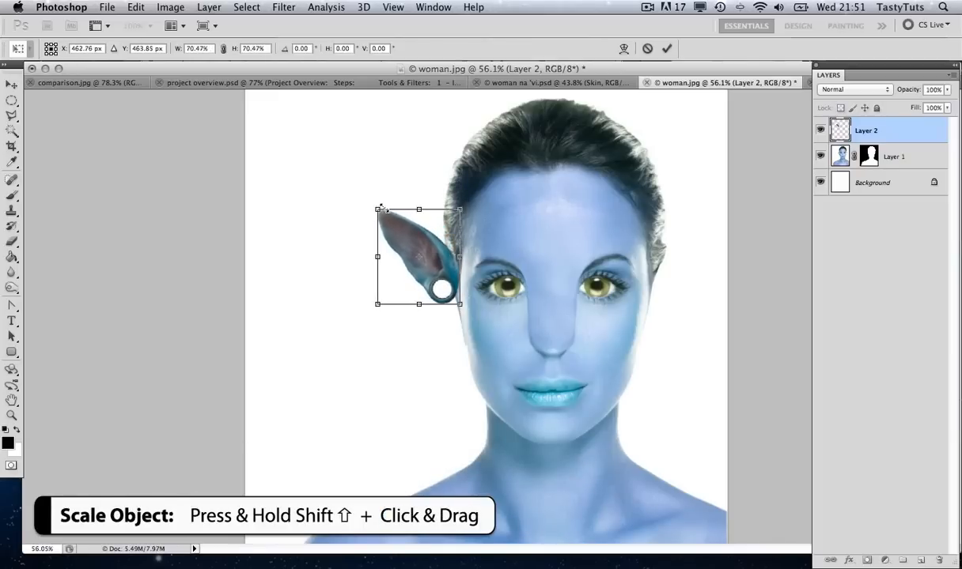
pyautogui.moveTo(468, 206); pyautogui.dragTo(469, 212)
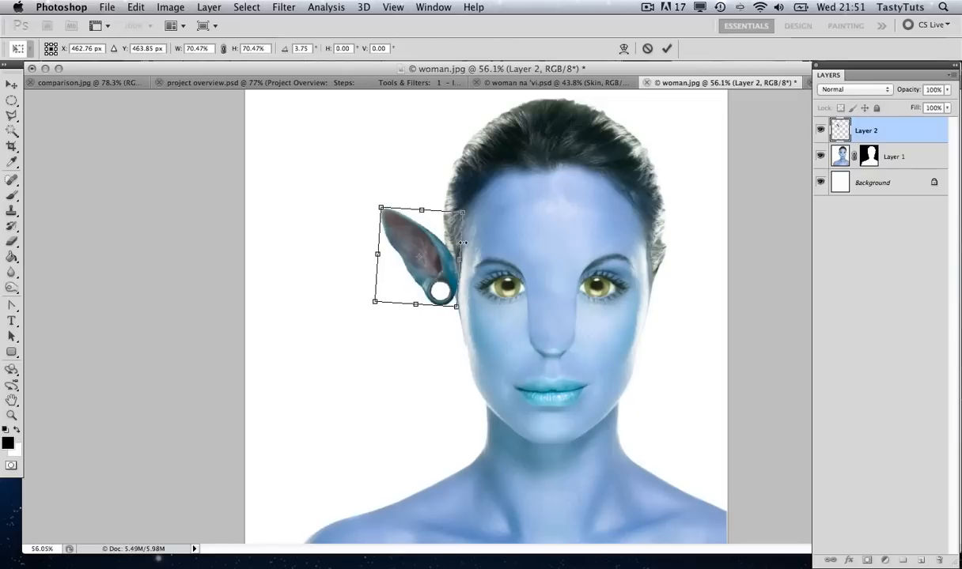
pyautogui.moveTo(377, 254); pyautogui.dragTo(432, 252)
pyautogui.press('Return')
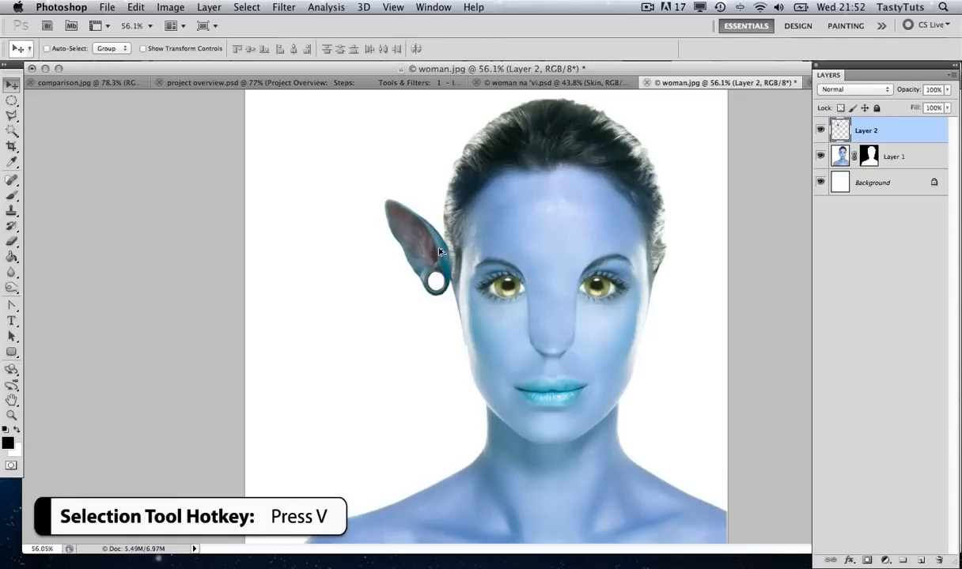
# Step: Duplicate the Na'vi ear to the portrait's right side, flip the copy horizontally, and place it against the head's edge
pyautogui.moveTo(445, 252); pyautogui.dragTo(649, 250)
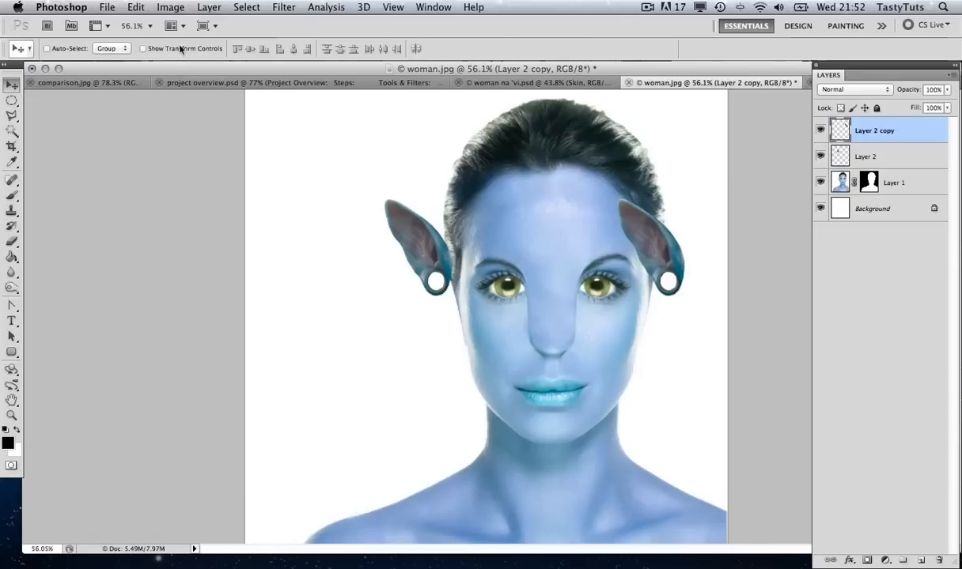
pyautogui.click(142, 11)
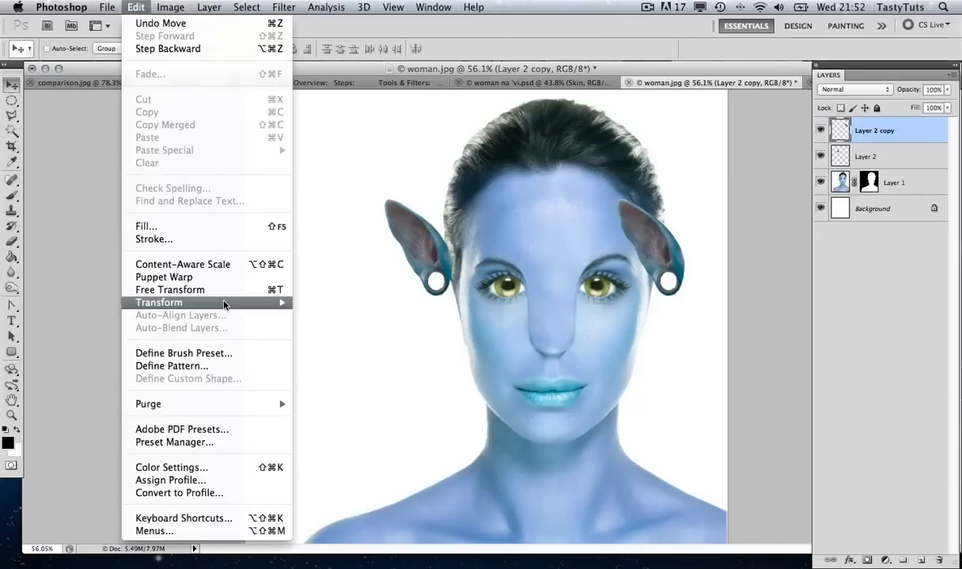
pyautogui.moveTo(212, 300)
pyautogui.click(352, 467)
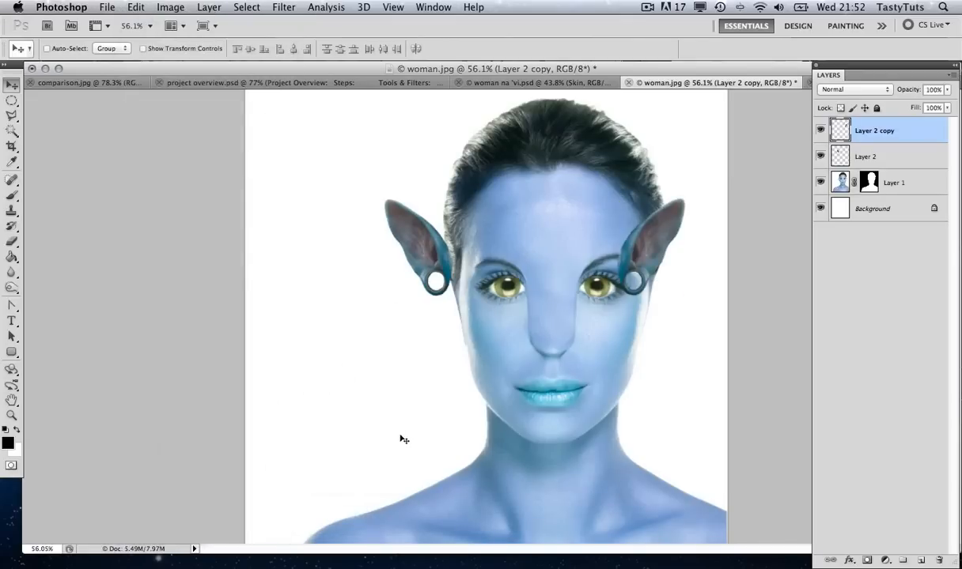
pyautogui.moveTo(642, 273); pyautogui.dragTo(669, 274)
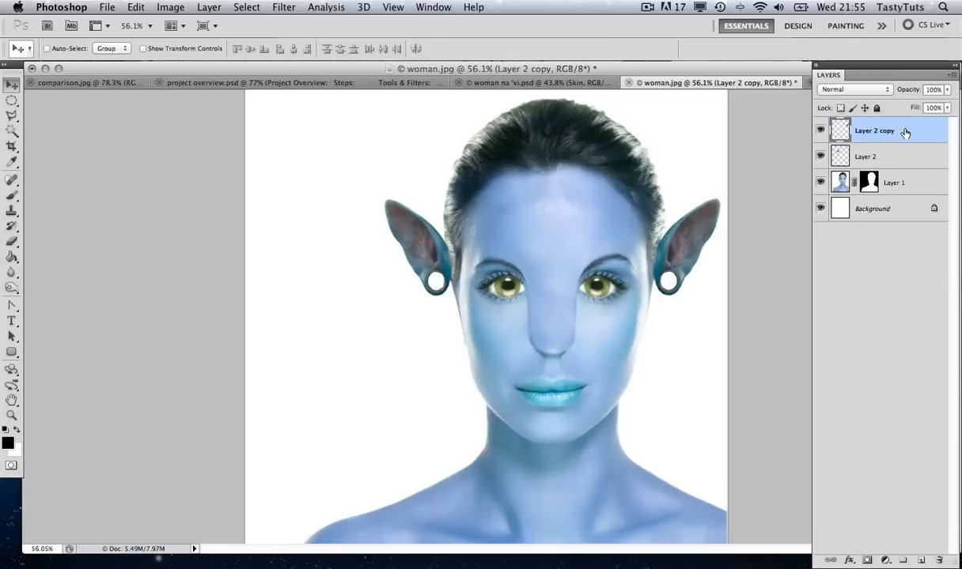
# Step: Group Layer 2 and Layer 2 copy, and name the group Ears
pyautogui.keyDown('shift'); pyautogui.click(894, 159); pyautogui.keyUp('shift')
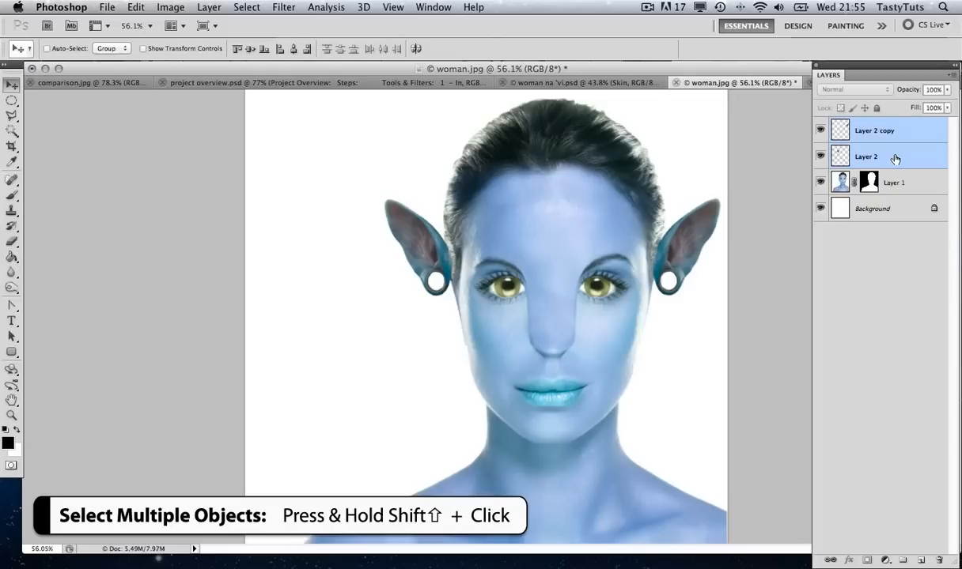
pyautogui.press('super+g')
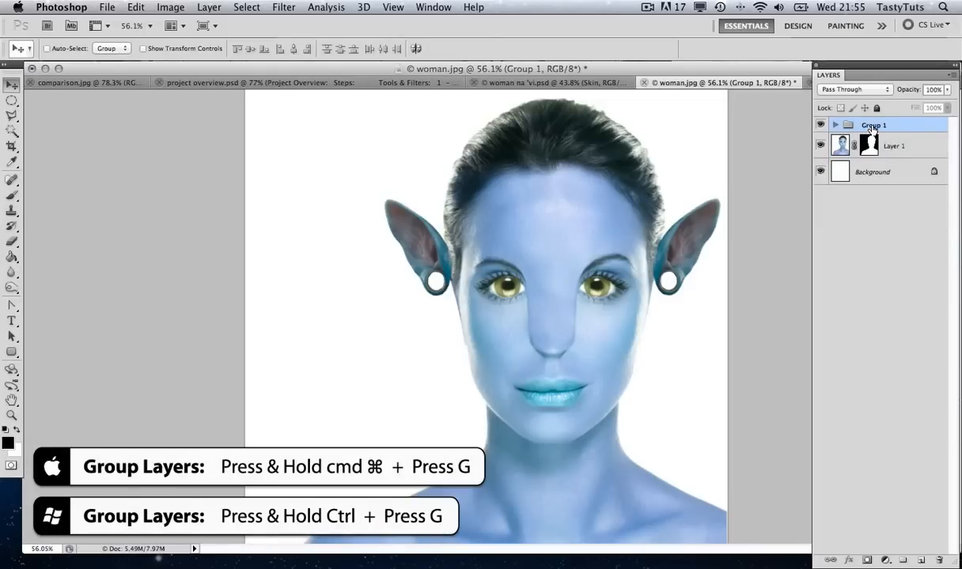
pyautogui.doubleClick(872, 125)
pyautogui.write('Ear')
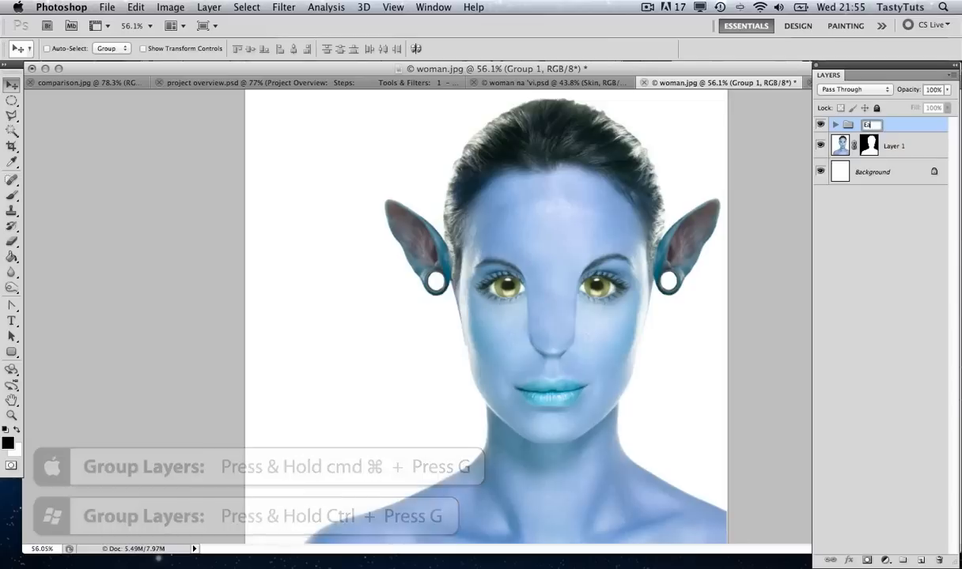
pyautogui.write('s')
pyautogui.press('Return')
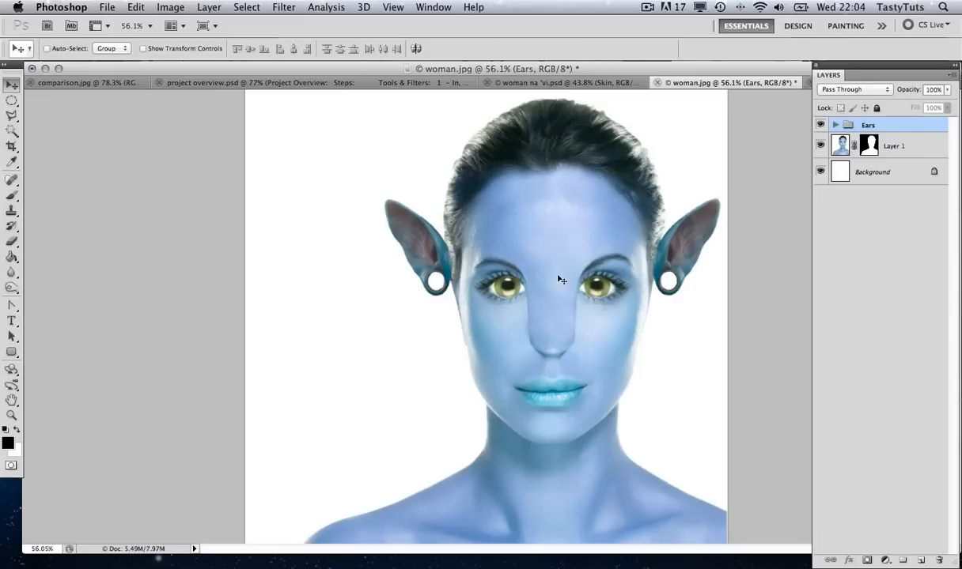
# Step: Duplicate Layer 1 under the default name and set the copy's blending mode to Multiply
pyautogui.click(926, 148)
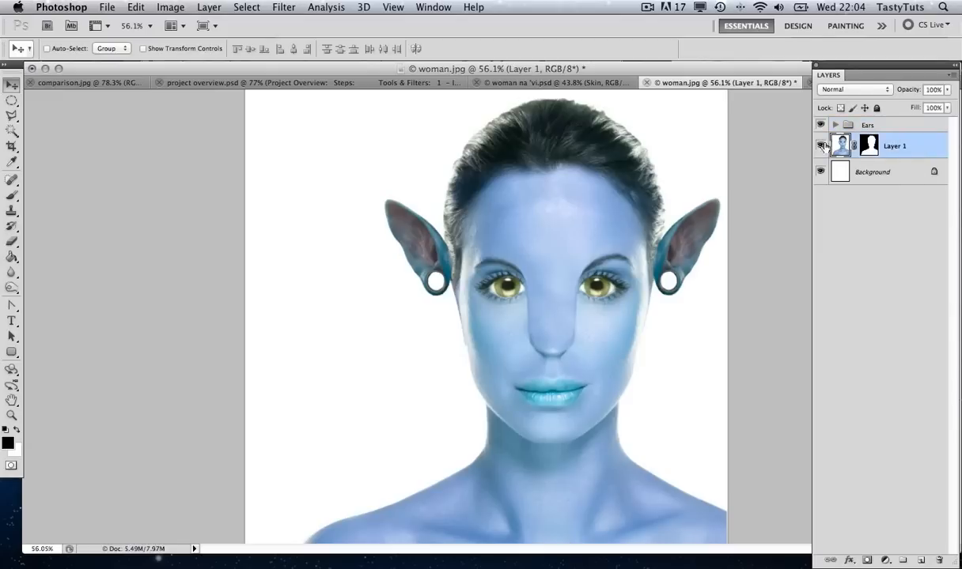
pyautogui.rightClick(870, 142)
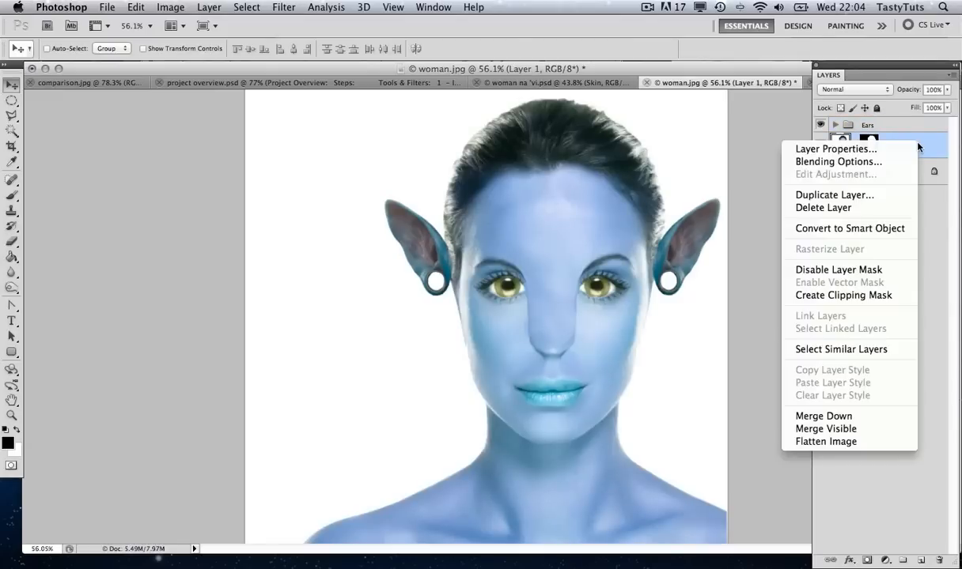
pyautogui.click(866, 198)
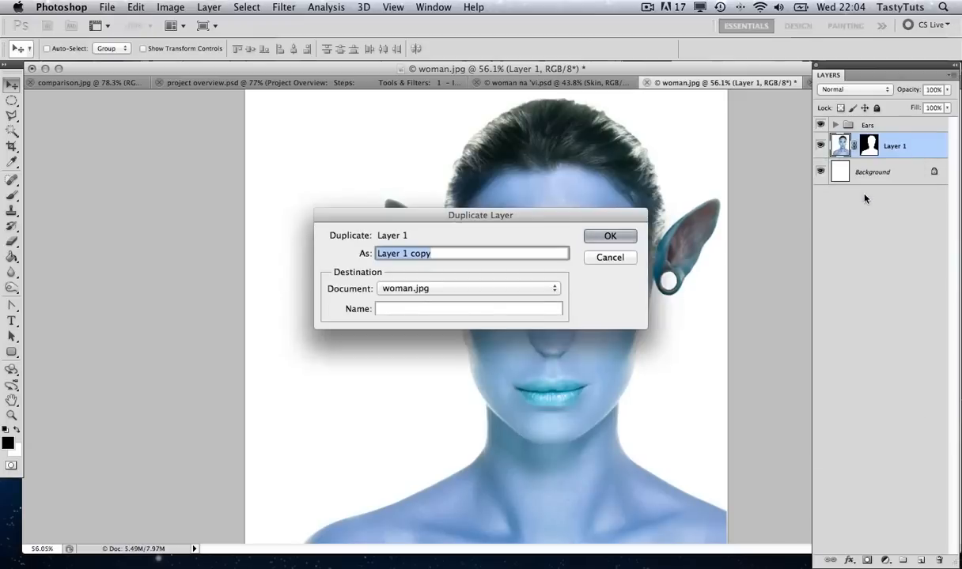
pyautogui.click(609, 237)
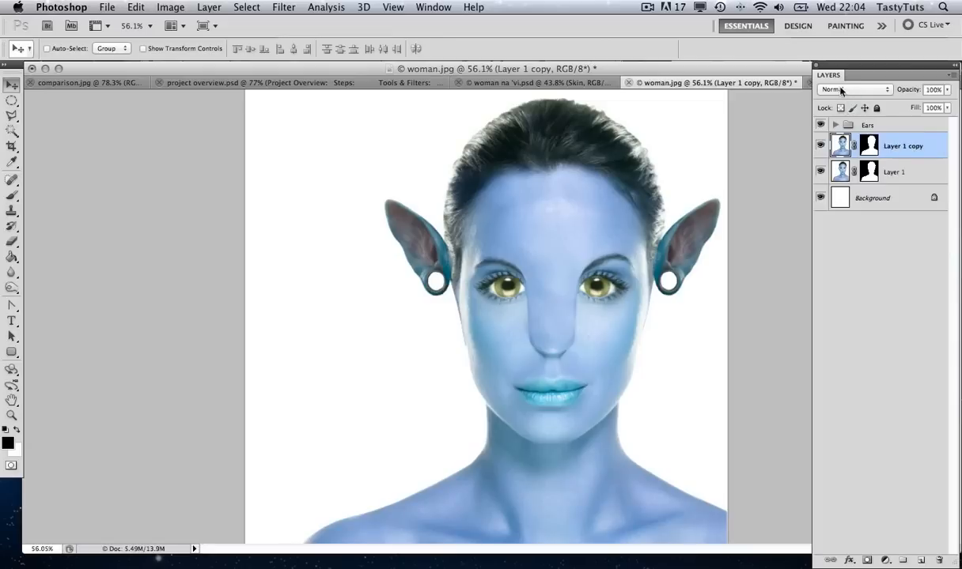
pyautogui.click(885, 93)
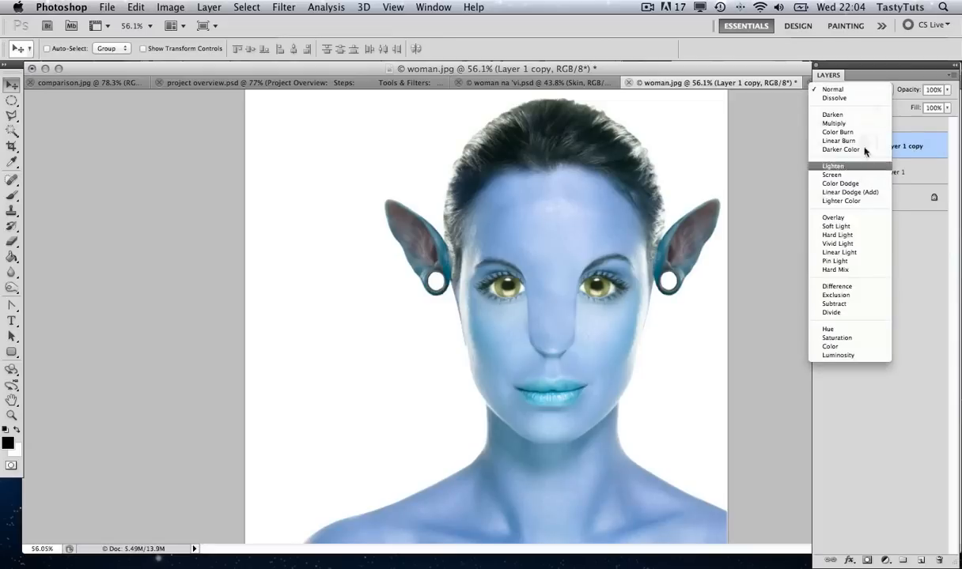
pyautogui.click(823, 123)
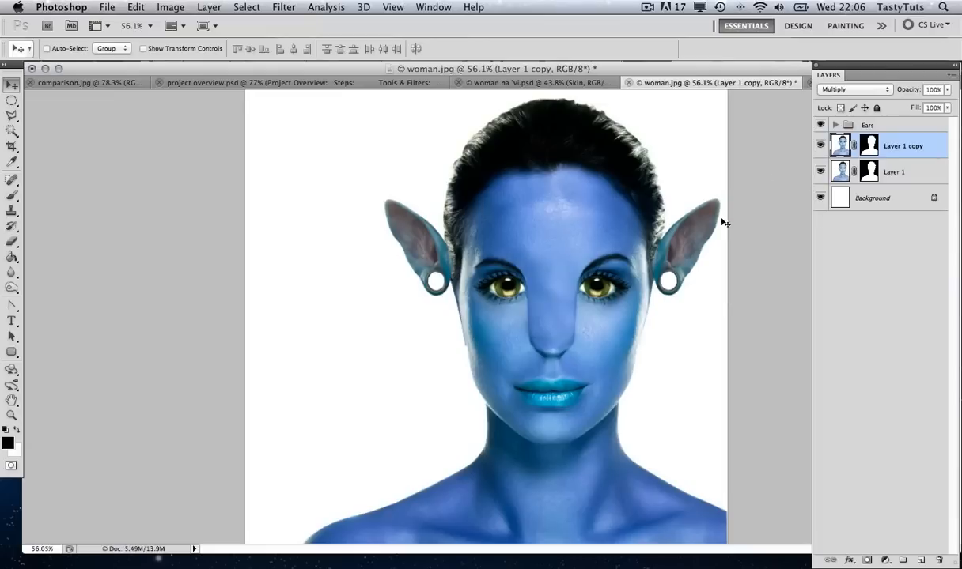
# Step: Duplicate the Multiply layer, Layer 1 copy, within woman.jpg under the default name
pyautogui.rightClick(886, 146)
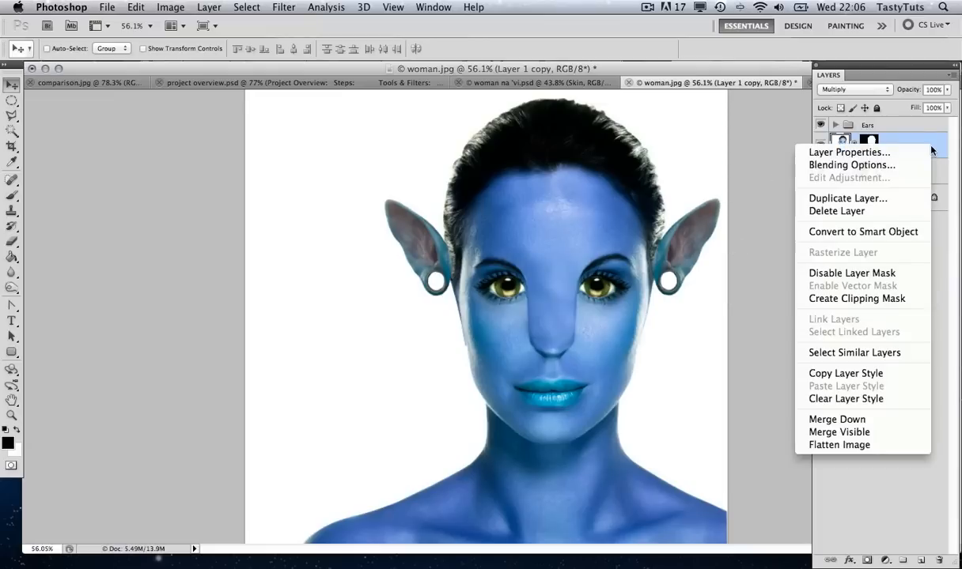
pyautogui.click(880, 204)
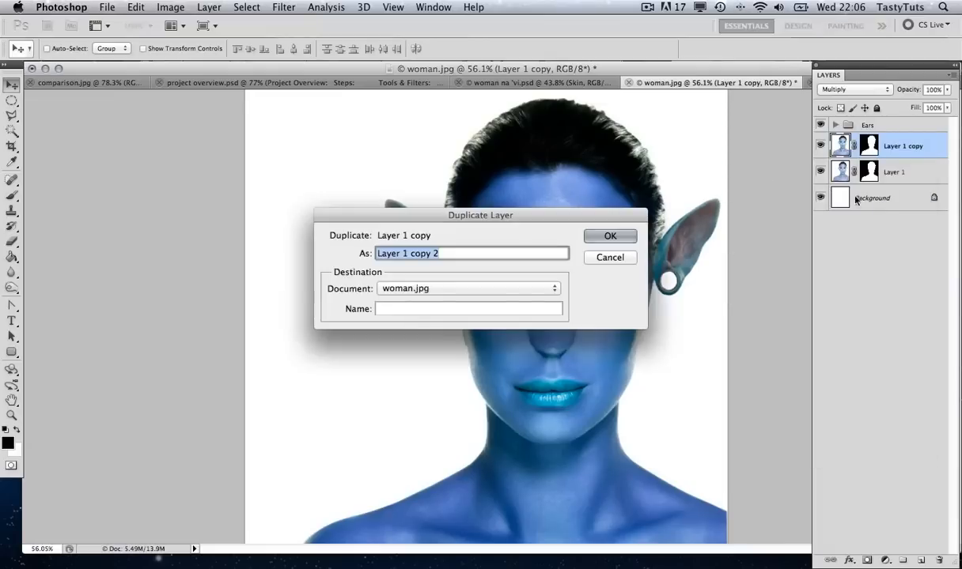
pyautogui.click(625, 237)
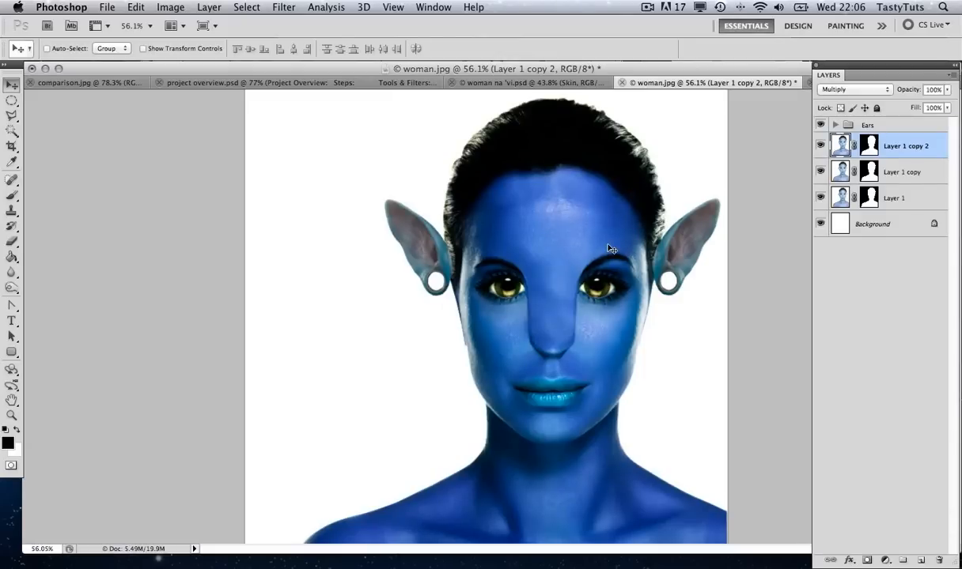
# Step: Shift the hue of Layer 1 copy 2 to -75 with Hue/Saturation
pyautogui.press('super+u')
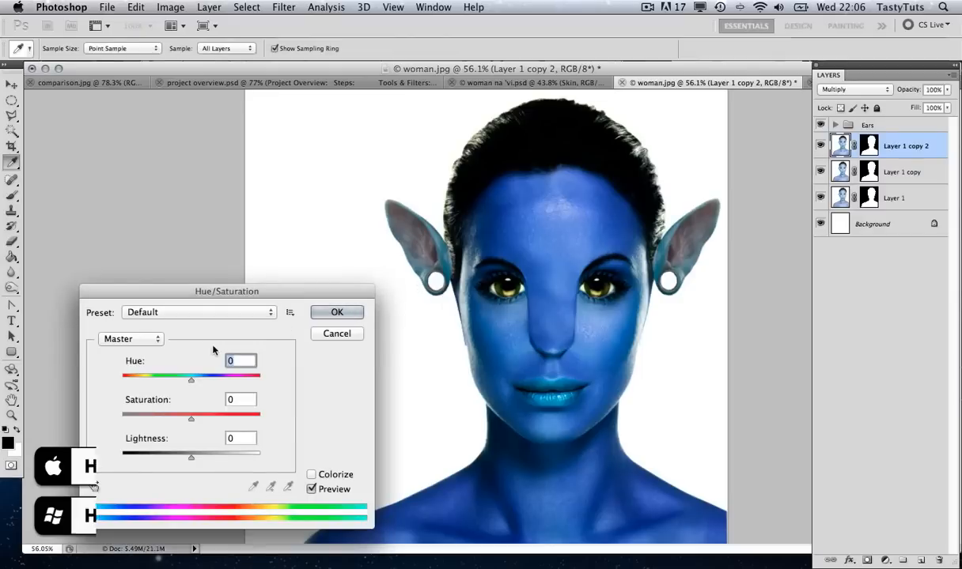
pyautogui.click(192, 381)
pyautogui.moveTo(191, 383); pyautogui.dragTo(152, 383)
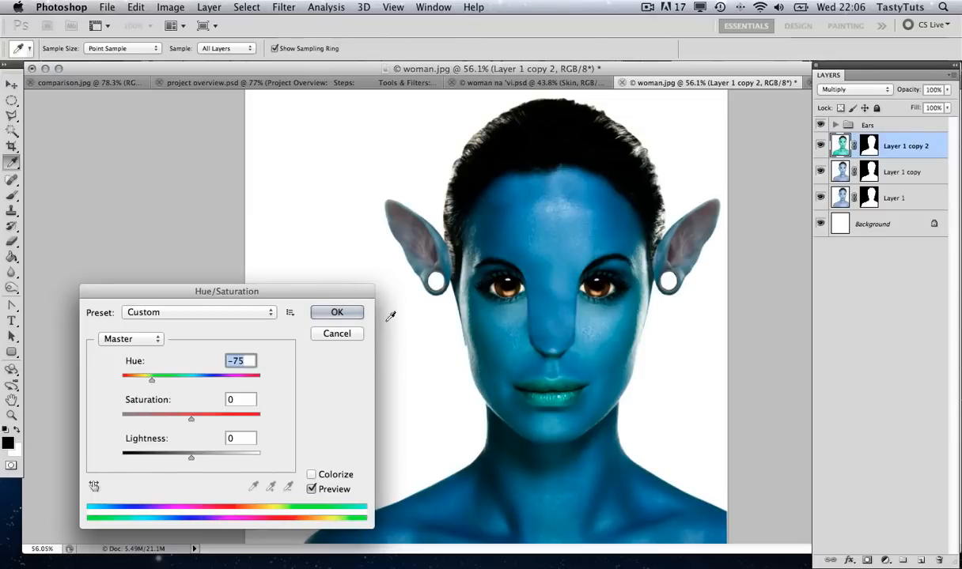
pyautogui.click(338, 313)
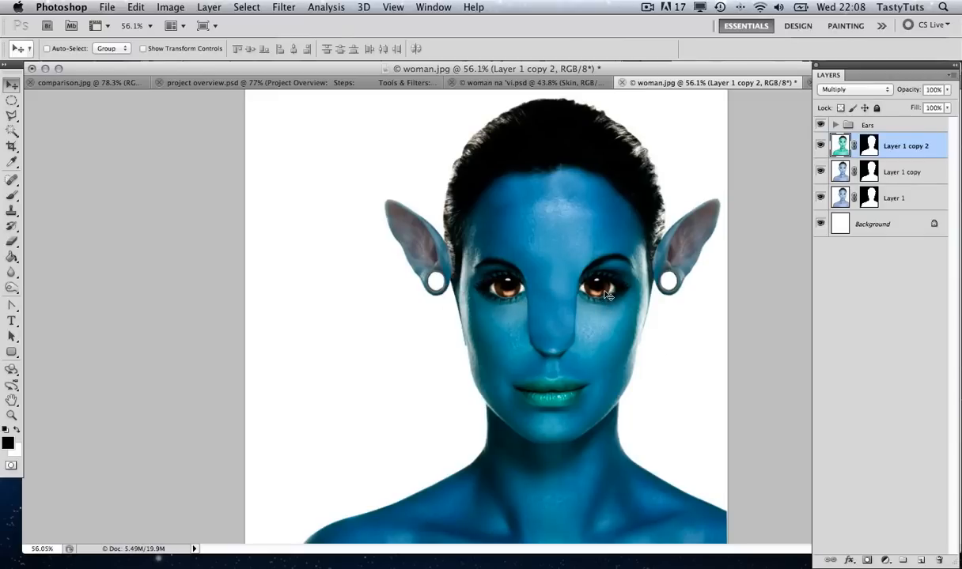
# Step: Erase Layer 1 copy 2 over both irises with a soft 76 px Eraser at 83% opacity
pyautogui.scroll(1, 606, 294)
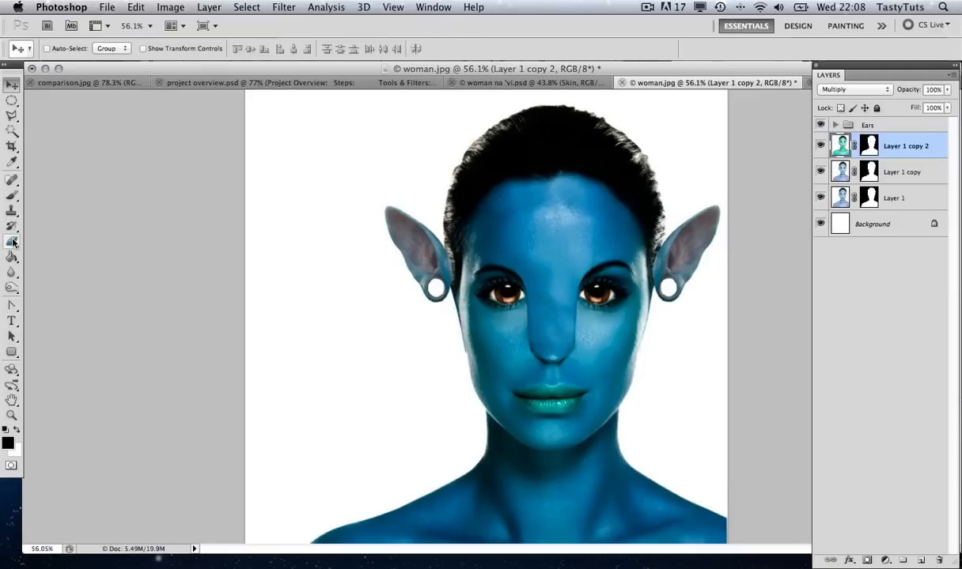
pyautogui.click(13, 243)
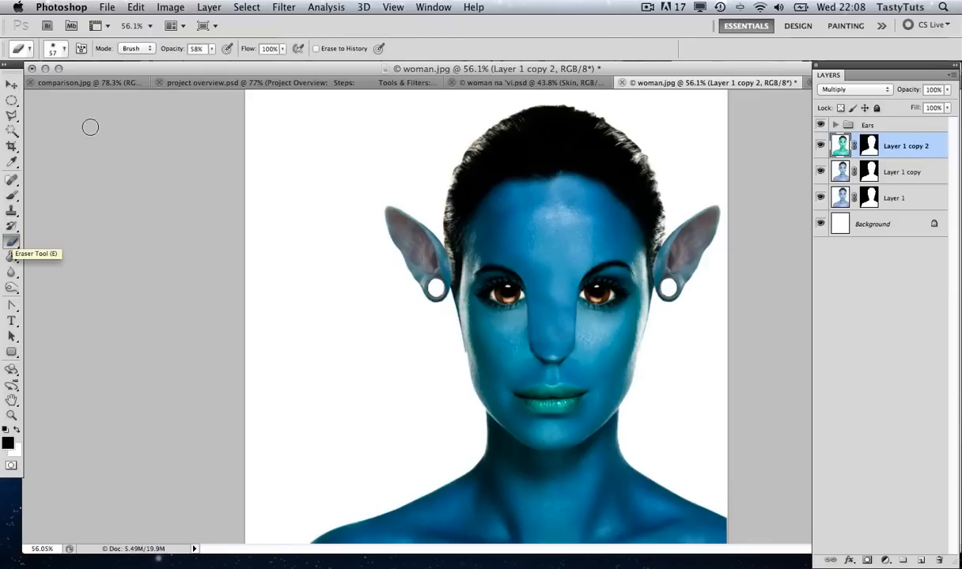
pyautogui.click(212, 49)
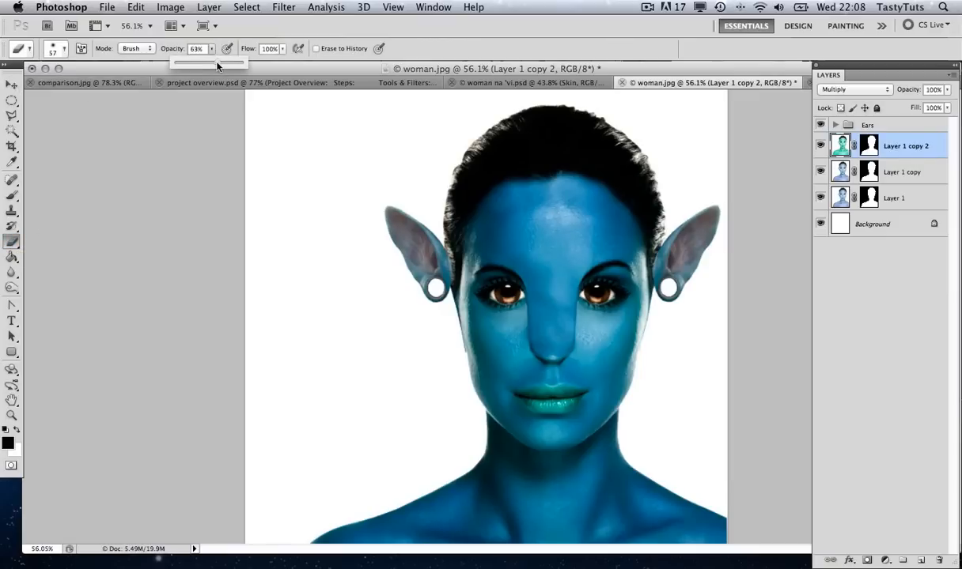
pyautogui.moveTo(229, 63); pyautogui.dragTo(232, 61)
pyautogui.click(65, 47)
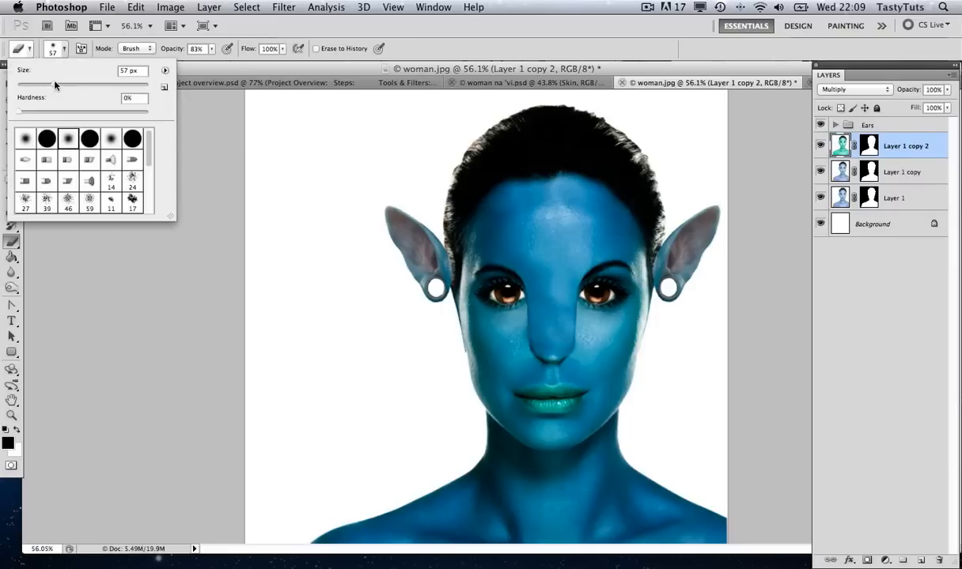
pyautogui.moveTo(52, 85); pyautogui.dragTo(67, 85)
pyautogui.click(886, 136)
pyautogui.moveTo(593, 296); pyautogui.dragTo(563, 282)
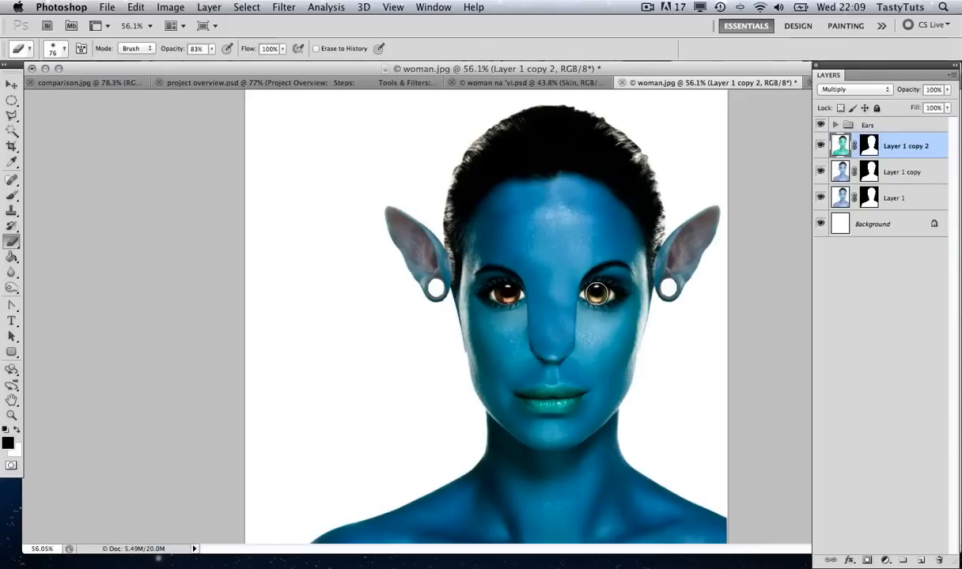
pyautogui.moveTo(496, 292)
pyautogui.mouseDown()
pyautogui.moveTo(510, 291)
pyautogui.moveTo(507, 304)
pyautogui.mouseUp()
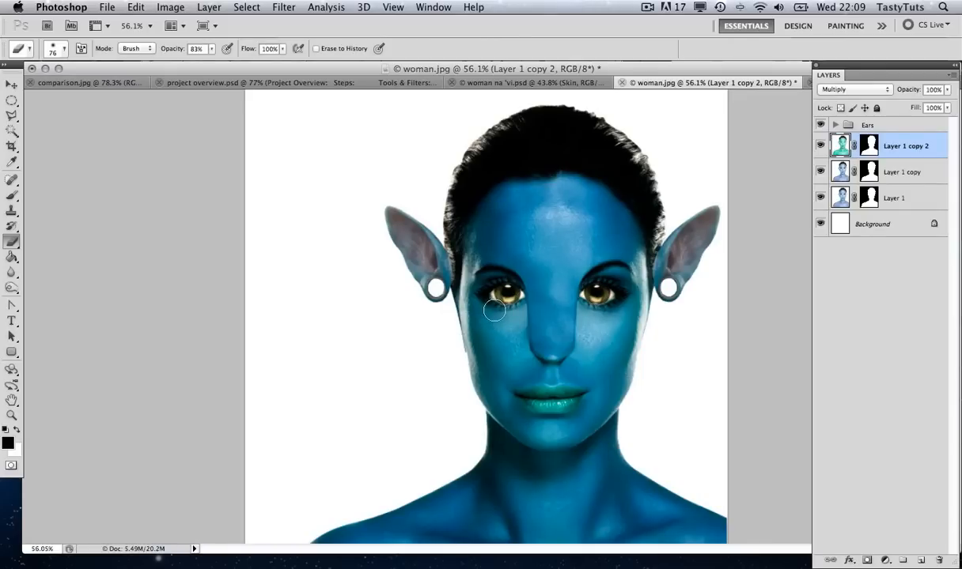
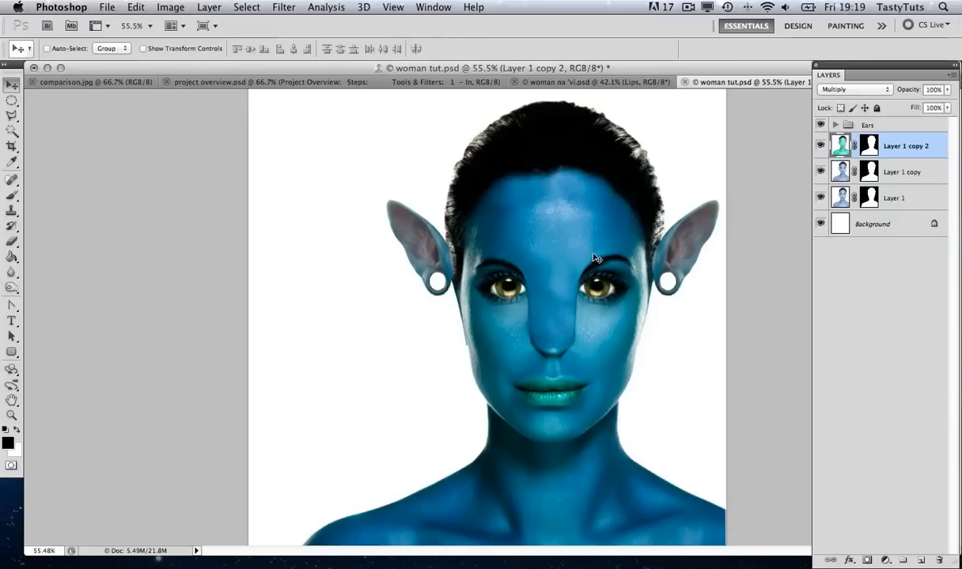
# Step: Hide Layer 1 copy 2 and Layer 1 copy, and make Layer 1 the active layer
pyautogui.press('z')
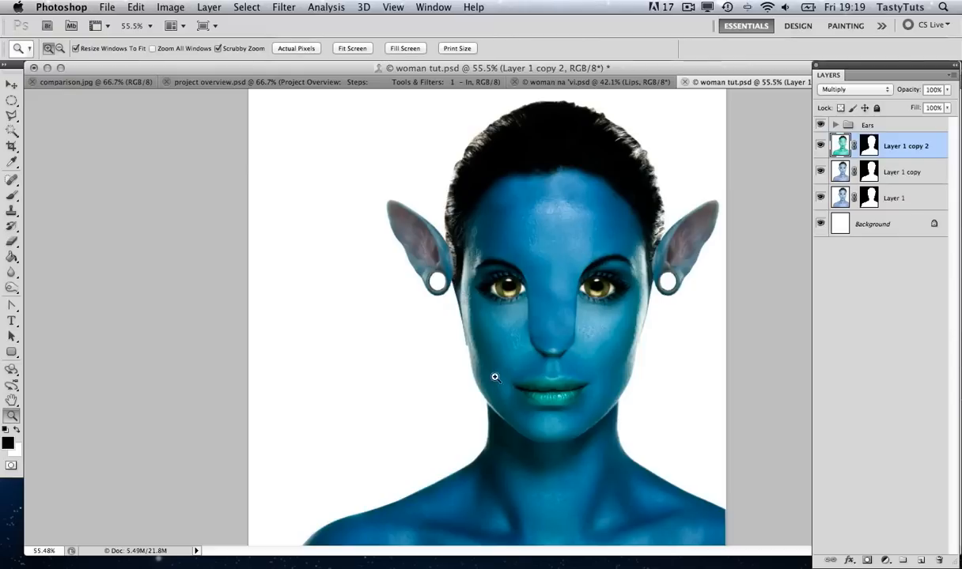
pyautogui.moveTo(480, 353); pyautogui.dragTo(492, 316)
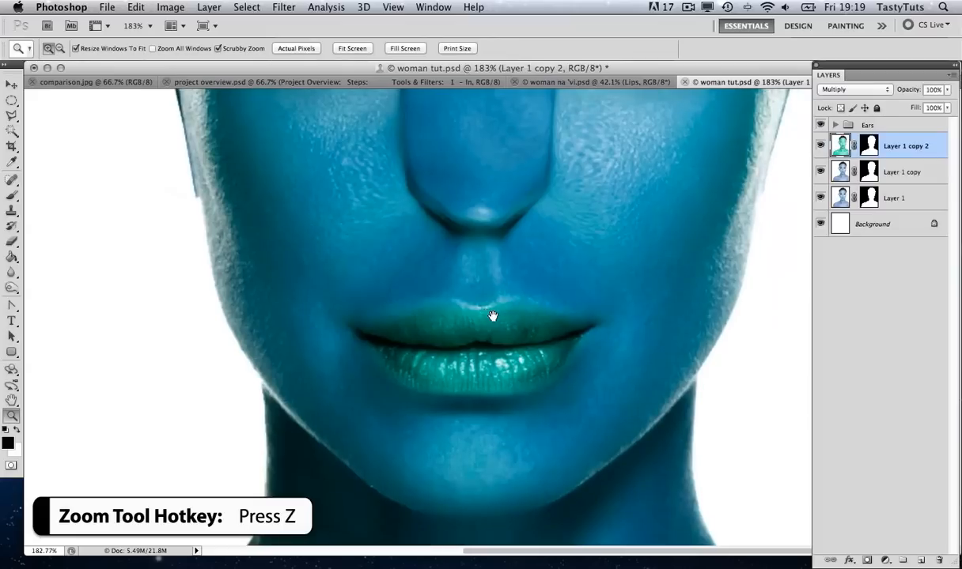
pyautogui.click(11, 118)
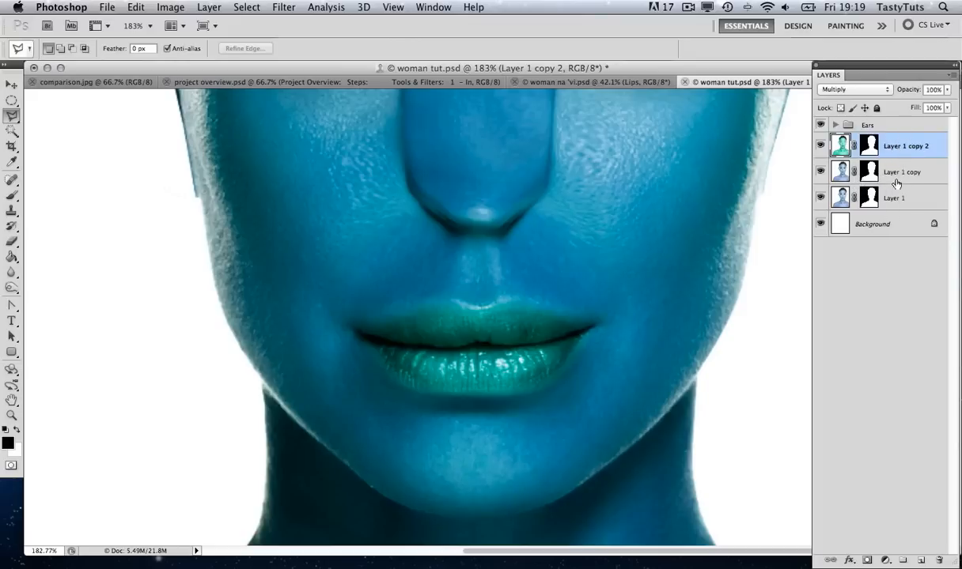
pyautogui.click(820, 146)
pyautogui.click(820, 171)
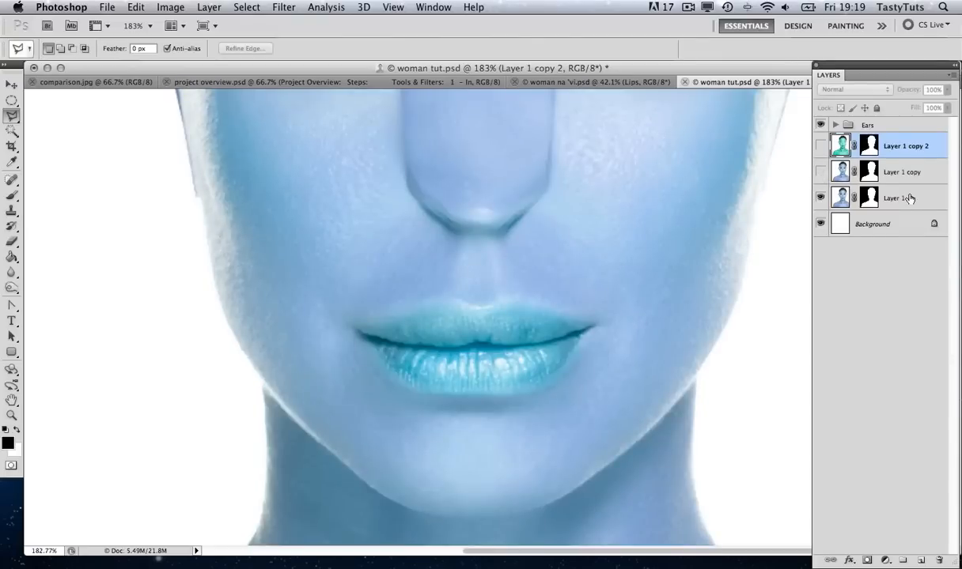
pyautogui.click(861, 194)
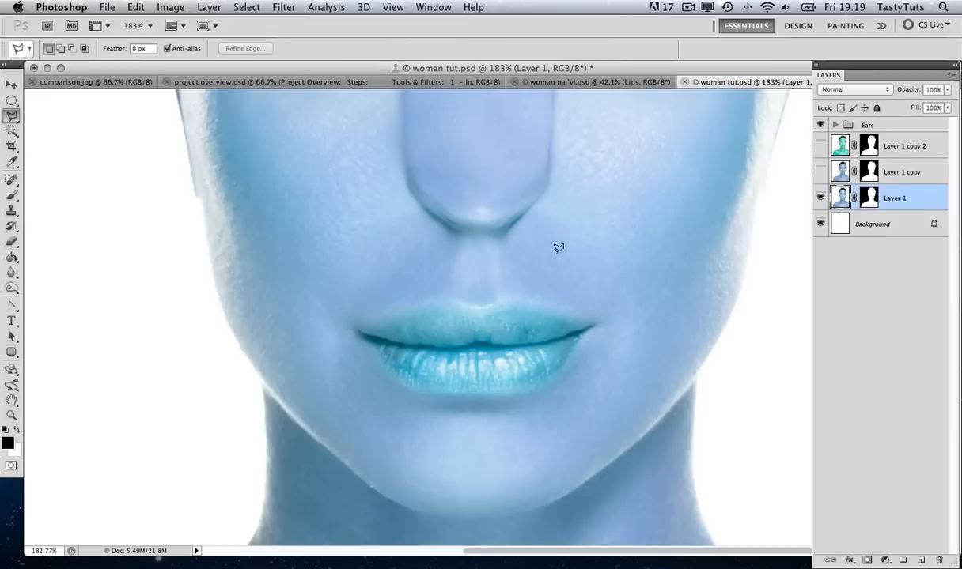
# Step: Outline the lips with a small skin margin using the Polygonal Lasso, and copy them onto a new layer
pyautogui.click(327, 321)
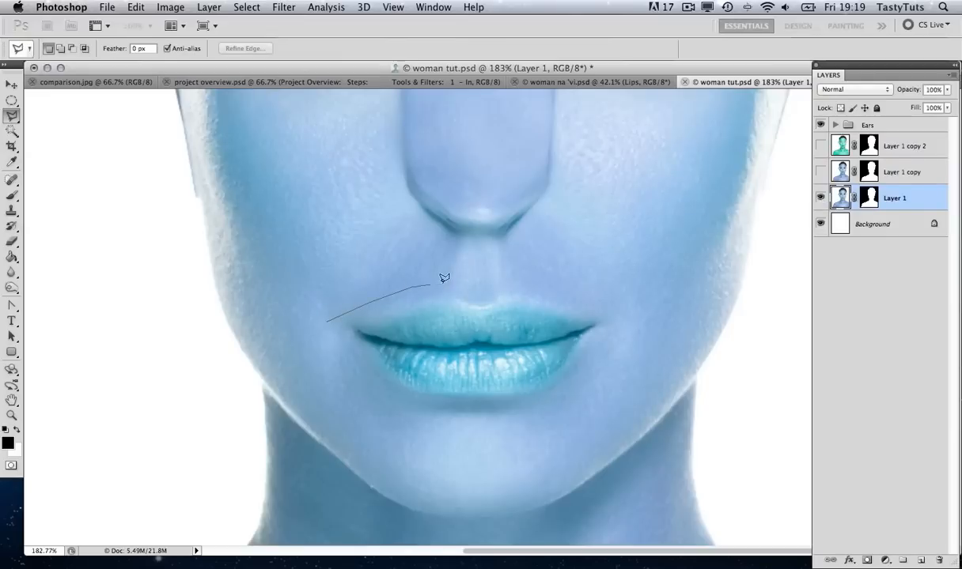
pyautogui.click(610, 310)
pyautogui.click(612, 325)
pyautogui.click(606, 368)
pyautogui.click(560, 394)
pyautogui.click(512, 411)
pyautogui.click(441, 412)
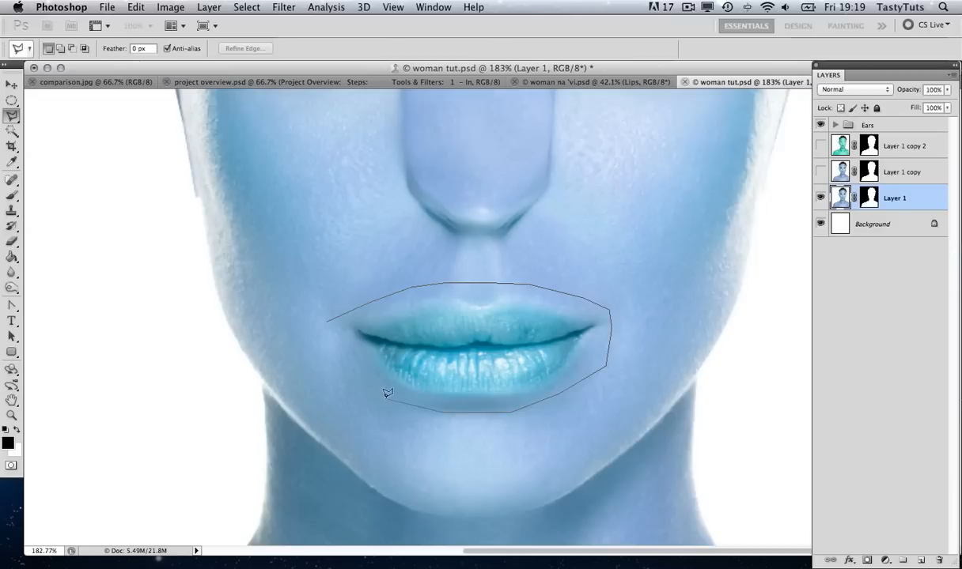
pyautogui.doubleClick(348, 361)
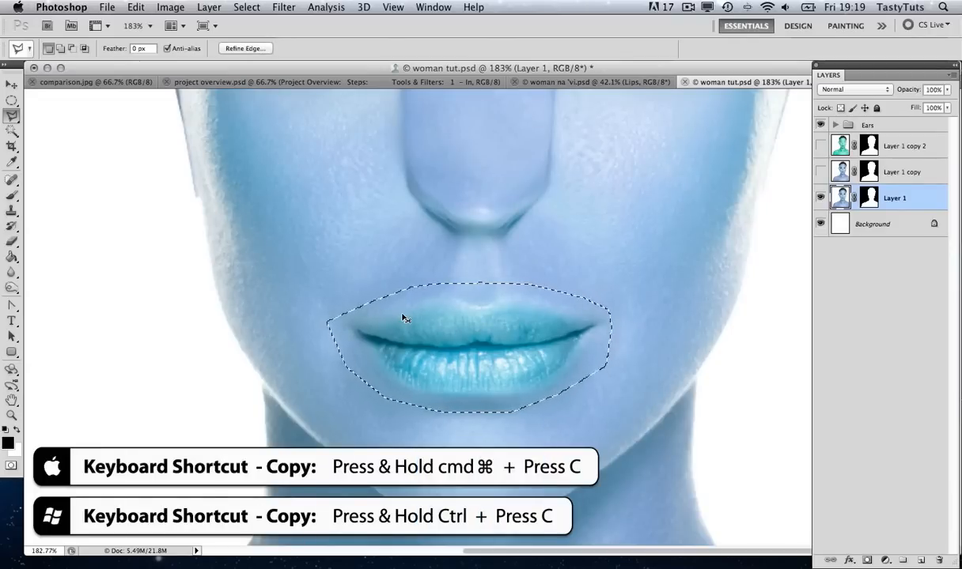
pyautogui.press('super+c')
pyautogui.press('super+v')
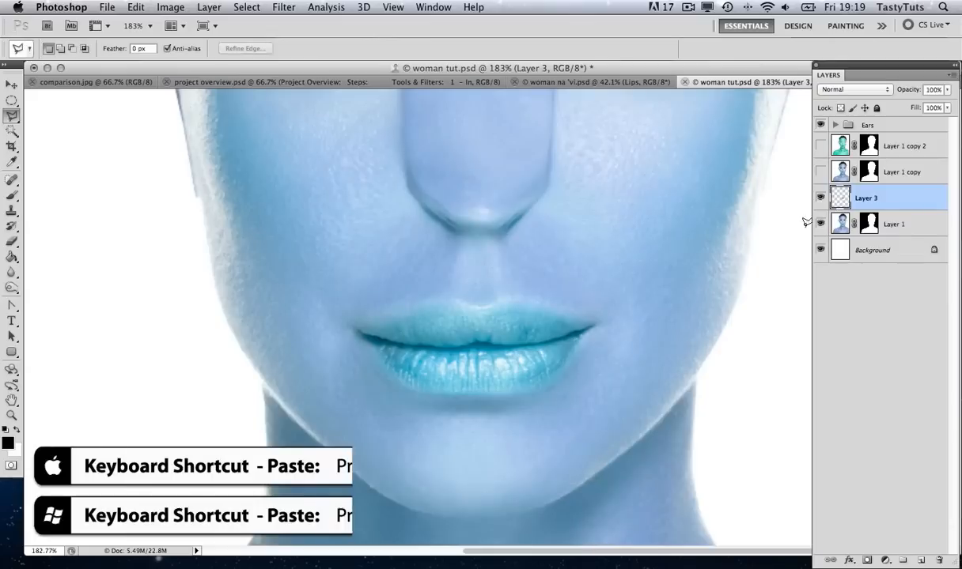
# Step: Move the lips layer, Layer 3, above Layer 1 copy 2, and show Layer 1 copy 2 and Layer 1 copy again
pyautogui.press('v')
pyautogui.moveTo(500, 333); pyautogui.dragTo(516, 304)
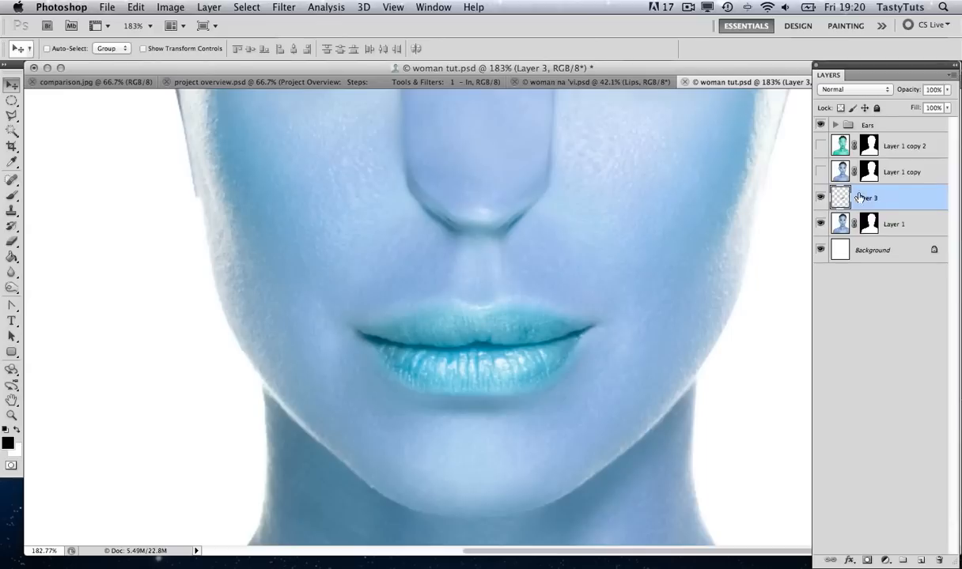
pyautogui.moveTo(829, 190); pyautogui.dragTo(820, 133)
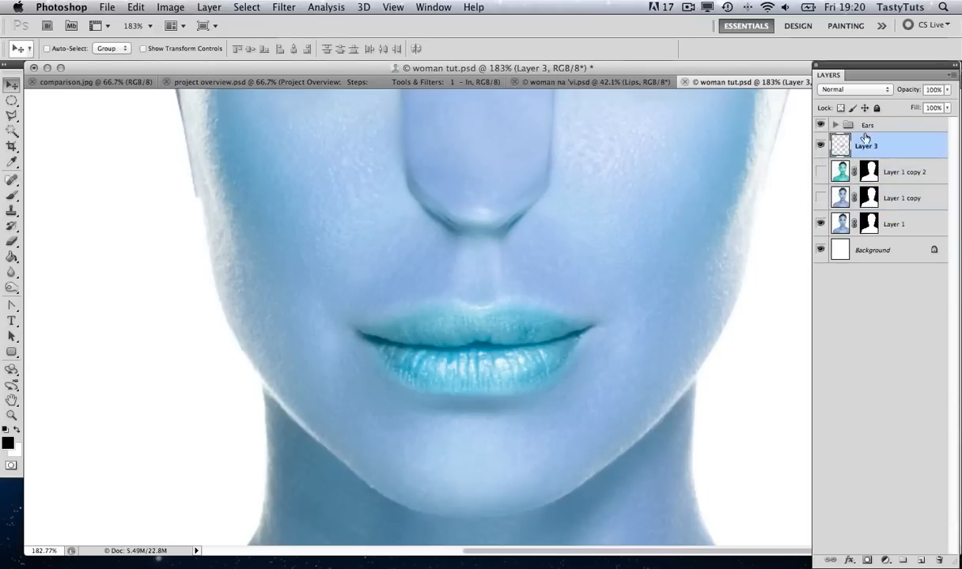
pyautogui.click(820, 171)
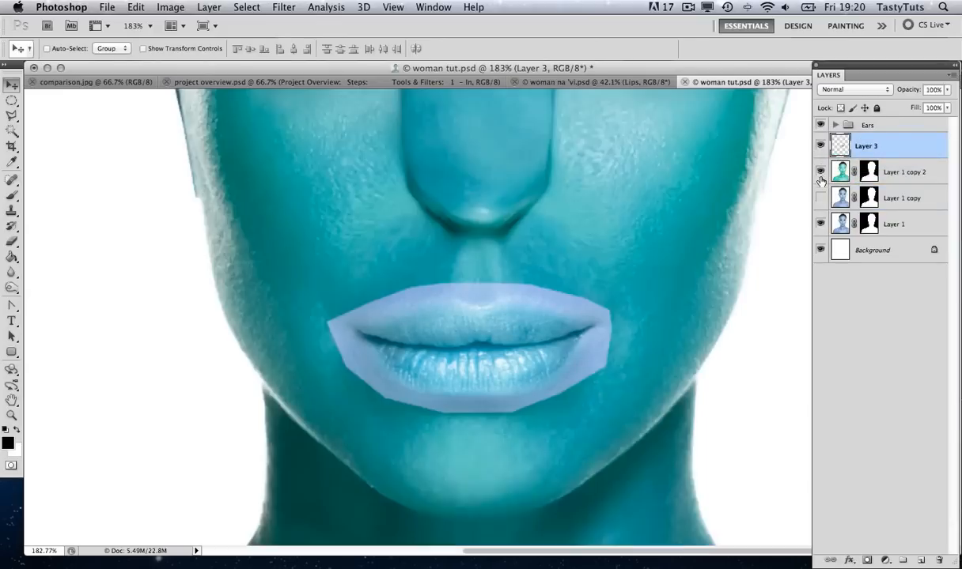
pyautogui.click(820, 197)
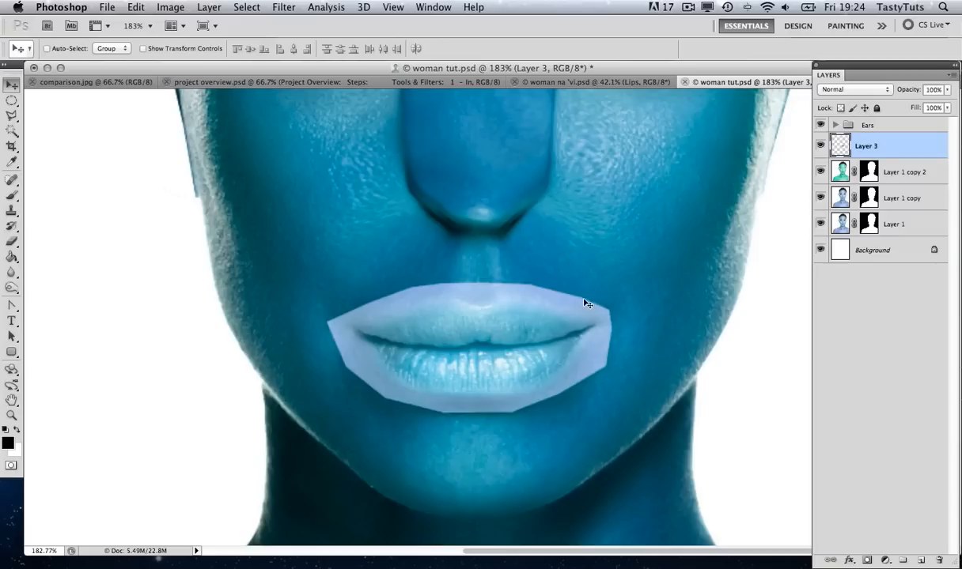
# Step: Soften the outer edges of the lips on Layer 3 with a soft 68 px Eraser at 33% opacity
pyautogui.click(11, 241)
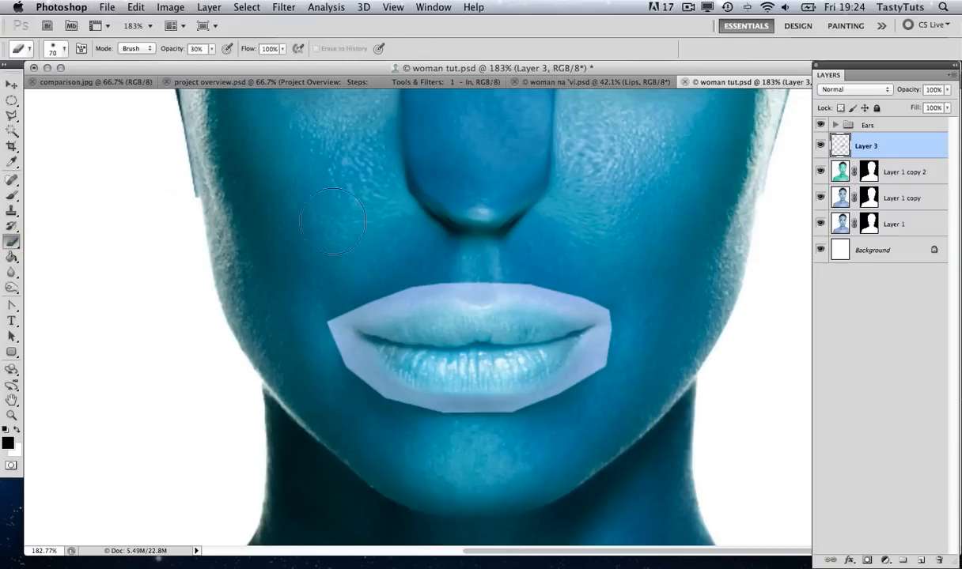
pyautogui.click(59, 47)
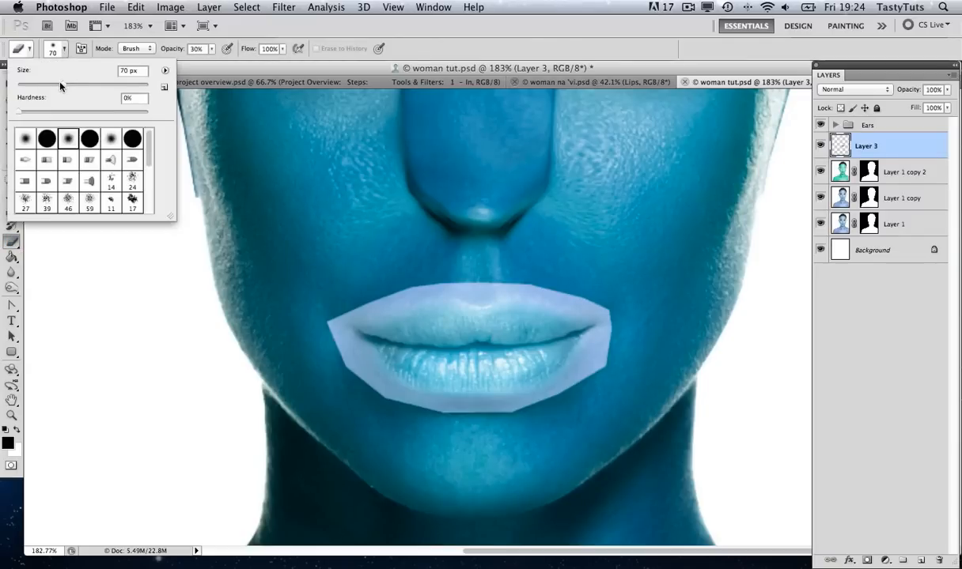
pyautogui.moveTo(61, 83); pyautogui.dragTo(62, 85)
pyautogui.click(211, 49)
pyautogui.moveTo(213, 62); pyautogui.dragTo(215, 63)
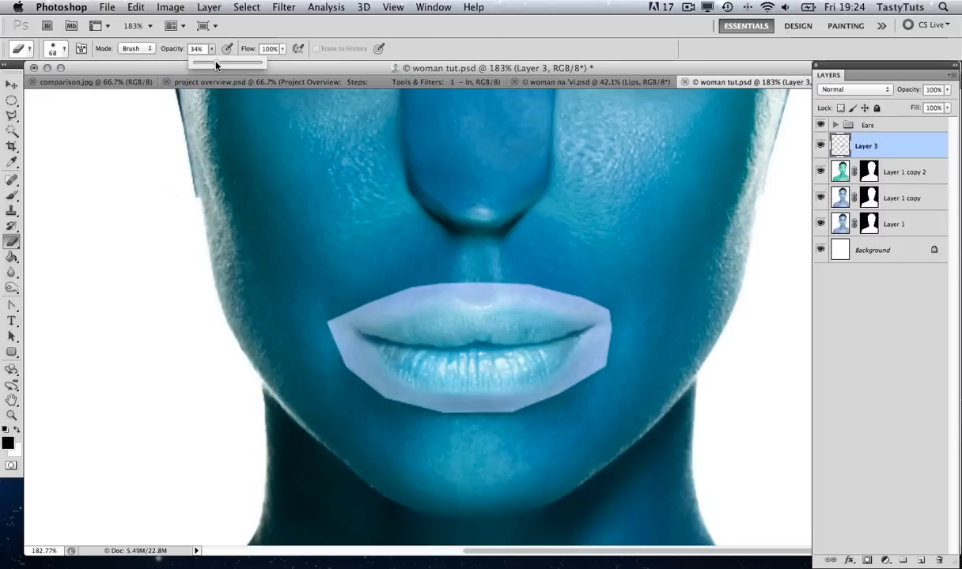
pyautogui.click(444, 219)
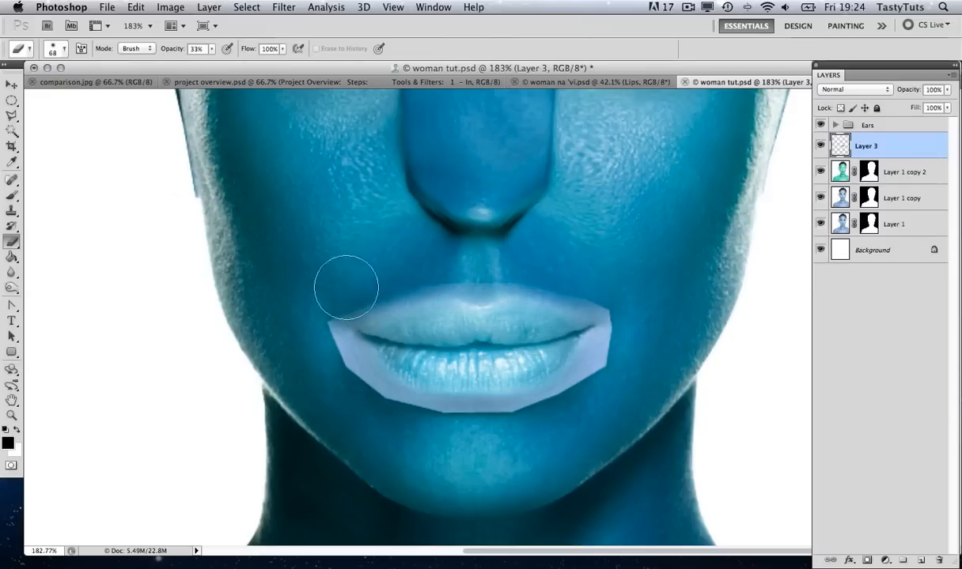
pyautogui.moveTo(323, 377)
pyautogui.mouseDown()
pyautogui.moveTo(305, 343)
pyautogui.moveTo(348, 414)
pyautogui.moveTo(358, 408)
pyautogui.mouseUp()
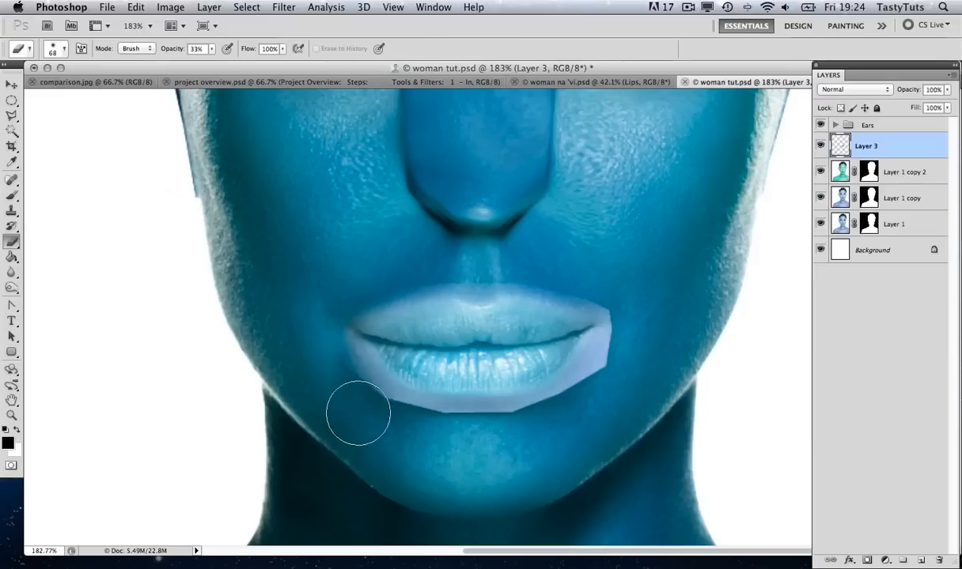
pyautogui.moveTo(622, 356)
pyautogui.mouseDown()
pyautogui.moveTo(611, 387)
pyautogui.moveTo(617, 380)
pyautogui.mouseUp()
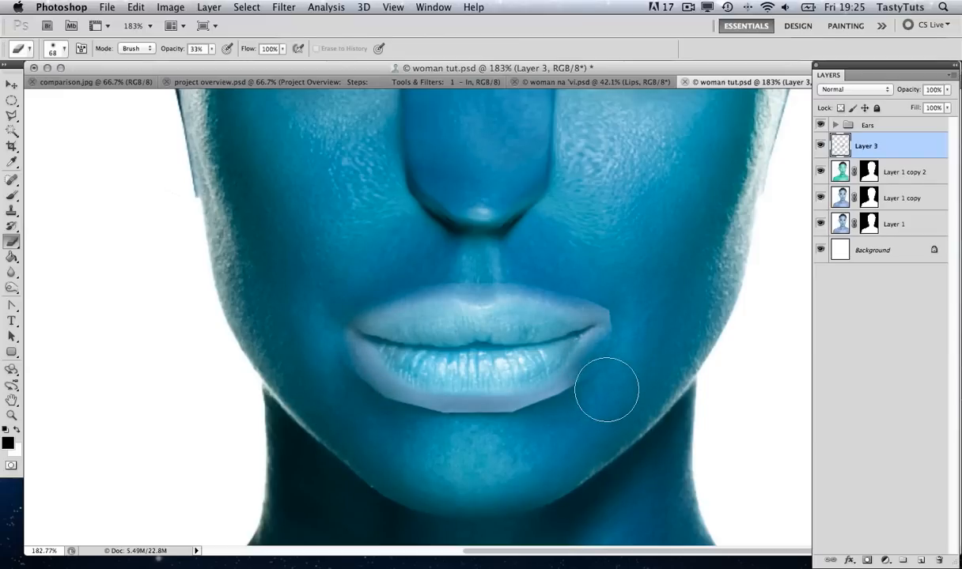
# Step: Erase the remaining skin around the lower lip with a 40 px Eraser, and clean up the mouth corner and upper lip edge at 60 px
pyautogui.press('[')
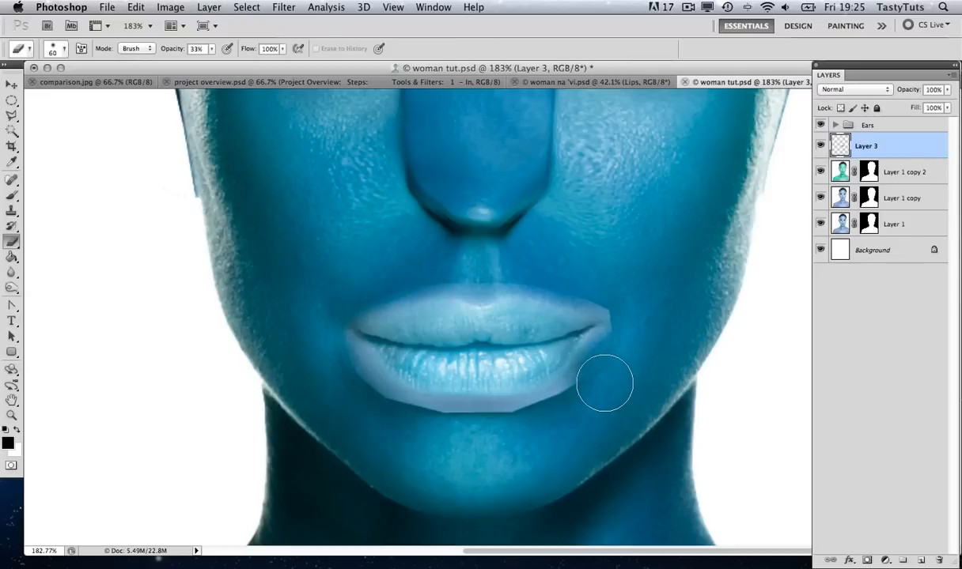
pyautogui.press('[')
pyautogui.press('[')
pyautogui.press('[')
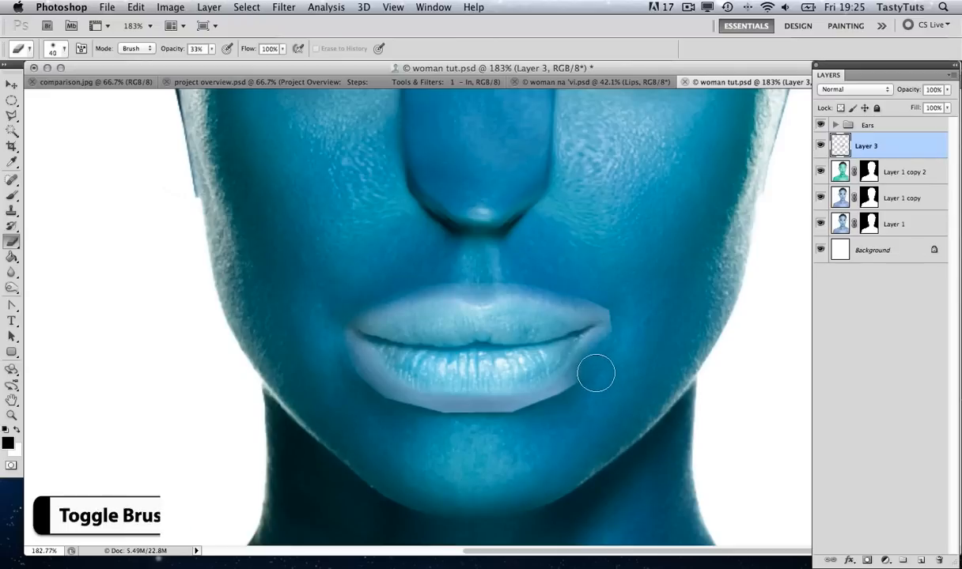
pyautogui.moveTo(568, 395)
pyautogui.mouseDown()
pyautogui.moveTo(455, 425)
pyautogui.moveTo(395, 407)
pyautogui.moveTo(429, 424)
pyautogui.moveTo(389, 413)
pyautogui.moveTo(356, 378)
pyautogui.moveTo(382, 317)
pyautogui.moveTo(377, 287)
pyautogui.moveTo(474, 269)
pyautogui.moveTo(326, 307)
pyautogui.moveTo(359, 380)
pyautogui.mouseUp()
pyautogui.press(']')
pyautogui.press(']')
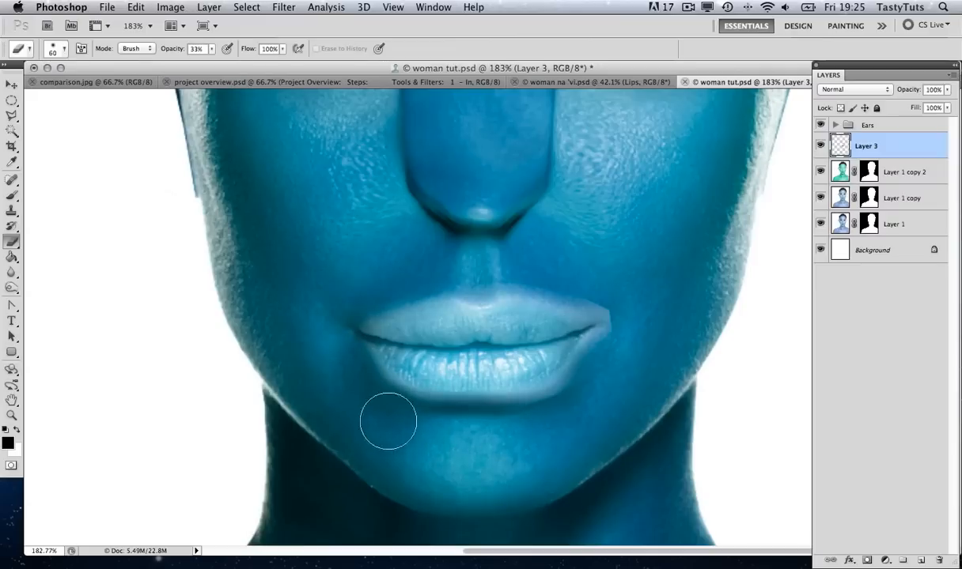
pyautogui.moveTo(614, 359)
pyautogui.mouseDown()
pyautogui.moveTo(633, 313)
pyautogui.moveTo(618, 283)
pyautogui.moveTo(546, 265)
pyautogui.moveTo(617, 304)
pyautogui.moveTo(603, 288)
pyautogui.moveTo(510, 257)
pyautogui.mouseUp()
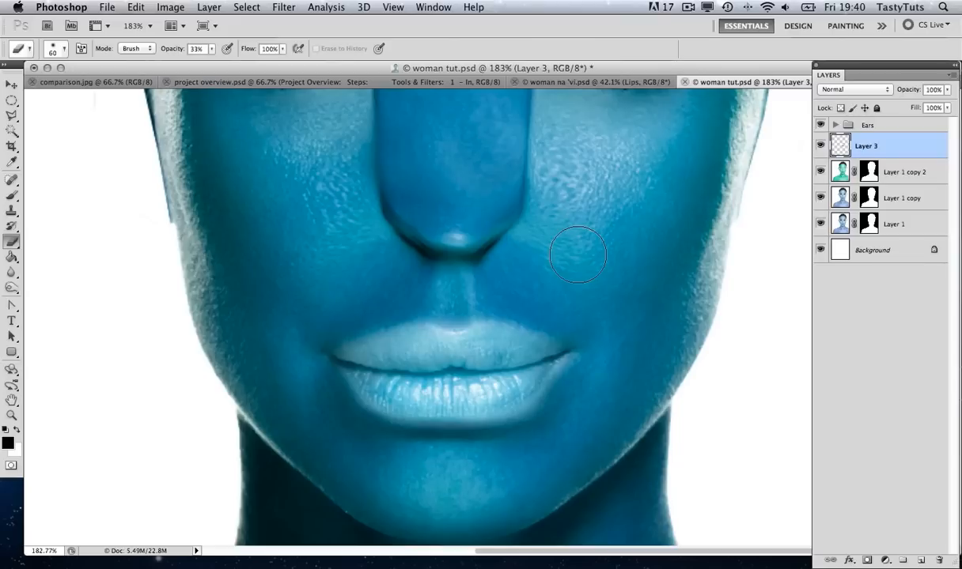
# Step: Recolour the lips on Layer 3 with Hue/Saturation, using hue 58, saturation 28 and lightness -32
pyautogui.press('super+u')
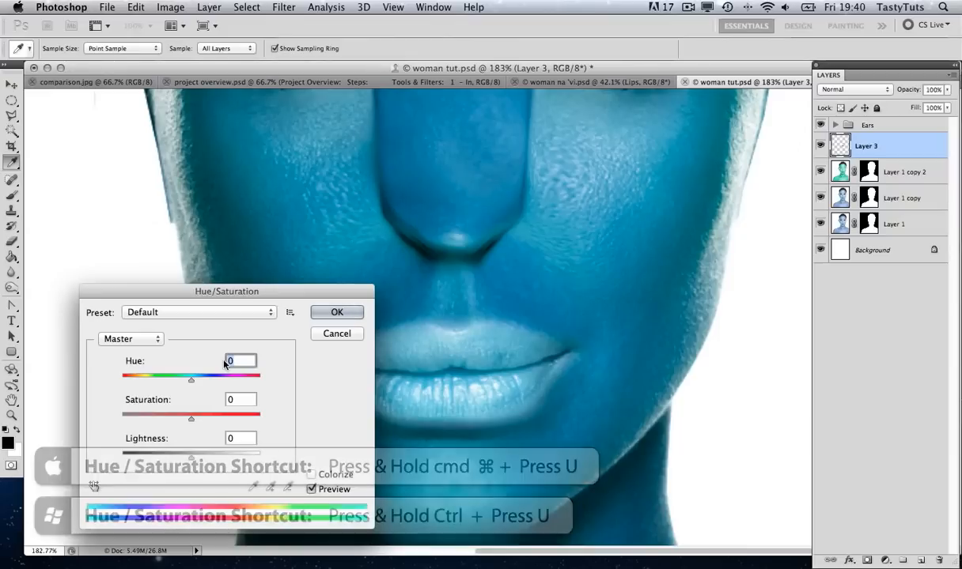
pyautogui.write('58')
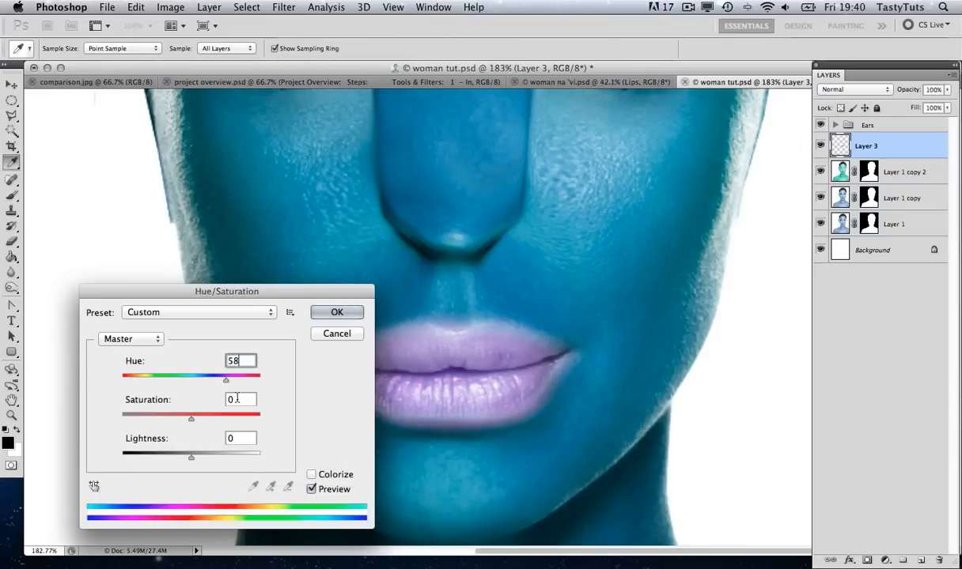
pyautogui.press('Tab')
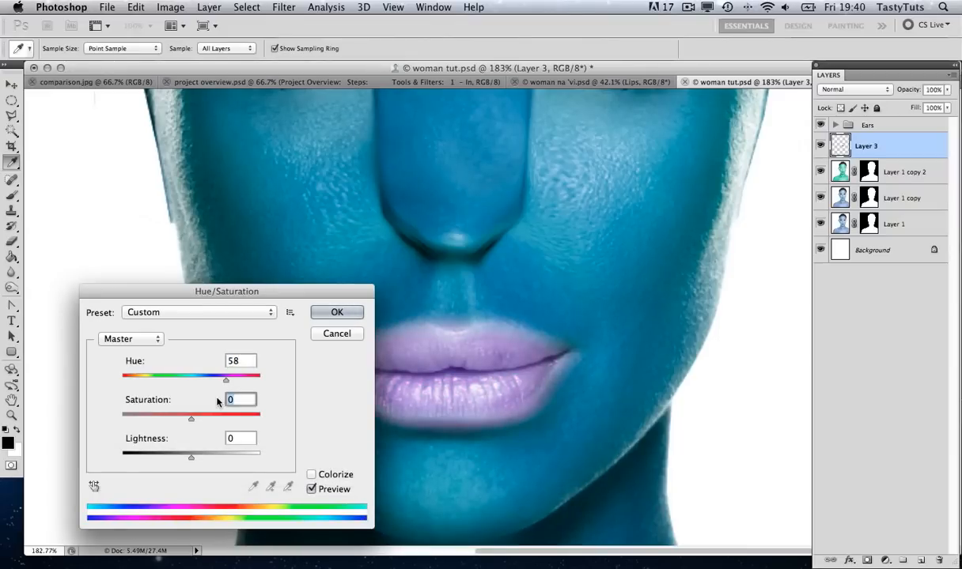
pyautogui.write('28')
pyautogui.press('Tab')
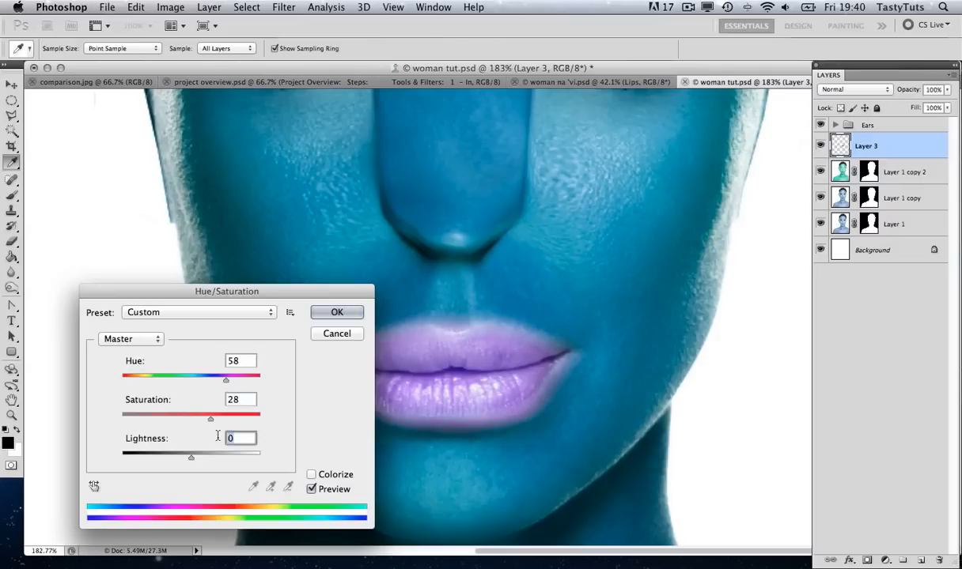
pyautogui.write('-32')
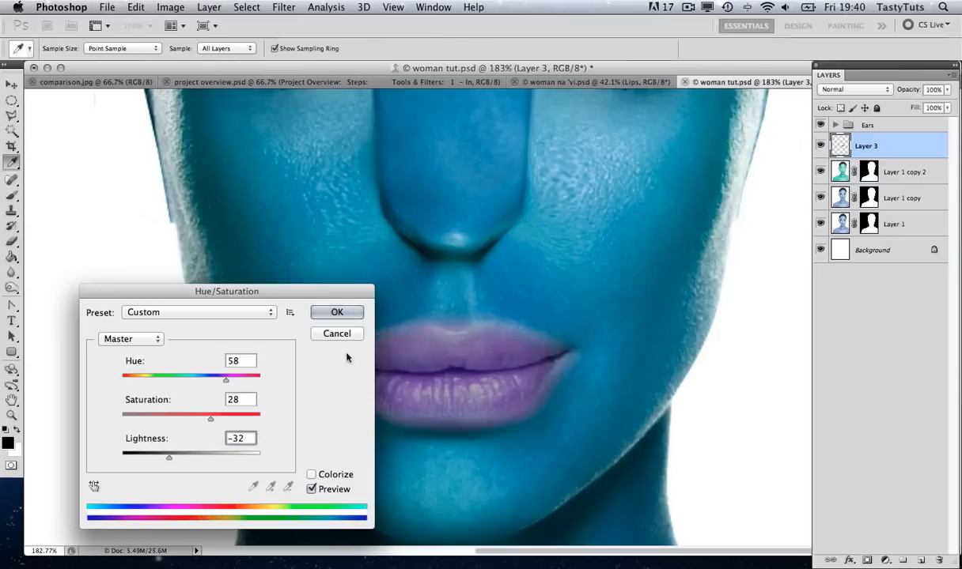
pyautogui.click(336, 314)
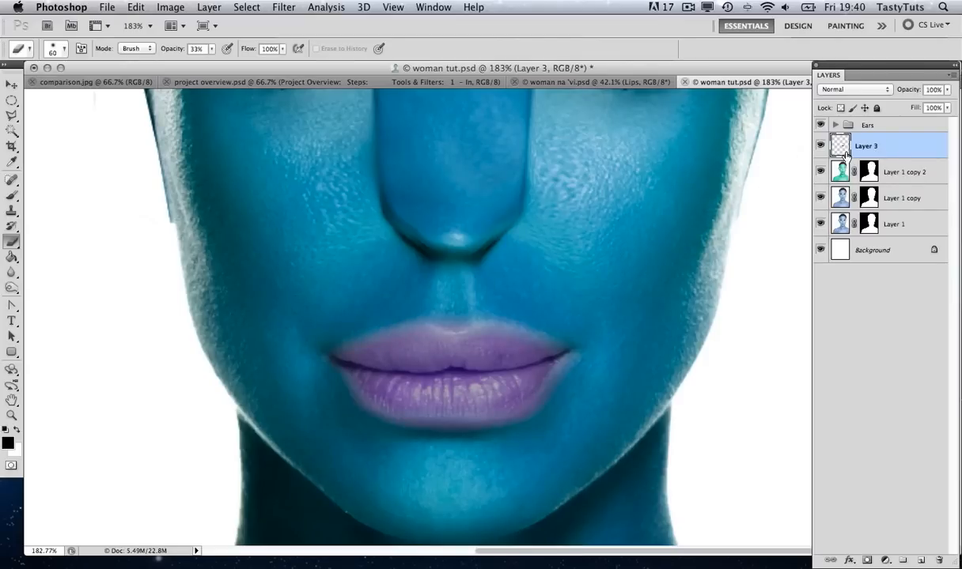
# Step: Duplicate the lips layer, Layer 3, and set the copy's blending mode to Overlay
pyautogui.rightClick(899, 147)
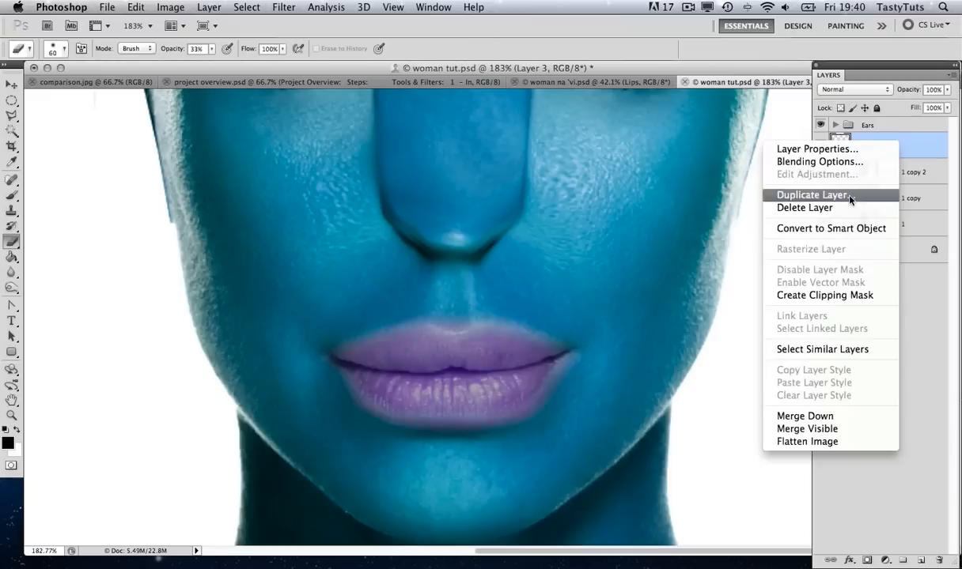
pyautogui.click(807, 193)
pyautogui.click(610, 231)
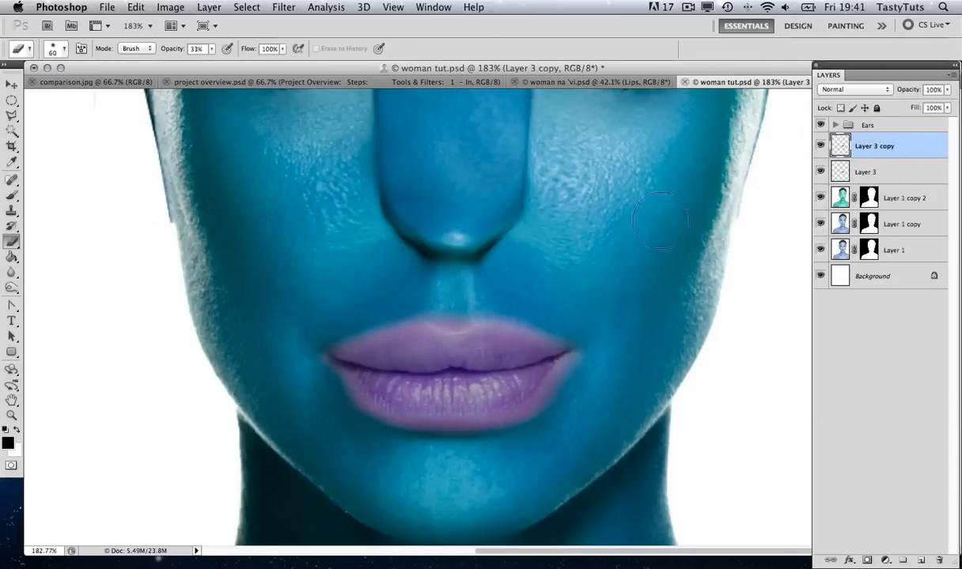
pyautogui.click(854, 92)
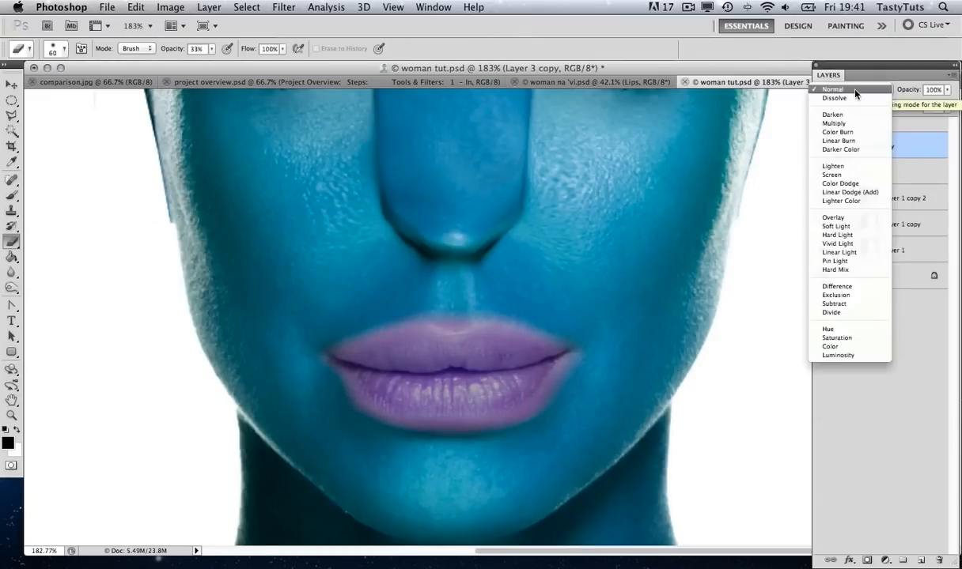
pyautogui.click(846, 217)
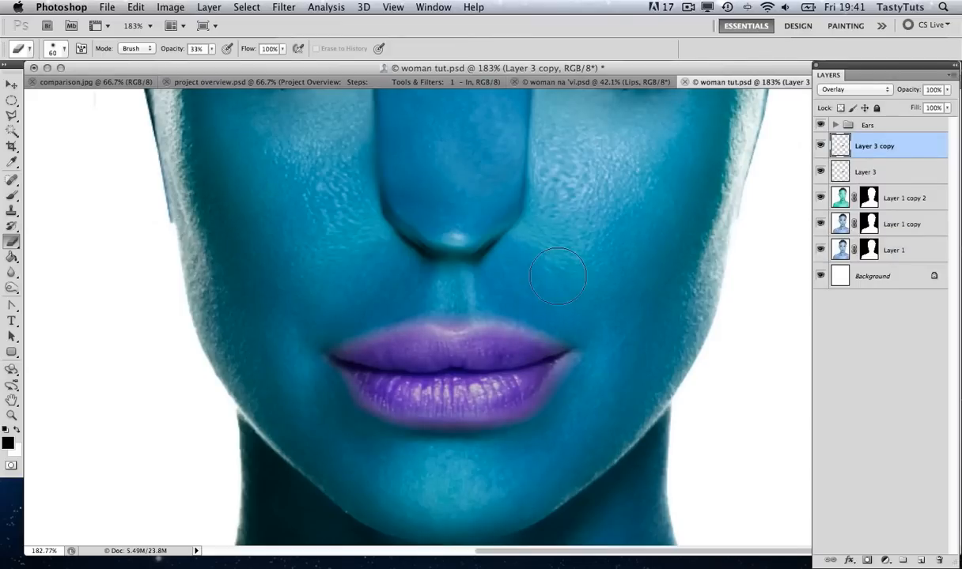
# Step: Shift Layer 3 copy to a vivid pink with Hue/Saturation, using hue +80 and a strongly raised saturation
pyautogui.press('super+u')
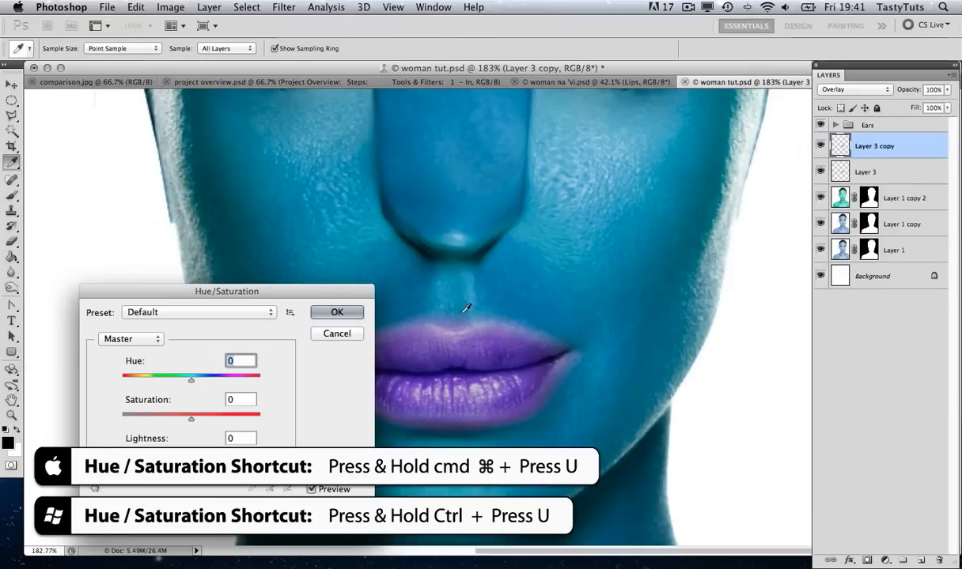
pyautogui.moveTo(189, 381); pyautogui.dragTo(232, 381)
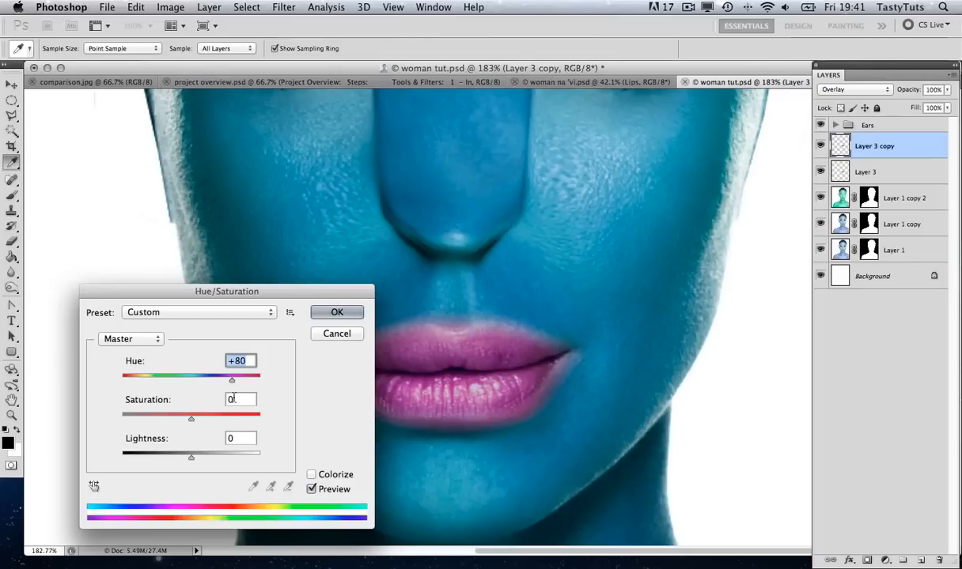
pyautogui.moveTo(190, 419); pyautogui.dragTo(232, 421)
pyautogui.click(334, 313)
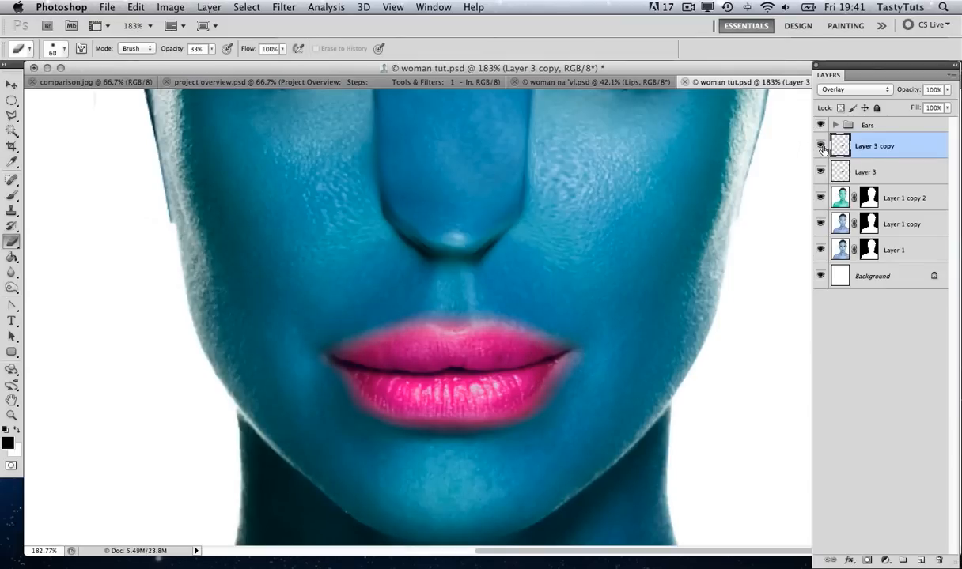
# Step: Lower the opacity of Layer 3 to 20% and of Layer 3 copy to 64%
pyautogui.click(886, 172)
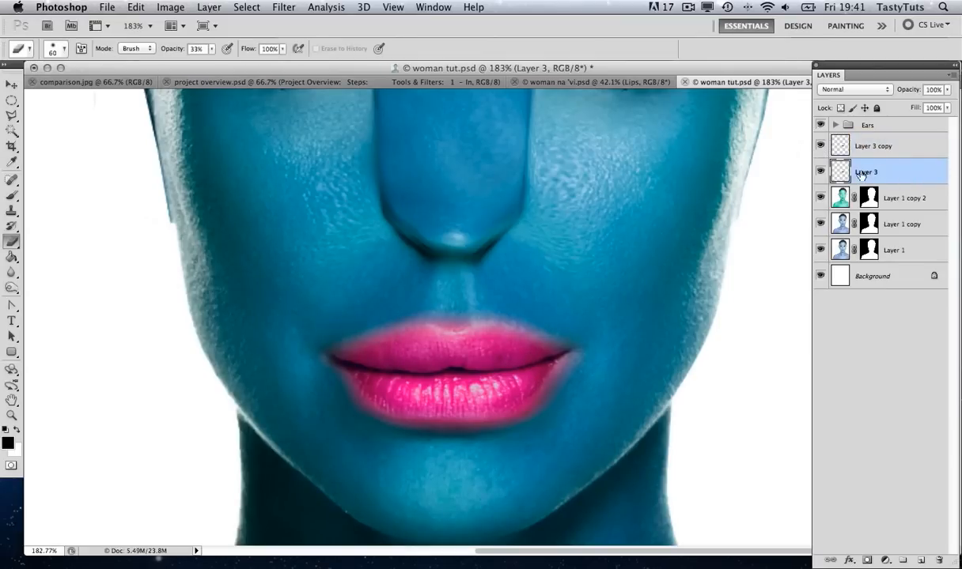
pyautogui.click(948, 91)
pyautogui.moveTo(949, 105); pyautogui.dragTo(900, 106)
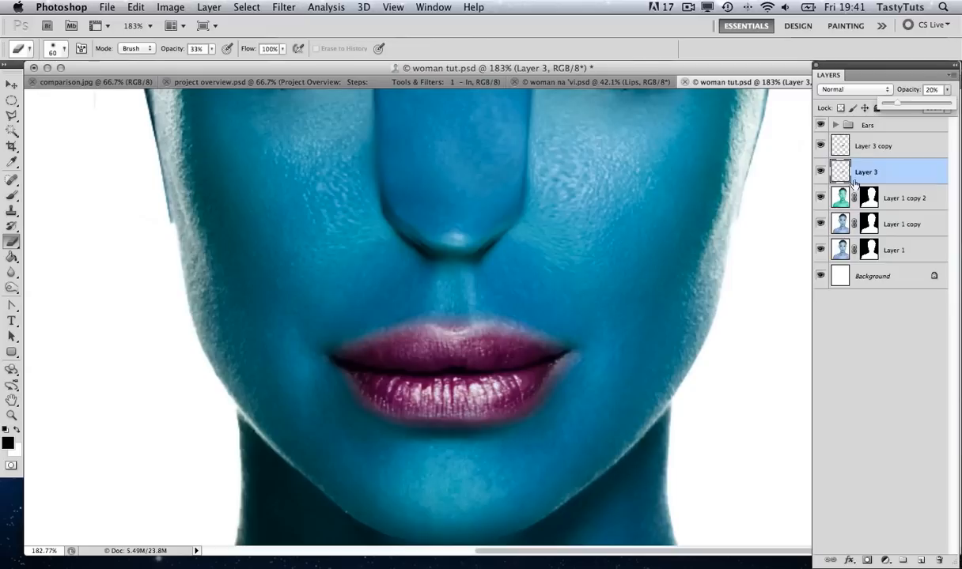
pyautogui.click(878, 147)
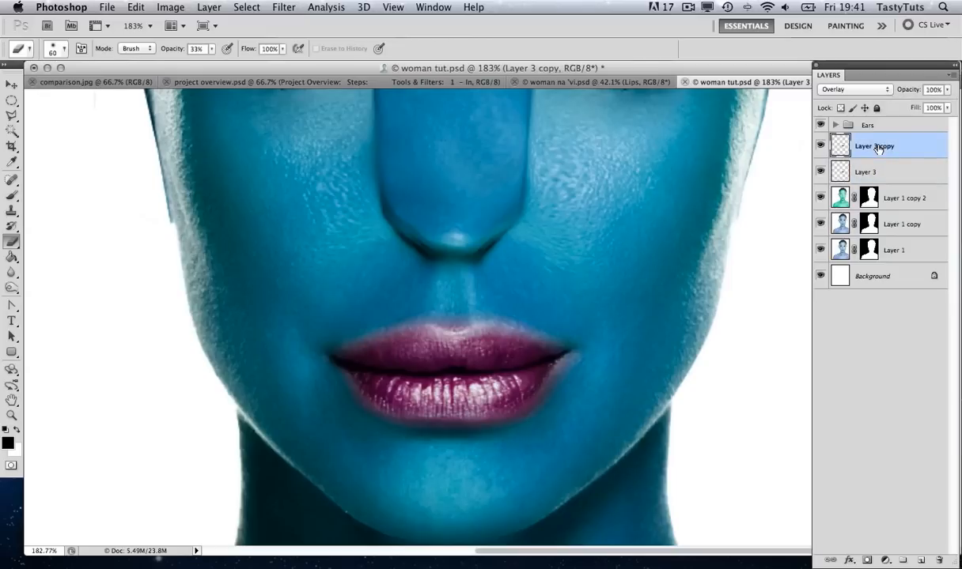
pyautogui.click(947, 92)
pyautogui.moveTo(947, 103); pyautogui.dragTo(930, 107)
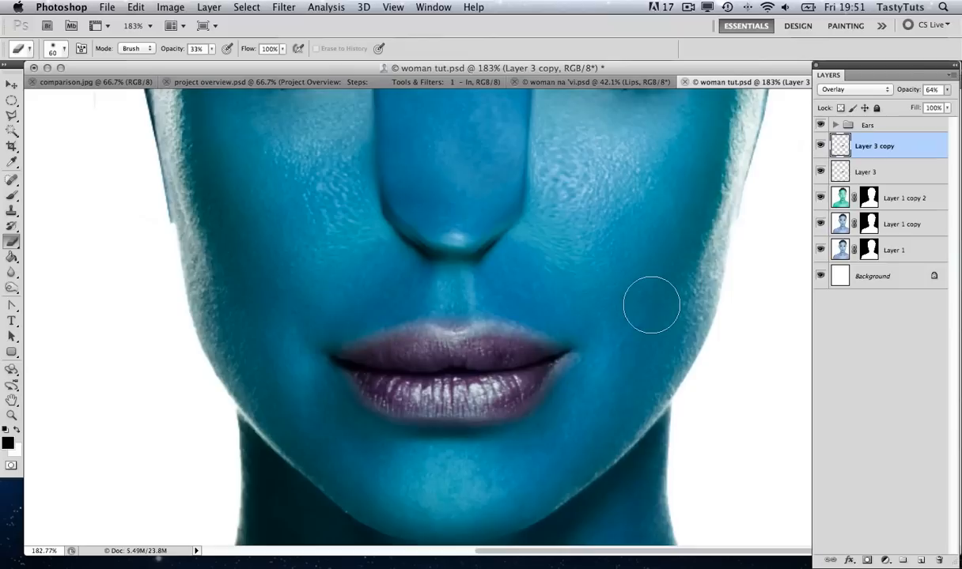
# Step: Fine-tune the lip colour against the whole portrait, with Layer 3 at 17% opacity and Layer 3 copy at 54%
pyautogui.press('z')
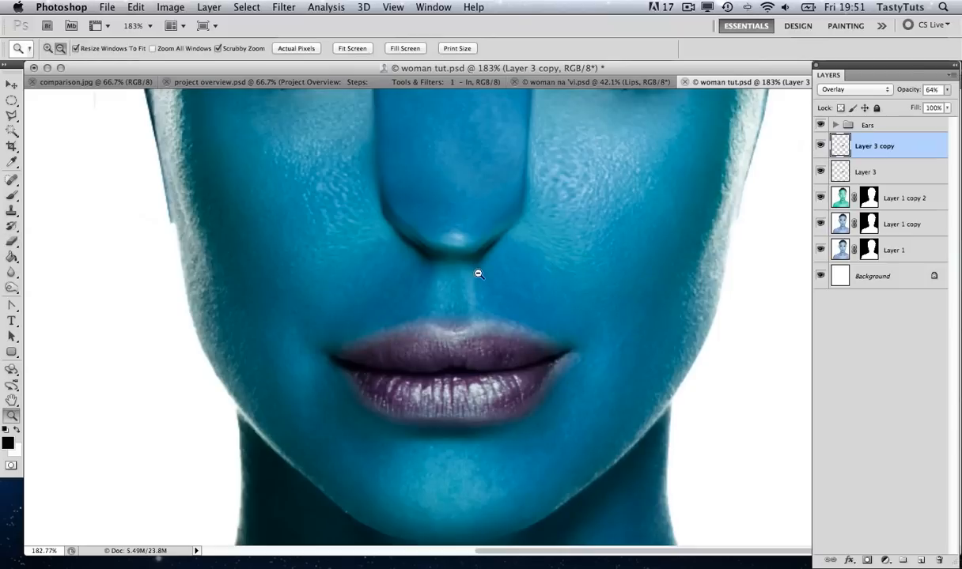
pyautogui.keyDown('alt'); pyautogui.click(475, 273); pyautogui.keyUp('alt')
pyautogui.keyDown('alt'); pyautogui.click(477, 273); pyautogui.keyUp('alt')
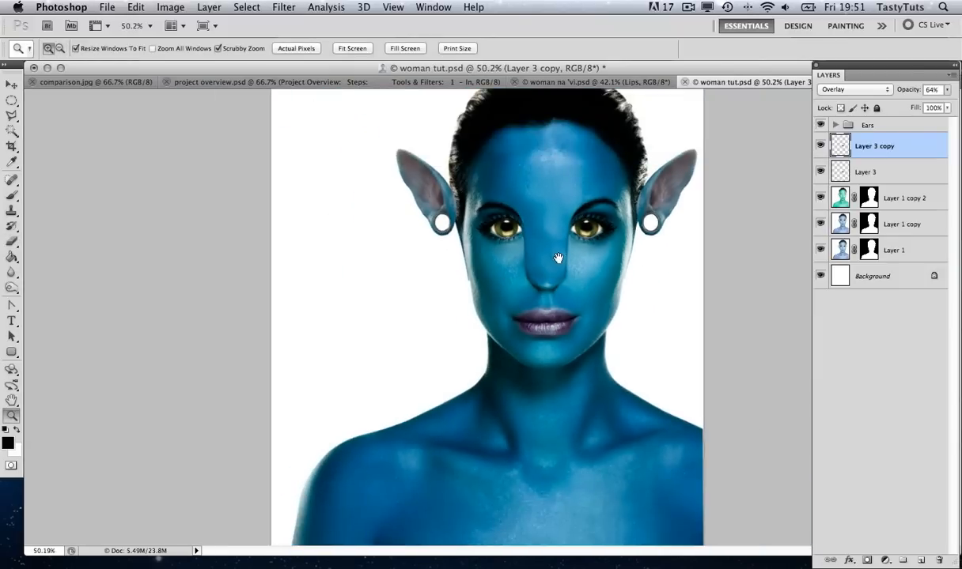
pyautogui.moveTo(510, 260); pyautogui.dragTo(510, 298)
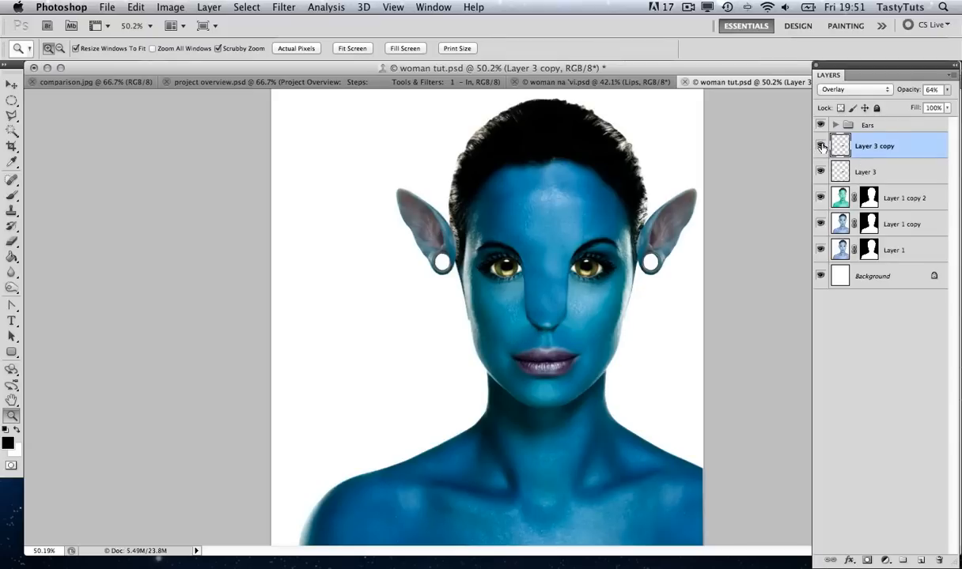
pyautogui.click(946, 90)
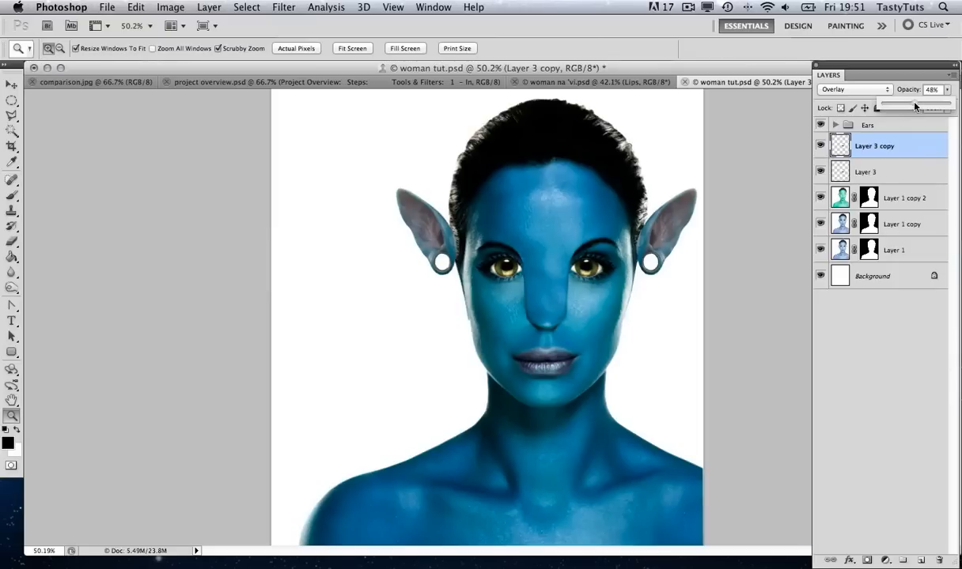
pyautogui.click(913, 164)
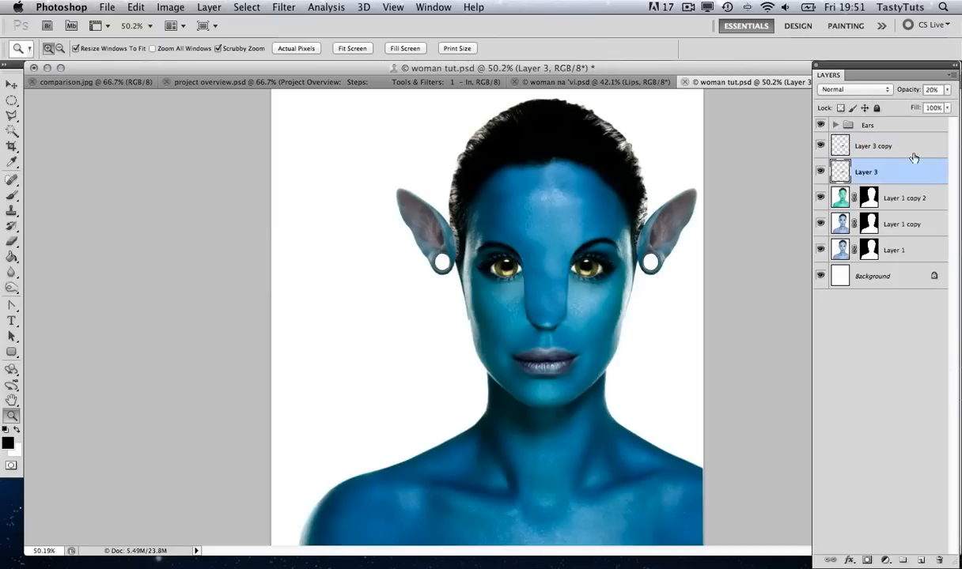
pyautogui.click(947, 90)
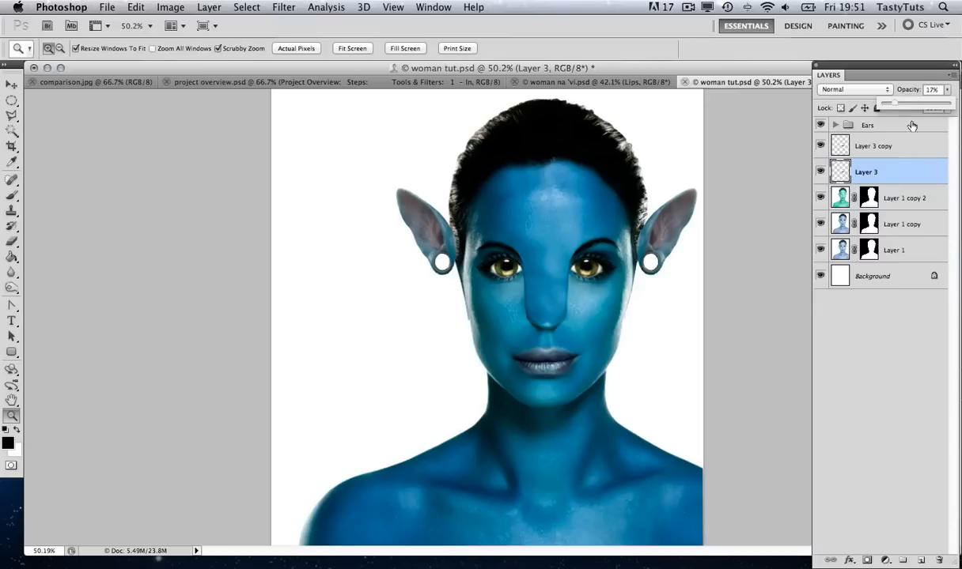
pyautogui.click(878, 146)
pyautogui.click(946, 89)
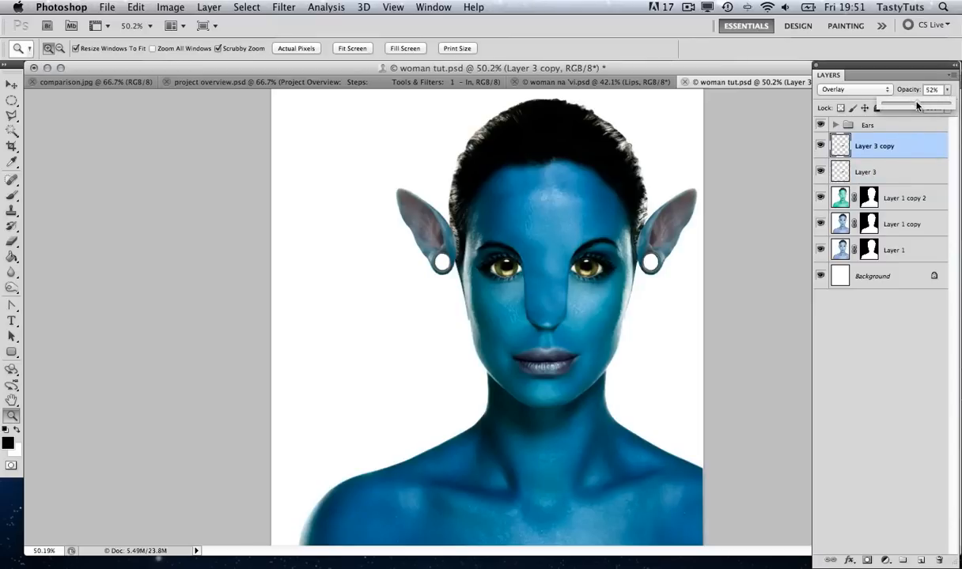
pyautogui.click(923, 147)
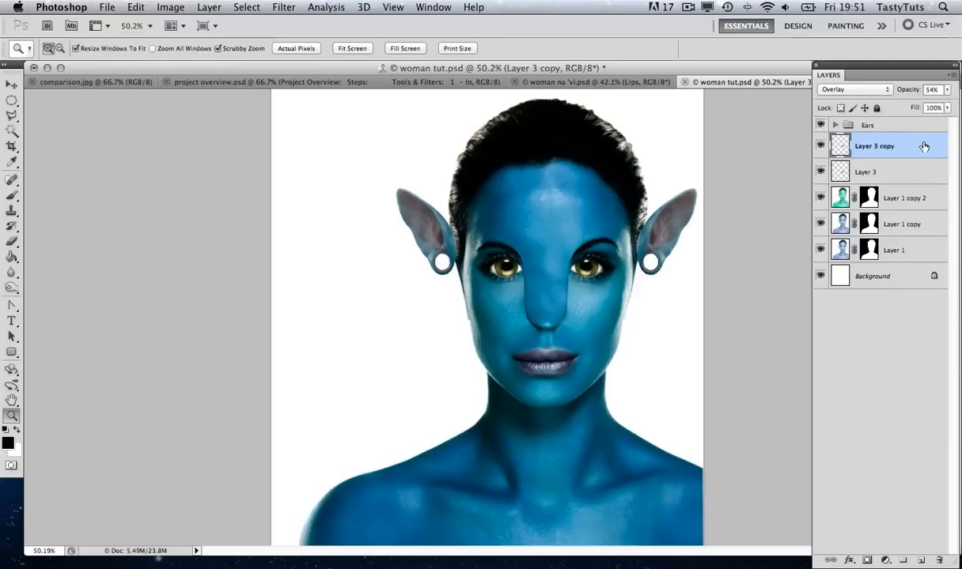
# Step: Group Layer 3 and Layer 3 copy, check the group by toggling its visibility, and name it Lips
pyautogui.press('v')
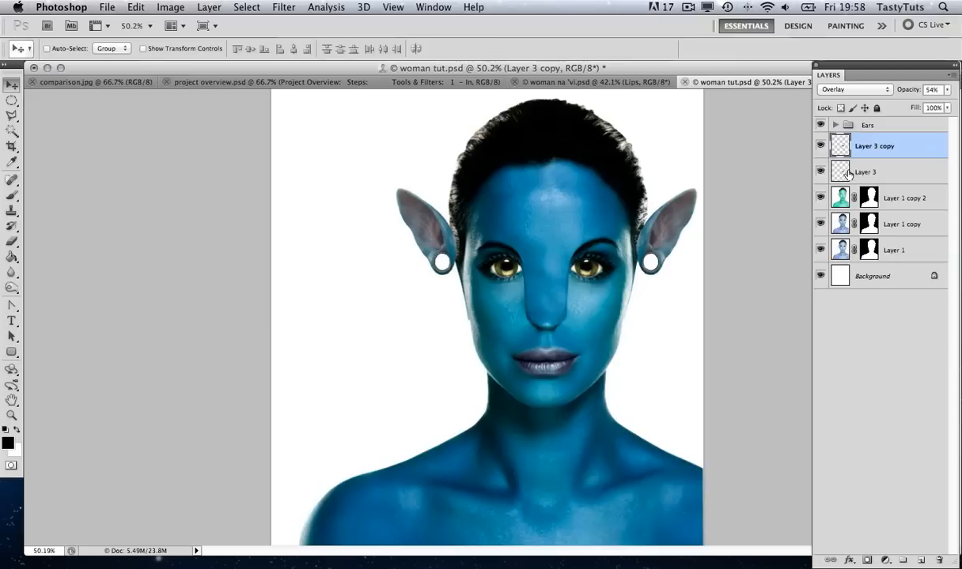
pyautogui.click(890, 171)
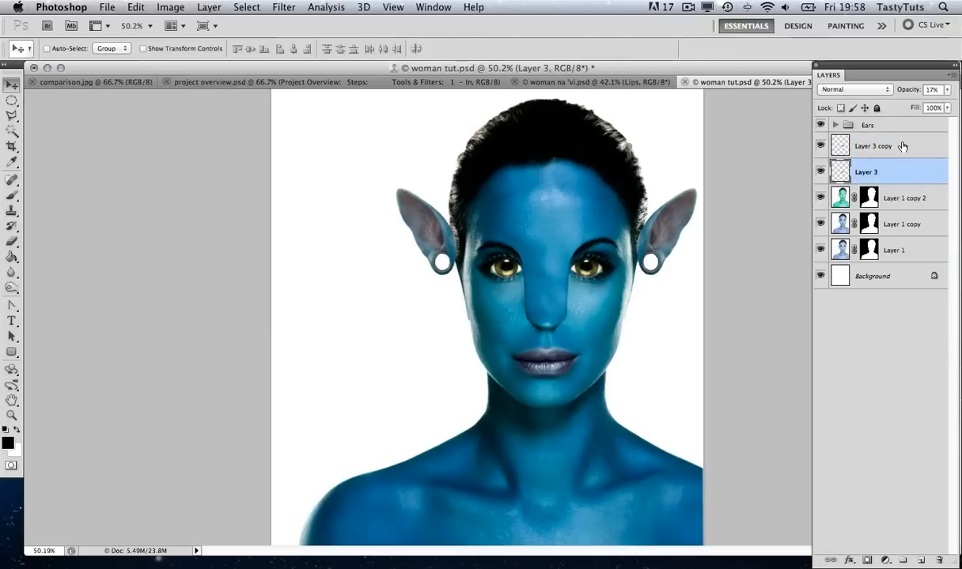
pyautogui.click(902, 147)
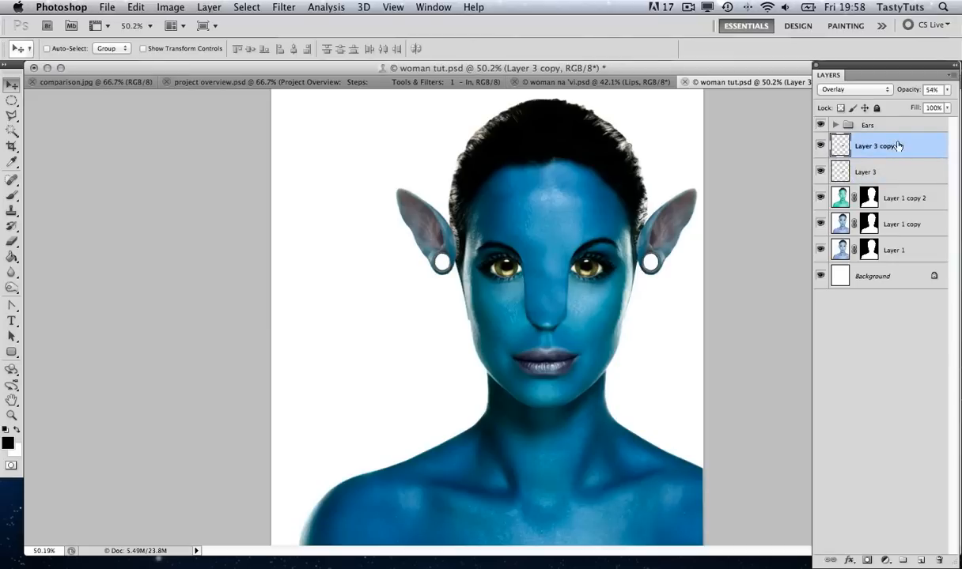
pyautogui.keyDown('shift'); pyautogui.click(893, 174); pyautogui.keyUp('shift')
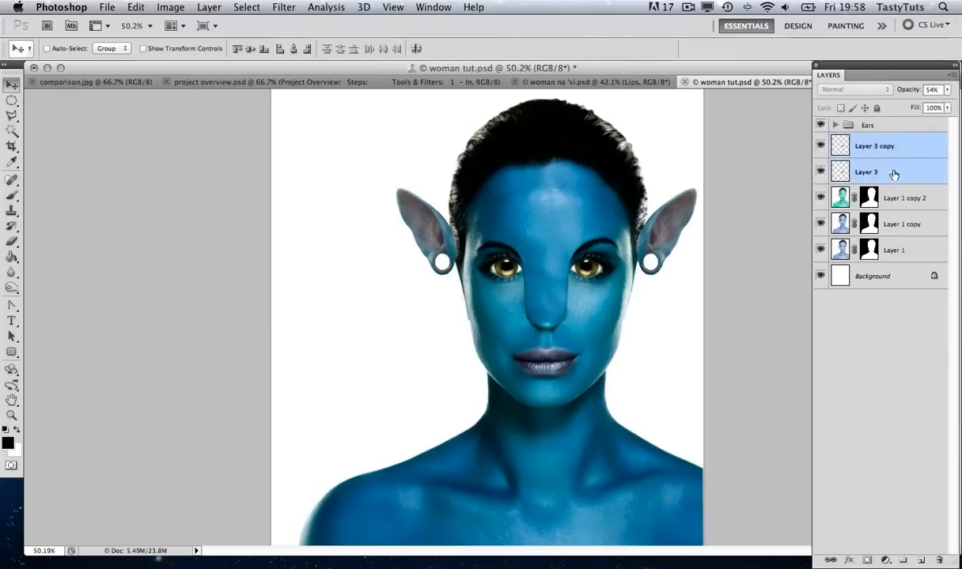
pyautogui.hotkey('ctrl', 'g')
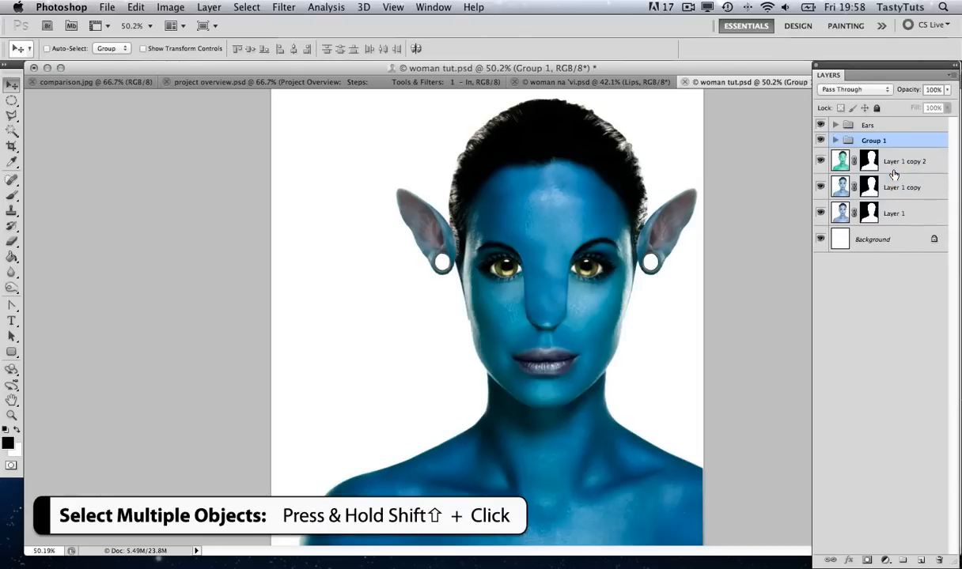
pyautogui.click(821, 141)
pyautogui.click(821, 141)
pyautogui.doubleClick(873, 140)
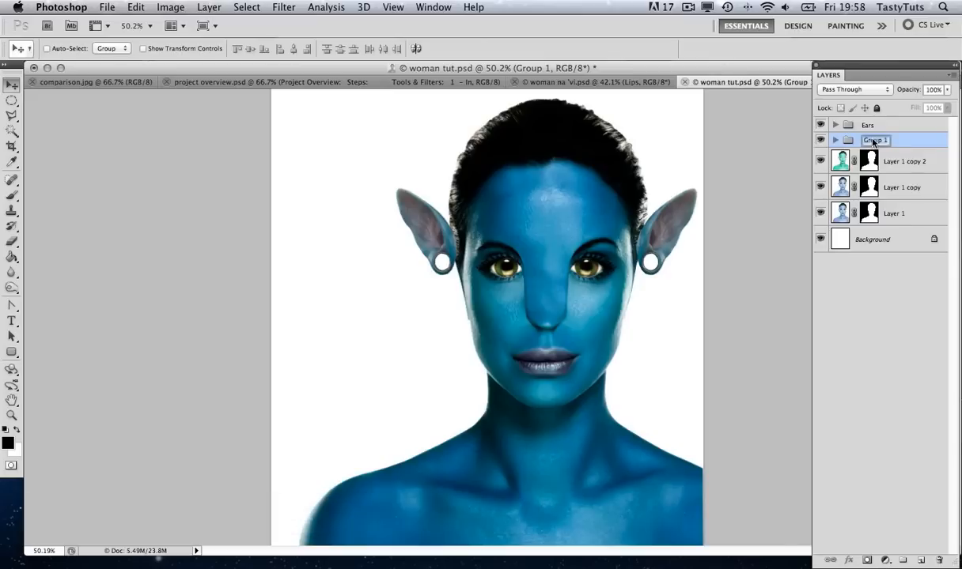
pyautogui.write('Lips')
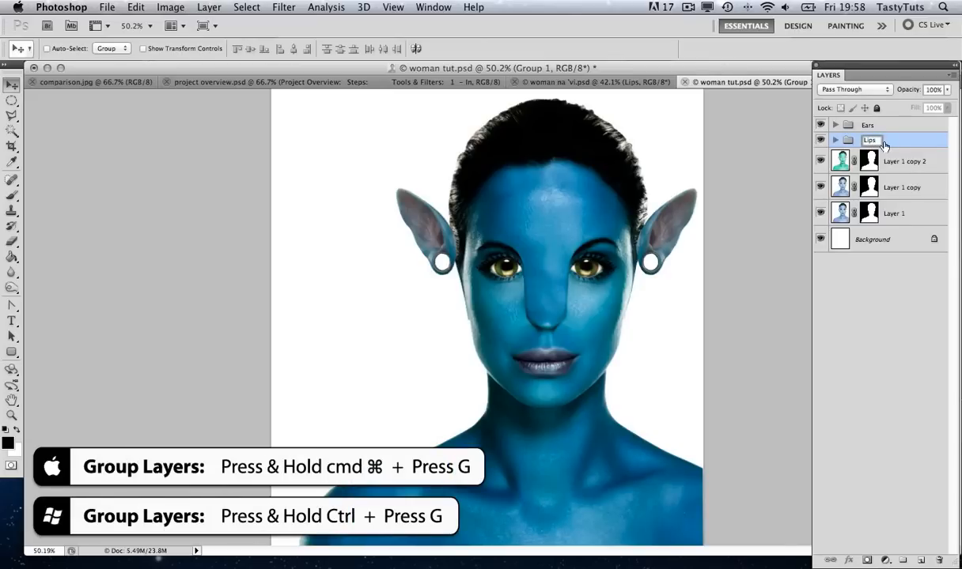
pyautogui.press('Return')
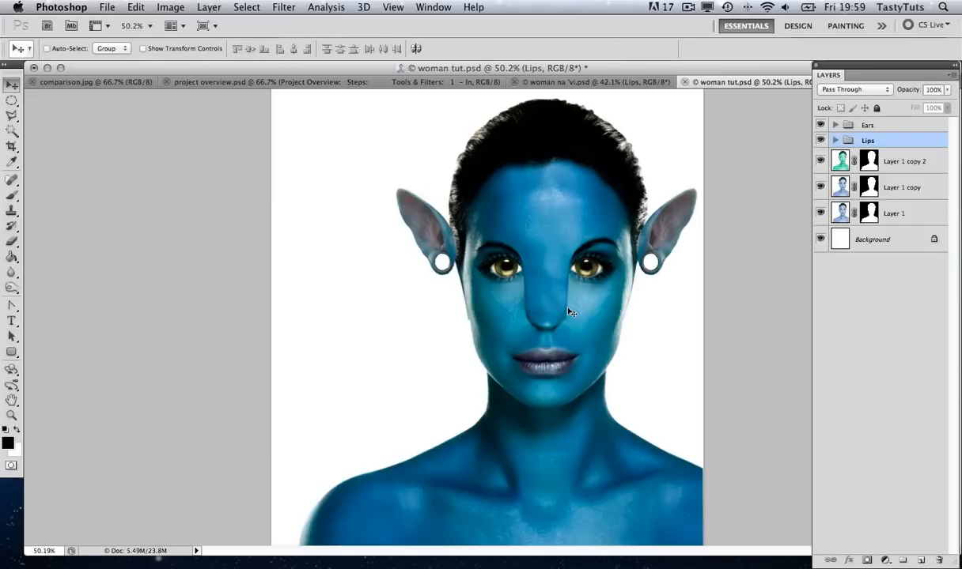
# Step: Outline the lower part of the nose, along its sides and around the tip, with the Polygonal Lasso
pyautogui.press('z')
pyautogui.moveTo(564, 318); pyautogui.dragTo(631, 415)
pyautogui.moveTo(694, 303); pyautogui.dragTo(573, 333)
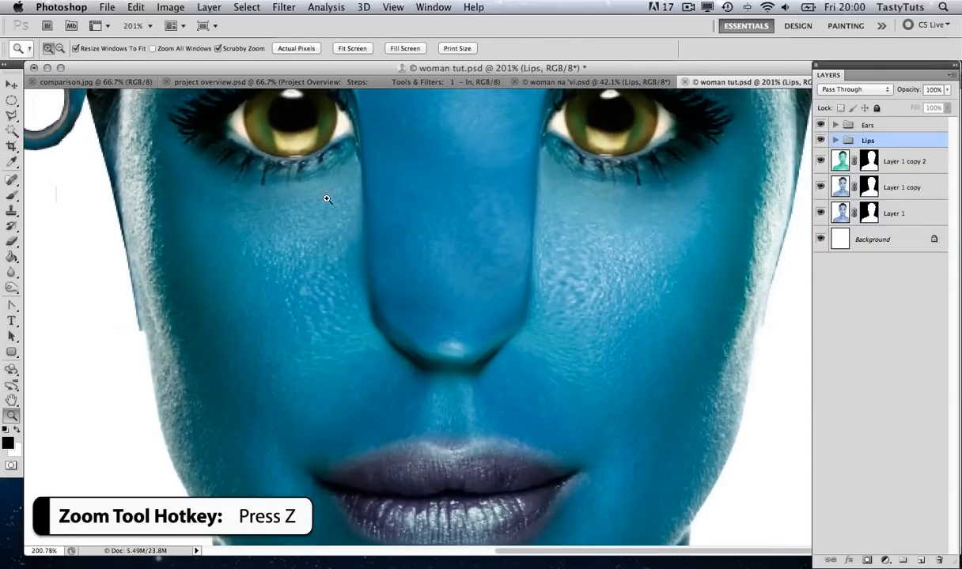
pyautogui.click(10, 117)
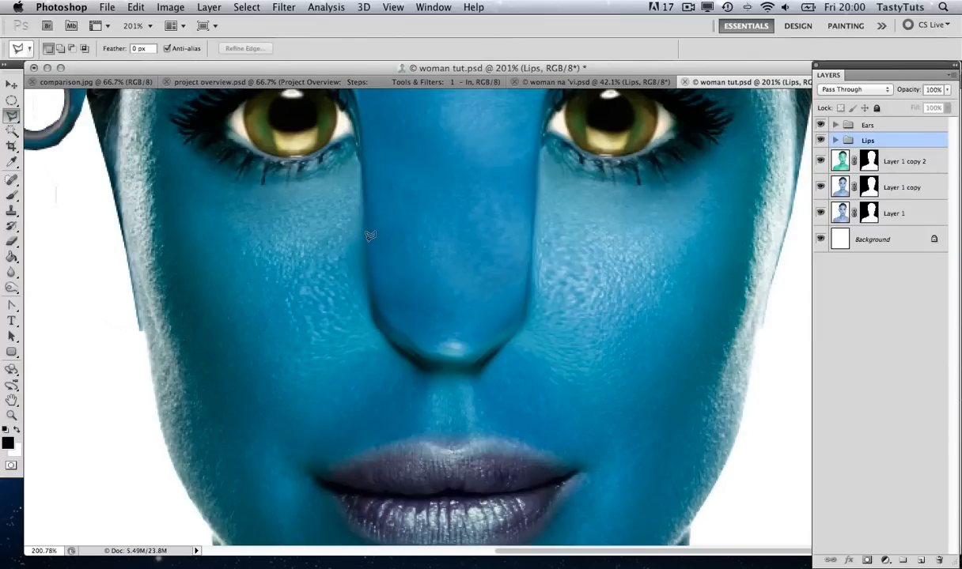
pyautogui.moveTo(368, 239)
pyautogui.mouseDown()
pyautogui.moveTo(380, 325)
pyautogui.moveTo(423, 362)
pyautogui.moveTo(475, 361)
pyautogui.mouseUp()
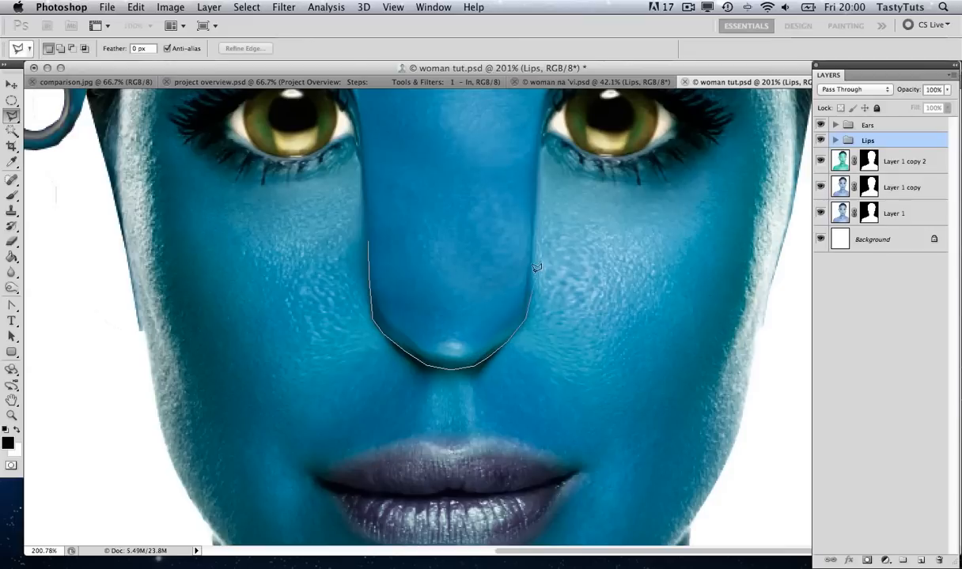
pyautogui.moveTo(535, 269); pyautogui.dragTo(534, 178)
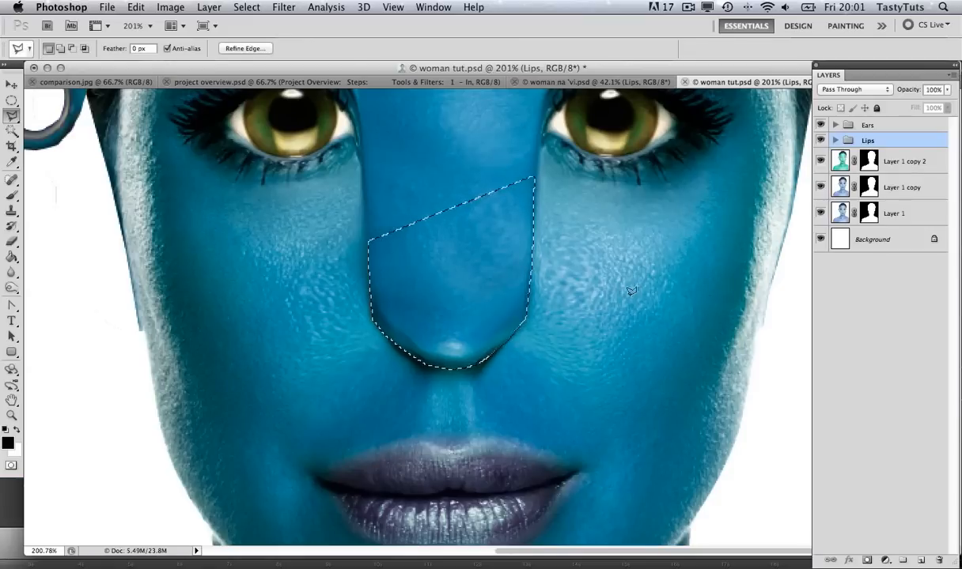
# Step: Create a new layer named Layer 4 above the Lips group for the nose shading
pyautogui.click(12, 195)
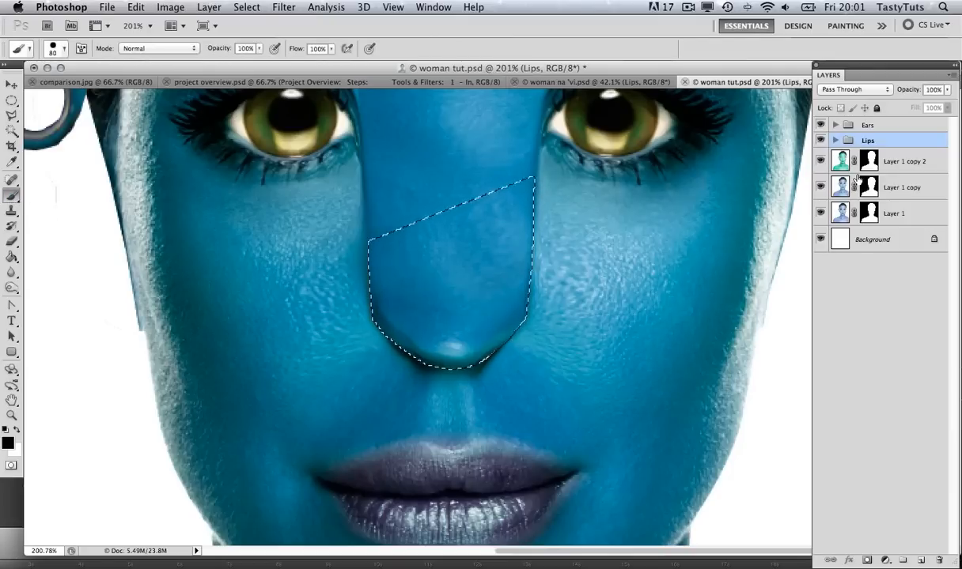
pyautogui.press('super+shift+n')
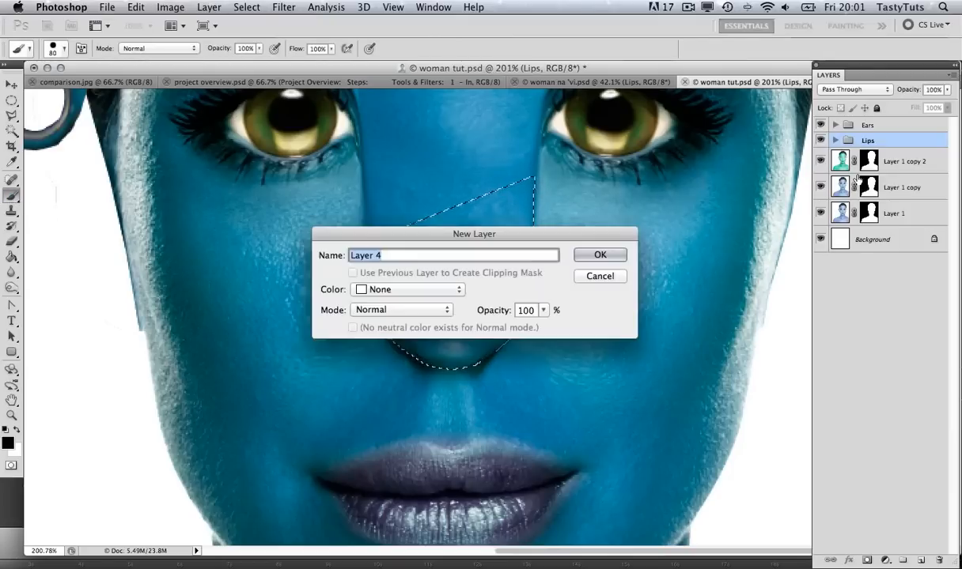
pyautogui.click(594, 261)
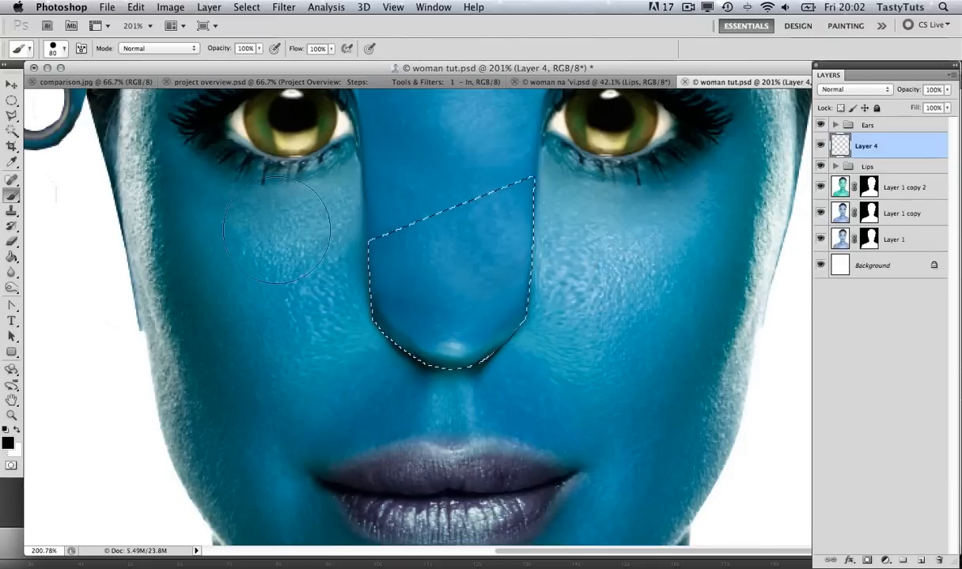
# Step: Set the brush to 45 px and 37% opacity, and sample a dark purple from the lips as its colour
pyautogui.press('[')
pyautogui.press('[')
pyautogui.press('[')
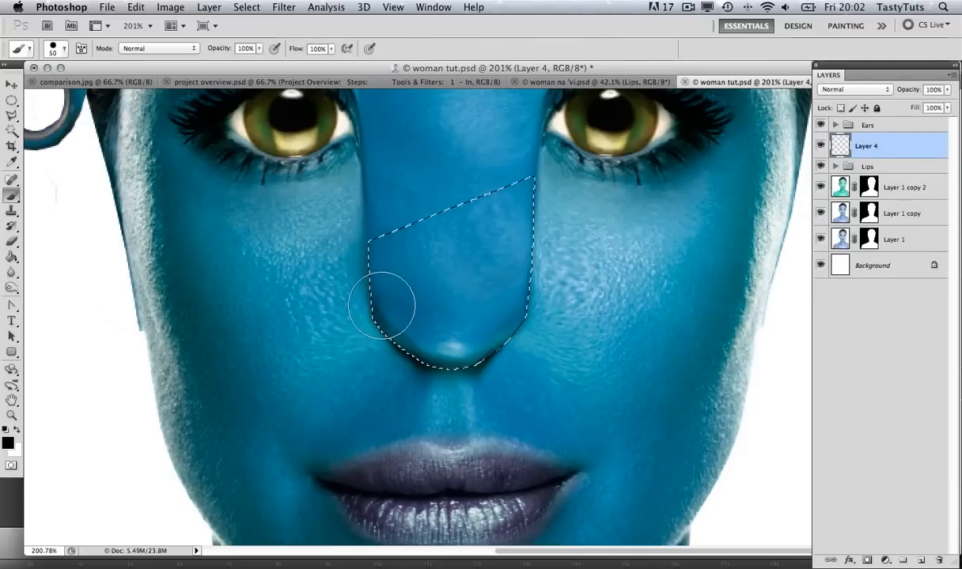
pyautogui.press('[')
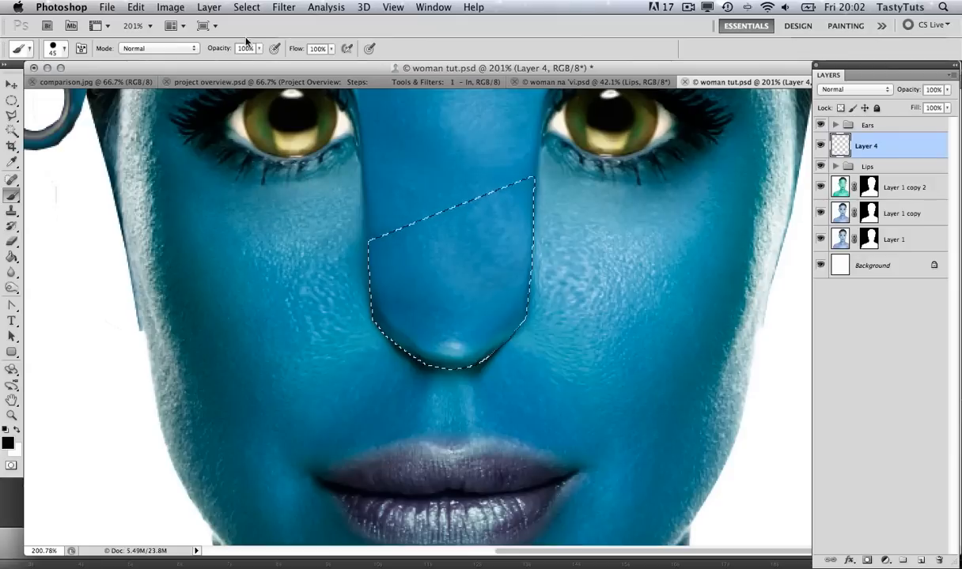
pyautogui.moveTo(258, 48); pyautogui.dragTo(220, 62)
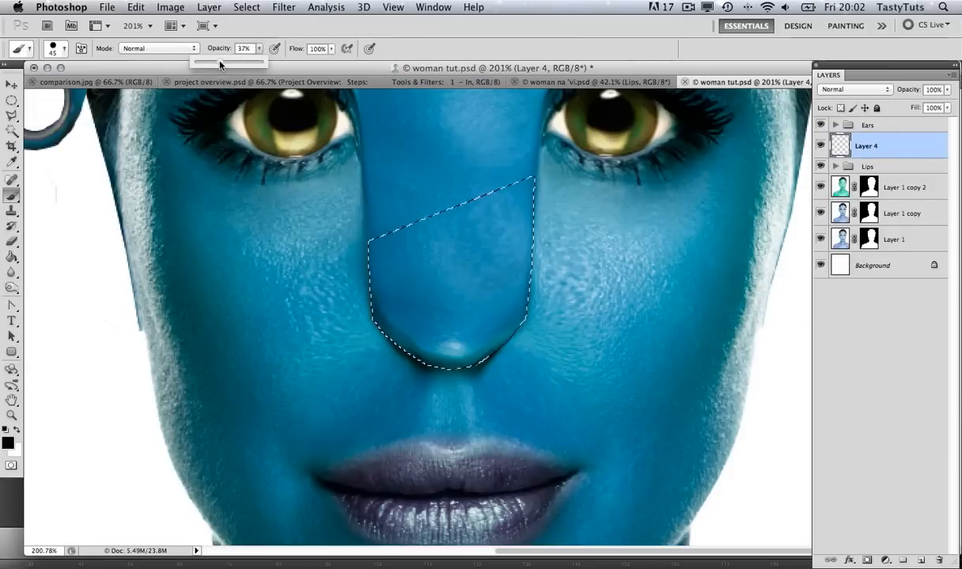
pyautogui.click(12, 158)
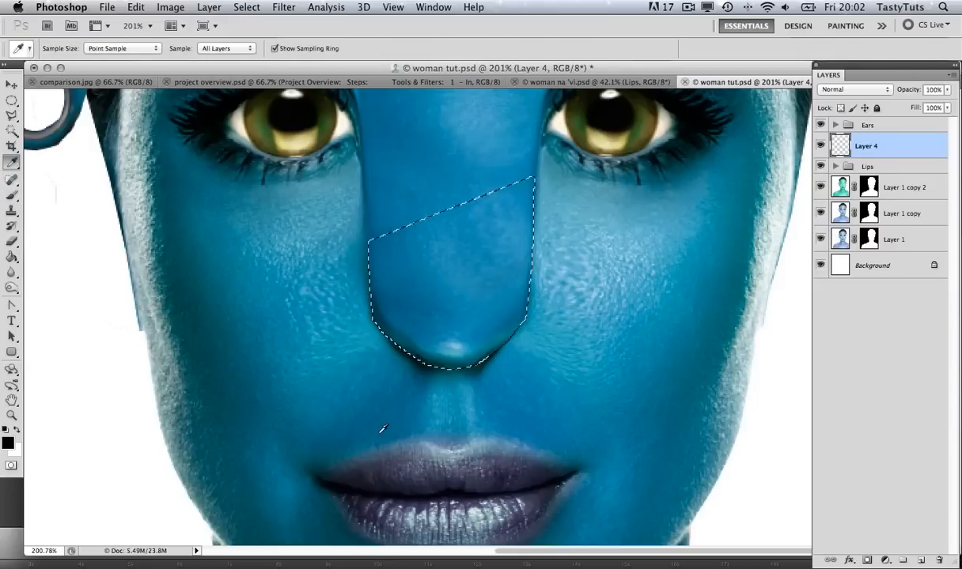
pyautogui.click(356, 478)
pyautogui.click(13, 197)
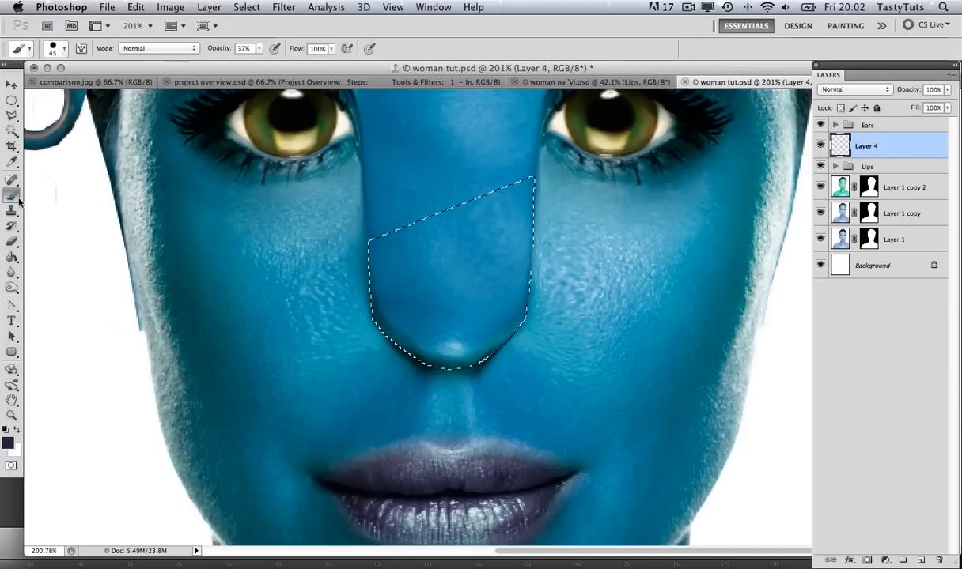
# Step: Paint the dark purple along the lower edge of the selected nose with a soft brush at 0% hardness, and deselect
pyautogui.moveTo(397, 344)
pyautogui.mouseDown()
pyautogui.moveTo(382, 306)
pyautogui.moveTo(378, 333)
pyautogui.mouseUp()
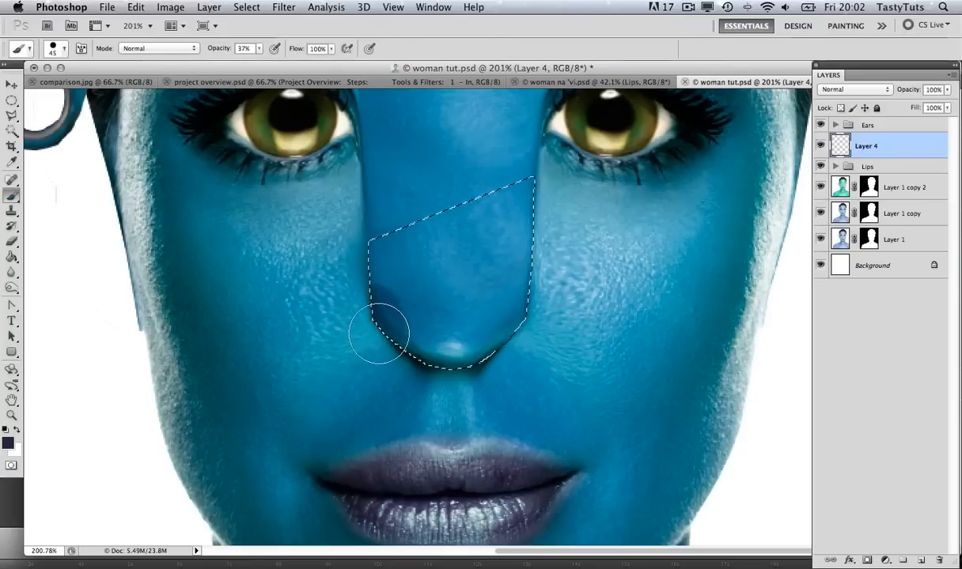
pyautogui.press('super+z')
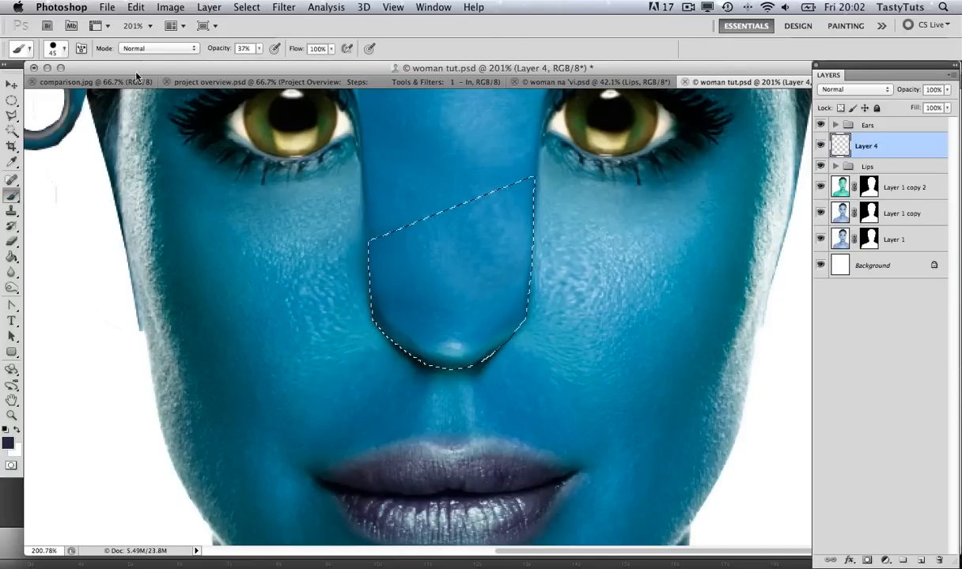
pyautogui.click(57, 49)
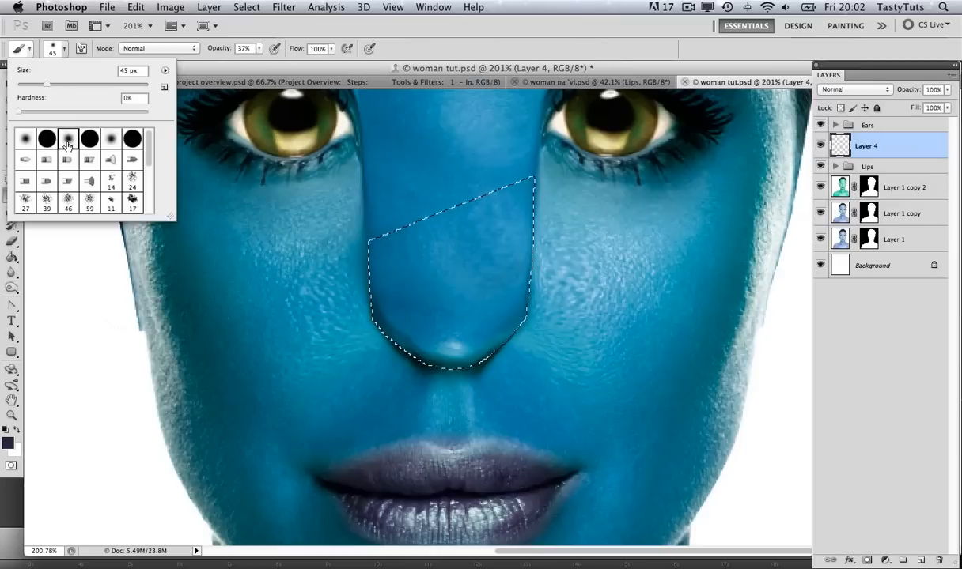
pyautogui.click(376, 322)
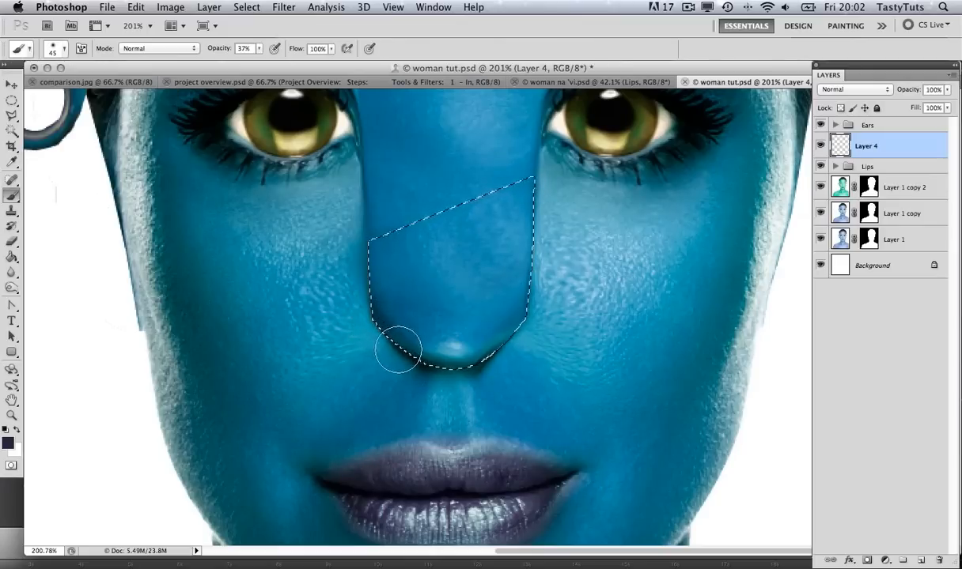
pyautogui.moveTo(398, 350)
pyautogui.mouseDown()
pyautogui.moveTo(434, 367)
pyautogui.moveTo(479, 372)
pyautogui.moveTo(514, 346)
pyautogui.moveTo(538, 291)
pyautogui.moveTo(517, 339)
pyautogui.moveTo(479, 371)
pyautogui.moveTo(428, 374)
pyautogui.moveTo(376, 356)
pyautogui.moveTo(348, 284)
pyautogui.moveTo(371, 341)
pyautogui.moveTo(424, 375)
pyautogui.moveTo(385, 357)
pyautogui.moveTo(440, 378)
pyautogui.moveTo(499, 373)
pyautogui.moveTo(428, 377)
pyautogui.moveTo(374, 359)
pyautogui.moveTo(368, 344)
pyautogui.moveTo(455, 375)
pyautogui.moveTo(507, 366)
pyautogui.moveTo(546, 310)
pyautogui.moveTo(513, 352)
pyautogui.moveTo(463, 385)
pyautogui.moveTo(415, 395)
pyautogui.moveTo(372, 324)
pyautogui.moveTo(399, 359)
pyautogui.moveTo(442, 375)
pyautogui.moveTo(500, 375)
pyautogui.moveTo(554, 331)
pyautogui.moveTo(556, 266)
pyautogui.moveTo(523, 348)
pyautogui.mouseUp()
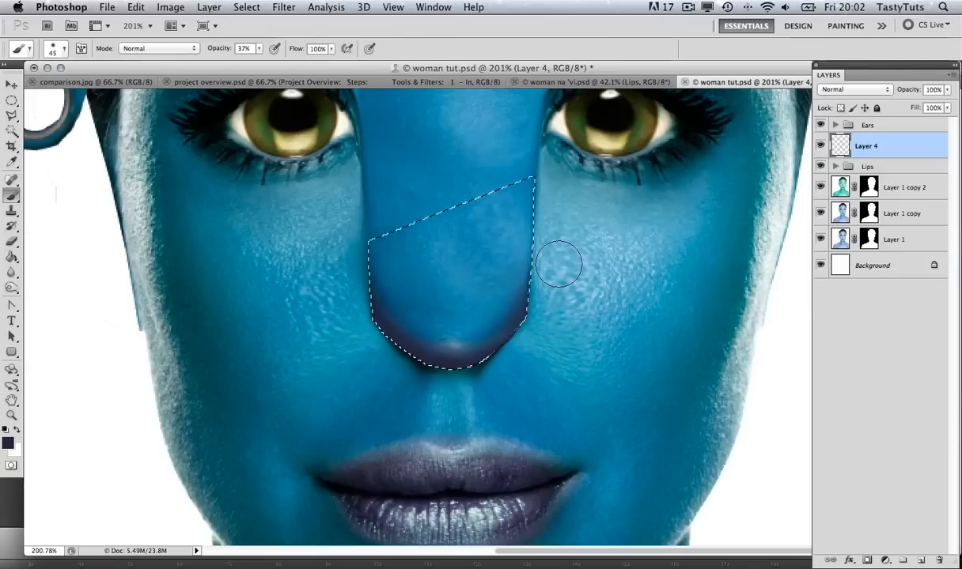
pyautogui.press('super+d')
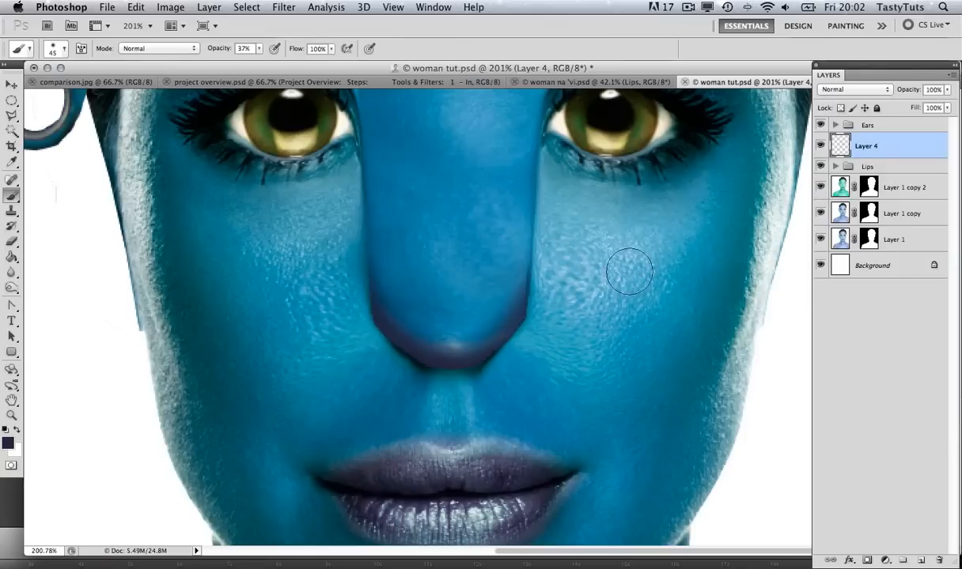
# Step: Set Layer 4 to the Multiply blend mode and nudge the nose shading slightly downwards
pyautogui.click(864, 92)
pyautogui.click(834, 124)
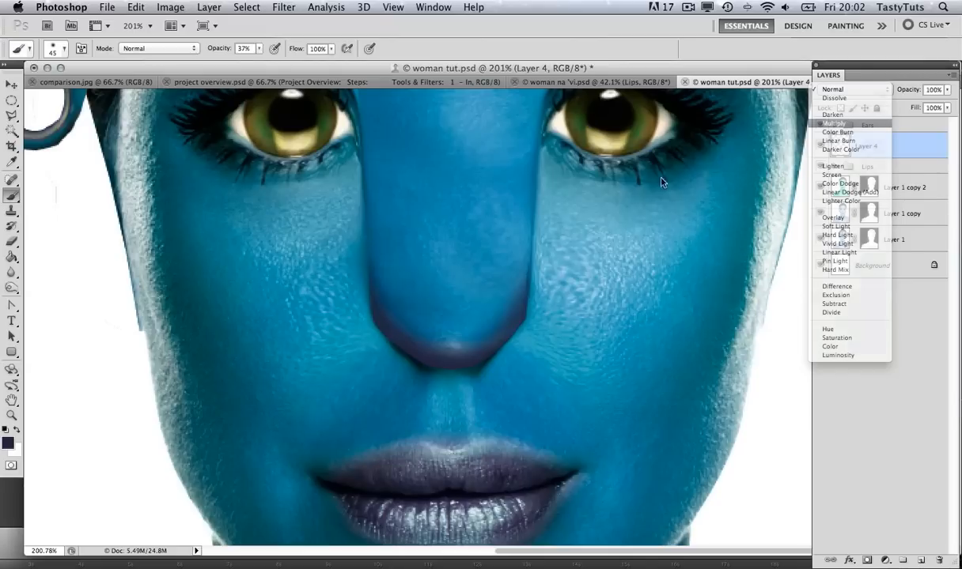
pyautogui.press('v')
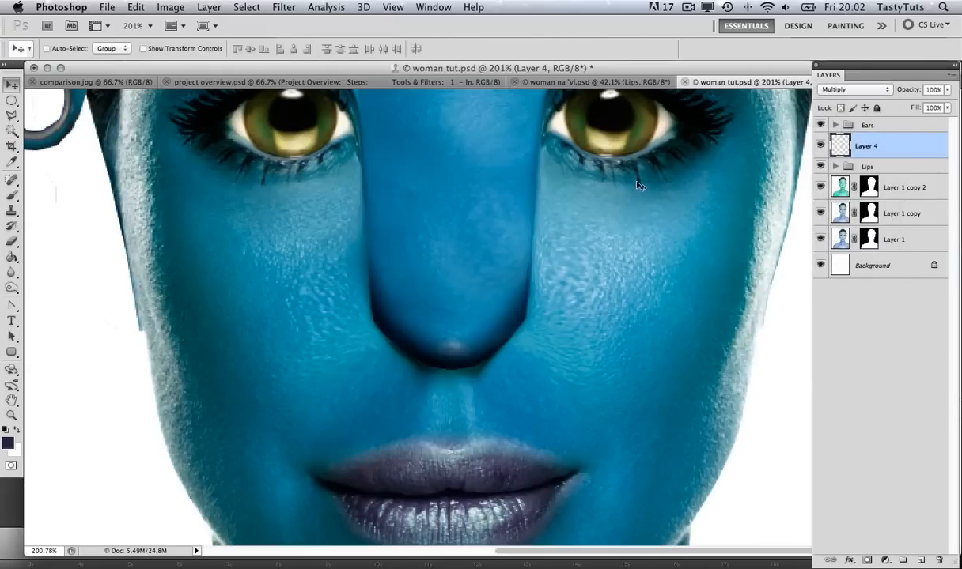
pyautogui.moveTo(637, 182); pyautogui.dragTo(639, 186)
pyautogui.press('Down')
pyautogui.press('Down')
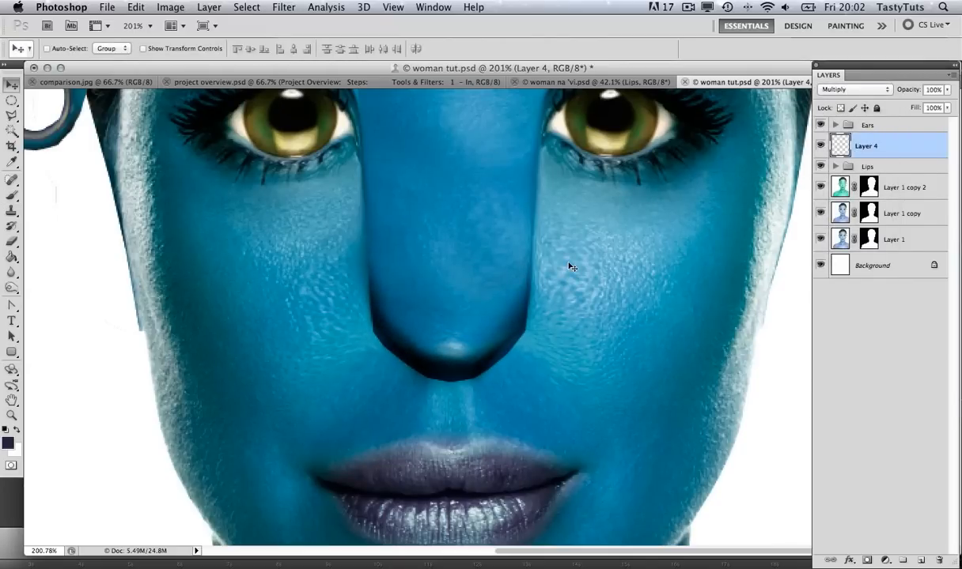
# Step: Soften the edges of the shading around the nose tip with a 35 px eraser at 33% opacity
pyautogui.press('e')
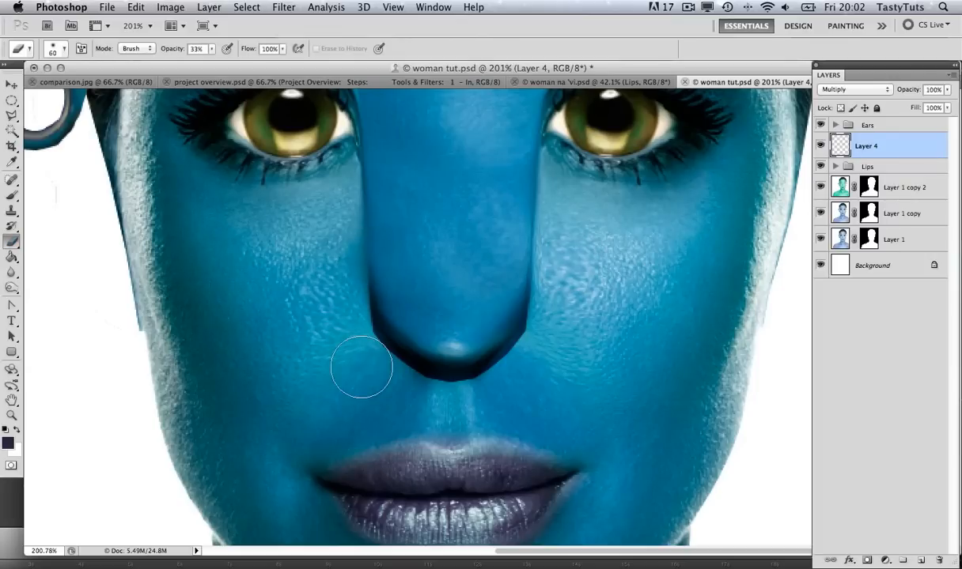
pyautogui.press('[')
pyautogui.press('[')
pyautogui.press('[')
pyautogui.press('[')
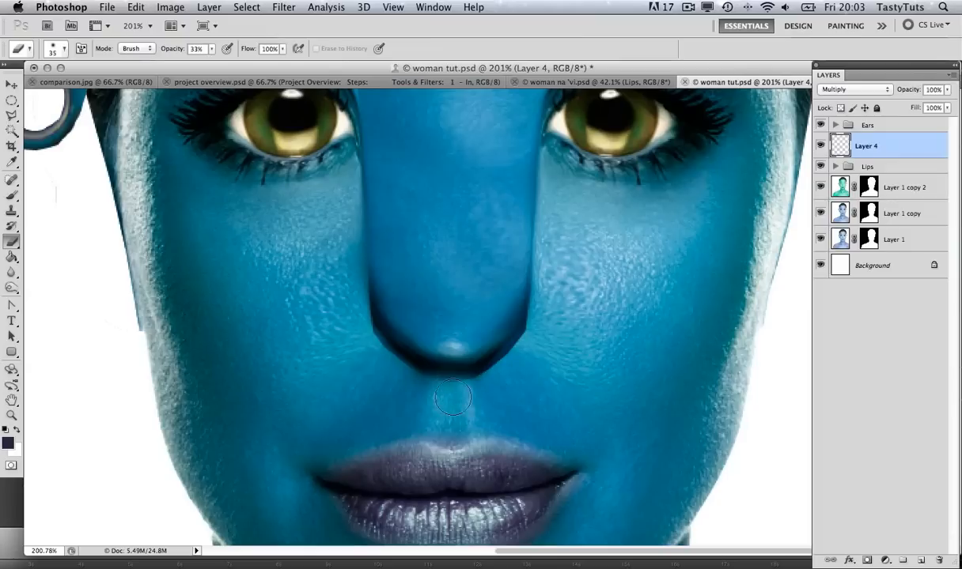
pyautogui.moveTo(454, 397)
pyautogui.mouseDown()
pyautogui.moveTo(498, 383)
pyautogui.moveTo(443, 396)
pyautogui.moveTo(494, 390)
pyautogui.moveTo(532, 350)
pyautogui.moveTo(489, 392)
pyautogui.moveTo(525, 355)
pyautogui.mouseUp()
pyautogui.moveTo(544, 310)
pyautogui.mouseDown()
pyautogui.moveTo(523, 302)
pyautogui.moveTo(510, 326)
pyautogui.mouseUp()
pyautogui.moveTo(398, 384); pyautogui.dragTo(420, 389)
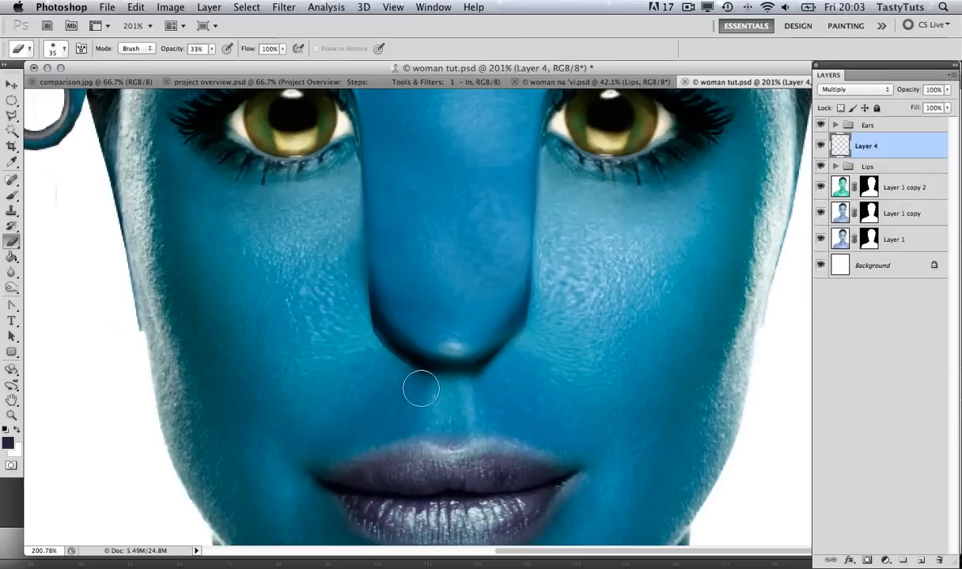
pyautogui.press('v')
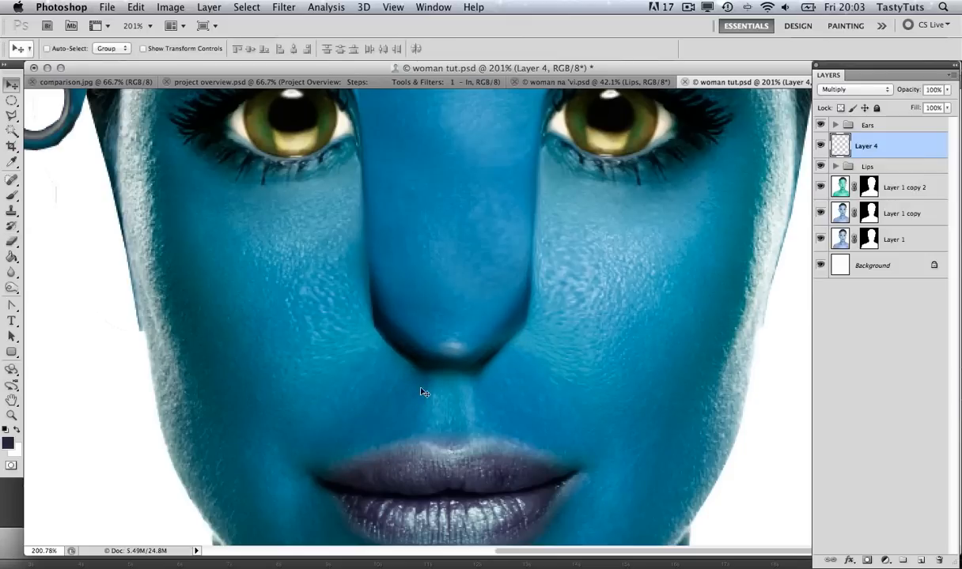
# Step: Check the nose shading against the whole face, and duplicate Layer 4
pyautogui.press('z')
pyautogui.scroll(-5, 504, 301)
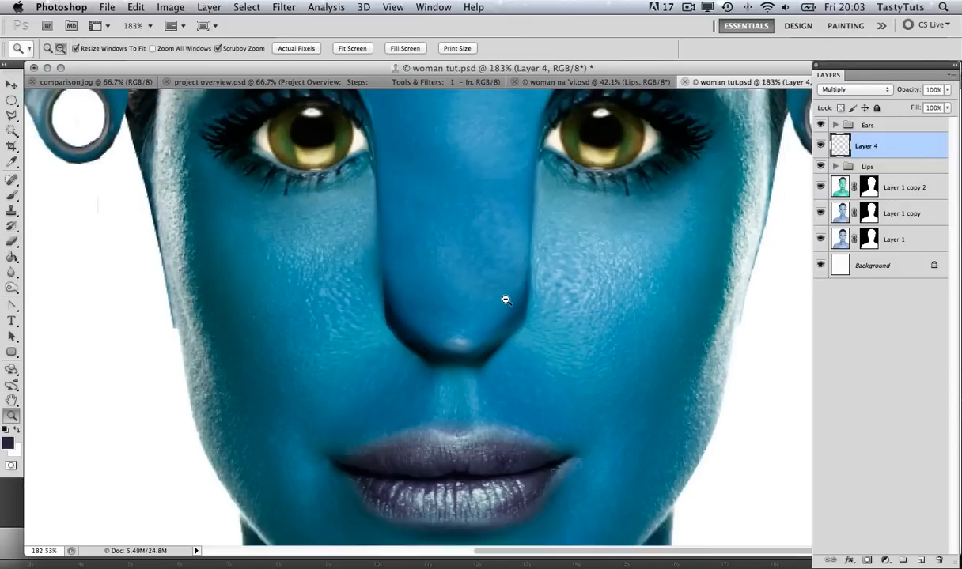
pyautogui.scroll(-2, 534, 324)
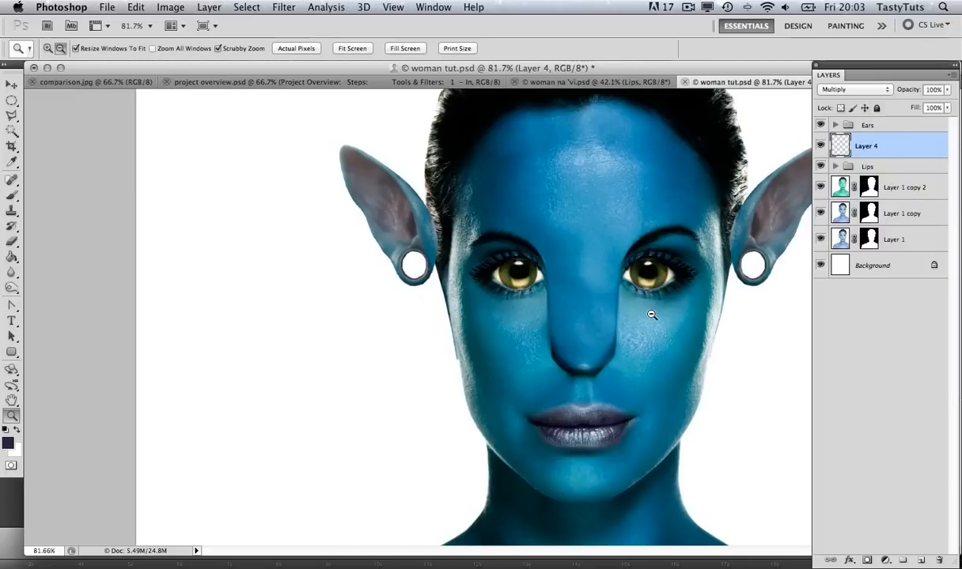
pyautogui.scroll(-1, 650, 314)
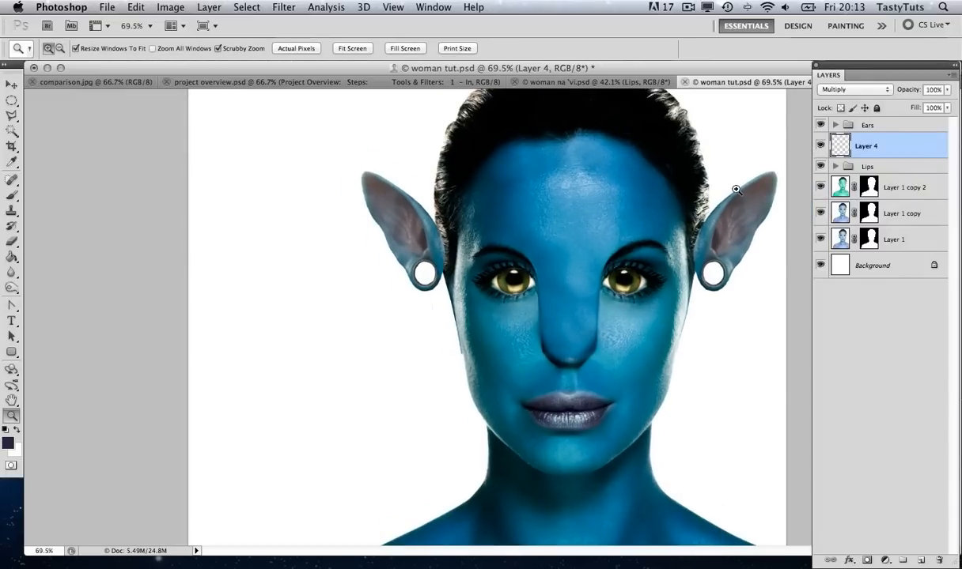
pyautogui.rightClick(891, 145)
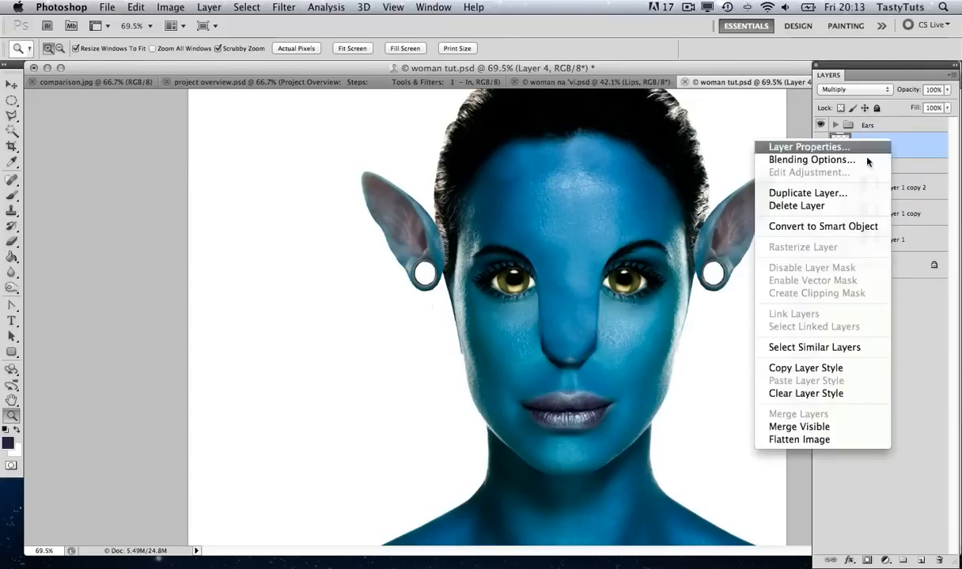
pyautogui.click(791, 193)
pyautogui.click(616, 231)
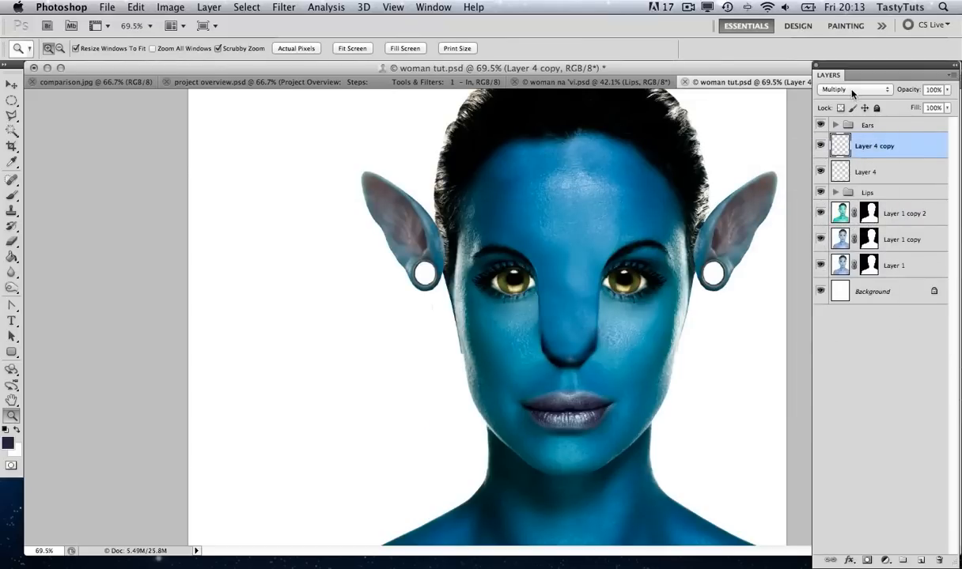
# Step: Set Layer 4 copy to the Normal blend mode and lower its opacity to 56%
pyautogui.click(851, 93)
pyautogui.click(849, 57)
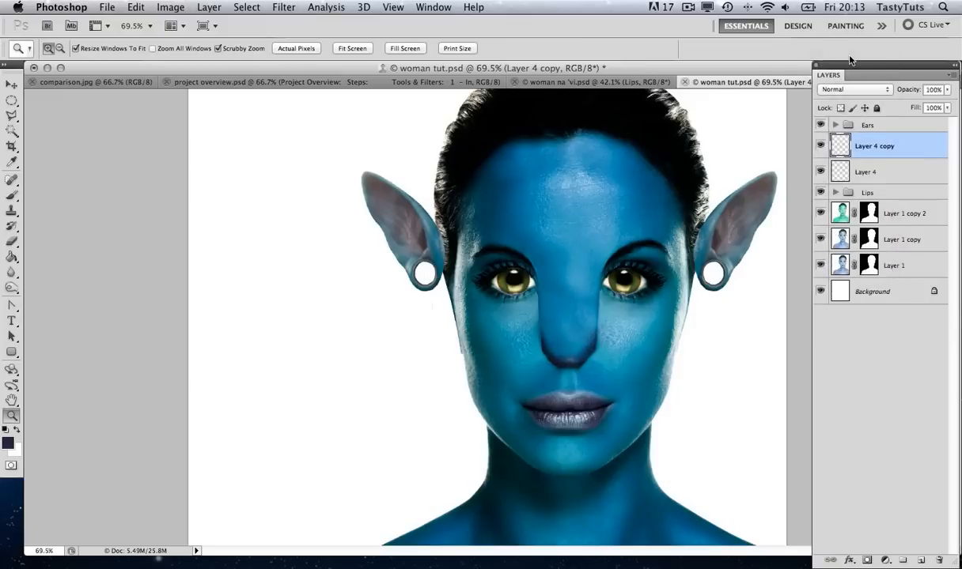
pyautogui.click(948, 92)
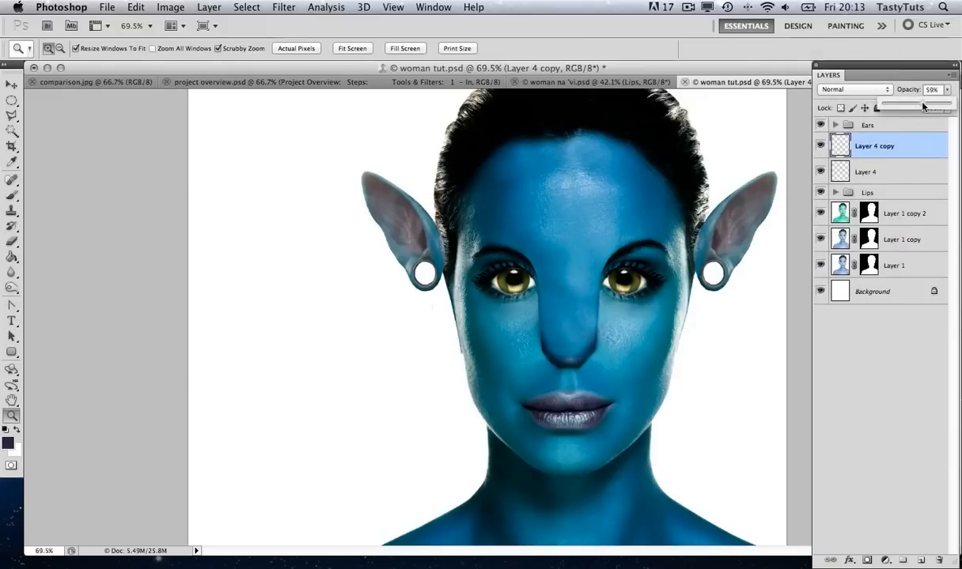
# Step: Group Layer 4 copy and Layer 4 together
pyautogui.click(912, 144)
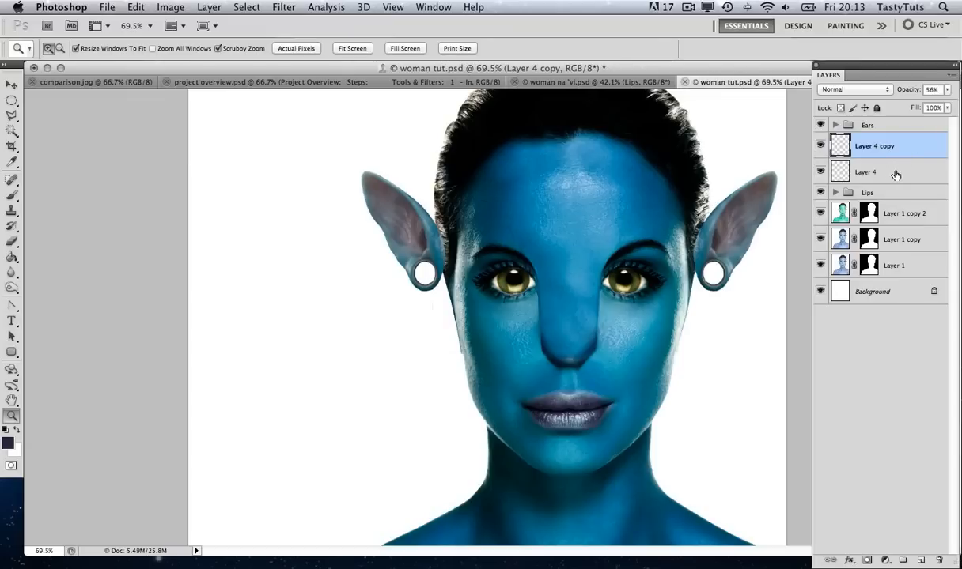
pyautogui.keyDown('shift'); pyautogui.click(895, 173); pyautogui.keyUp('shift')
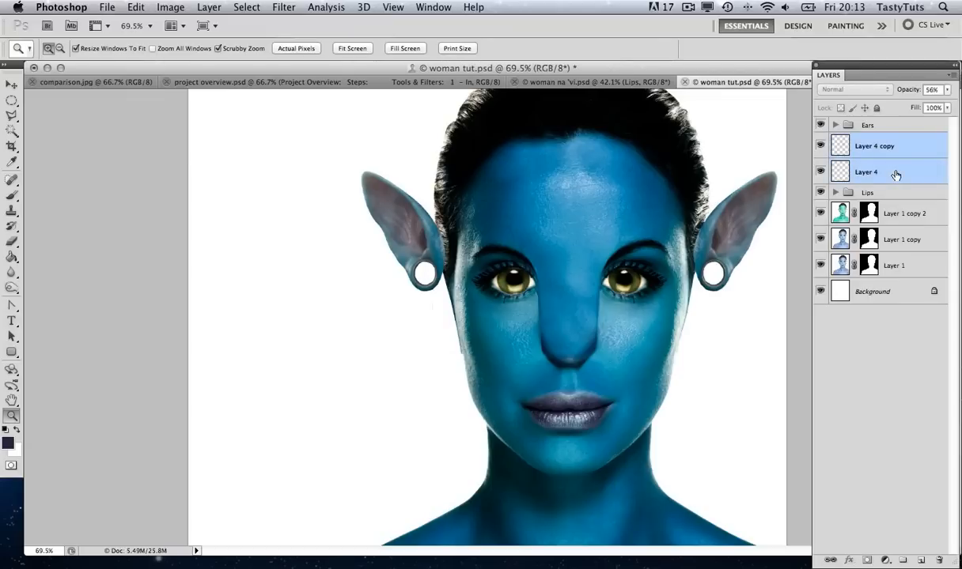
pyautogui.press('super+g')
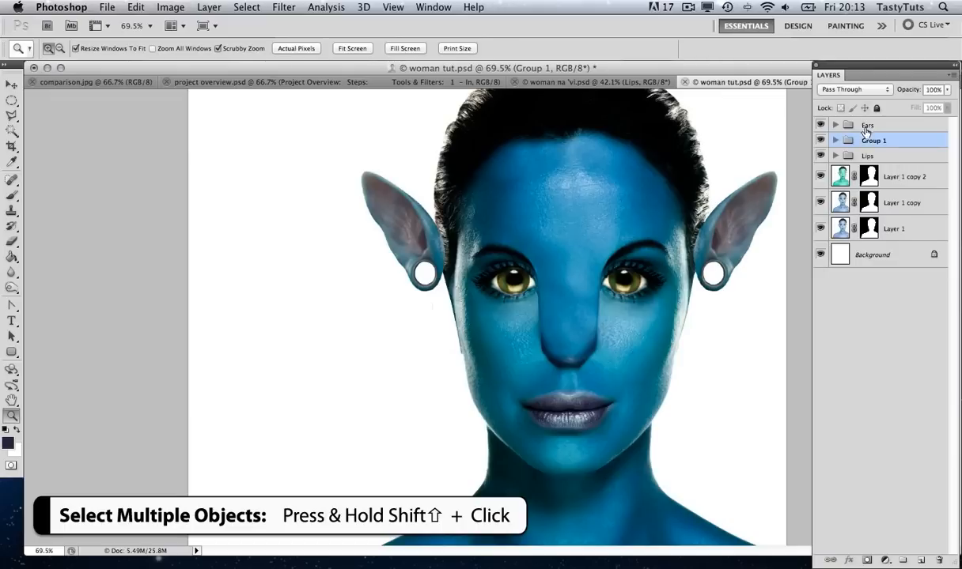
# Step: Rename the group containing the nose shading layers to "Nose"
pyautogui.doubleClick(867, 141)
pyautogui.write('Nose')
pyautogui.press('Return')
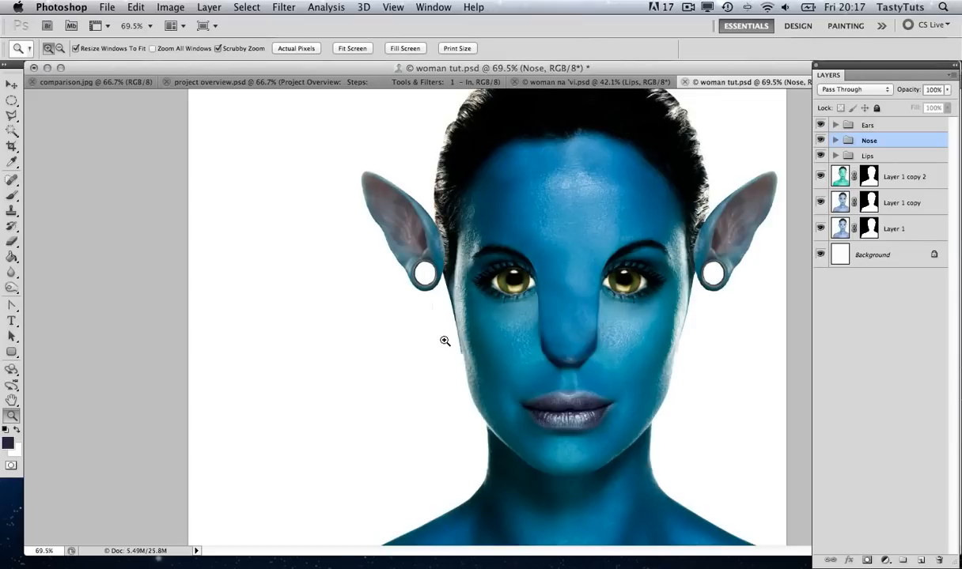
# Step: Add a new empty layer in Normal mode at 100% opacity directly above the Nose group
pyautogui.press('v')
pyautogui.press('z')
pyautogui.moveTo(599, 332); pyautogui.dragTo(554, 268)
pyautogui.scroll(2, 553, 268)
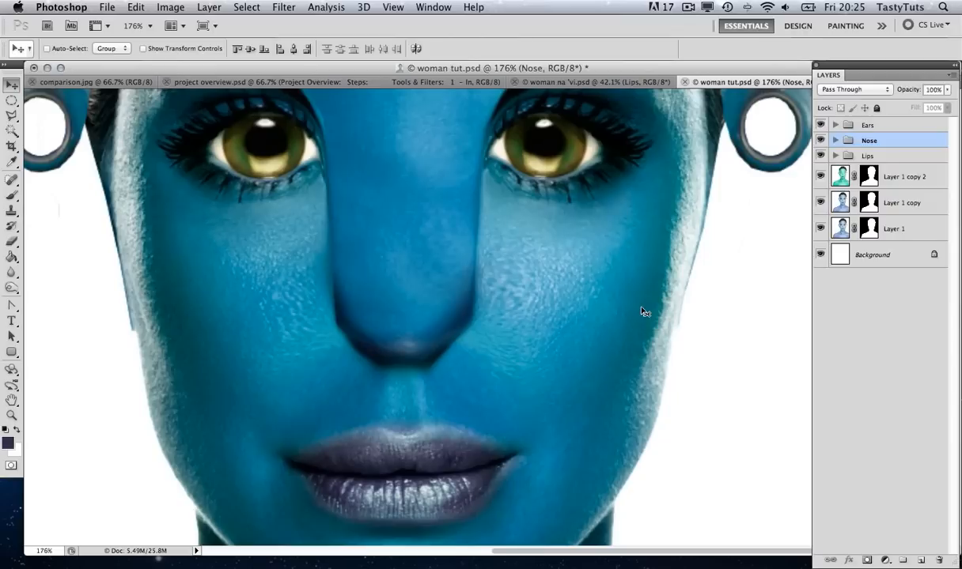
pyautogui.press('super+shift+n')
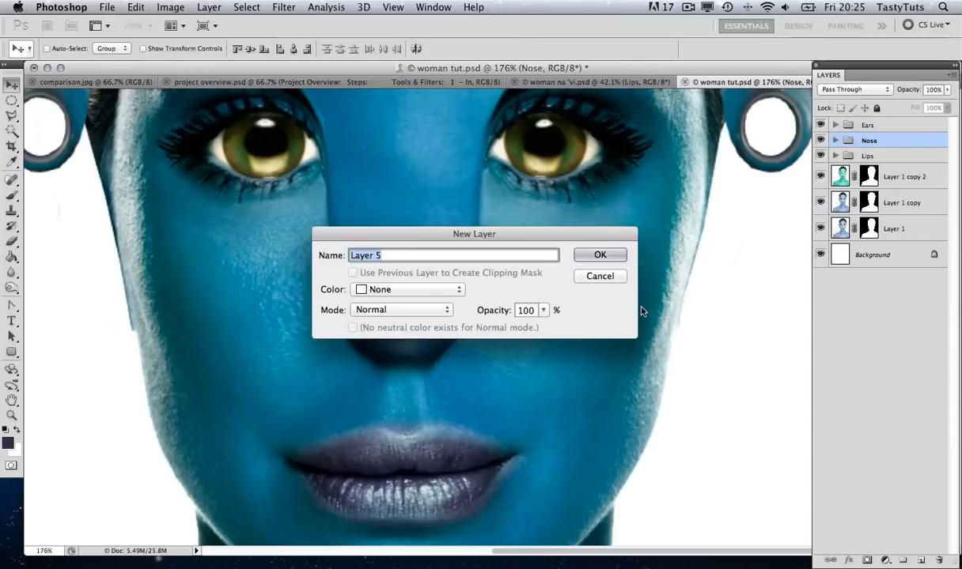
pyautogui.click(605, 254)
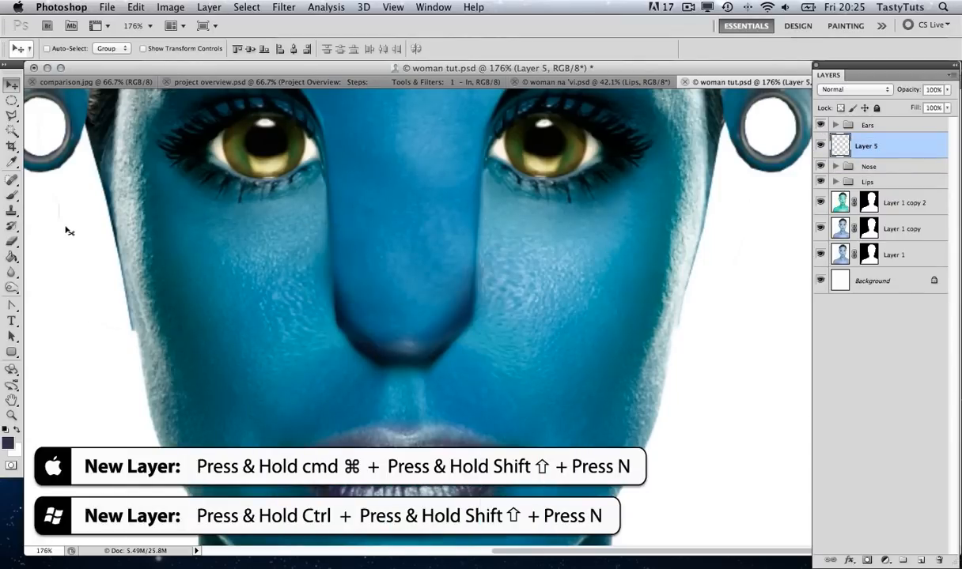
# Step: Set up the Brush tool with the Hard Round tip at a size of 24 px
pyautogui.click(11, 199)
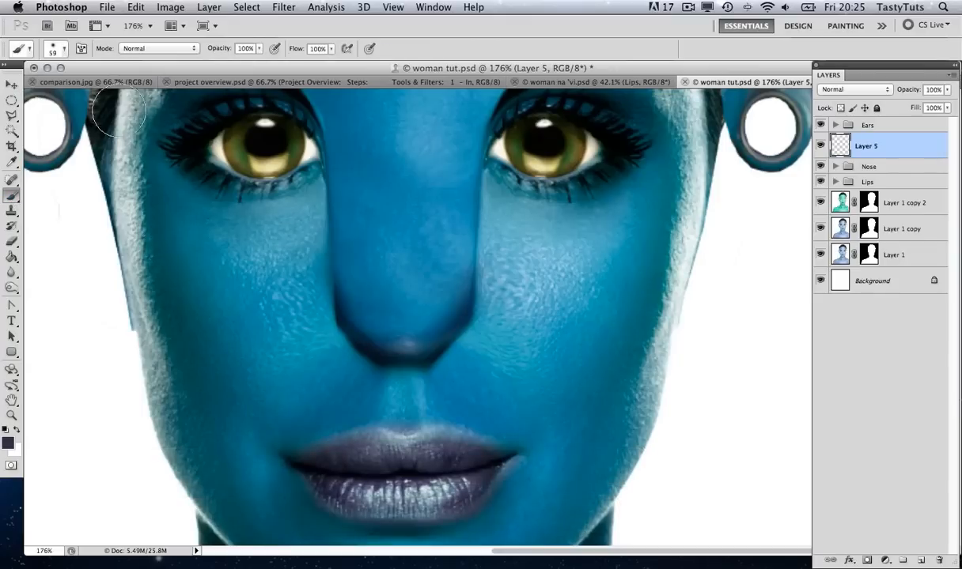
pyautogui.click(65, 48)
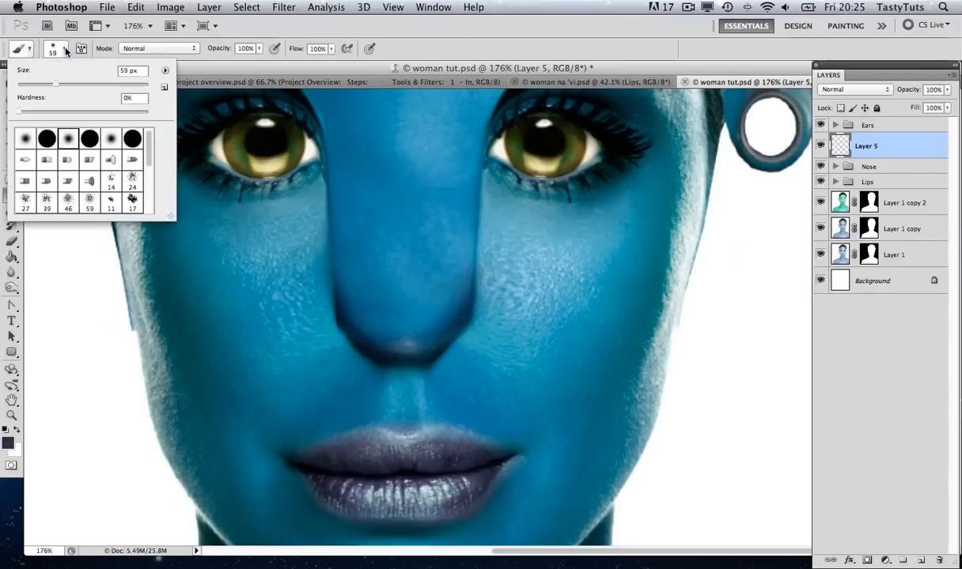
pyautogui.click(45, 140)
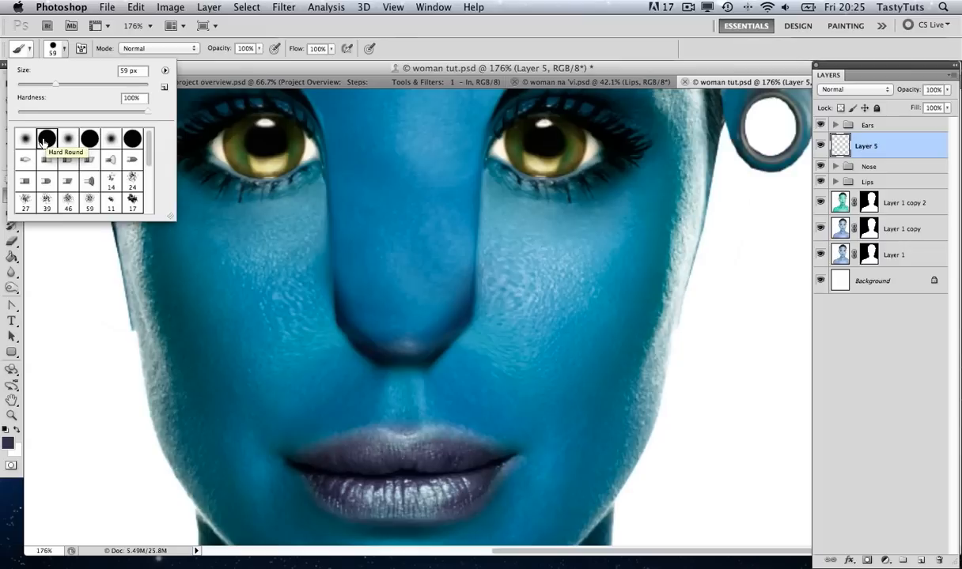
pyautogui.click(120, 71)
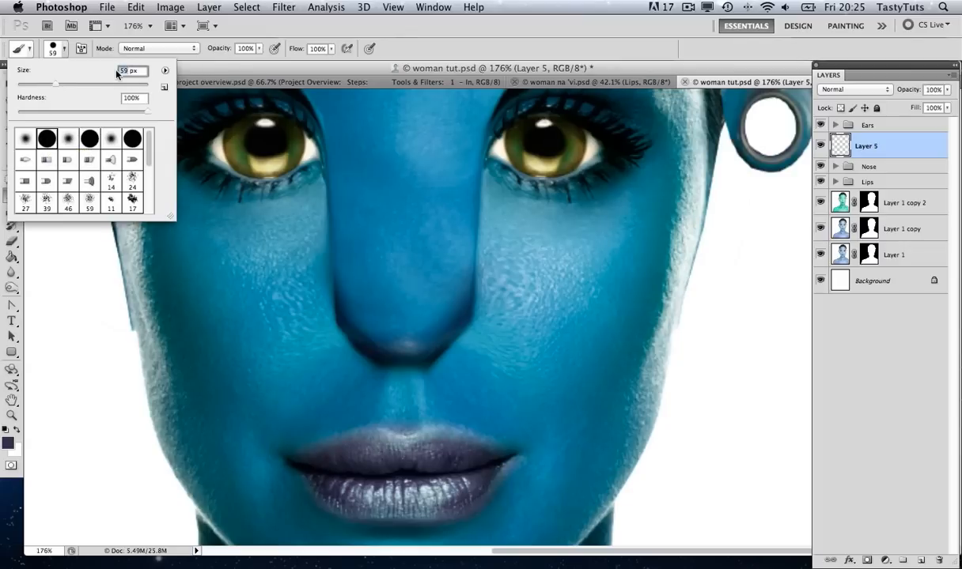
pyautogui.write('24')
pyautogui.click(191, 68)
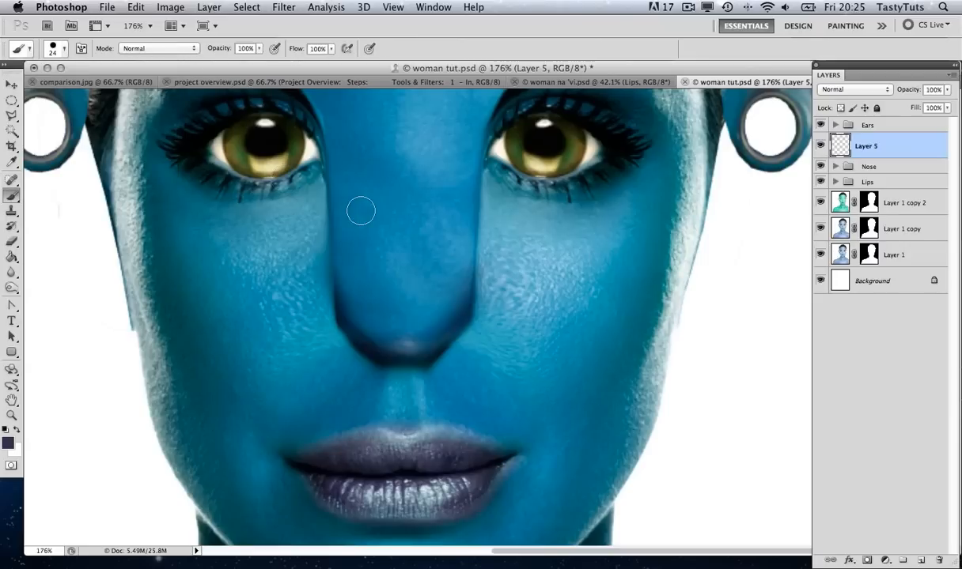
# Step: Sample a blue from the face and paint a stripe across the right-hand cheek below the eye, widening it toward the face edge
pyautogui.click(13, 162)
pyautogui.click(388, 242)
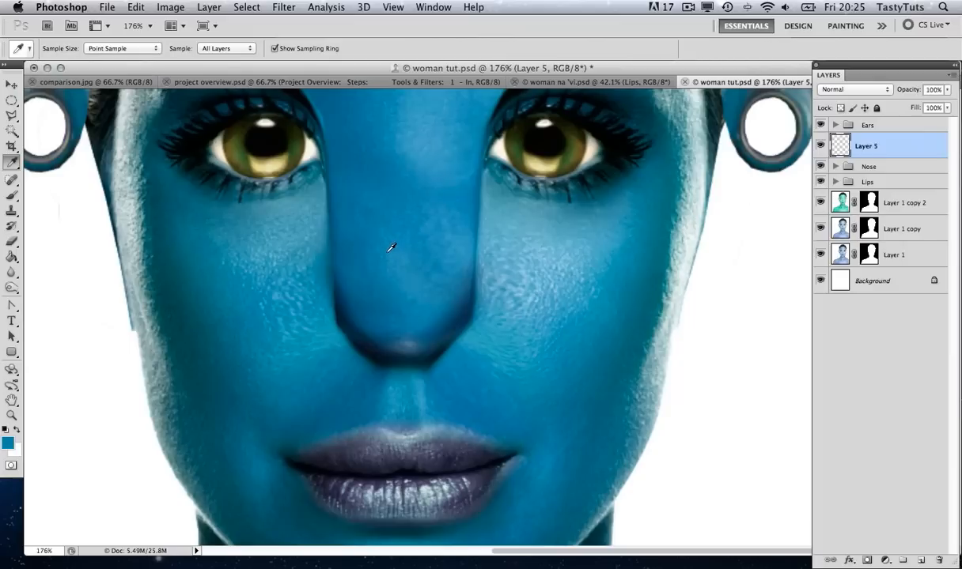
pyautogui.click(13, 197)
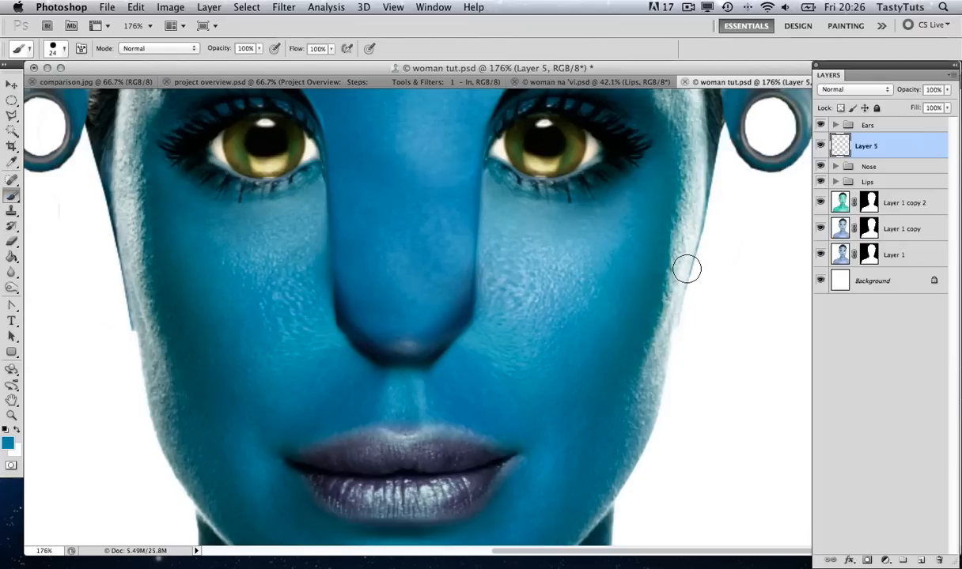
pyautogui.moveTo(684, 267)
pyautogui.mouseDown()
pyautogui.moveTo(516, 246)
pyautogui.moveTo(580, 247)
pyautogui.moveTo(581, 273)
pyautogui.mouseUp()
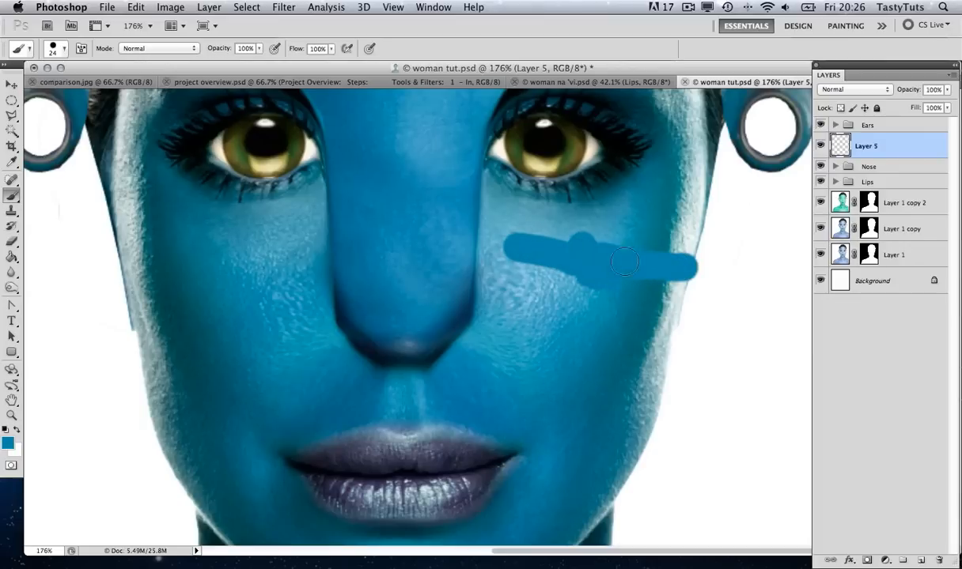
pyautogui.moveTo(647, 291)
pyautogui.mouseDown()
pyautogui.moveTo(660, 238)
pyautogui.moveTo(684, 233)
pyautogui.moveTo(674, 307)
pyautogui.moveTo(662, 209)
pyautogui.moveTo(652, 251)
pyautogui.mouseUp()
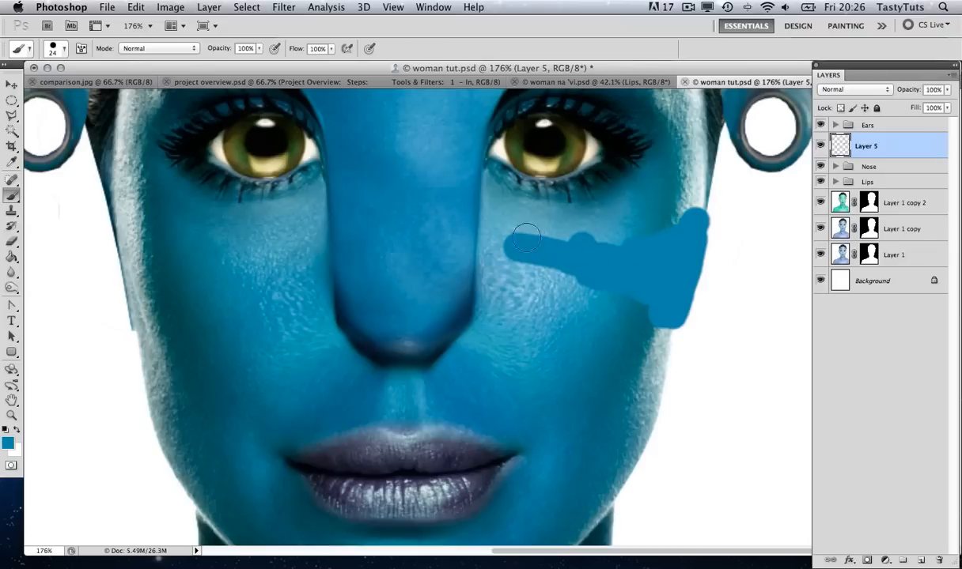
# Step: Thin the painted cheek stripe with the Maximum filter at a 7-pixel radius and compare it with the unfiltered version
pyautogui.click(284, 7)
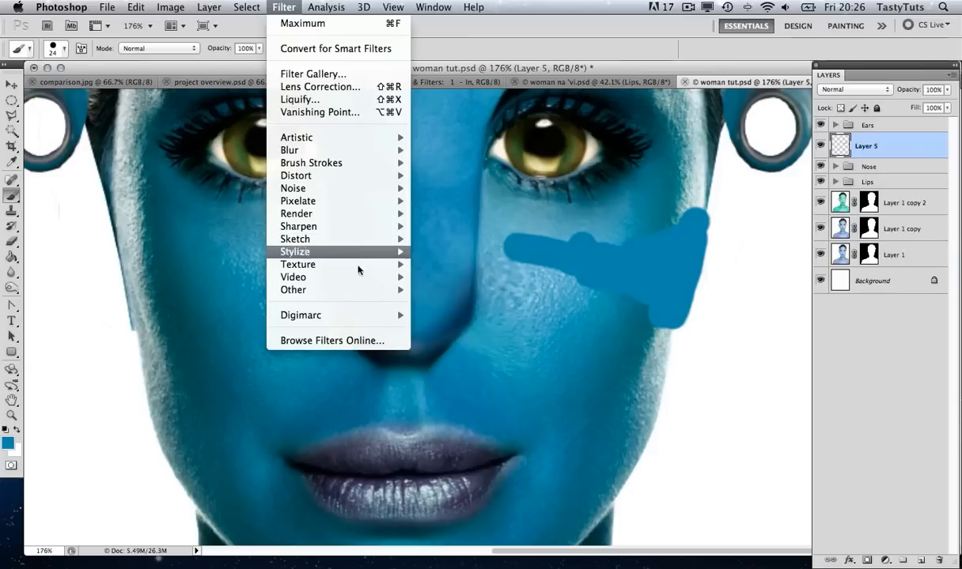
pyautogui.moveTo(359, 290)
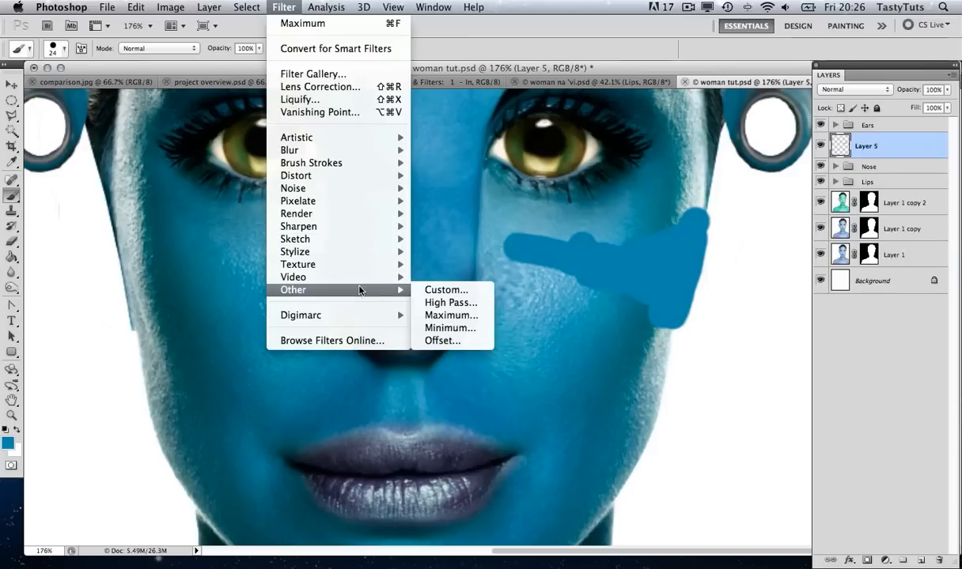
pyautogui.click(451, 315)
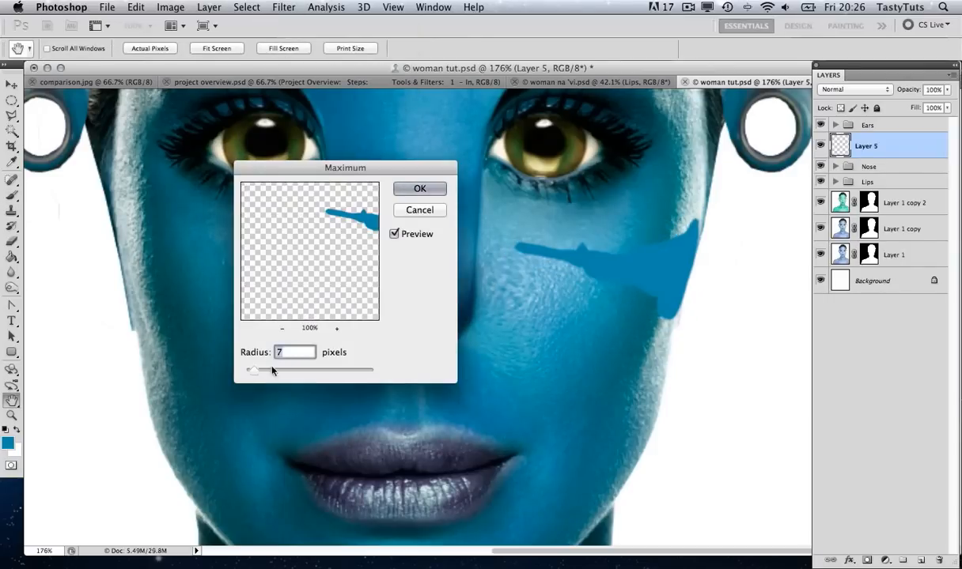
pyautogui.moveTo(253, 374)
pyautogui.mouseDown()
pyautogui.moveTo(243, 373)
pyautogui.moveTo(256, 374)
pyautogui.mouseUp()
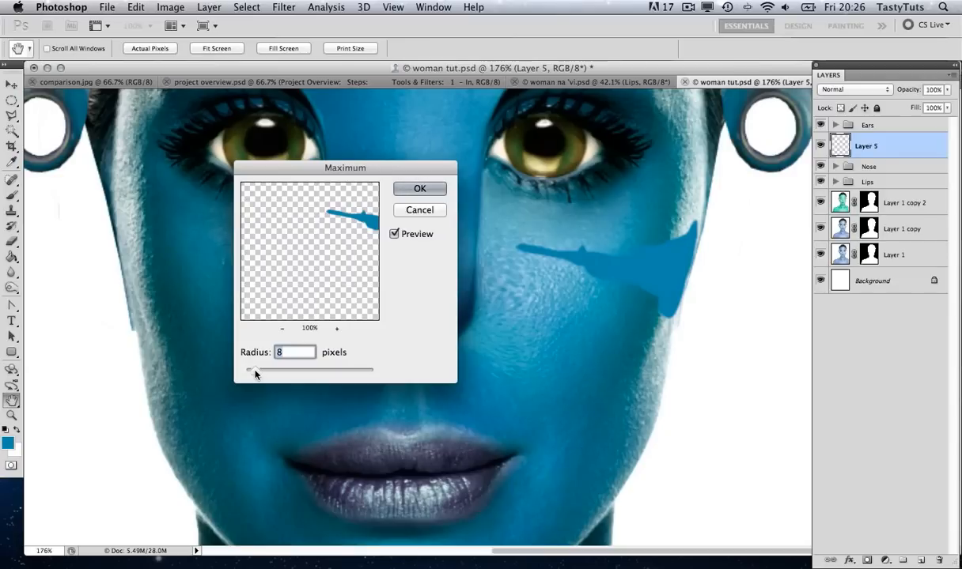
pyautogui.moveTo(255, 374); pyautogui.dragTo(254, 375)
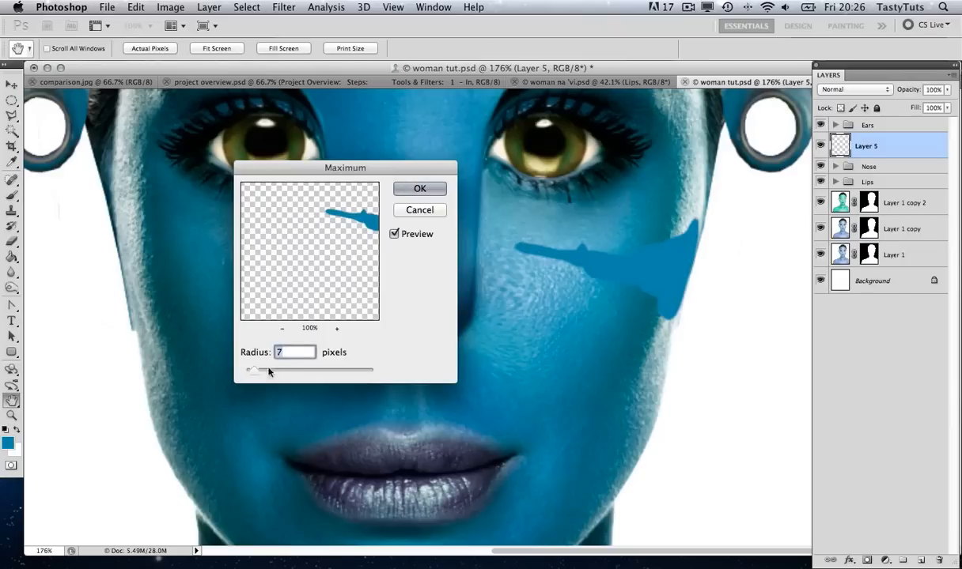
pyautogui.click(411, 189)
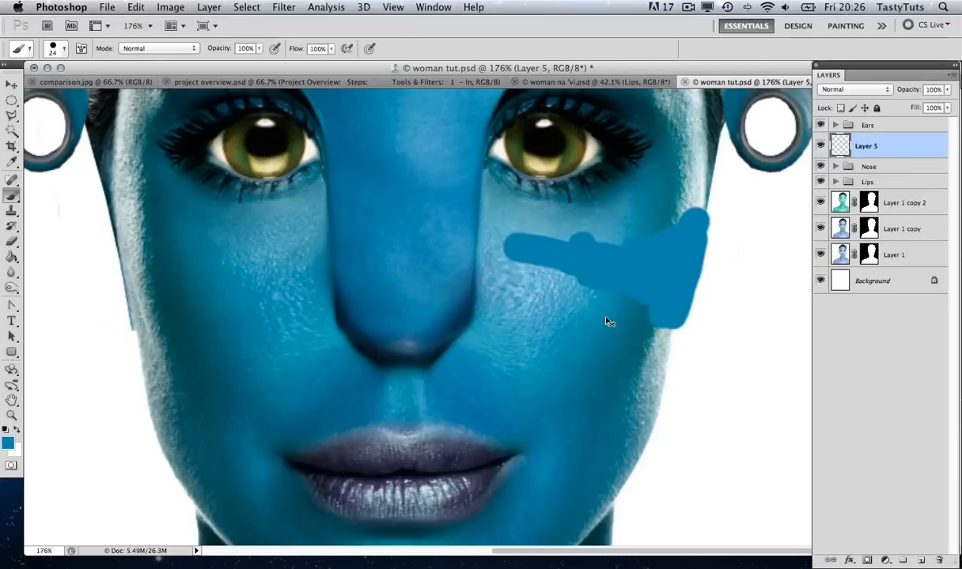
pyautogui.hotkey('ctrl', 'z')
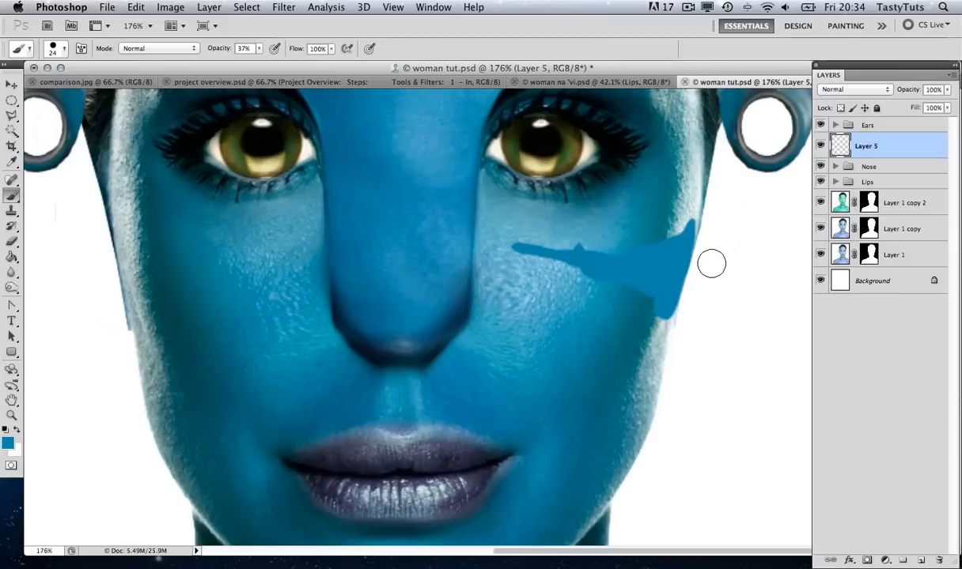
# Step: On a new layer, paint a second stripe across the lower right-hand cheek with the brush at 100% opacity, widening it toward the jaw
pyautogui.press('super+shift+n')
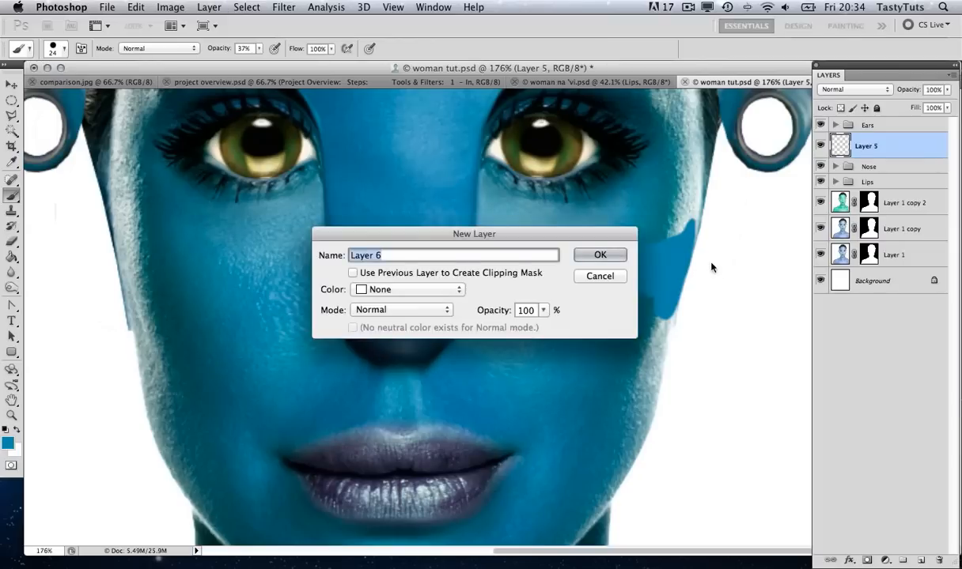
pyautogui.click(589, 255)
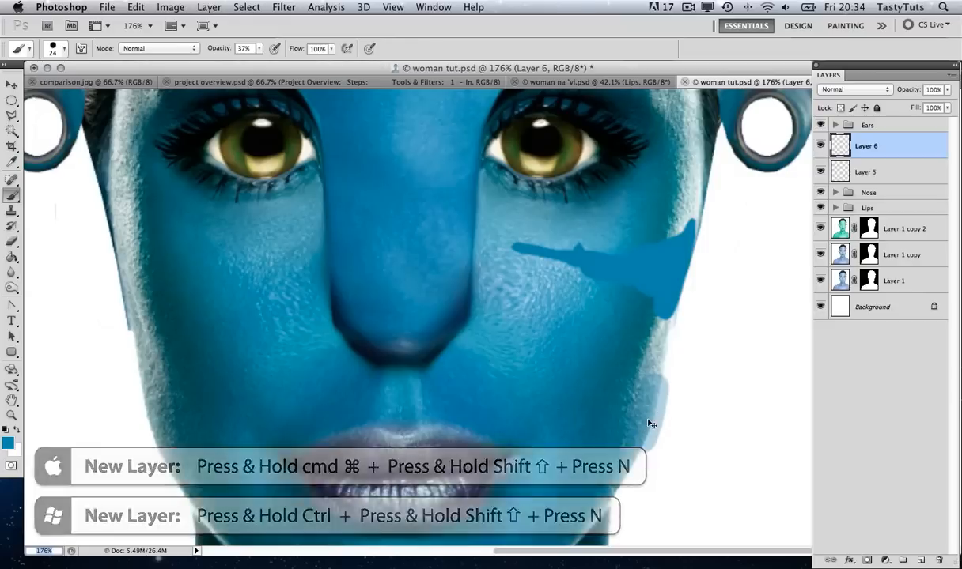
pyautogui.click(259, 48)
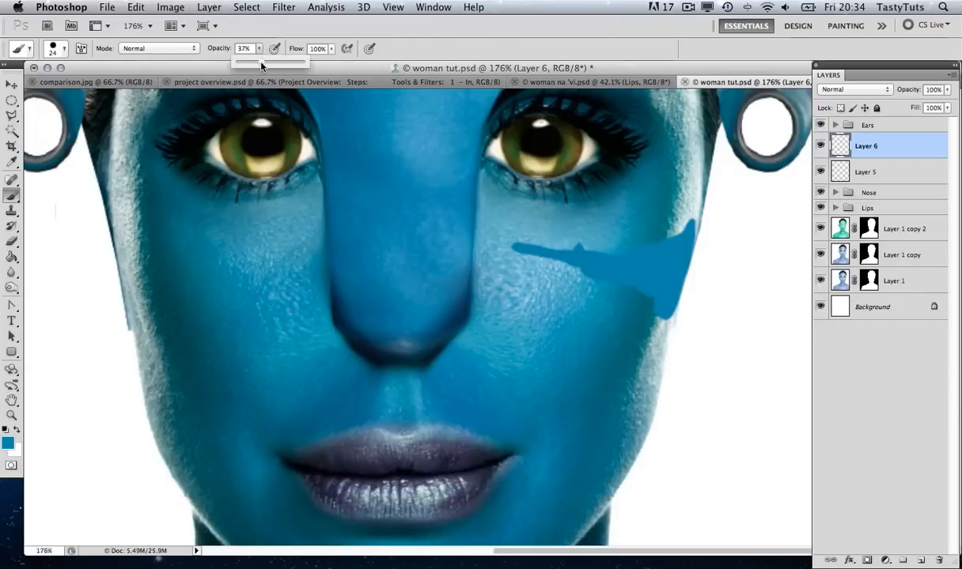
pyautogui.moveTo(261, 65); pyautogui.dragTo(310, 63)
pyautogui.moveTo(653, 395)
pyautogui.mouseDown()
pyautogui.moveTo(639, 423)
pyautogui.moveTo(642, 388)
pyautogui.moveTo(618, 390)
pyautogui.moveTo(514, 312)
pyautogui.mouseUp()
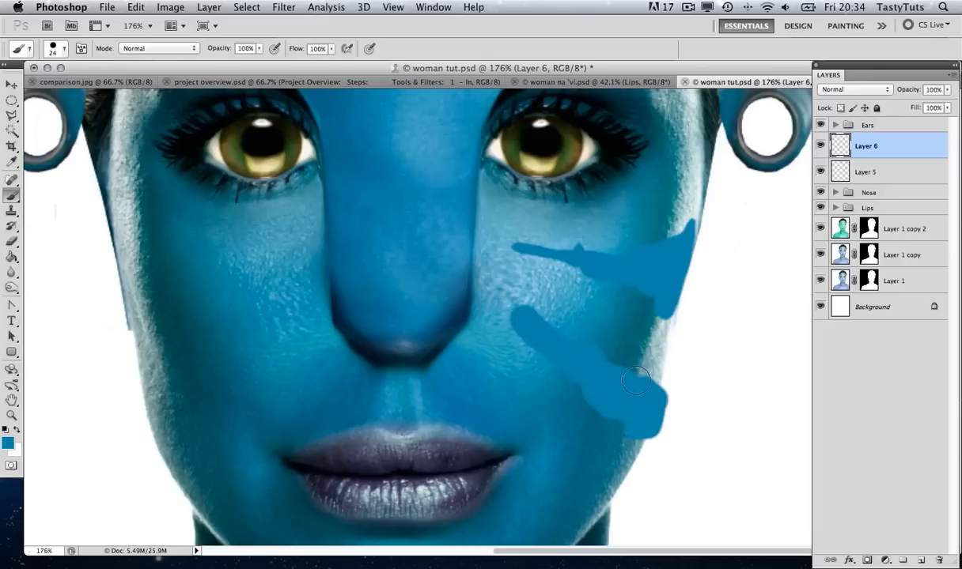
pyautogui.moveTo(635, 381)
pyautogui.mouseDown()
pyautogui.moveTo(620, 360)
pyautogui.moveTo(654, 355)
pyautogui.moveTo(625, 413)
pyautogui.moveTo(633, 438)
pyautogui.mouseUp()
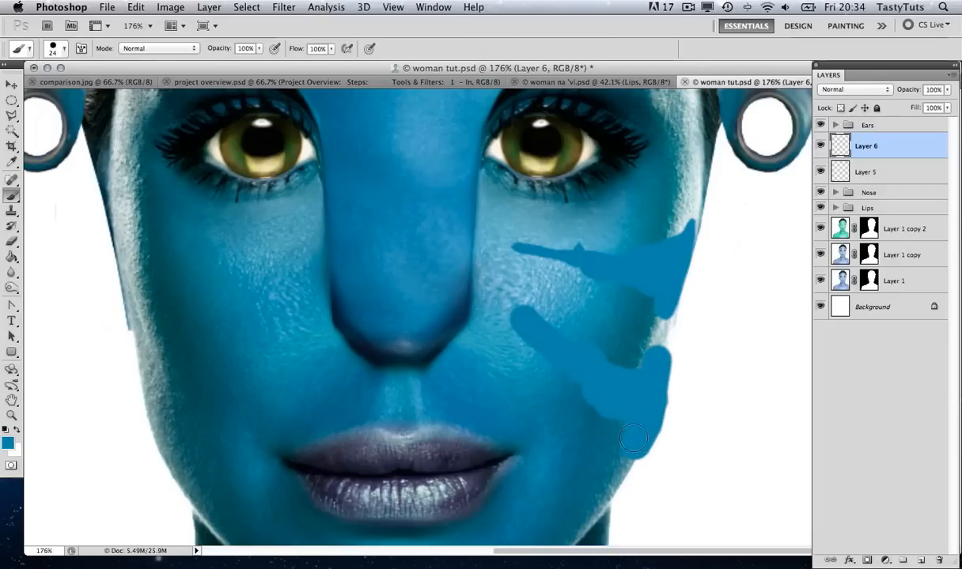
# Step: Thin the second cheek stripe by reapplying the Maximum filter with its last settings
pyautogui.click(283, 7)
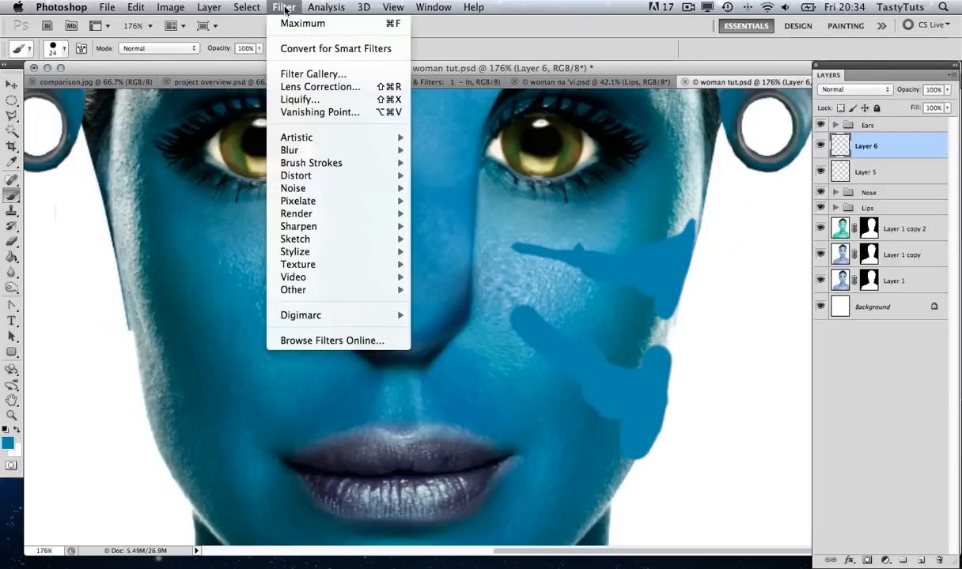
pyautogui.moveTo(316, 289)
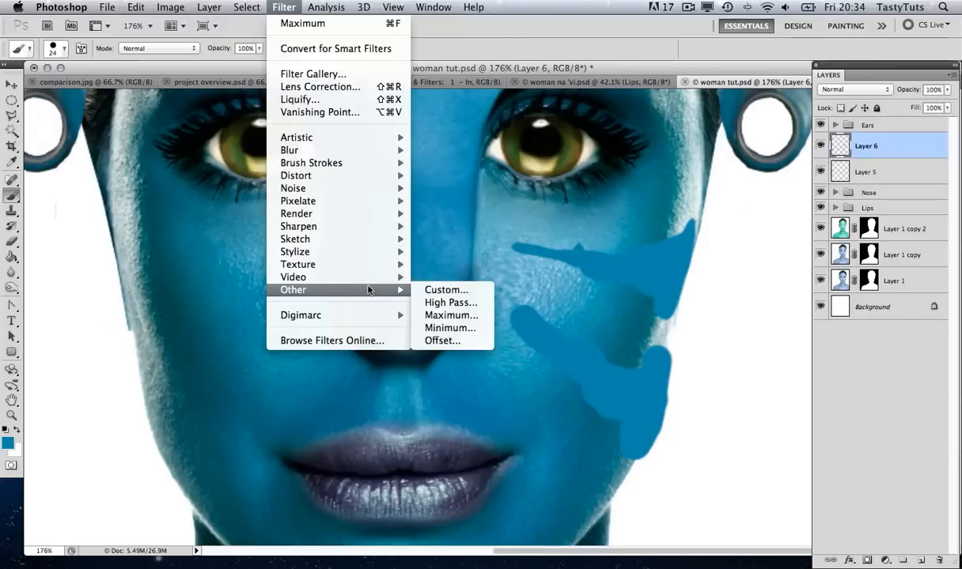
pyautogui.click(313, 24)
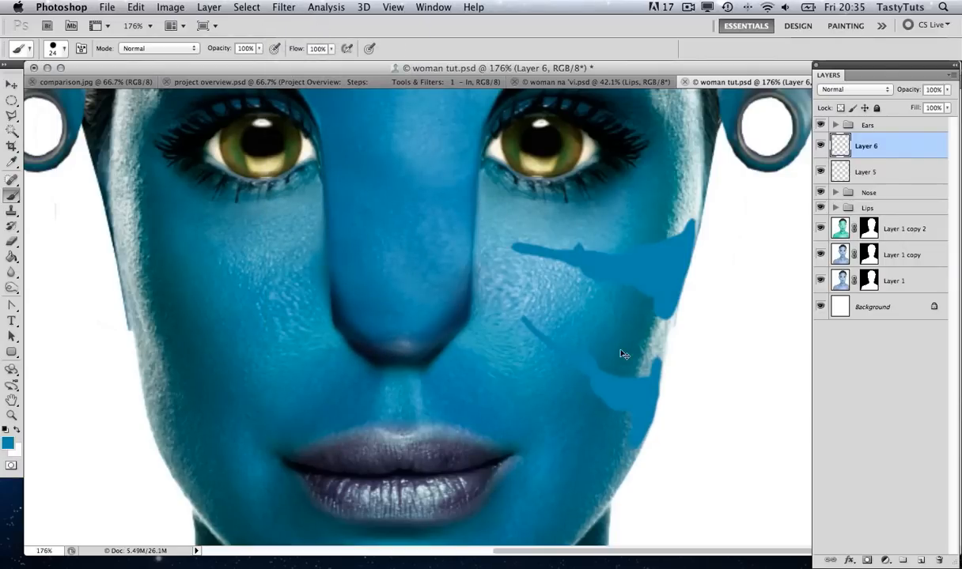
# Step: Paint a third stripe beside the mouth down to the jaw on a new layer and thin it with the last Maximum filter
pyautogui.press('super+shift+n')
pyautogui.click(600, 256)
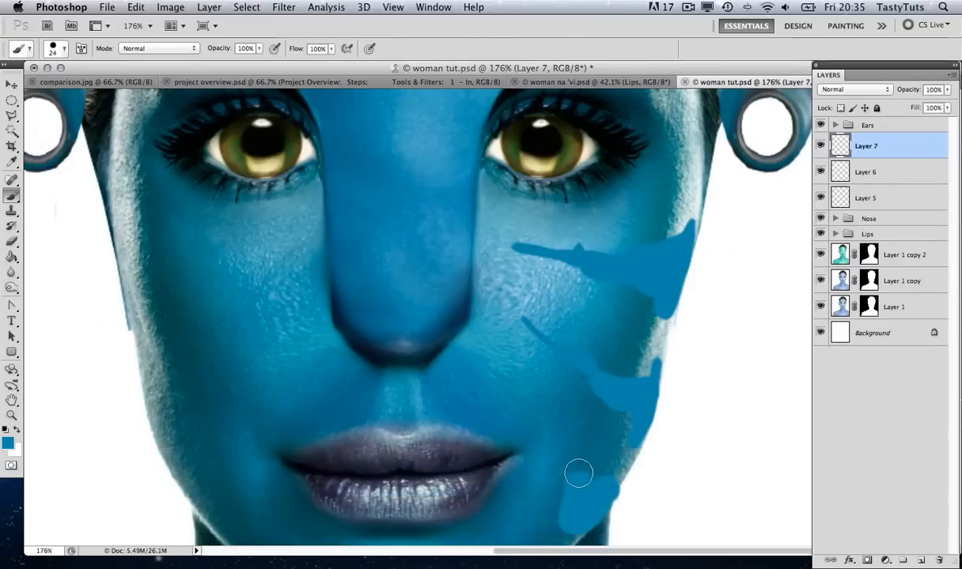
pyautogui.moveTo(530, 410)
pyautogui.mouseDown()
pyautogui.moveTo(570, 439)
pyautogui.moveTo(566, 471)
pyautogui.moveTo(587, 465)
pyautogui.moveTo(612, 476)
pyautogui.moveTo(564, 521)
pyautogui.mouseUp()
pyautogui.click(286, 7)
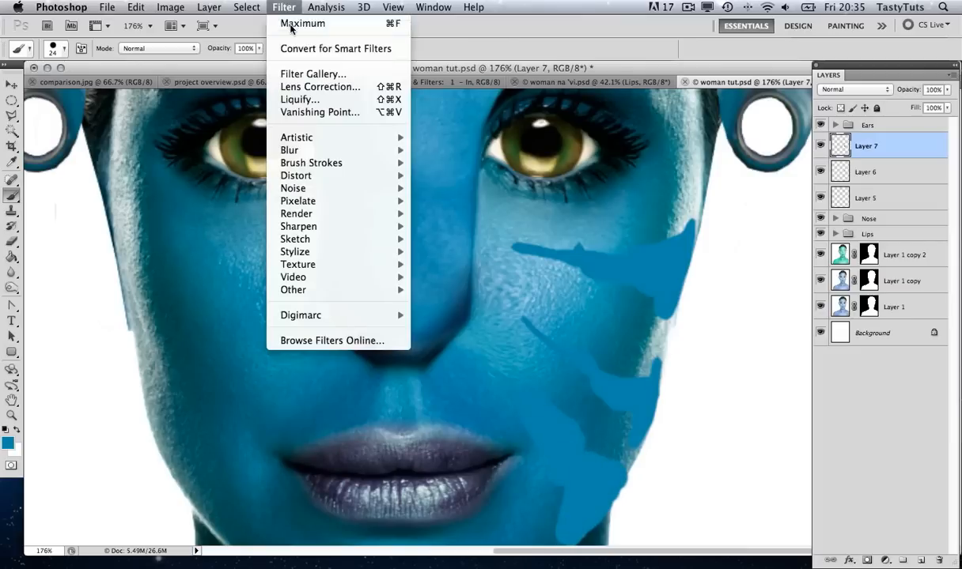
pyautogui.click(286, 22)
# Step: Move the third stripe slightly so that its wide end lines up with the jaw edge
pyautogui.scroll(-2, 616, 378)
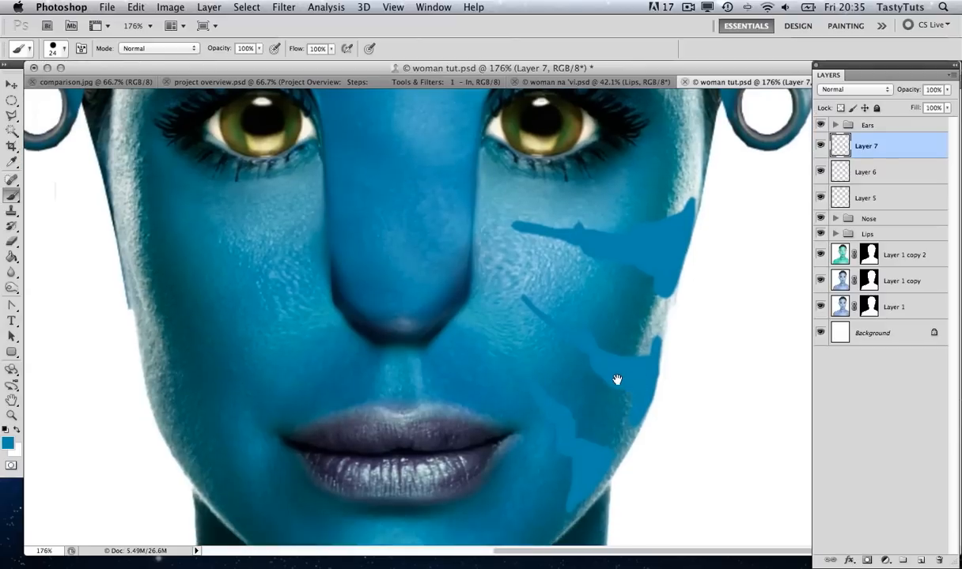
pyautogui.press('v')
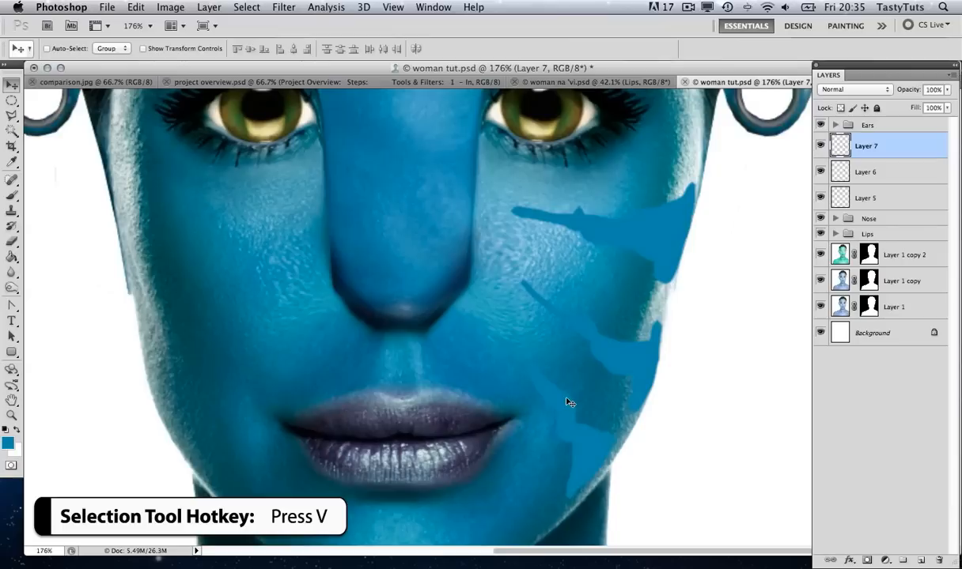
pyautogui.moveTo(559, 410); pyautogui.dragTo(591, 422)
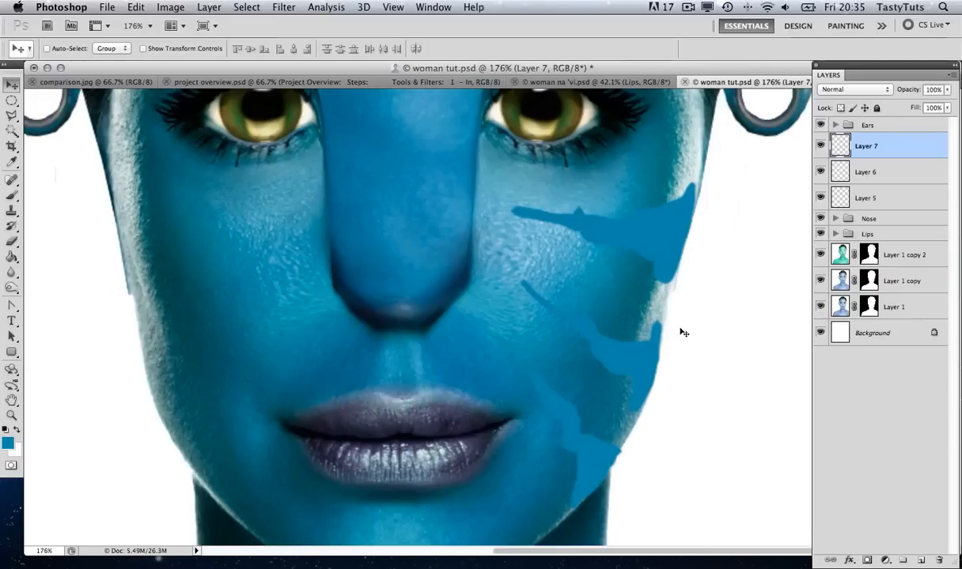
# Step: On a new layer, paint a fourth stripe with the brush from the right-hand temple to below the eye, above the existing cheek stripes
pyautogui.scroll(3, 680, 264)
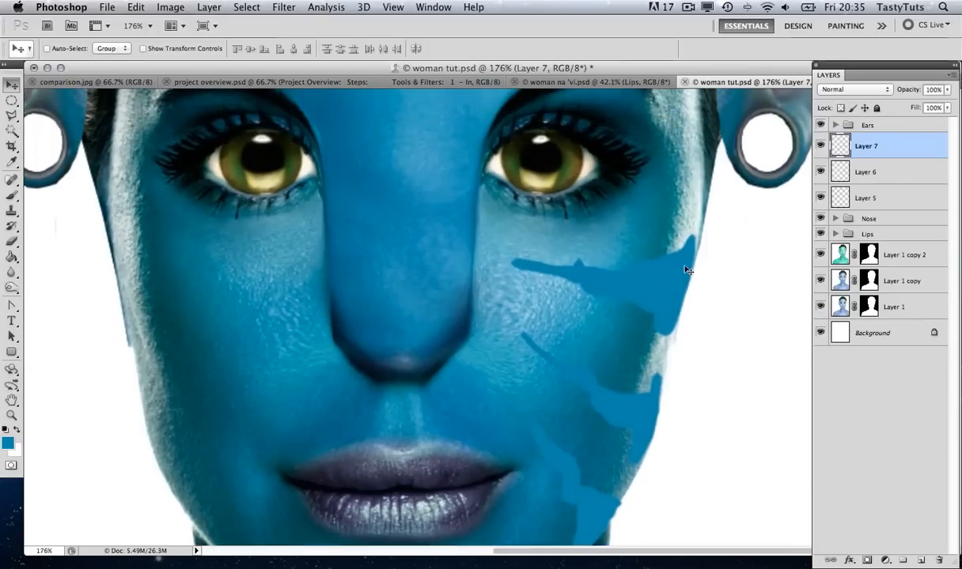
pyautogui.press('super+shift+n')
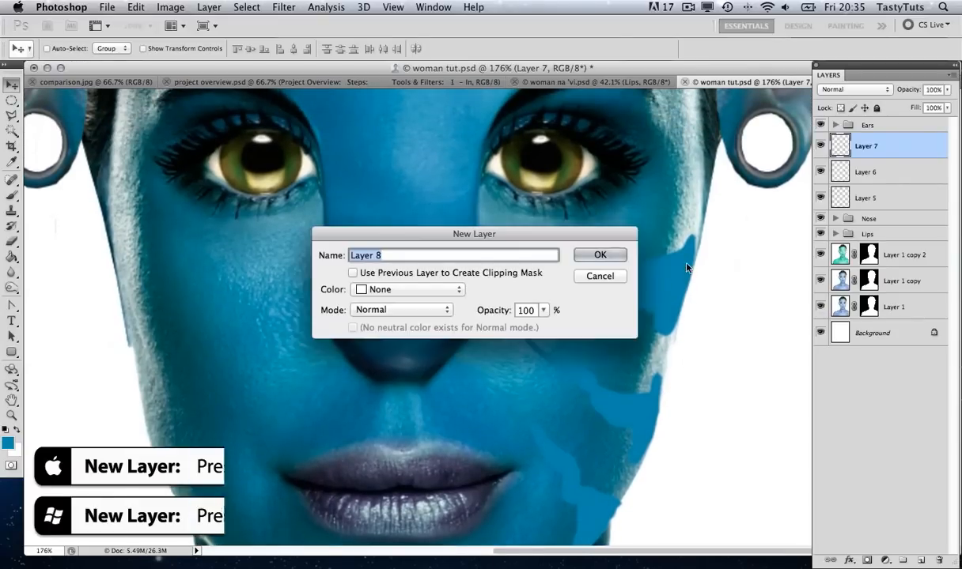
pyautogui.press('Return')
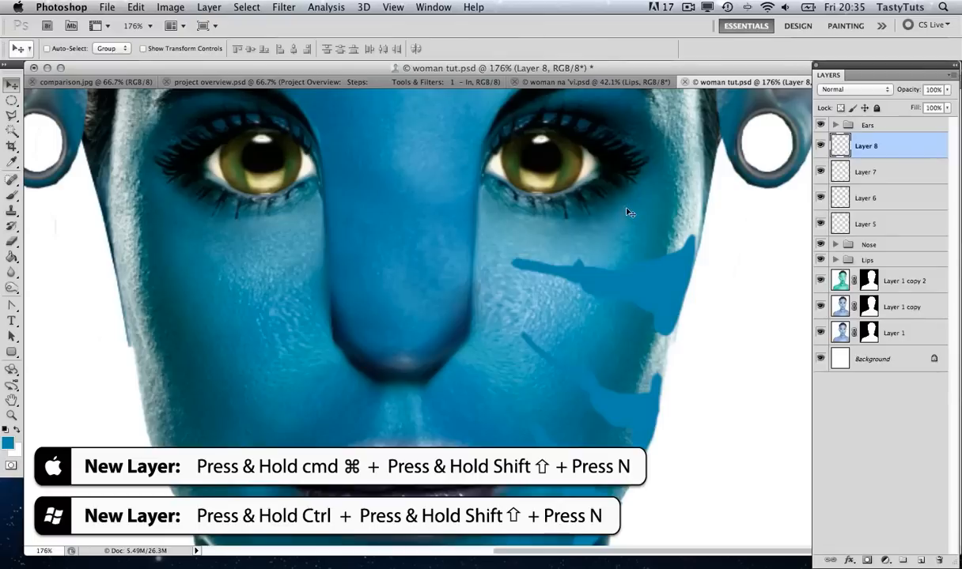
pyautogui.press('b')
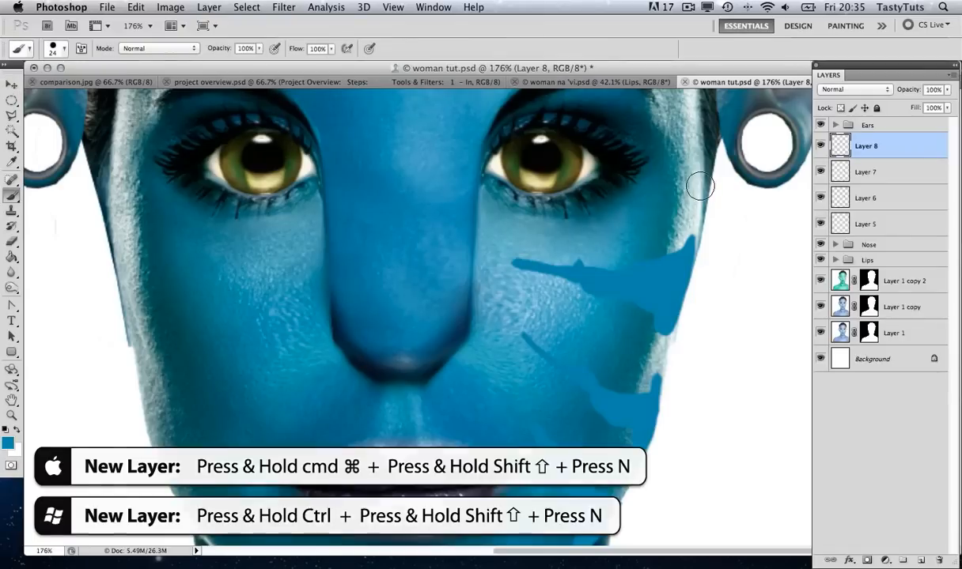
pyautogui.moveTo(710, 157)
pyautogui.mouseDown()
pyautogui.moveTo(642, 212)
pyautogui.moveTo(578, 227)
pyautogui.mouseUp()
pyautogui.moveTo(665, 211); pyautogui.dragTo(679, 181)
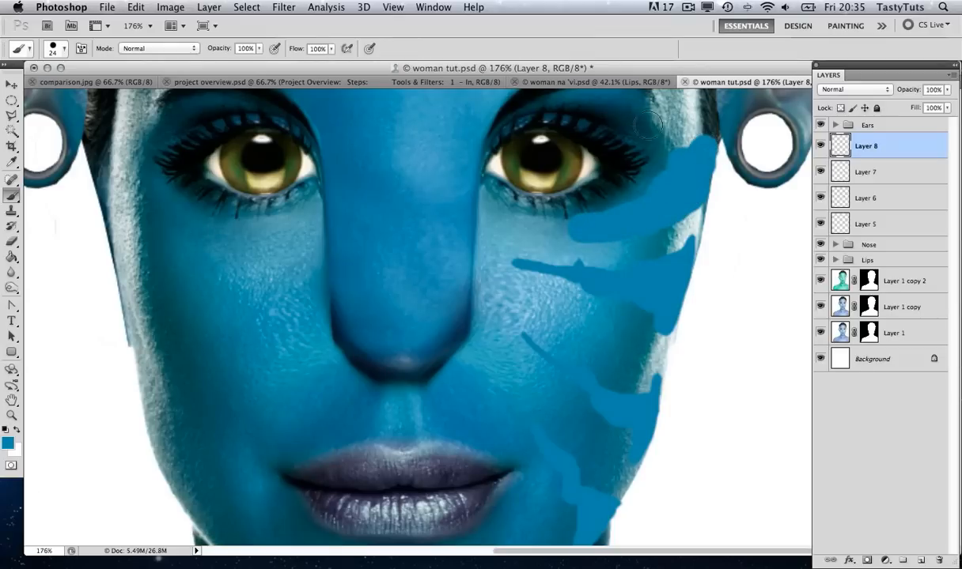
# Step: Thin the stripe below the eye with the last Maximum filter and shift it slightly outward to meet the face edge
pyautogui.click(290, 11)
pyautogui.click(299, 26)
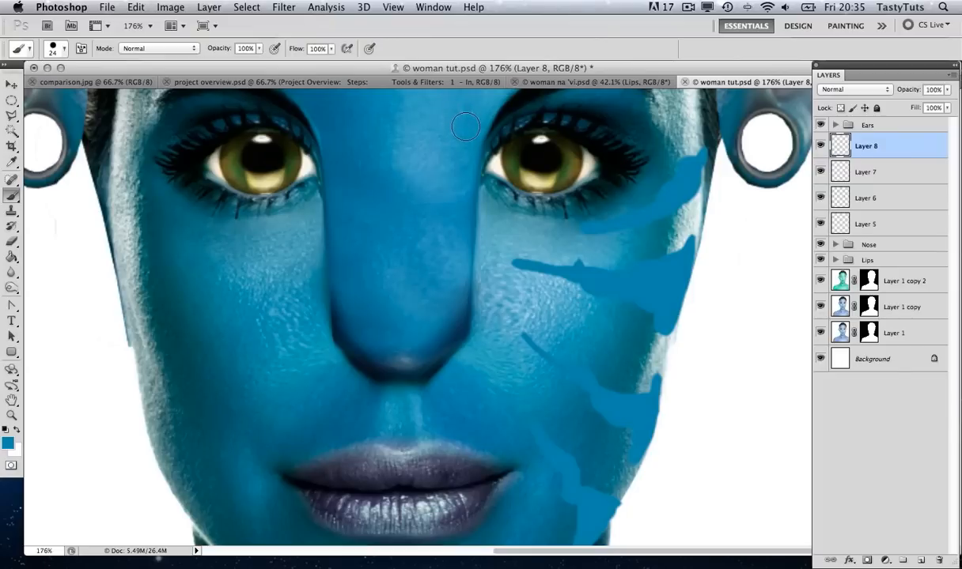
pyautogui.press('v')
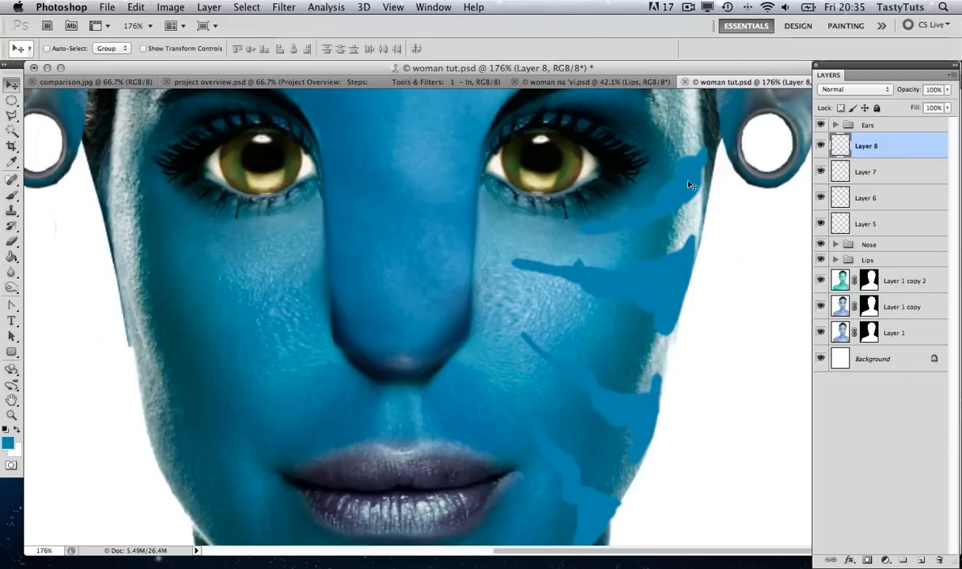
pyautogui.moveTo(688, 186); pyautogui.dragTo(694, 183)
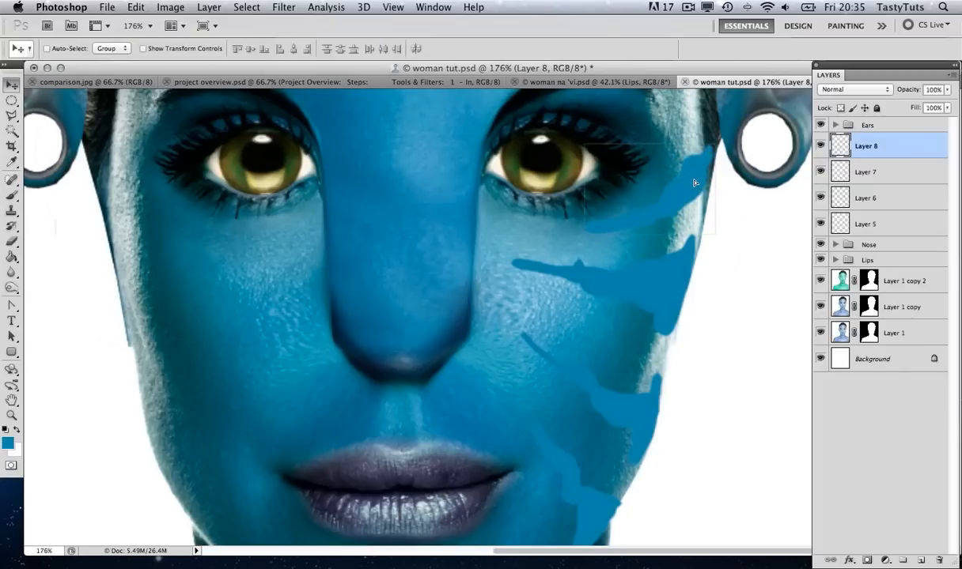
# Step: Group the four stripe layers, Layer 5 to Layer 8, and name the group Pattern
pyautogui.scroll(-3, 688, 269)
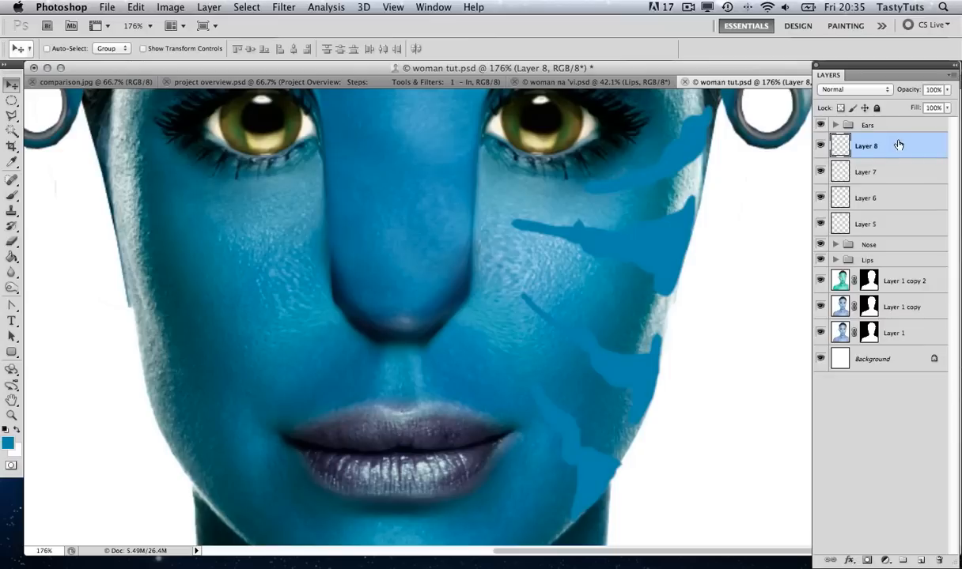
pyautogui.keyDown('shift'); pyautogui.click(896, 227); pyautogui.keyUp('shift')
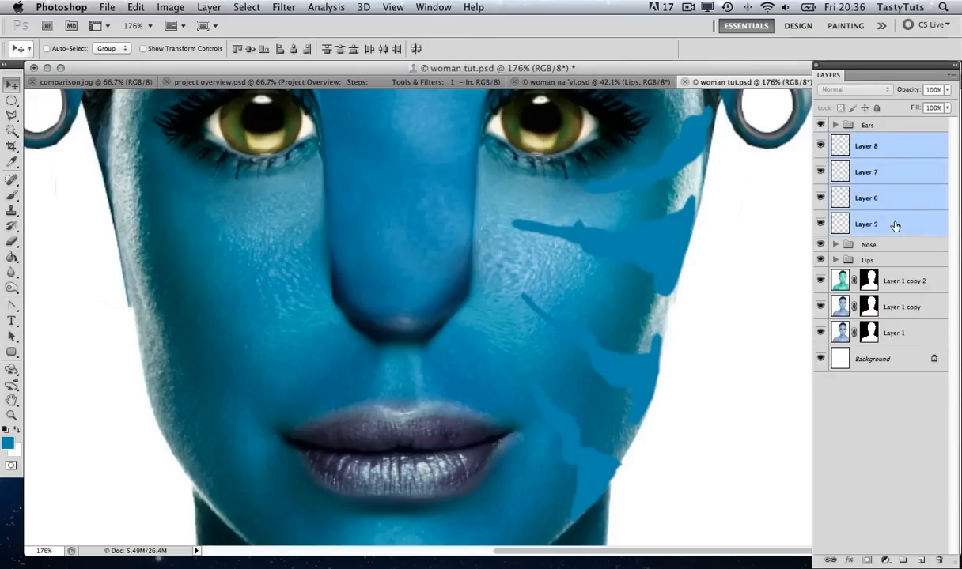
pyautogui.hotkey('ctrl', 'g')
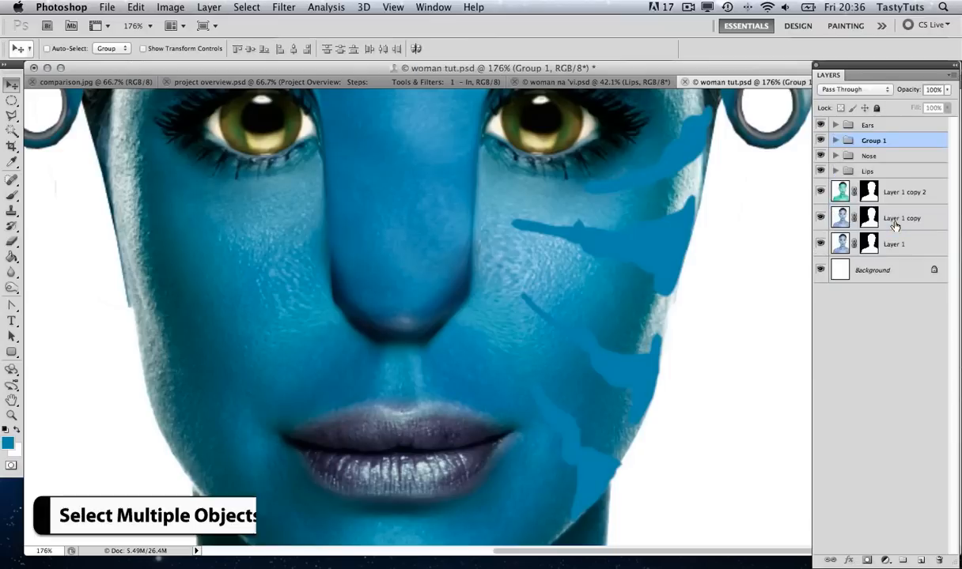
pyautogui.doubleClick(870, 143)
pyautogui.write('Pattern')
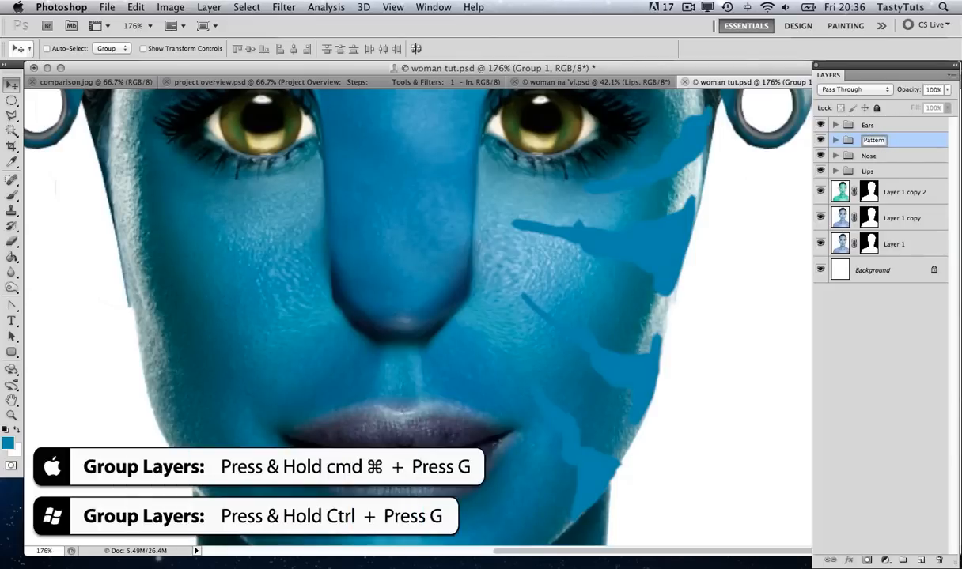
# Step: Duplicate all four stripe layers inside the Pattern group and place the copies over the left-hand cheek
pyautogui.click(836, 142)
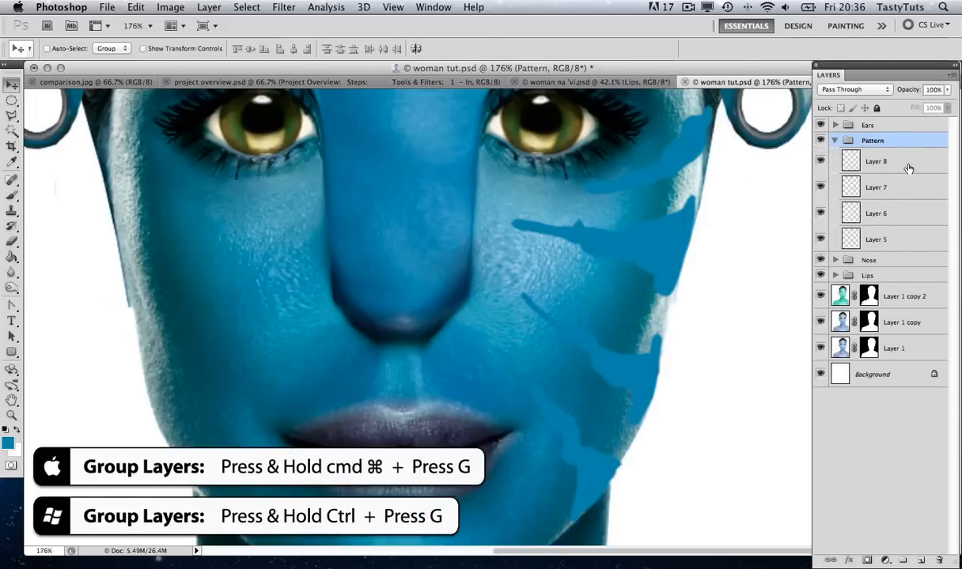
pyautogui.click(865, 162)
pyautogui.keyDown('shift'); pyautogui.click(854, 245); pyautogui.keyUp('shift')
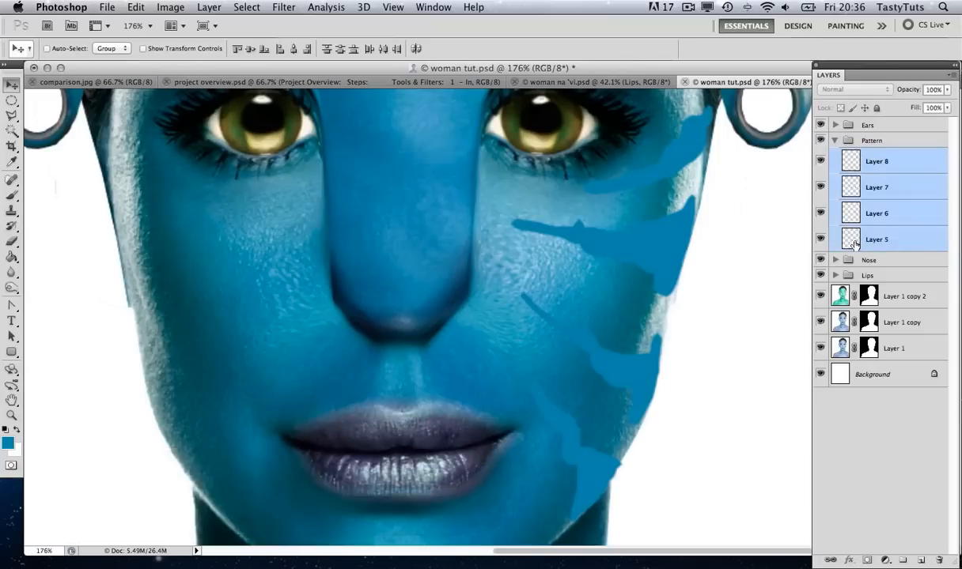
pyautogui.moveTo(654, 243); pyautogui.dragTo(642, 262)
pyautogui.press('Down')
pyautogui.press('Down')
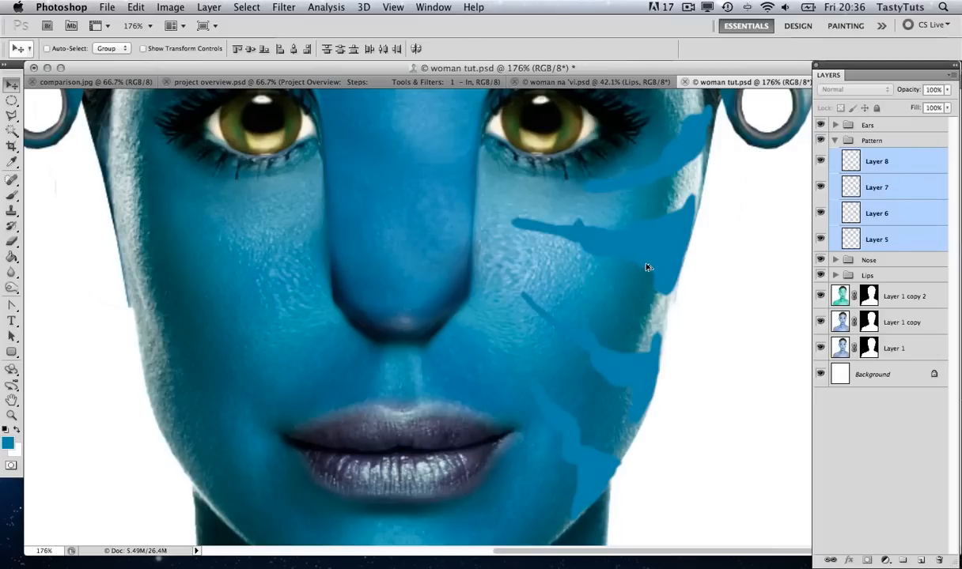
pyautogui.moveTo(646, 267); pyautogui.dragTo(336, 242)
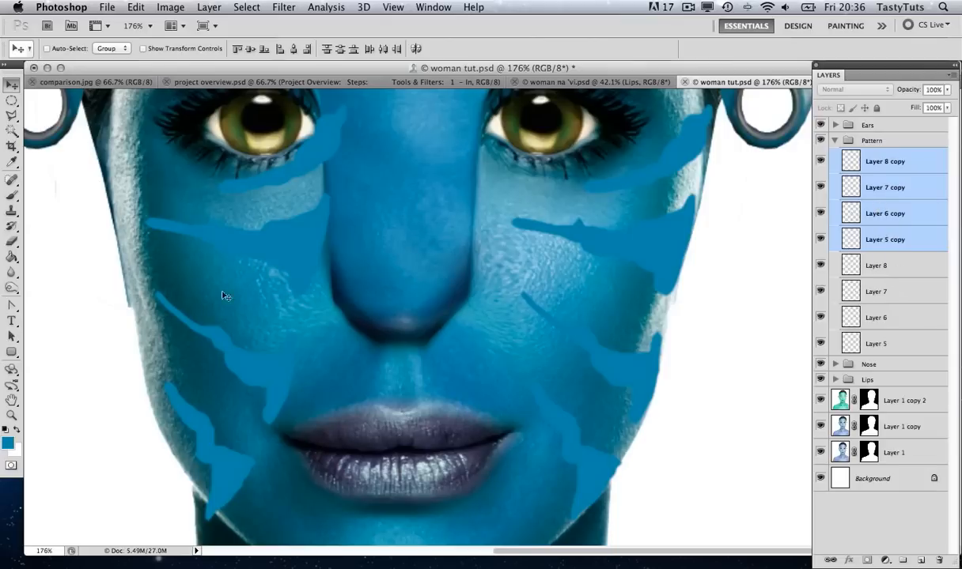
pyautogui.moveTo(226, 295); pyautogui.dragTo(219, 289)
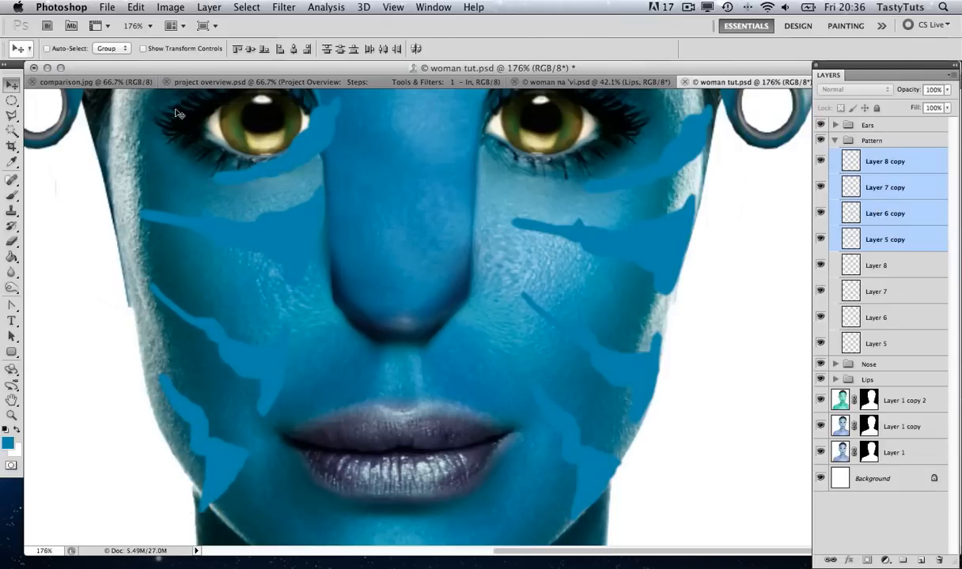
# Step: Flip the copied stripes horizontally and align their wide ends with the left-hand edge of the face
pyautogui.click(135, 7)
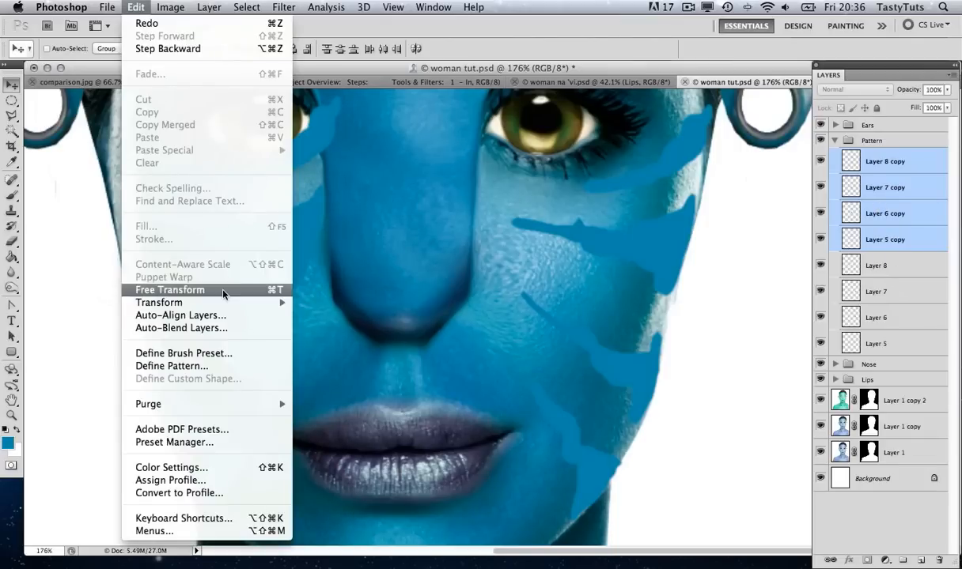
pyautogui.moveTo(229, 302)
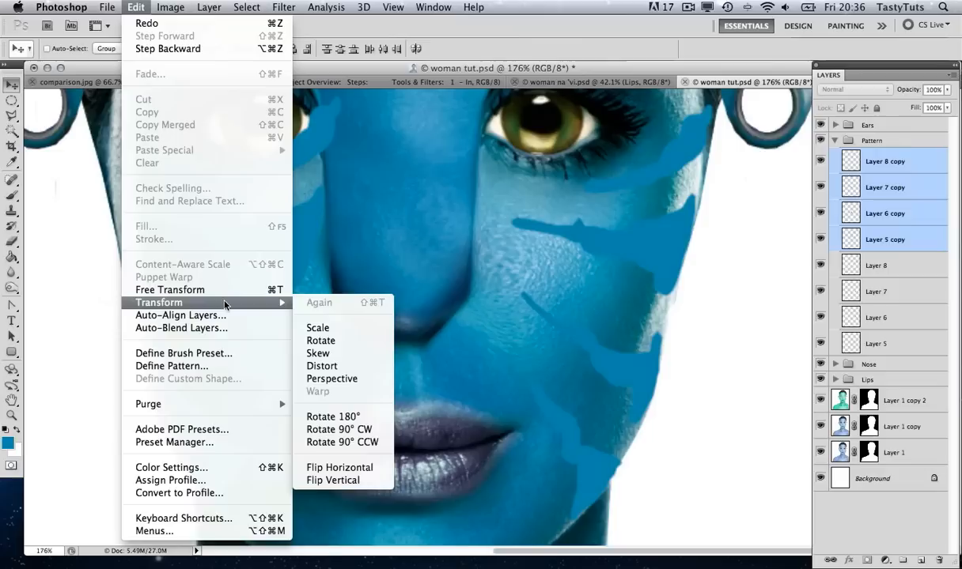
pyautogui.click(324, 466)
pyautogui.moveTo(210, 232); pyautogui.dragTo(167, 250)
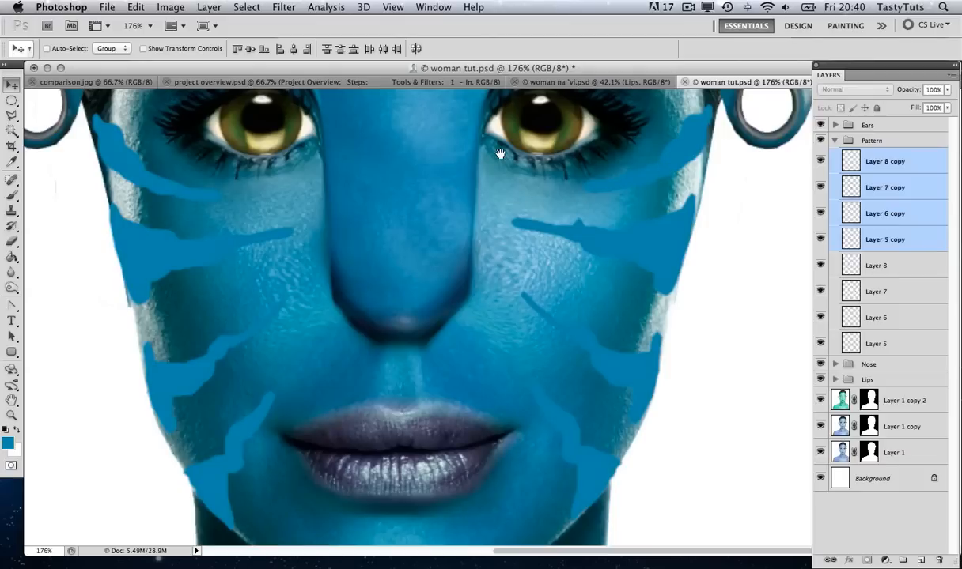
# Step: On a new layer, paint a forked stripe from the right-hand hairline toward the mid-forehead and thin it with the last Maximum filter
pyautogui.moveTo(512, 125); pyautogui.dragTo(605, 199)
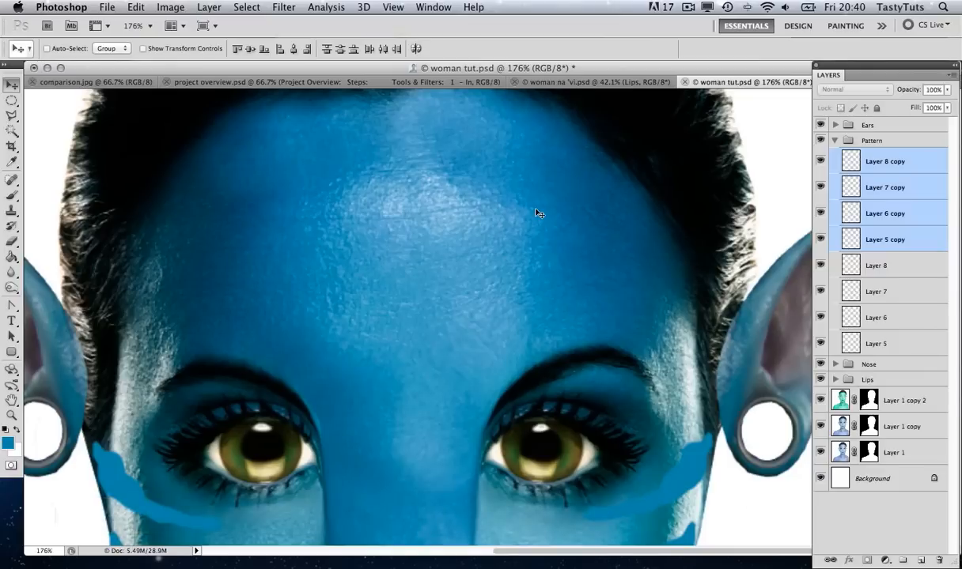
pyautogui.press('super+shift+n')
pyautogui.press('Return')
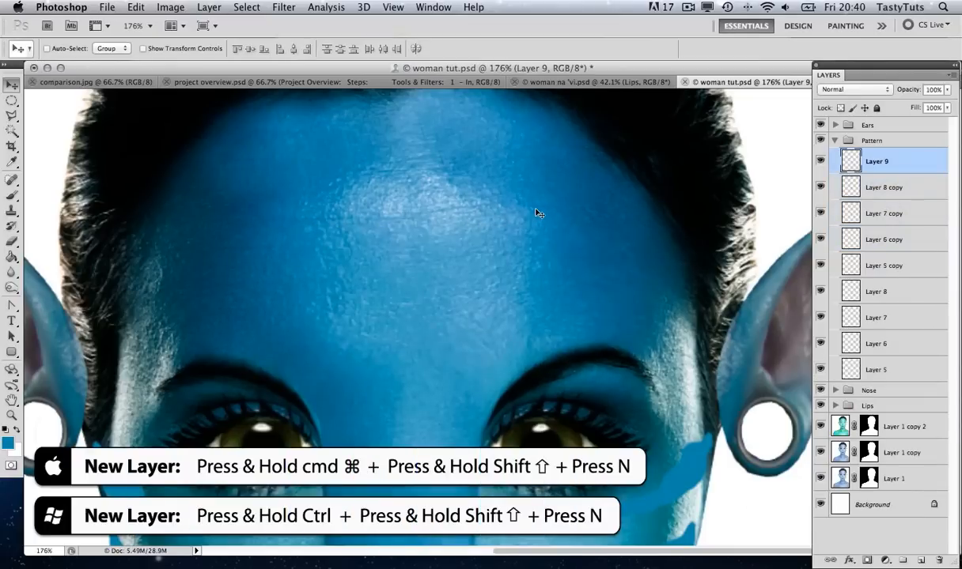
pyautogui.press('b')
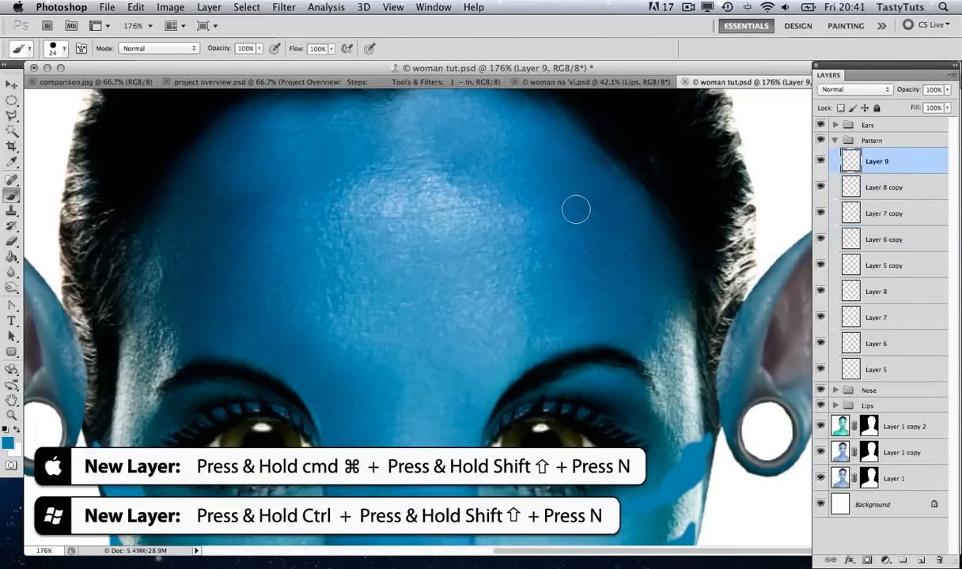
pyautogui.moveTo(608, 166)
pyautogui.mouseDown()
pyautogui.moveTo(635, 186)
pyautogui.moveTo(612, 171)
pyautogui.moveTo(507, 244)
pyautogui.moveTo(445, 342)
pyautogui.moveTo(455, 300)
pyautogui.moveTo(508, 261)
pyautogui.moveTo(518, 231)
pyautogui.moveTo(567, 232)
pyautogui.moveTo(558, 179)
pyautogui.moveTo(556, 199)
pyautogui.moveTo(584, 167)
pyautogui.moveTo(599, 190)
pyautogui.moveTo(596, 156)
pyautogui.moveTo(574, 136)
pyautogui.moveTo(622, 194)
pyautogui.moveTo(608, 196)
pyautogui.moveTo(649, 210)
pyautogui.mouseUp()
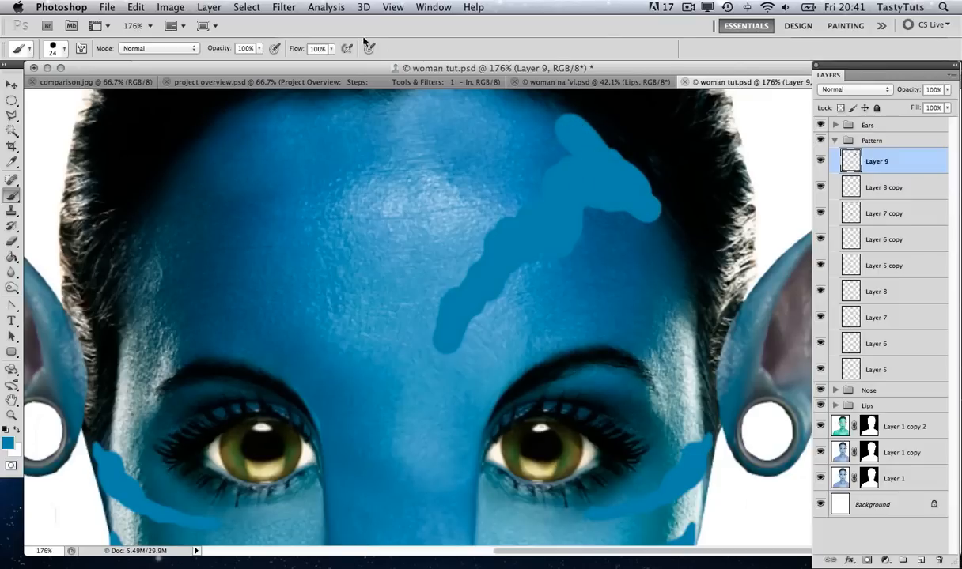
pyautogui.click(284, 8)
pyautogui.click(287, 22)
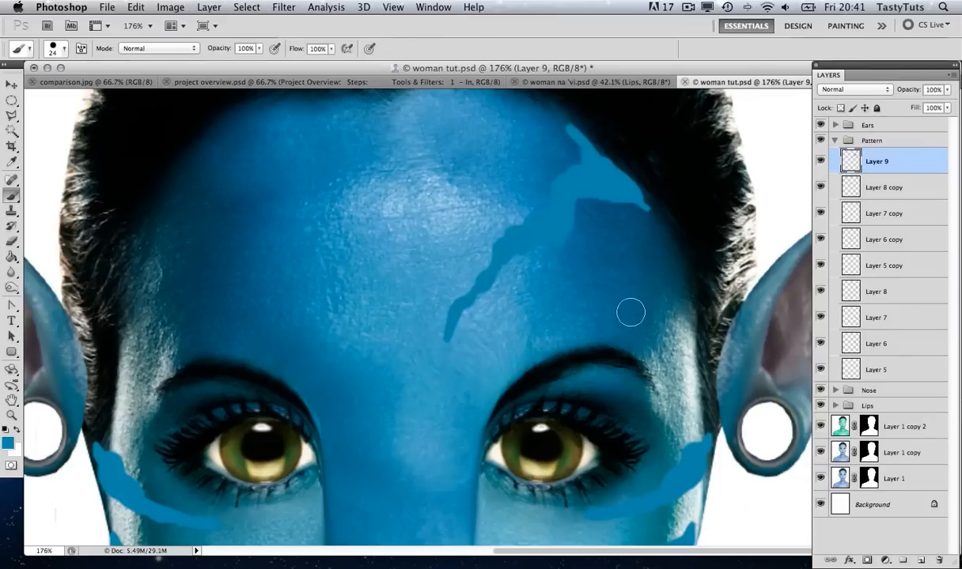
# Step: On another new layer, paint a stripe above the right-hand eyebrow from the temple inward and thin it with the last Maximum filter
pyautogui.click(680, 268)
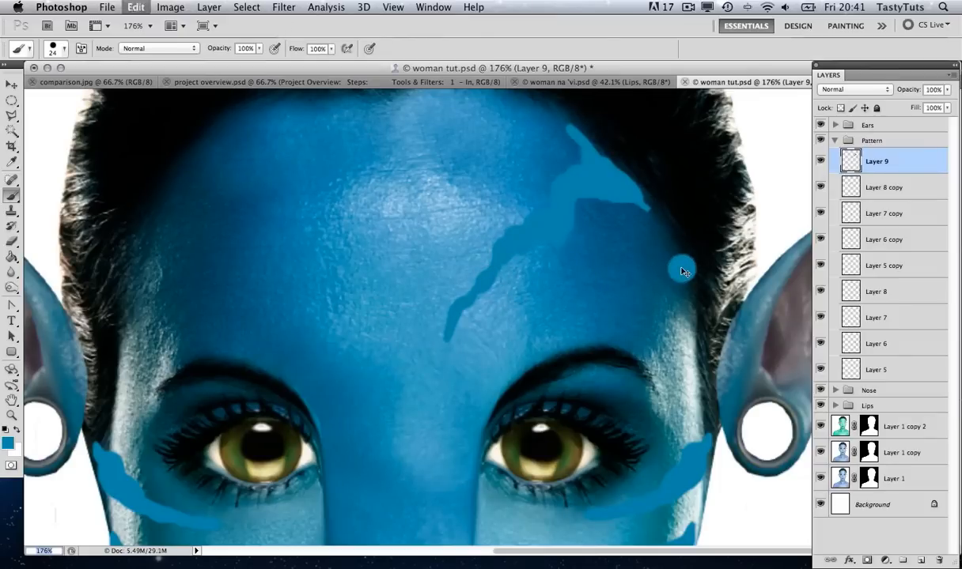
pyautogui.press('super+z')
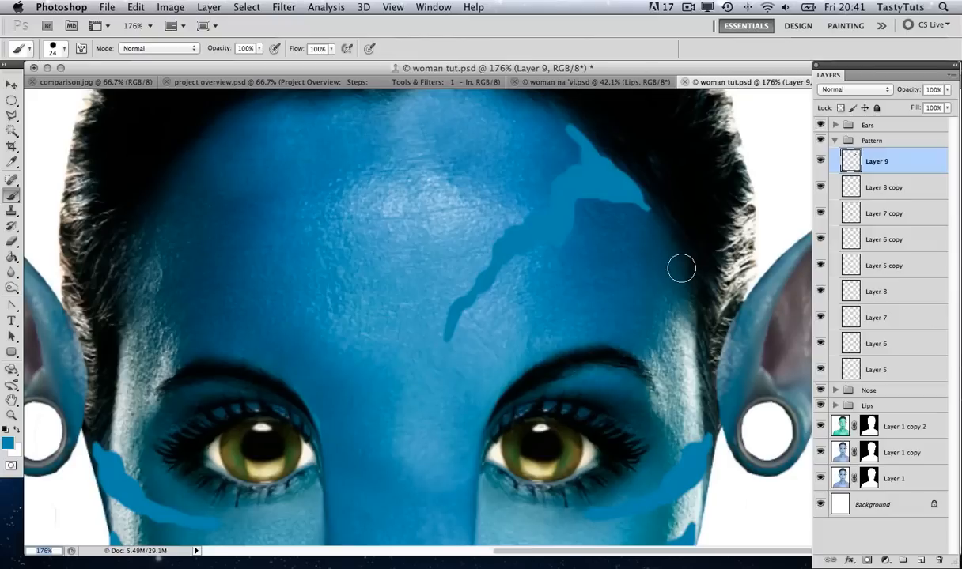
pyautogui.press('super+shift+n')
pyautogui.press('Return')
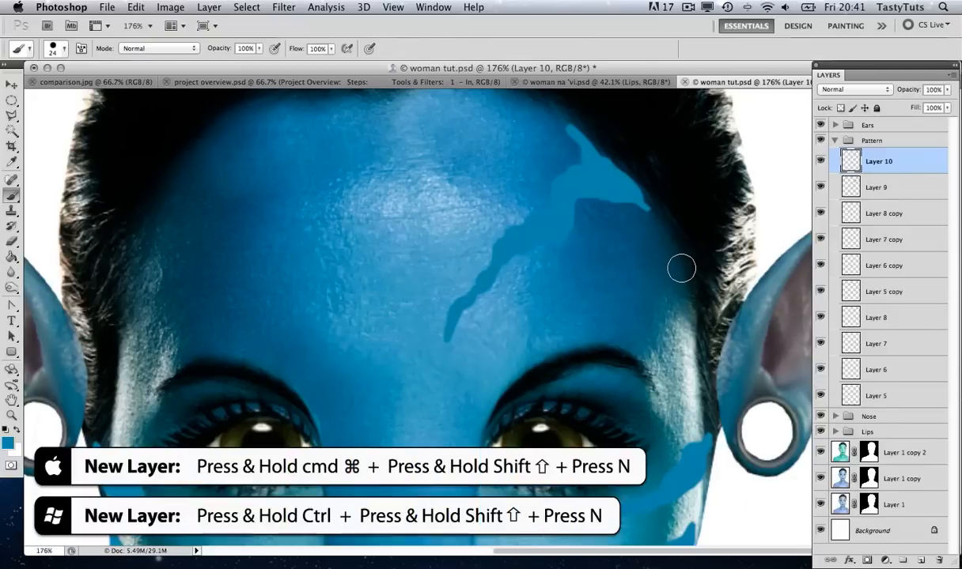
pyautogui.click(682, 263)
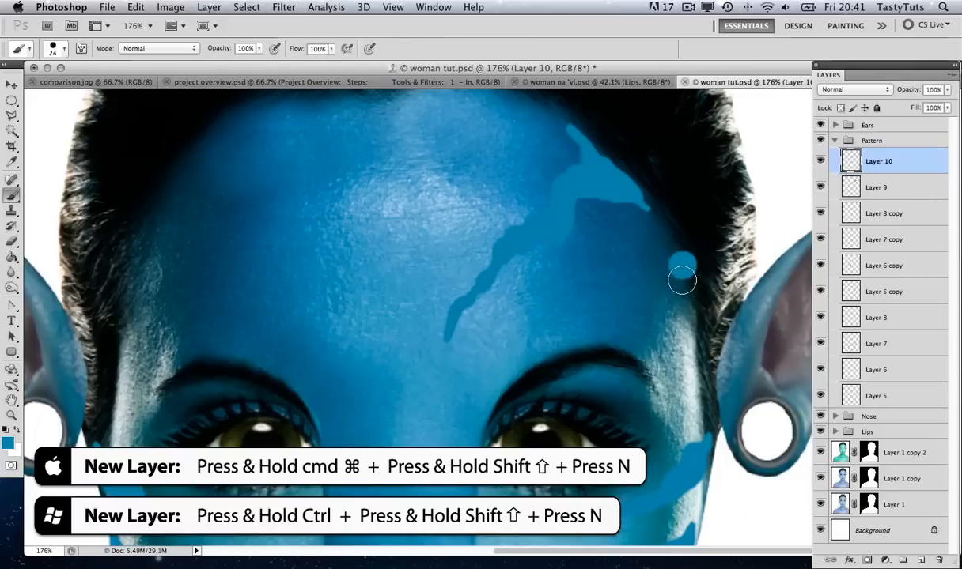
pyautogui.moveTo(681, 279)
pyautogui.mouseDown()
pyautogui.moveTo(647, 303)
pyautogui.moveTo(559, 307)
pyautogui.moveTo(500, 350)
pyautogui.moveTo(546, 311)
pyautogui.moveTo(588, 298)
pyautogui.moveTo(603, 306)
pyautogui.moveTo(615, 279)
pyautogui.moveTo(629, 301)
pyautogui.moveTo(640, 286)
pyautogui.moveTo(646, 315)
pyautogui.moveTo(650, 278)
pyautogui.moveTo(660, 281)
pyautogui.moveTo(670, 249)
pyautogui.moveTo(684, 301)
pyautogui.moveTo(689, 275)
pyautogui.moveTo(670, 251)
pyautogui.mouseUp()
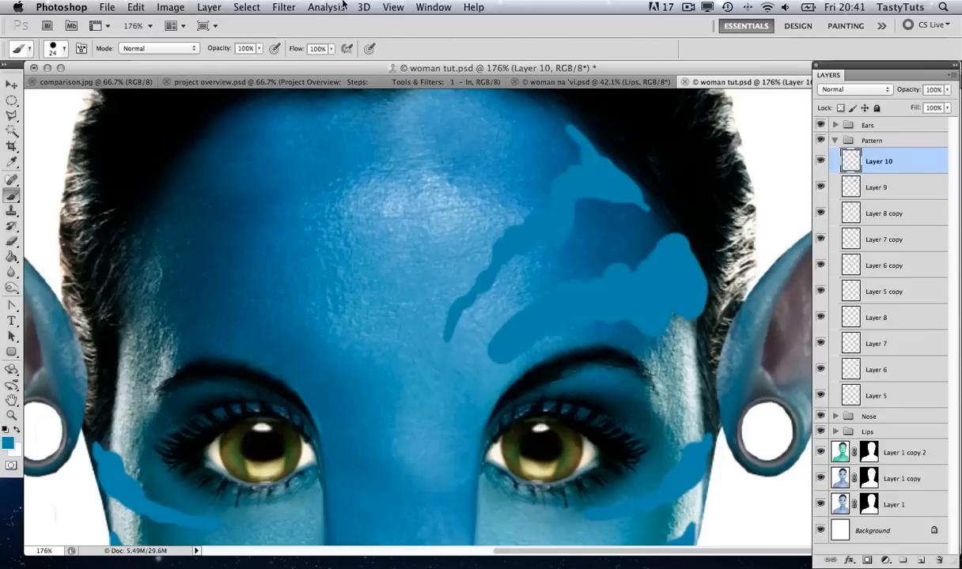
pyautogui.click(280, 8)
pyautogui.click(294, 24)
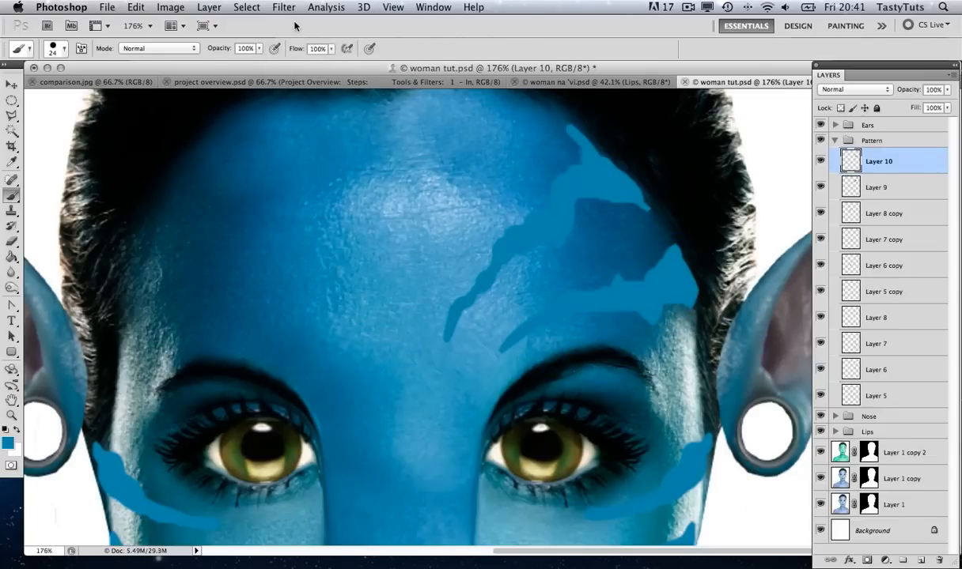
# Step: On a new layer, paint a tapering stripe from the right-hand upper hairline down the forehead and thin it with the last Maximum filter
pyautogui.press('super+shift+n')
pyautogui.press('Return')
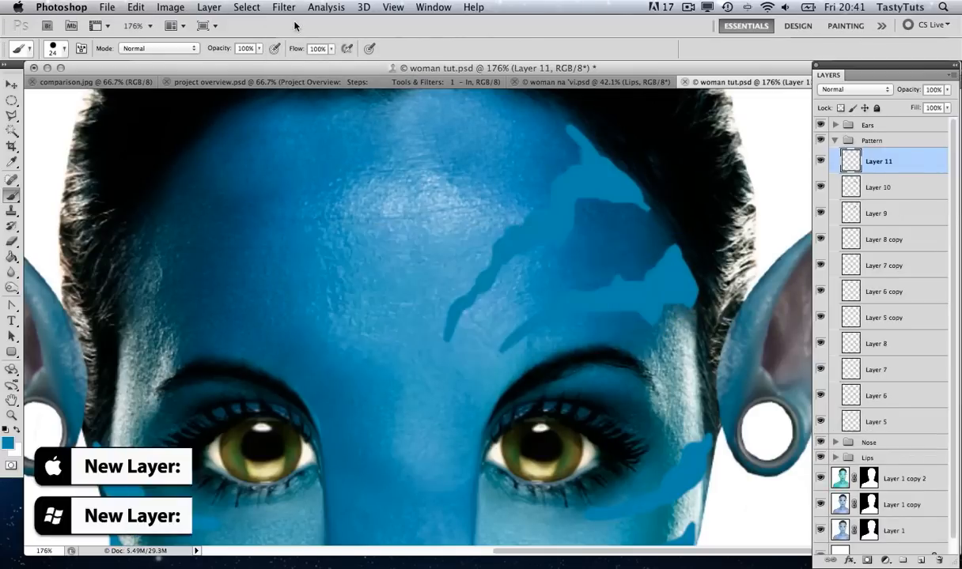
pyautogui.scroll(3, 487, 178)
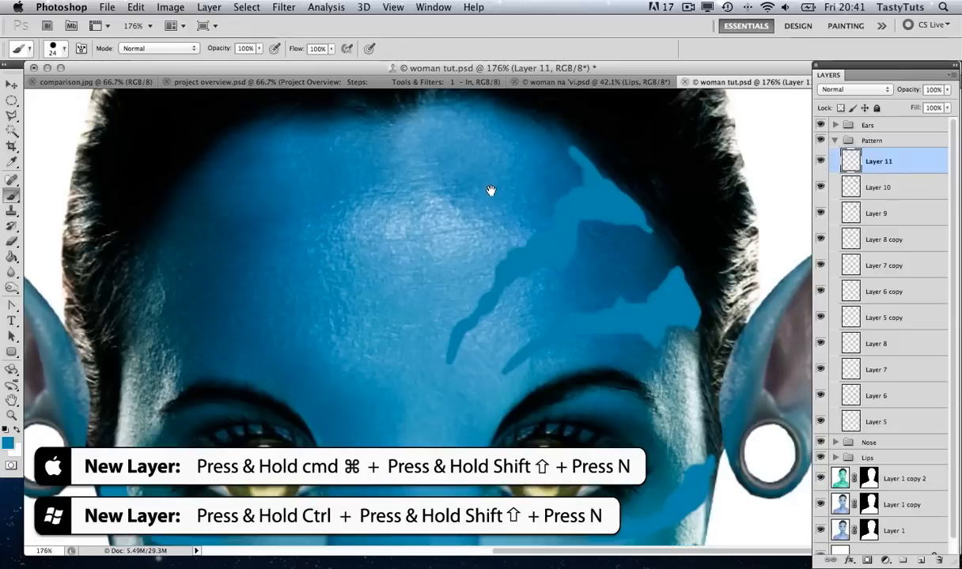
pyautogui.moveTo(503, 125)
pyautogui.mouseDown()
pyautogui.moveTo(543, 147)
pyautogui.moveTo(490, 163)
pyautogui.moveTo(488, 192)
pyautogui.moveTo(450, 242)
pyautogui.moveTo(438, 281)
pyautogui.moveTo(487, 228)
pyautogui.moveTo(521, 157)
pyautogui.moveTo(476, 137)
pyautogui.moveTo(474, 118)
pyautogui.moveTo(529, 123)
pyautogui.moveTo(544, 137)
pyautogui.moveTo(521, 149)
pyautogui.moveTo(525, 189)
pyautogui.mouseUp()
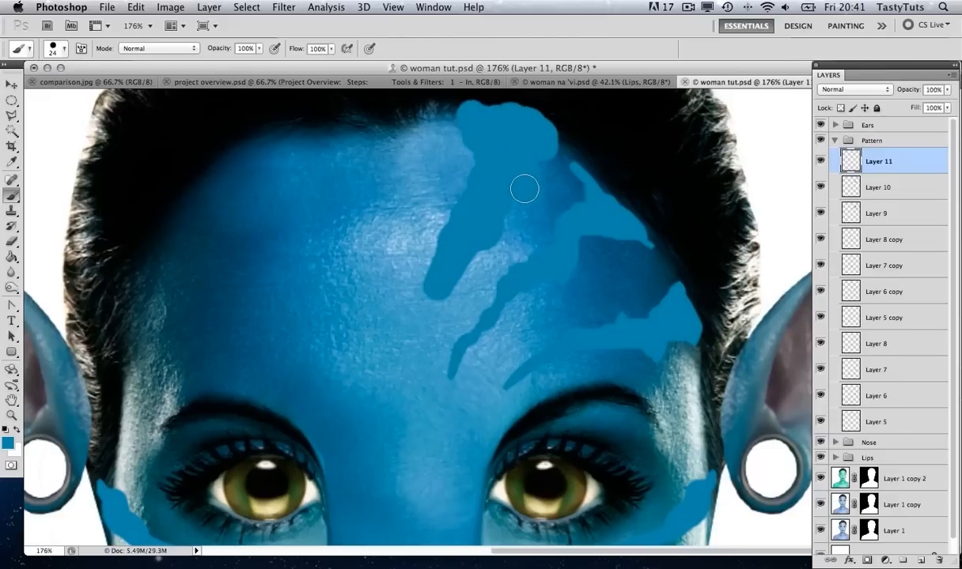
pyautogui.click(285, 8)
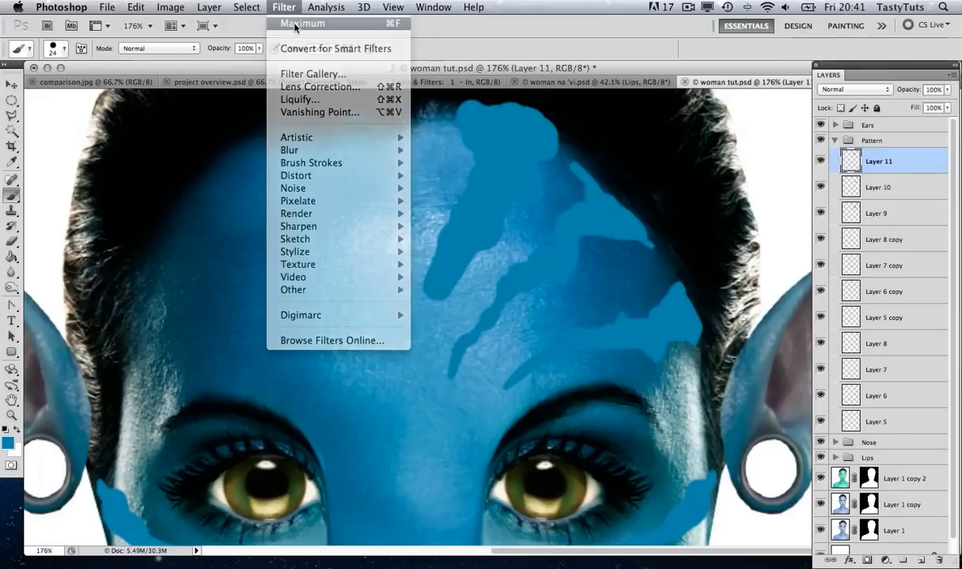
pyautogui.click(295, 28)
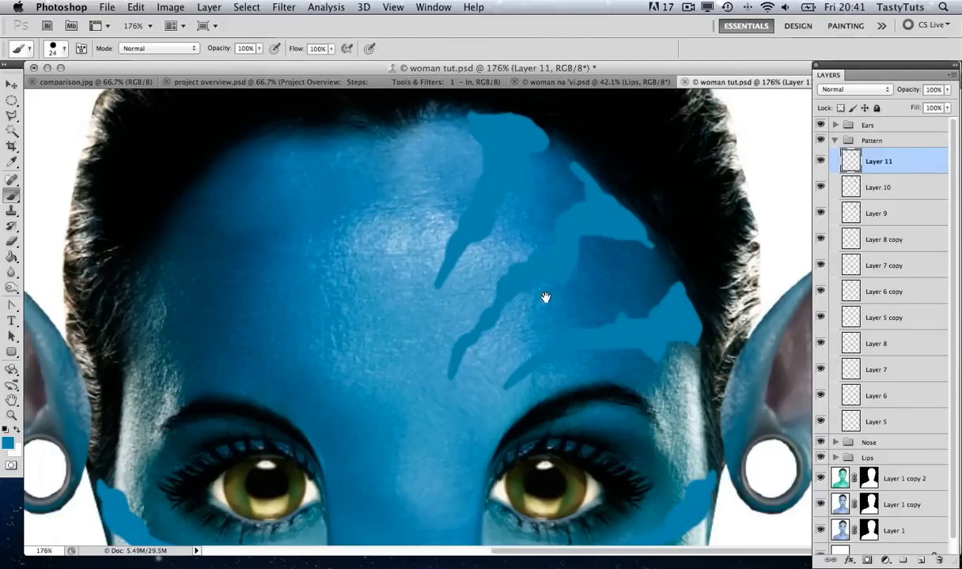
# Step: Duplicate the three forehead stripe layers, Layer 9 to Layer 11, and place the copies over the left-hand side of the forehead
pyautogui.moveTo(545, 298)
pyautogui.mouseDown()
pyautogui.moveTo(515, 258)
pyautogui.moveTo(509, 272)
pyautogui.mouseUp()
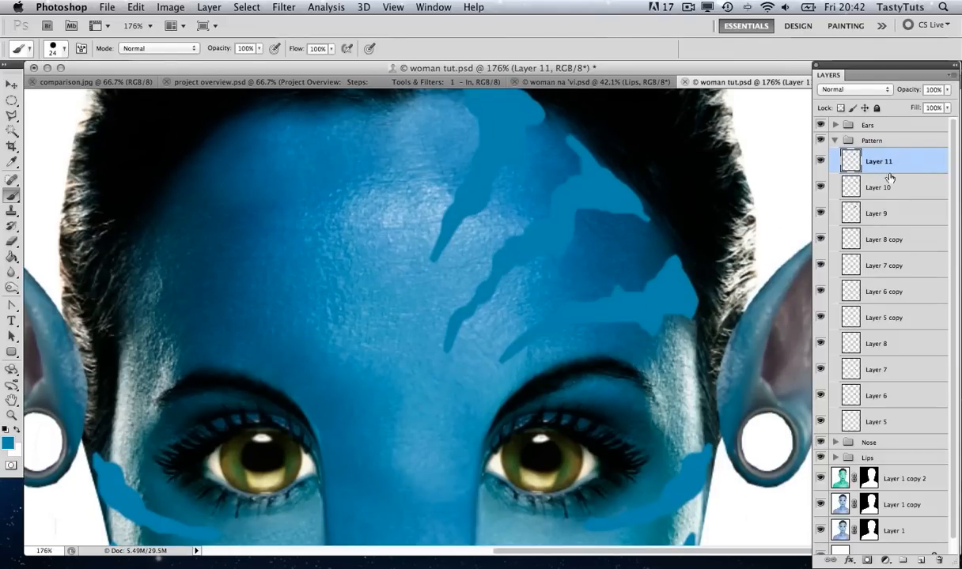
pyautogui.keyDown('shift'); pyautogui.click(884, 214); pyautogui.keyUp('shift')
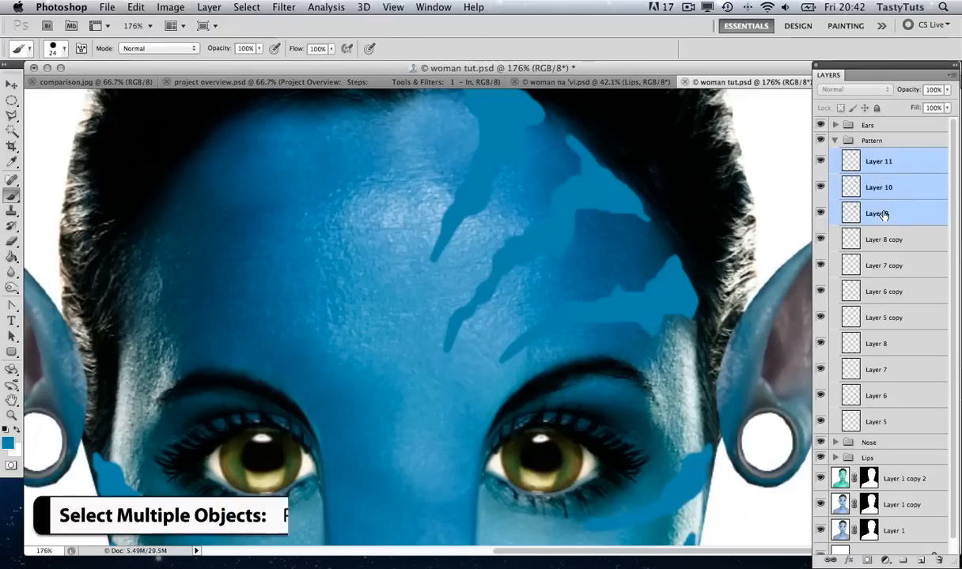
pyautogui.press('v')
pyautogui.moveTo(521, 204); pyautogui.dragTo(351, 222)
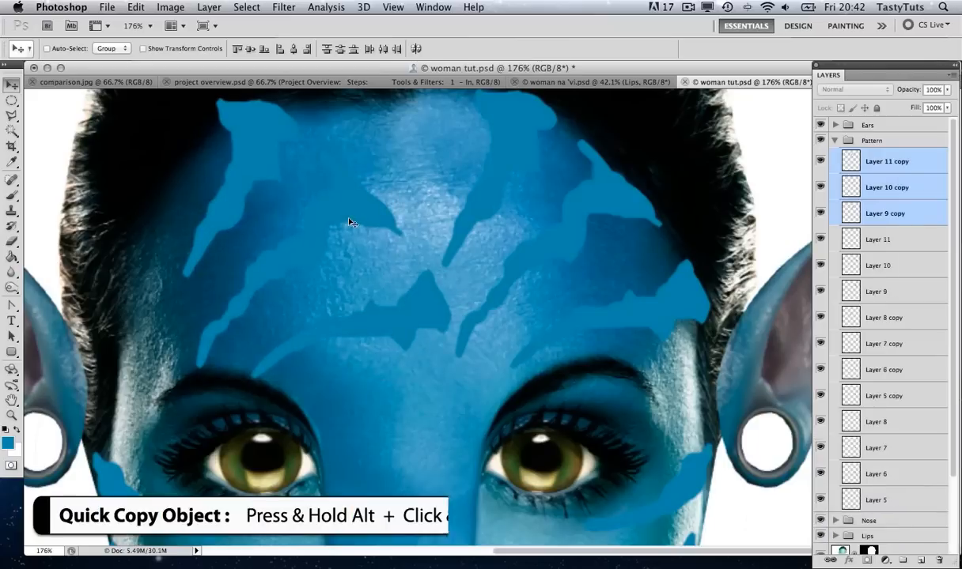
# Step: Flip the copied forehead stripes horizontally and align their wide ends with the left-hand hairline
pyautogui.click(142, 9)
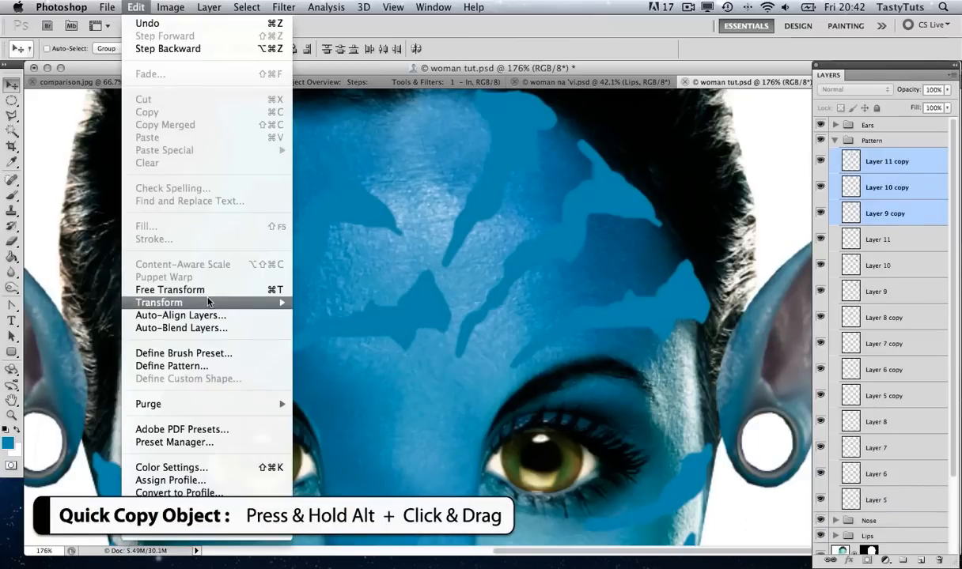
pyautogui.moveTo(198, 302)
pyautogui.click(350, 467)
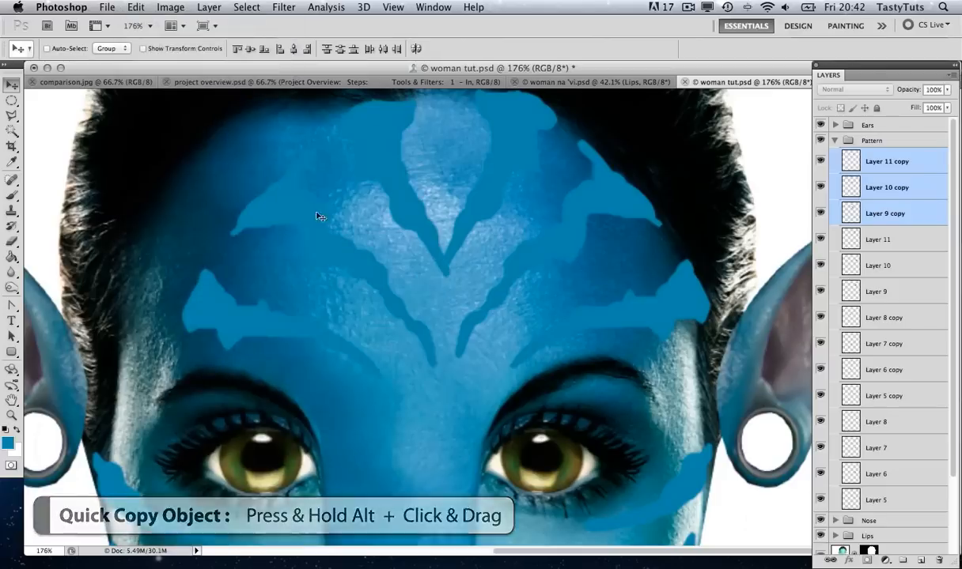
pyautogui.moveTo(316, 215); pyautogui.dragTo(264, 212)
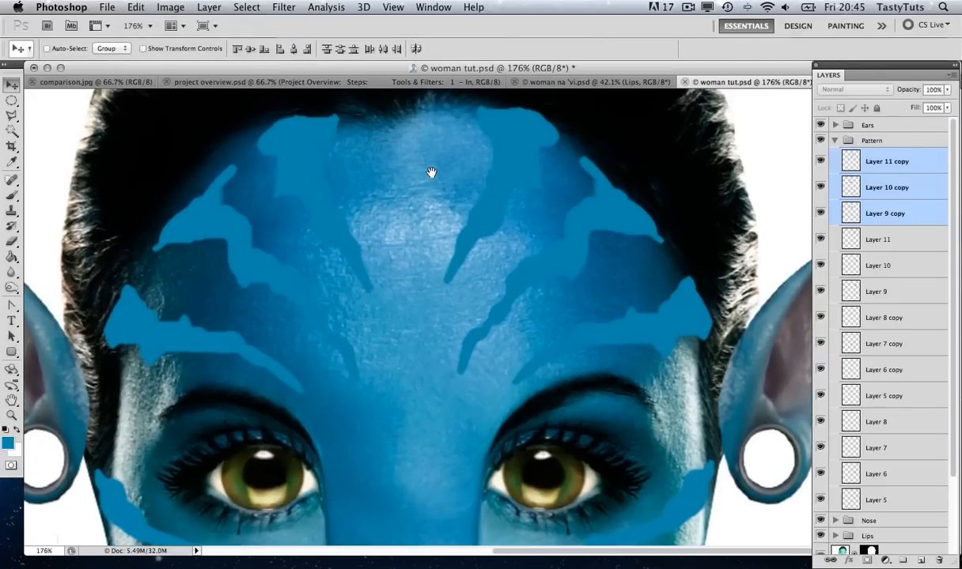
# Step: Add a new layer above the copied forehead stripes for more brush painting
pyautogui.scroll(-5, 432, 171)
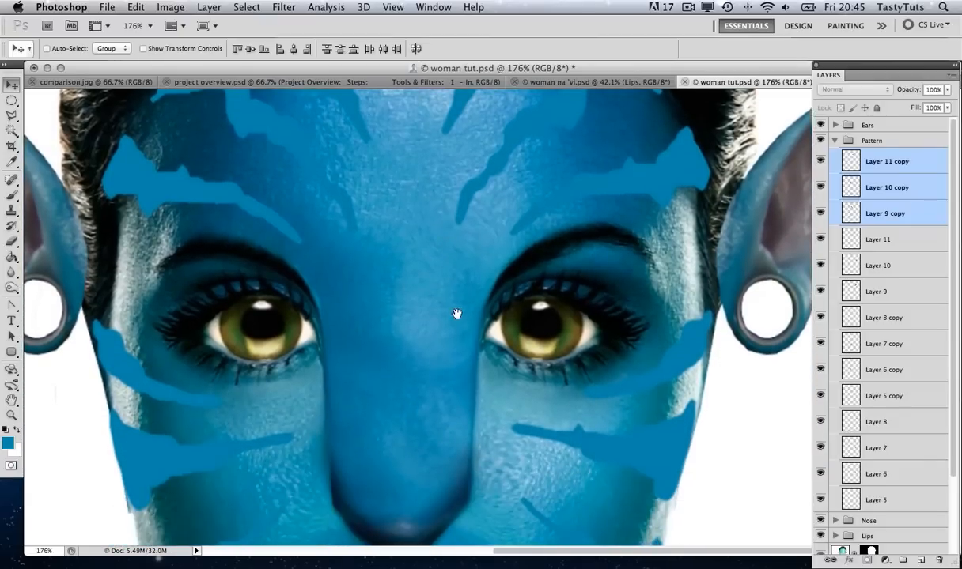
pyautogui.moveTo(456, 314); pyautogui.dragTo(448, 247)
pyautogui.press('b')
pyautogui.press('super+shift+n')
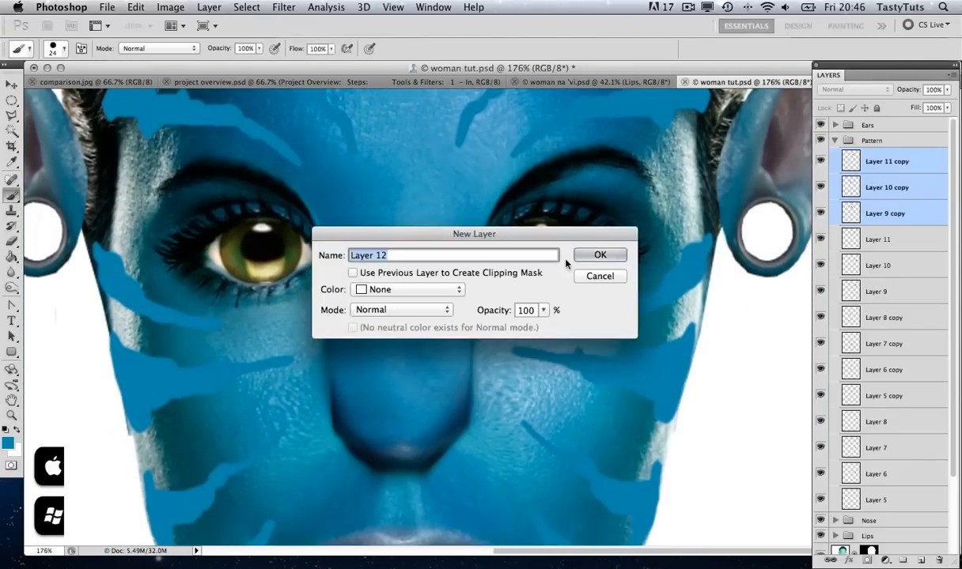
# Step: On new Layer 12, paint a jagged vertical stripe down the right side of the nose and reapply the last filter
pyautogui.press('Return')
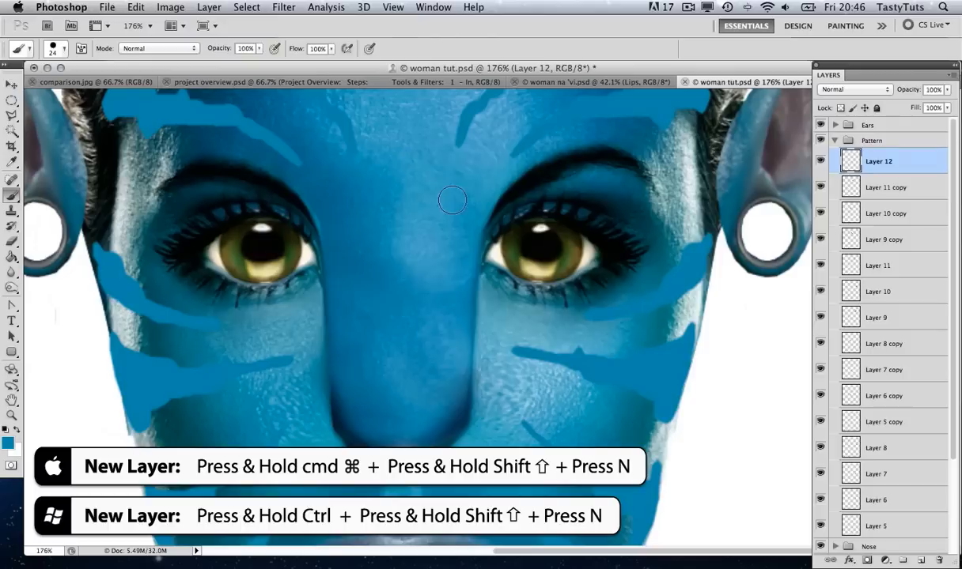
pyautogui.moveTo(466, 182)
pyautogui.mouseDown()
pyautogui.moveTo(439, 234)
pyautogui.moveTo(447, 268)
pyautogui.moveTo(438, 401)
pyautogui.mouseUp()
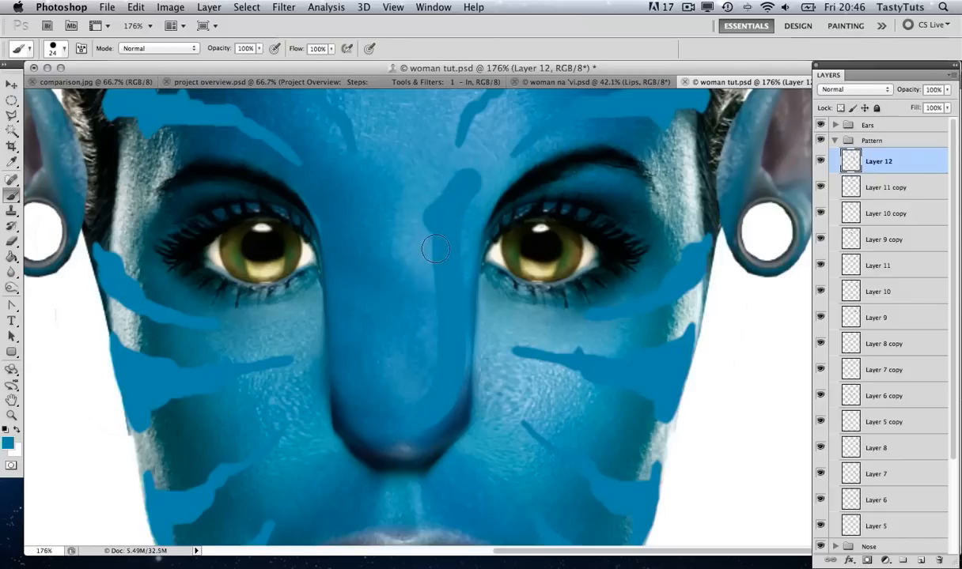
pyautogui.moveTo(435, 249); pyautogui.dragTo(440, 335)
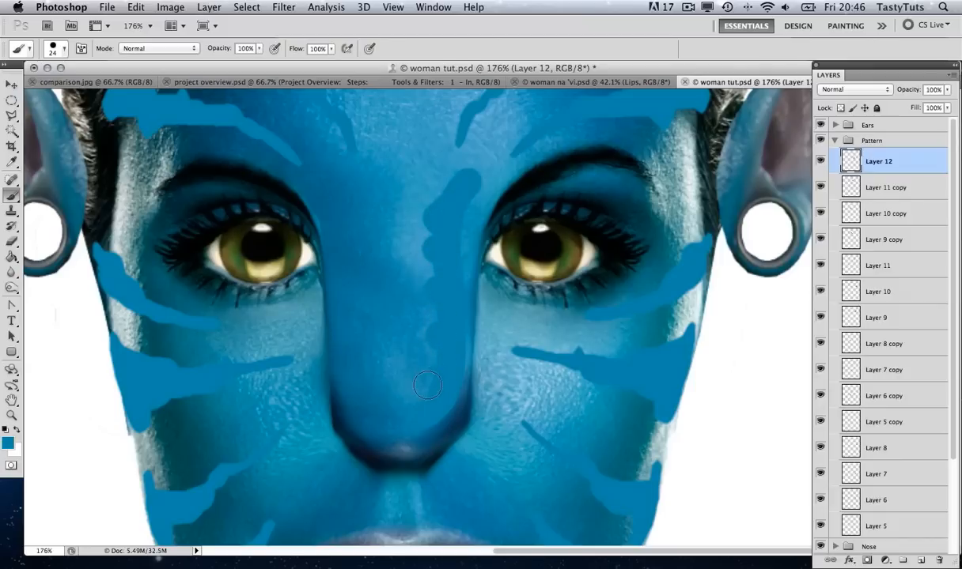
pyautogui.click(283, 7)
pyautogui.click(287, 23)
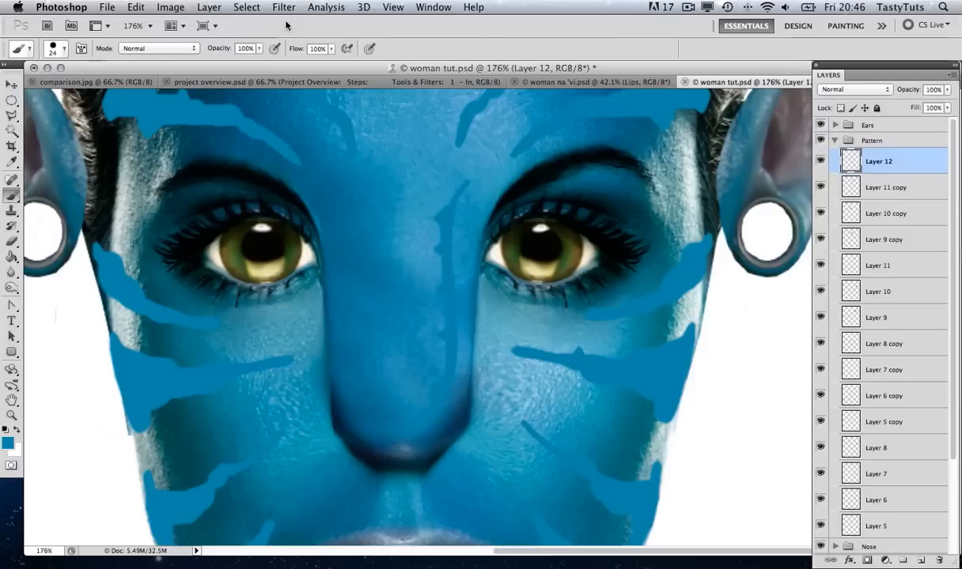
# Step: Shift the nose stripe slightly inward, and mirror a copy of it horizontally onto the left side of the nose
pyautogui.press('v')
pyautogui.moveTo(447, 275)
pyautogui.mouseDown()
pyautogui.moveTo(381, 221)
pyautogui.moveTo(444, 280)
pyautogui.mouseUp()
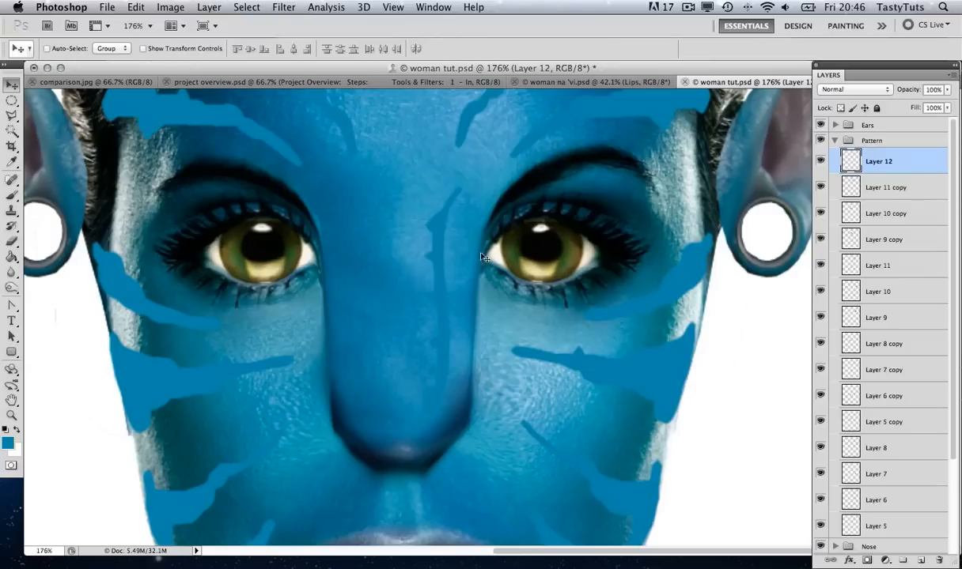
pyautogui.moveTo(461, 256)
pyautogui.mouseDown()
pyautogui.moveTo(407, 241)
pyautogui.moveTo(376, 356)
pyautogui.mouseUp()
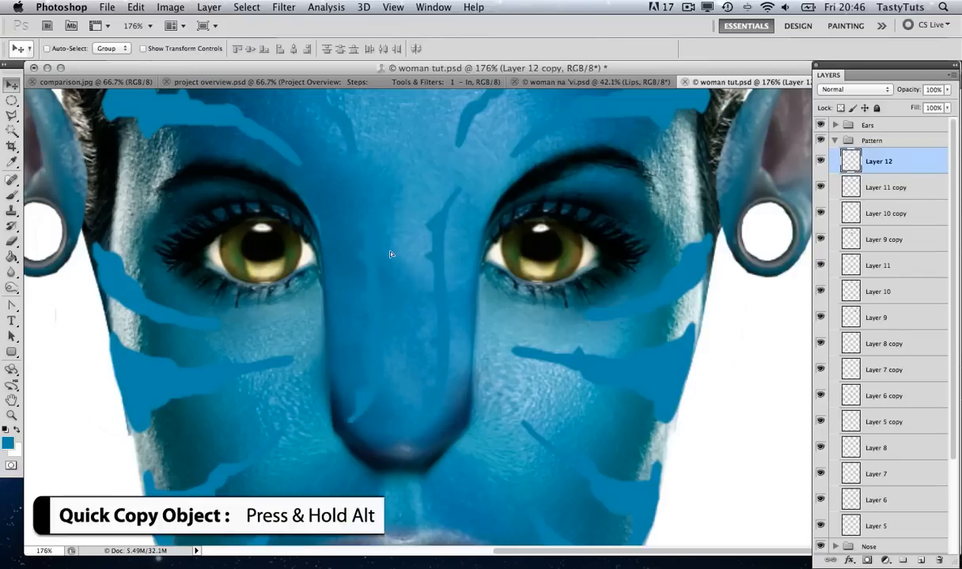
pyautogui.click(137, 8)
pyautogui.moveTo(190, 302)
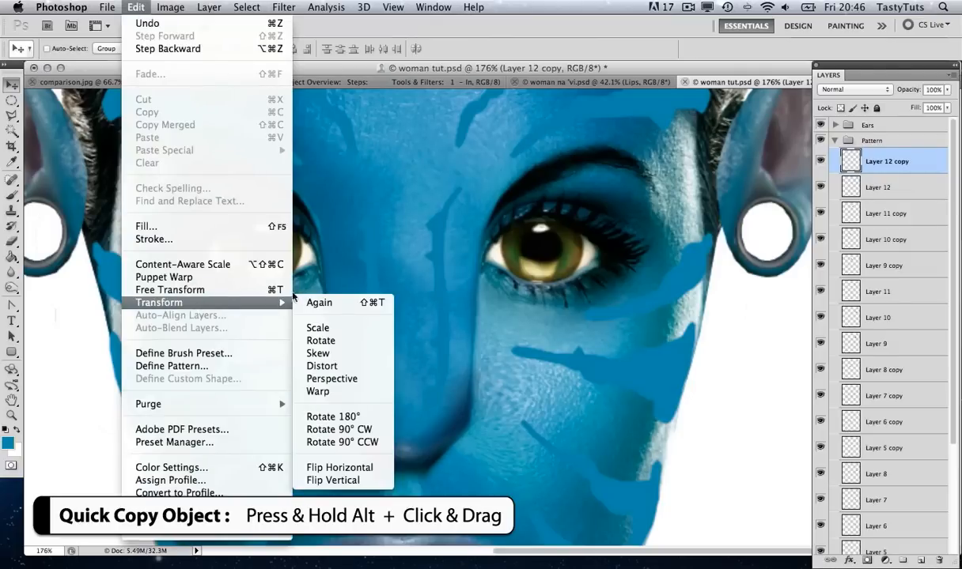
pyautogui.click(340, 467)
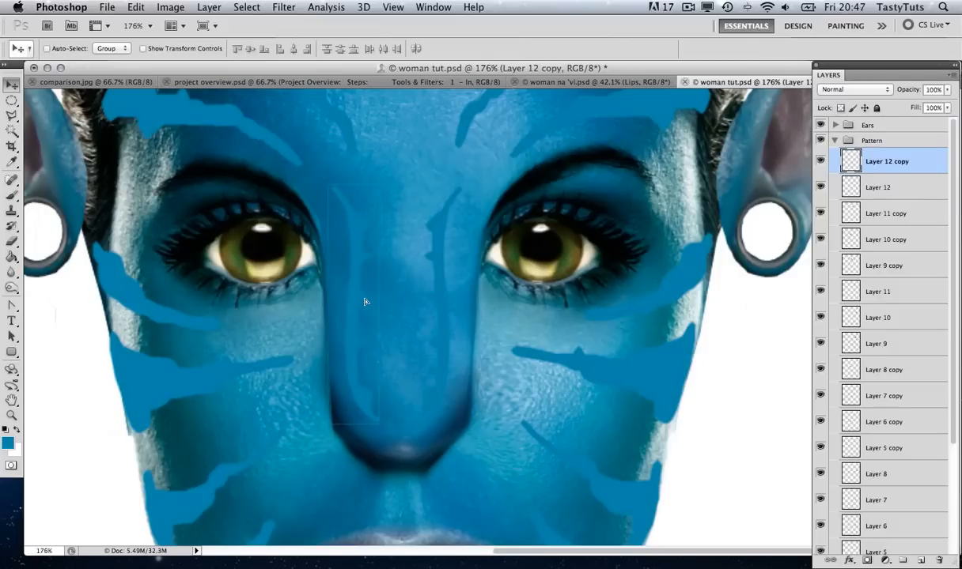
# Step: Add a new layer directly above Layer 12 and paint a jagged stripe across the shoulder on the left of the image
pyautogui.click(832, 182)
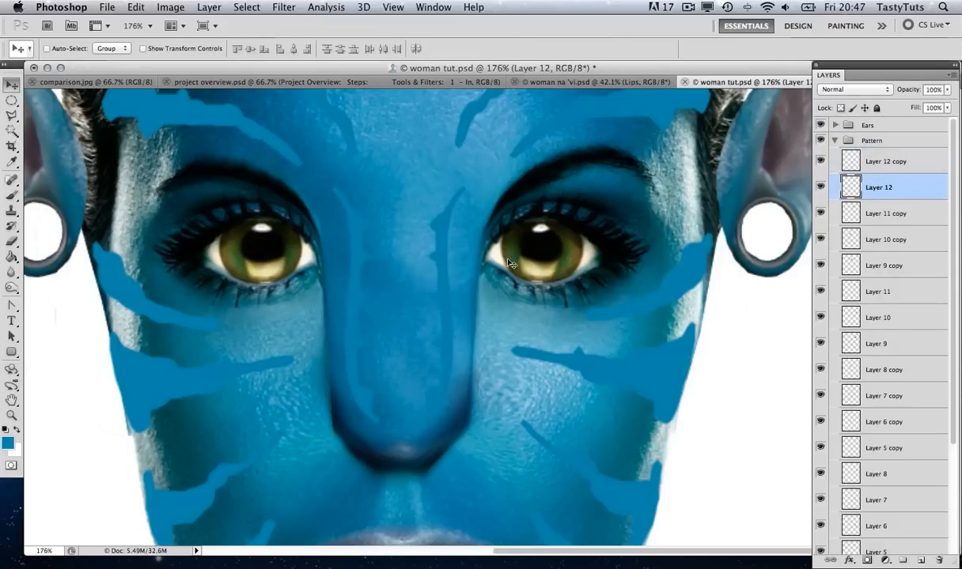
pyautogui.press('z')
pyautogui.keyDown('alt'); pyautogui.click(467, 274); pyautogui.keyUp('alt')
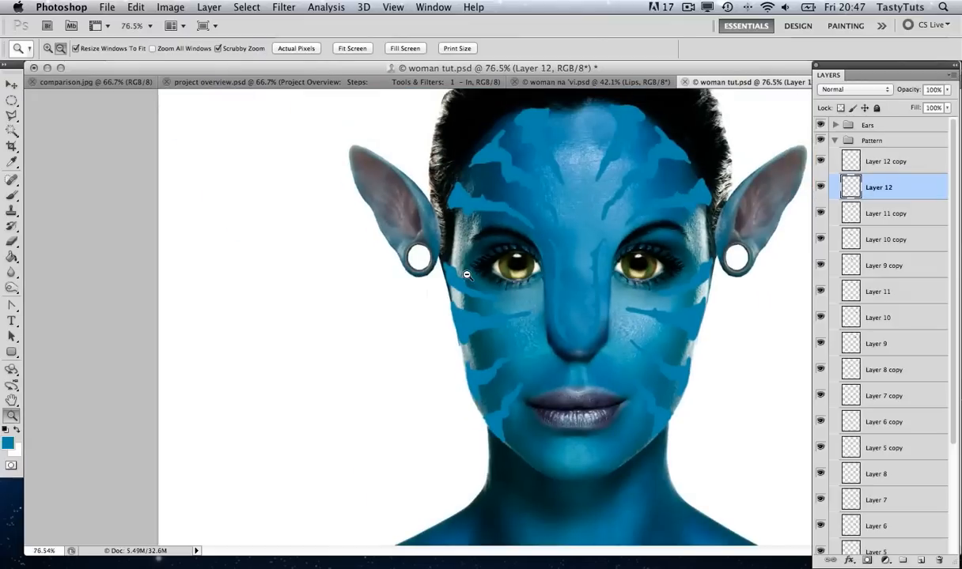
pyautogui.keyDown('alt'); pyautogui.click(467, 262); pyautogui.keyUp('alt')
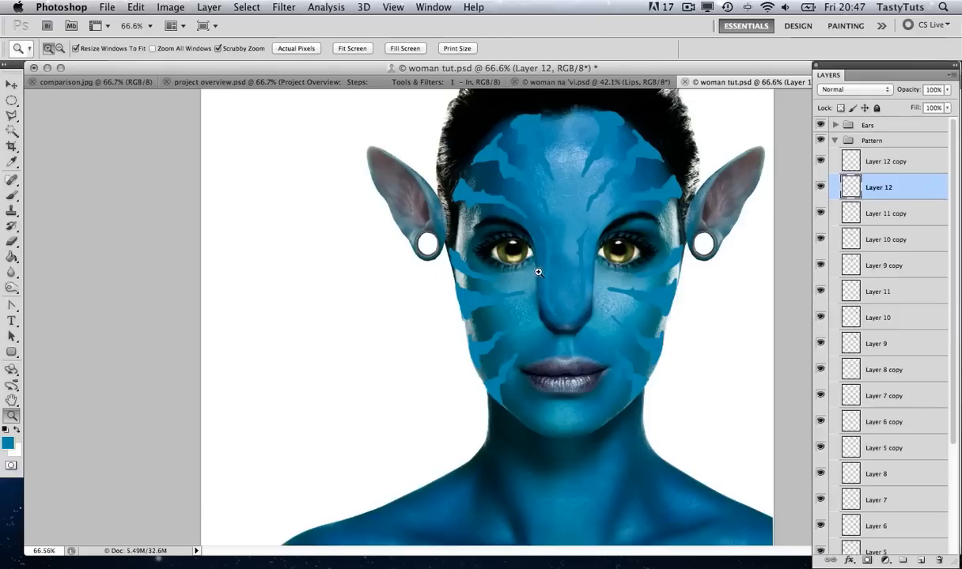
pyautogui.moveTo(656, 485); pyautogui.dragTo(655, 326)
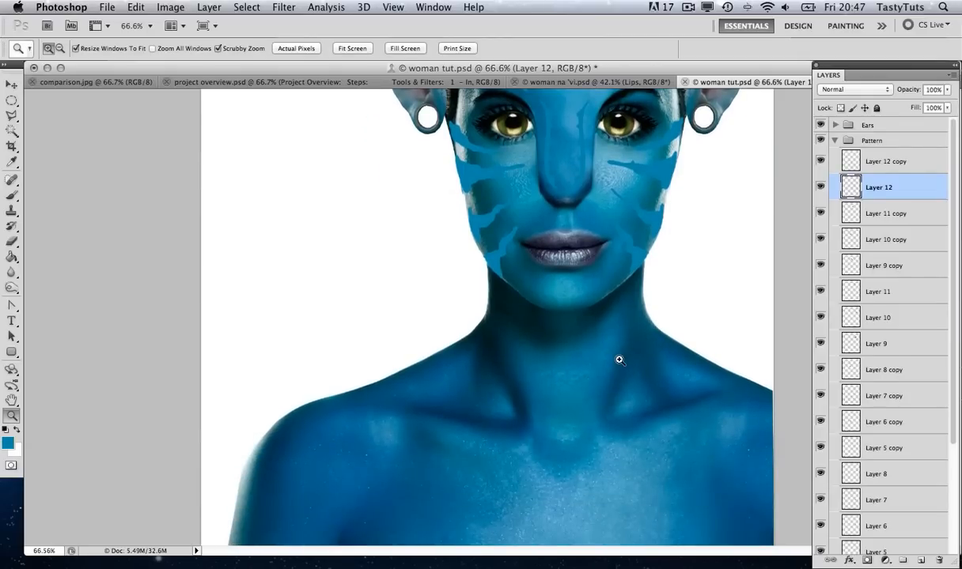
pyautogui.hotkey('ctrl', 'shift', 'n')
pyautogui.press('Return')
pyautogui.press('b')
pyautogui.moveTo(249, 458)
pyautogui.mouseDown()
pyautogui.moveTo(309, 409)
pyautogui.moveTo(294, 438)
pyautogui.moveTo(465, 477)
pyautogui.moveTo(321, 435)
pyautogui.moveTo(310, 448)
pyautogui.moveTo(419, 478)
pyautogui.moveTo(364, 443)
pyautogui.mouseUp()
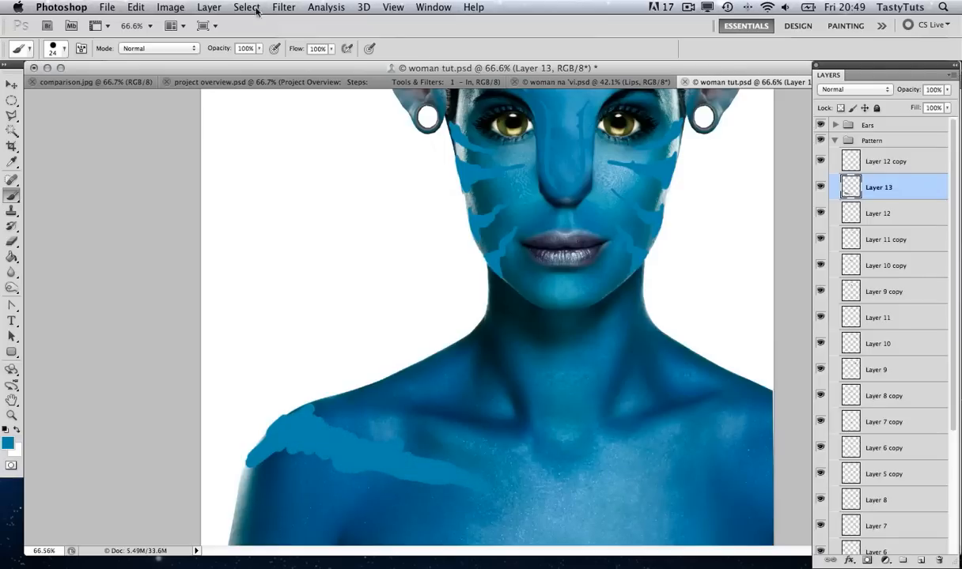
# Step: Paint further jagged stripes across the shoulders, collarbones, chest and neck on new layers, adding small details to the shoulder stripe
pyautogui.hotkey('ctrl', 'shift', 'n')
pyautogui.press('Return')
pyautogui.moveTo(396, 381)
pyautogui.mouseDown()
pyautogui.moveTo(425, 366)
pyautogui.moveTo(397, 385)
pyautogui.moveTo(436, 393)
pyautogui.moveTo(478, 417)
pyautogui.mouseUp()
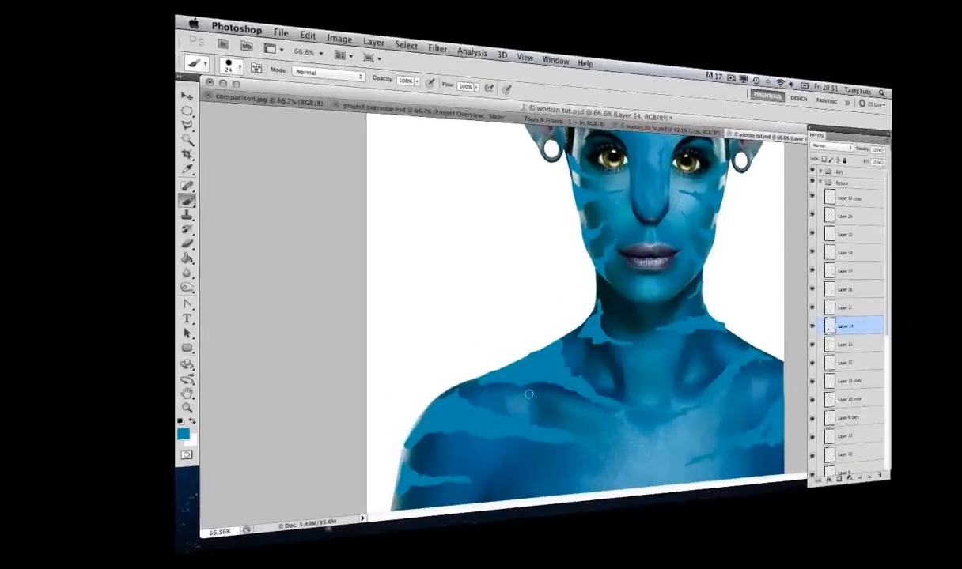
pyautogui.rightClick(318, 422)
pyautogui.click(365, 451)
pyautogui.press('b')
pyautogui.moveTo(432, 478)
pyautogui.mouseDown()
pyautogui.moveTo(486, 481)
pyautogui.moveTo(315, 462)
pyautogui.moveTo(252, 473)
pyautogui.moveTo(304, 412)
pyautogui.moveTo(360, 440)
pyautogui.moveTo(348, 417)
pyautogui.mouseUp()
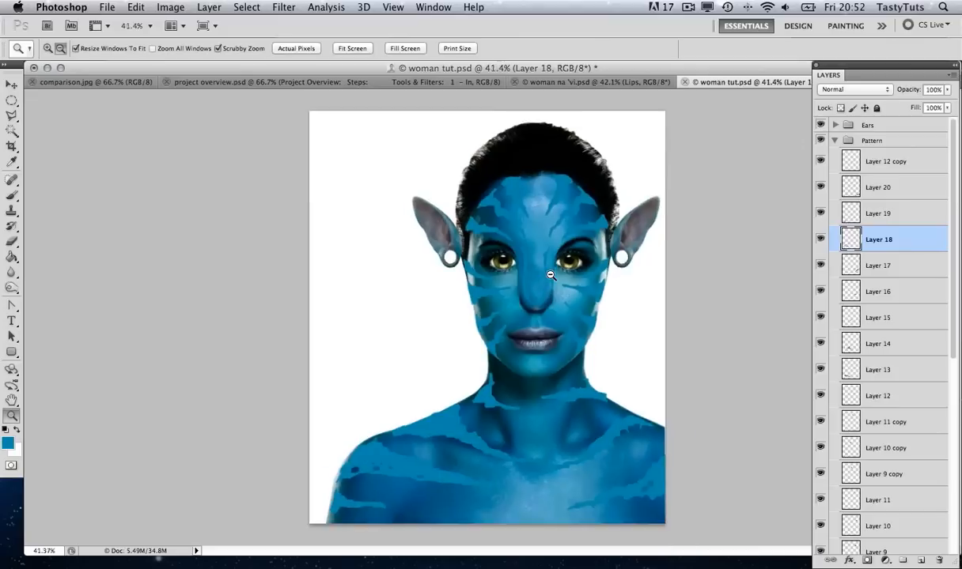
# Step: Review the stripe layers in the Pattern group and compare the portrait with the group hidden and shown
pyautogui.moveTo(514, 260); pyautogui.dragTo(528, 261)
pyautogui.press('v')
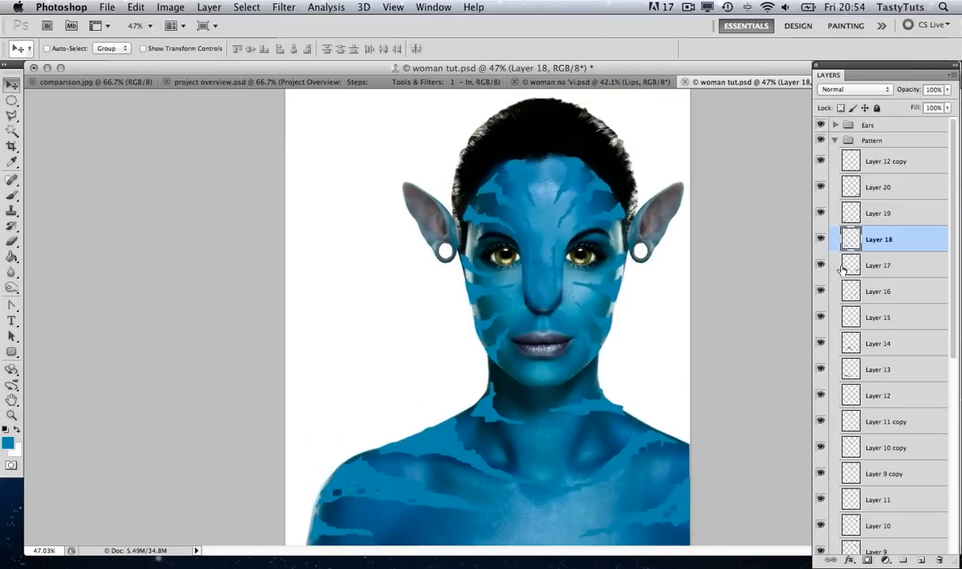
pyautogui.scroll(-3, 887, 178)
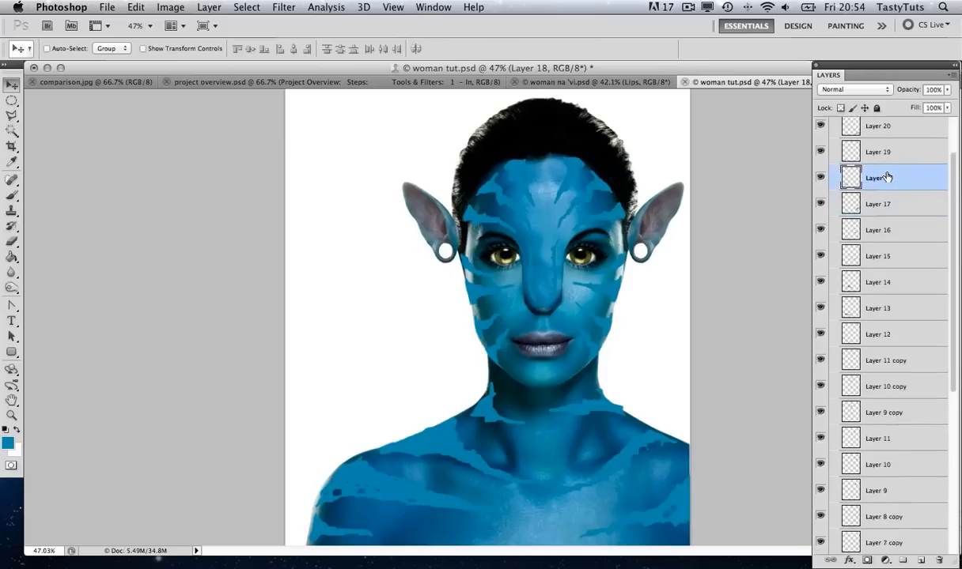
pyautogui.scroll(-6, 887, 177)
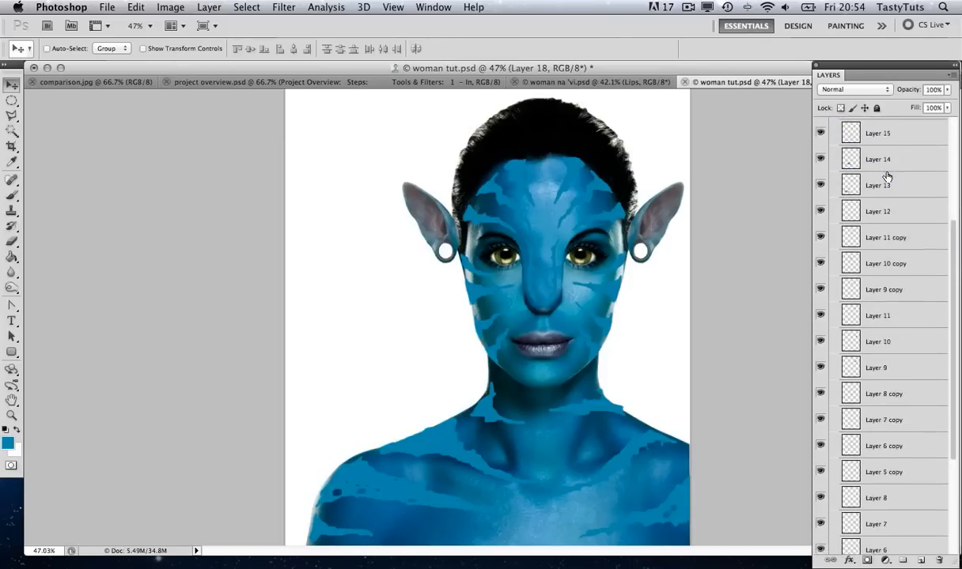
pyautogui.scroll(9, 887, 178)
pyautogui.click(835, 140)
pyautogui.click(819, 140)
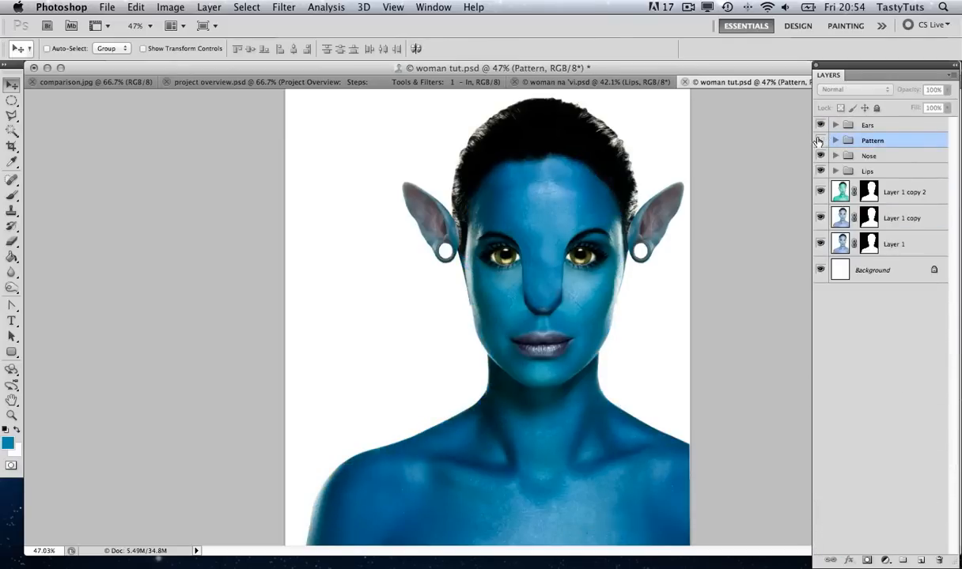
pyautogui.click(819, 140)
pyautogui.click(835, 140)
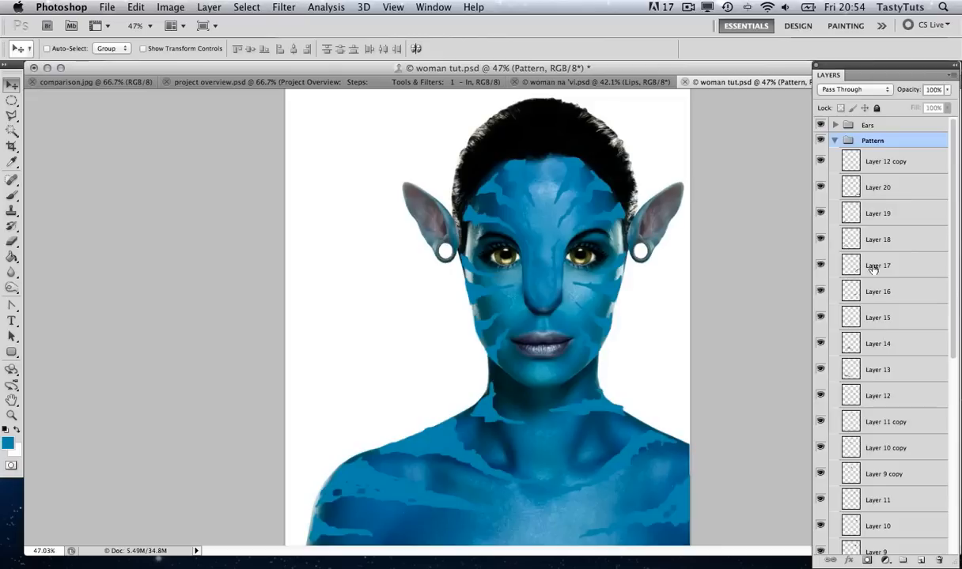
pyautogui.click(835, 140)
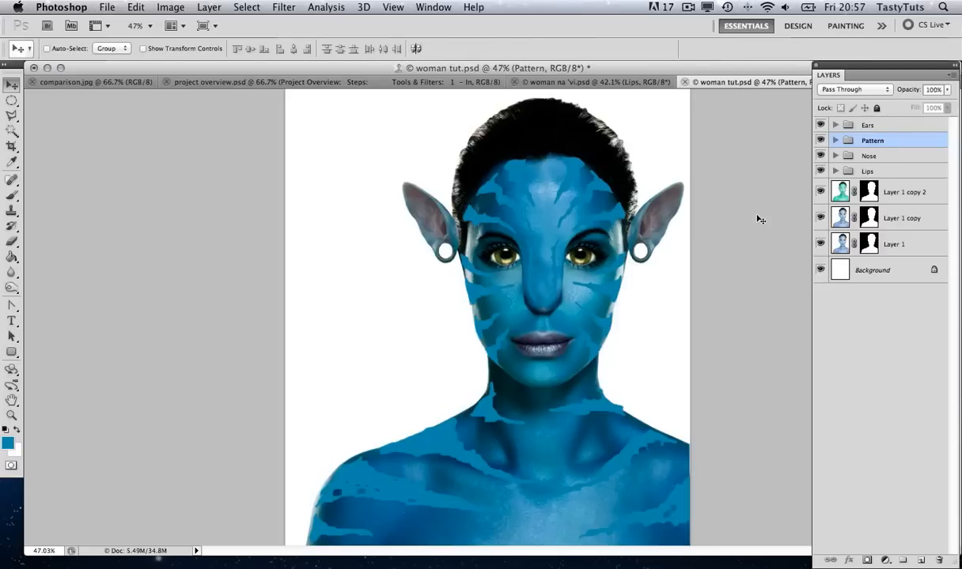
pyautogui.click(820, 140)
pyautogui.click(820, 140)
# Step: Set the Pattern group's blend mode to Multiply and its opacity to 34%
pyautogui.click(872, 92)
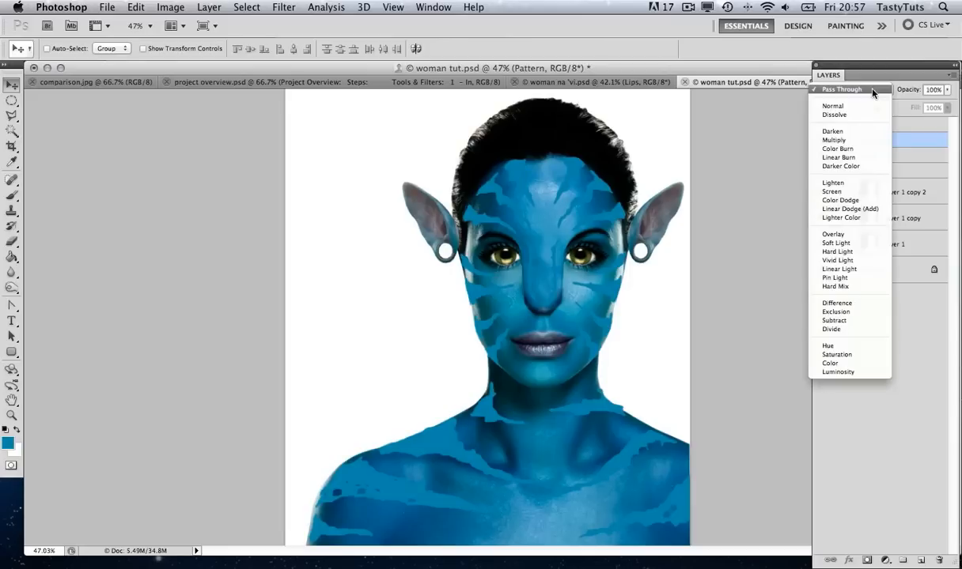
pyautogui.click(860, 140)
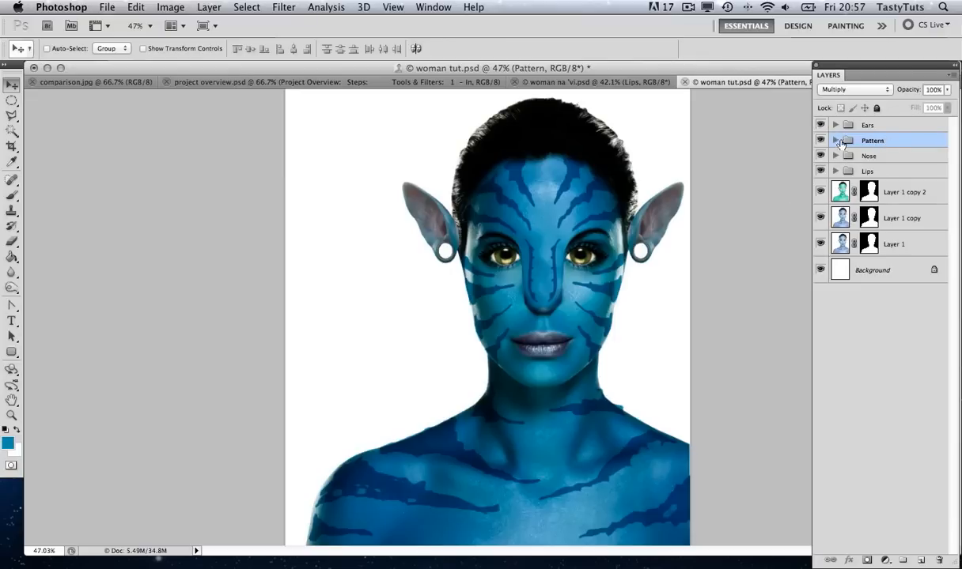
pyautogui.click(948, 92)
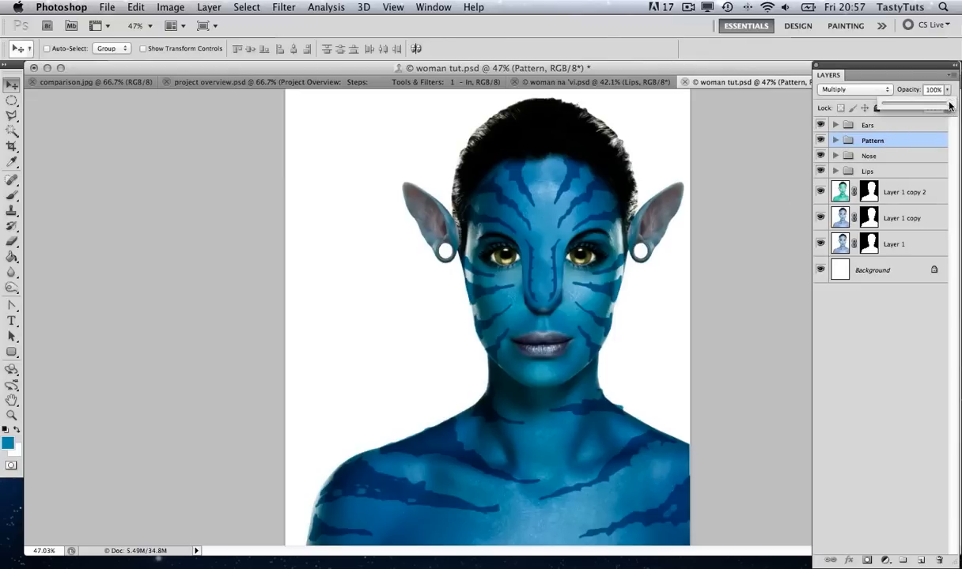
pyautogui.moveTo(950, 106); pyautogui.dragTo(905, 106)
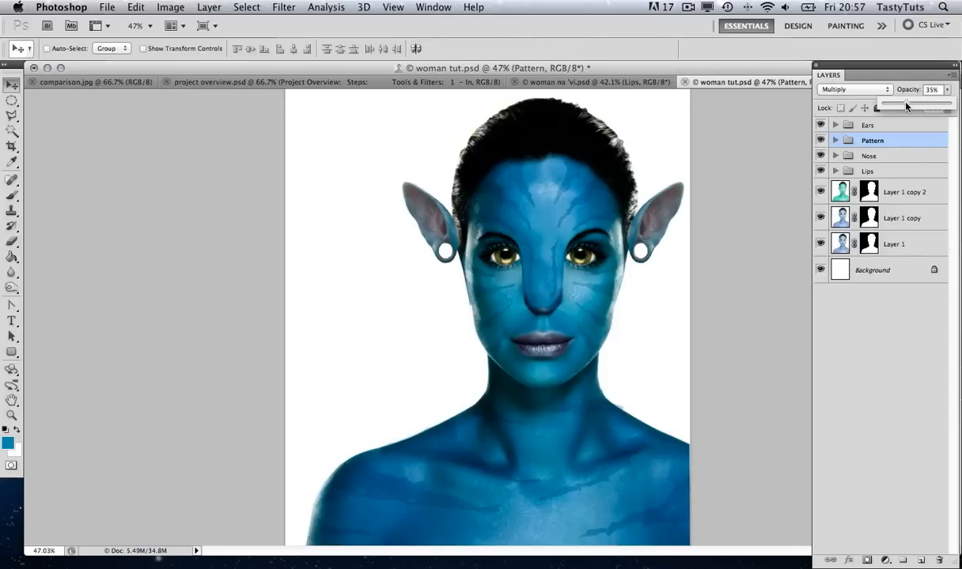
pyautogui.moveTo(907, 107); pyautogui.dragTo(905, 106)
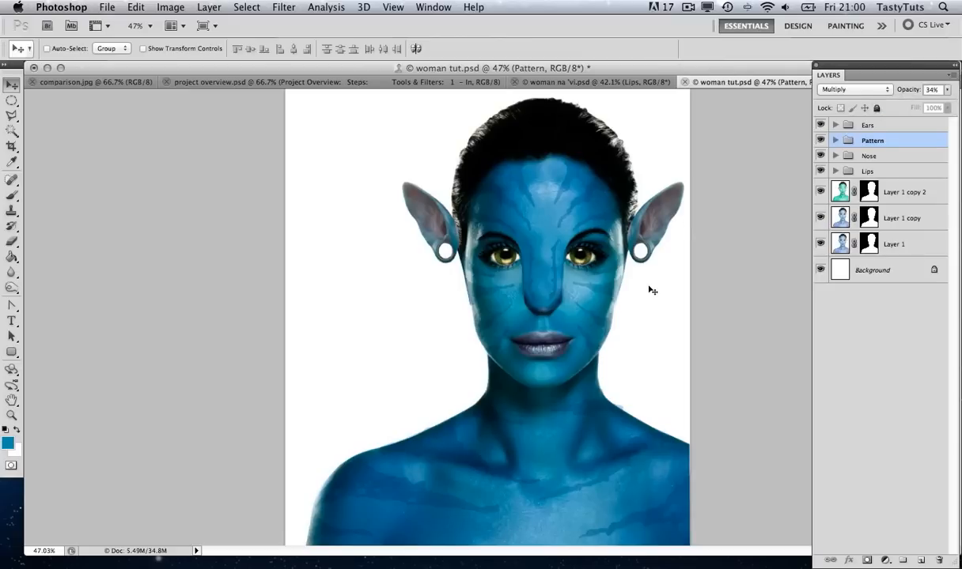
# Step: Select Layer 12, nudge the right-hand nose stripe outward and rotate it clockwise by about 6.3° with Free Transform
pyautogui.press('z')
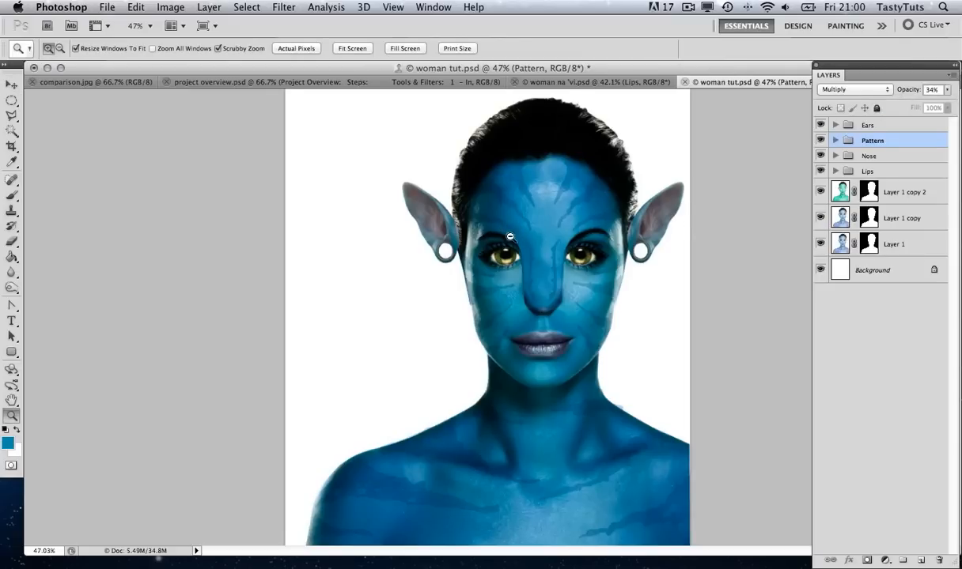
pyautogui.moveTo(484, 224); pyautogui.dragTo(517, 271)
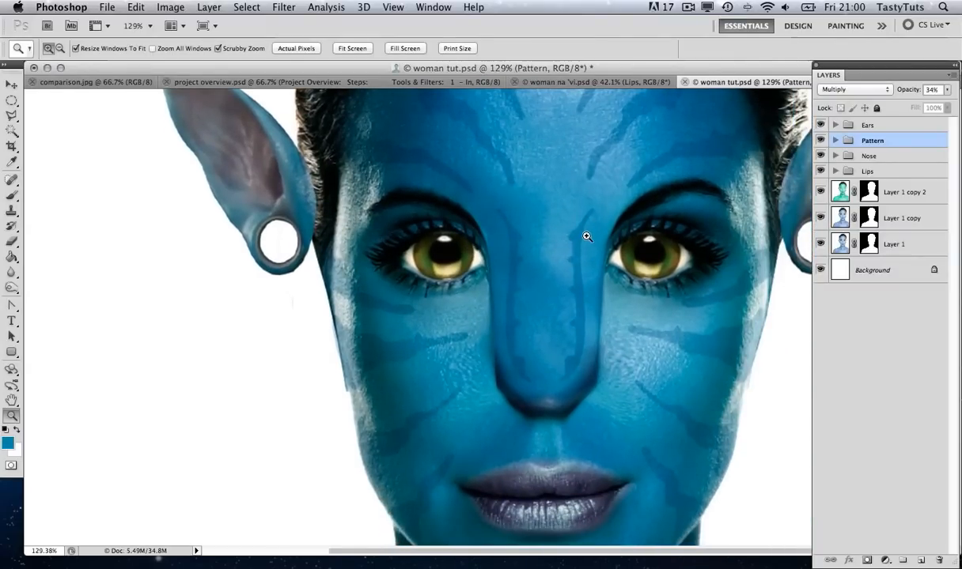
pyautogui.press('v')
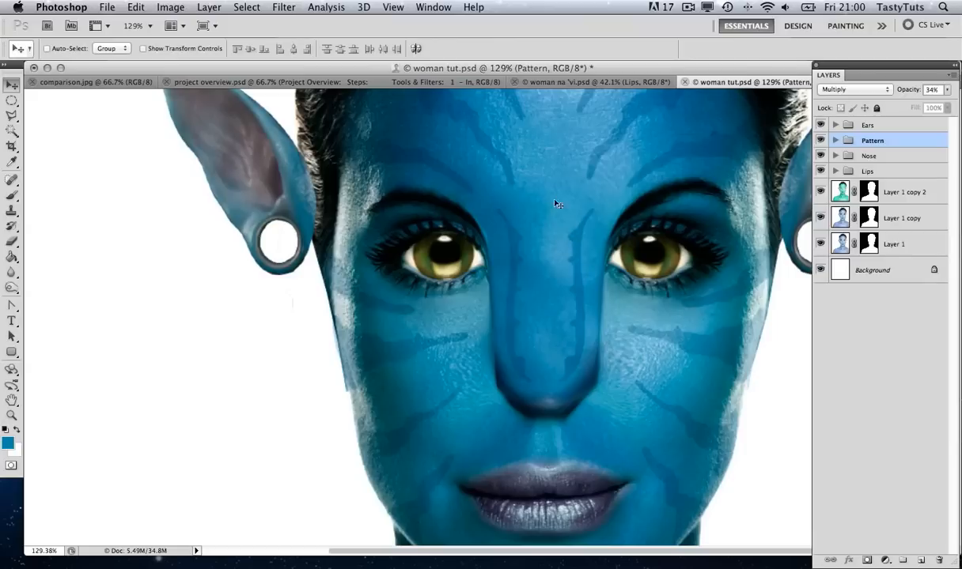
pyautogui.rightClick(577, 234)
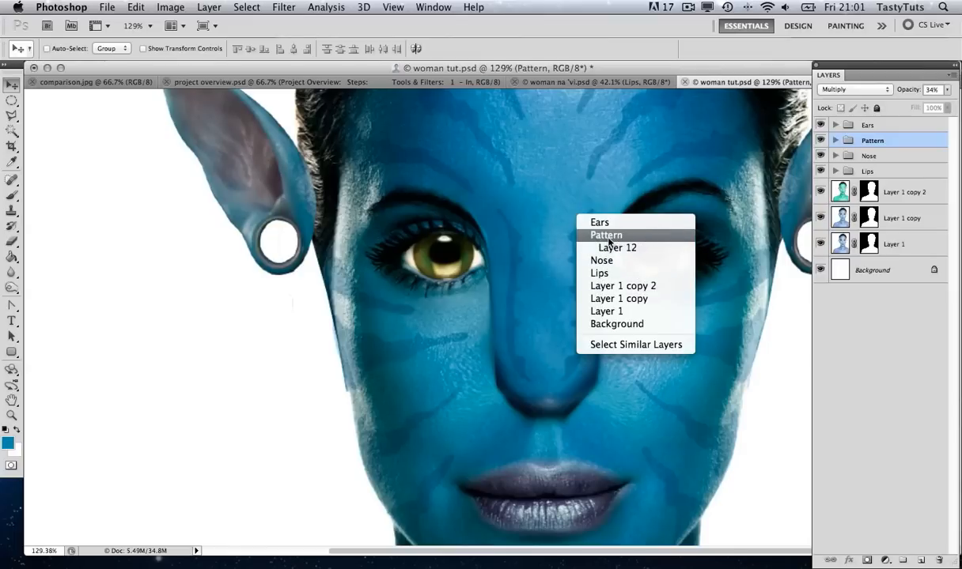
pyautogui.click(616, 248)
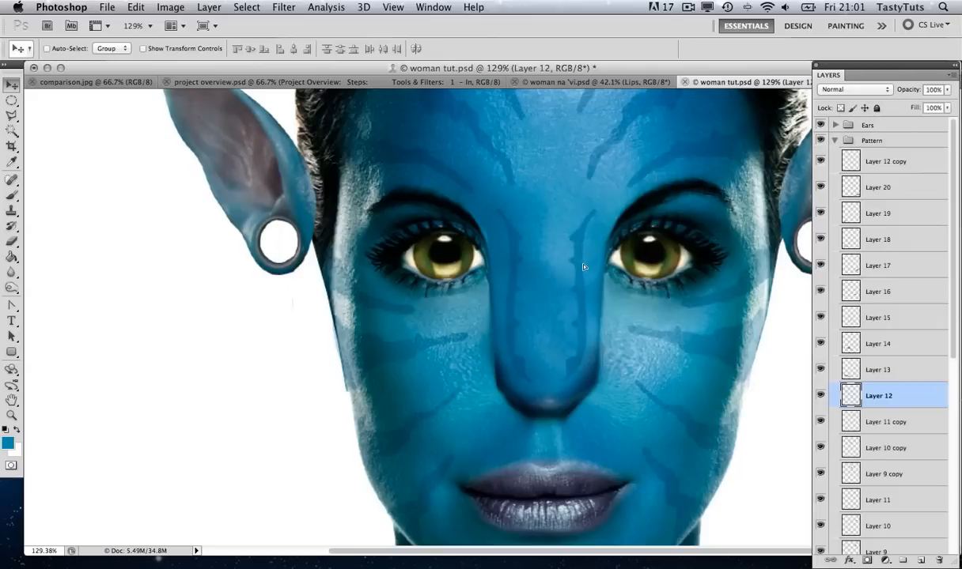
pyautogui.moveTo(583, 253); pyautogui.dragTo(584, 258)
pyautogui.press('super+t')
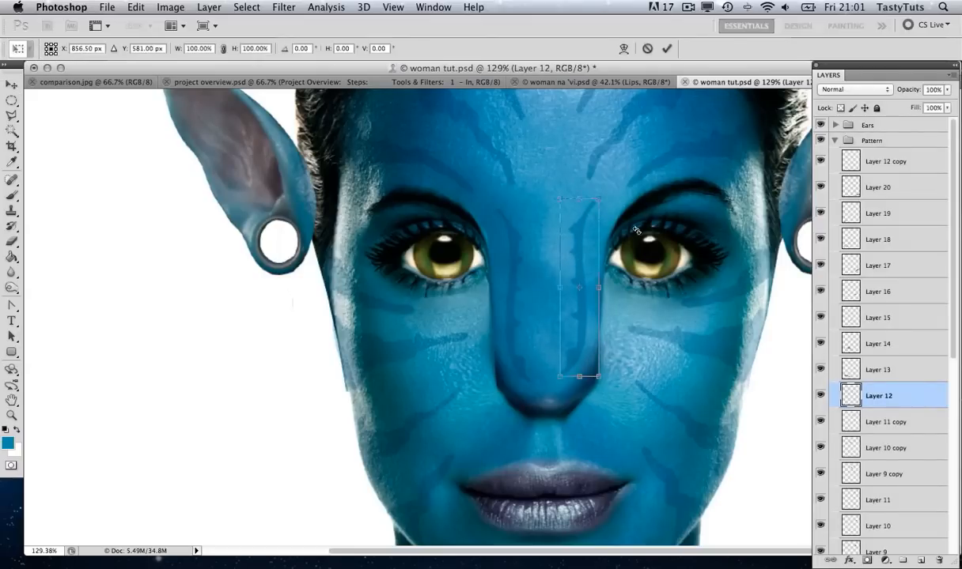
pyautogui.moveTo(645, 215); pyautogui.dragTo(651, 225)
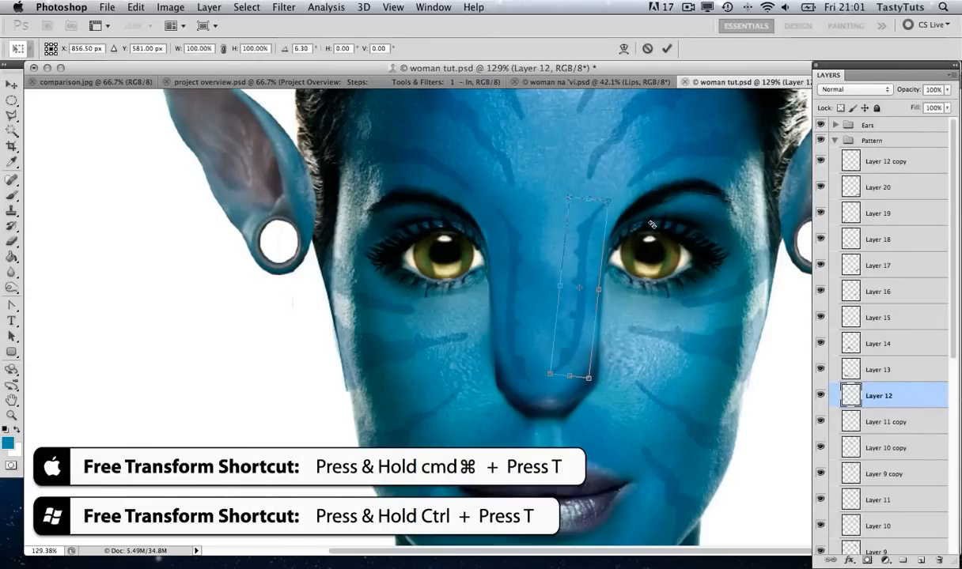
pyautogui.press('Return')
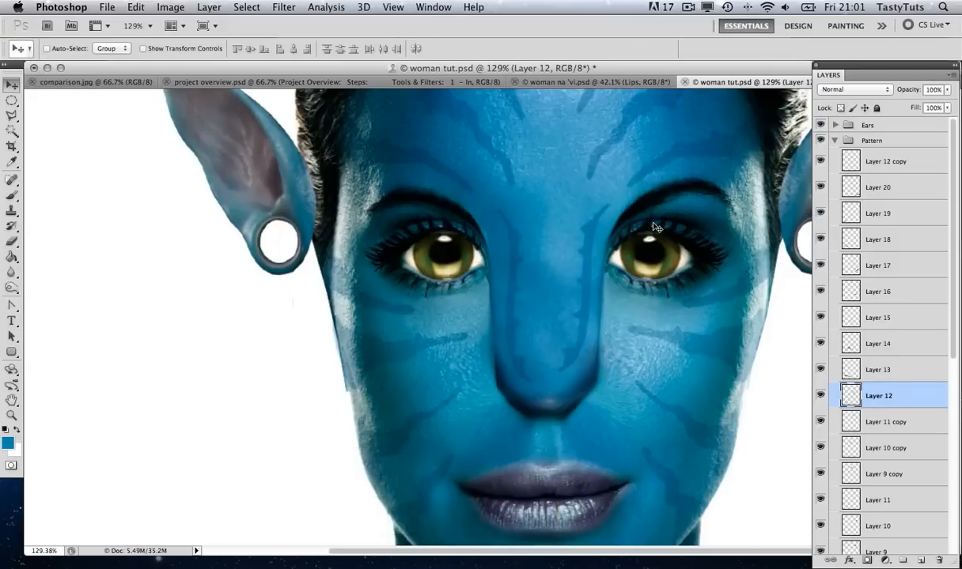
# Step: Rotate the right-hand nose stripe slightly back counter-clockwise with another Free Transform
pyautogui.press('super+t')
pyautogui.moveTo(653, 226); pyautogui.dragTo(653, 222)
pyautogui.press('Return')
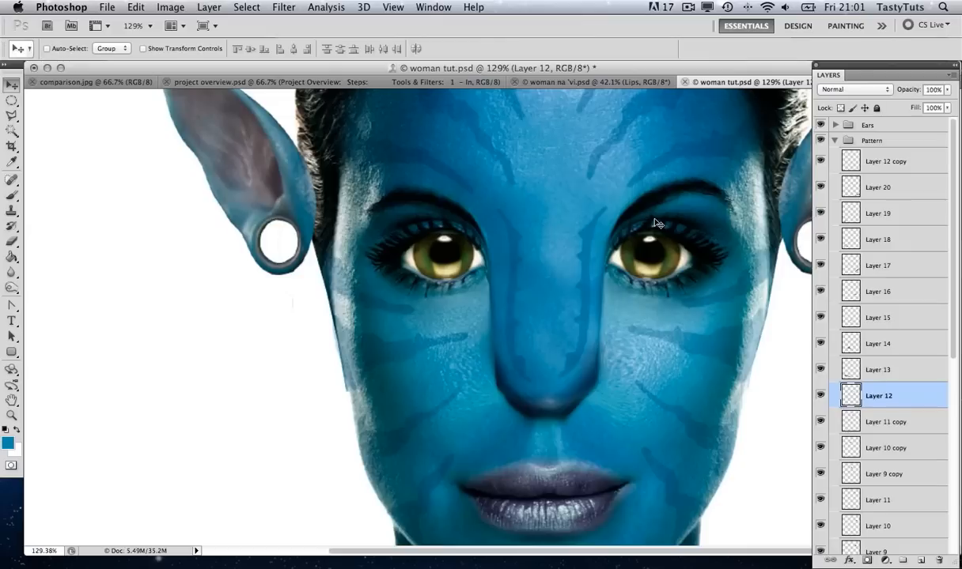
# Step: Select Layer 12 copy and rotate the left-hand nose stripe counter-clockwise by about 5.6° with Free Transform
pyautogui.rightClick(515, 215)
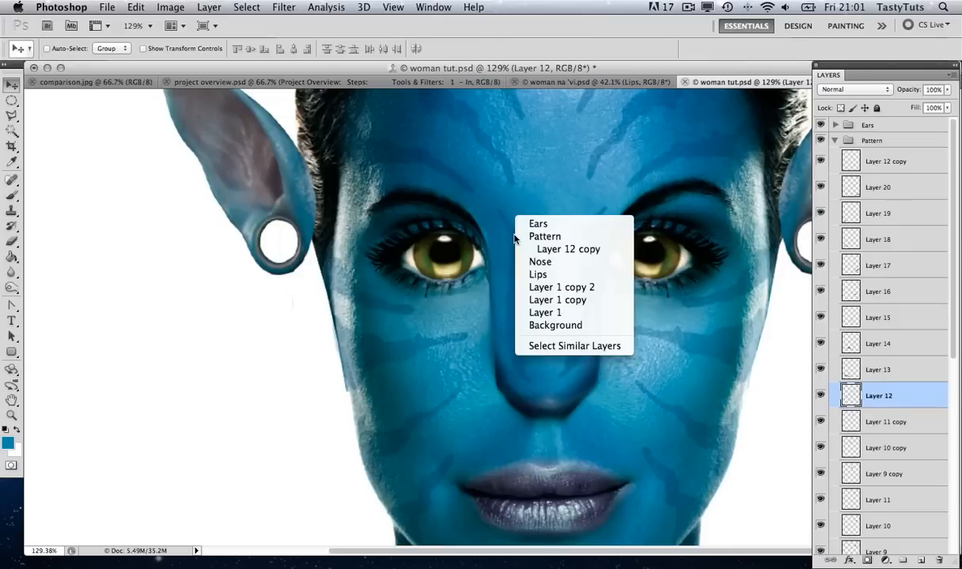
pyautogui.click(532, 249)
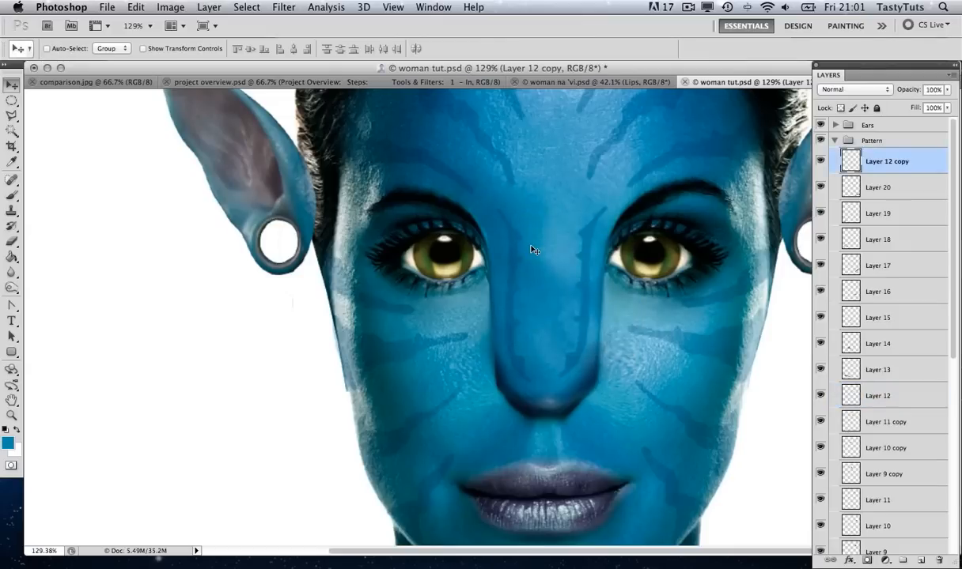
pyautogui.press('super+t')
pyautogui.scroll(1, 554, 249)
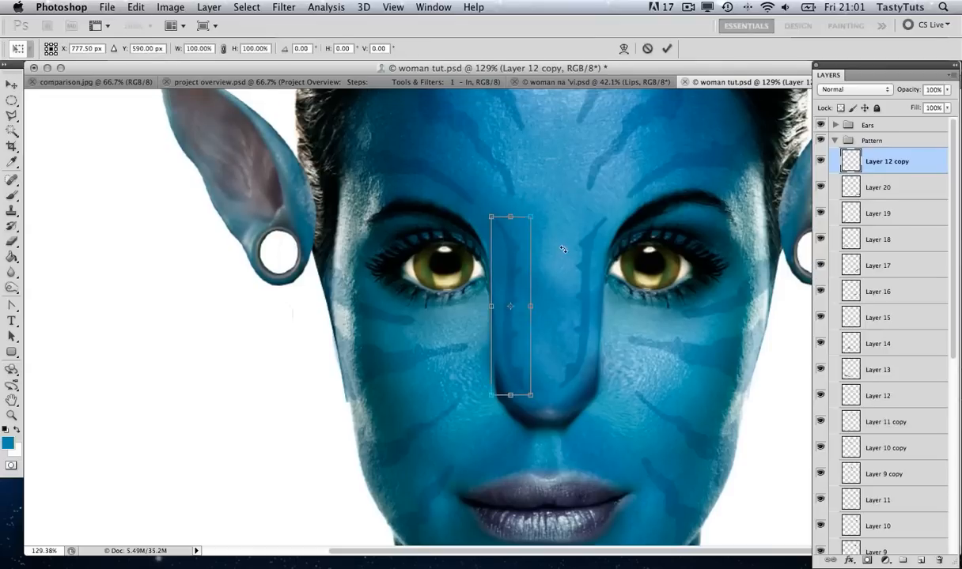
pyautogui.moveTo(566, 254); pyautogui.dragTo(567, 241)
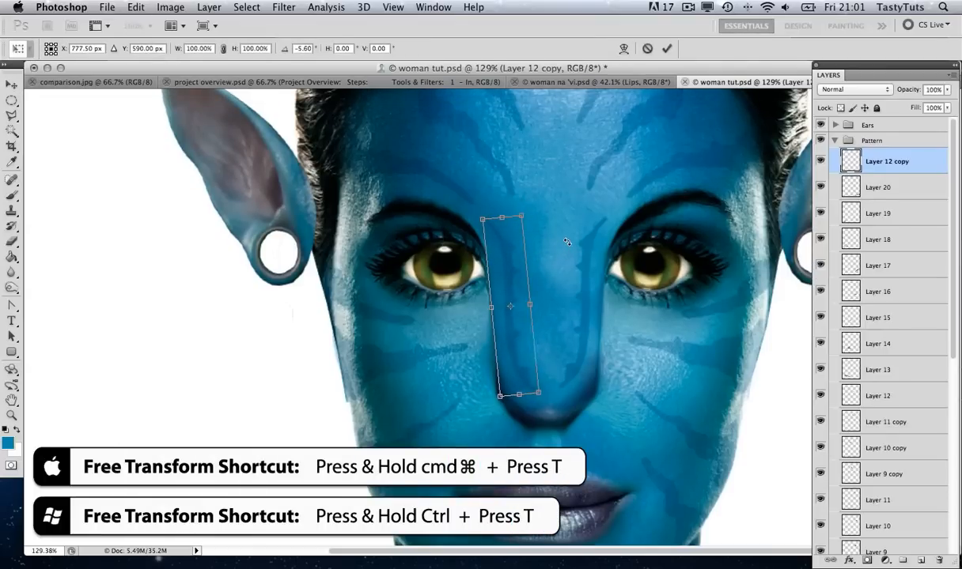
pyautogui.press('Return')
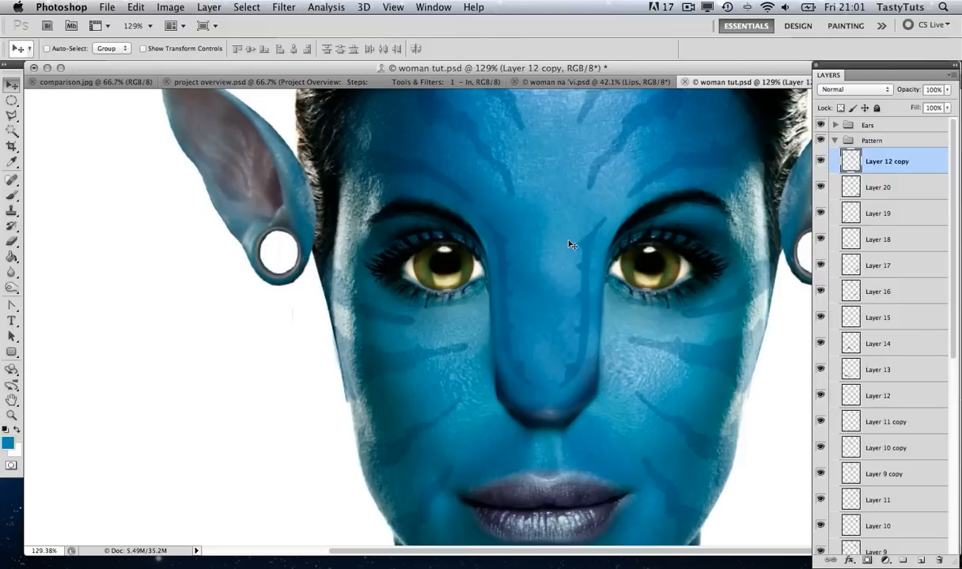
# Step: Select Layer 12 and examine the nose stripes and the whole pattern, both in the full portrait and close up
pyautogui.rightClick(557, 226)
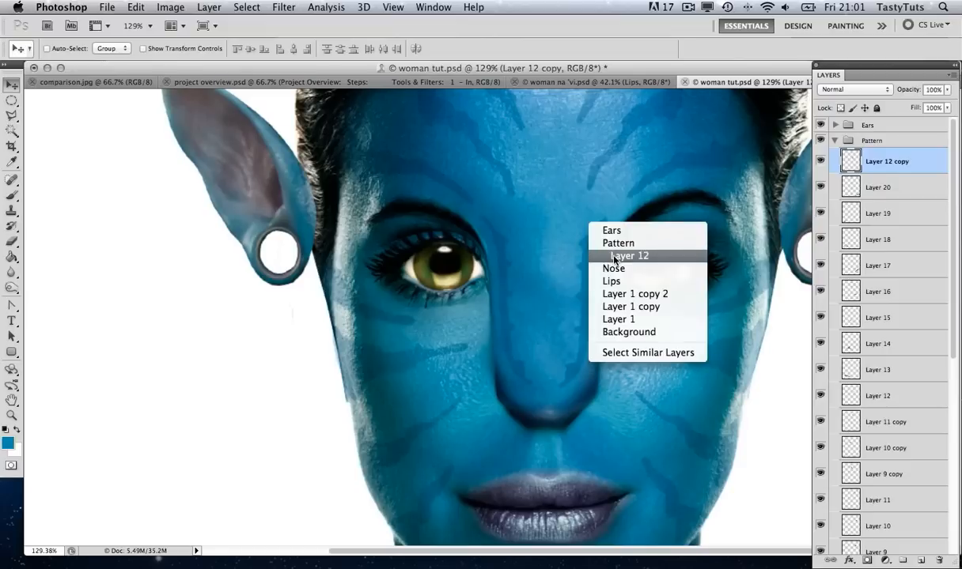
pyautogui.click(616, 261)
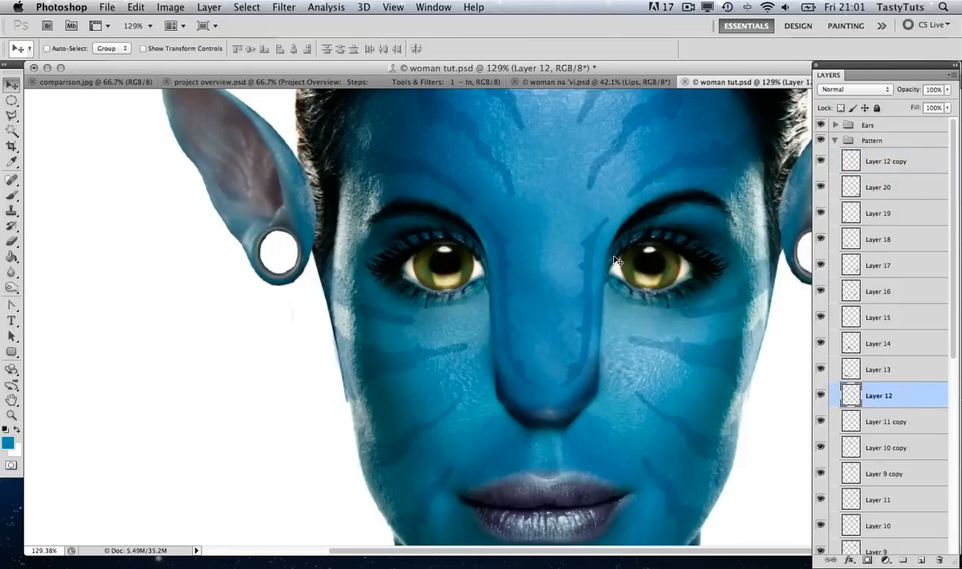
pyautogui.press('z')
pyautogui.keyDown('alt'); pyautogui.click(571, 269); pyautogui.keyUp('alt')
pyautogui.click(572, 269)
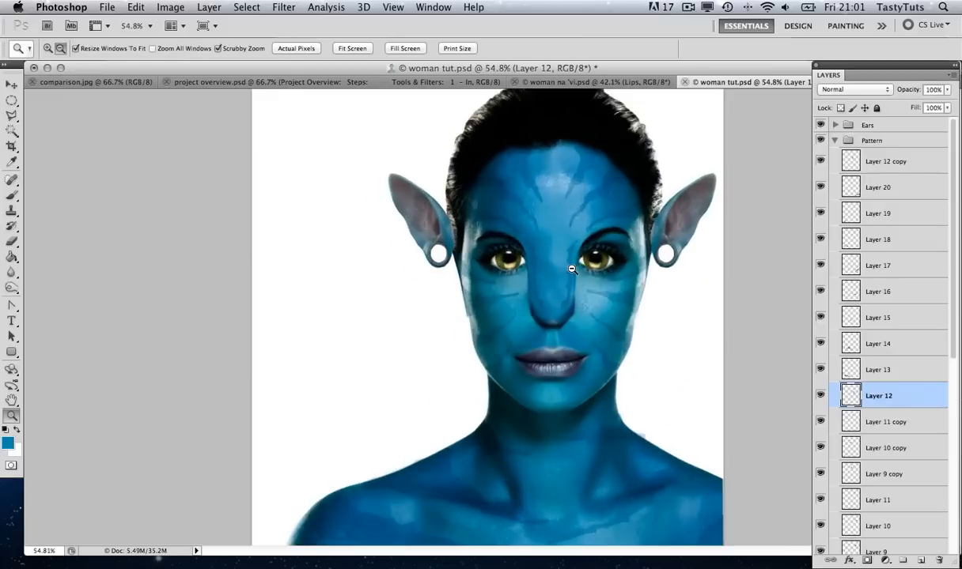
pyautogui.keyDown('alt'); pyautogui.click(572, 269); pyautogui.keyUp('alt')
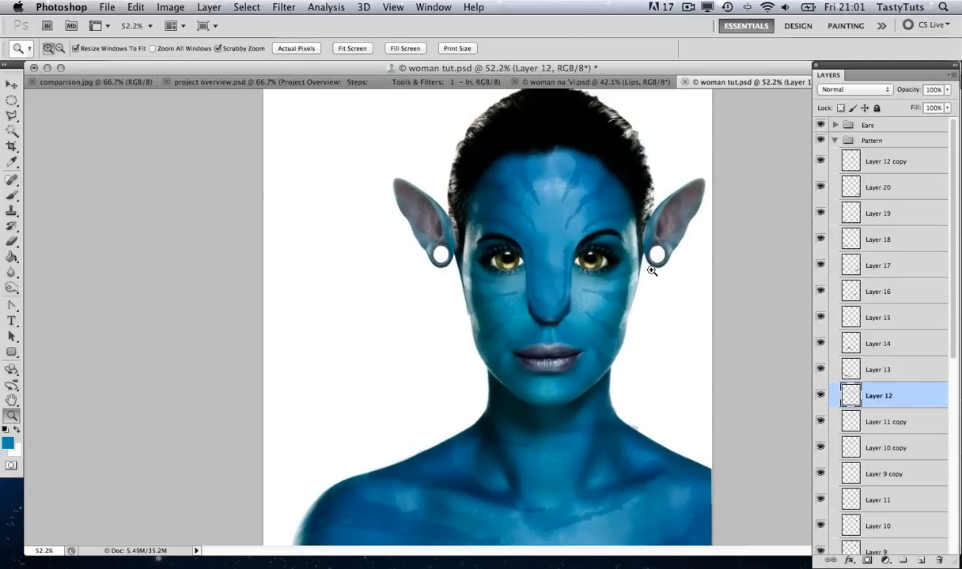
pyautogui.press('v')
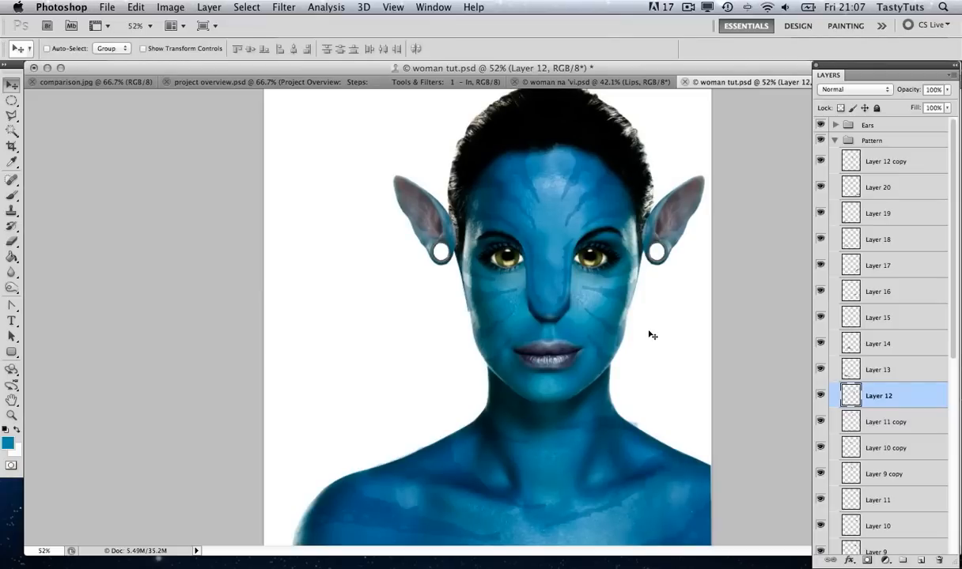
pyautogui.press('z')
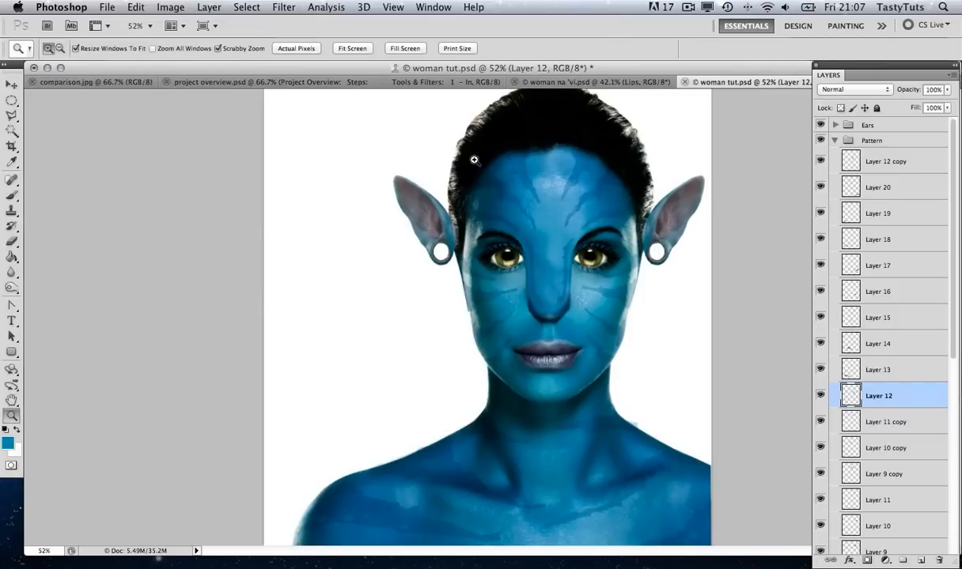
pyautogui.moveTo(472, 156); pyautogui.dragTo(480, 200)
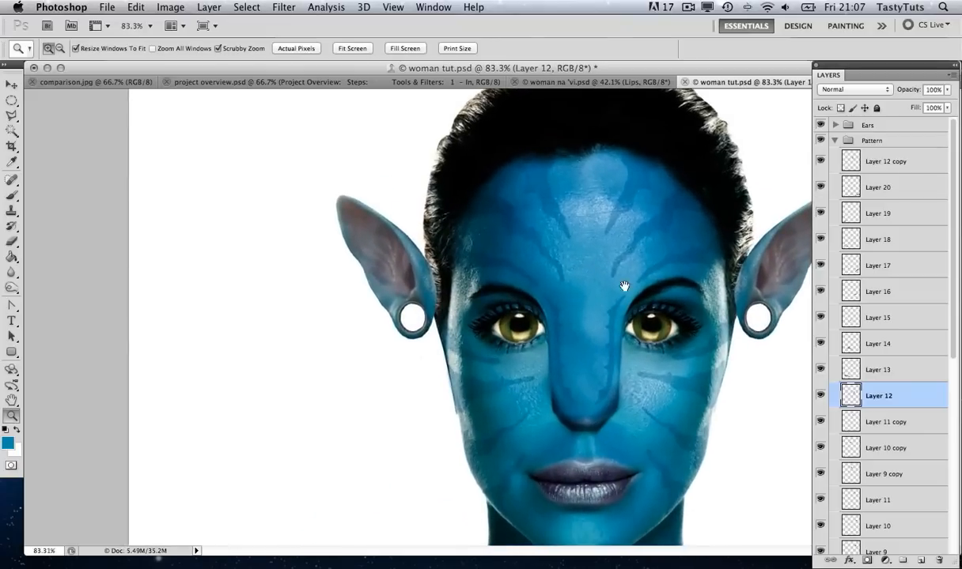
pyautogui.moveTo(625, 289); pyautogui.dragTo(624, 221)
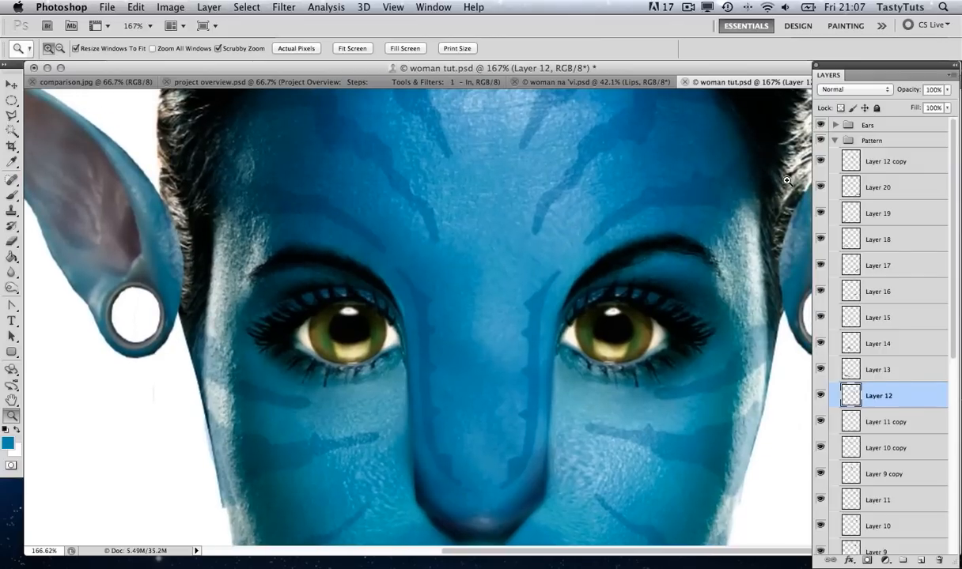
# Step: Collapse the Pattern group and create a new empty layer directly above it
pyautogui.click(835, 141)
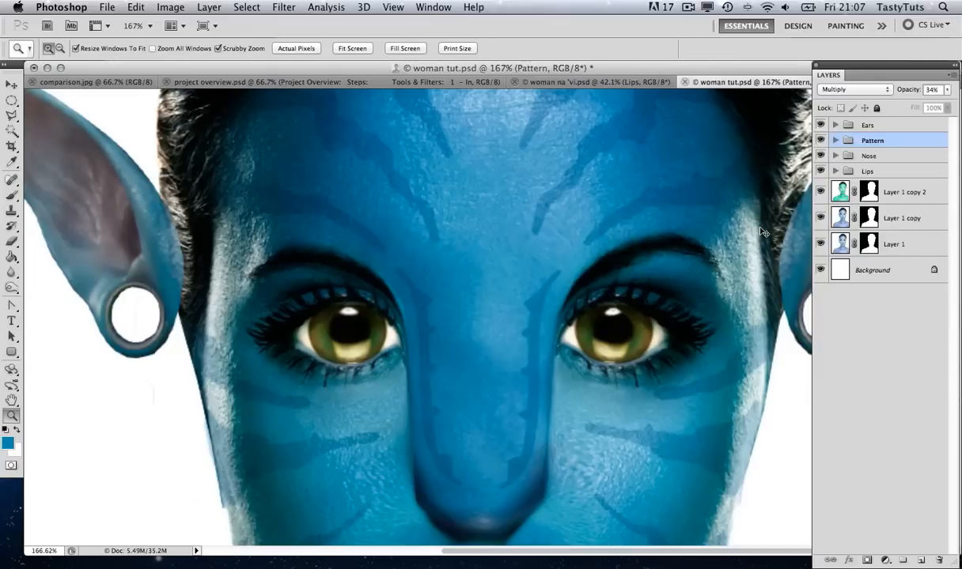
pyautogui.press('super+shift+n')
pyautogui.press('Return')
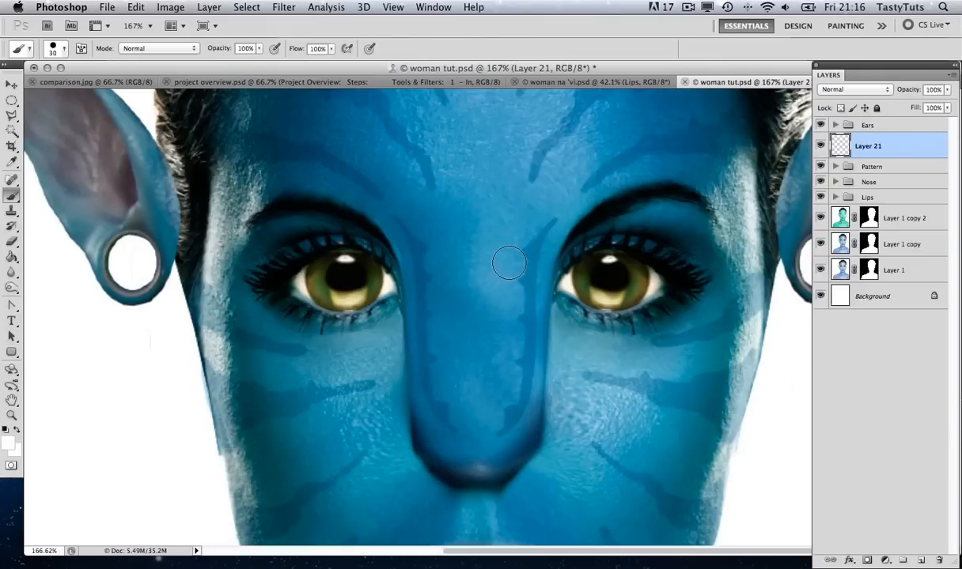
# Step: Open the detailed brush settings, set the tip spacing to 373% and enable Scattering with a scatter of 781%
pyautogui.click(434, 8)
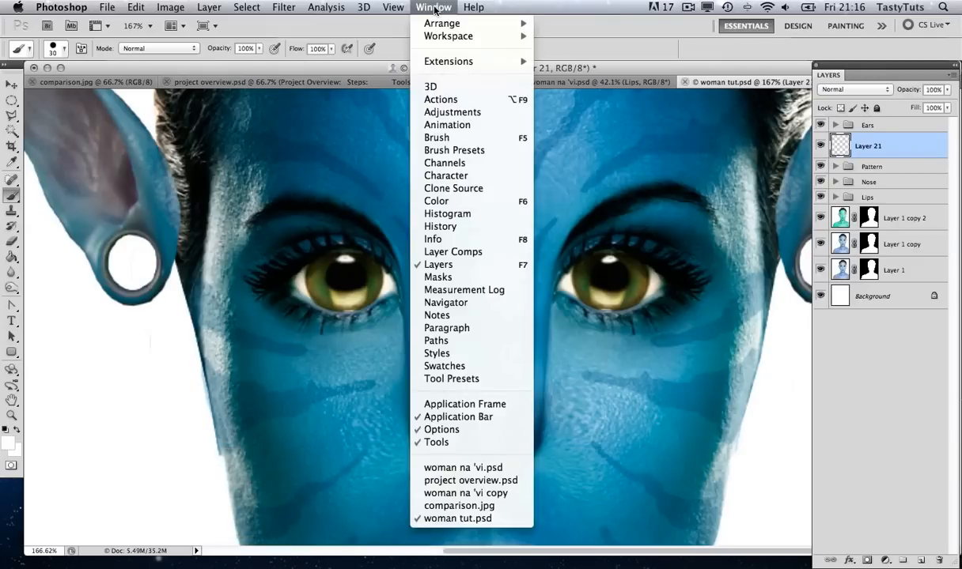
pyautogui.click(437, 137)
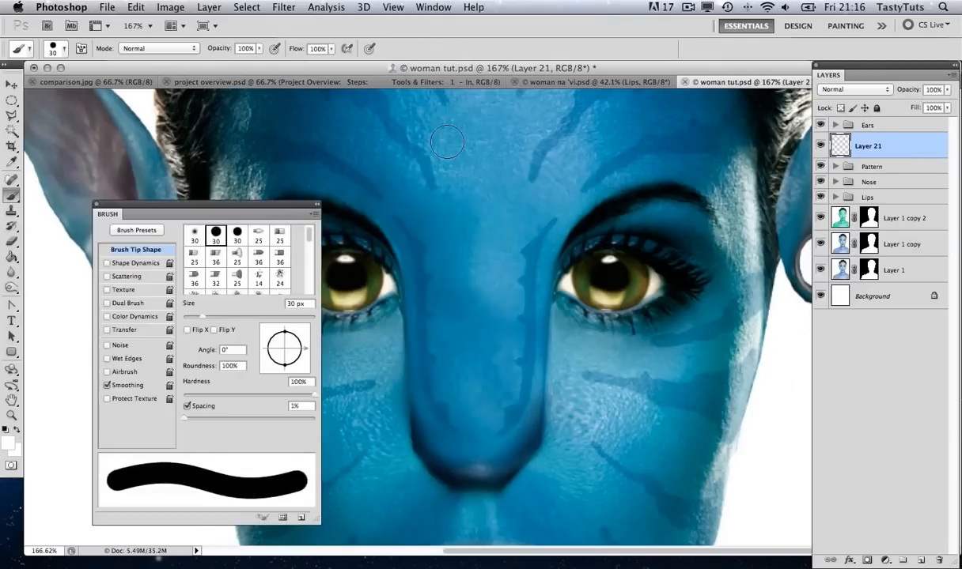
pyautogui.moveTo(165, 208); pyautogui.dragTo(137, 216)
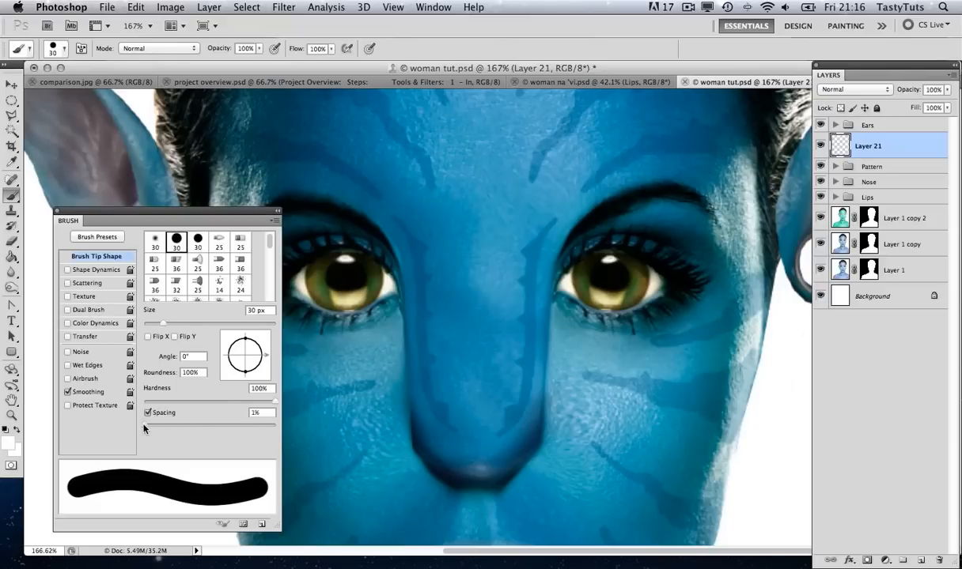
pyautogui.moveTo(144, 428); pyautogui.dragTo(254, 434)
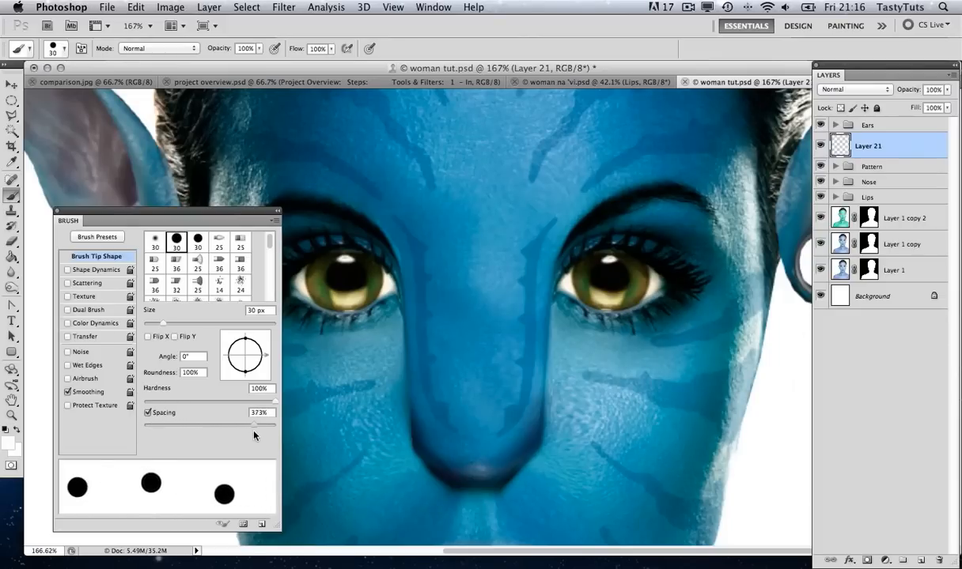
pyautogui.click(90, 285)
pyautogui.moveTo(246, 251)
pyautogui.mouseDown()
pyautogui.moveTo(144, 252)
pyautogui.moveTo(246, 252)
pyautogui.mouseUp()
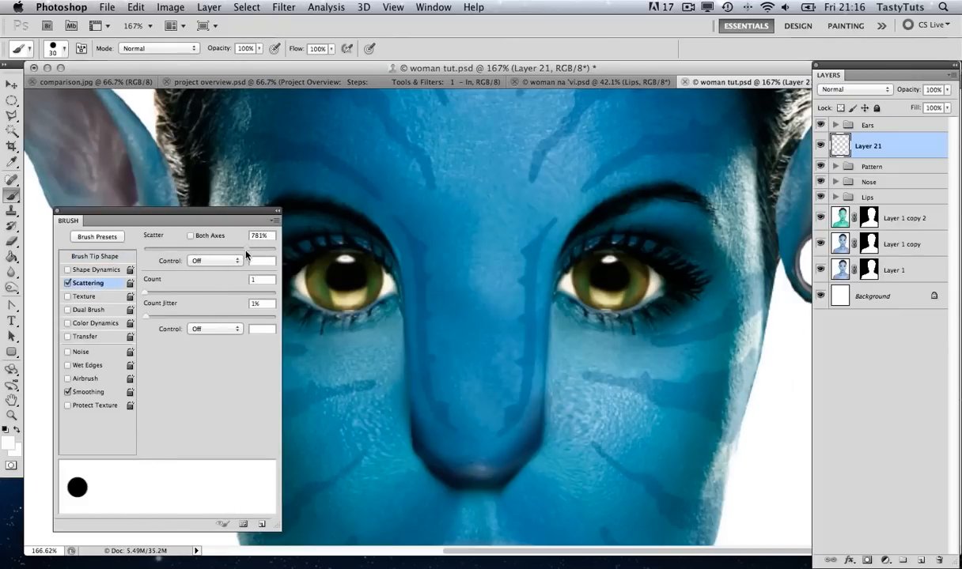
# Step: Try a brush spacing of 21%, adjust the scatter to 776%, and set the spacing to 114%
pyautogui.click(91, 257)
pyautogui.moveTo(254, 428); pyautogui.dragTo(157, 430)
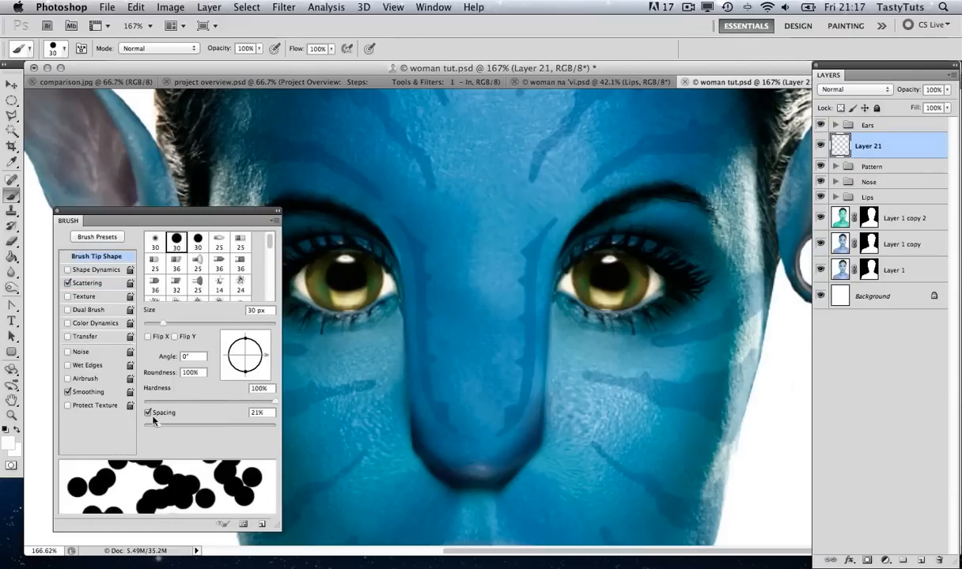
pyautogui.click(129, 284)
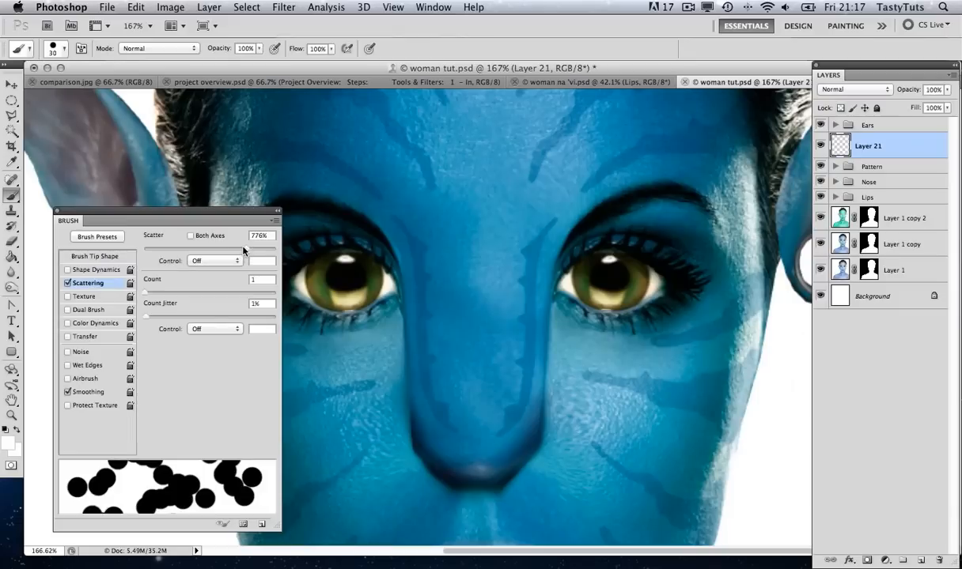
pyautogui.click(101, 258)
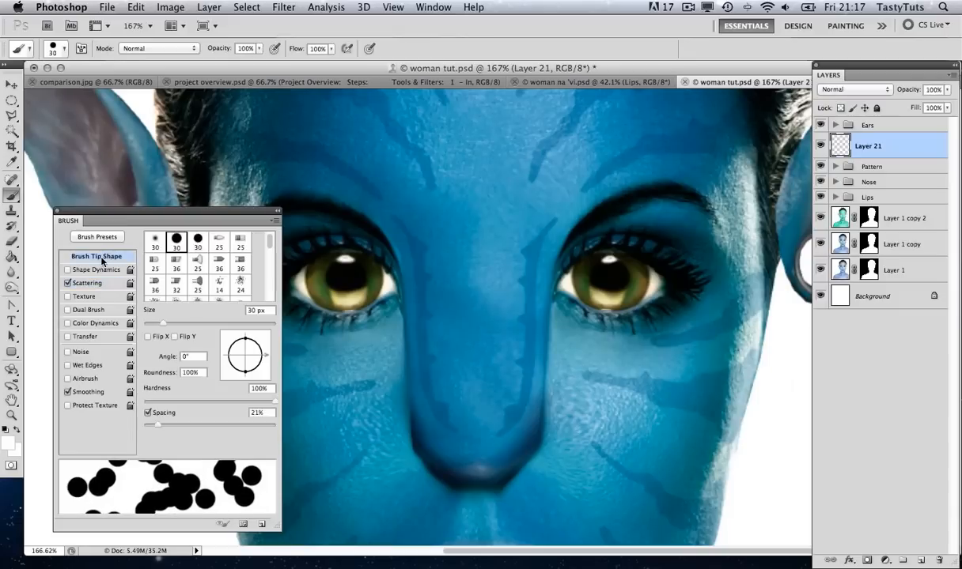
pyautogui.moveTo(154, 426); pyautogui.dragTo(214, 427)
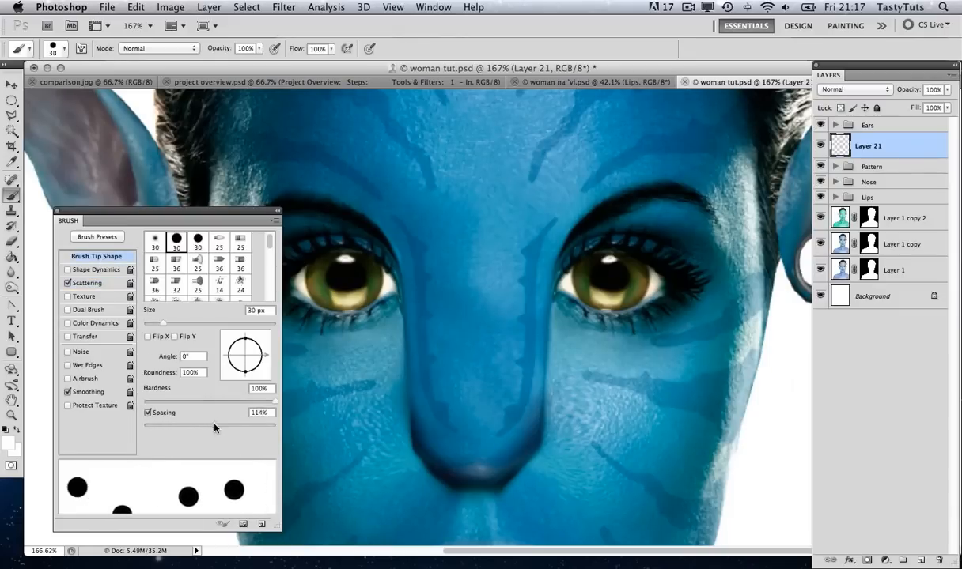
# Step: Shape the brush tip to a -25° angle and 72% roundness, with a size of 22 px and 149% spacing
pyautogui.moveTo(243, 340)
pyautogui.mouseDown()
pyautogui.moveTo(262, 364)
pyautogui.moveTo(247, 350)
pyautogui.mouseUp()
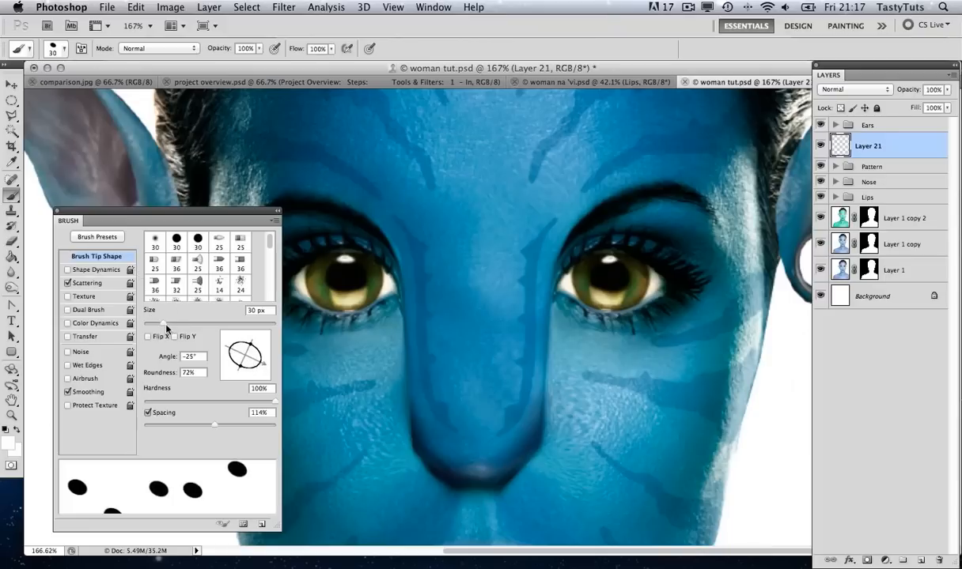
pyautogui.moveTo(166, 327); pyautogui.dragTo(159, 325)
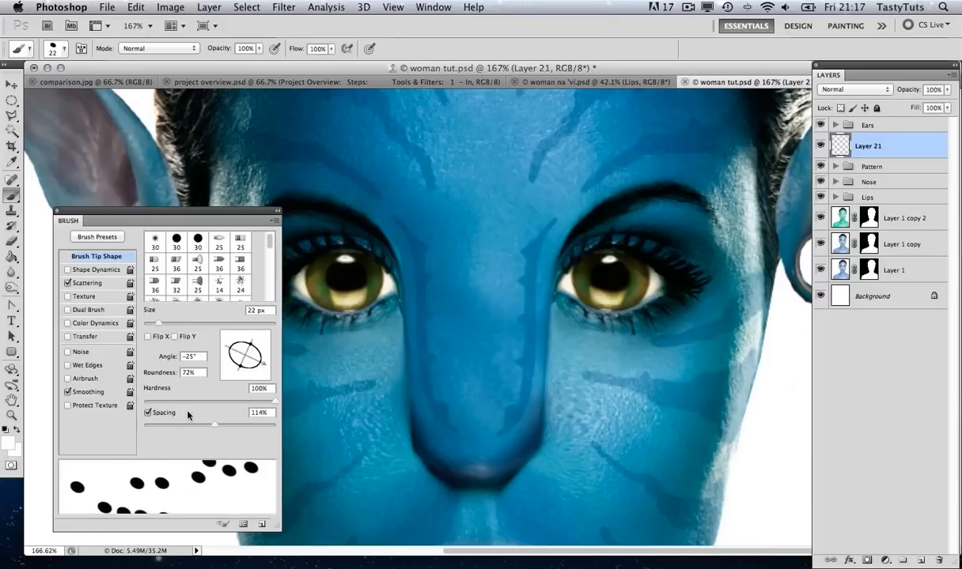
pyautogui.moveTo(218, 427); pyautogui.dragTo(226, 426)
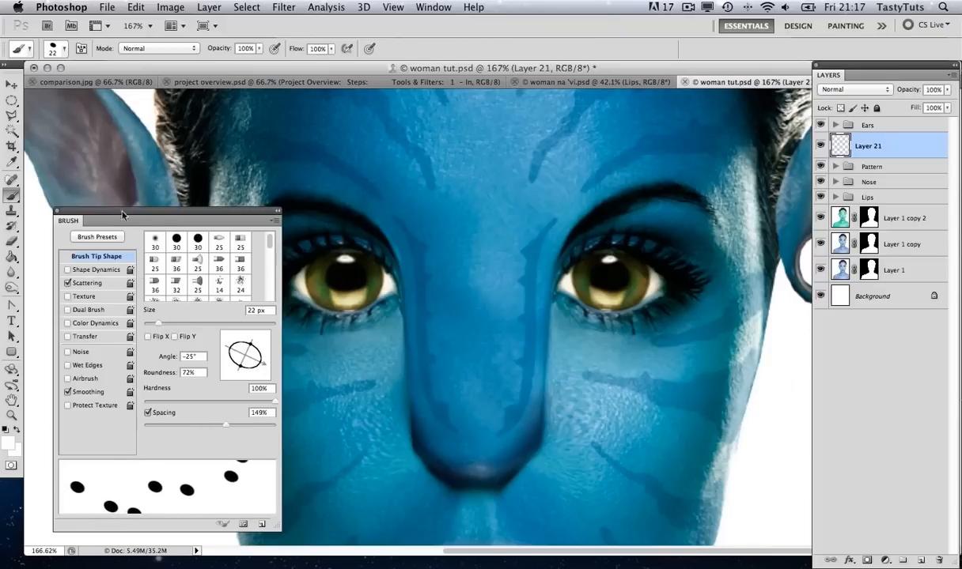
pyautogui.moveTo(154, 217); pyautogui.dragTo(146, 219)
# Step: Set the foreground colour to white and reduce the brush size to 7 px
pyautogui.click(8, 441)
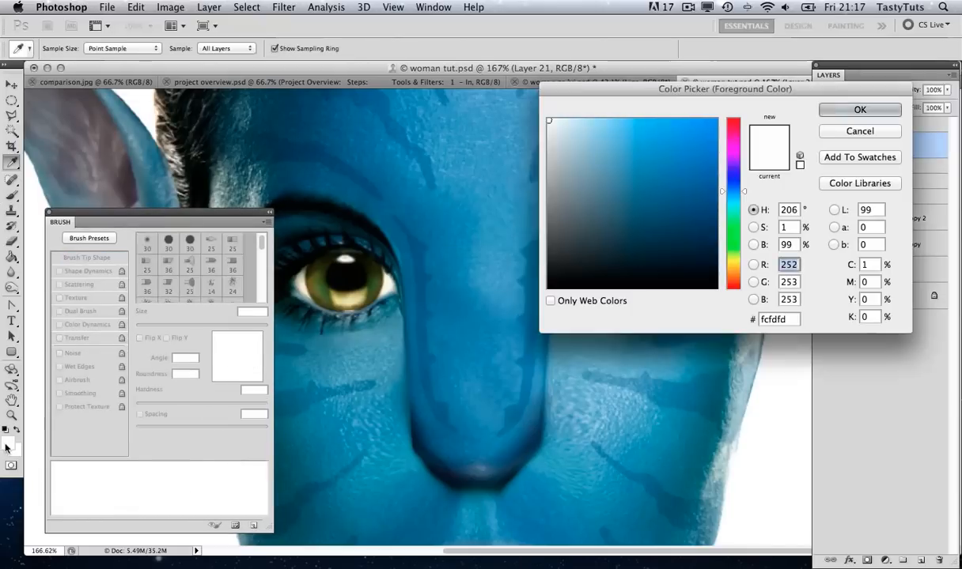
pyautogui.click(550, 121)
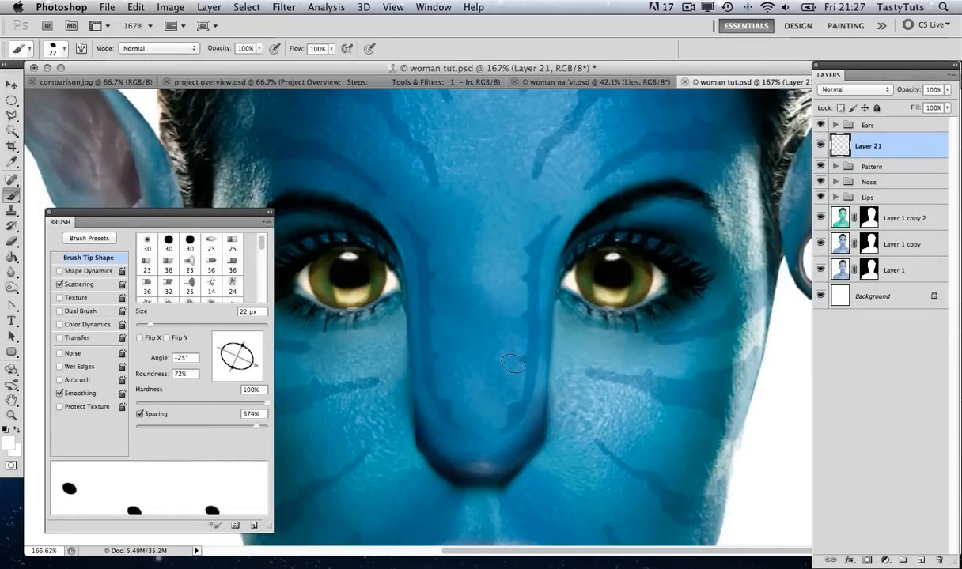
pyautogui.click(63, 51)
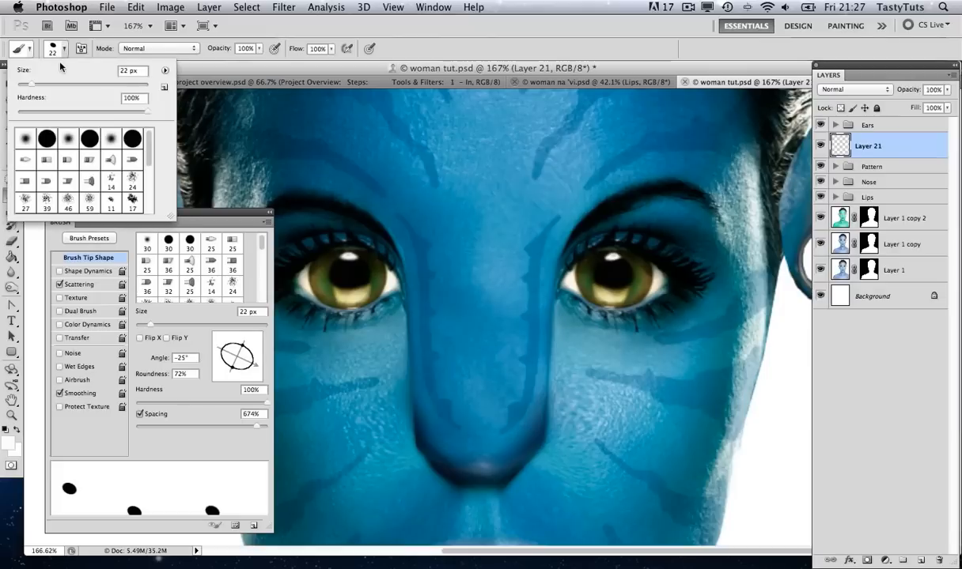
pyautogui.click(113, 70)
pyautogui.write('7')
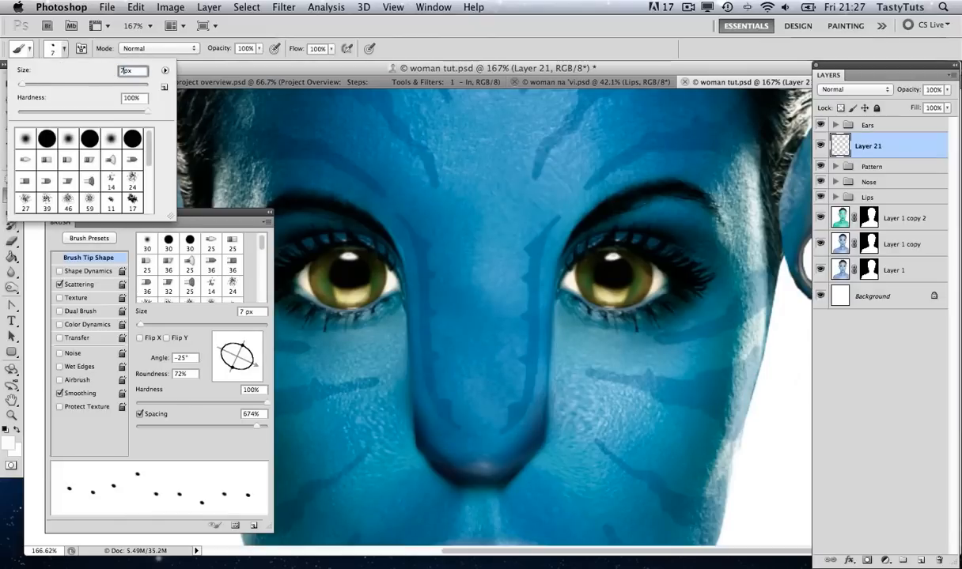
pyautogui.click(259, 64)
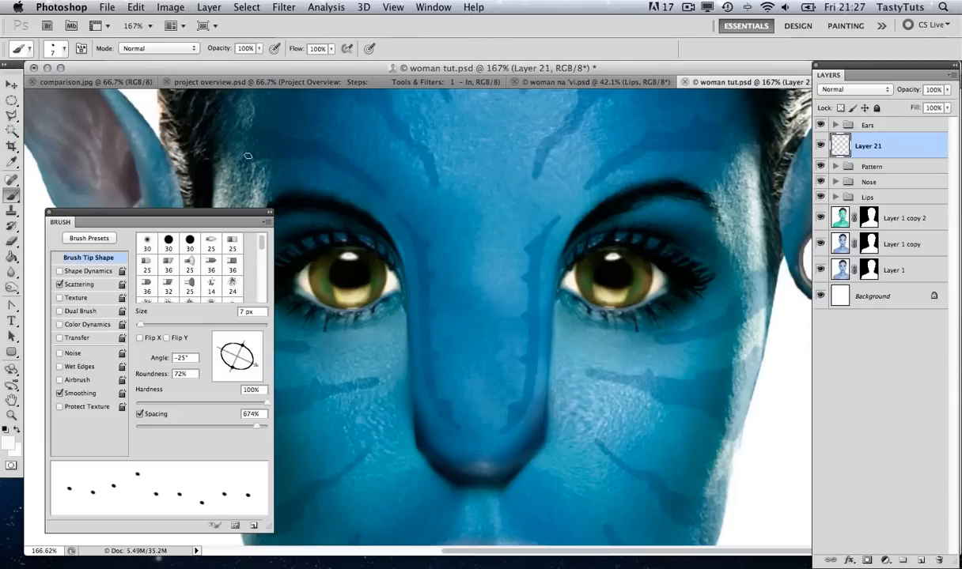
# Step: Paint scattered white dots on Layer 21 along the stripes above both eyebrows and down both sides of the nose
pyautogui.moveTo(246, 156)
pyautogui.mouseDown()
pyautogui.moveTo(306, 145)
pyautogui.moveTo(361, 155)
pyautogui.moveTo(430, 227)
pyautogui.mouseUp()
pyautogui.moveTo(684, 123)
pyautogui.mouseDown()
pyautogui.moveTo(633, 139)
pyautogui.moveTo(515, 217)
pyautogui.mouseUp()
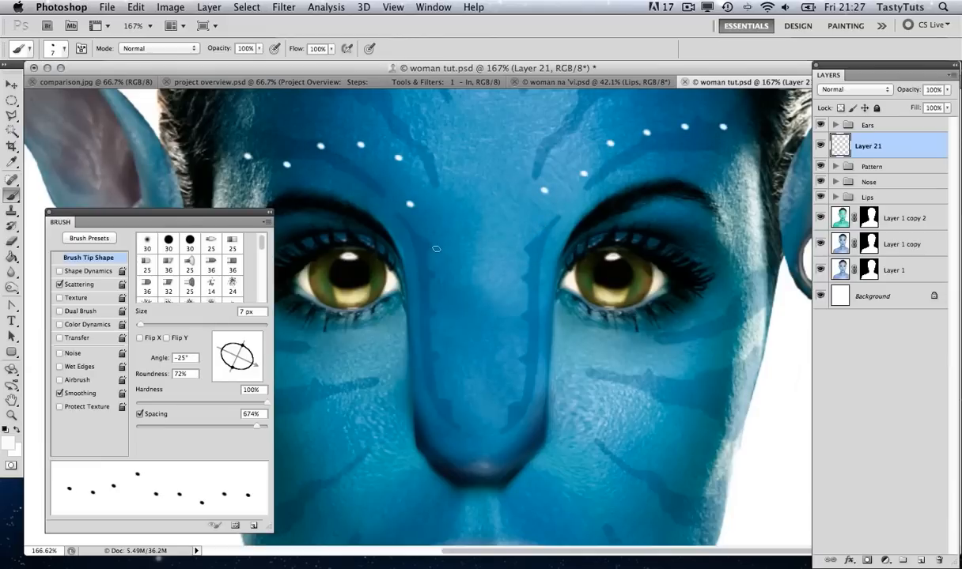
pyautogui.moveTo(436, 249)
pyautogui.mouseDown()
pyautogui.moveTo(405, 273)
pyautogui.moveTo(428, 397)
pyautogui.mouseUp()
pyautogui.moveTo(528, 268); pyautogui.dragTo(522, 306)
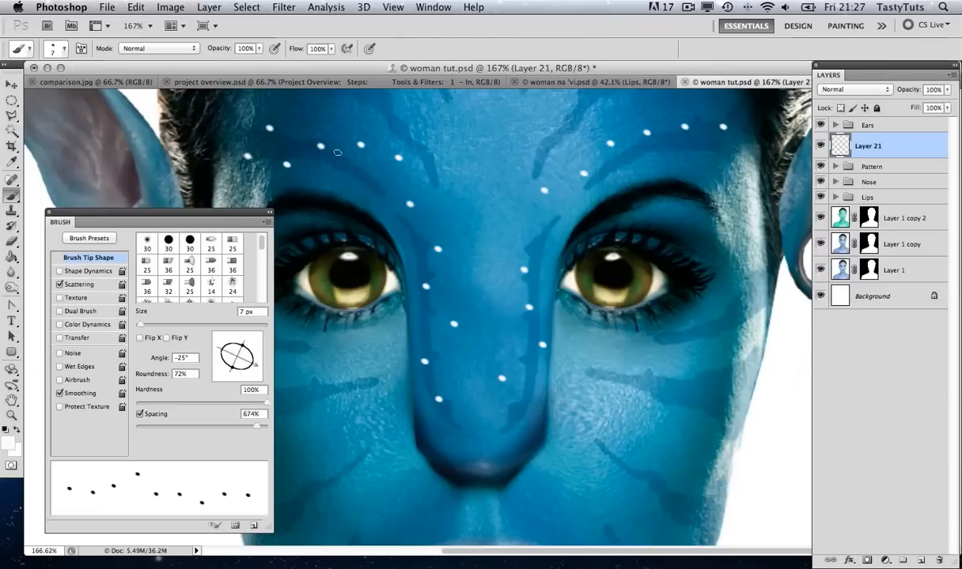
pyautogui.moveTo(336, 152)
pyautogui.mouseDown()
pyautogui.moveTo(331, 162)
pyautogui.moveTo(386, 173)
pyautogui.mouseUp()
pyautogui.moveTo(541, 221)
pyautogui.mouseDown()
pyautogui.moveTo(525, 278)
pyautogui.moveTo(529, 345)
pyautogui.mouseUp()
pyautogui.moveTo(564, 203); pyautogui.dragTo(556, 352)
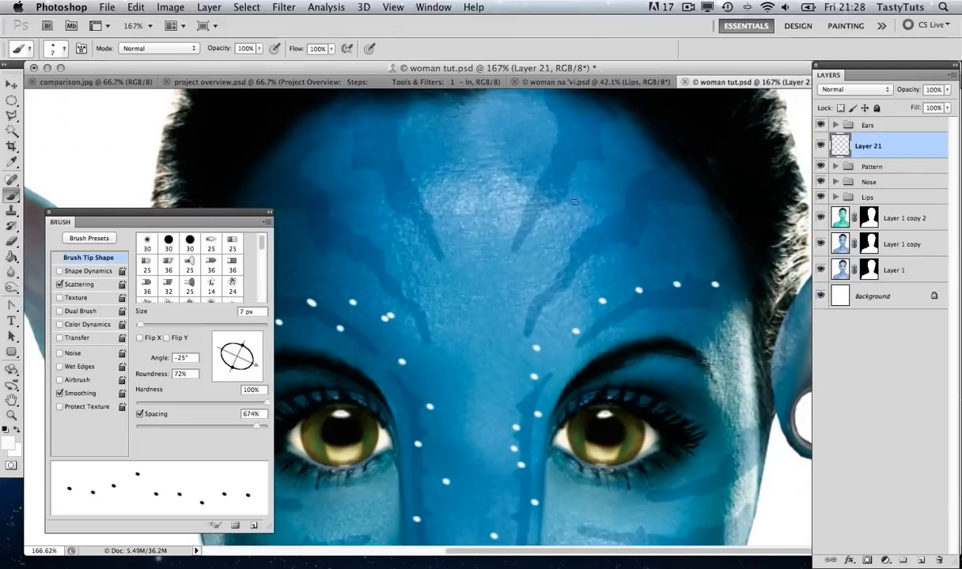
# Step: Paint scattered white dots on Layer 21 up both sides of the forehead and along the cheek stripes beneath both eyes
pyautogui.moveTo(561, 132)
pyautogui.mouseDown()
pyautogui.moveTo(539, 179)
pyautogui.moveTo(520, 310)
pyautogui.mouseUp()
pyautogui.moveTo(393, 144)
pyautogui.mouseDown()
pyautogui.moveTo(409, 243)
pyautogui.moveTo(414, 209)
pyautogui.moveTo(409, 199)
pyautogui.moveTo(416, 283)
pyautogui.mouseUp()
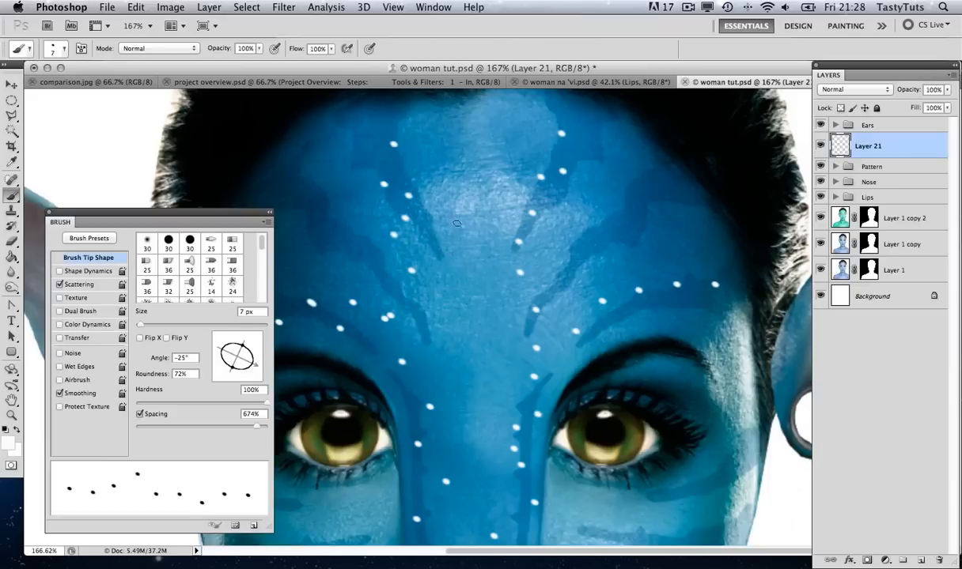
pyautogui.scroll(-6, 459, 352)
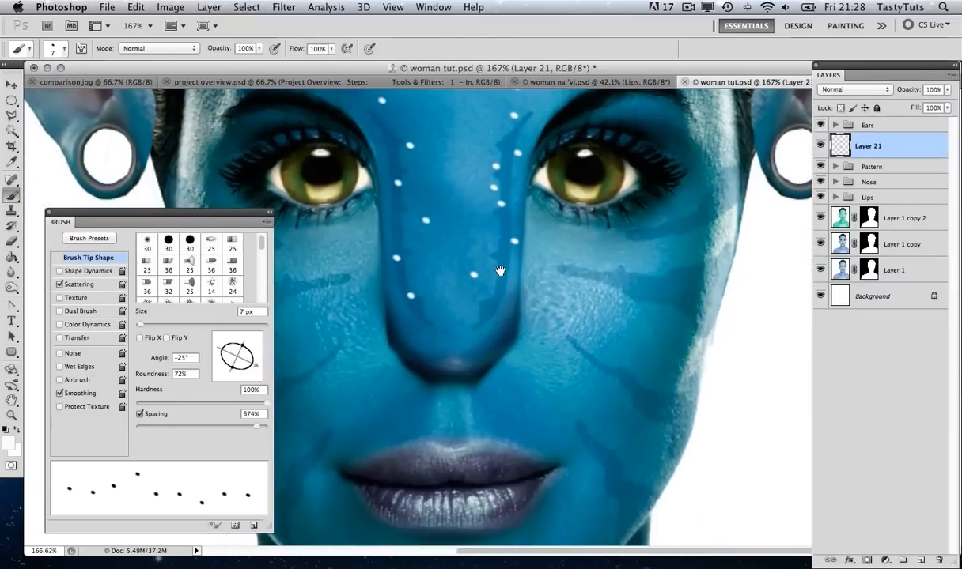
pyautogui.moveTo(558, 268)
pyautogui.mouseDown()
pyautogui.moveTo(674, 274)
pyautogui.moveTo(634, 283)
pyautogui.mouseUp()
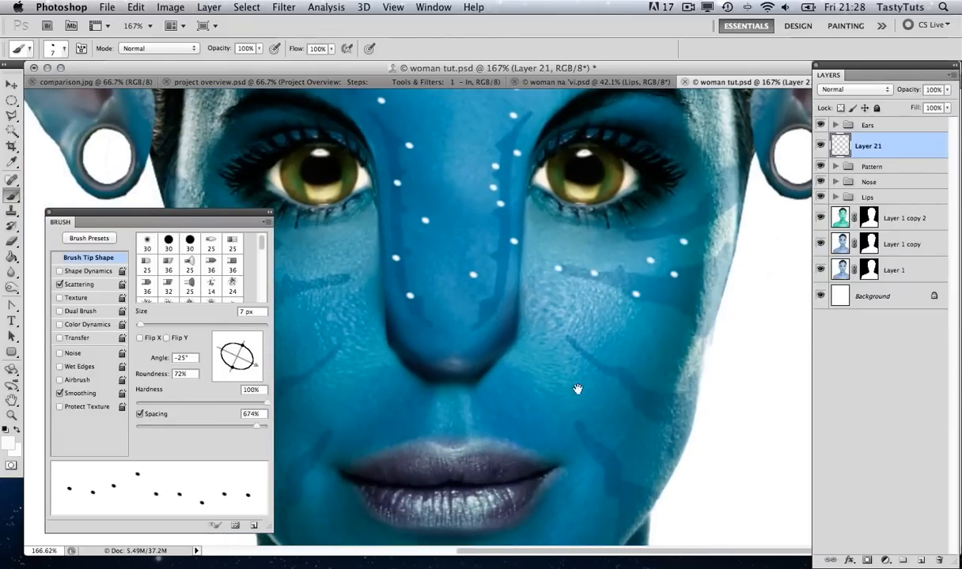
pyautogui.moveTo(577, 389); pyautogui.dragTo(630, 324)
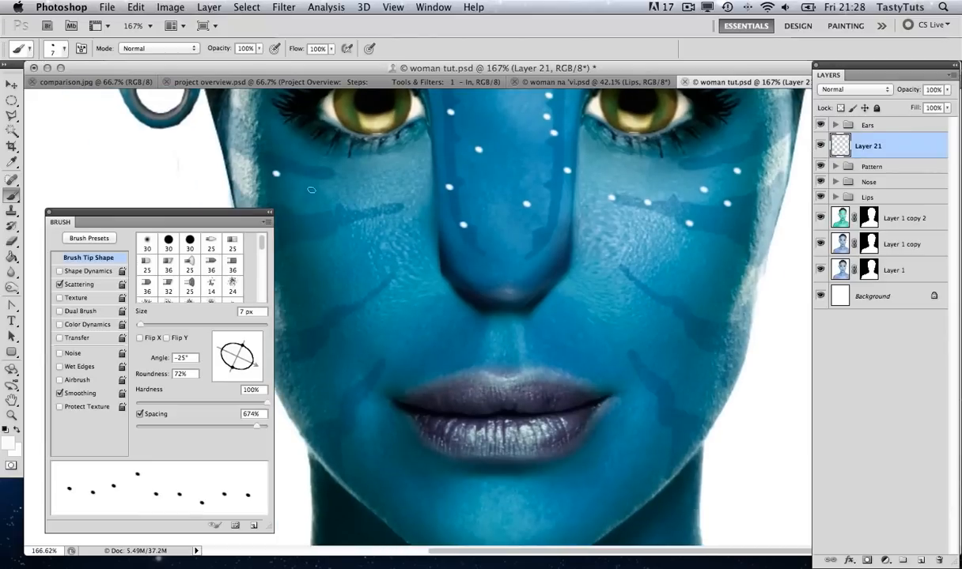
pyautogui.moveTo(311, 190)
pyautogui.mouseDown()
pyautogui.moveTo(358, 190)
pyautogui.moveTo(391, 173)
pyautogui.mouseUp()
pyautogui.moveTo(279, 199); pyautogui.dragTo(348, 204)
pyautogui.click(376, 183)
# Step: Paint pairs of white dots on both sides above the upper lip and on both sides of the chin
pyautogui.moveTo(412, 345)
pyautogui.mouseDown()
pyautogui.moveTo(404, 383)
pyautogui.moveTo(379, 380)
pyautogui.mouseUp()
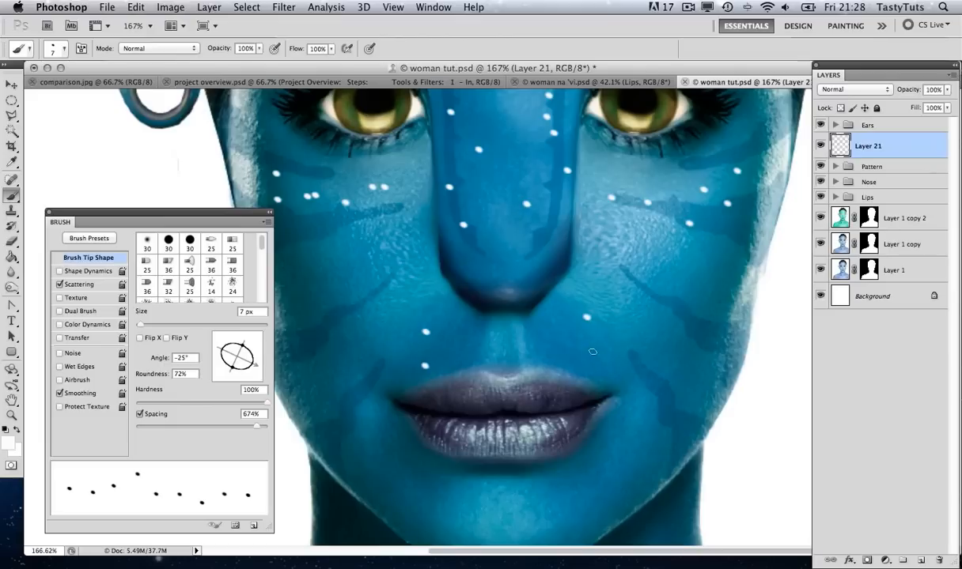
pyautogui.moveTo(564, 336); pyautogui.dragTo(571, 380)
pyautogui.moveTo(574, 431); pyautogui.dragTo(577, 319)
pyautogui.click(423, 419)
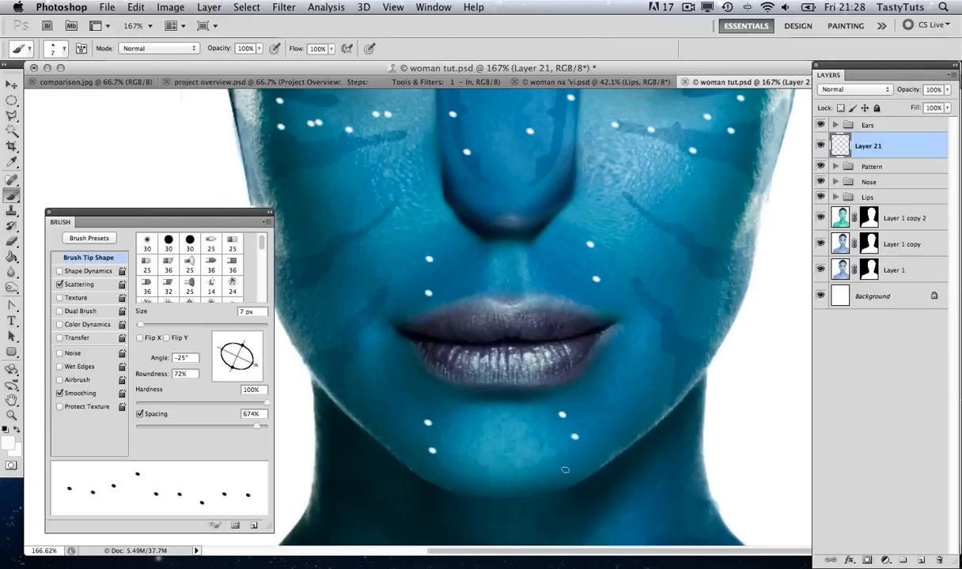
pyautogui.moveTo(563, 410); pyautogui.dragTo(580, 474)
pyautogui.press('super+z')
pyautogui.moveTo(599, 416); pyautogui.dragTo(581, 465)
pyautogui.hotkey('shift', 'Return')
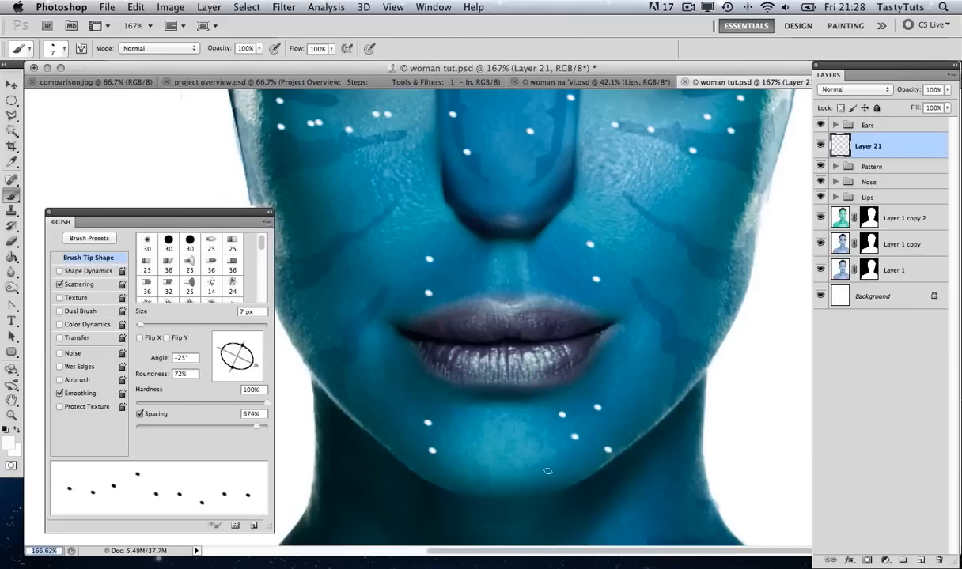
pyautogui.press('super+z')
# Step: Add a single white dot low on the chin, near the jaw edge
pyautogui.click(558, 467)
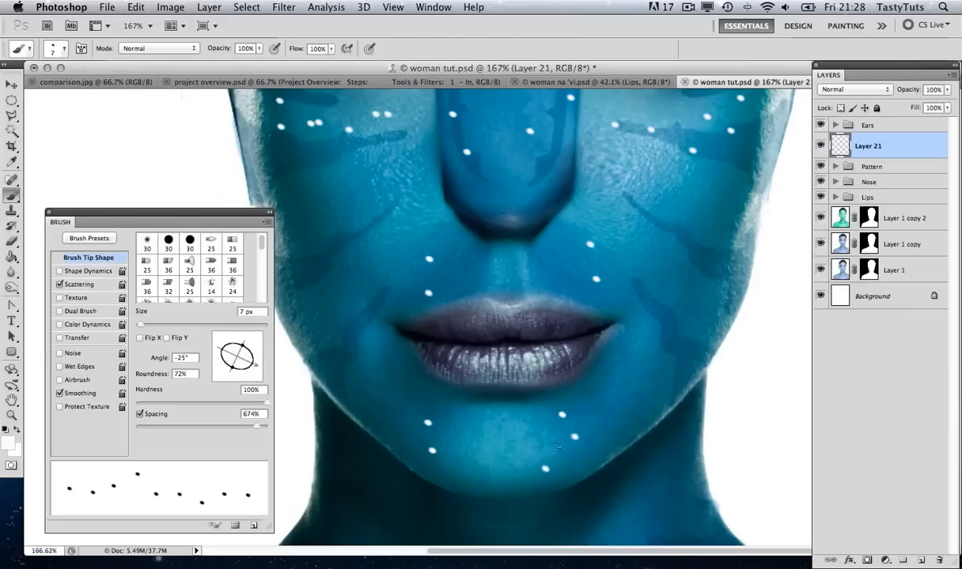
pyautogui.scroll(-3, 569, 274)
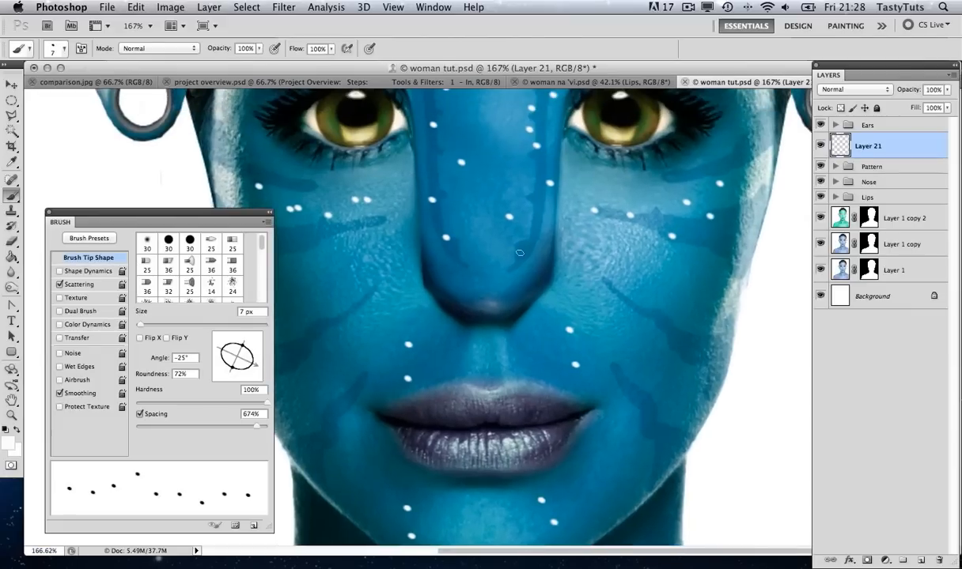
pyautogui.press('z')
pyautogui.scroll(3, 585, 237)
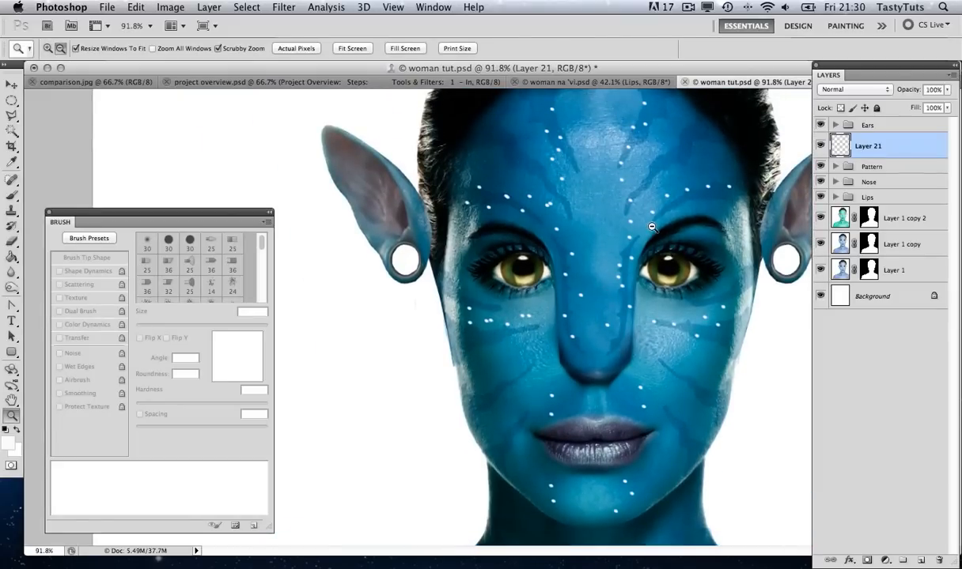
pyautogui.moveTo(577, 284); pyautogui.dragTo(541, 286)
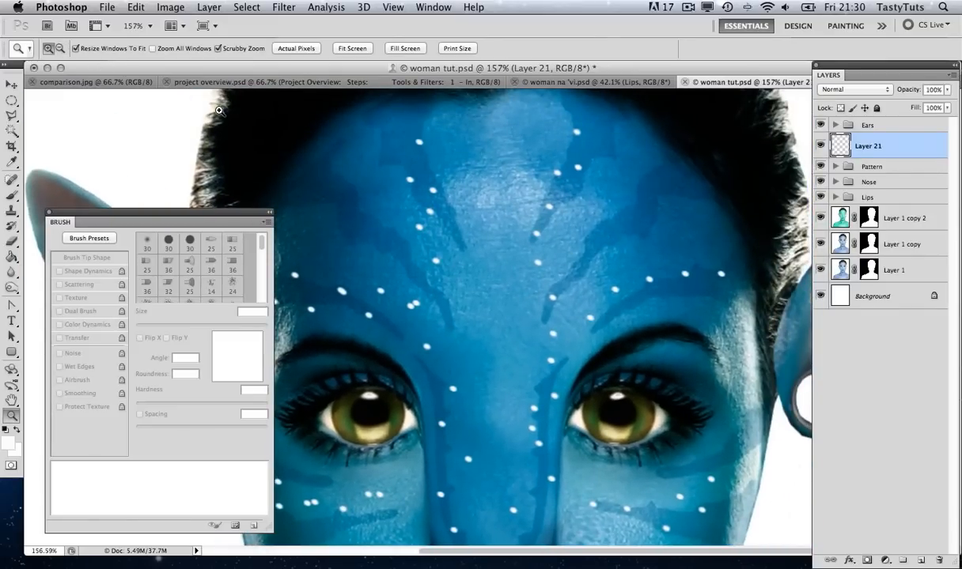
# Step: Reduce the brush size to 3 px and paint tiny white dots among the larger ones on the forehead
pyautogui.press('b')
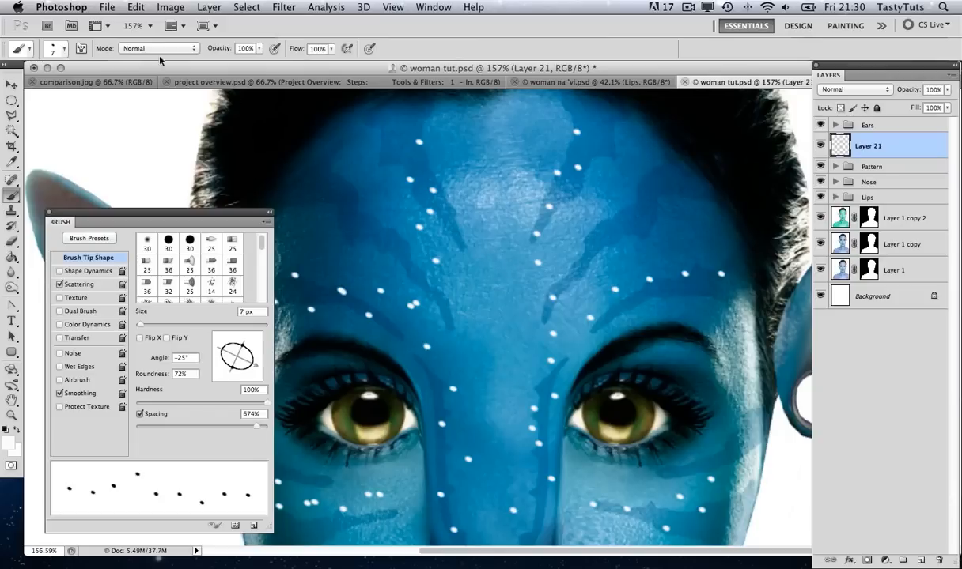
pyautogui.click(63, 51)
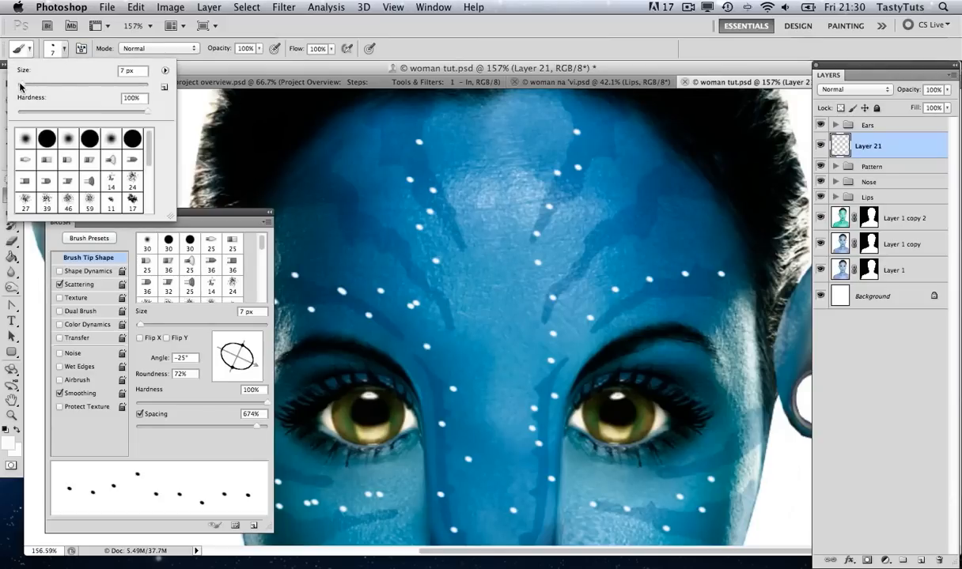
pyautogui.moveTo(21, 85); pyautogui.dragTo(20, 86)
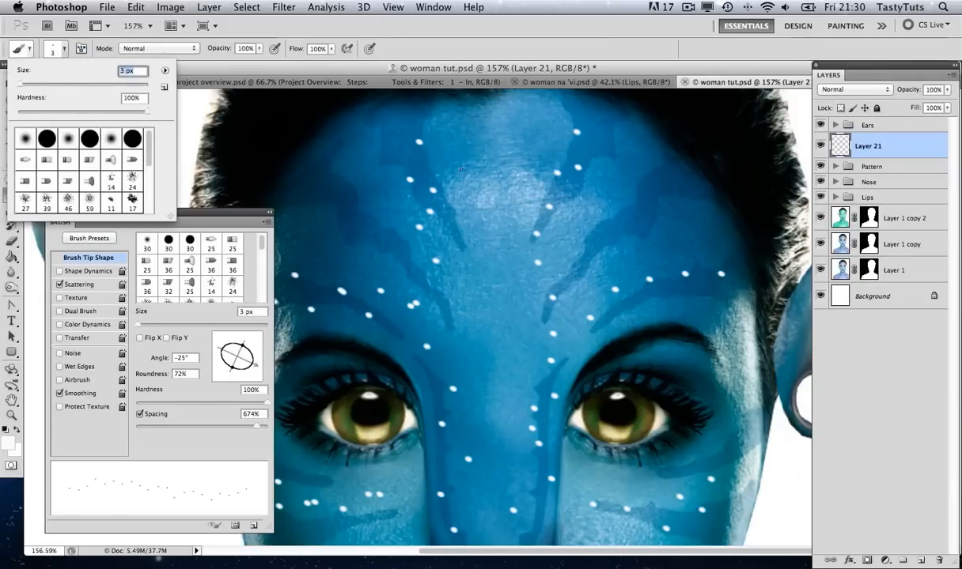
pyautogui.press('Return')
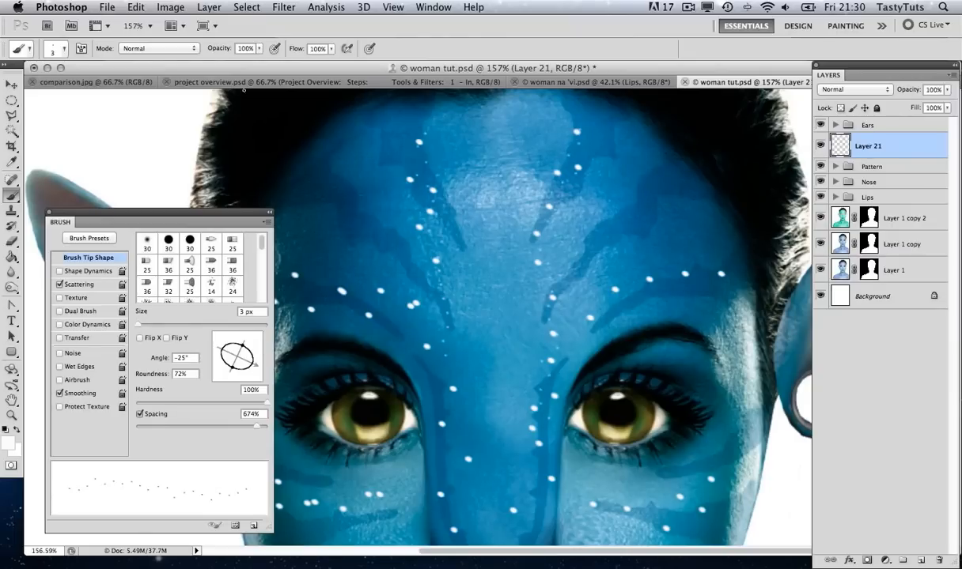
# Step: Set the brush size to 4 px and paint small white dots among the larger ones above the eyebrows and along the nose
pyautogui.click(61, 47)
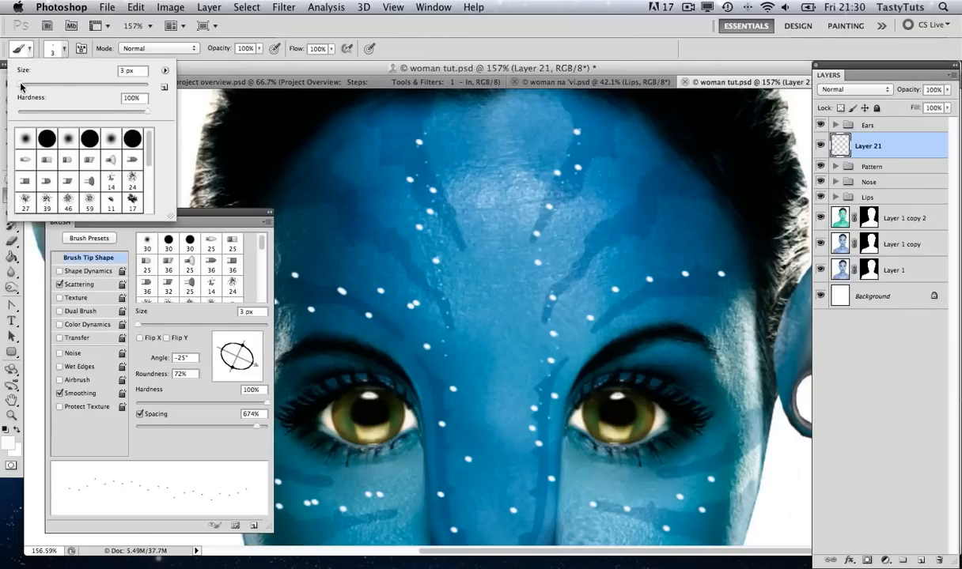
pyautogui.moveTo(21, 87); pyautogui.dragTo(22, 87)
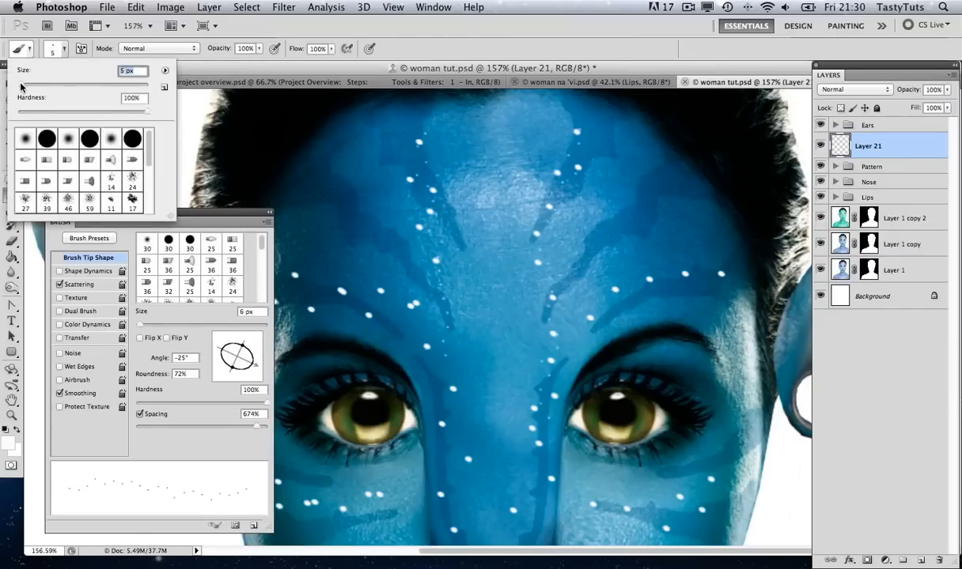
pyautogui.click(119, 70)
pyautogui.write('4')
pyautogui.press('Return')
pyautogui.moveTo(623, 307); pyautogui.dragTo(614, 238)
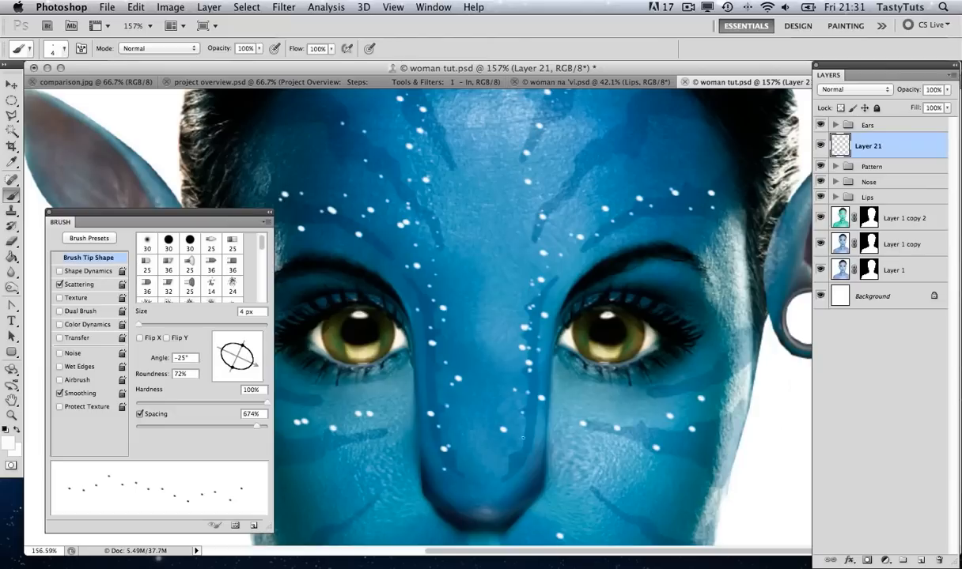
# Step: Paint small white dots among the larger ones on both cheeks beneath the eyes
pyautogui.moveTo(579, 417); pyautogui.dragTo(547, 254)
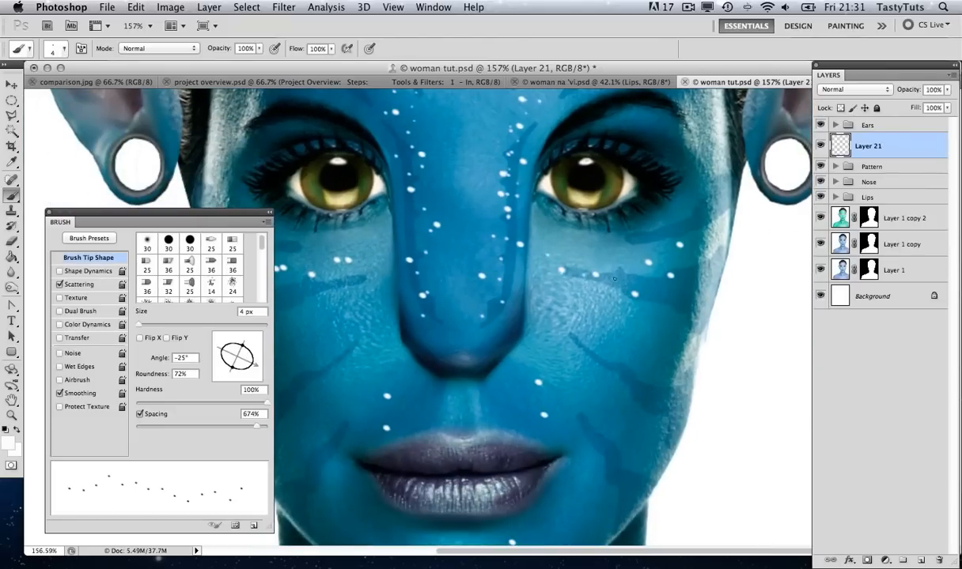
pyautogui.moveTo(554, 361)
pyautogui.mouseDown()
pyautogui.moveTo(614, 320)
pyautogui.moveTo(649, 335)
pyautogui.mouseUp()
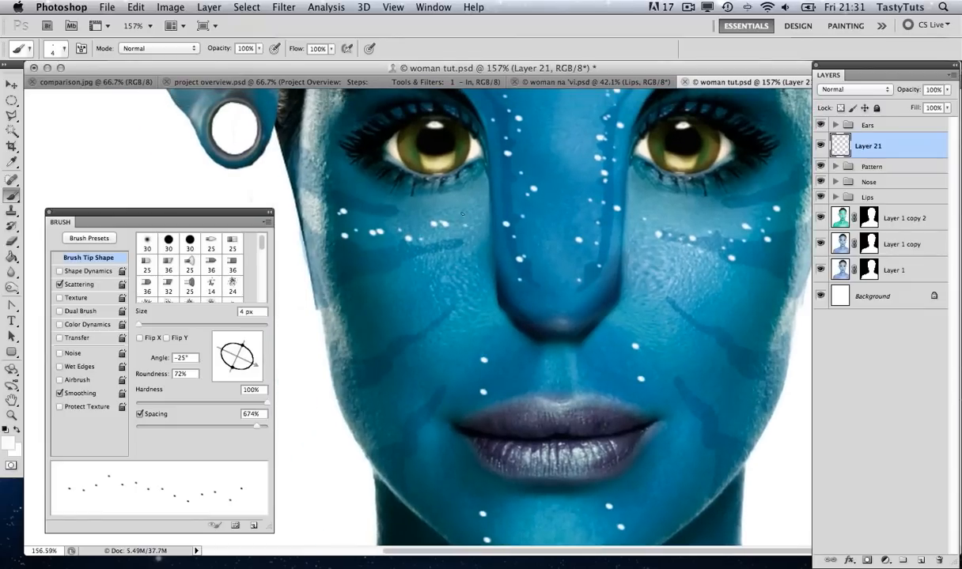
pyautogui.scroll(3, 489, 287)
pyautogui.scroll(-3, 546, 332)
pyautogui.hscroll(3, 547, 333)
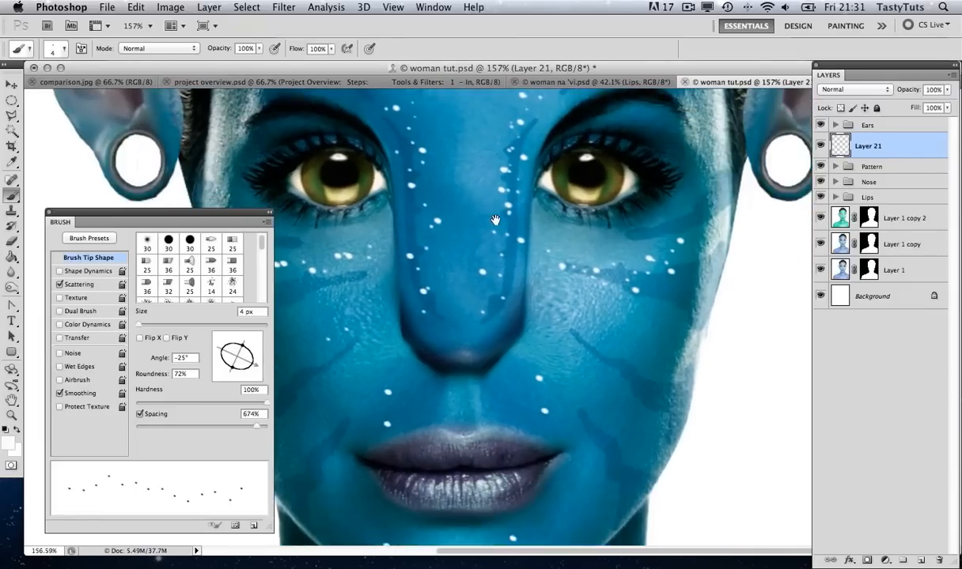
# Step: Paint small white dots around the mouth and chin and along the outer forehead stripes on both sides
pyautogui.scroll(-5, 580, 370)
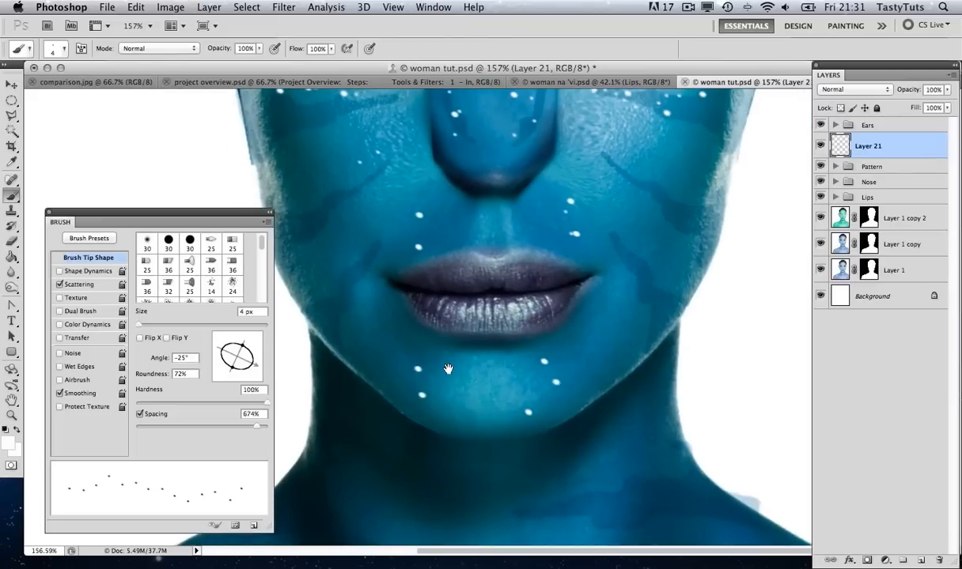
pyautogui.scroll(12, 461, 382)
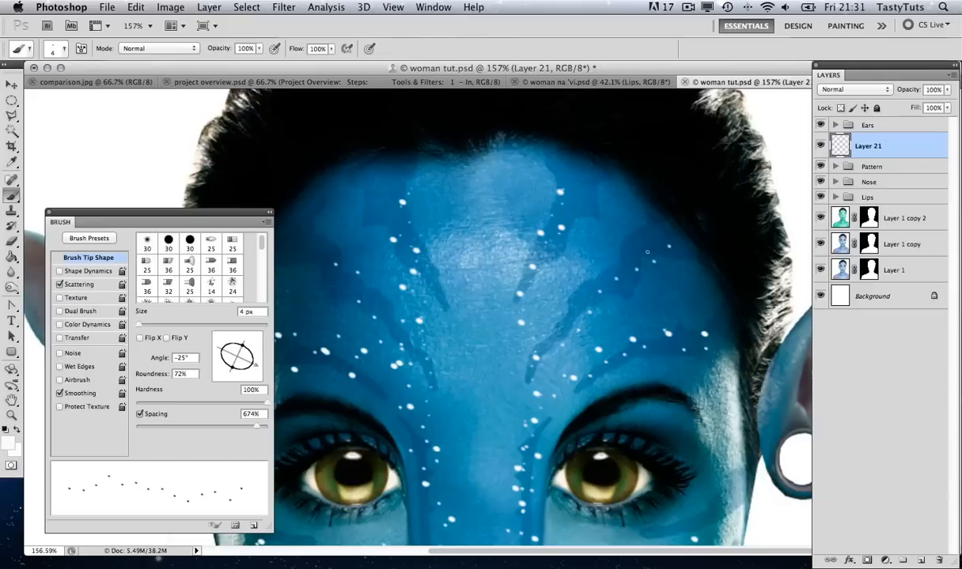
pyautogui.moveTo(537, 304); pyautogui.dragTo(660, 214)
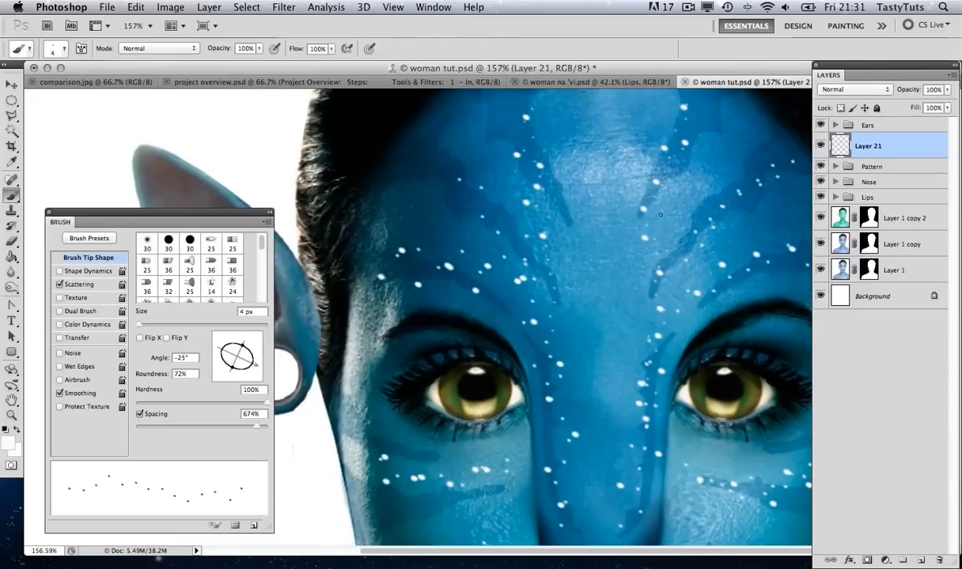
# Step: Duplicate Layer 21 within woman tut.psd, keeping the name Layer 21 copy
pyautogui.press('z')
pyautogui.keyDown('alt'); pyautogui.click(619, 232); pyautogui.keyUp('alt')
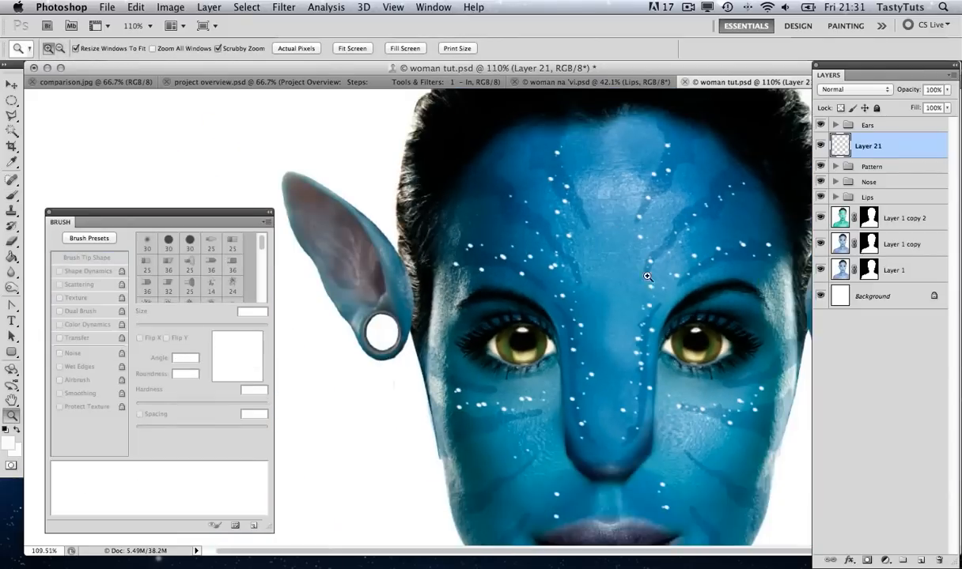
pyautogui.moveTo(646, 276); pyautogui.dragTo(574, 219)
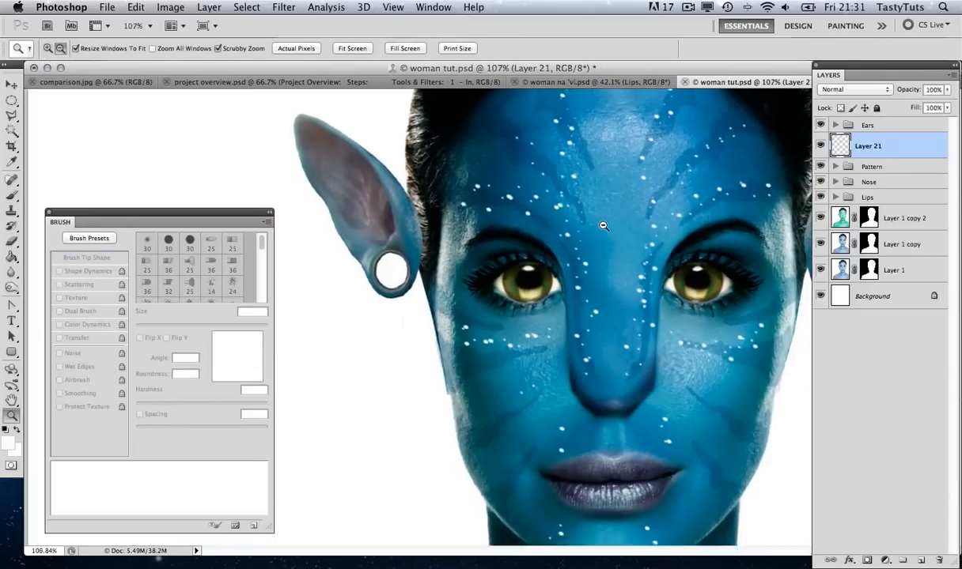
pyautogui.keyDown('alt'); pyautogui.click(574, 220); pyautogui.keyUp('alt')
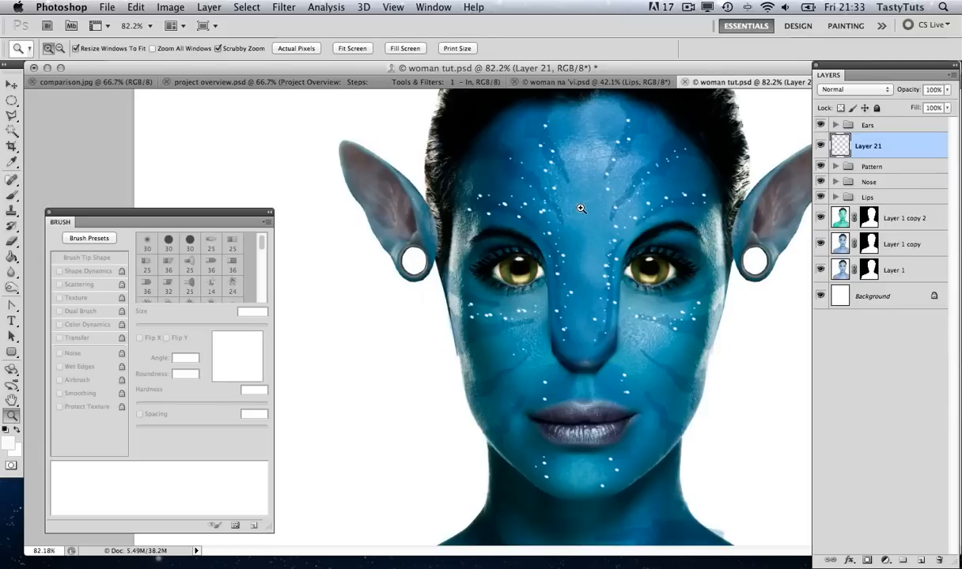
pyautogui.rightClick(902, 149)
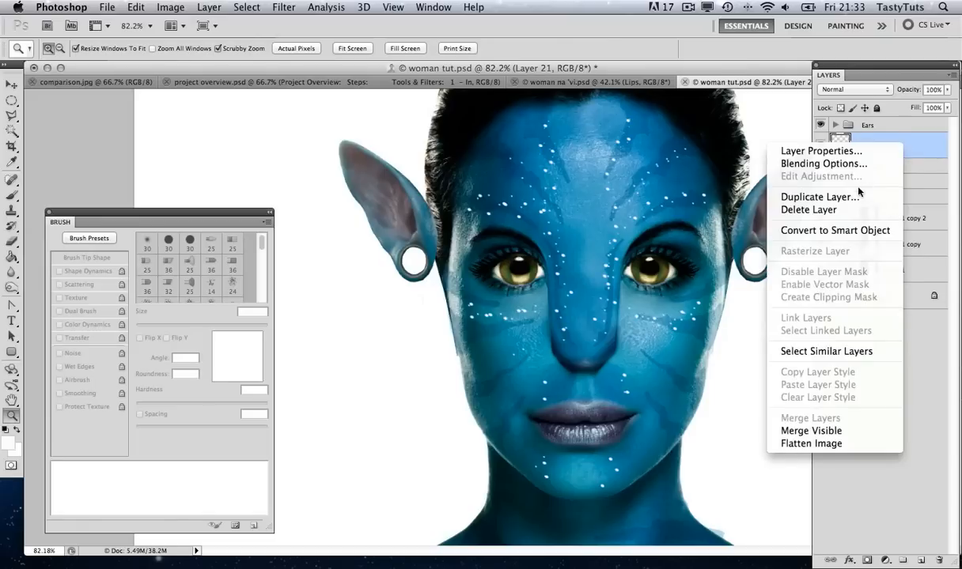
pyautogui.click(816, 190)
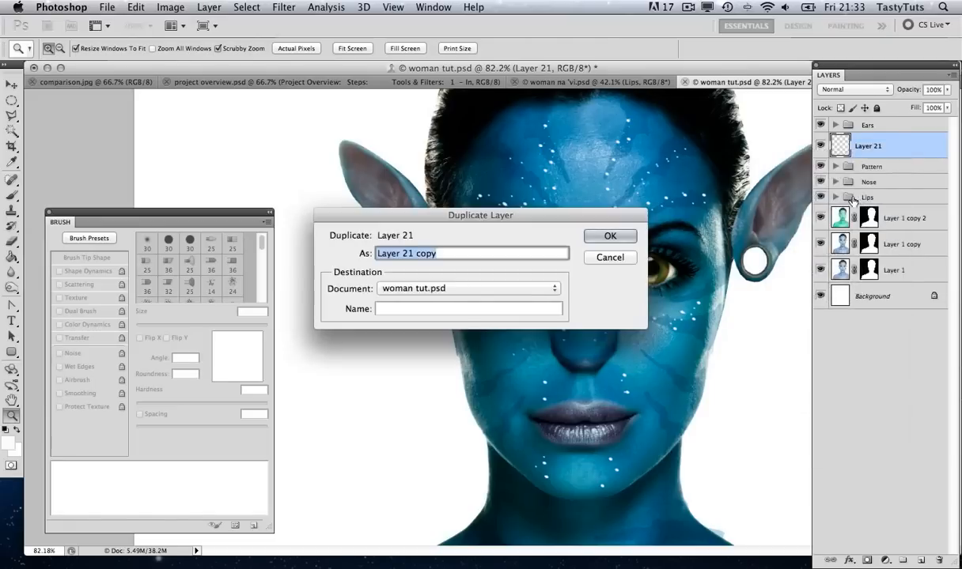
pyautogui.click(611, 236)
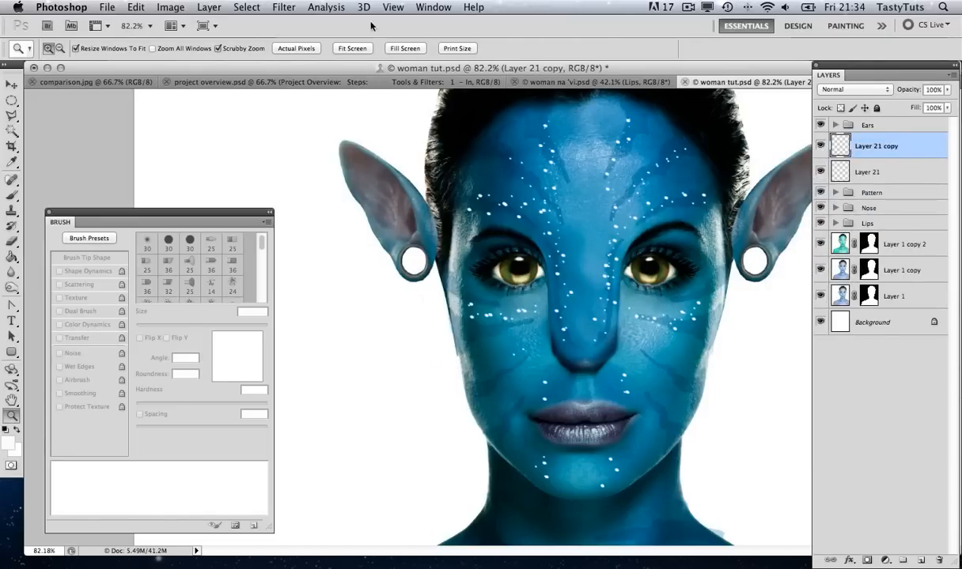
# Step: Apply a slight Gaussian Blur to Layer 21 copy so the white dots get a soft glow
pyautogui.click(281, 8)
pyautogui.moveTo(312, 149)
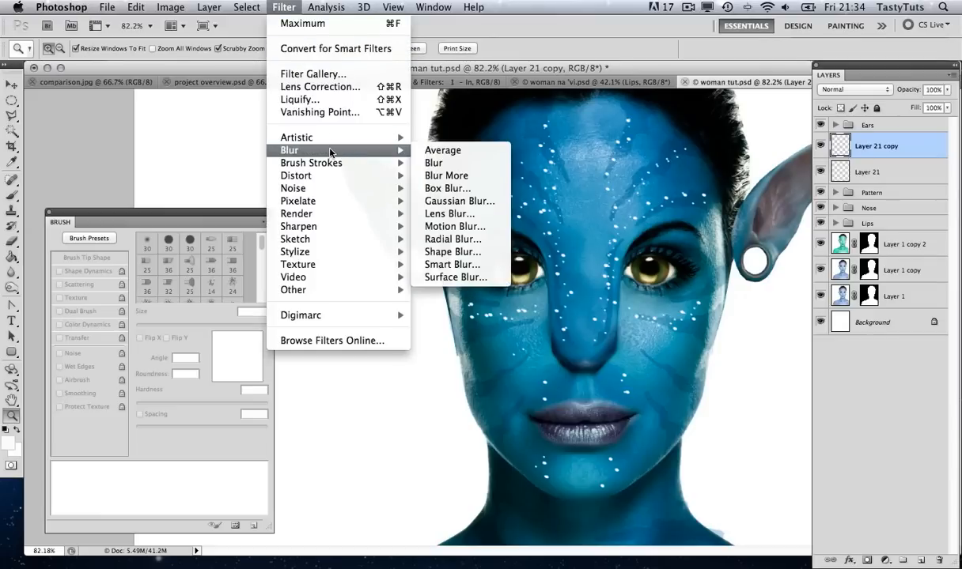
pyautogui.click(459, 200)
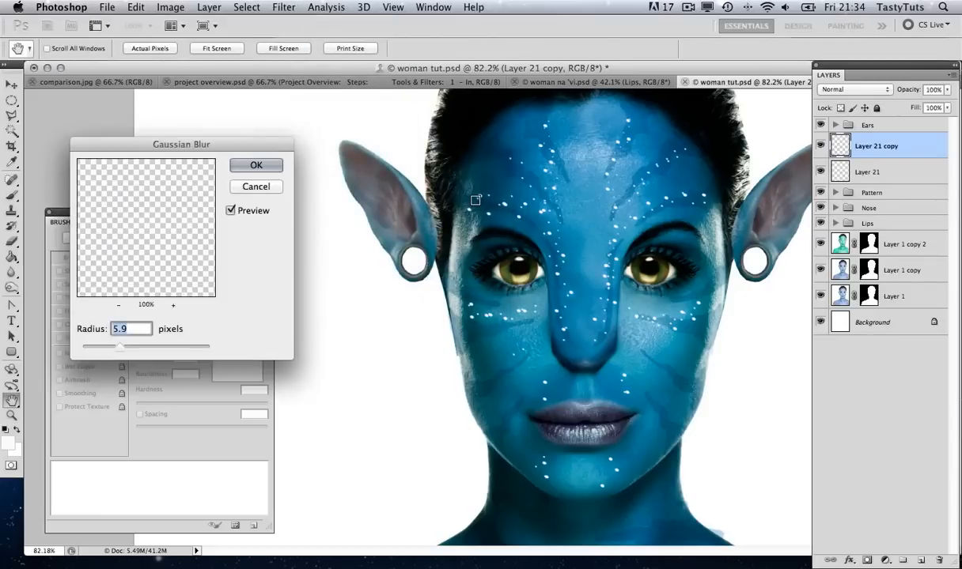
pyautogui.moveTo(118, 346); pyautogui.dragTo(89, 348)
pyautogui.moveTo(88, 349); pyautogui.dragTo(103, 346)
pyautogui.click(258, 164)
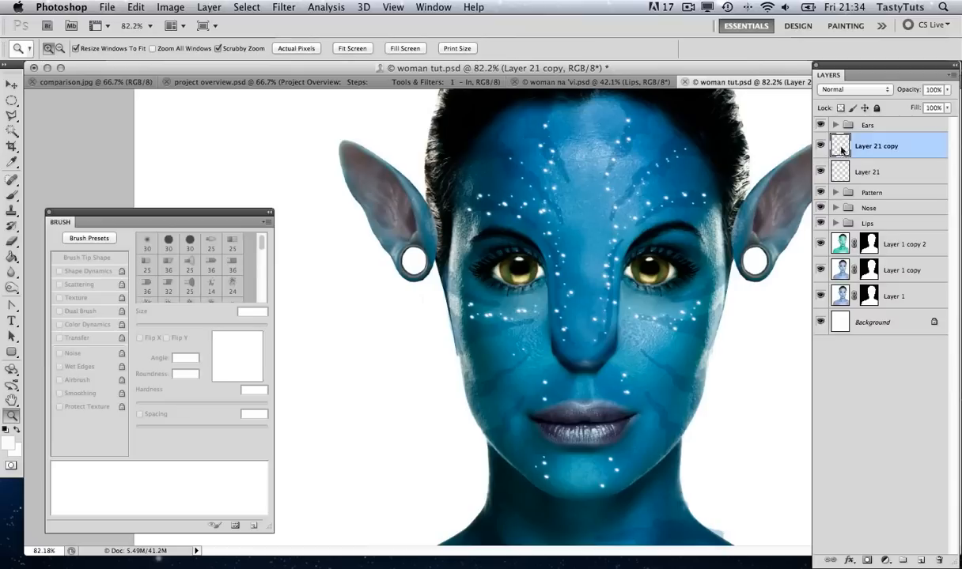
# Step: Duplicate Layer 21 copy within woman tut.psd, reduce the duplicate's opacity to 47%, and close the brush settings
pyautogui.rightClick(922, 145)
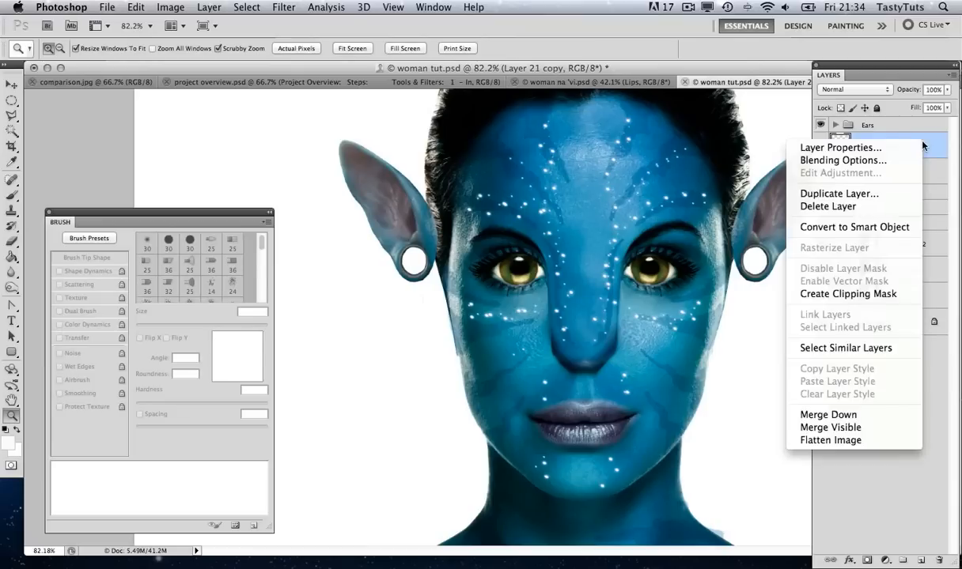
pyautogui.click(839, 194)
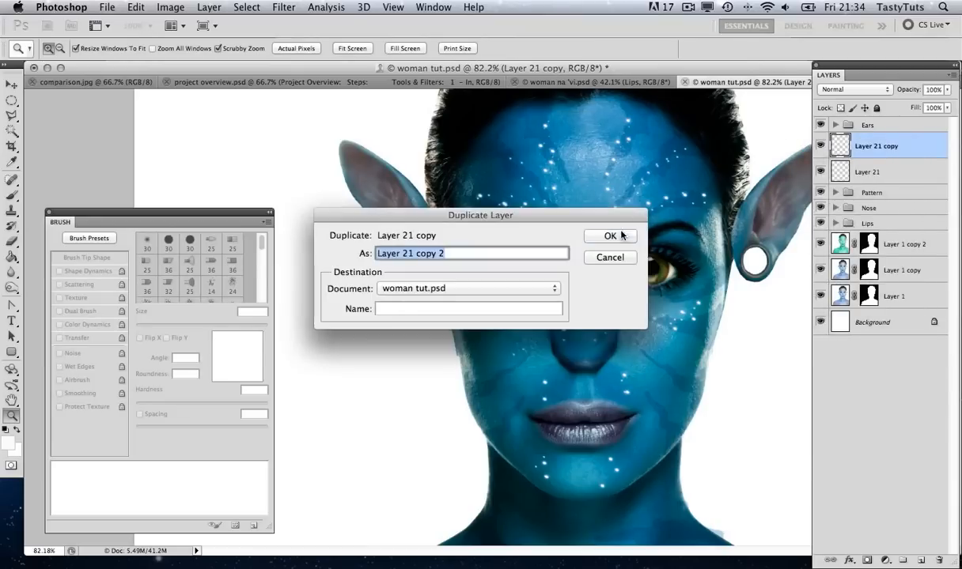
pyautogui.click(623, 231)
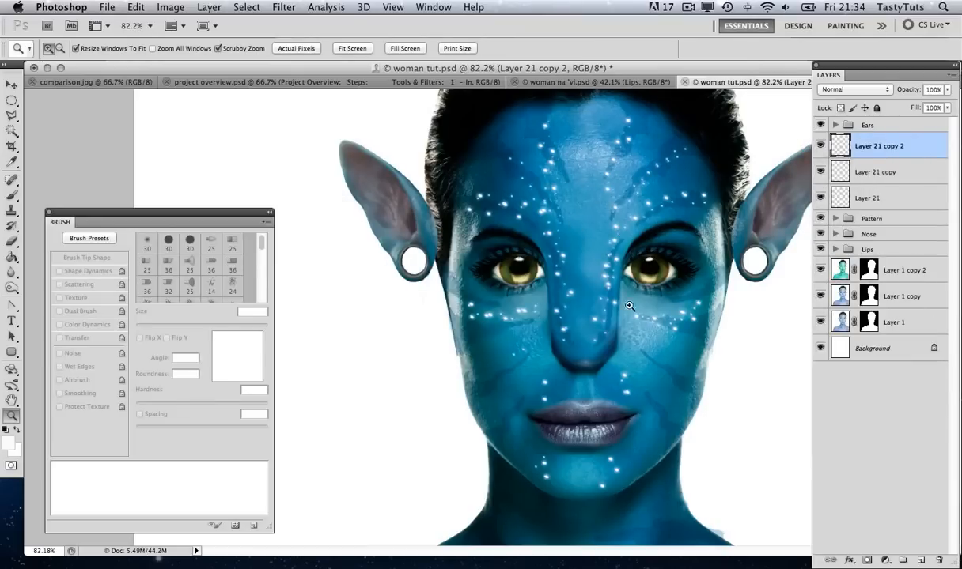
pyautogui.click(947, 90)
pyautogui.moveTo(913, 108); pyautogui.dragTo(898, 104)
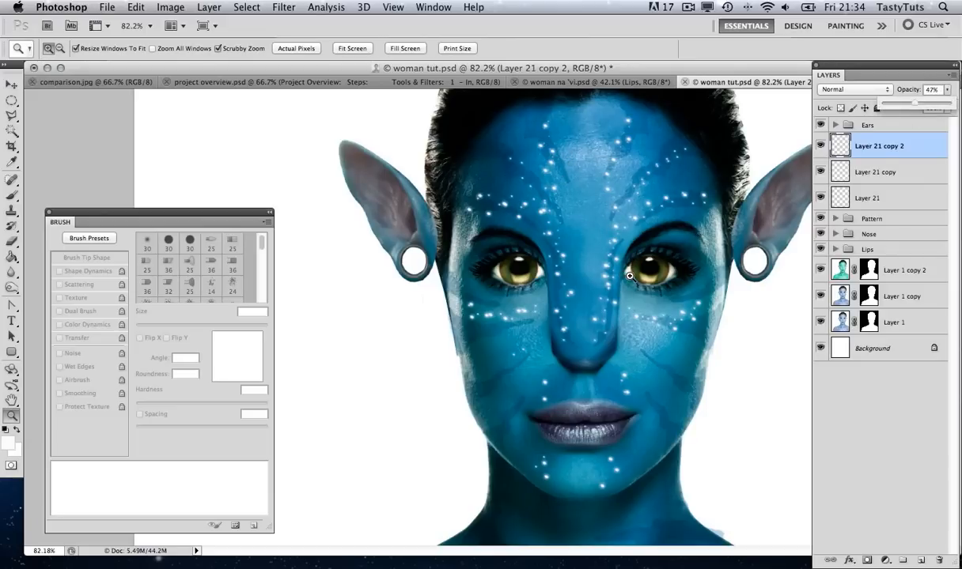
pyautogui.click(49, 212)
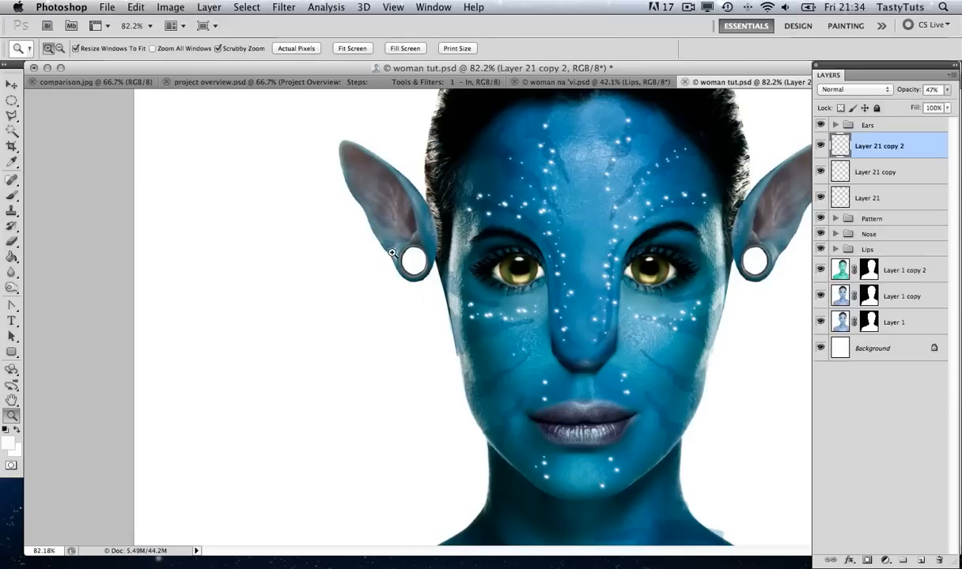
# Step: Group Layer 21 and its two copies and name the group Sparkles
pyautogui.press('alt')
pyautogui.moveTo(523, 279)
pyautogui.mouseDown()
pyautogui.moveTo(475, 279)
pyautogui.moveTo(523, 279)
pyautogui.mouseUp()
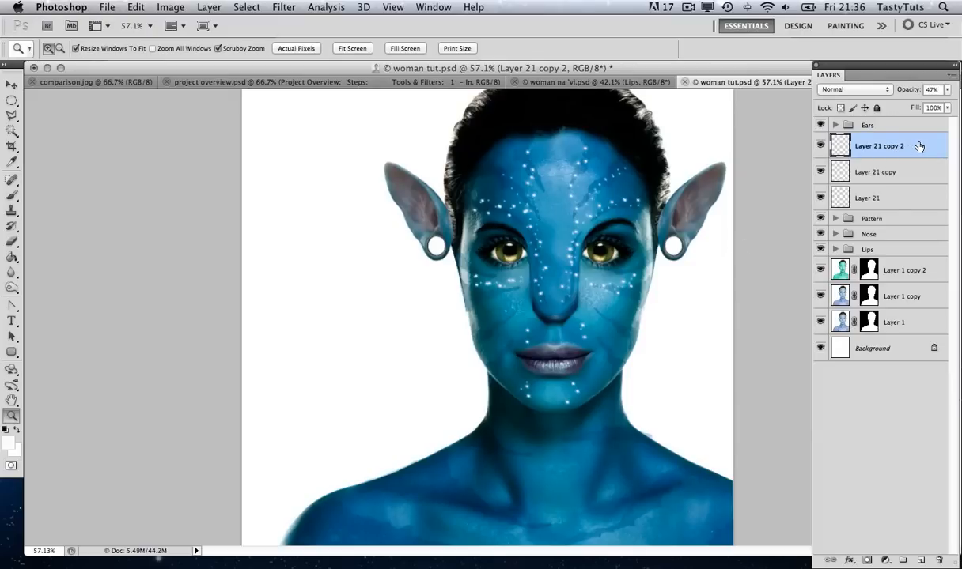
pyautogui.keyDown('shift'); pyautogui.click(904, 200); pyautogui.keyUp('shift')
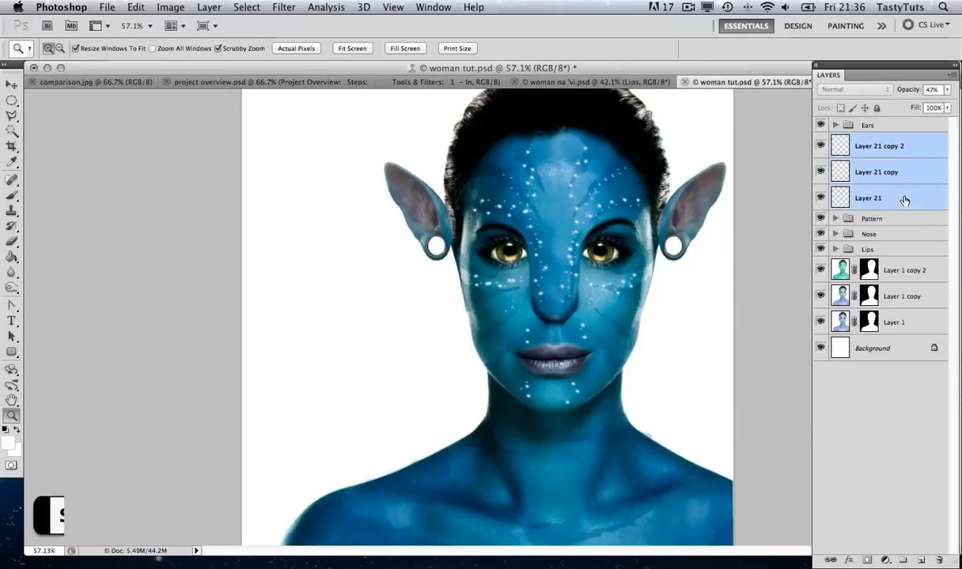
pyautogui.press('super+g')
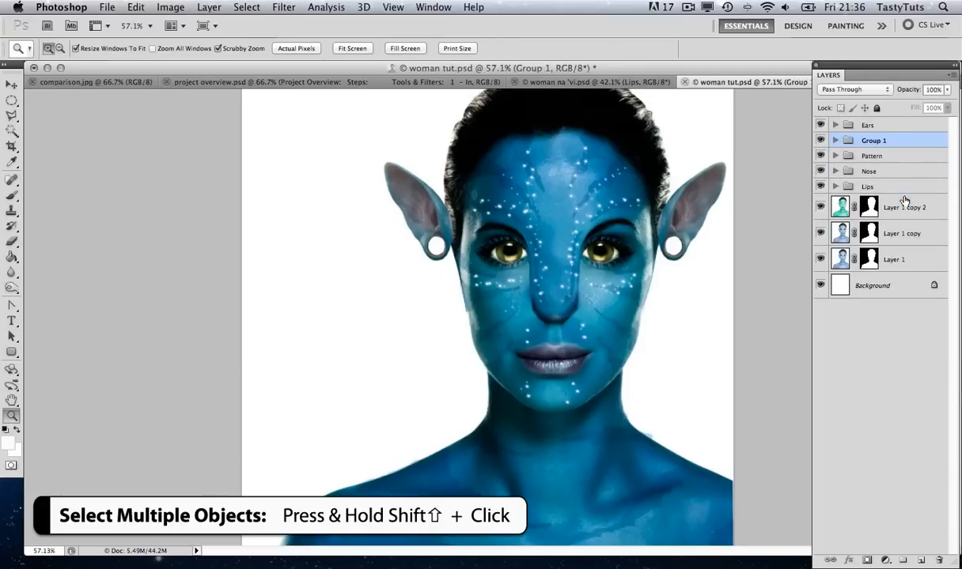
pyautogui.doubleClick(873, 139)
pyautogui.write('Sparkles')
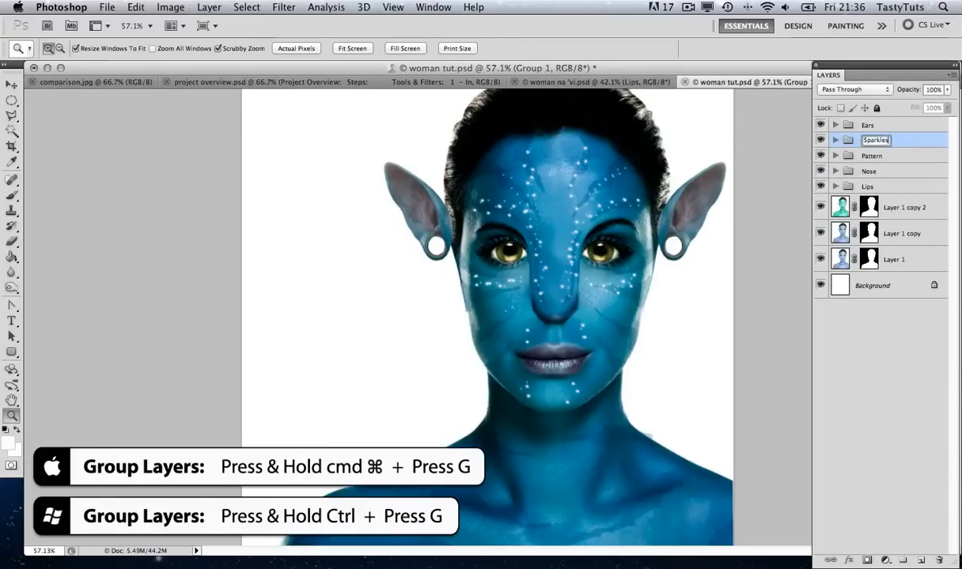
# Step: Add a new layer directly above the Pattern group and set the foreground color to near-black #010101
pyautogui.click(904, 156)
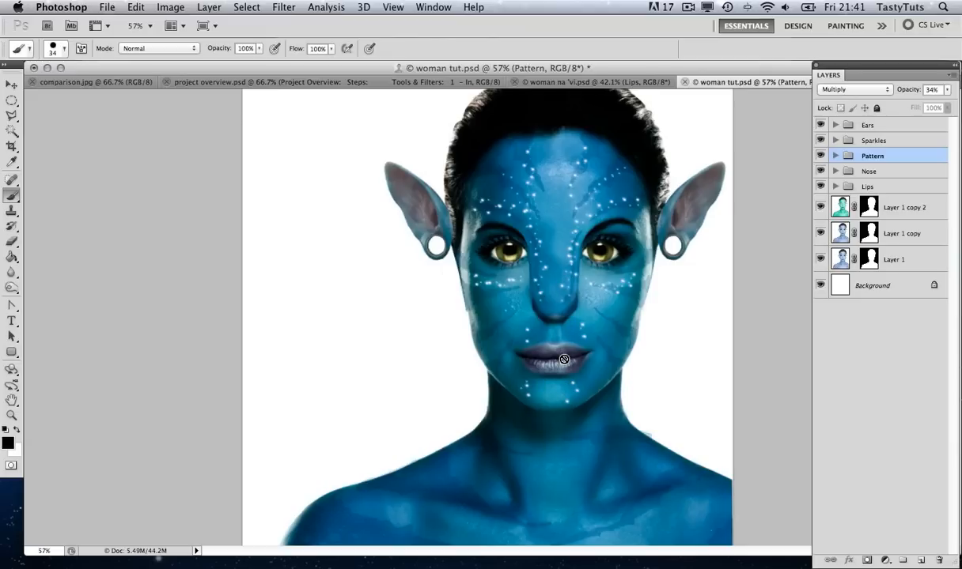
pyautogui.press('super+shift+n')
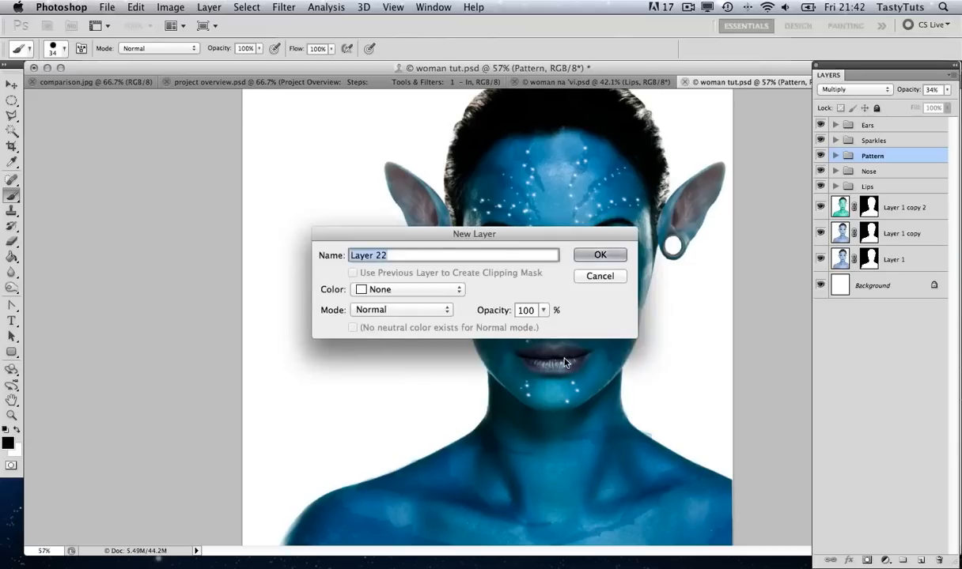
pyautogui.press('Return')
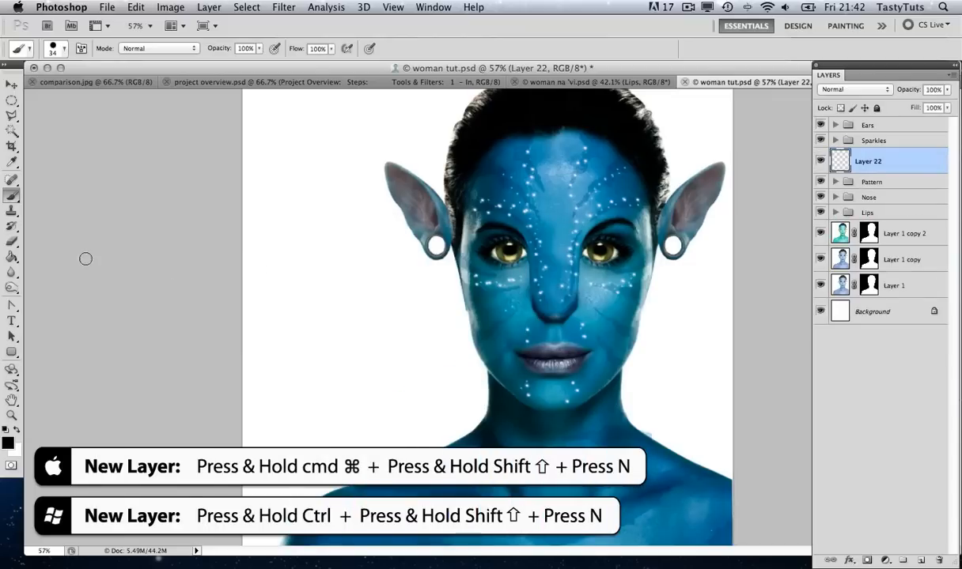
pyautogui.click(9, 440)
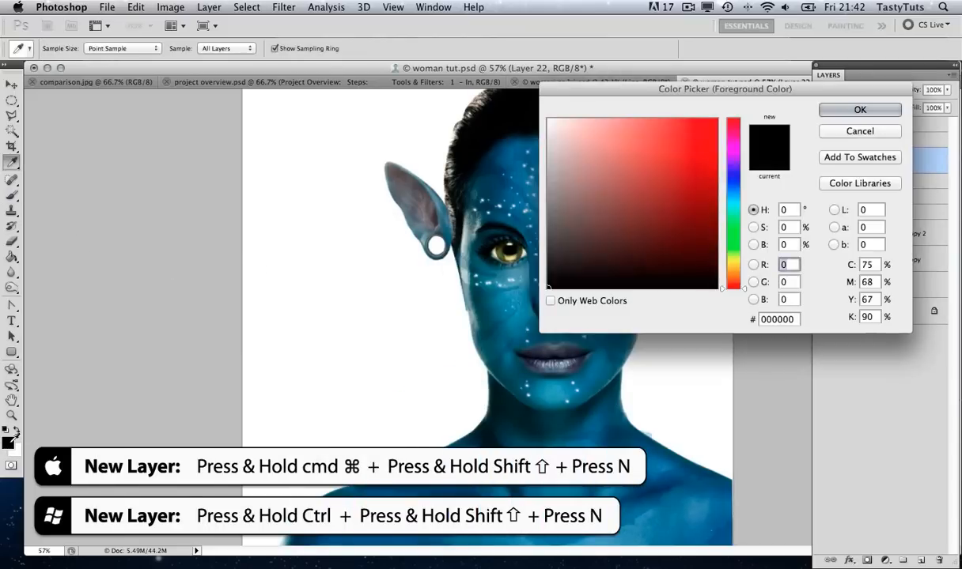
pyautogui.click(550, 287)
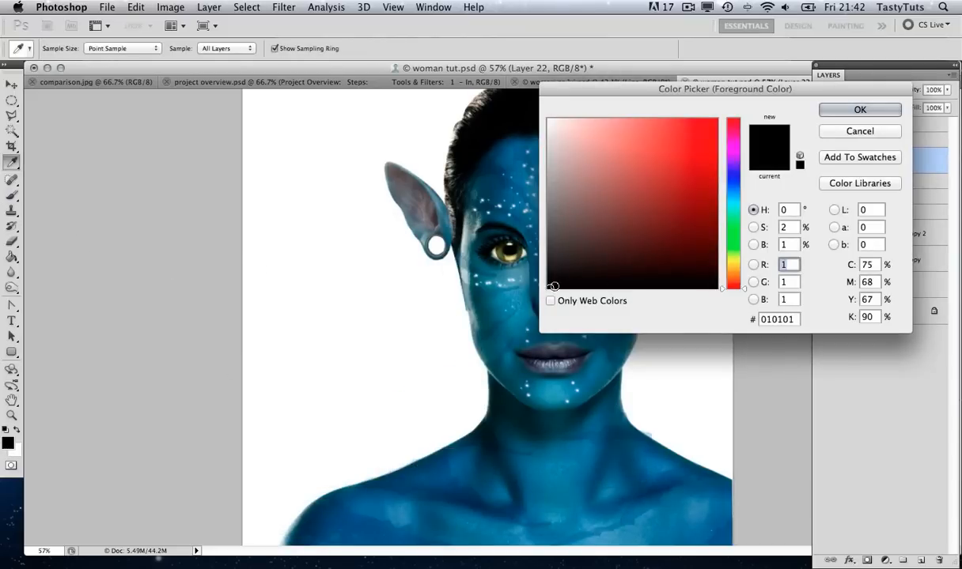
pyautogui.click(858, 110)
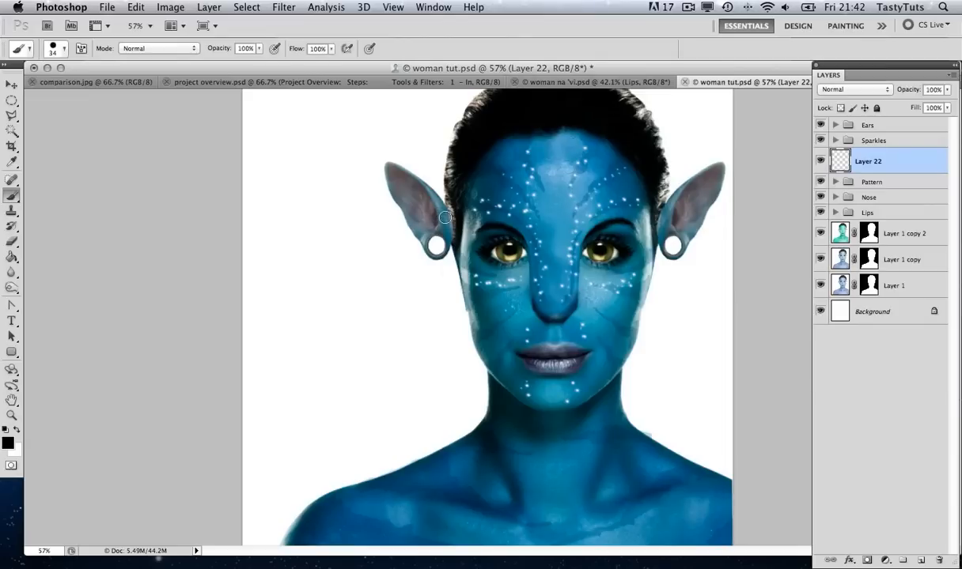
# Step: Paint a wavy black hair strand with a 37 px brush from the hairline by the image's left ear down to the chest
pyautogui.click(55, 51)
pyautogui.moveTo(56, 82); pyautogui.dragTo(60, 83)
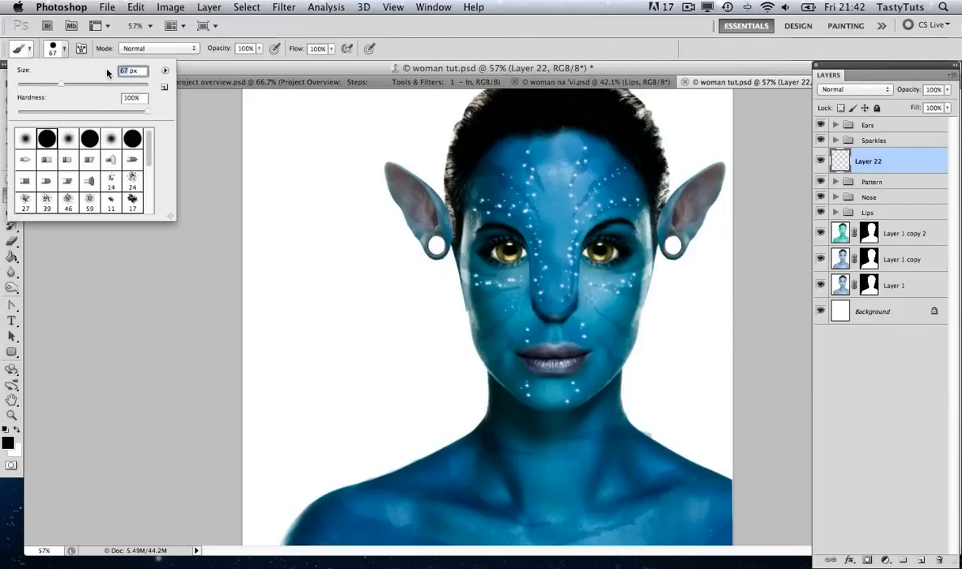
pyautogui.write('37')
pyautogui.press('Return')
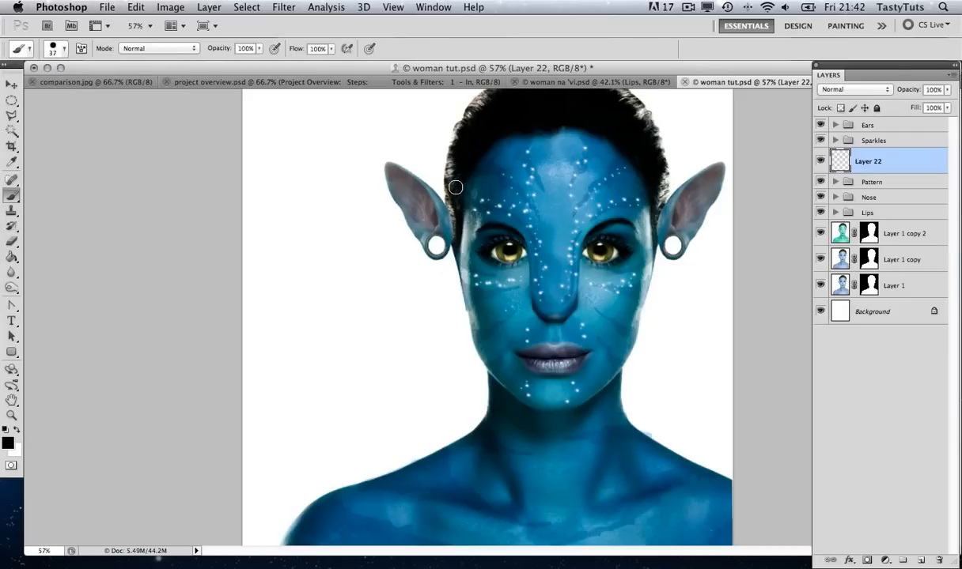
pyautogui.scroll(-2, 456, 186)
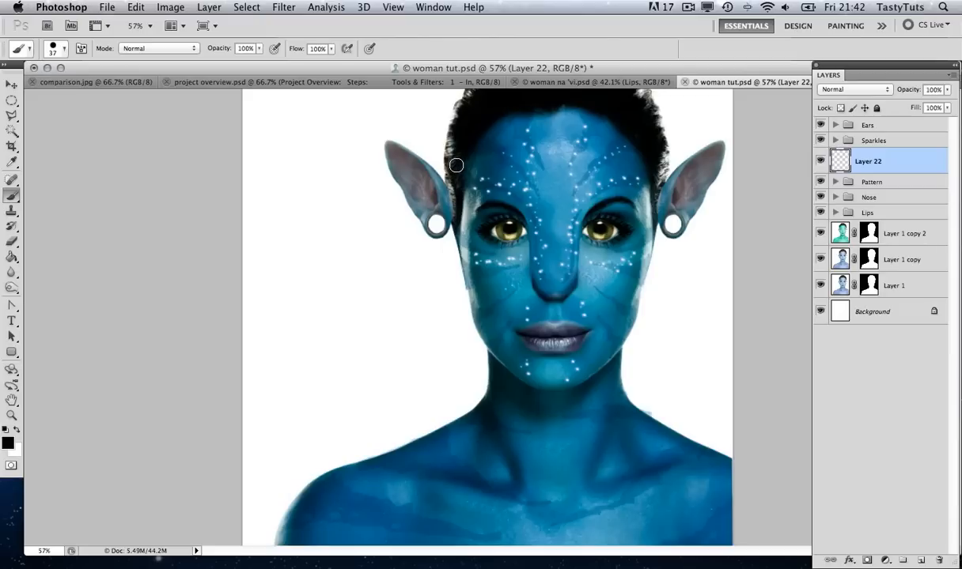
pyautogui.moveTo(456, 165)
pyautogui.mouseDown()
pyautogui.moveTo(444, 345)
pyautogui.moveTo(464, 526)
pyautogui.mouseUp()
pyautogui.scroll(-1, 527, 287)
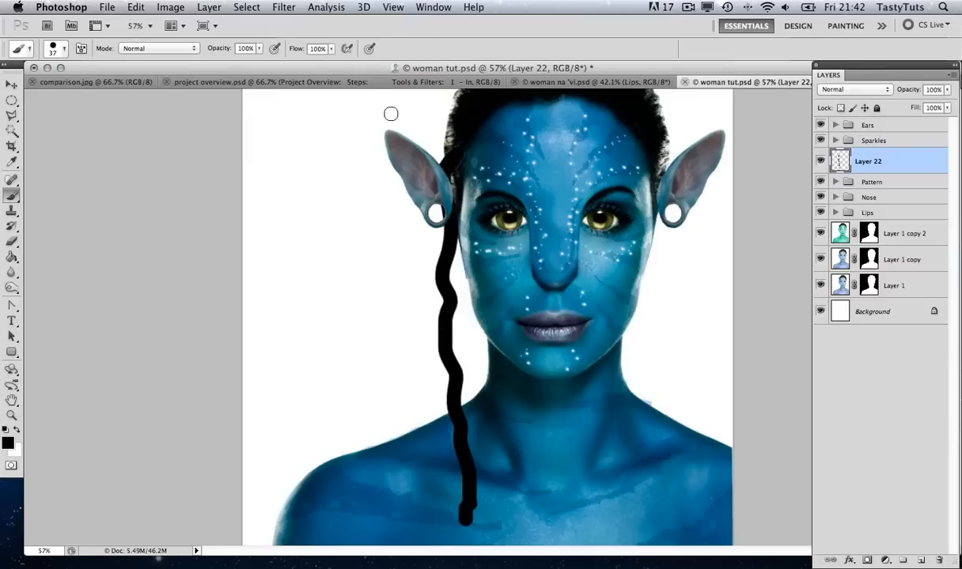
# Step: Thin the strand on Layer 22 with the Maximum filter at a 6-pixel radius, comparing it before and after
pyautogui.click(272, 8)
pyautogui.moveTo(372, 291)
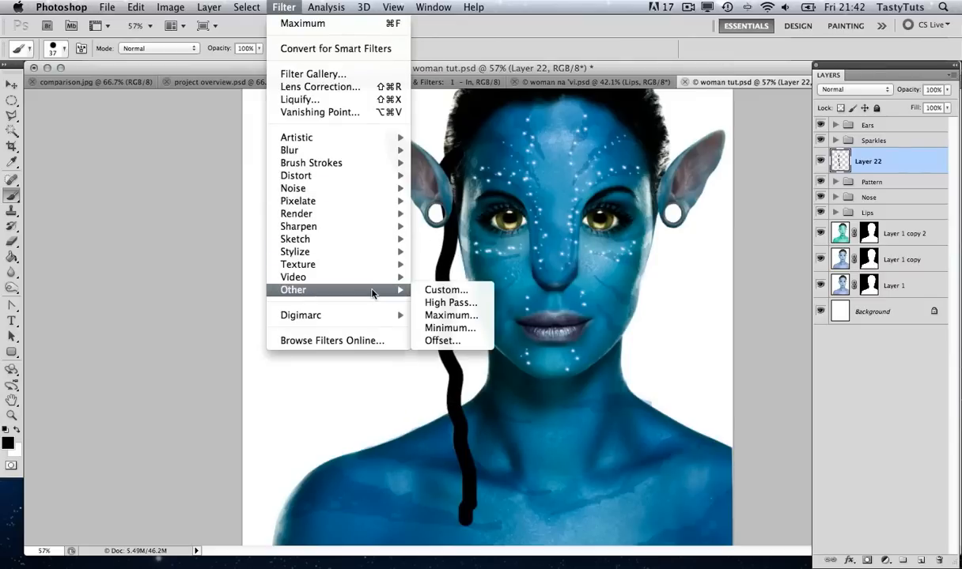
pyautogui.click(449, 315)
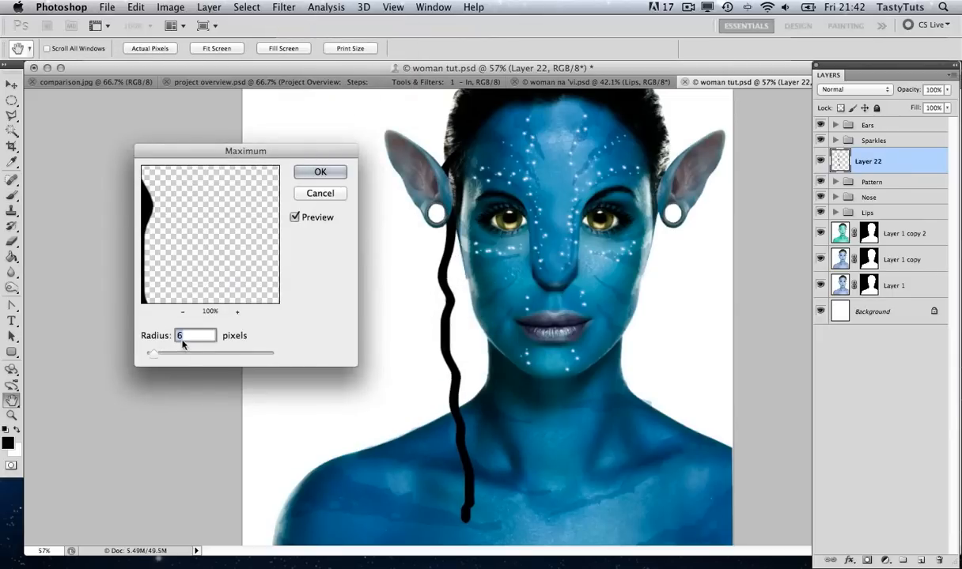
pyautogui.click(307, 179)
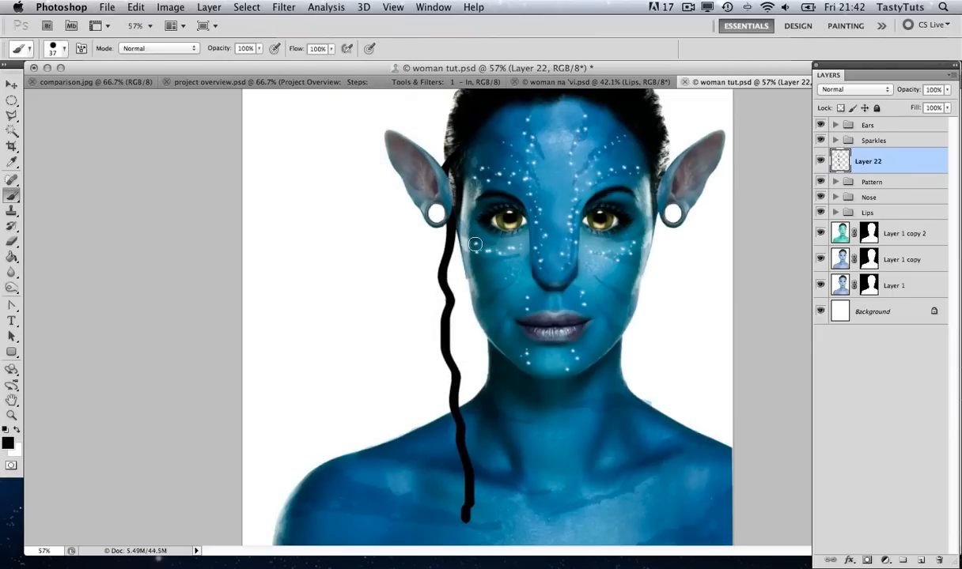
pyautogui.press('super+z')
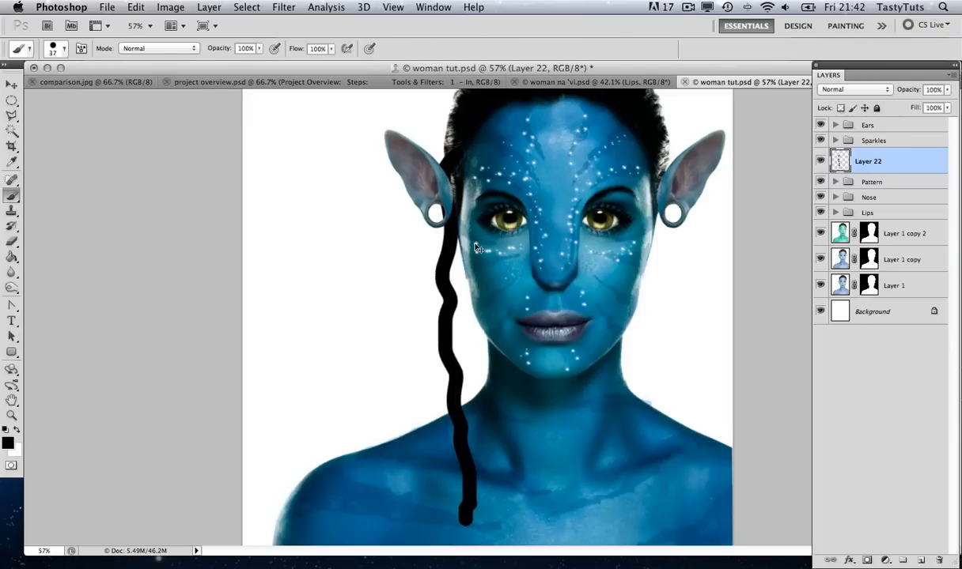
pyautogui.press('super+z')
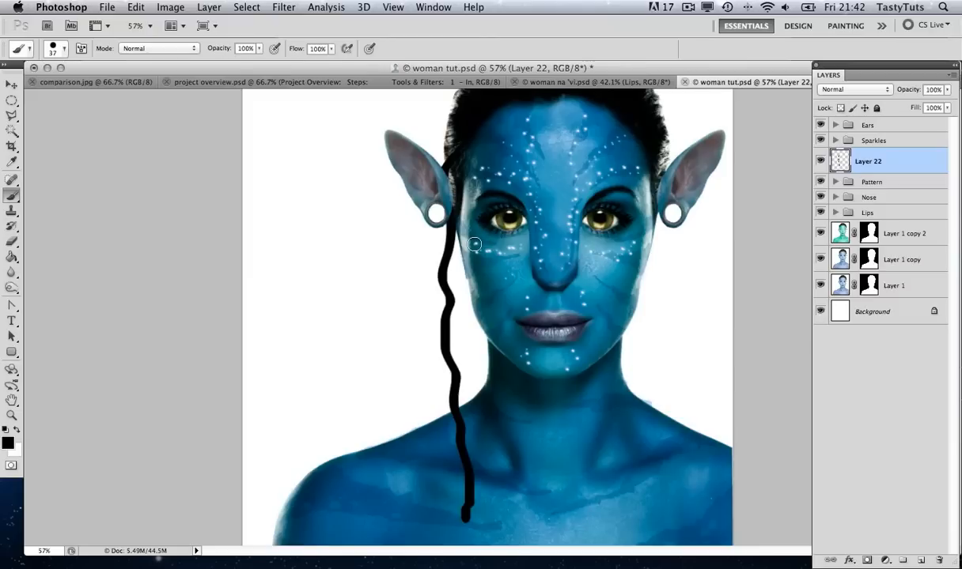
# Step: On a new layer, paint a wavy black strand down the right side of the face and thin it with the same Maximum filter
pyautogui.press('super+shift+n')
pyautogui.press('Return')
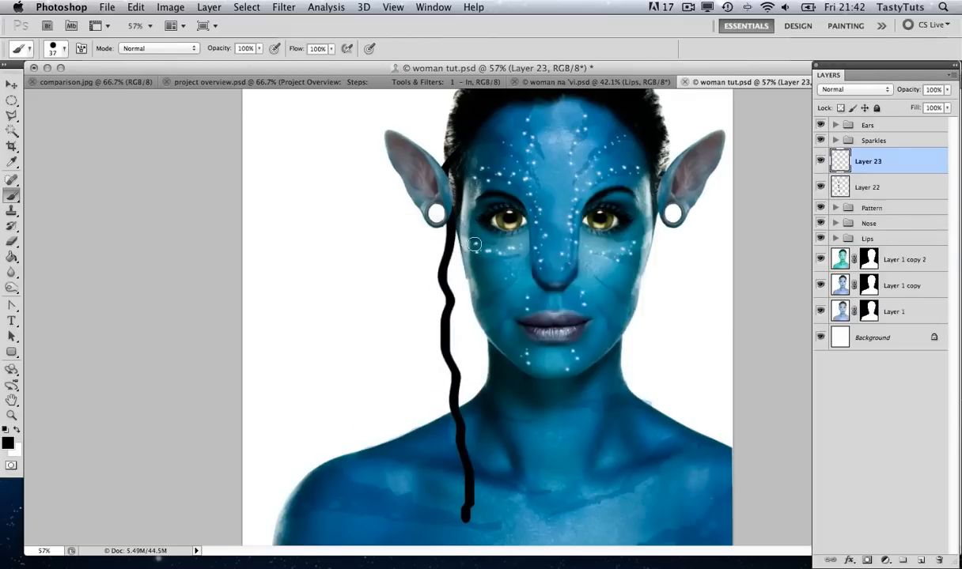
pyautogui.moveTo(648, 160); pyautogui.dragTo(625, 537)
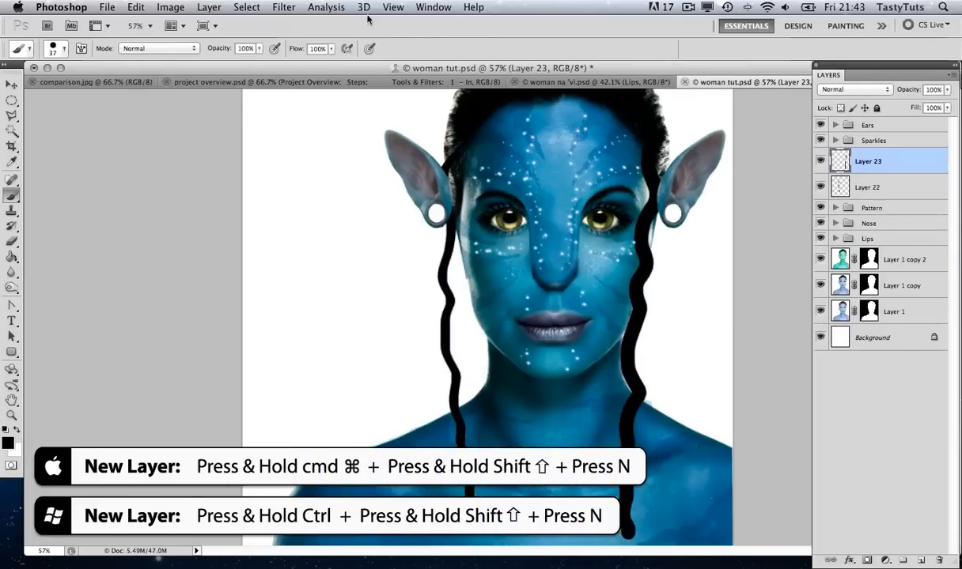
pyautogui.click(284, 7)
pyautogui.click(292, 24)
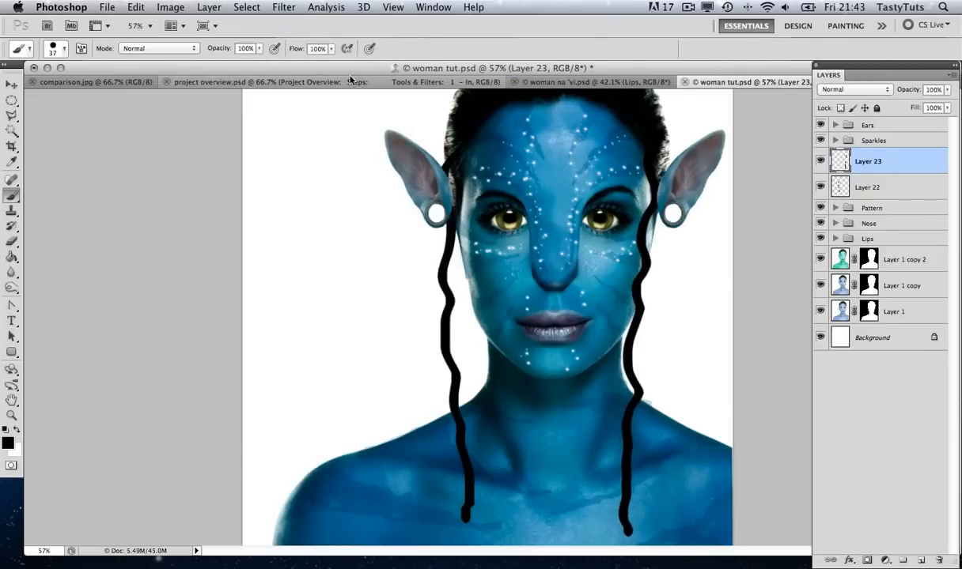
# Step: On another new layer, paint a second strand interweaving with the left one and thin it with the same Maximum filter
pyautogui.press('super+shift+n')
pyautogui.press('Return')
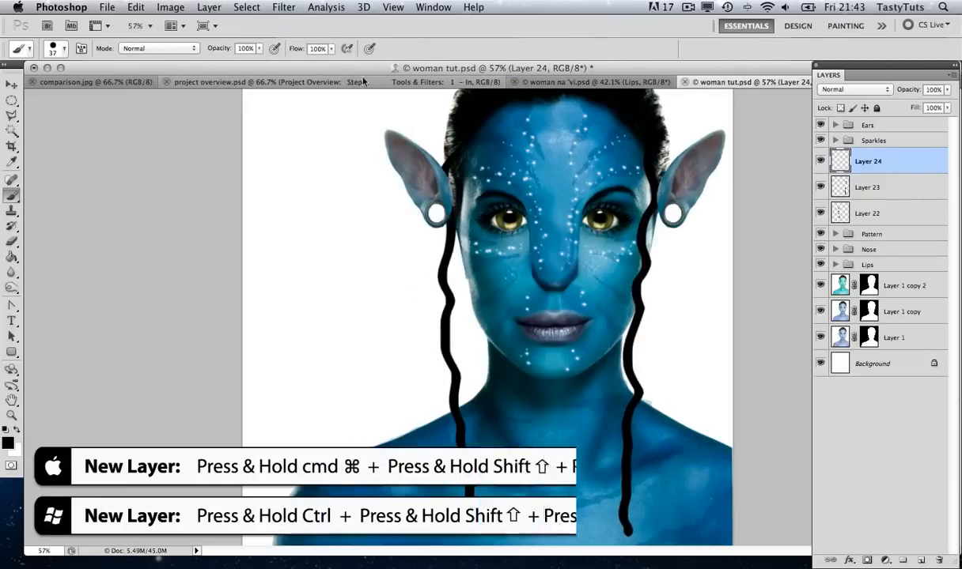
pyautogui.moveTo(439, 131)
pyautogui.mouseDown()
pyautogui.moveTo(439, 385)
pyautogui.moveTo(466, 544)
pyautogui.mouseUp()
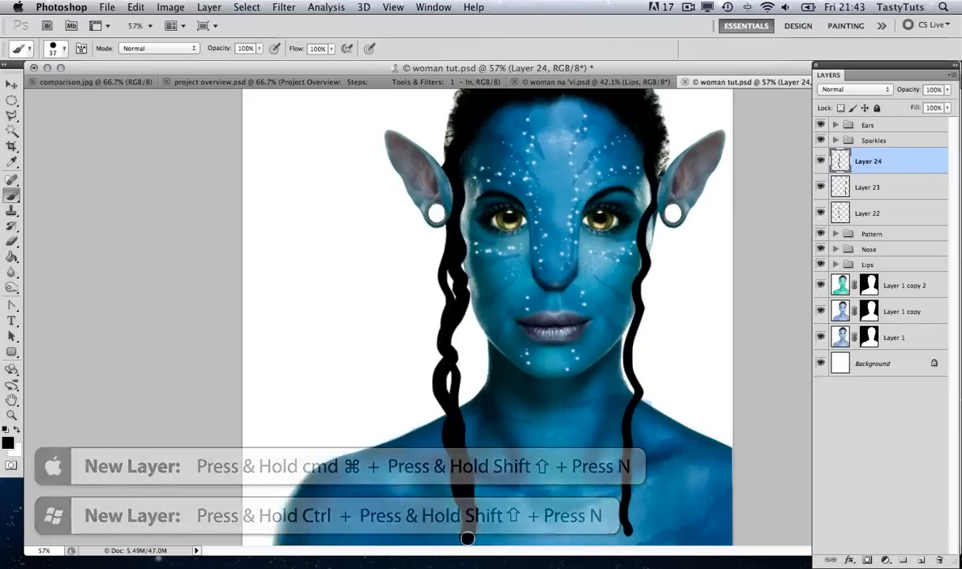
pyautogui.click(284, 8)
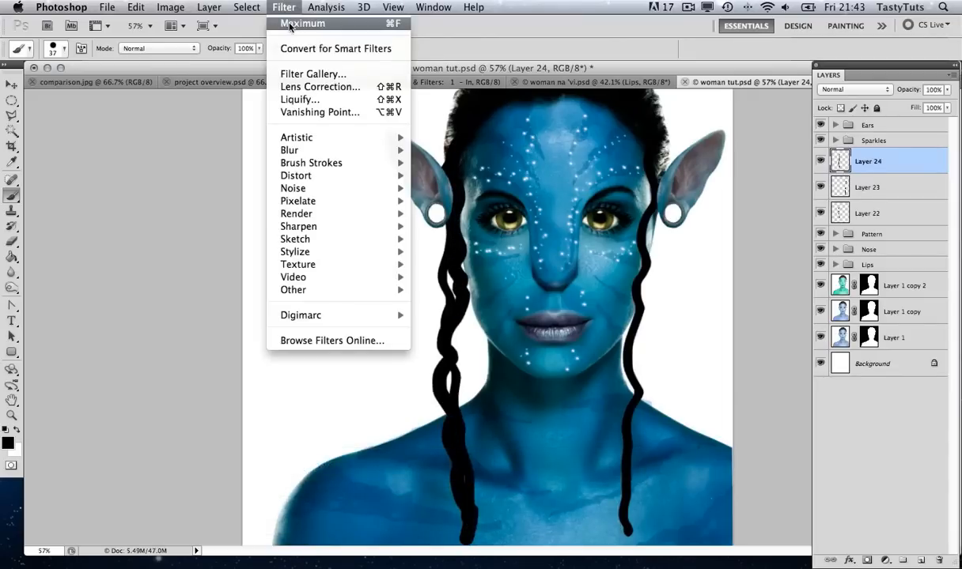
pyautogui.press('Escape')
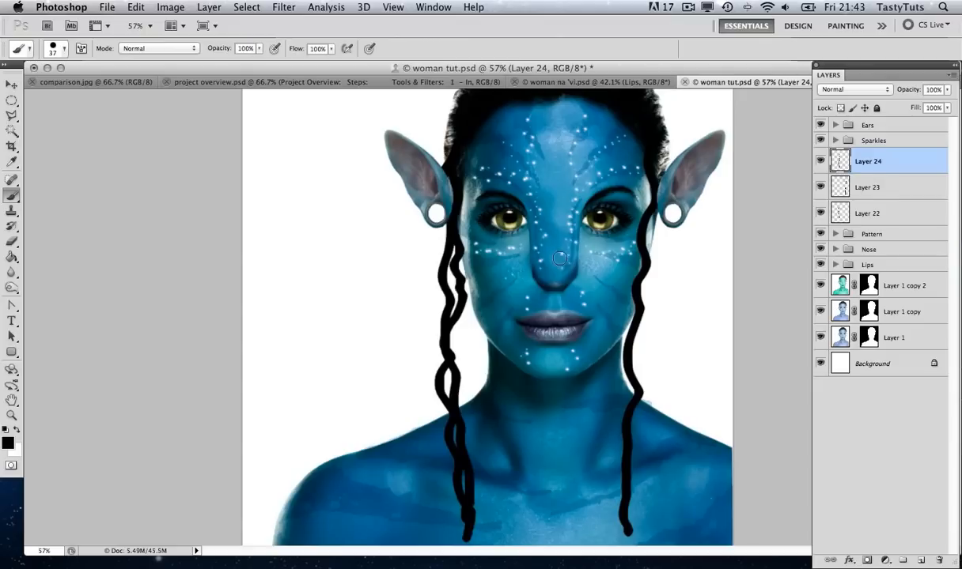
# Step: Shift the Layer 24 strand slightly downward and place four copies of it among the strands on both sides of the face
pyautogui.moveTo(586, 221); pyautogui.dragTo(586, 243)
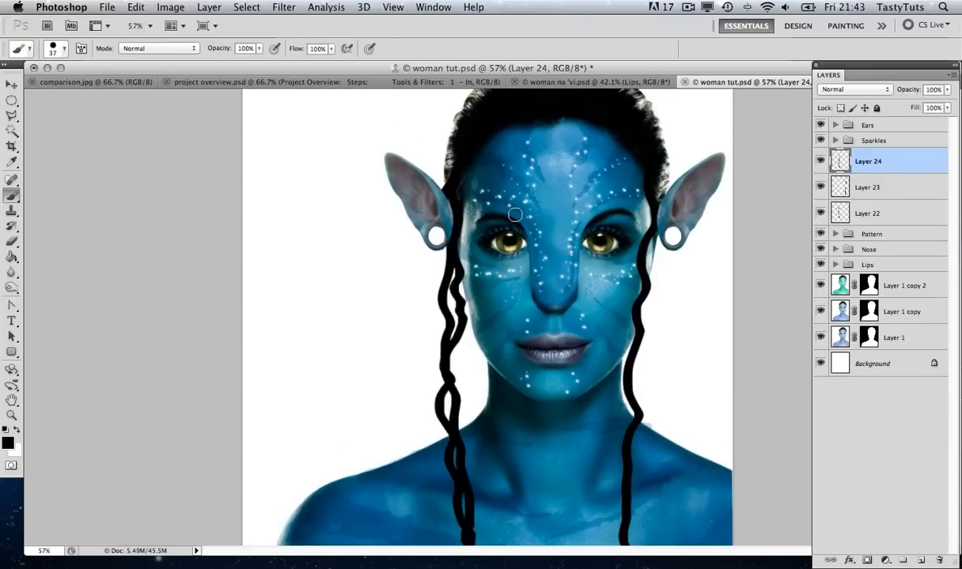
pyautogui.press('v')
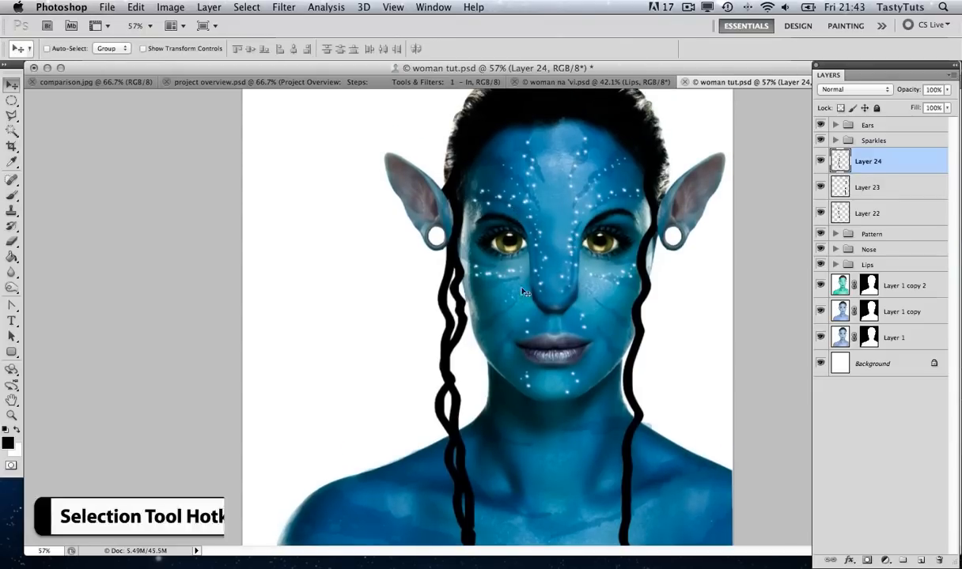
pyautogui.moveTo(484, 285)
pyautogui.mouseDown()
pyautogui.moveTo(534, 291)
pyautogui.moveTo(503, 303)
pyautogui.mouseUp()
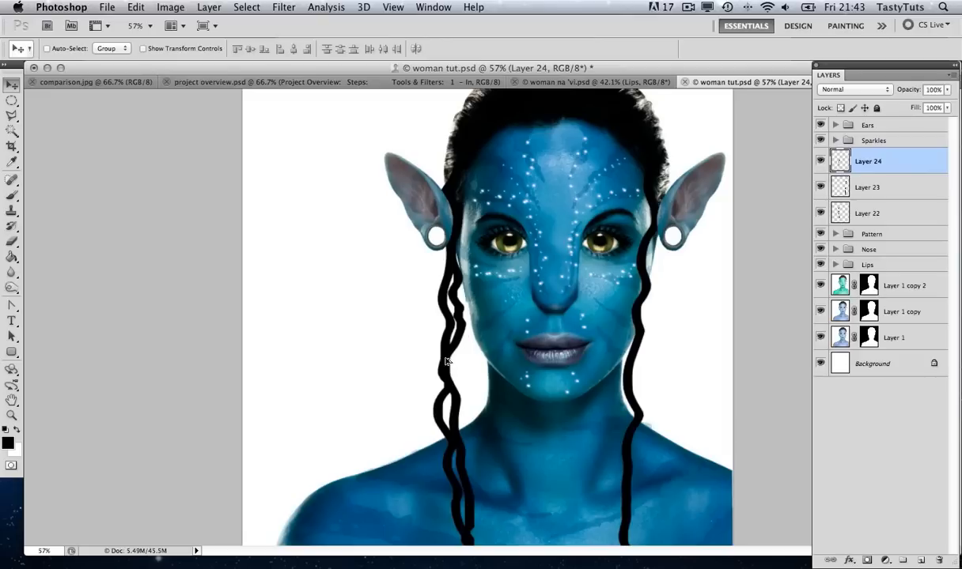
pyautogui.moveTo(425, 344); pyautogui.dragTo(475, 313)
pyautogui.moveTo(517, 346); pyautogui.dragTo(671, 383)
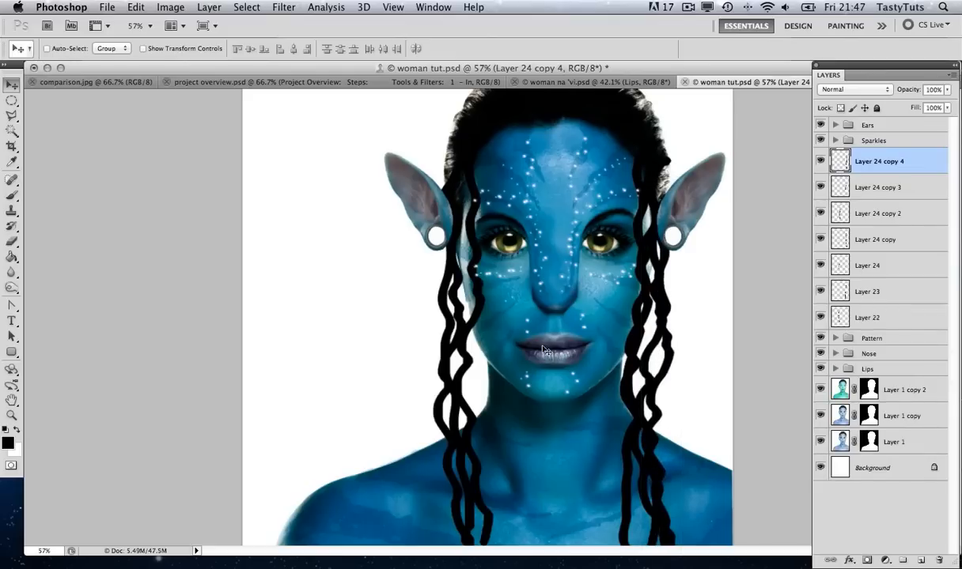
# Step: Group the seven hair strand layers, from Layer 24 copy 4 to Layer 22, as "Hair Top" and place the group directly below Lips
pyautogui.press('z')
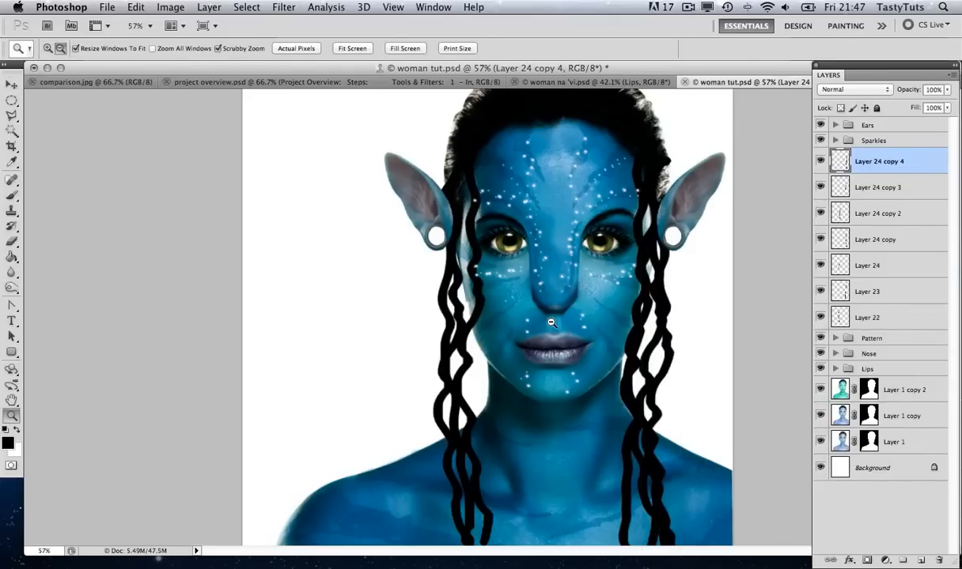
pyautogui.keyDown('alt'); pyautogui.click(551, 322); pyautogui.keyUp('alt')
pyautogui.click(551, 322)
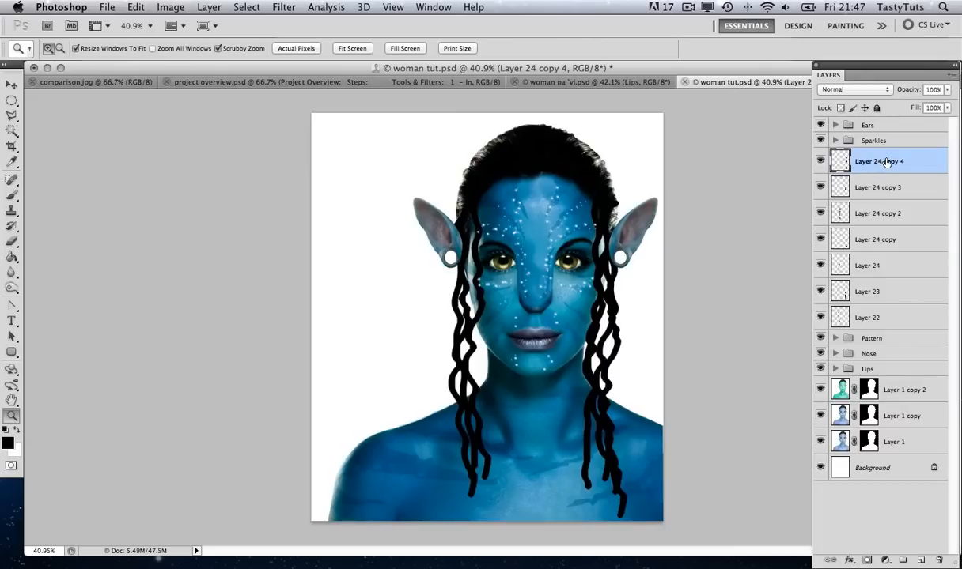
pyautogui.keyDown('shift'); pyautogui.click(880, 320); pyautogui.keyUp('shift')
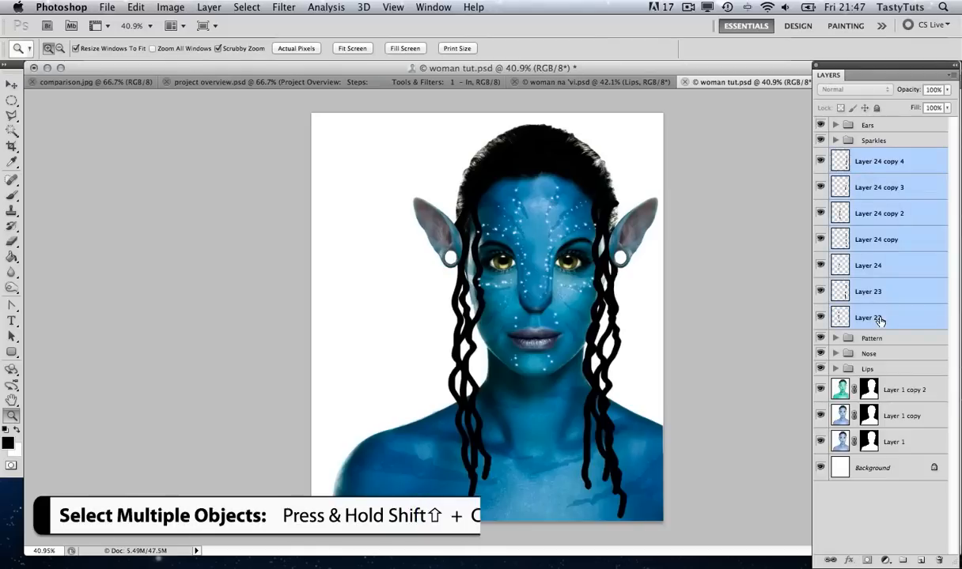
pyautogui.press('super+g')
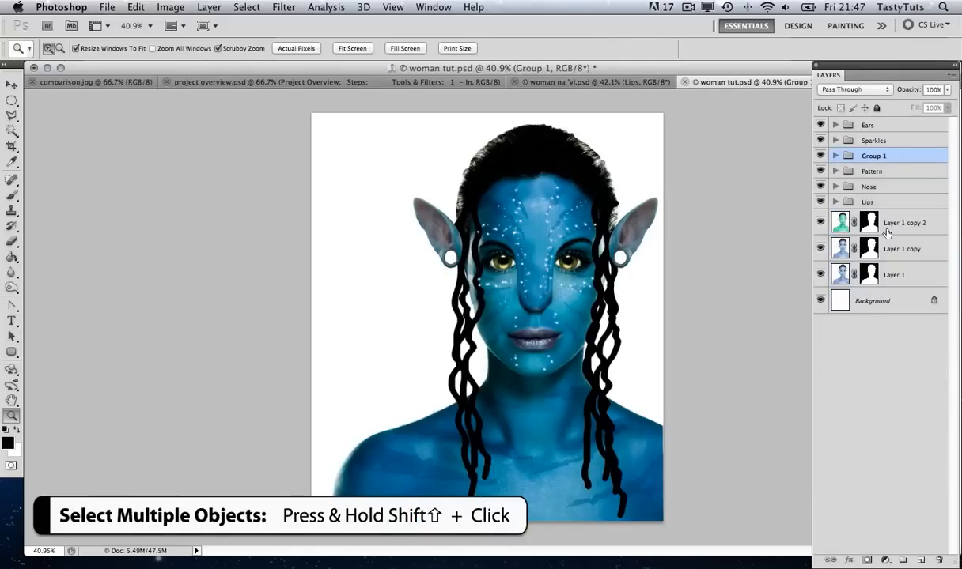
pyautogui.doubleClick(873, 156)
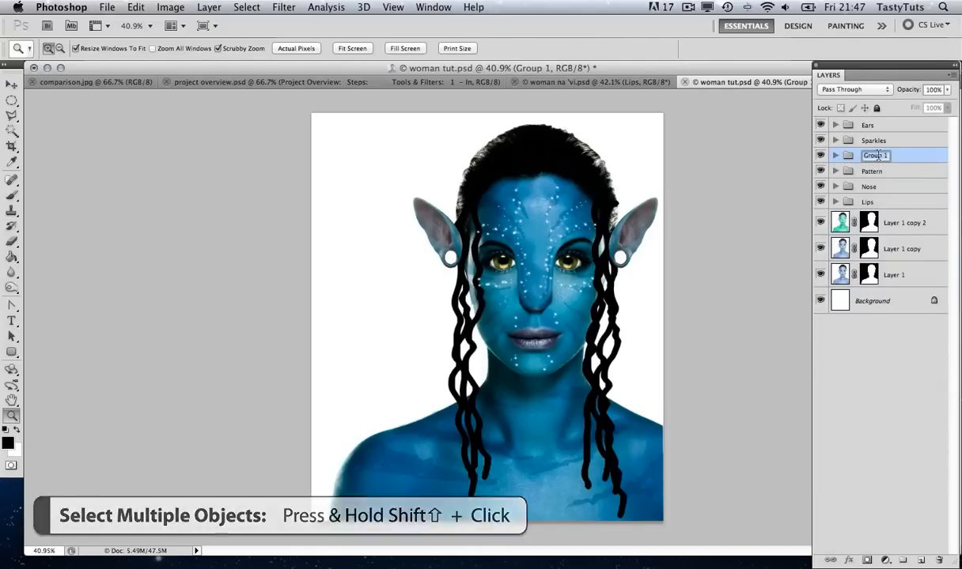
pyautogui.write('Hair To')
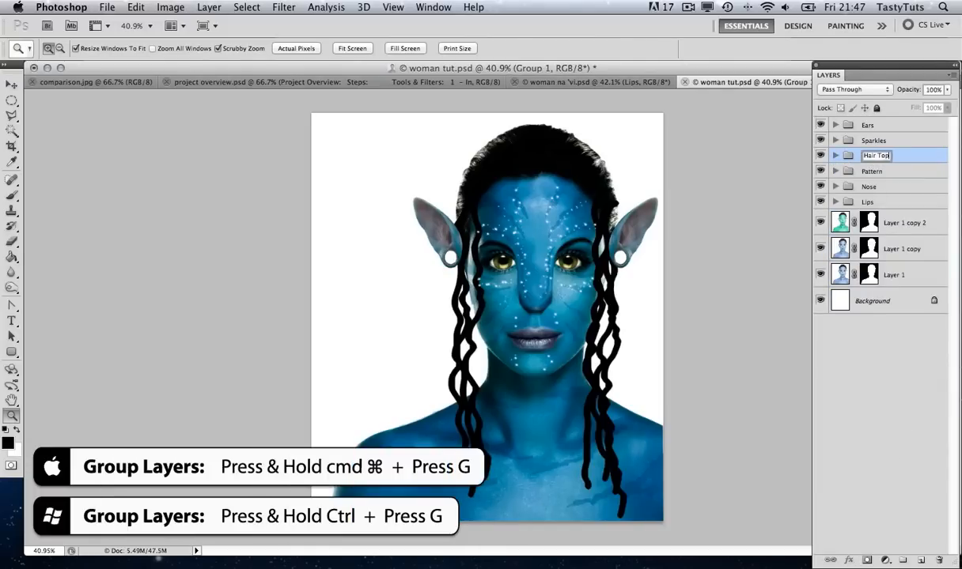
pyautogui.write('p')
pyautogui.press('Return')
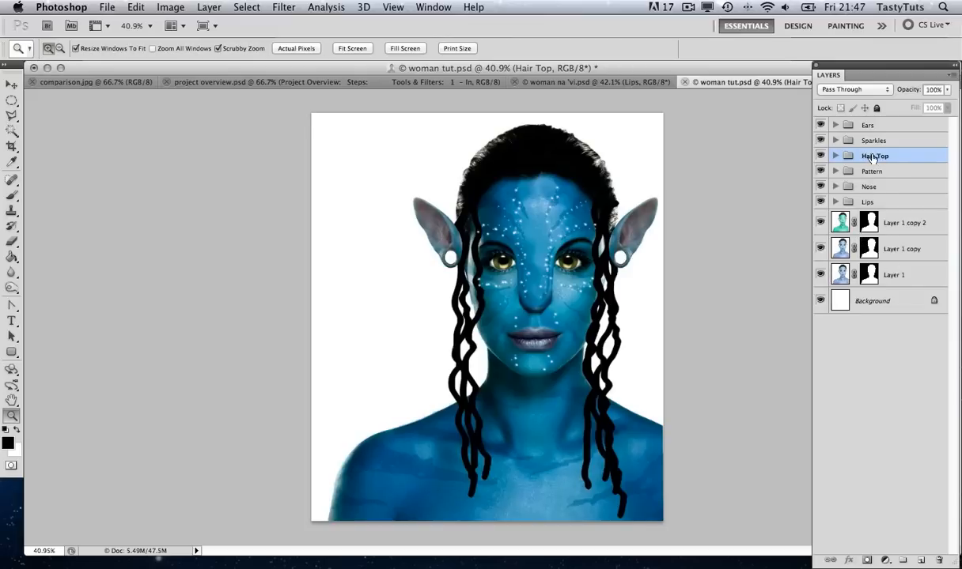
pyautogui.moveTo(873, 157); pyautogui.dragTo(872, 206)
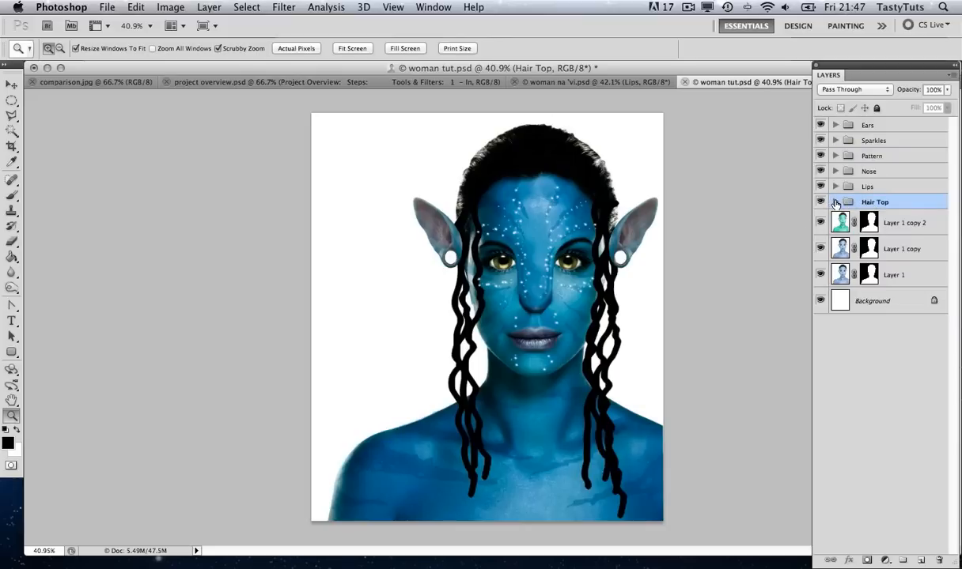
# Step: Take Layer 22 out of the Hair Top group and place it directly above the Background layer
pyautogui.click(835, 203)
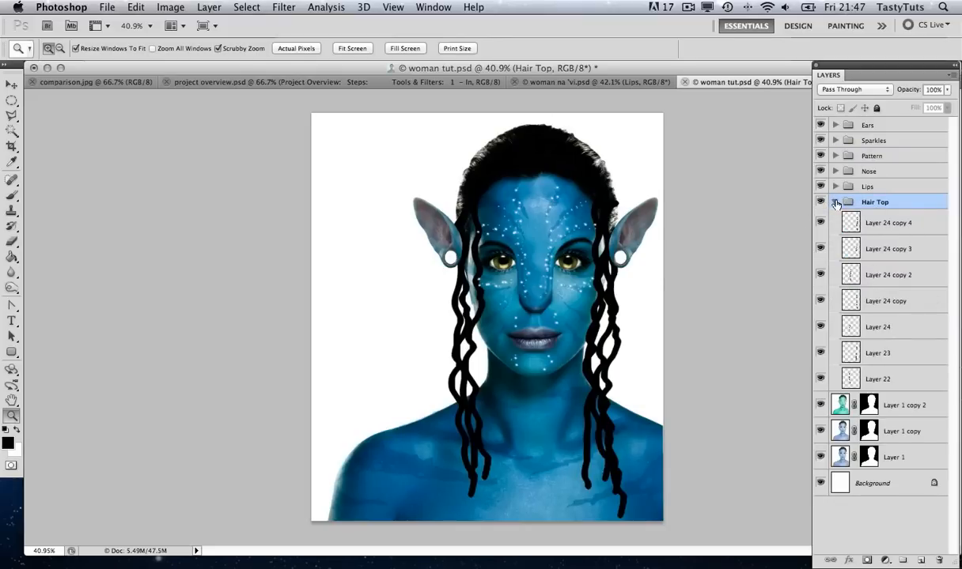
pyautogui.click(876, 225)
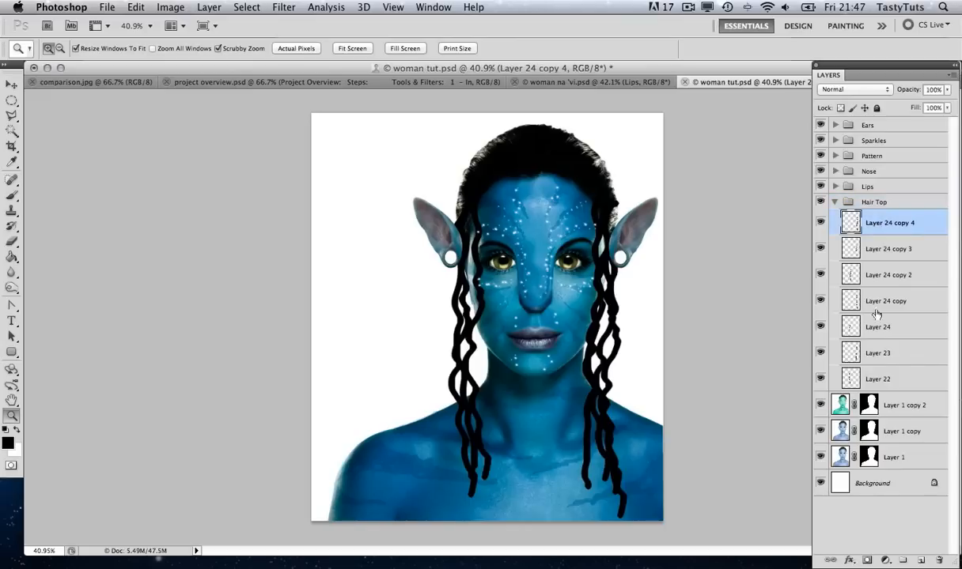
pyautogui.click(878, 381)
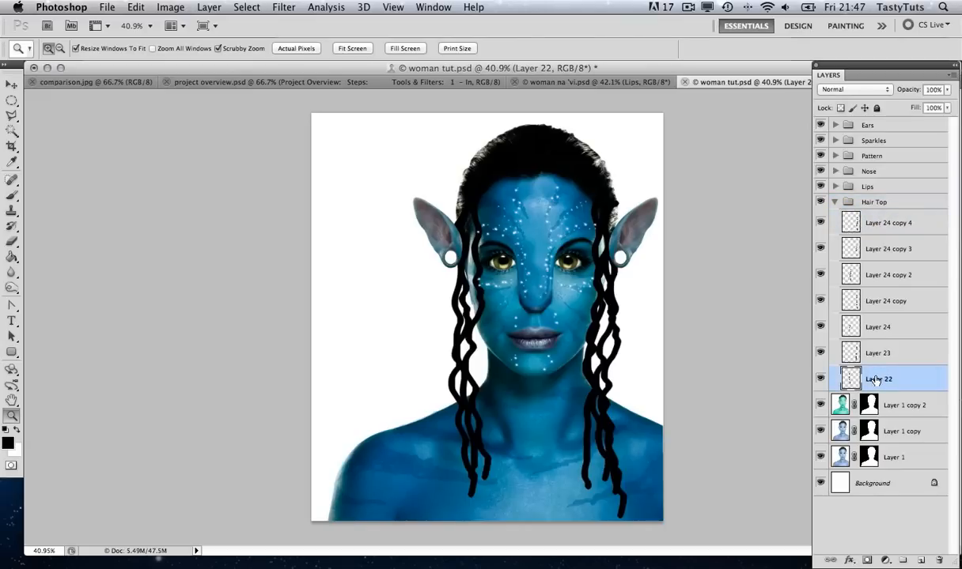
pyautogui.moveTo(872, 380); pyautogui.dragTo(870, 468)
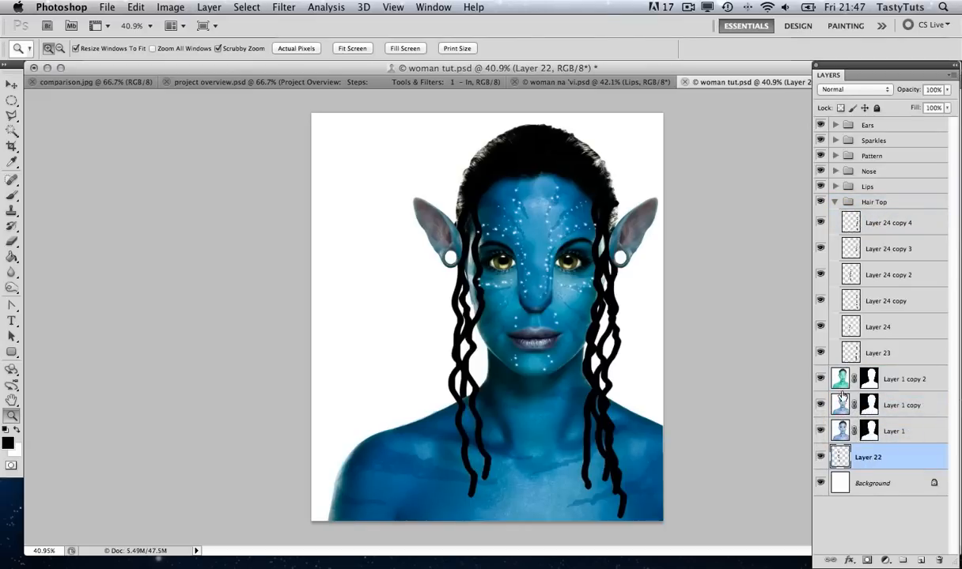
# Step: Lower the Layer 22 strand beneath the ear at the image's left and place eleven copies of it behind the figure on both sides
pyautogui.press('v')
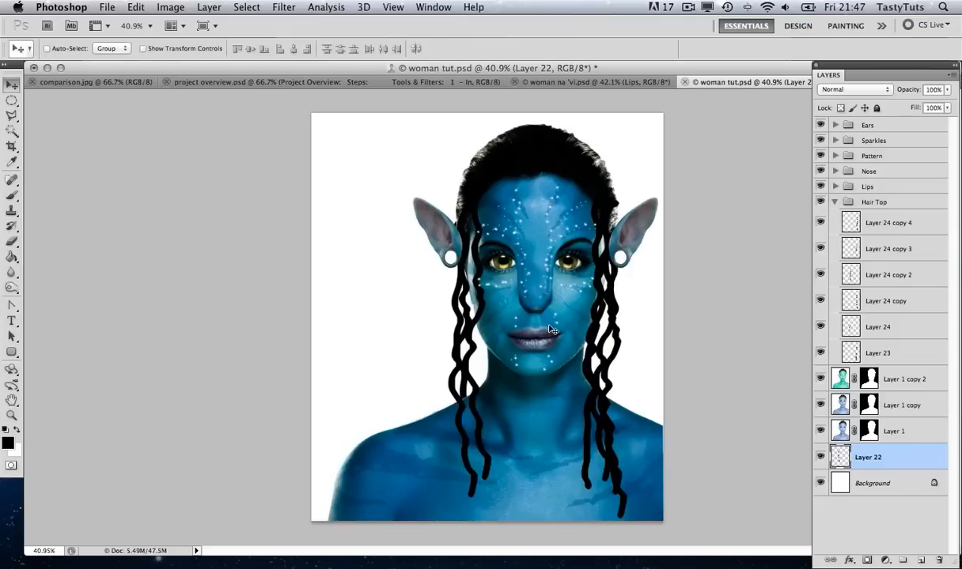
pyautogui.moveTo(523, 312); pyautogui.dragTo(541, 348)
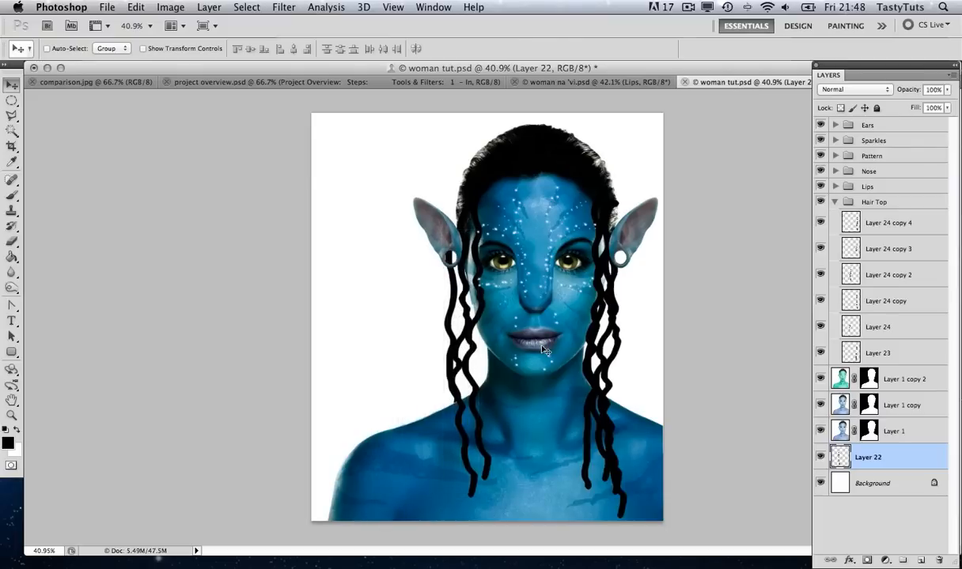
pyautogui.keyDown('alt'); pyautogui.moveTo(480, 348); pyautogui.dragTo(638, 350); pyautogui.keyUp('alt')
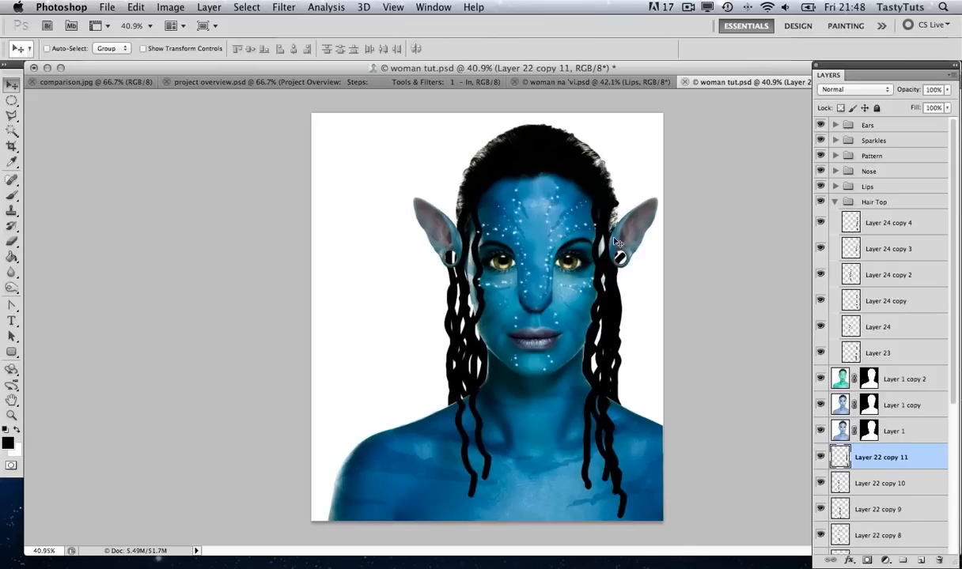
# Step: Collapse the Hair Top group and move the Ears group directly beneath it in the layer order
pyautogui.click(835, 202)
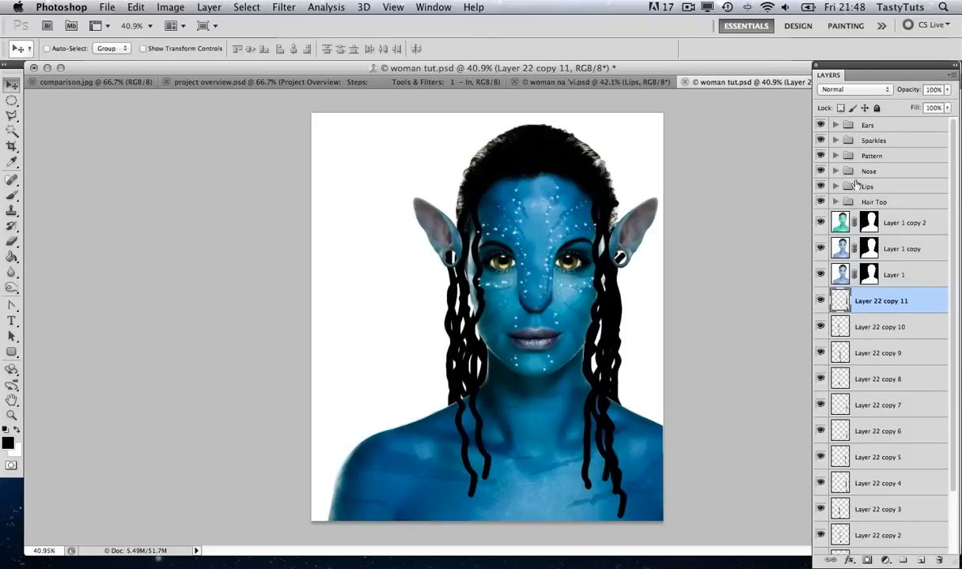
pyautogui.click(868, 126)
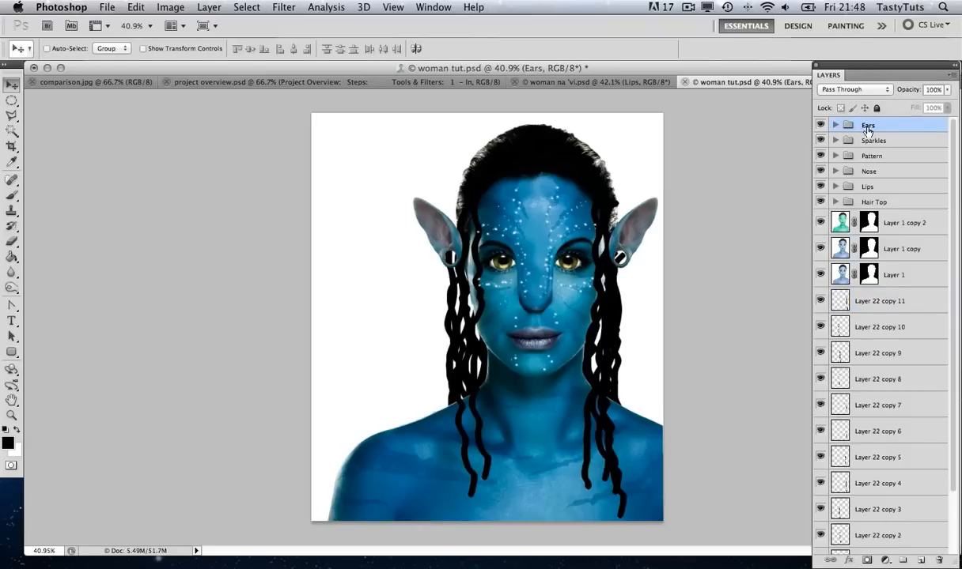
pyautogui.moveTo(867, 127); pyautogui.dragTo(867, 210)
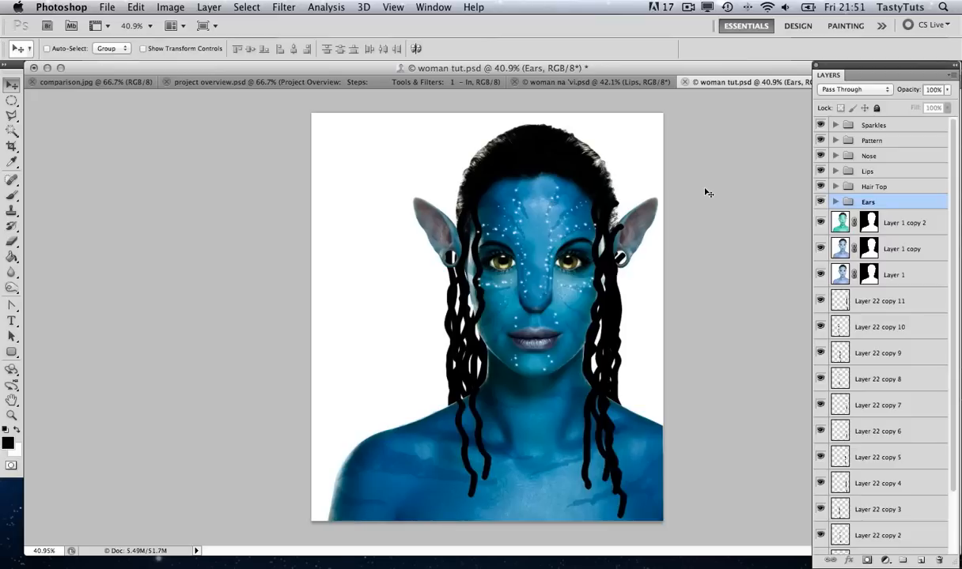
# Step: Group Layer 22 and its eleven copies and name the group "Hair back"
pyautogui.scroll(-3, 837, 281)
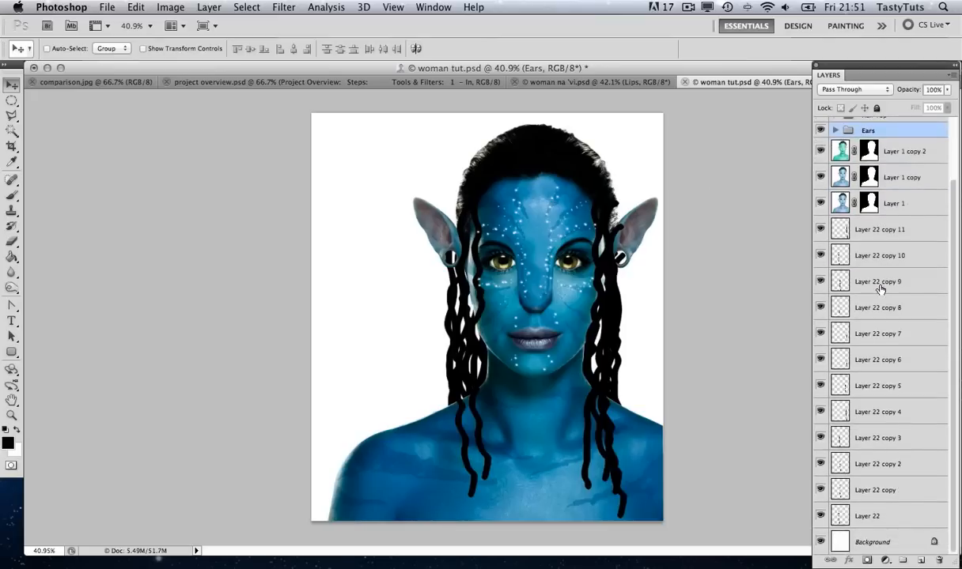
pyautogui.click(876, 229)
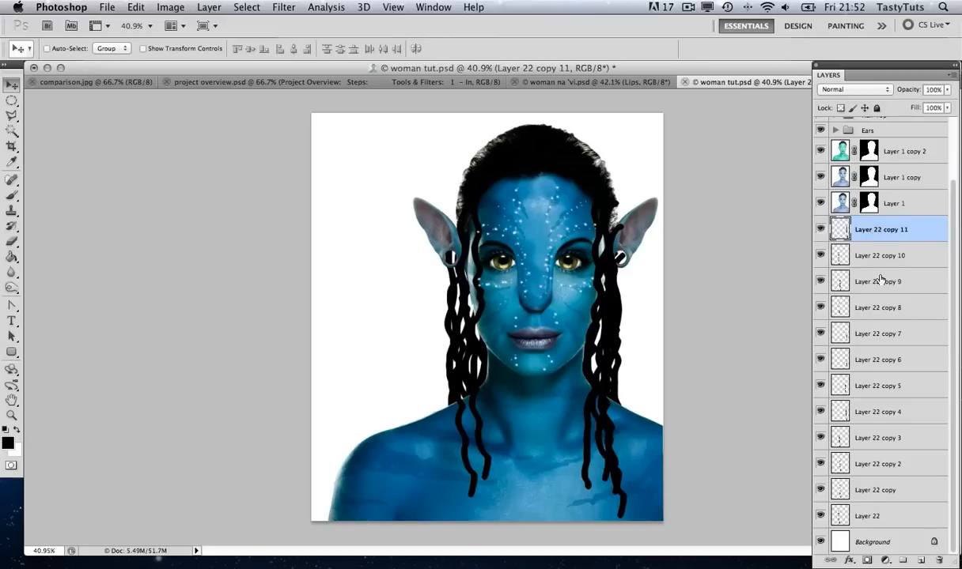
pyautogui.keyDown('shift'); pyautogui.click(893, 523); pyautogui.keyUp('shift')
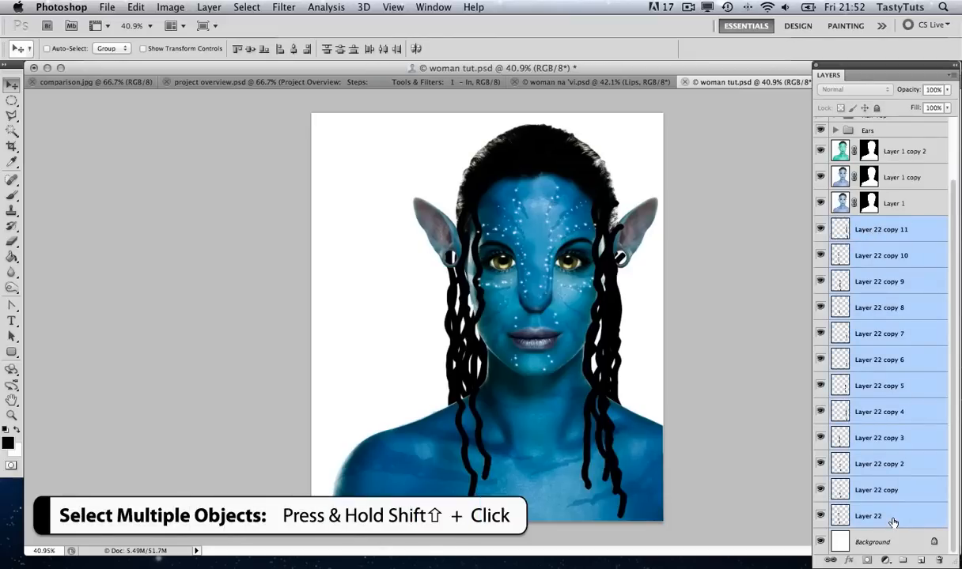
pyautogui.press('super+g')
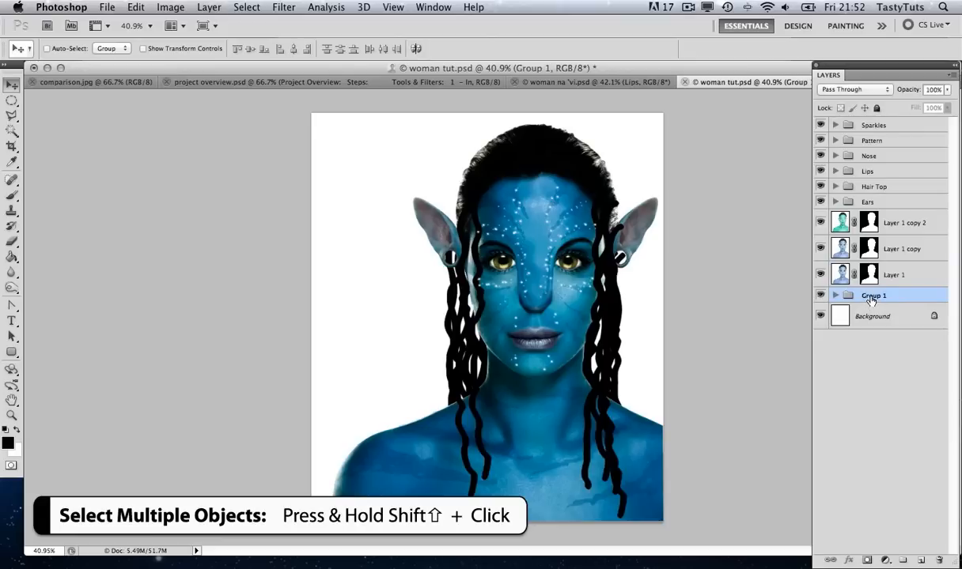
pyautogui.doubleClick(871, 296)
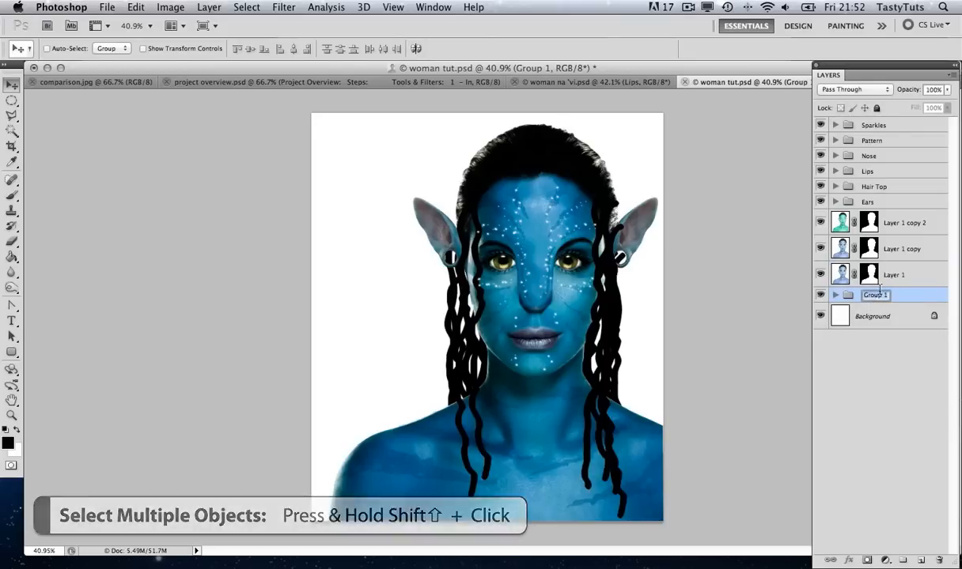
pyautogui.write('Hair back')
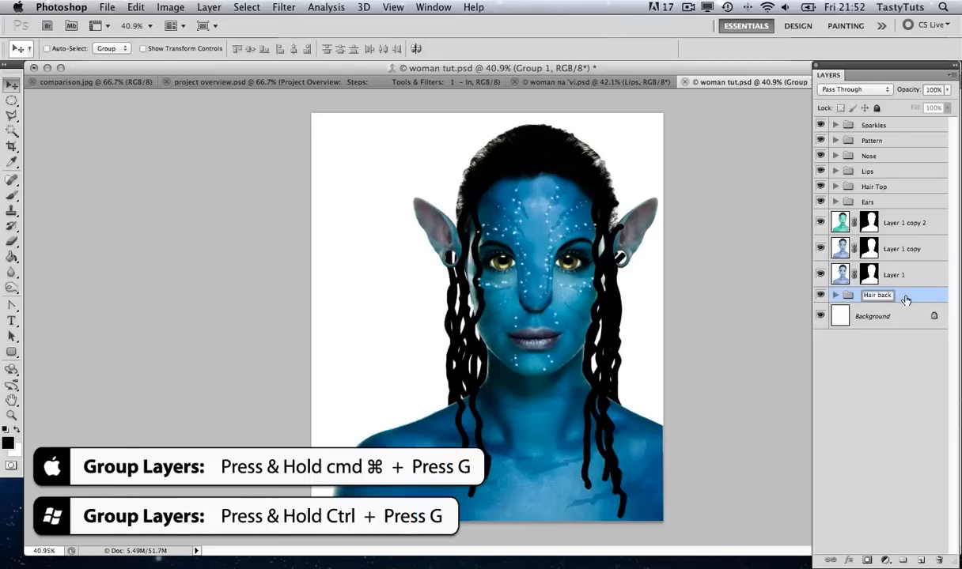
pyautogui.press('Return')
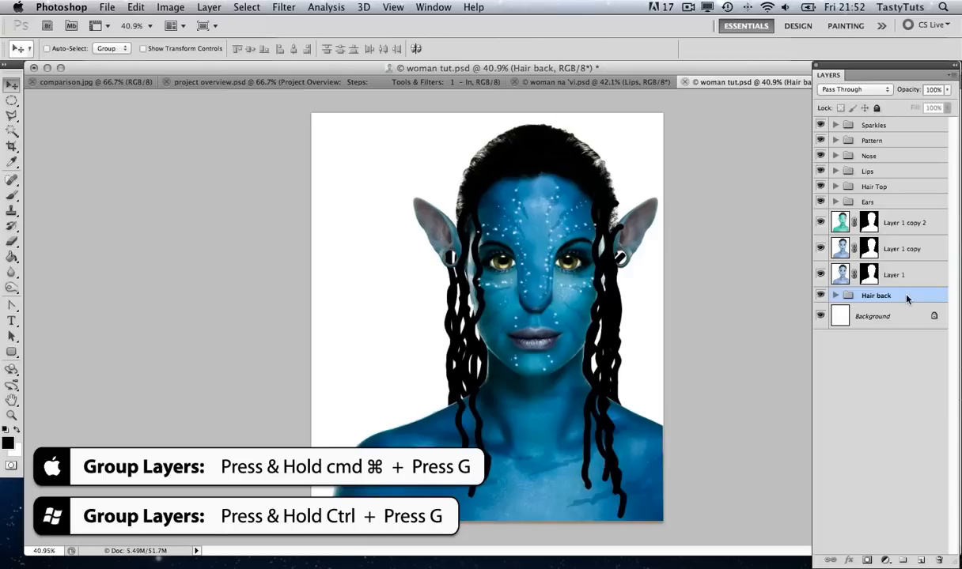
# Step: Select the Layer 24 copy 4 strand overlapping the ear at the image's right and nudge it slightly
pyautogui.press('z')
pyautogui.click(625, 235)
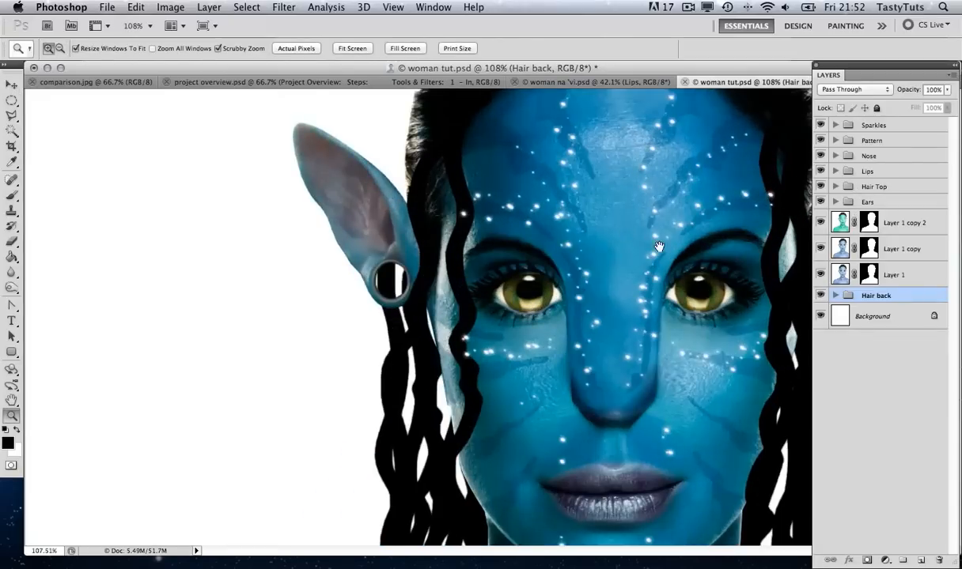
pyautogui.moveTo(444, 243); pyautogui.dragTo(444, 192)
pyautogui.moveTo(589, 214); pyautogui.dragTo(645, 247)
pyautogui.hscroll(15, 646, 247)
pyautogui.scroll(2, 645, 248)
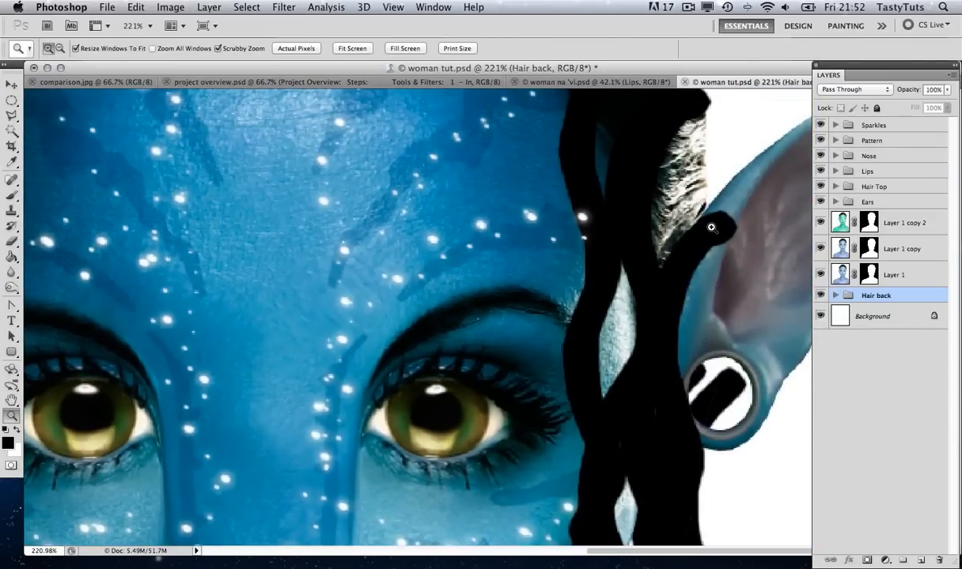
pyautogui.press('v')
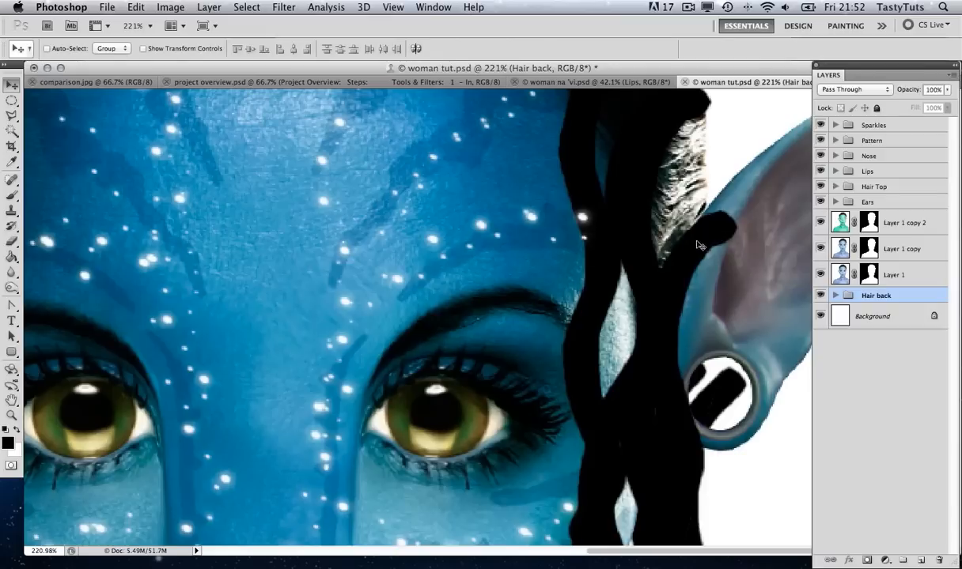
pyautogui.rightClick(704, 236)
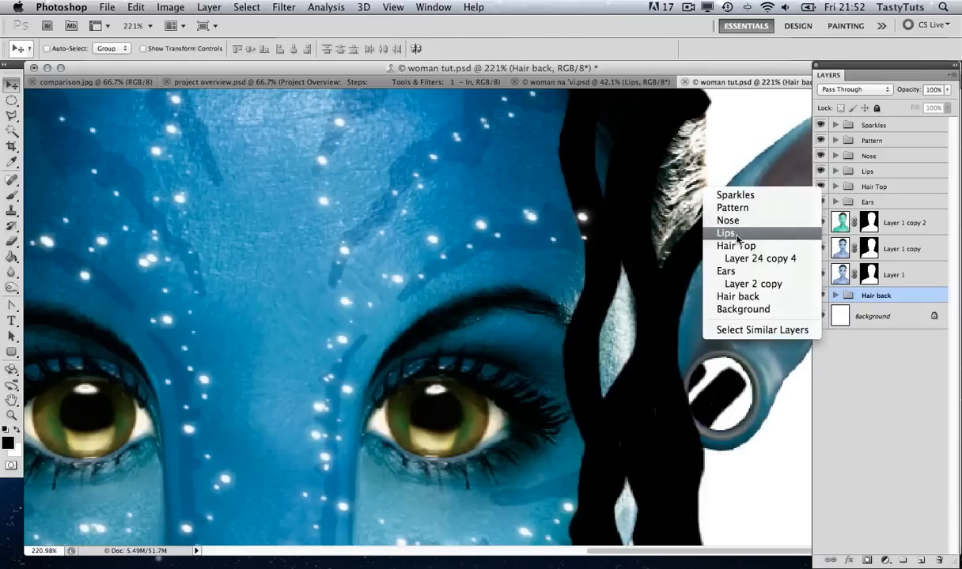
pyautogui.click(755, 260)
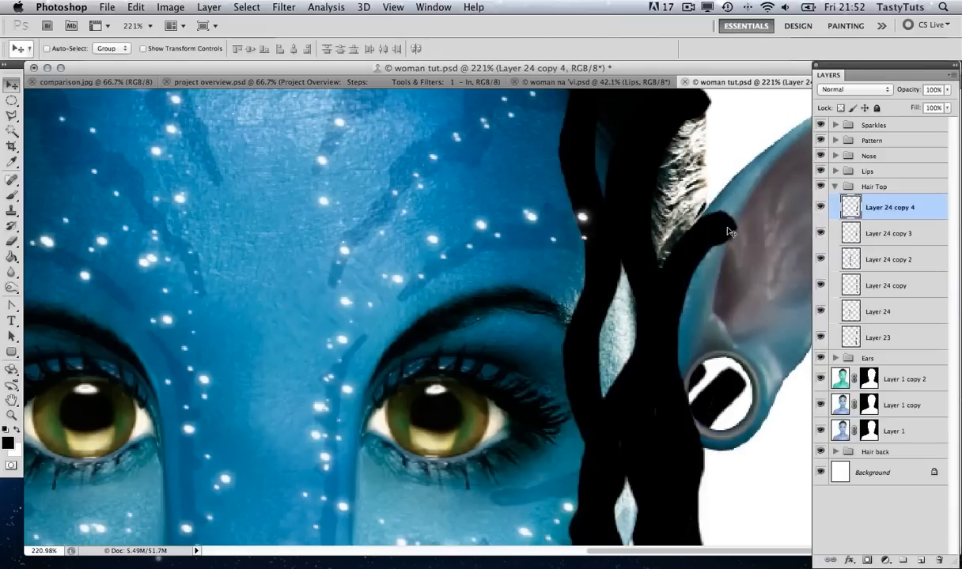
pyautogui.moveTo(729, 232); pyautogui.dragTo(710, 231)
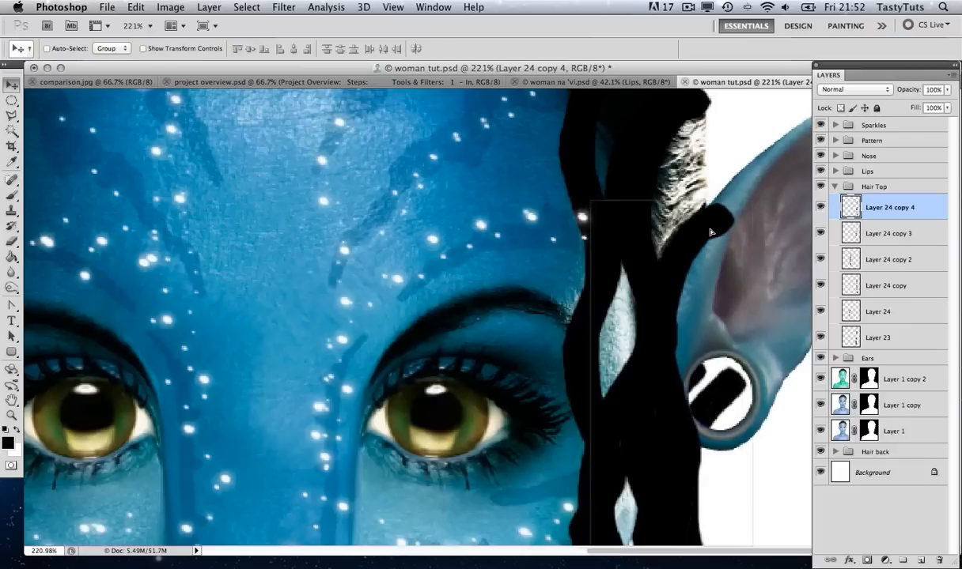
# Step: Erase the strand tip overlapping the ear on Layer 24 copy 4 with a hard round 80 px eraser at 100% hardness
pyautogui.click(12, 241)
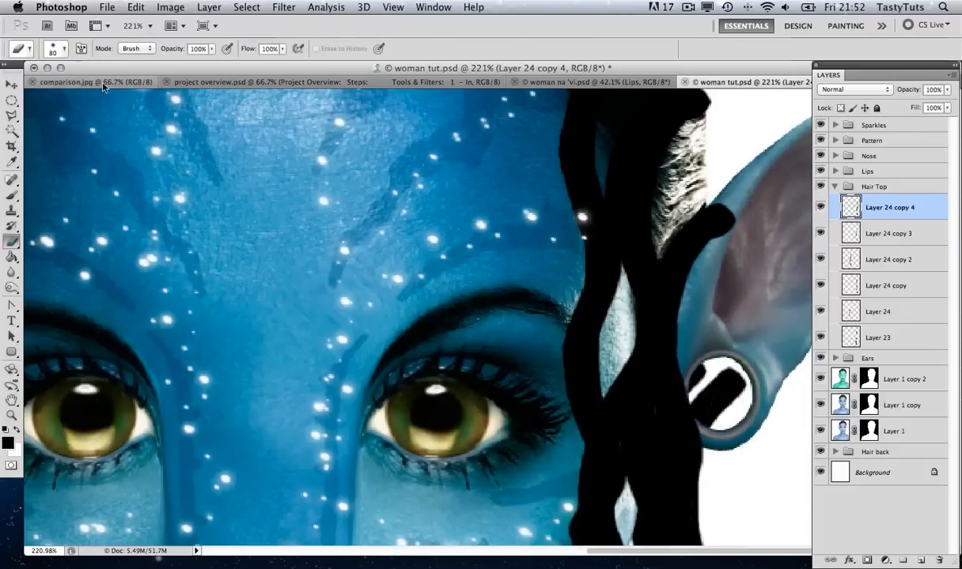
pyautogui.click(63, 49)
pyautogui.click(47, 138)
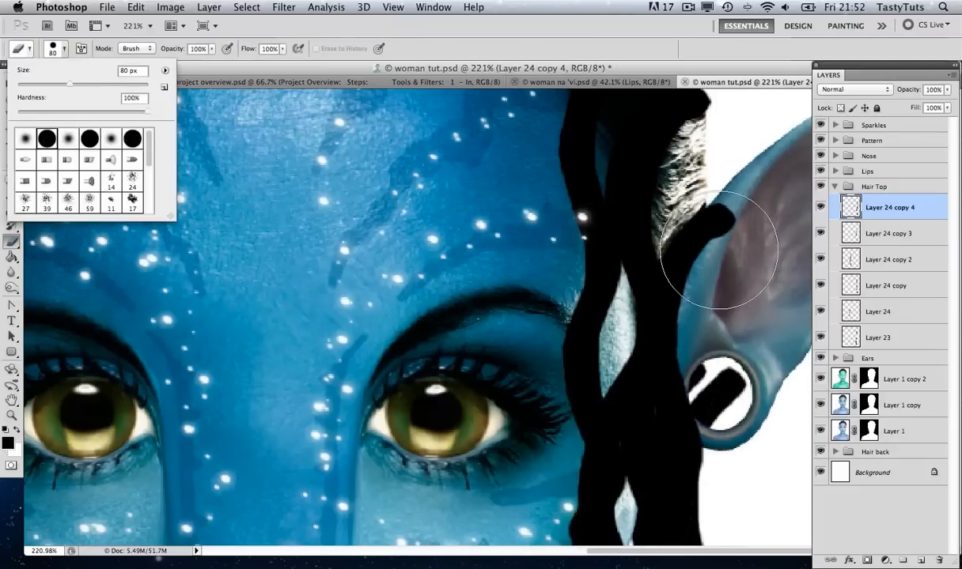
pyautogui.click(736, 232)
pyautogui.moveTo(762, 214); pyautogui.dragTo(755, 236)
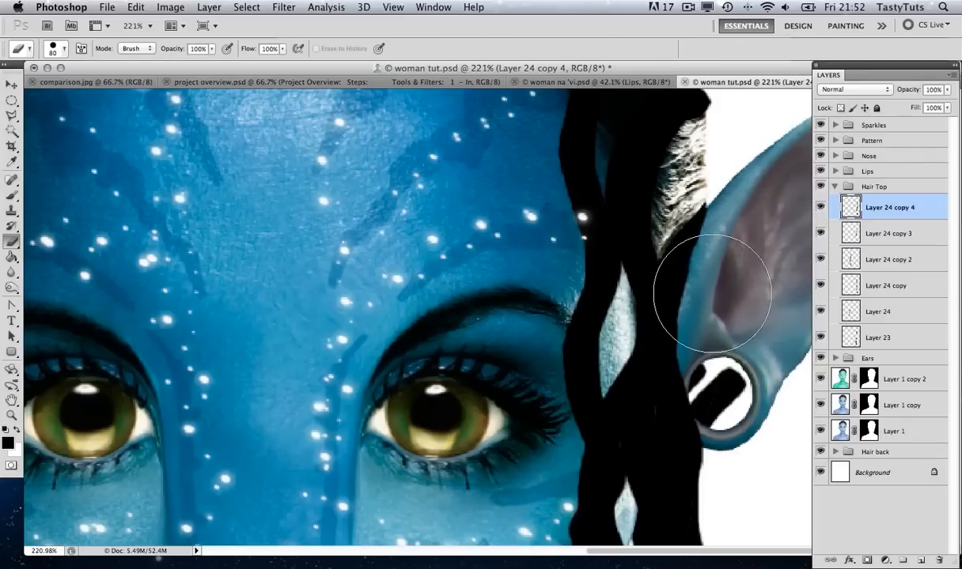
pyautogui.press('z')
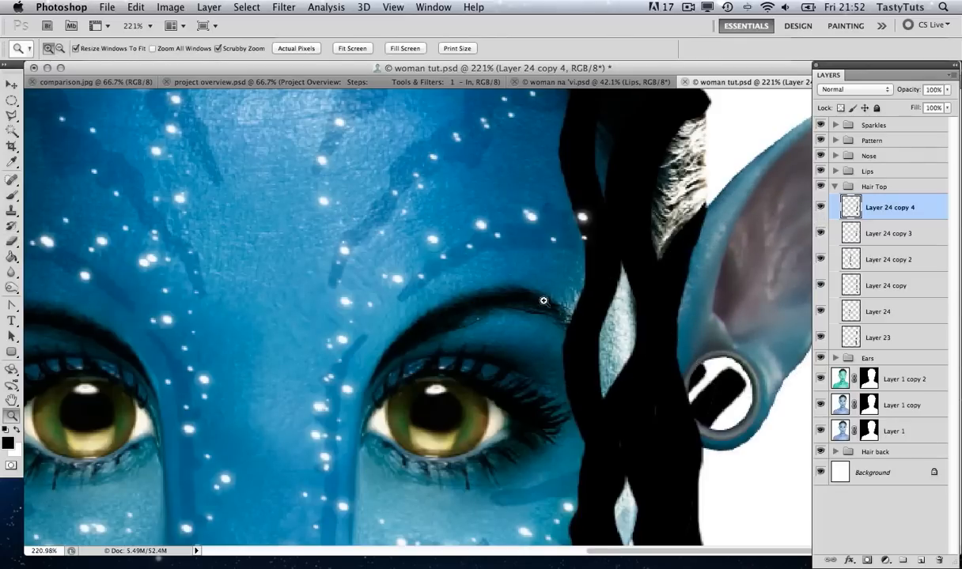
# Step: Collapse the Hair Top group and move the Sparkles group directly beneath it in the layer order
pyautogui.keyDown('alt'); pyautogui.click(525, 288); pyautogui.keyUp('alt')
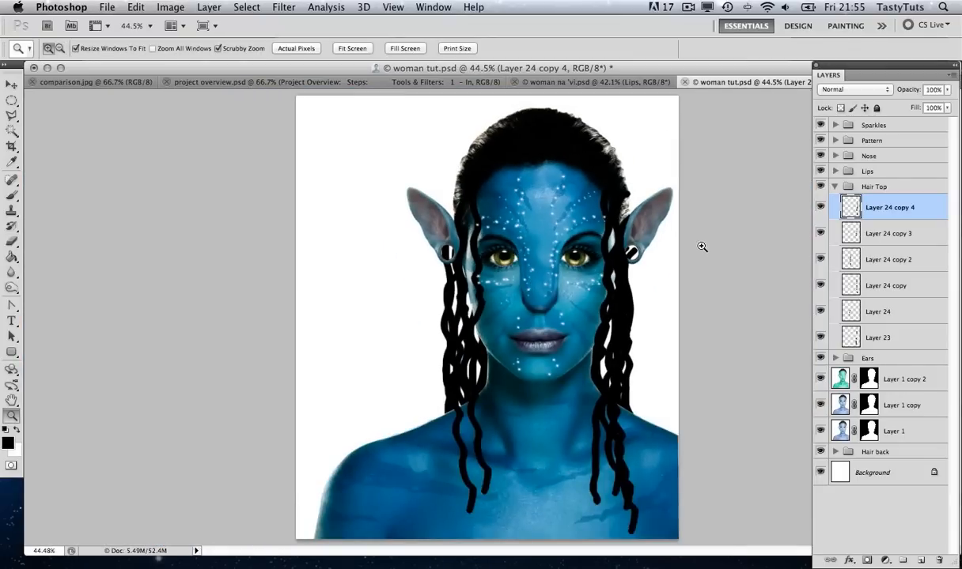
pyautogui.click(503, 231)
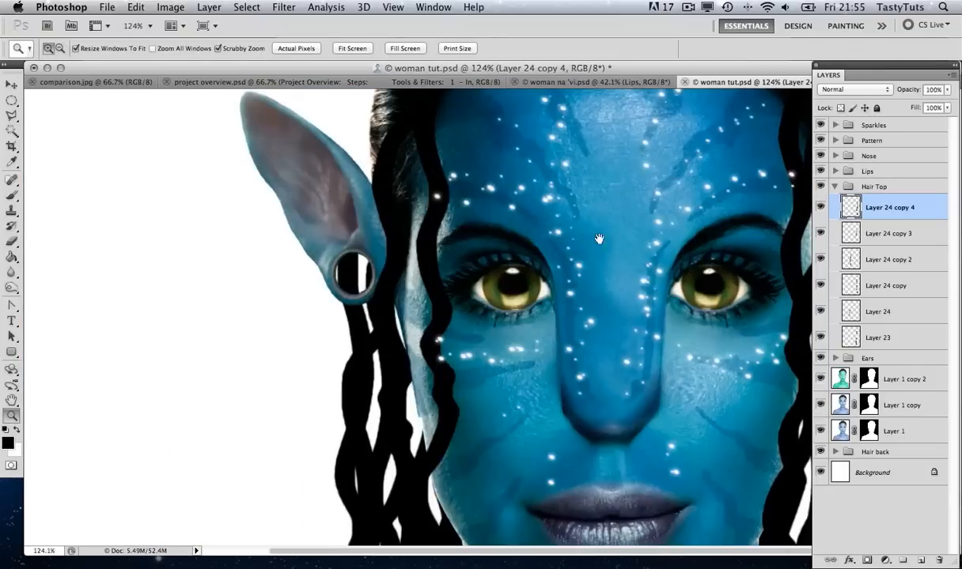
pyautogui.moveTo(598, 238); pyautogui.dragTo(554, 243)
pyautogui.press('v')
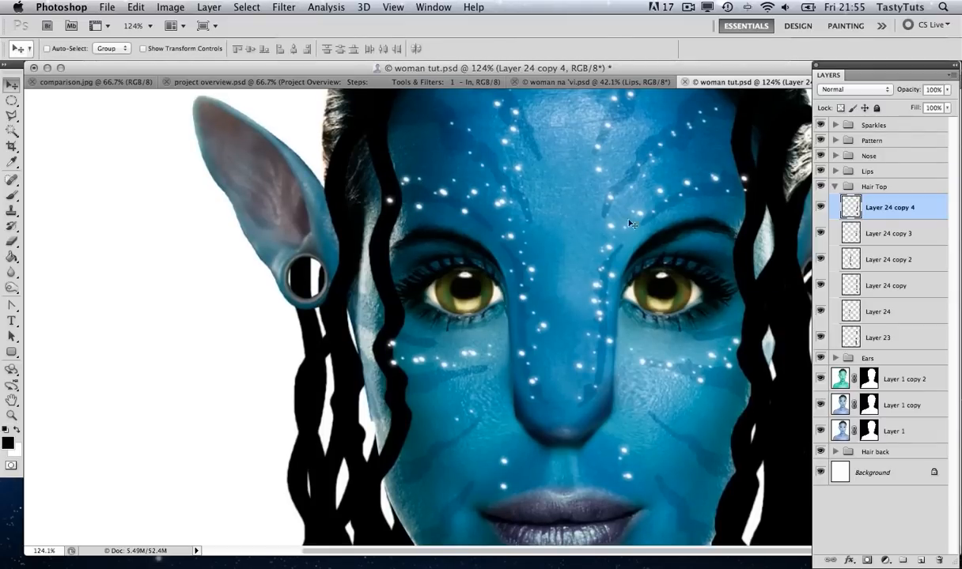
pyautogui.click(834, 188)
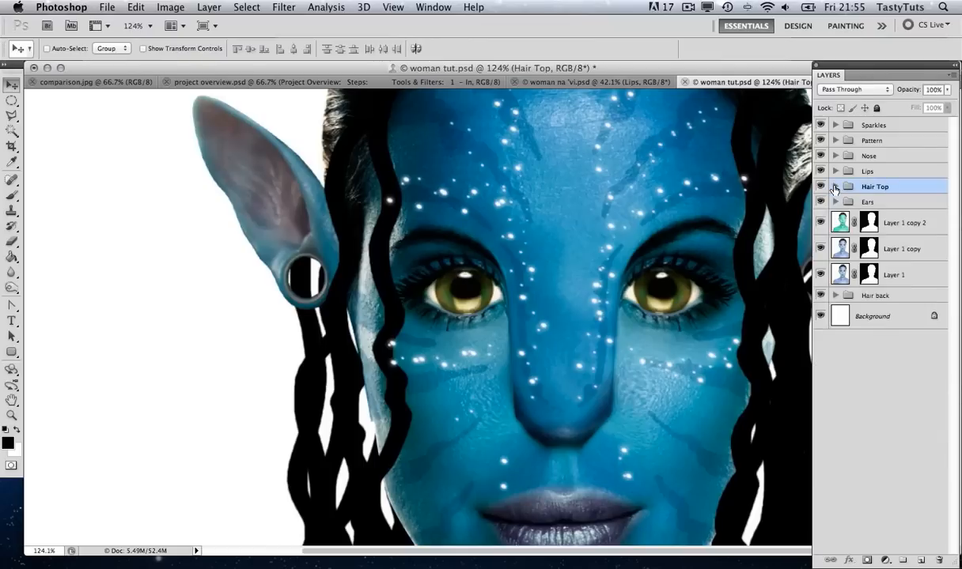
pyautogui.click(869, 127)
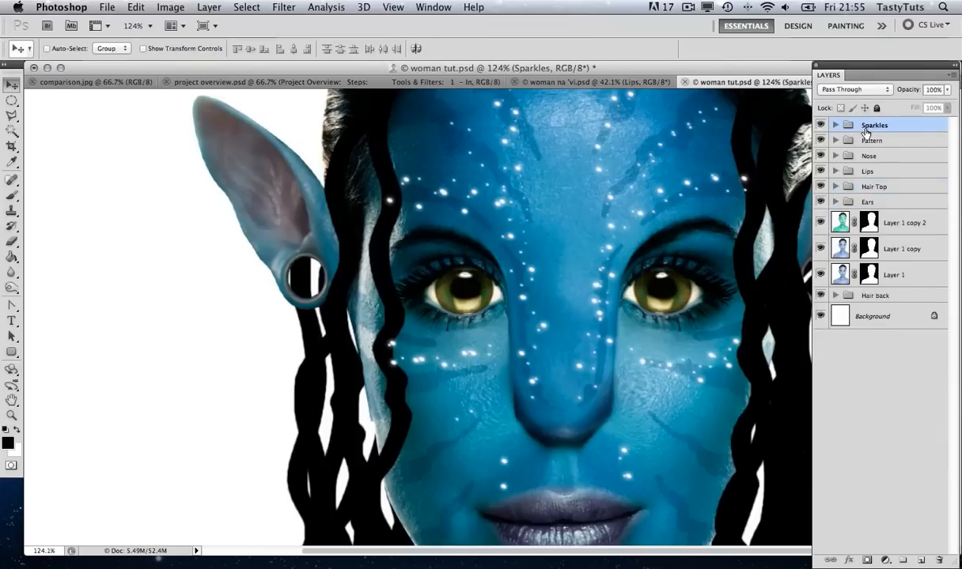
pyautogui.moveTo(864, 127); pyautogui.dragTo(867, 196)
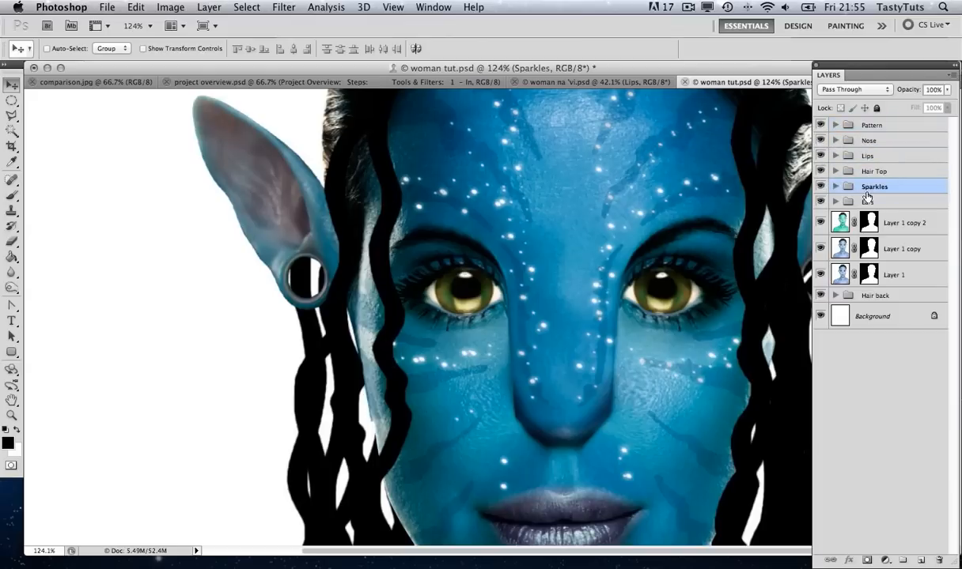
# Step: Open feathers.psd from the decoration folder inside the Full Tut images folder
pyautogui.press('z')
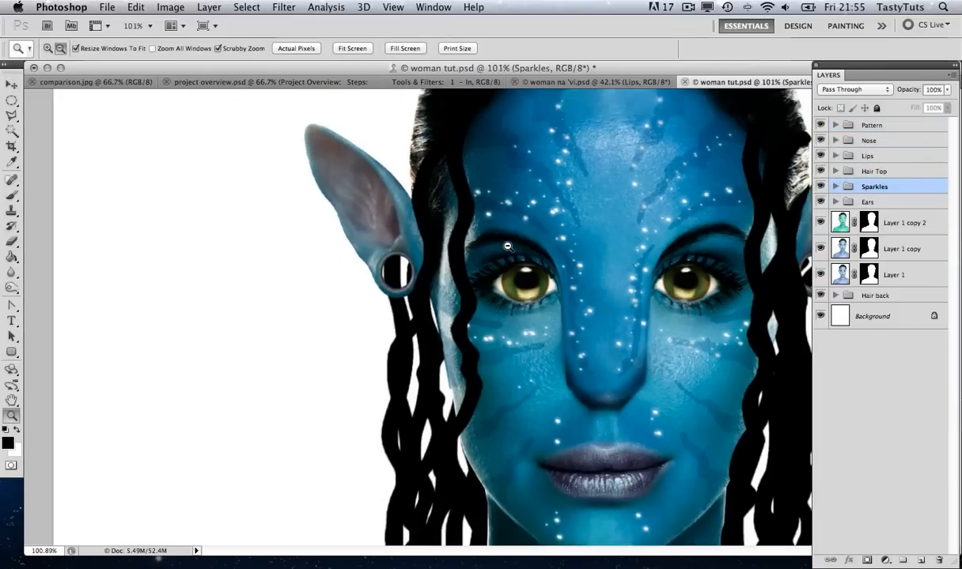
pyautogui.scroll(-5, 506, 249)
pyautogui.moveTo(577, 245); pyautogui.dragTo(516, 258)
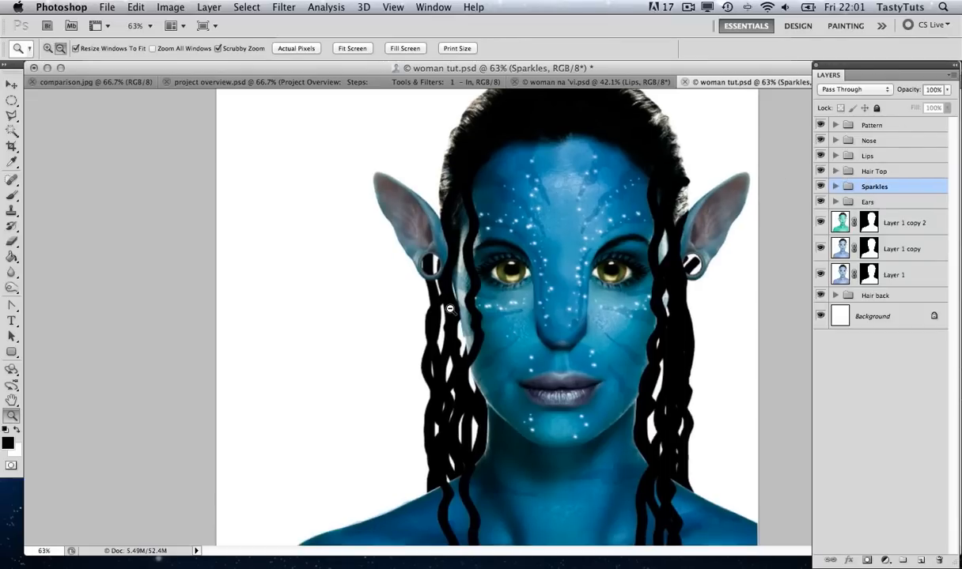
pyautogui.keyDown('alt'); pyautogui.click(447, 311); pyautogui.keyUp('alt')
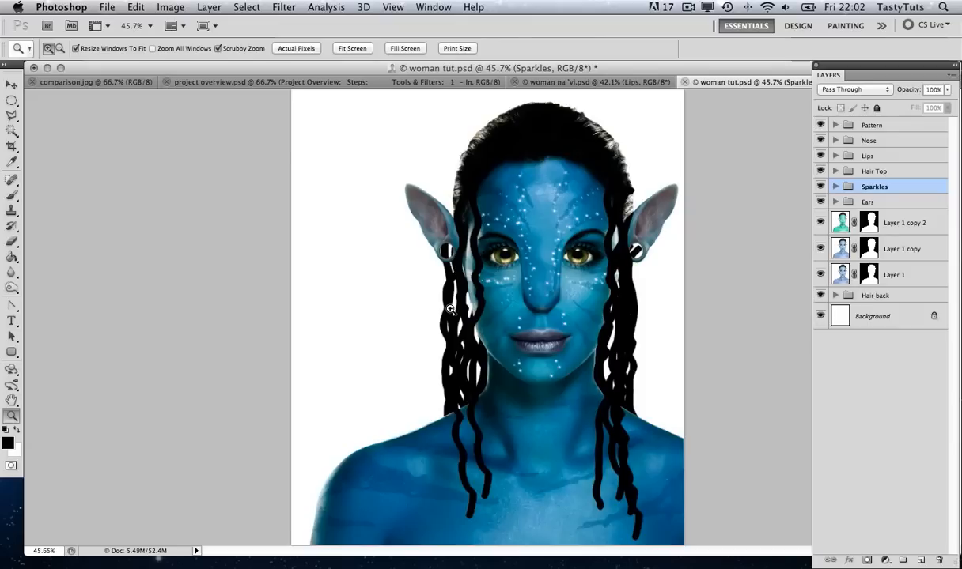
pyautogui.press('v')
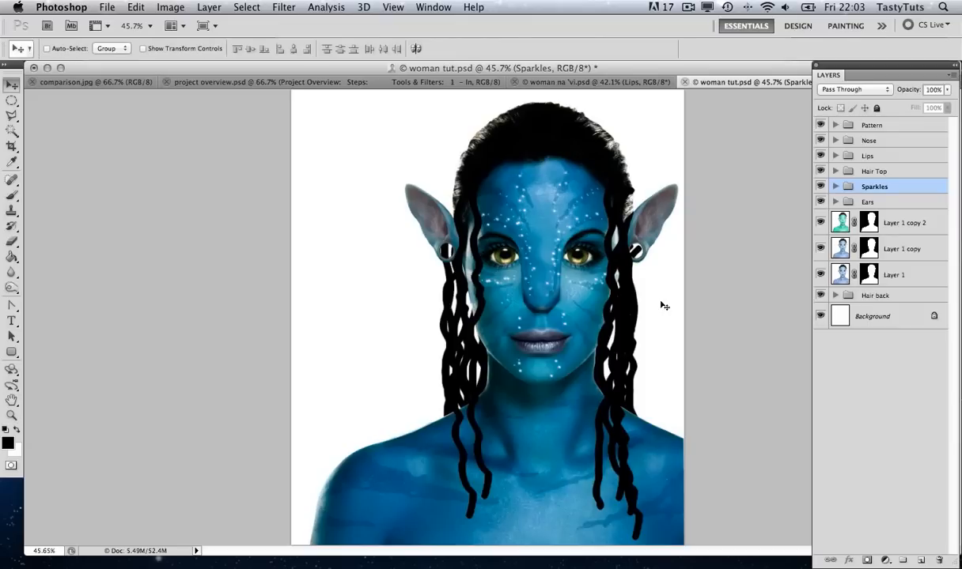
pyautogui.press('super+s')
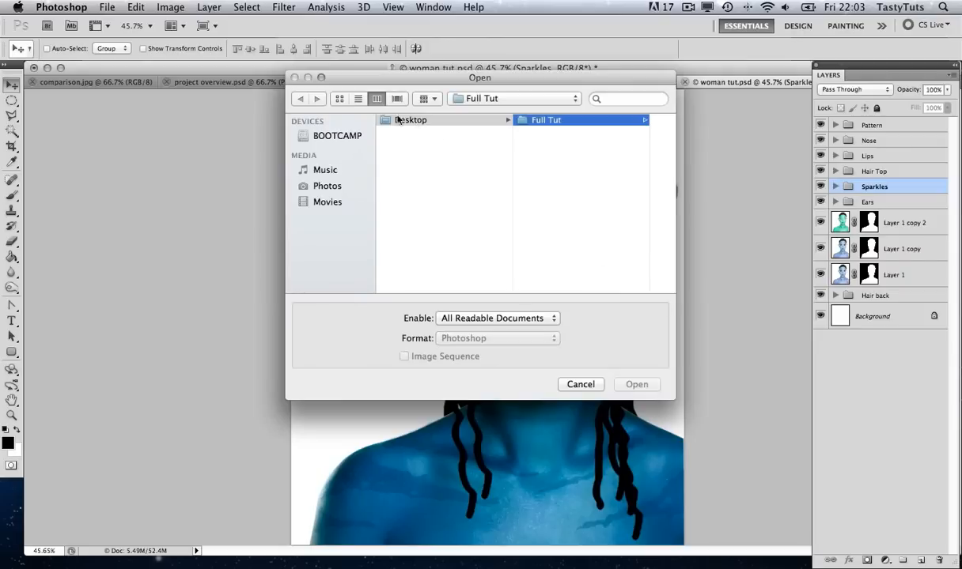
pyautogui.moveTo(569, 289); pyautogui.dragTo(631, 290)
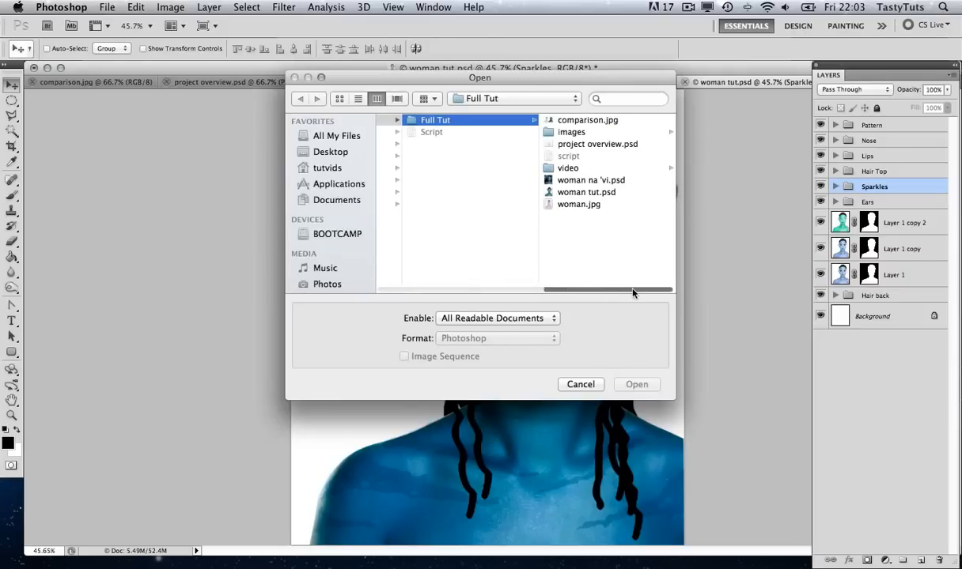
pyautogui.click(589, 133)
pyautogui.click(587, 123)
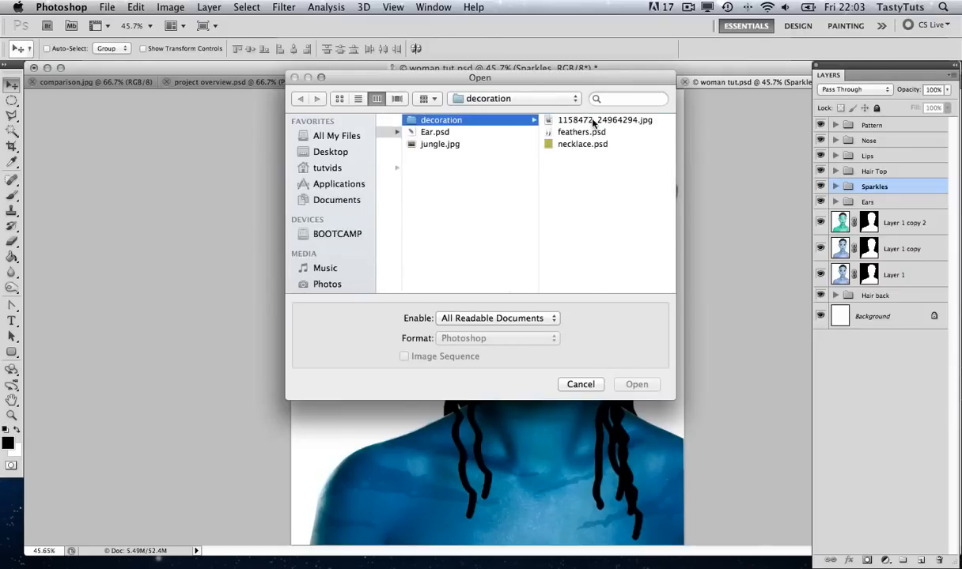
pyautogui.doubleClick(582, 133)
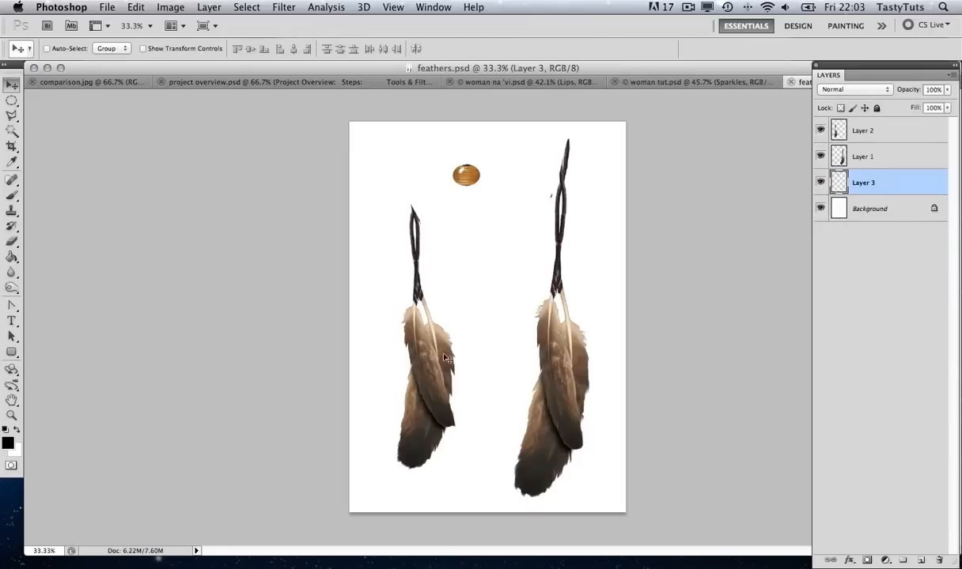
# Step: Copy the smaller feather (Layer 2) into woman tut.psd, accepting the colour conversion, and move its layer directly above the Hair Top group
pyautogui.rightClick(423, 362)
pyautogui.click(428, 359)
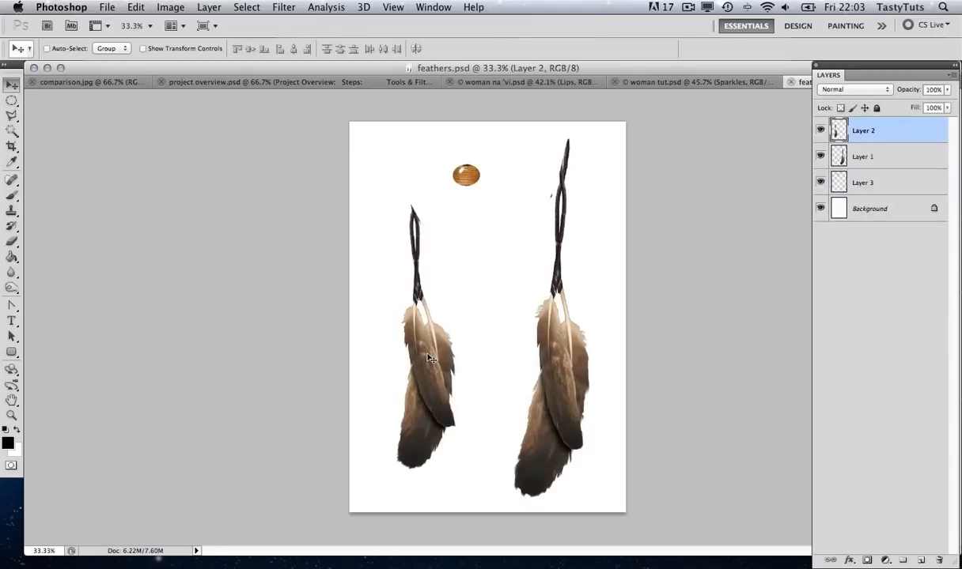
pyautogui.moveTo(428, 359); pyautogui.dragTo(555, 232)
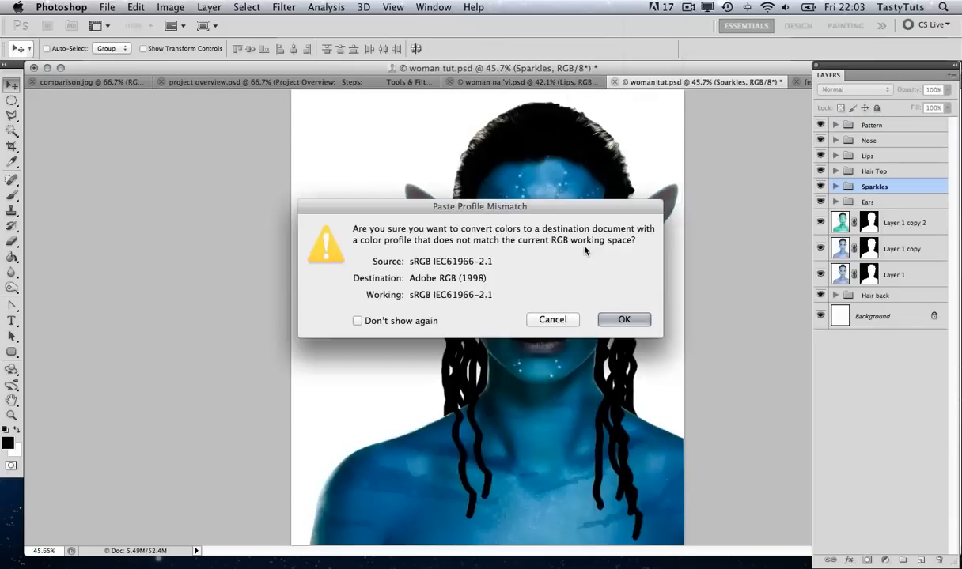
pyautogui.click(617, 318)
pyautogui.moveTo(624, 324); pyautogui.dragTo(648, 348)
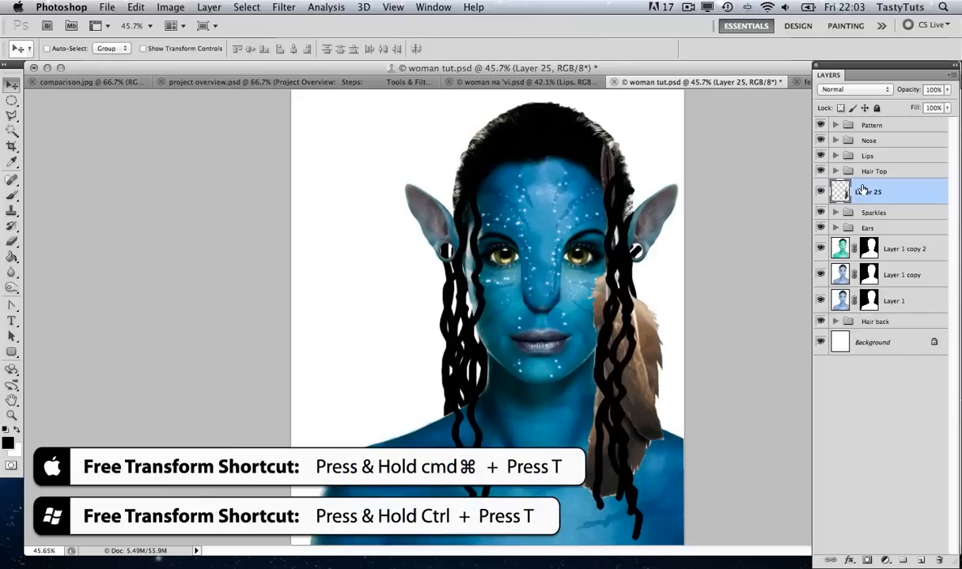
pyautogui.moveTo(862, 190); pyautogui.dragTo(859, 163)
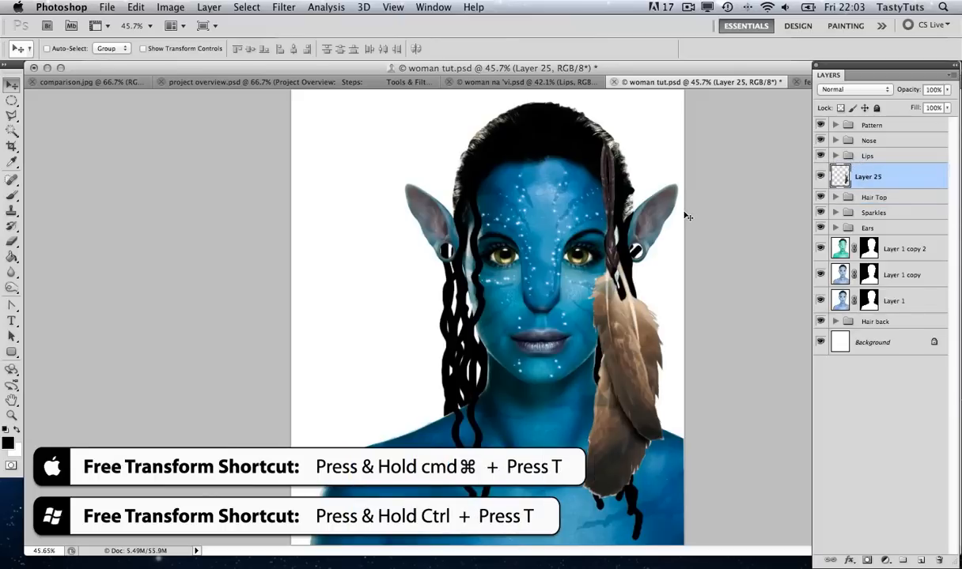
# Step: Free-transform the feather to a much smaller size and hang it over the hair strands beside the ear at the image's right
pyautogui.press('super+t')
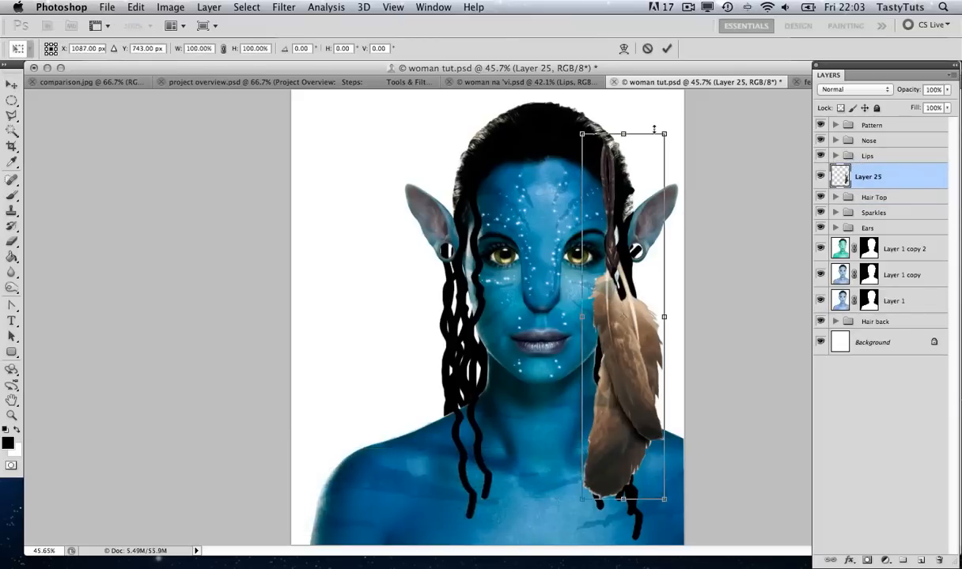
pyautogui.moveTo(664, 131); pyautogui.dragTo(617, 345)
pyautogui.moveTo(610, 433); pyautogui.dragTo(632, 316)
pyautogui.moveTo(645, 379); pyautogui.dragTo(644, 393)
pyautogui.press('Return')
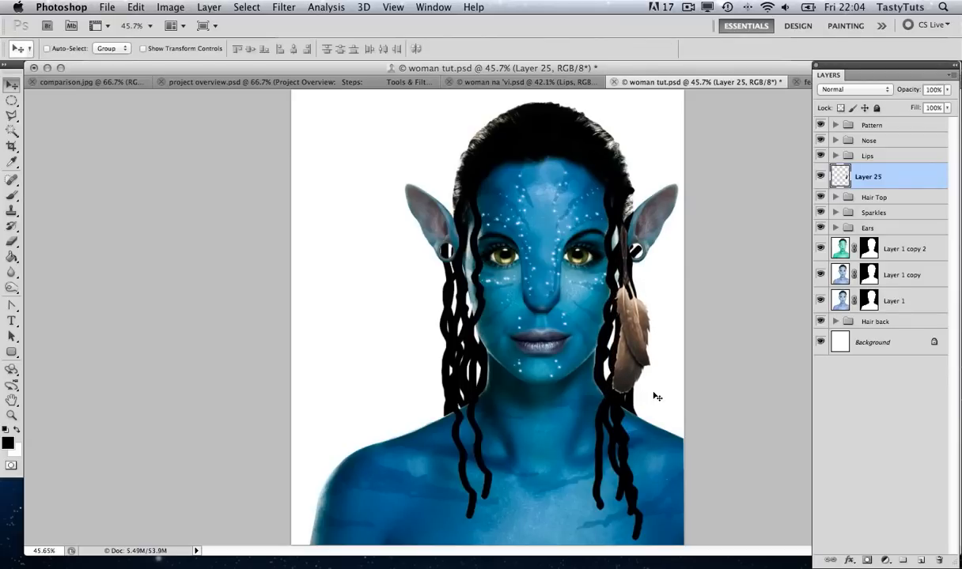
# Step: Choose the Burn tool for the feather on Layer 25 and enlarge its brush to 45 px
pyautogui.press('z')
pyautogui.click(620, 328)
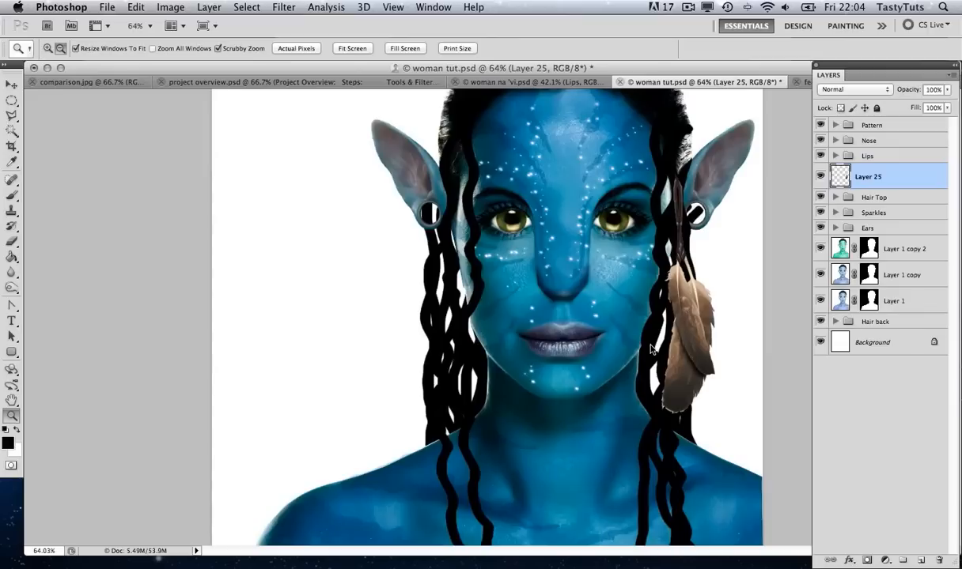
pyautogui.moveTo(641, 308); pyautogui.dragTo(610, 303)
pyautogui.click(672, 317)
pyautogui.click(664, 318)
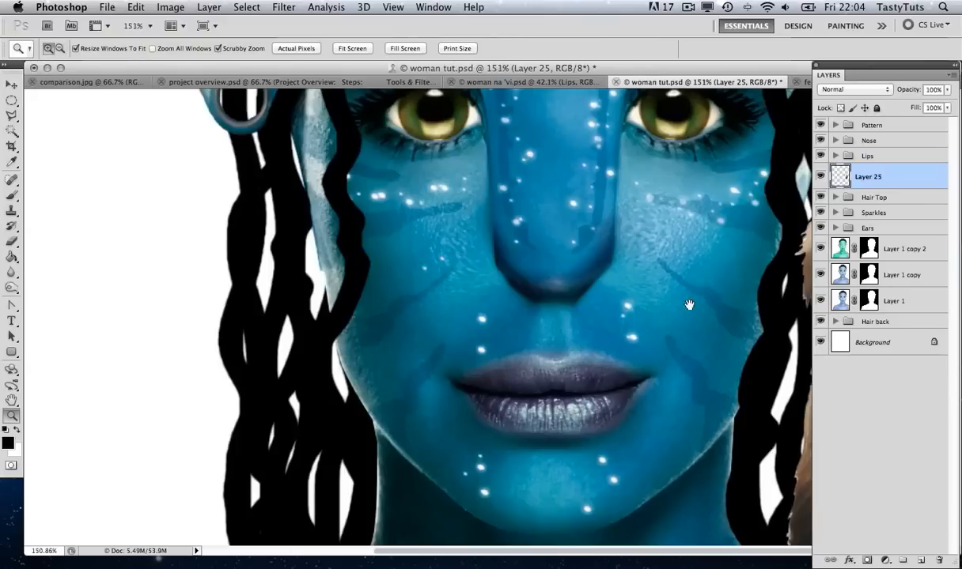
pyautogui.moveTo(522, 302); pyautogui.dragTo(453, 305)
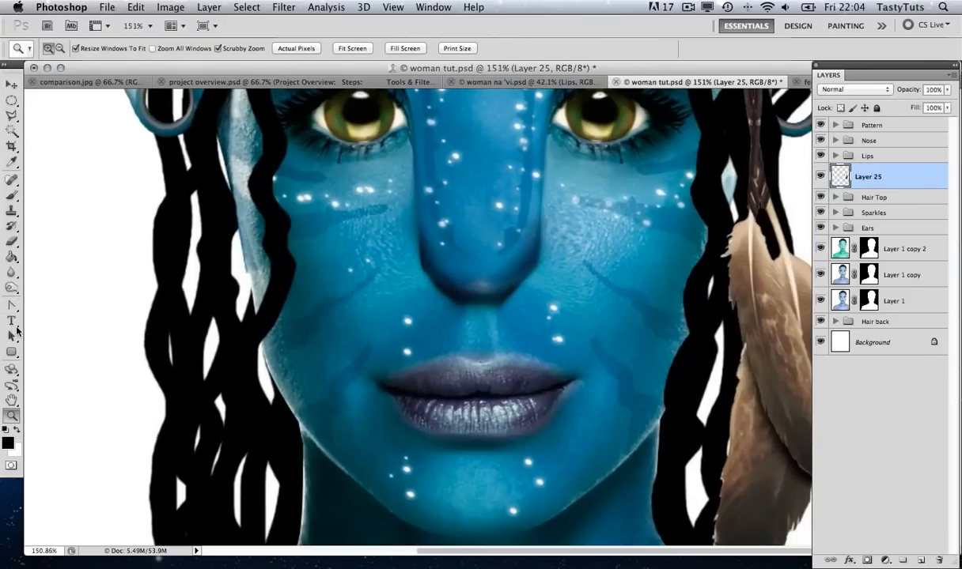
pyautogui.moveTo(13, 292); pyautogui.dragTo(13, 291)
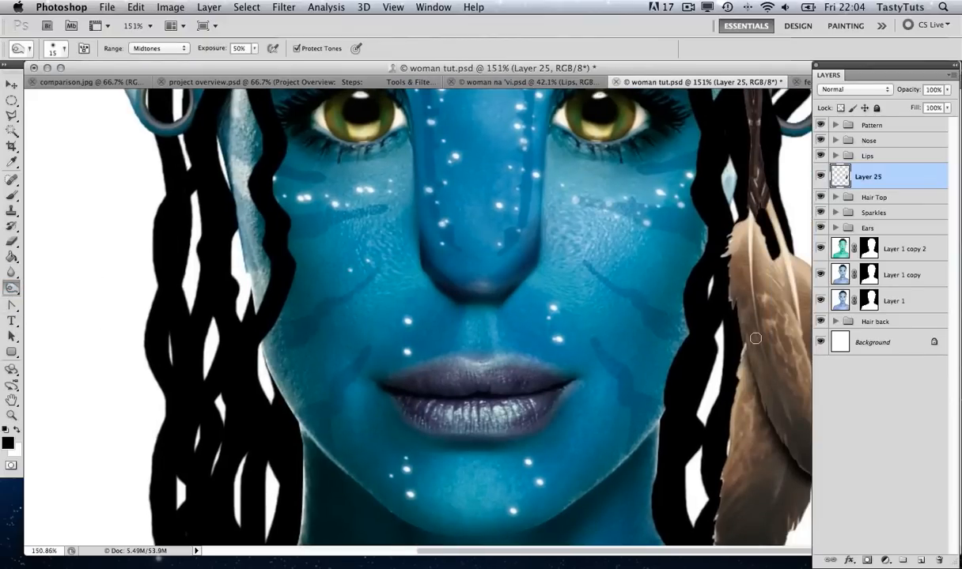
pyautogui.scroll(-5, 756, 339)
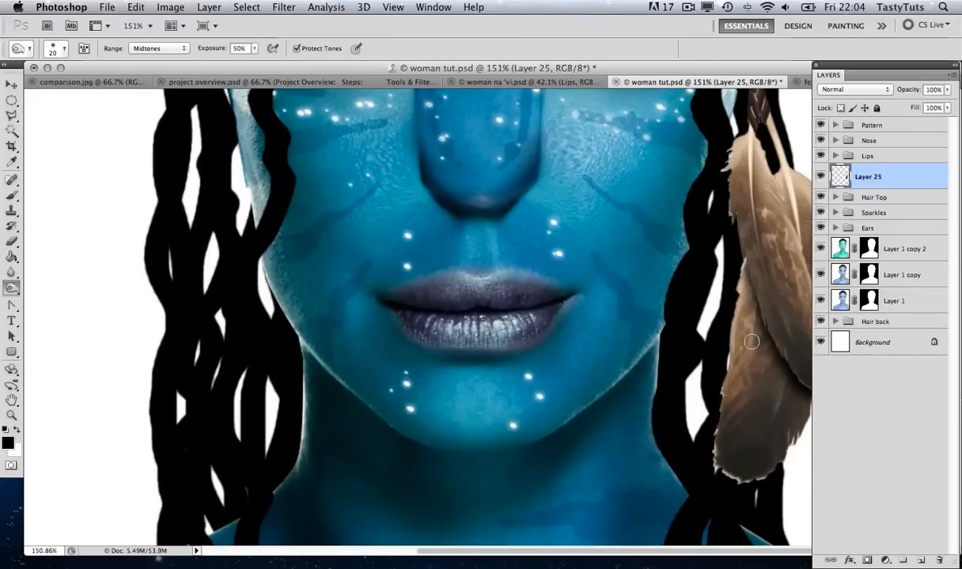
pyautogui.press(']')
pyautogui.press(']')
pyautogui.press(']')
pyautogui.press(']')
pyautogui.press(']')
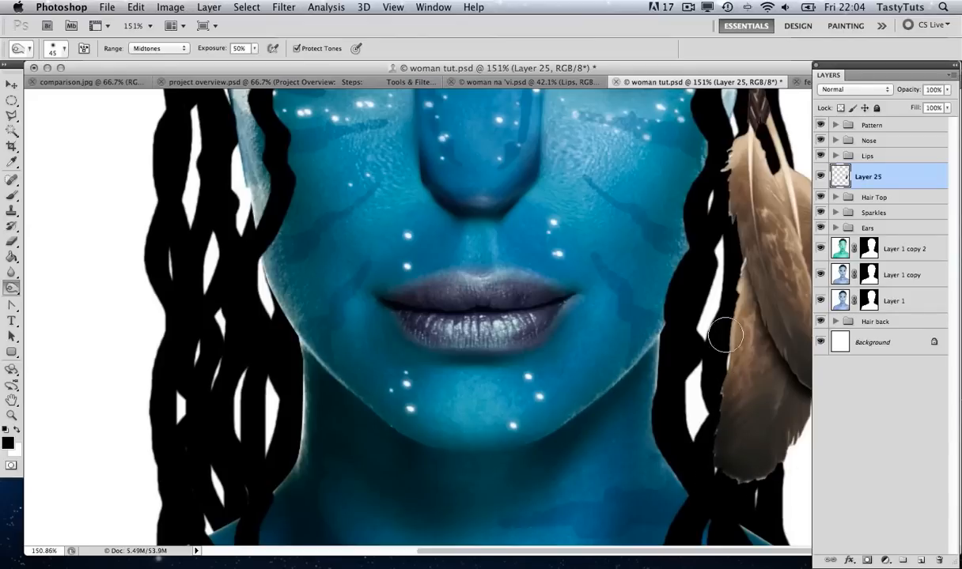
# Step: Duplicate the feather's Layer 25 and set the copy's blend mode to Multiply
pyautogui.rightClick(907, 178)
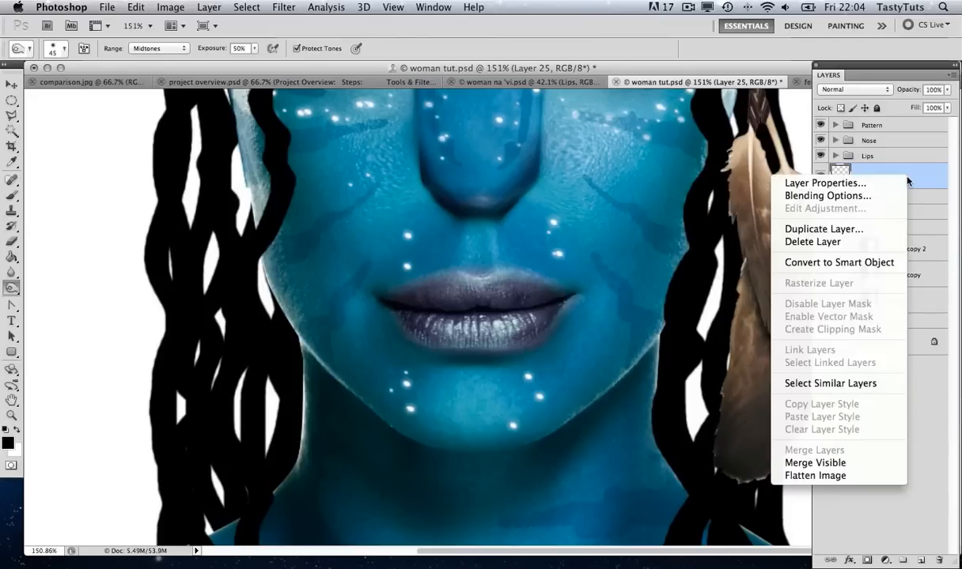
pyautogui.click(856, 227)
pyautogui.press('Return')
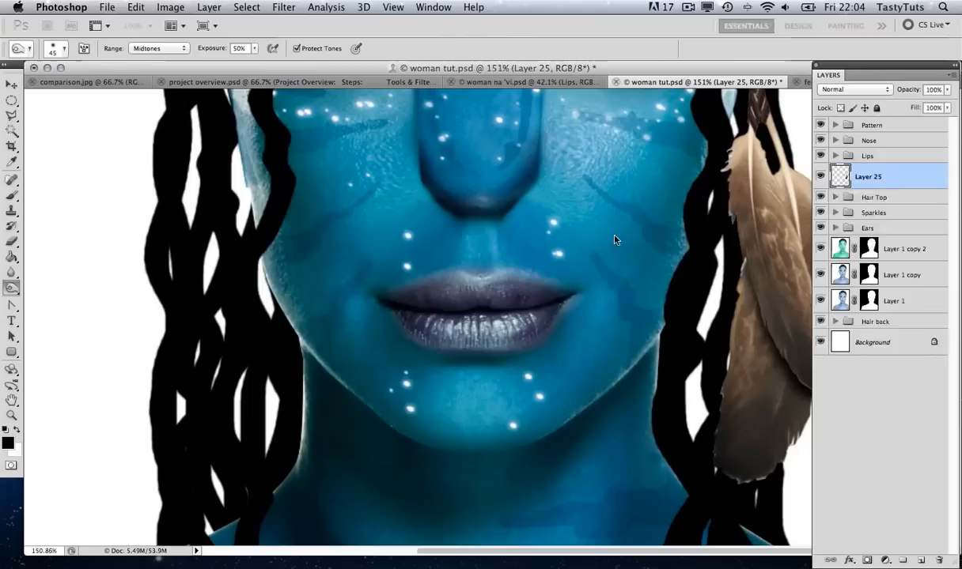
pyautogui.click(868, 97)
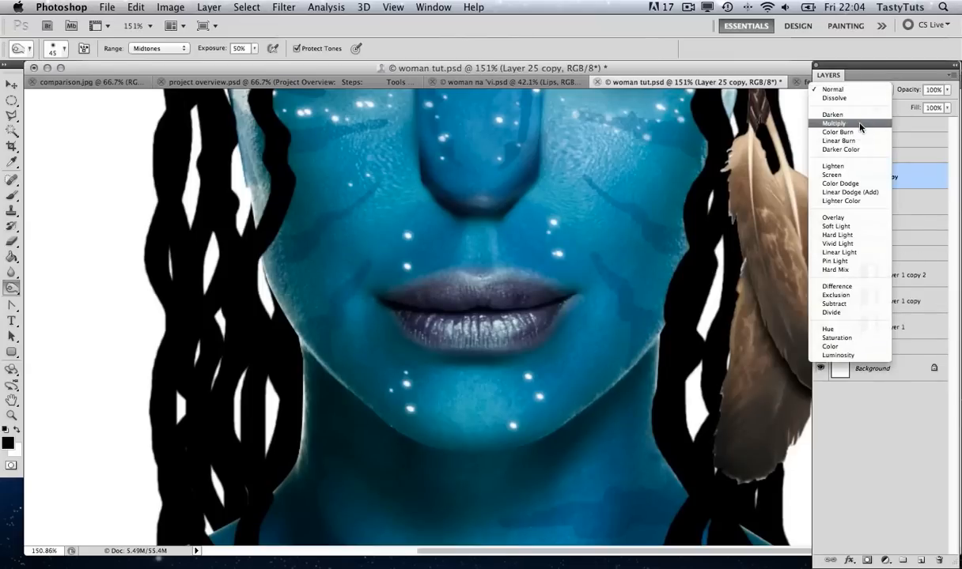
pyautogui.click(859, 127)
# Step: Move the Layers panel off the feather and lower the opacity of Layer 25 copy to 55%
pyautogui.press('z')
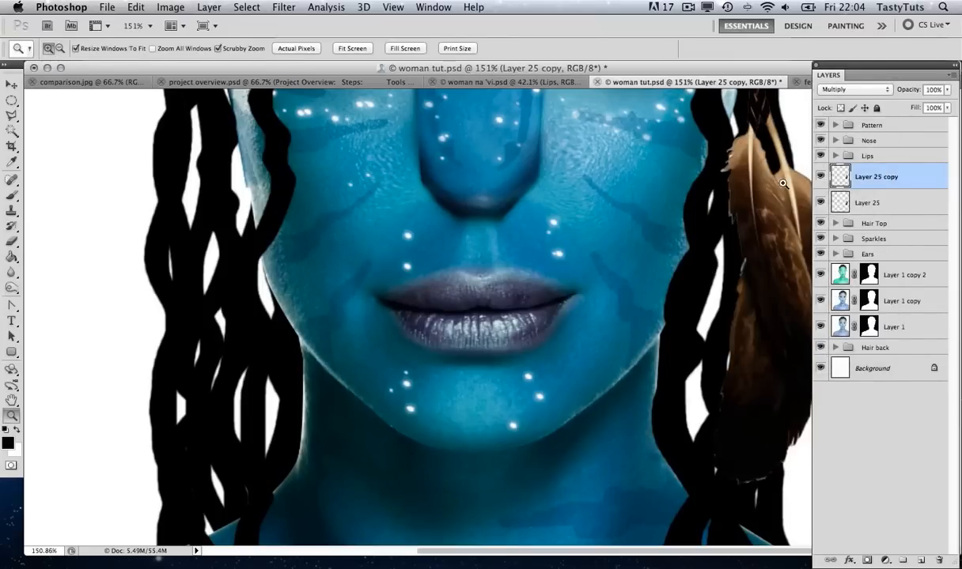
pyautogui.keyDown('alt'); pyautogui.click(782, 183); pyautogui.keyUp('alt')
pyautogui.scroll(5, 783, 184)
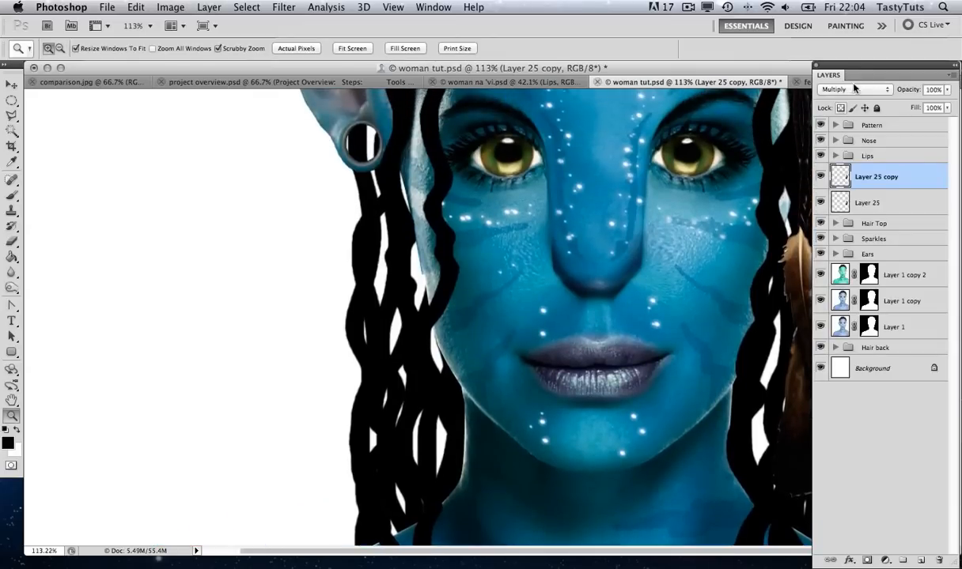
pyautogui.moveTo(852, 70); pyautogui.dragTo(189, 98)
pyautogui.scroll(-2, 850, 254)
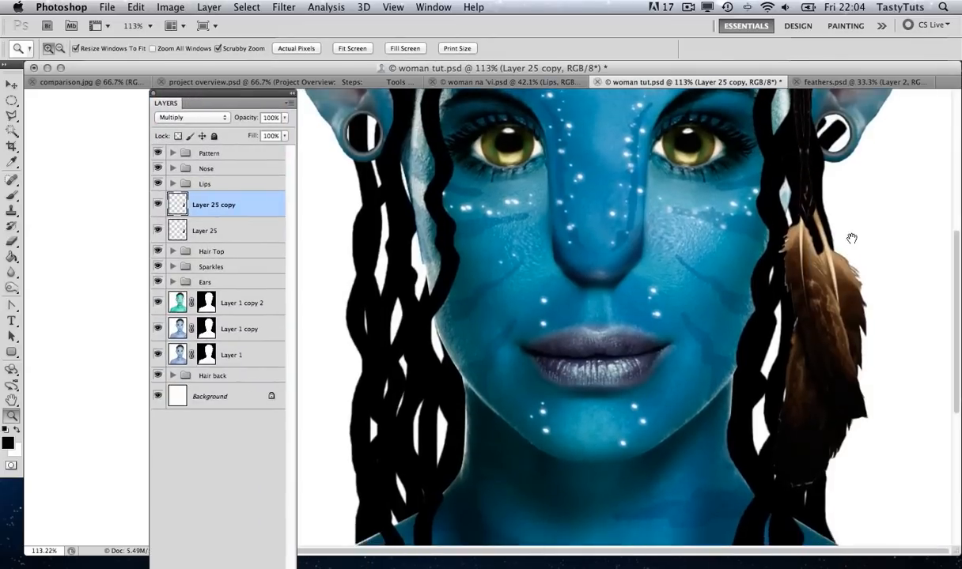
pyautogui.click(285, 118)
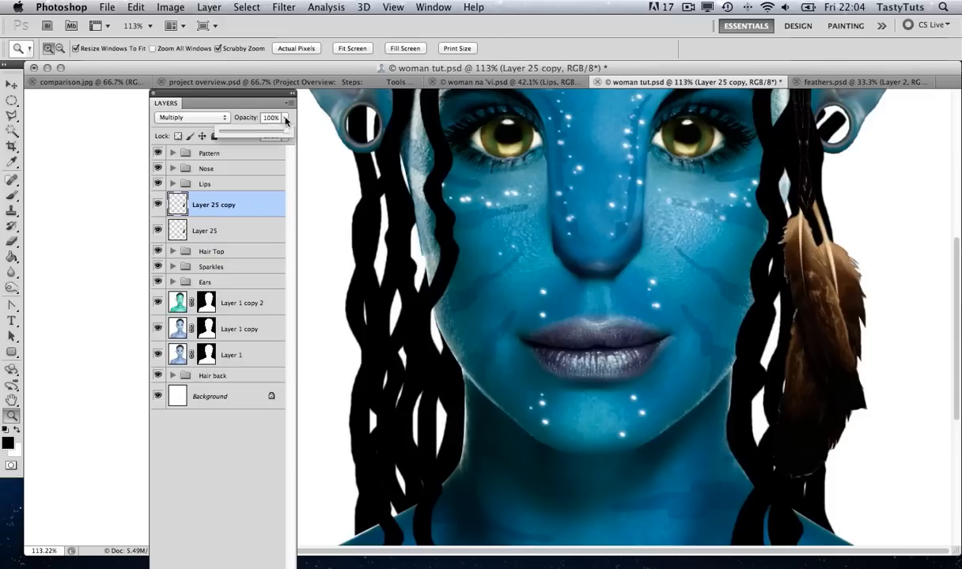
pyautogui.moveTo(249, 133); pyautogui.dragTo(250, 134)
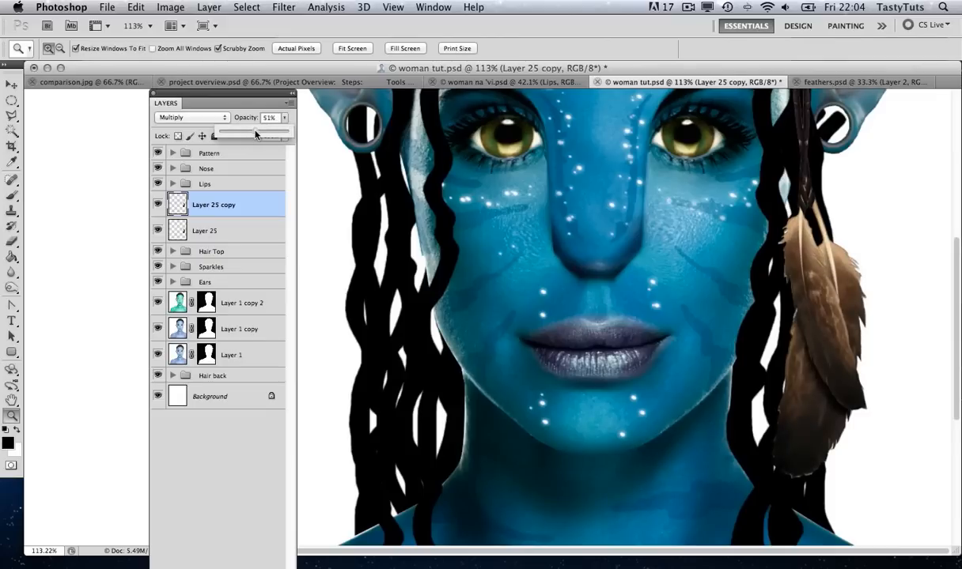
pyautogui.click(238, 224)
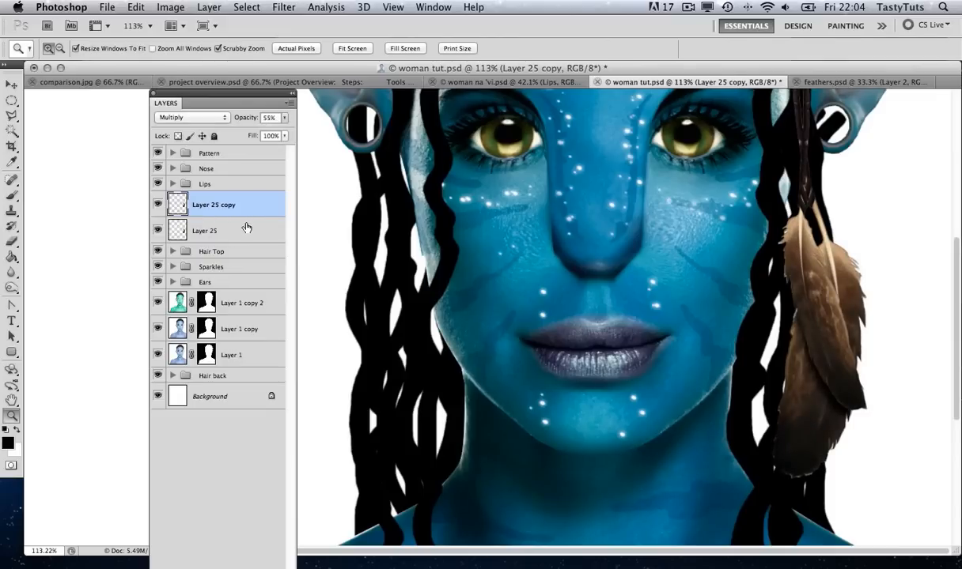
# Step: Group Layer 25 and Layer 25 copy together and name the group Feather
pyautogui.click(247, 206)
pyautogui.keyDown('shift'); pyautogui.click(248, 232); pyautogui.keyUp('shift')
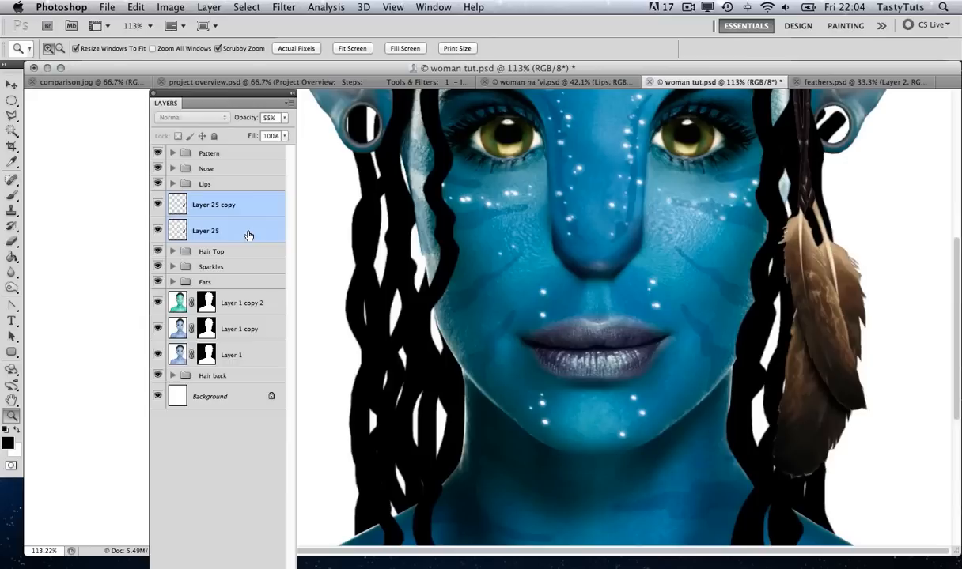
pyautogui.press('super+g')
pyautogui.doubleClick(208, 200)
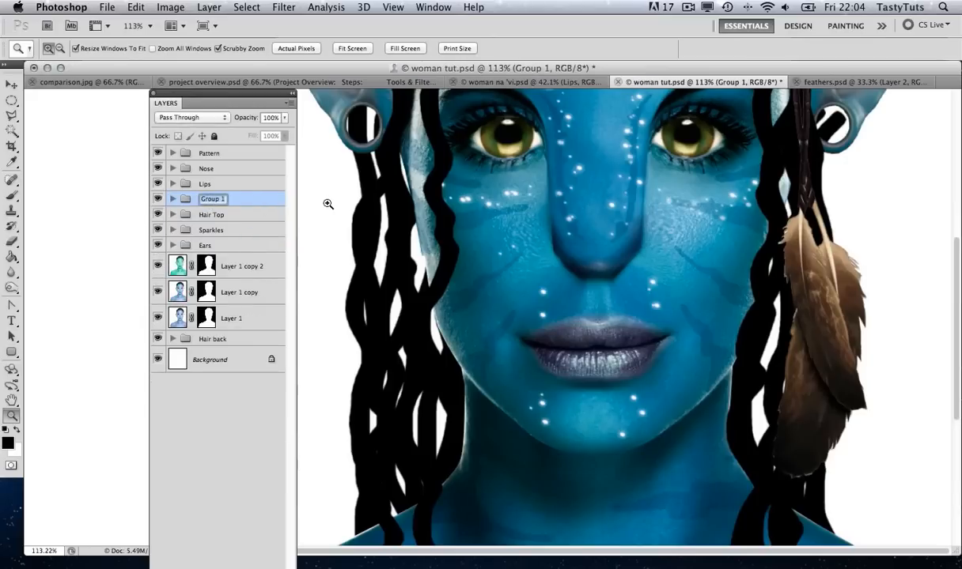
pyautogui.write('Feather')
pyautogui.click(251, 201)
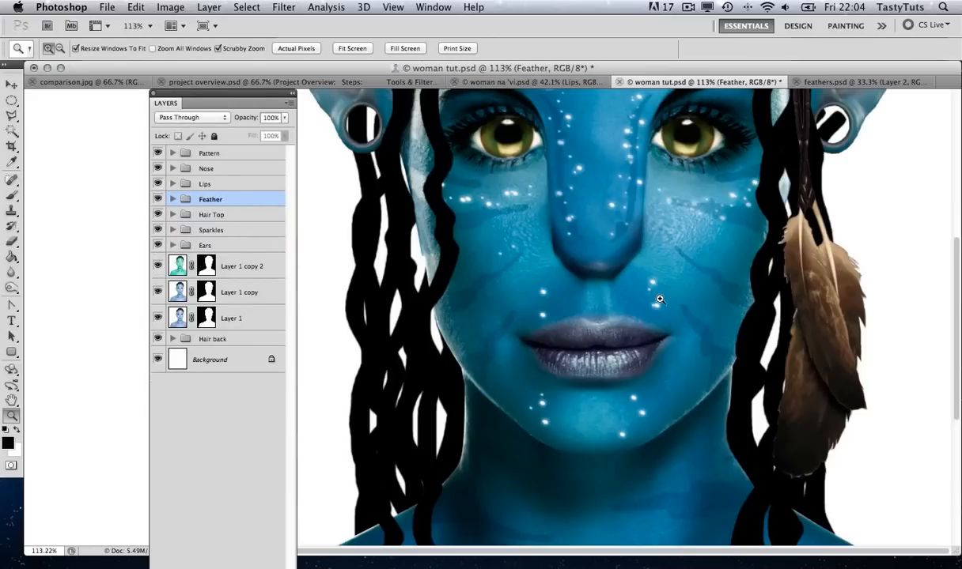
# Step: Move the Layers panel clear of the portrait
pyautogui.keyDown('alt'); pyautogui.click(629, 284); pyautogui.keyUp('alt')
pyautogui.moveTo(689, 251); pyautogui.dragTo(745, 307)
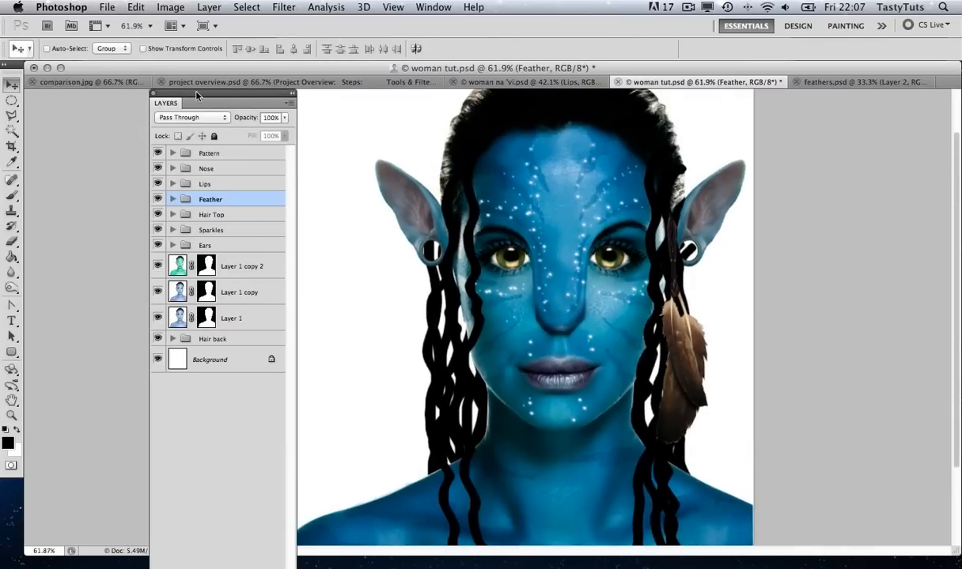
pyautogui.moveTo(186, 92); pyautogui.dragTo(839, 72)
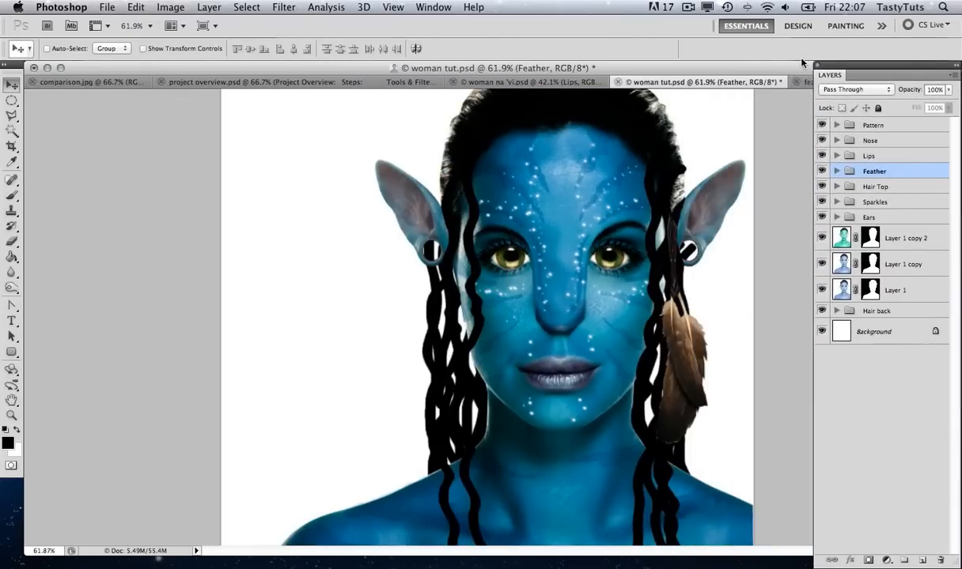
# Step: Bring the wooden bead on Layer 3 of feathers.psd into woman tut.psd, accepting the colour profile conversion
pyautogui.click(804, 82)
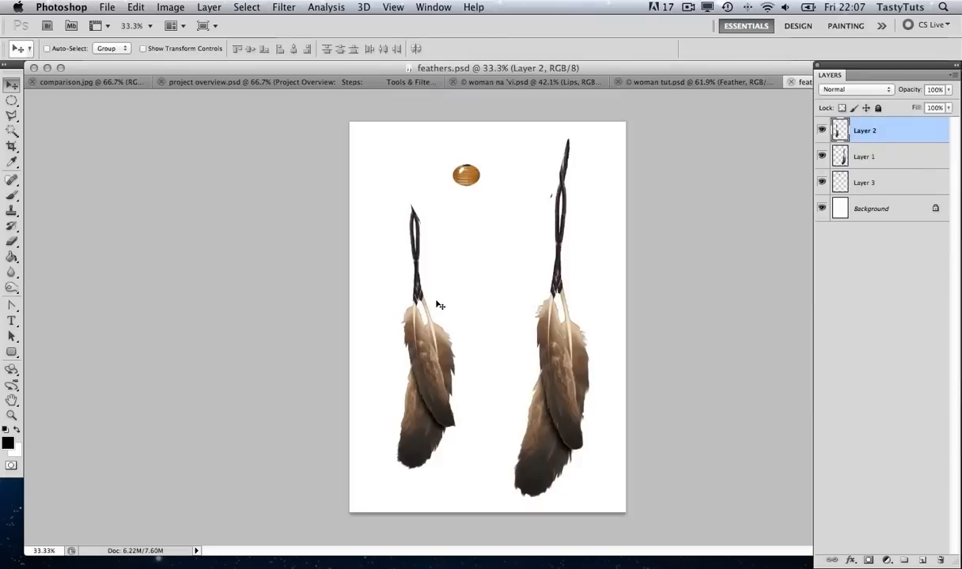
pyautogui.rightClick(467, 174)
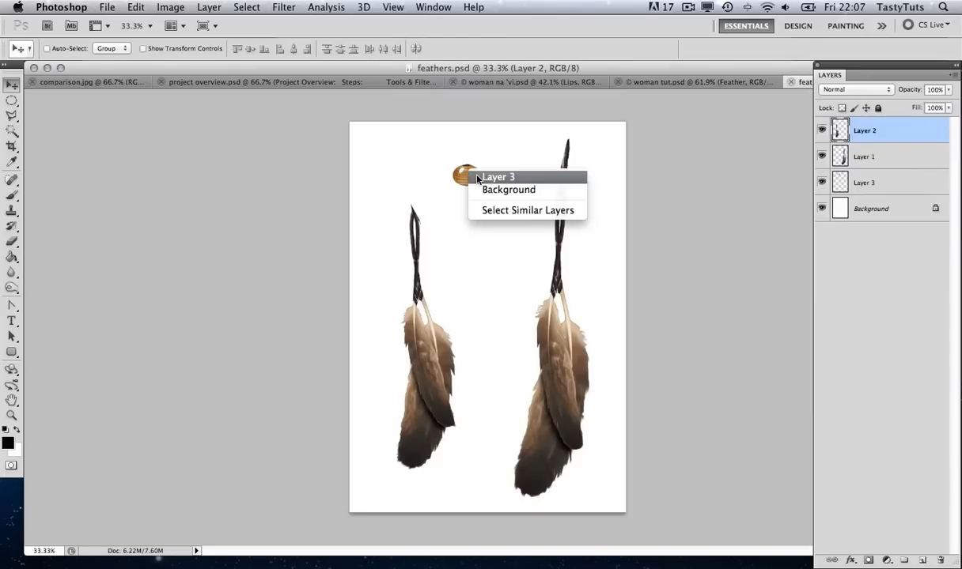
pyautogui.click(490, 172)
pyautogui.moveTo(467, 175); pyautogui.dragTo(639, 153)
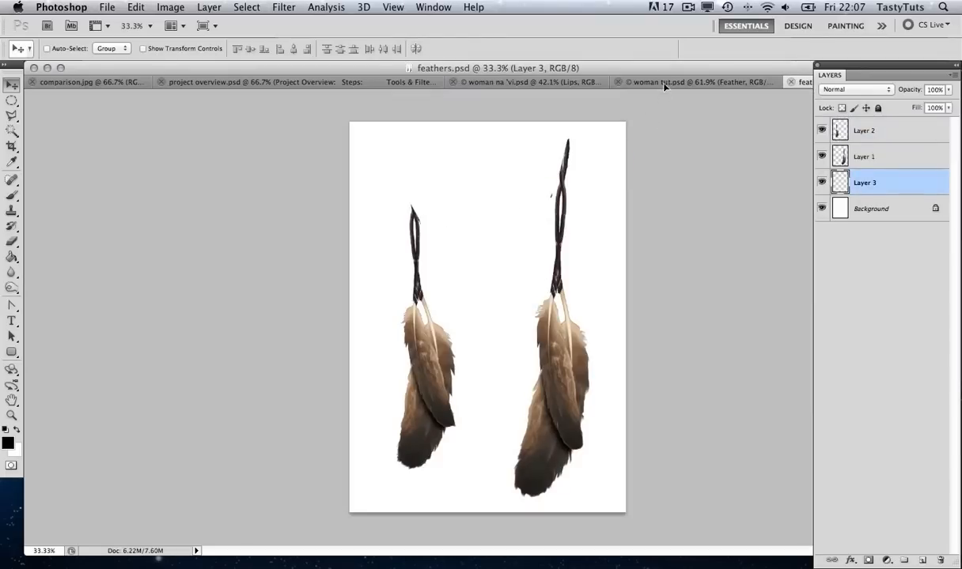
pyautogui.moveTo(664, 80); pyautogui.dragTo(494, 232)
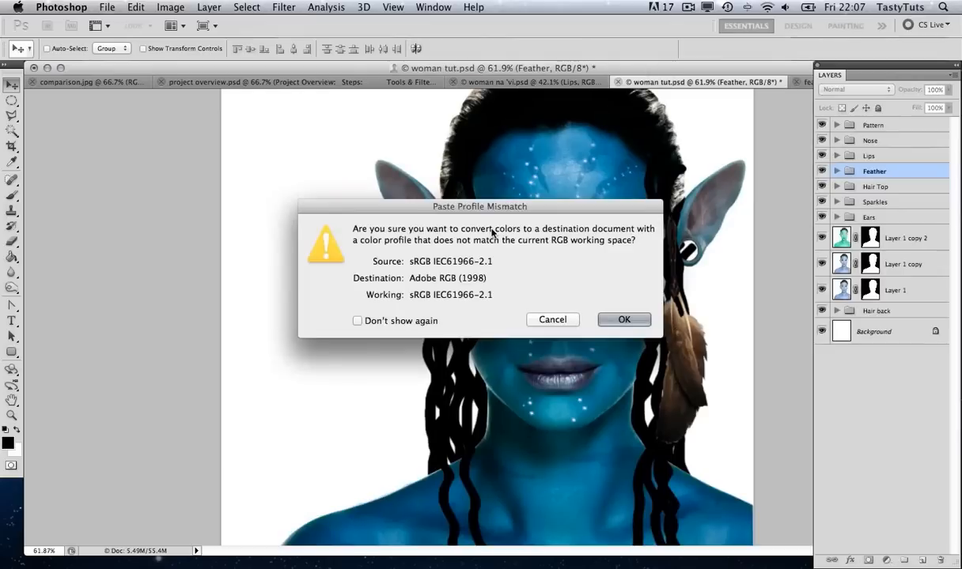
pyautogui.click(625, 320)
# Step: Free-transform the bead to a much smaller size and place it on the hair strand below the ear at the image's left
pyautogui.press('z')
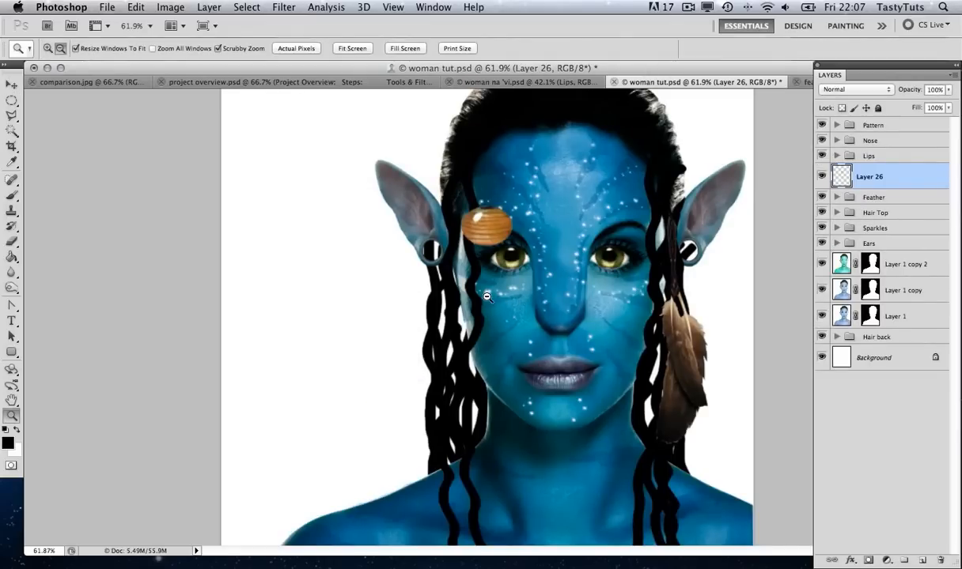
pyautogui.moveTo(485, 295); pyautogui.dragTo(487, 297)
pyautogui.click(487, 296)
pyautogui.press('v')
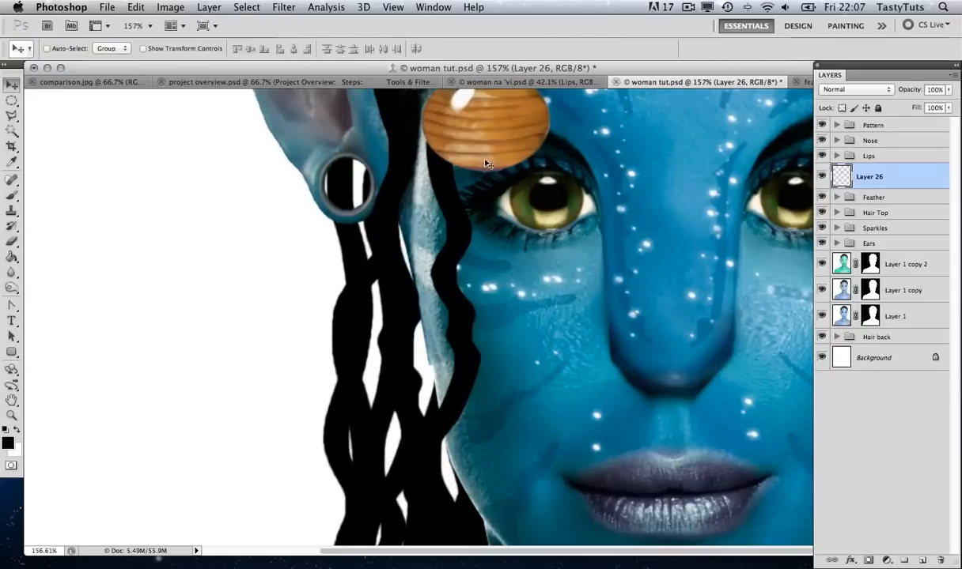
pyautogui.moveTo(463, 155); pyautogui.dragTo(227, 332)
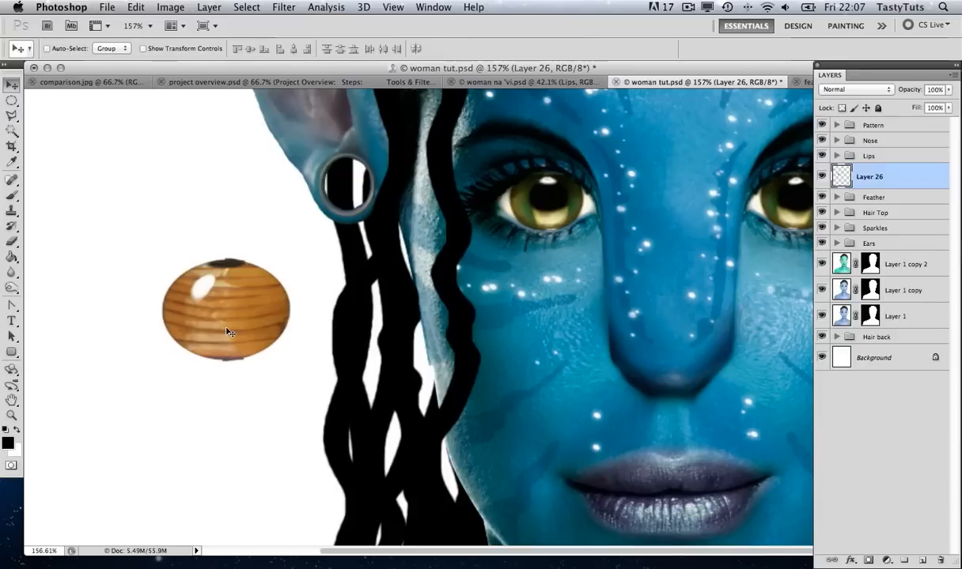
pyautogui.press('super+t')
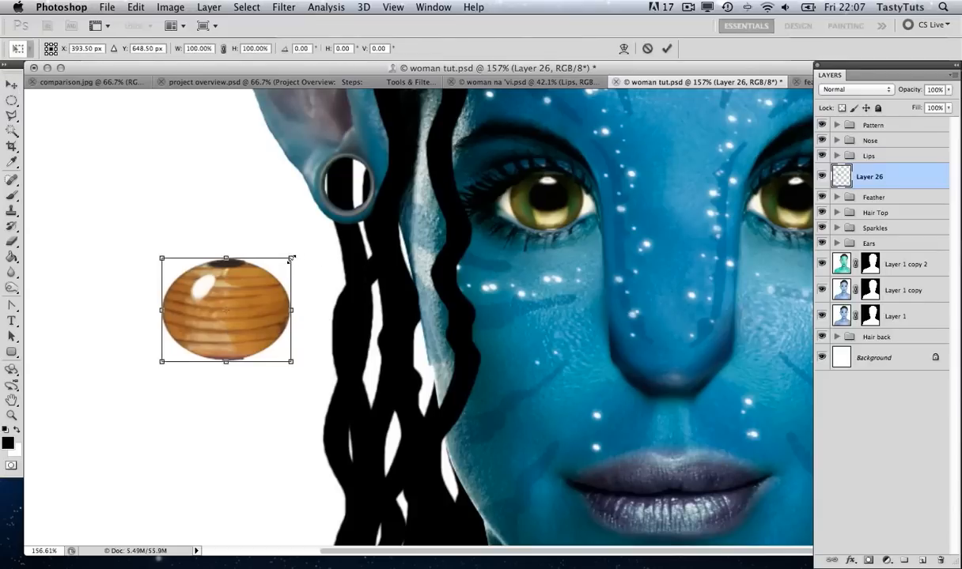
pyautogui.moveTo(291, 258); pyautogui.dragTo(353, 320)
pyautogui.press('Return')
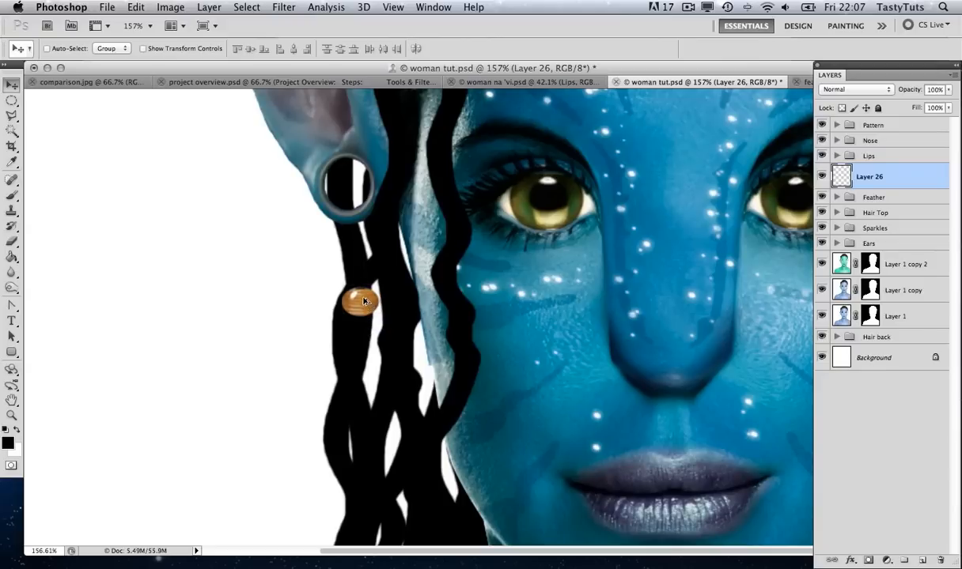
# Step: Stack three copies of the bead down the hair strand and merge the four bead layers into one, positioned on the strand
pyautogui.moveTo(365, 300); pyautogui.dragTo(371, 381)
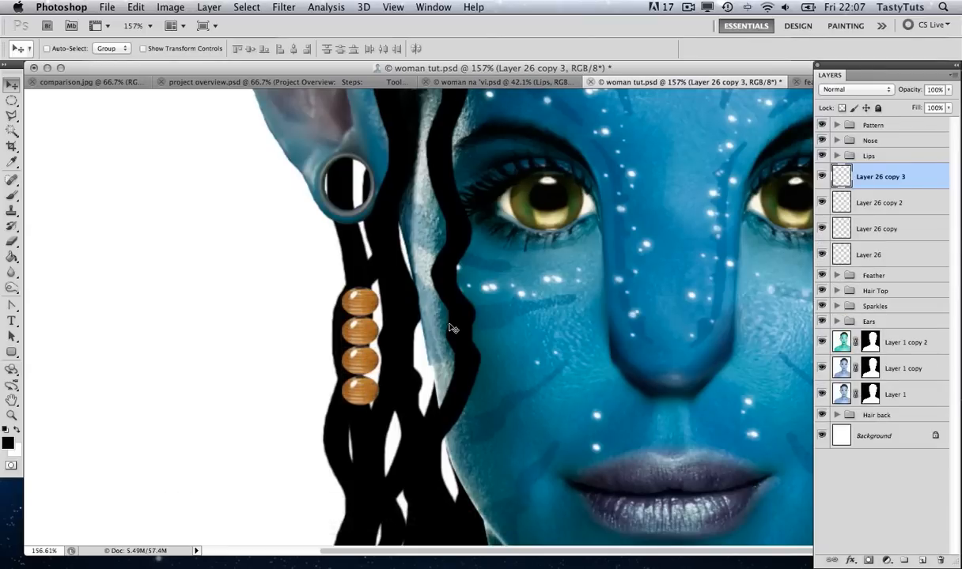
pyautogui.keyDown('shift'); pyautogui.click(878, 257); pyautogui.keyUp('shift')
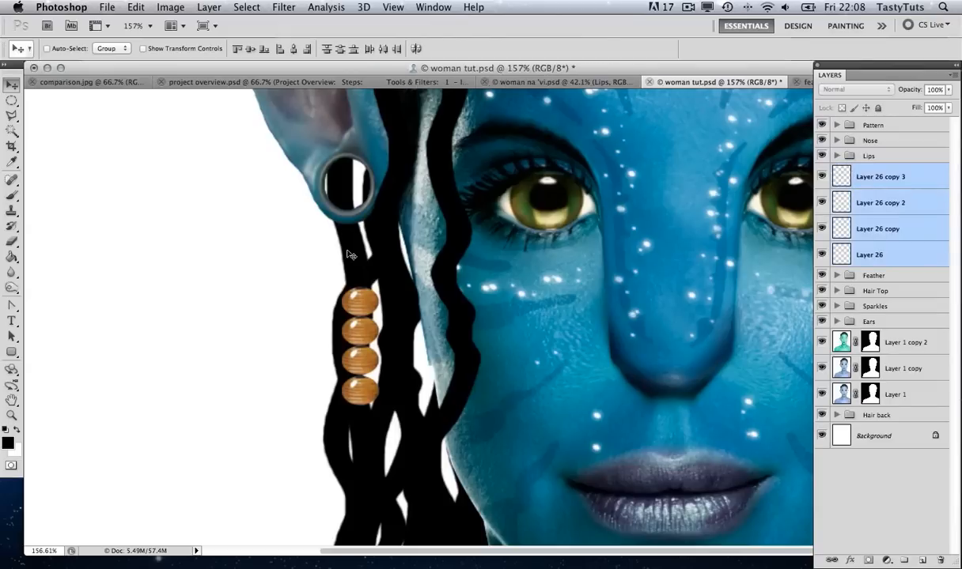
pyautogui.moveTo(318, 267); pyautogui.dragTo(348, 278)
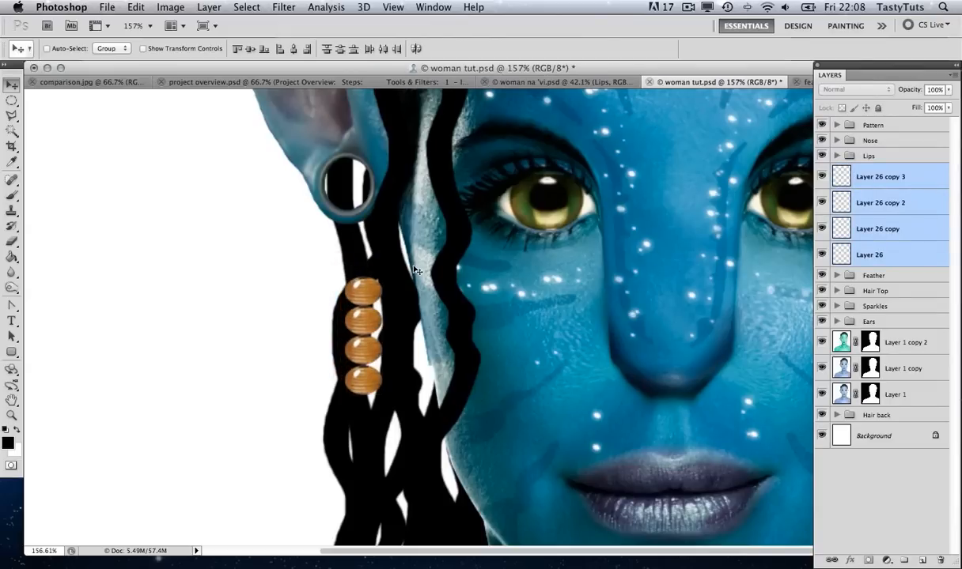
pyautogui.press('super+e')
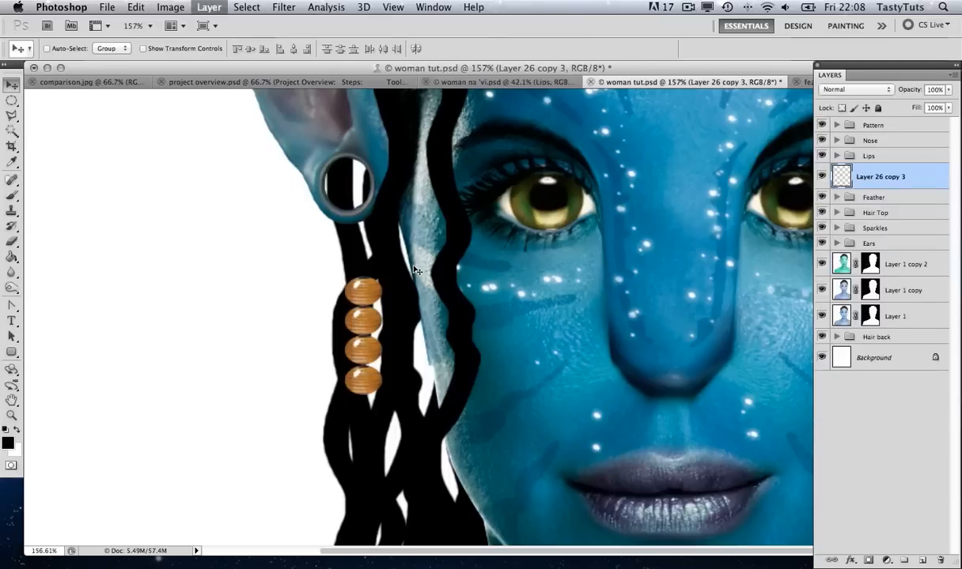
pyautogui.moveTo(472, 313); pyautogui.dragTo(607, 294)
pyautogui.moveTo(510, 314); pyautogui.dragTo(358, 332)
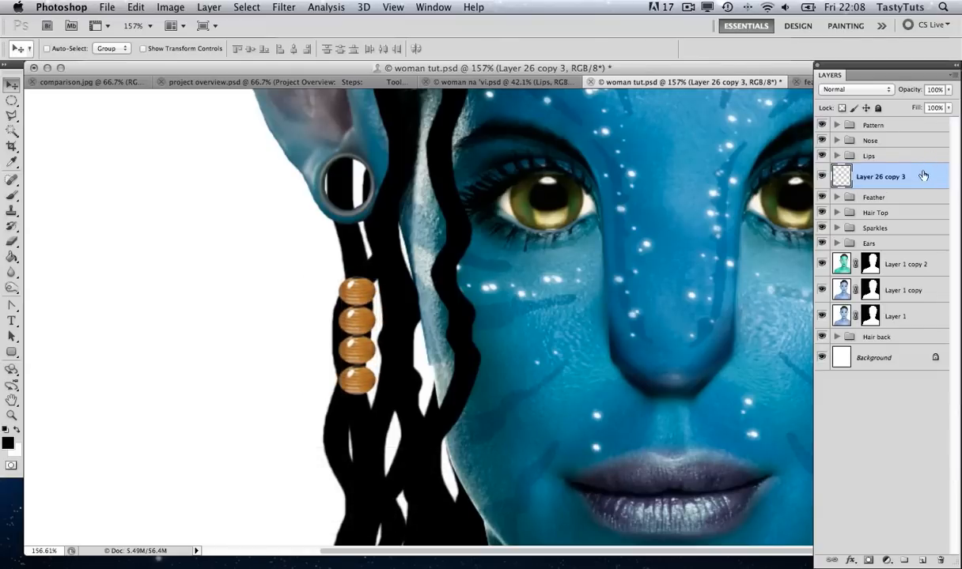
# Step: Duplicate the merged bead layer and set the copy's blend mode to Multiply
pyautogui.rightClick(878, 176)
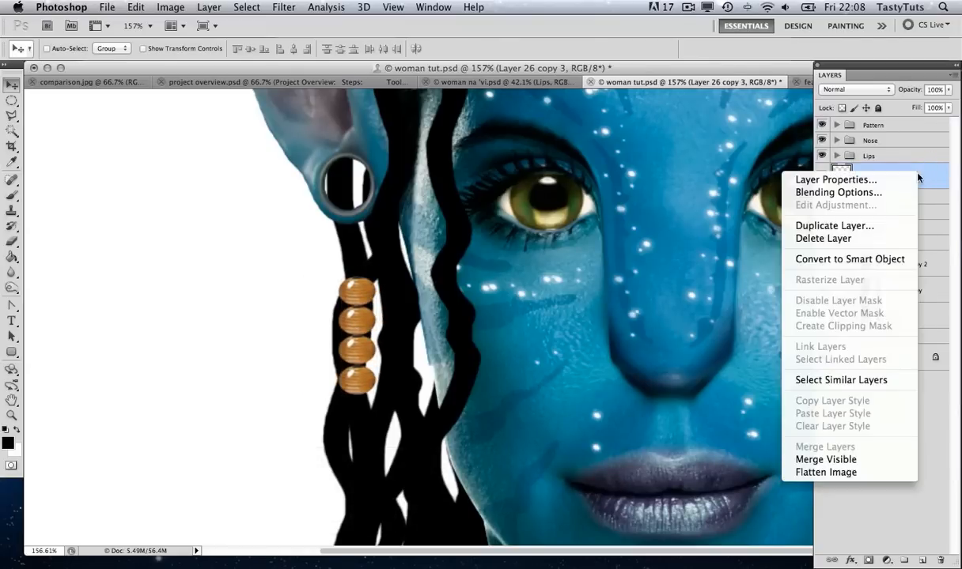
pyautogui.click(872, 223)
pyautogui.click(618, 239)
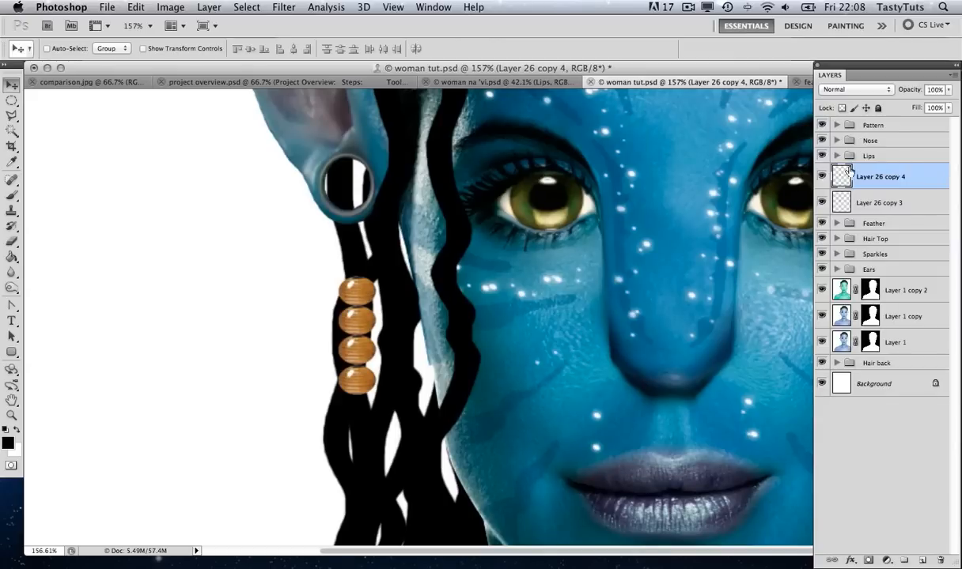
pyautogui.click(867, 96)
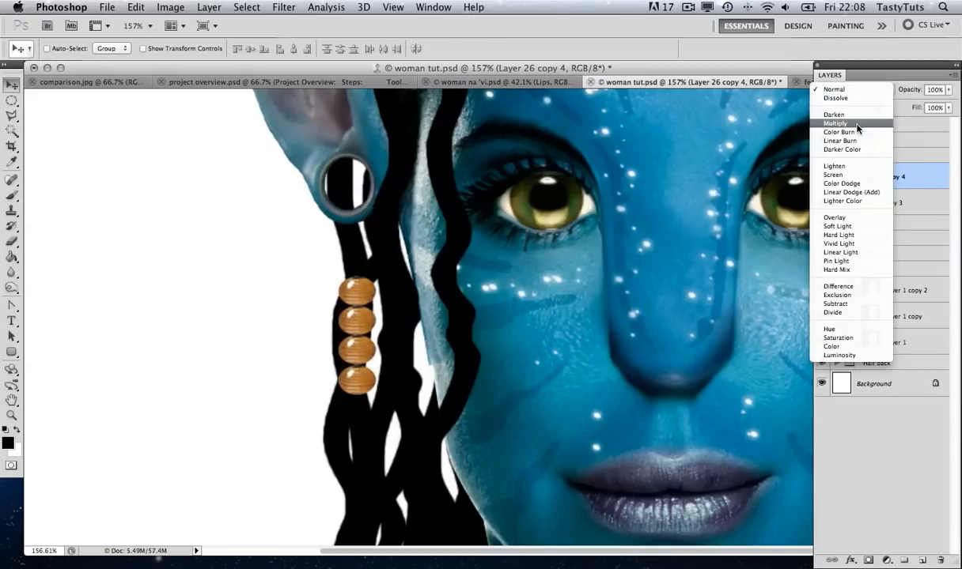
pyautogui.click(858, 124)
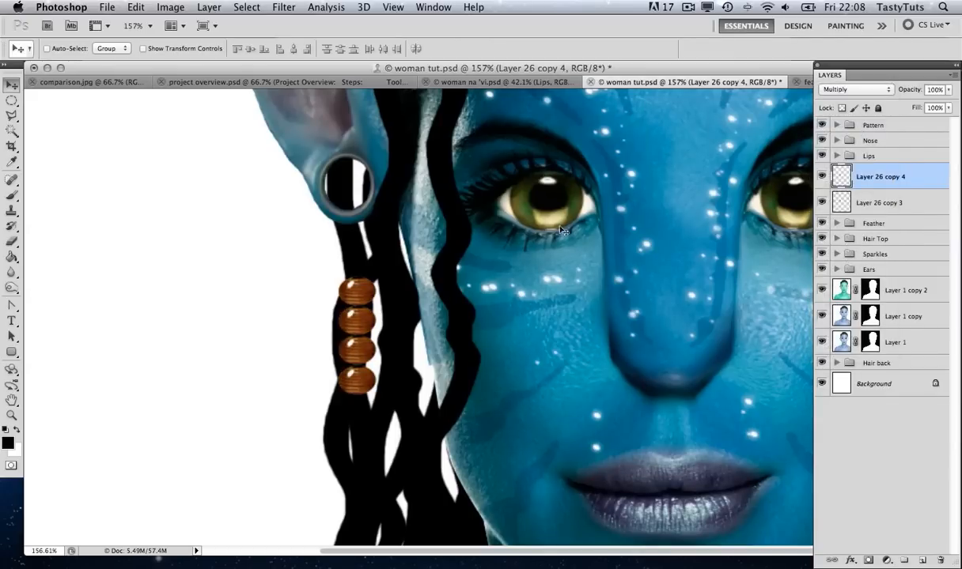
# Step: Erase the Multiply copy over the second and fourth beads with a soft 30 px Eraser at 32% opacity
pyautogui.click(12, 242)
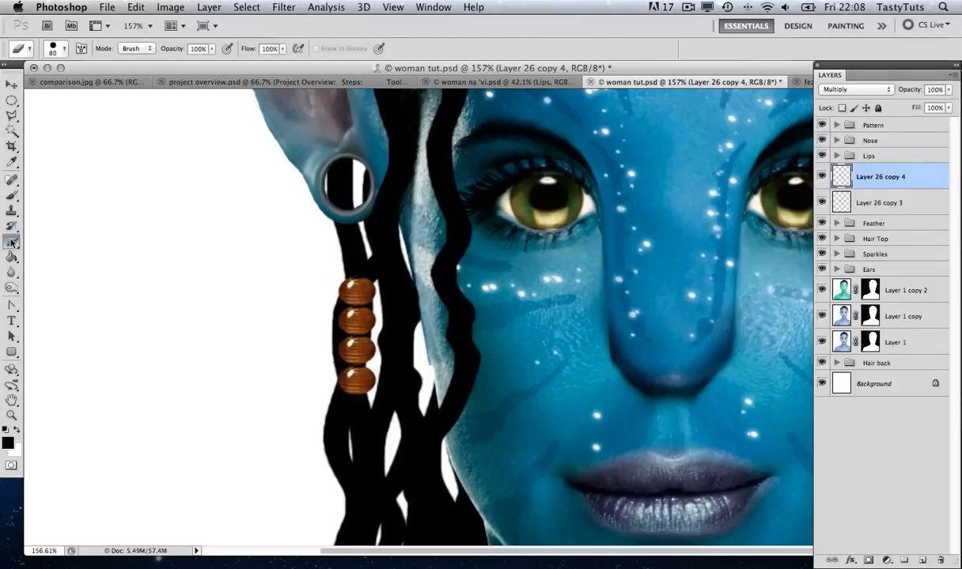
pyautogui.click(65, 51)
pyautogui.click(67, 140)
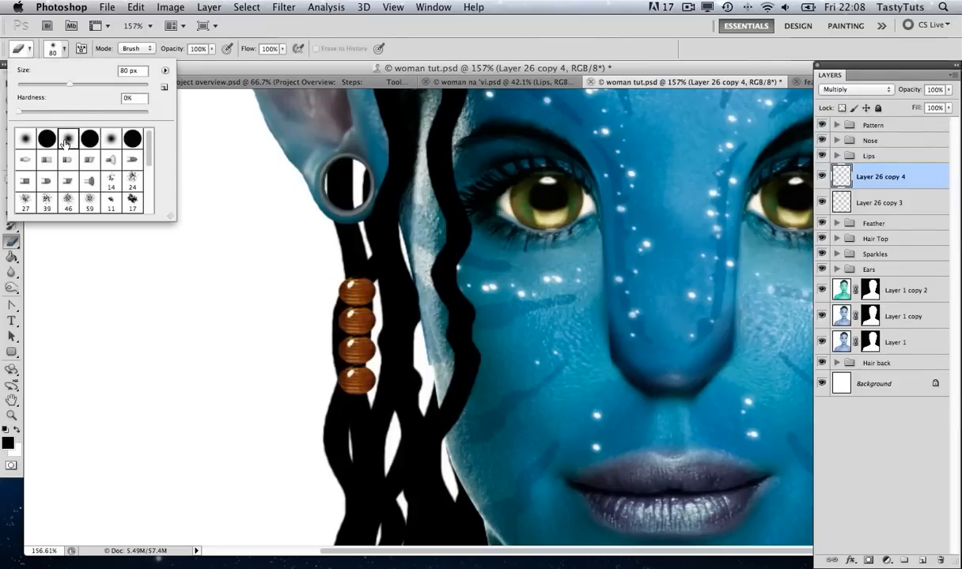
pyautogui.click(212, 49)
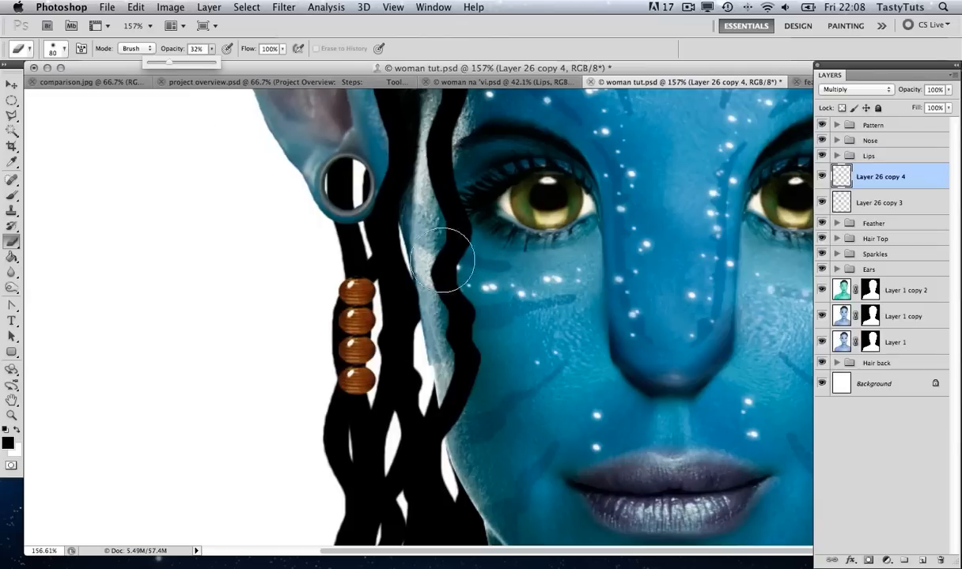
pyautogui.press('[')
pyautogui.press('[')
pyautogui.press('[')
pyautogui.press('[')
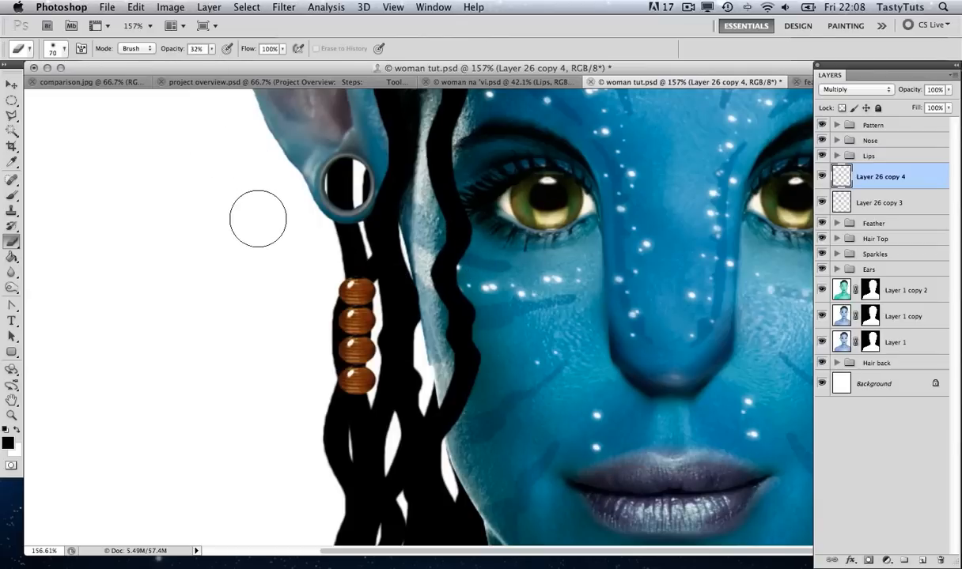
pyautogui.press('[')
pyautogui.press('[')
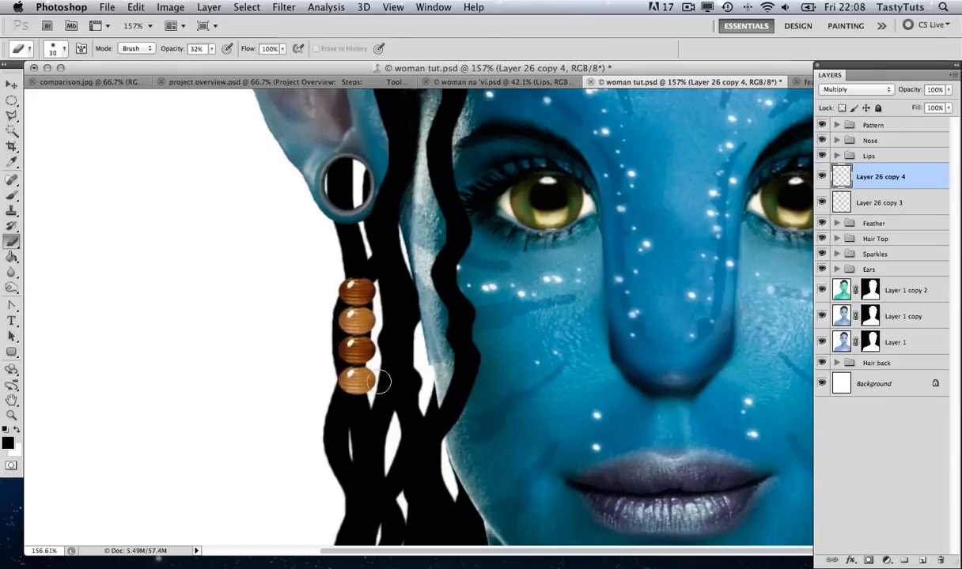
pyautogui.moveTo(434, 338); pyautogui.dragTo(435, 324)
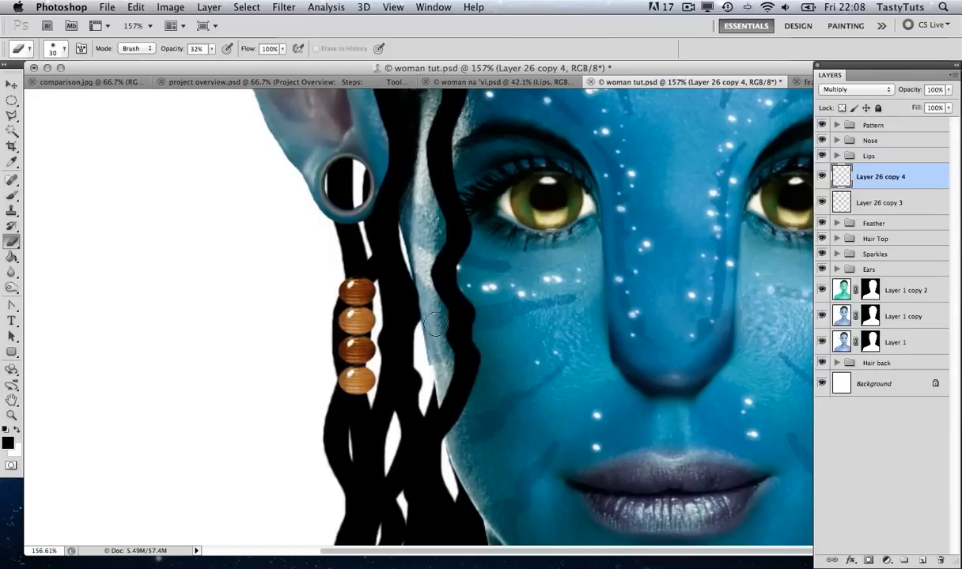
# Step: Group Layer 26 copy 3 and Layer 26 copy 4 together and name the group Bead 1
pyautogui.keyDown('shift'); pyautogui.click(882, 208); pyautogui.keyUp('shift')
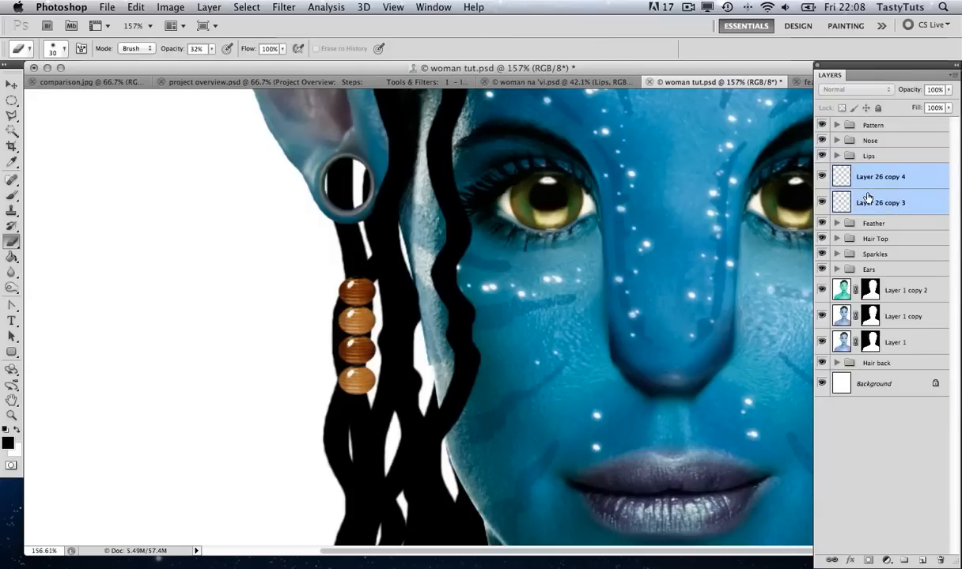
pyautogui.click(922, 179)
pyautogui.keyDown('shift'); pyautogui.click(920, 203); pyautogui.keyUp('shift')
pyautogui.press('super+g')
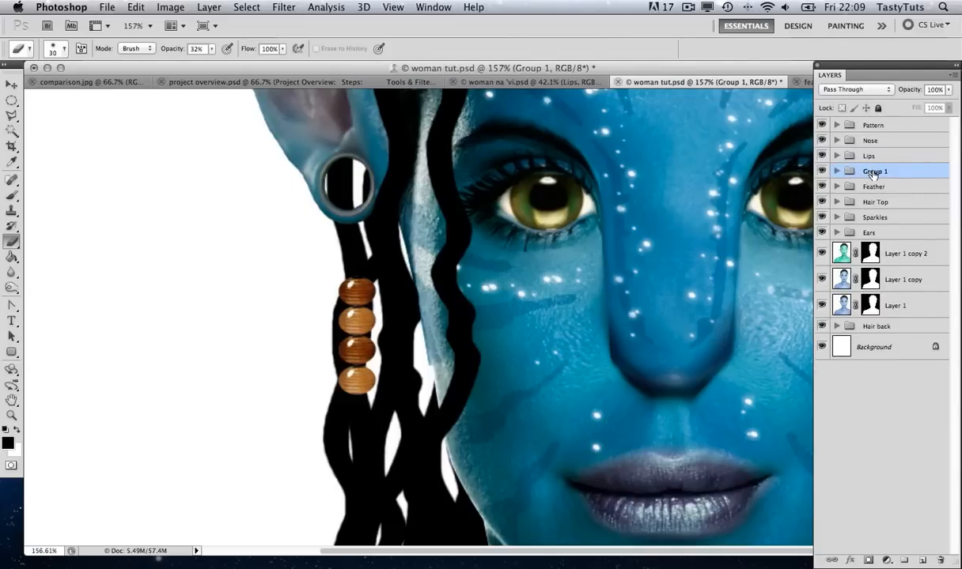
pyautogui.doubleClick(873, 173)
pyautogui.write('Bead')
pyautogui.press('Return')
pyautogui.click(883, 180)
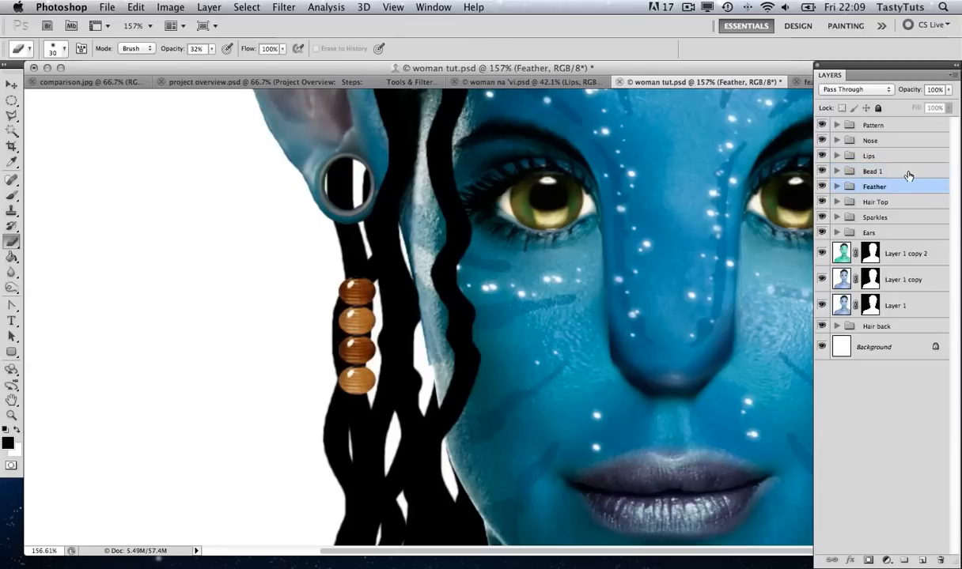
# Step: Move the Bead 1 group along the hair strand below the left ear and scale it proportionally to about 81%
pyautogui.click(874, 171)
pyautogui.press('v')
pyautogui.moveTo(368, 346); pyautogui.dragTo(390, 372)
pyautogui.press('z')
pyautogui.scroll(-1, 435, 333)
pyautogui.scroll(-2, 436, 333)
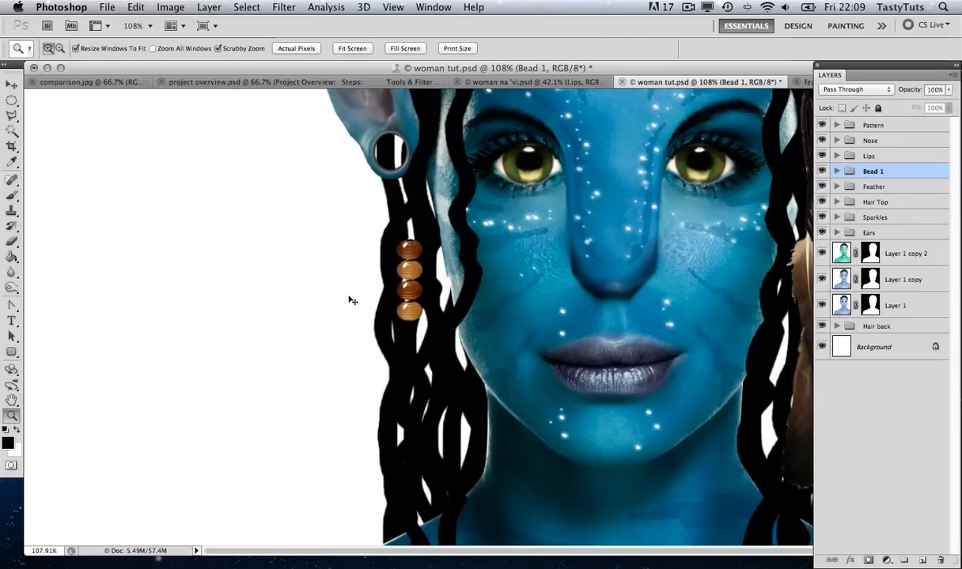
pyautogui.hotkey('ctrl', 't')
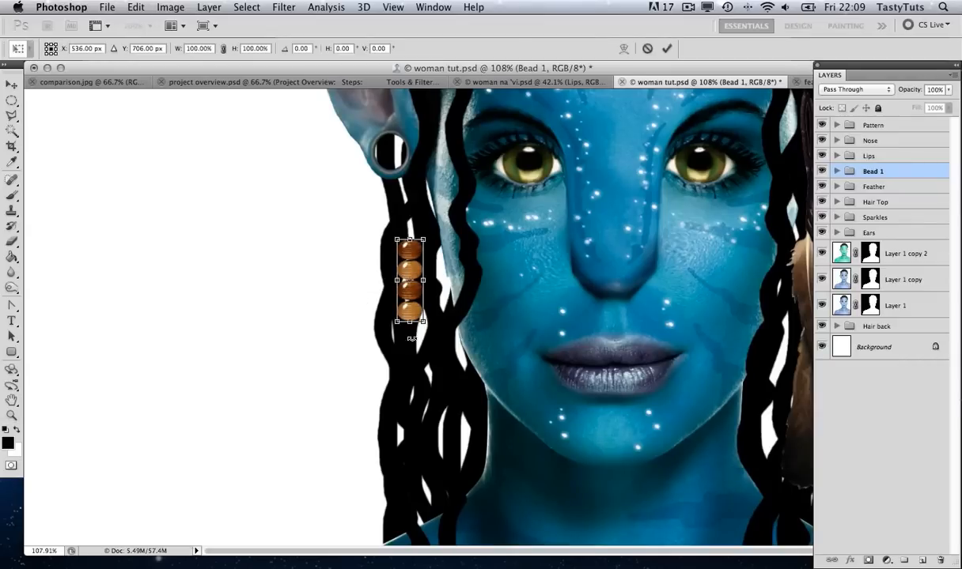
pyautogui.moveTo(425, 323); pyautogui.dragTo(419, 310)
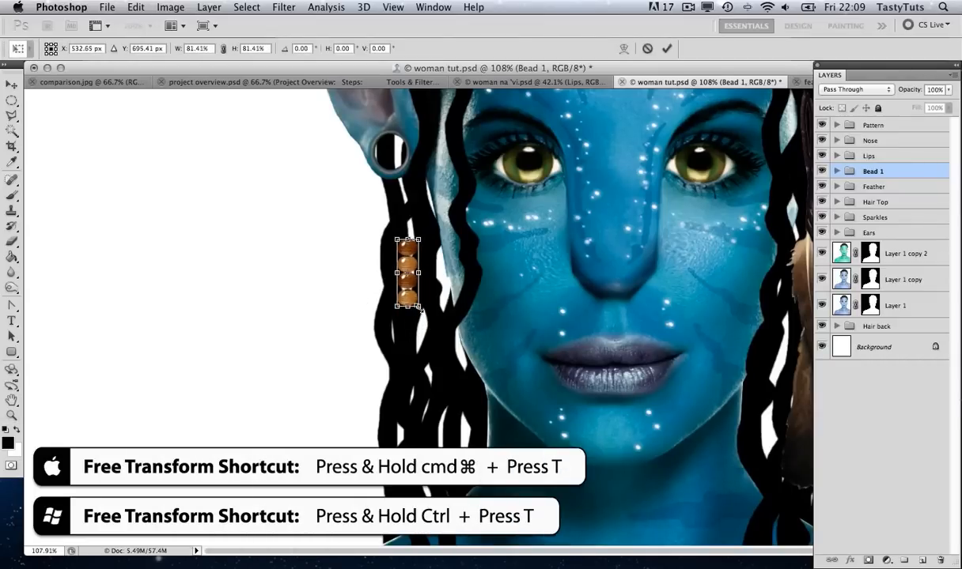
pyautogui.press('Return')
pyautogui.press('z')
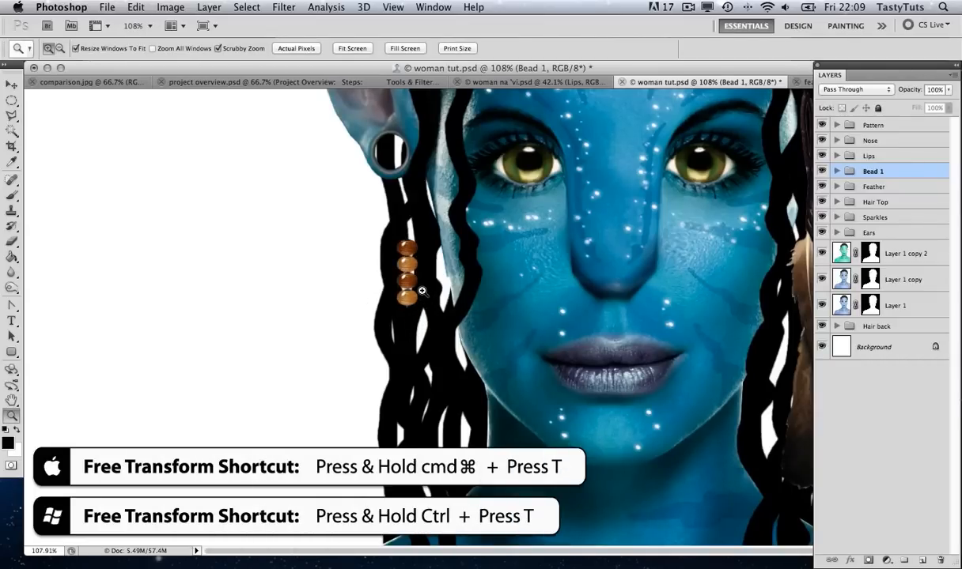
# Step: Move the Bead 1 group down to the lower part of the outermost left hair strand and rotate it about 4.65°
pyautogui.press('v')
pyautogui.moveTo(422, 291)
pyautogui.mouseDown()
pyautogui.moveTo(410, 300)
pyautogui.moveTo(417, 277)
pyautogui.moveTo(411, 282)
pyautogui.mouseUp()
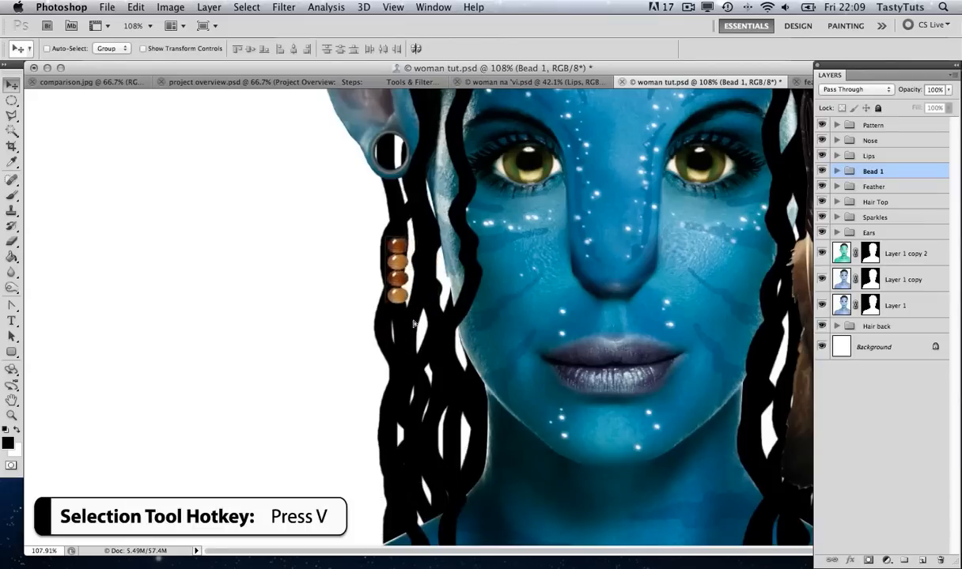
pyautogui.moveTo(412, 324); pyautogui.dragTo(401, 449)
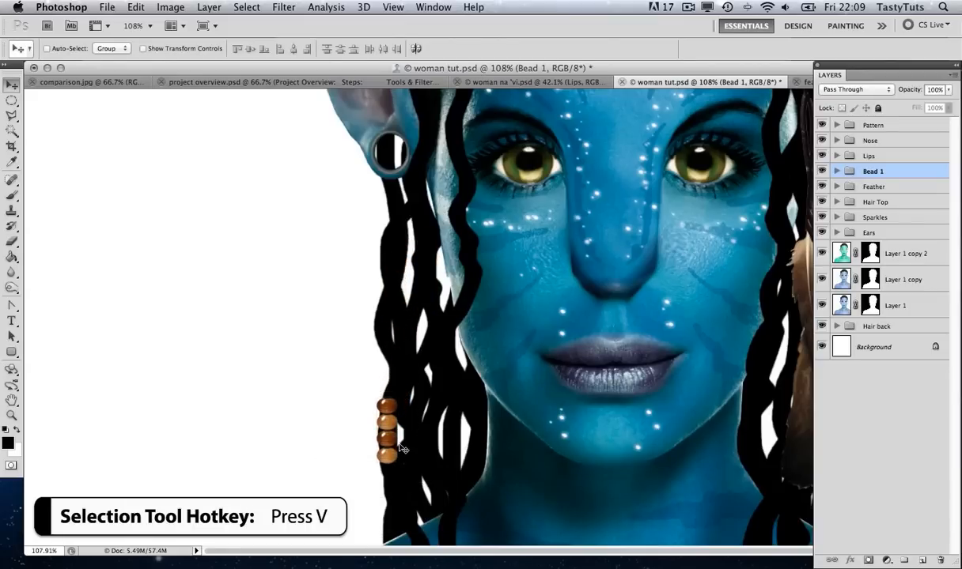
pyautogui.hotkey('ctrl', 't')
pyautogui.moveTo(410, 397); pyautogui.dragTo(415, 404)
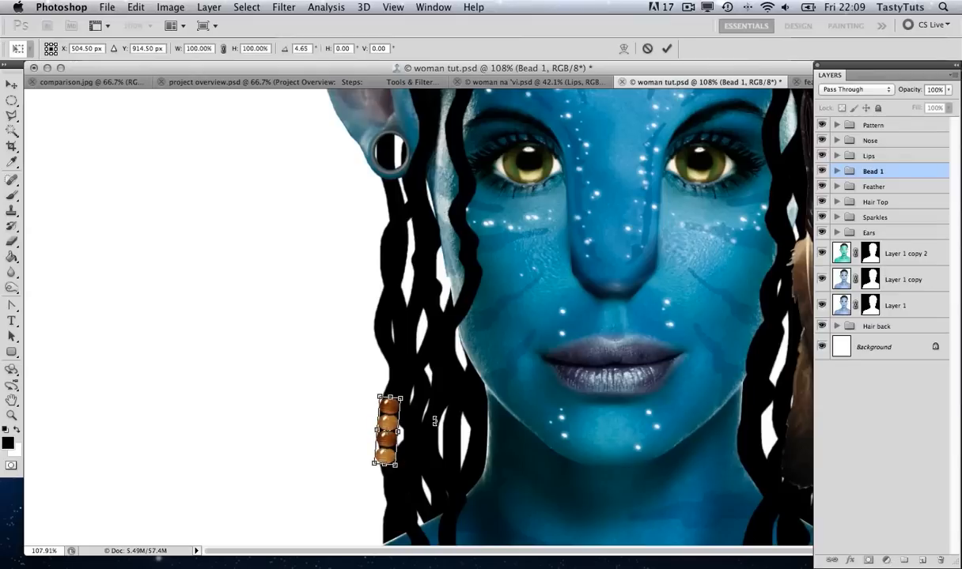
pyautogui.press('Return')
# Step: Place a copy of the Bead 1 group on the innermost hair strand hanging over the right shoulder
pyautogui.press('z')
pyautogui.keyDown('alt'); pyautogui.click(471, 395); pyautogui.keyUp('alt')
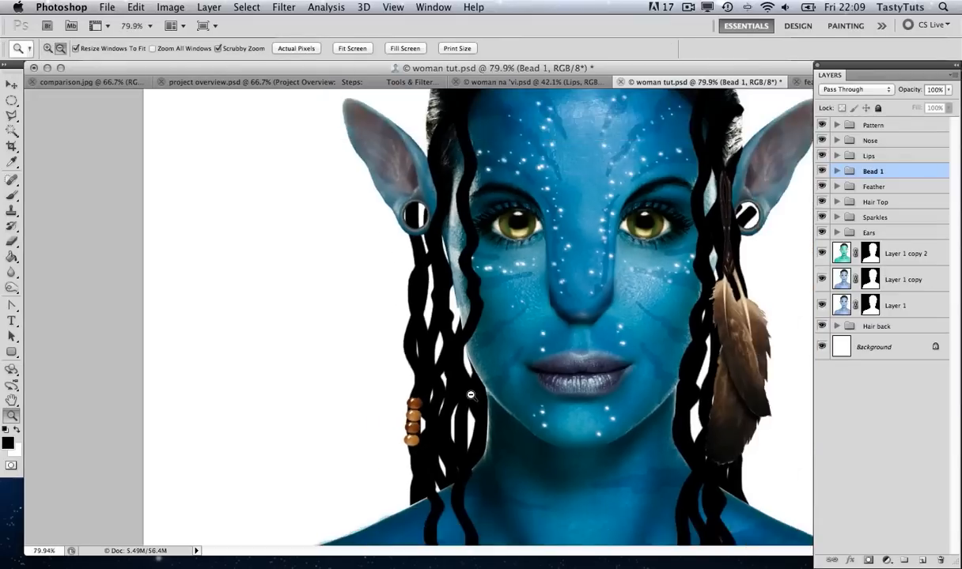
pyautogui.keyDown('alt'); pyautogui.click(470, 394); pyautogui.keyUp('alt')
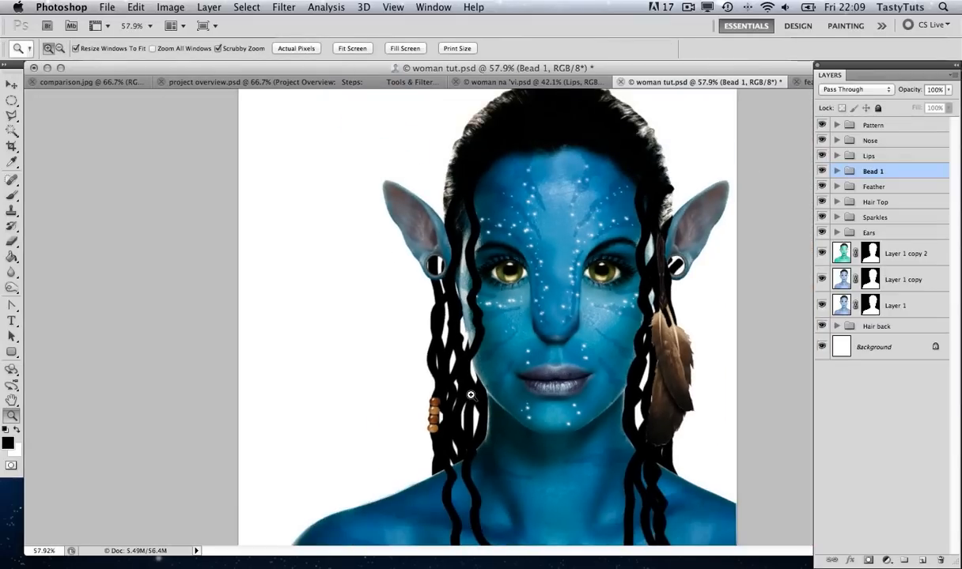
pyautogui.press('v')
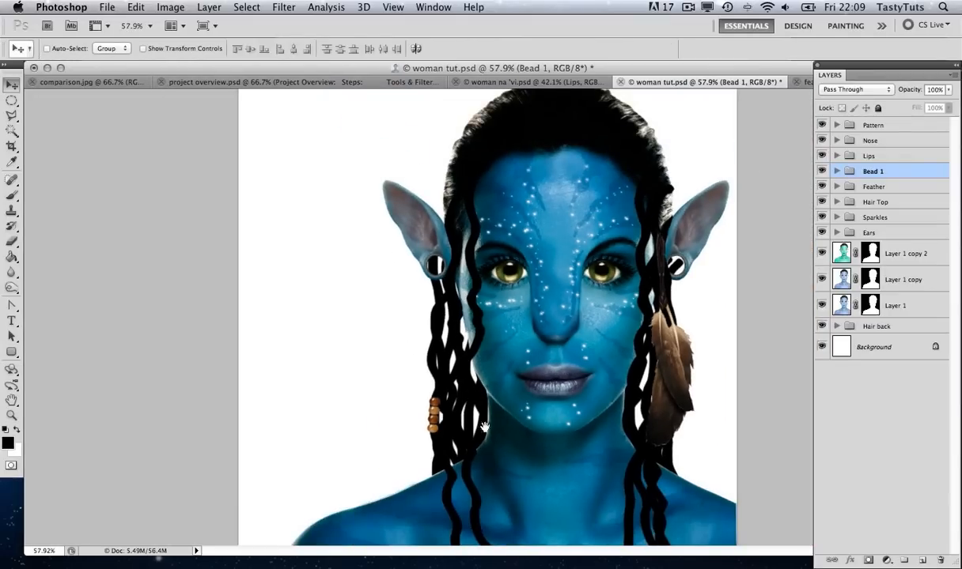
pyautogui.moveTo(484, 427); pyautogui.dragTo(491, 313)
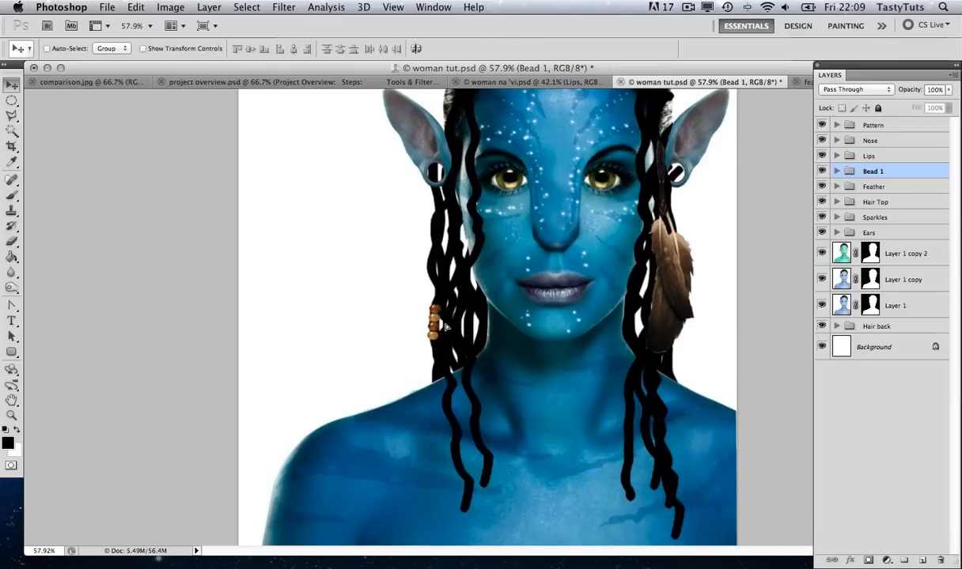
pyautogui.moveTo(445, 326); pyautogui.dragTo(631, 423)
pyautogui.press('Right')
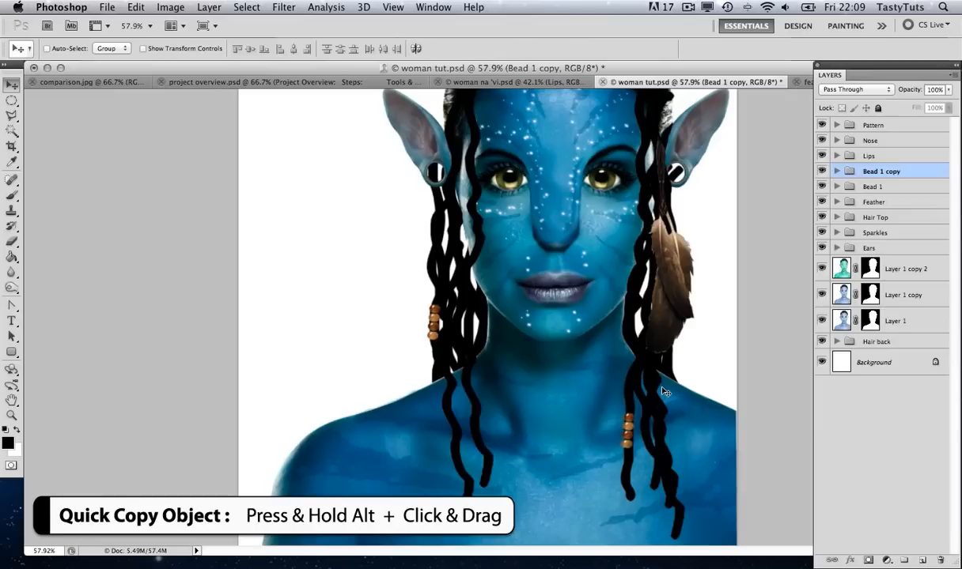
pyautogui.hotkey('ctrl', 't')
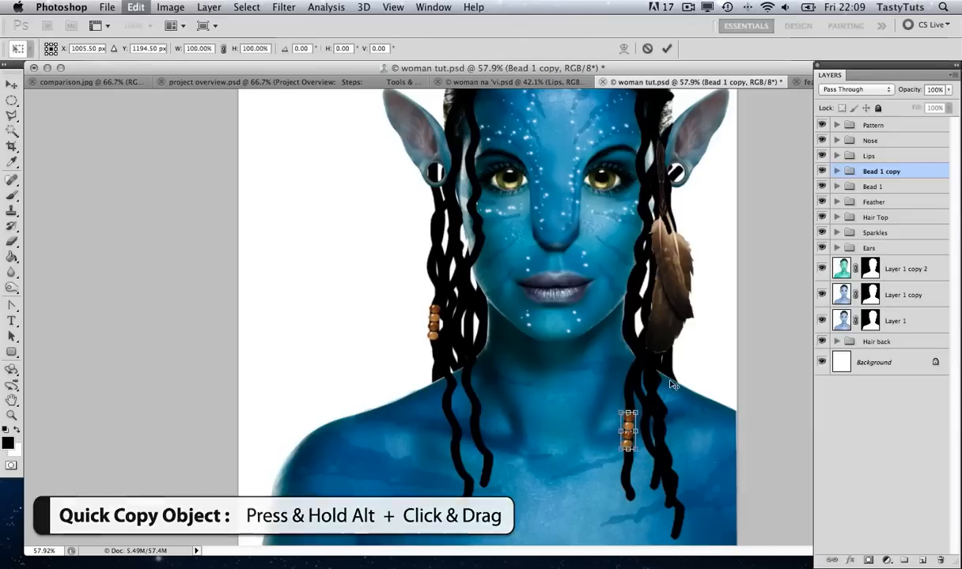
pyautogui.press('Return')
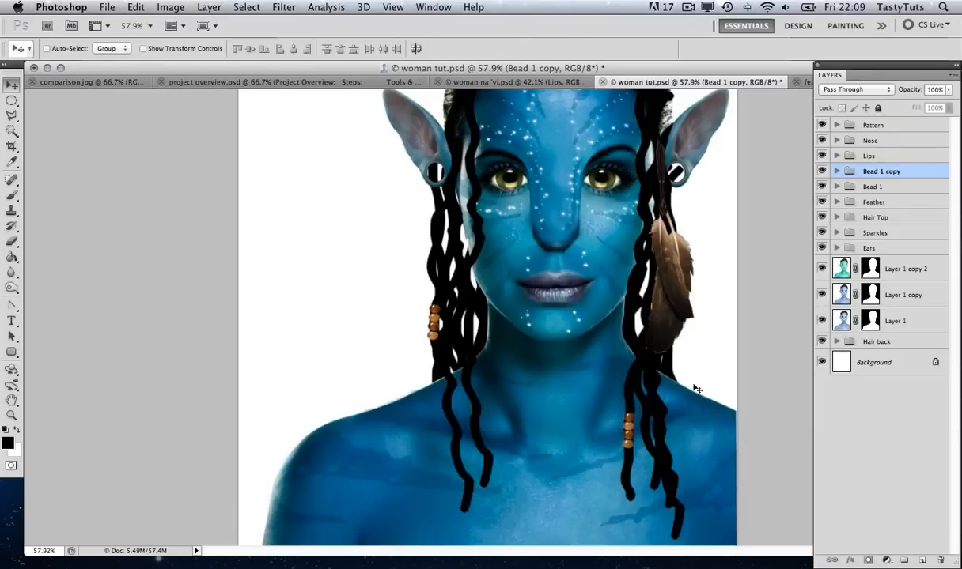
# Step: Place another copy of the beads on the right-hand hair strand beside the feather, at mouth level
pyautogui.moveTo(672, 320); pyautogui.dragTo(658, 359)
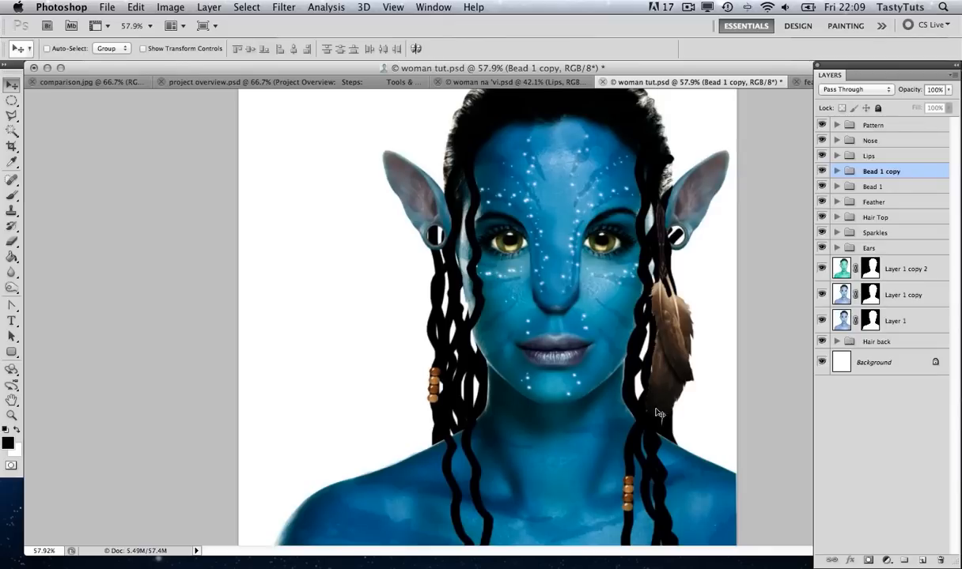
pyautogui.moveTo(656, 413); pyautogui.dragTo(641, 357)
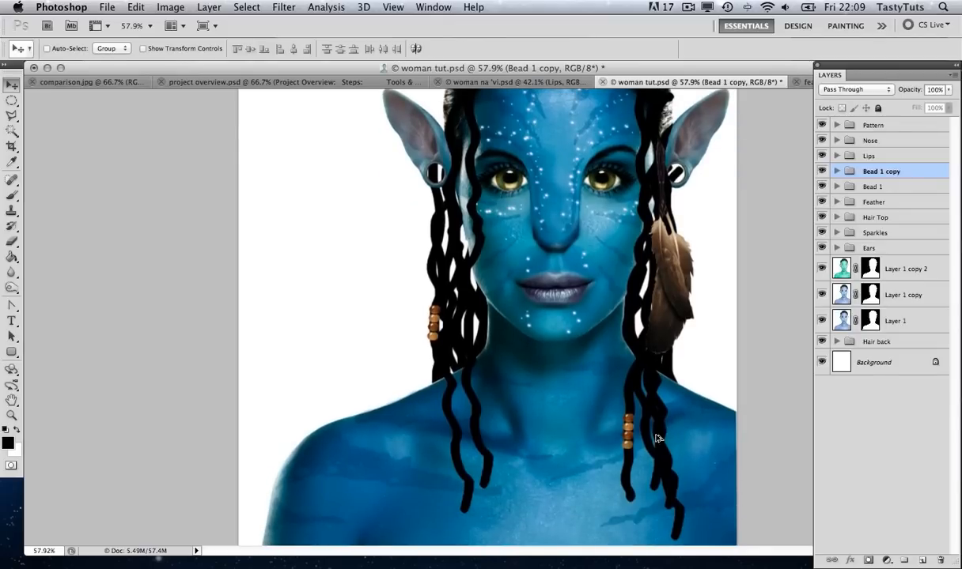
pyautogui.moveTo(657, 448); pyautogui.dragTo(503, 180)
pyautogui.scroll(3, 503, 180)
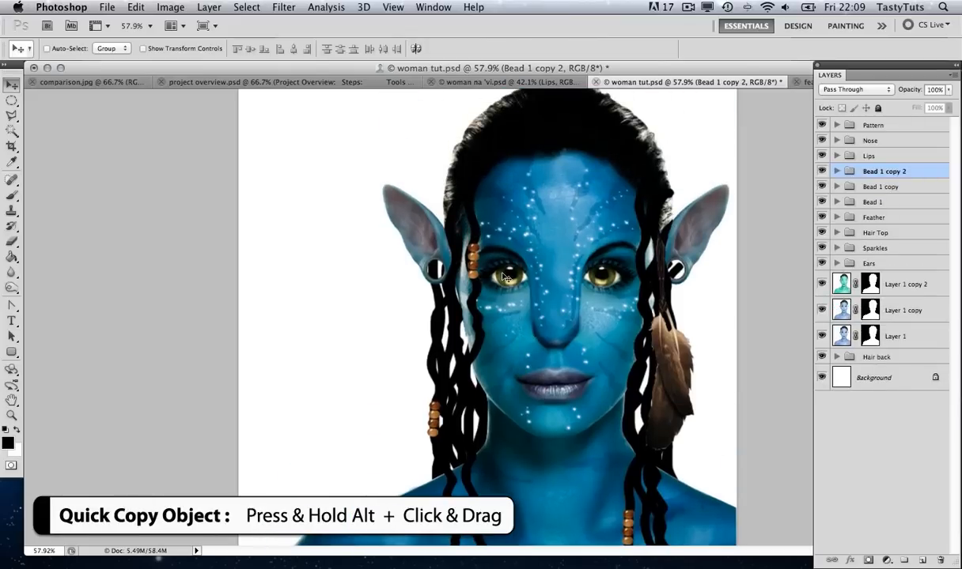
pyautogui.moveTo(498, 265); pyautogui.dragTo(661, 403)
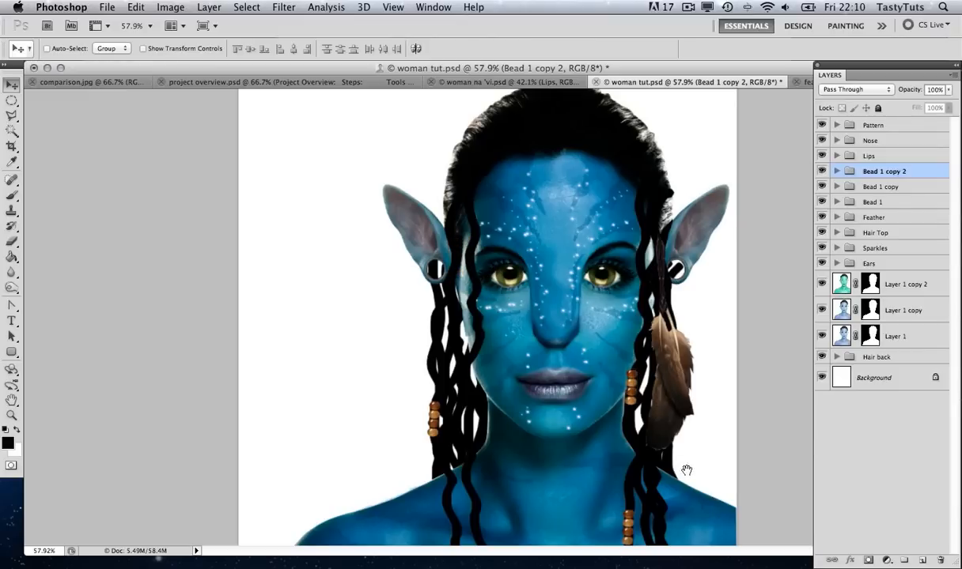
# Step: Place a third copy of the beads on the inner strand over the left shoulder, rotated about -10.7° and nudged to fit the strand
pyautogui.moveTo(687, 471); pyautogui.dragTo(682, 407)
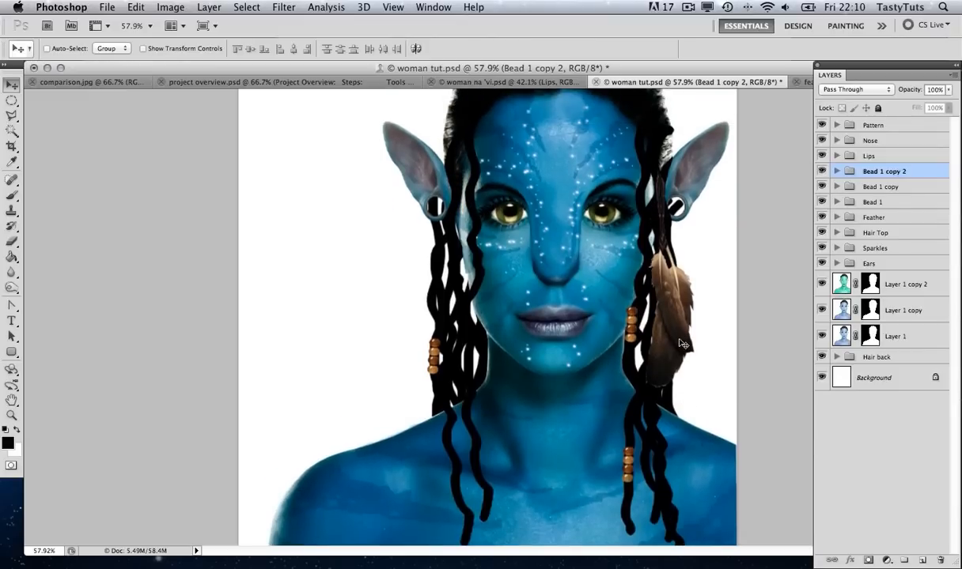
pyautogui.moveTo(683, 344); pyautogui.dragTo(518, 450)
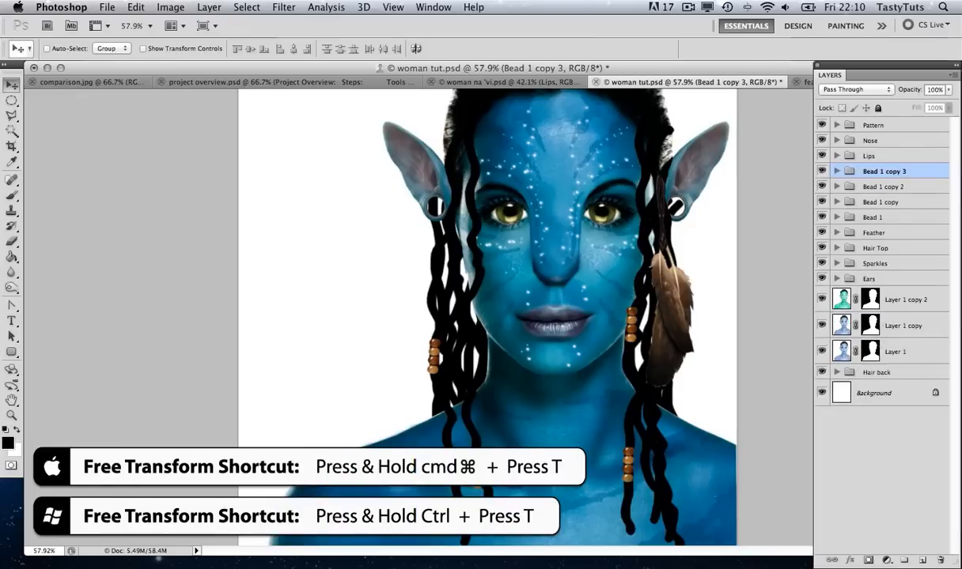
pyautogui.press('super+t')
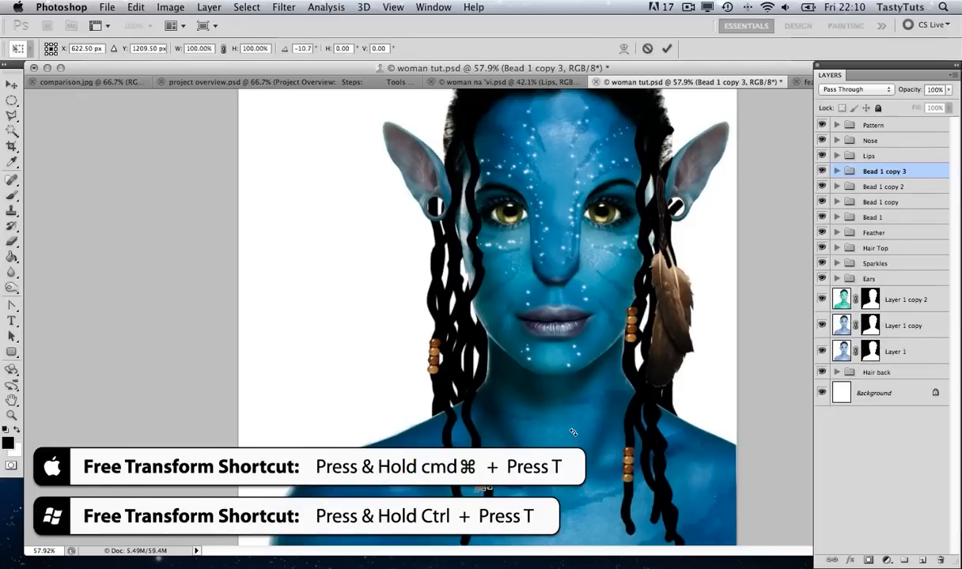
pyautogui.press('Return')
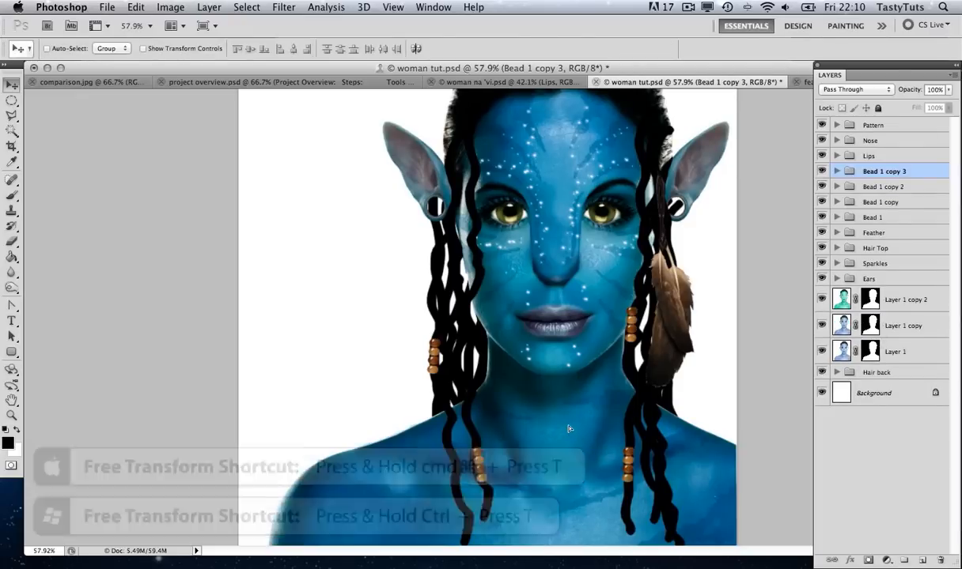
pyautogui.press('Down')
pyautogui.press('Down')
pyautogui.press('Down')
pyautogui.press('Down')
pyautogui.press('Right')
pyautogui.press('Right')
pyautogui.press('Right')
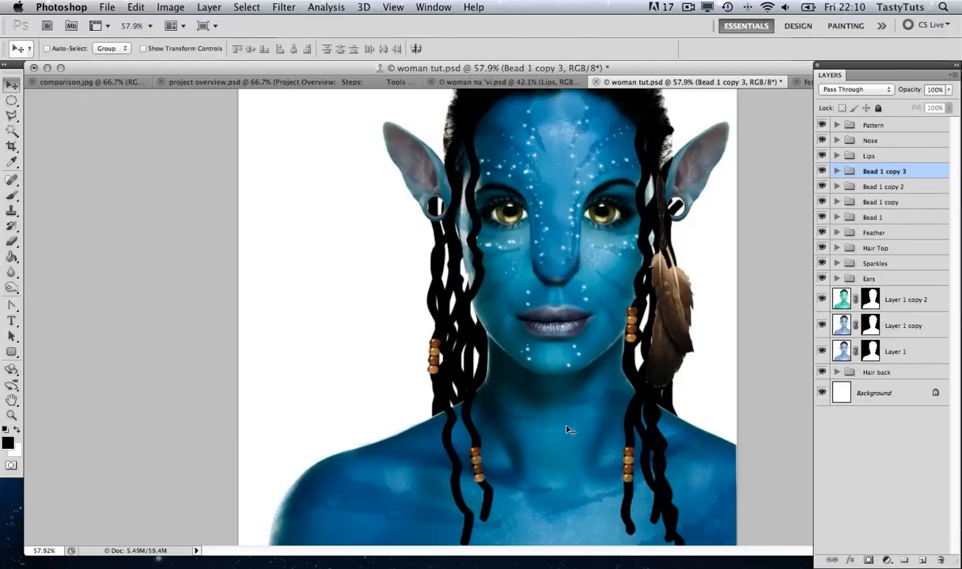
# Step: Group Bead 1 and its three copies together and name the group Beads
pyautogui.click(882, 216)
pyautogui.click(882, 171)
pyautogui.click(888, 218)
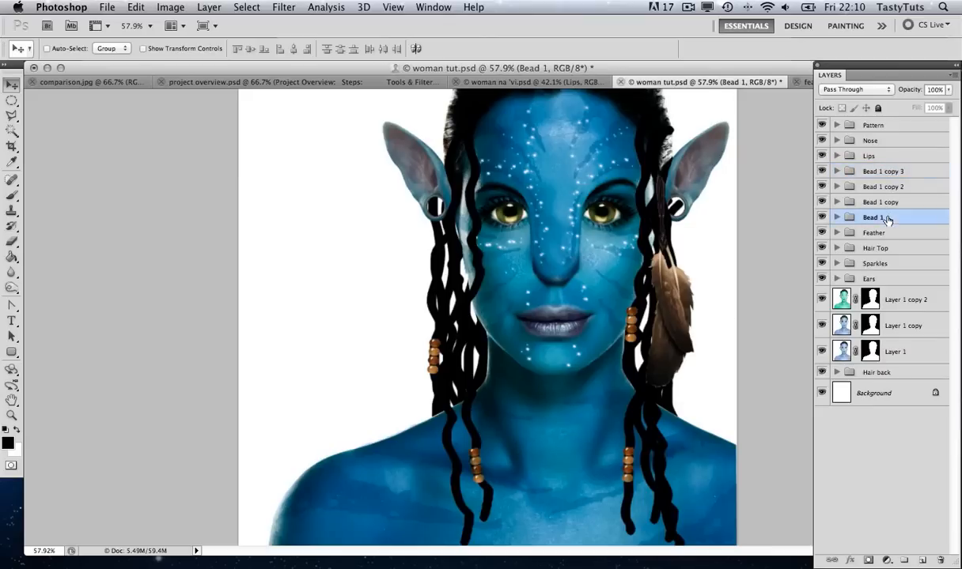
pyautogui.click(884, 173)
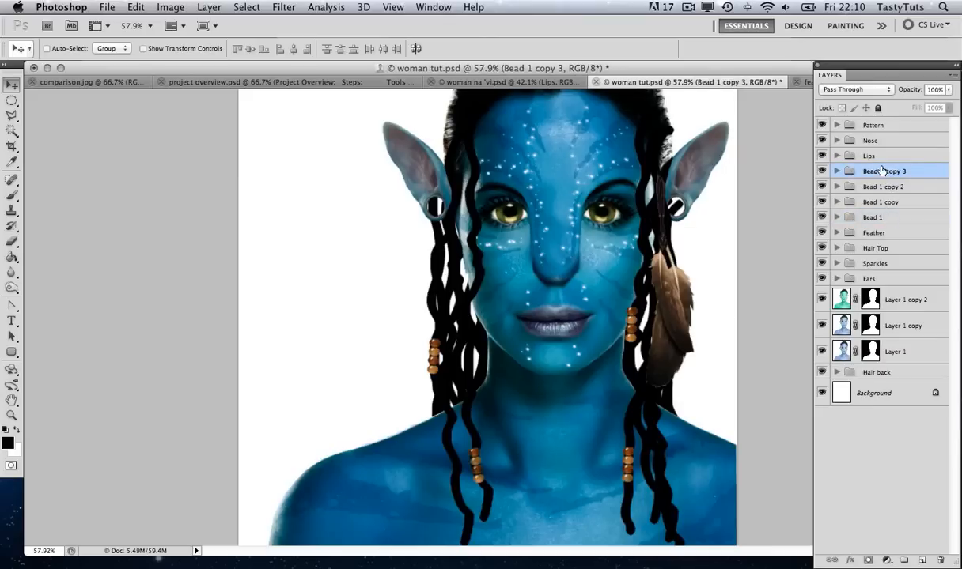
pyautogui.keyDown('shift'); pyautogui.click(888, 218); pyautogui.keyUp('shift')
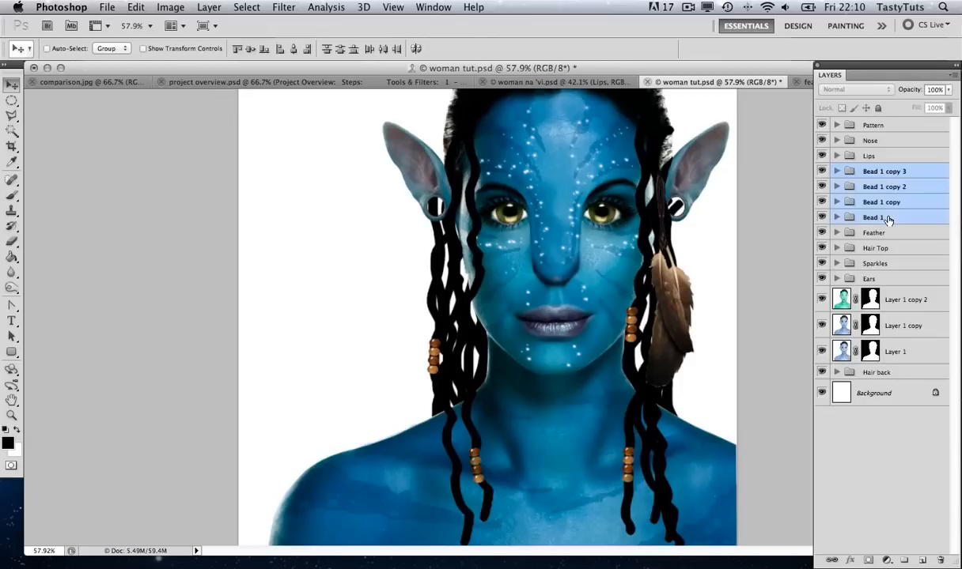
pyautogui.press('super+g')
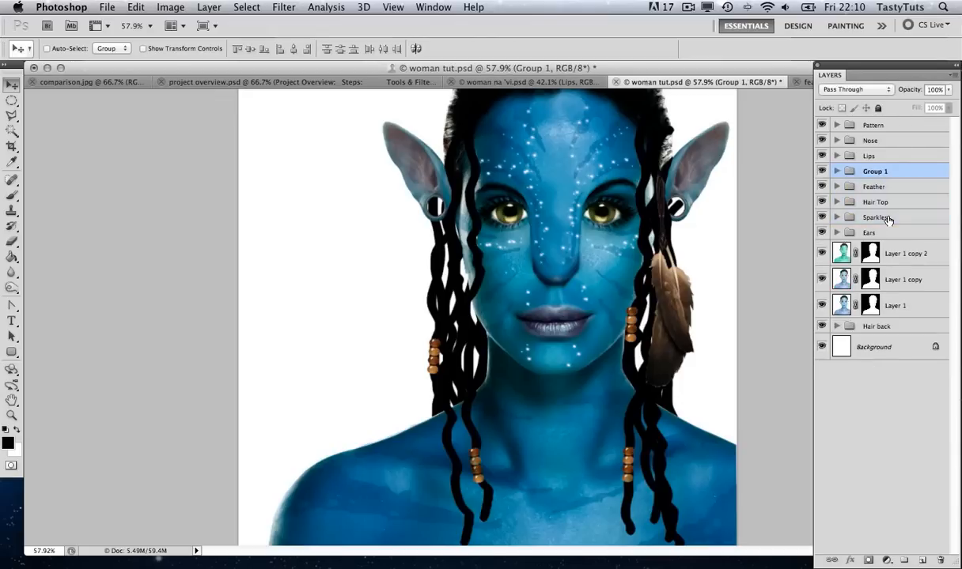
pyautogui.doubleClick(876, 171)
pyautogui.write('Beads')
pyautogui.press('Return')
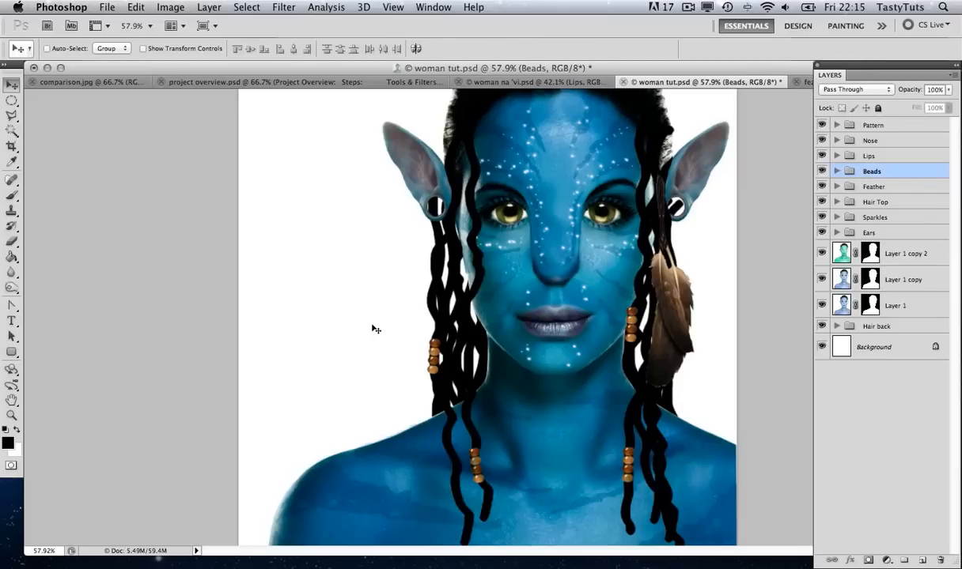
# Step: Open necklace.psd from the decoration folder and bring its necklace layer into woman tut.psd, placed over the lower face and neck
pyautogui.press('super+o')
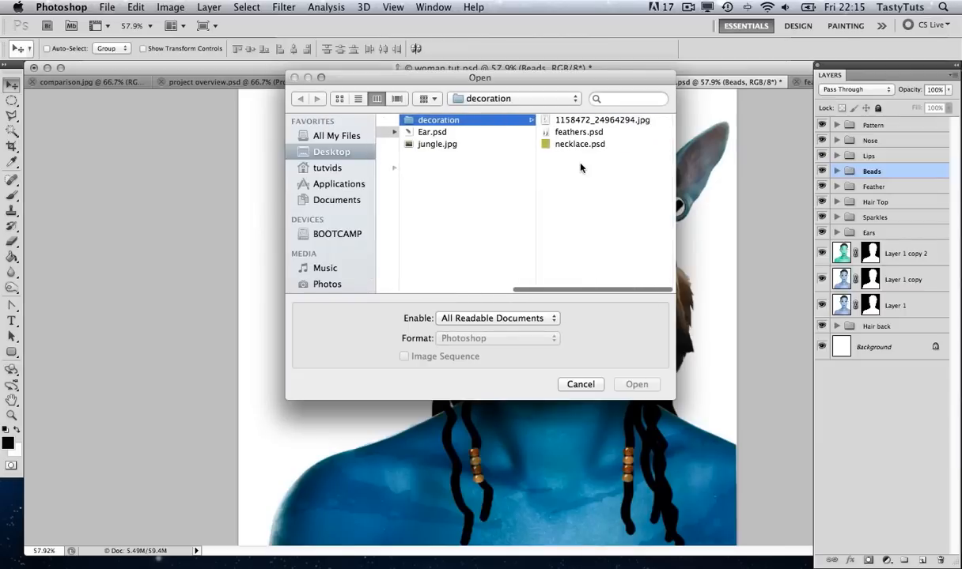
pyautogui.doubleClick(576, 146)
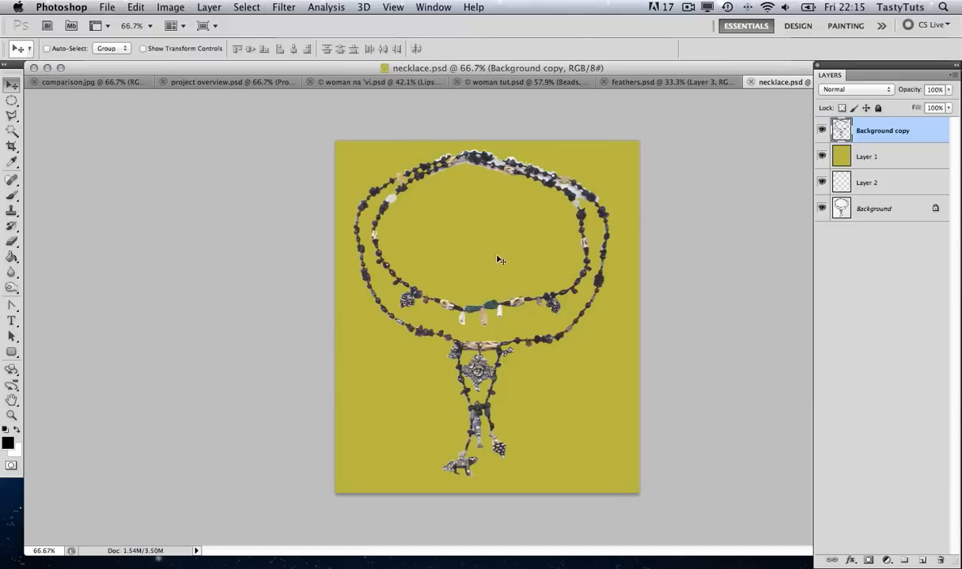
pyautogui.moveTo(483, 279); pyautogui.dragTo(514, 212)
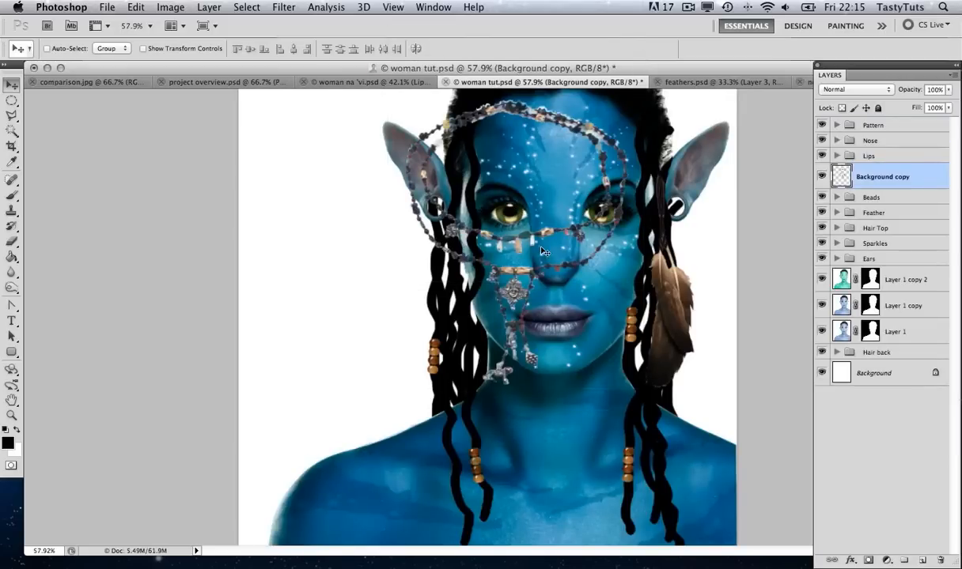
pyautogui.moveTo(544, 251); pyautogui.dragTo(543, 383)
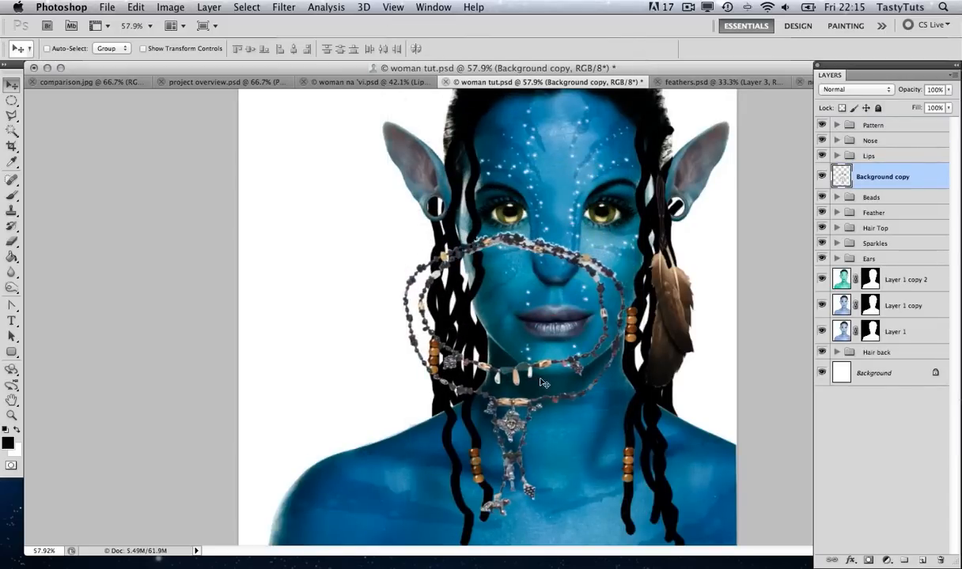
# Step: Enlarge the necklace to about 122% proportionally and position it around the woman's neck and upper chest
pyautogui.hotkey('ctrl', 't')
pyautogui.moveTo(627, 224); pyautogui.dragTo(735, 157)
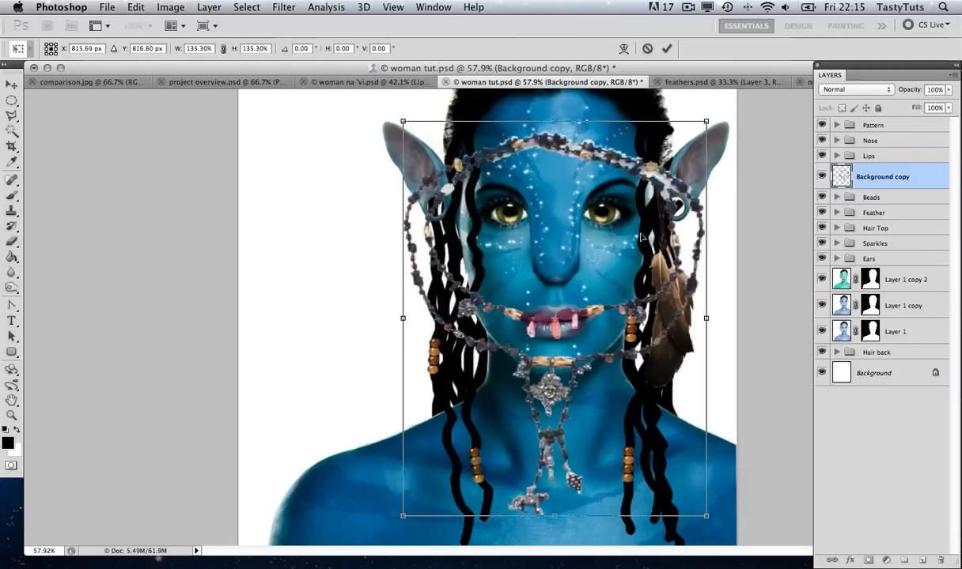
pyautogui.moveTo(633, 234); pyautogui.dragTo(645, 368)
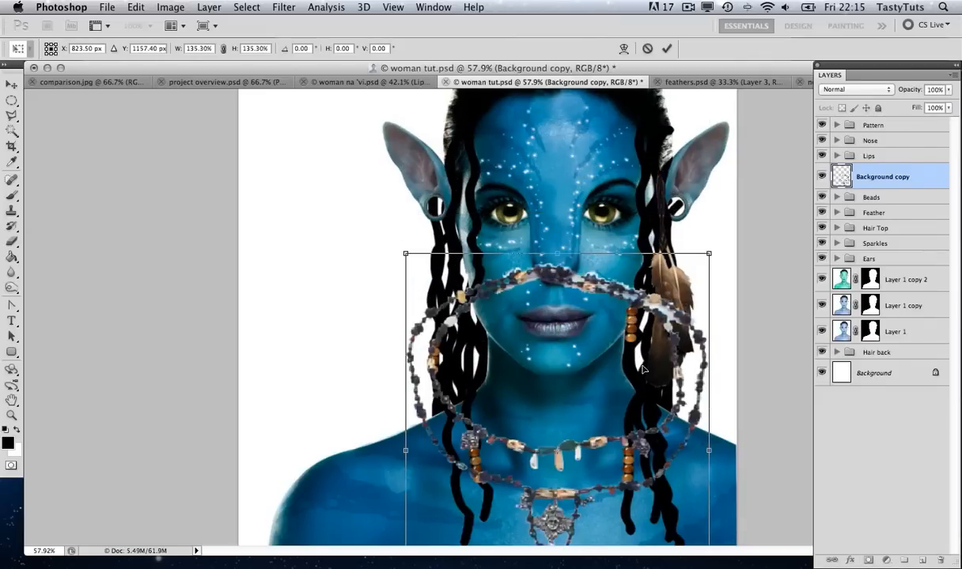
pyautogui.moveTo(708, 250); pyautogui.dragTo(696, 269)
pyautogui.moveTo(642, 371); pyautogui.dragTo(619, 395)
pyautogui.scroll(-2, 655, 357)
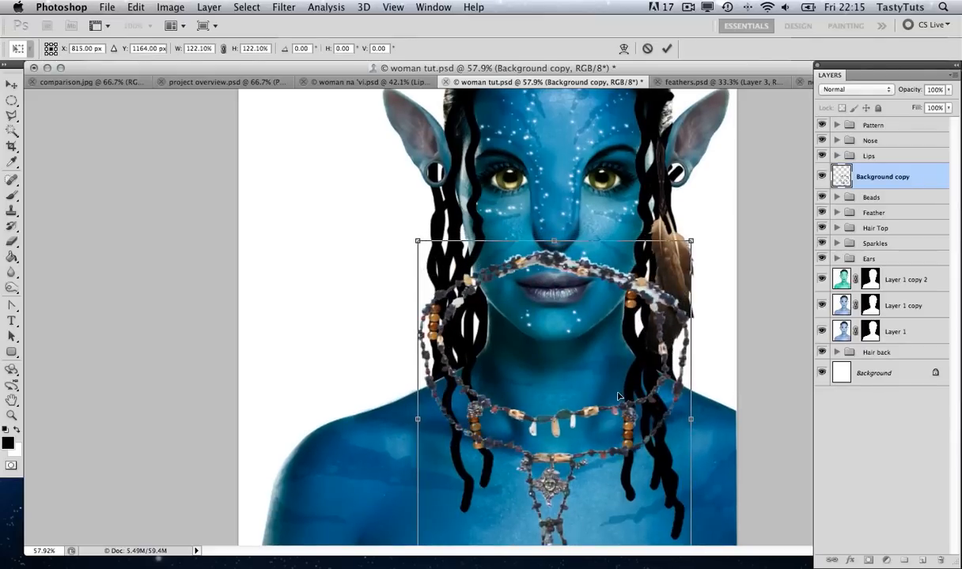
pyautogui.press('Return')
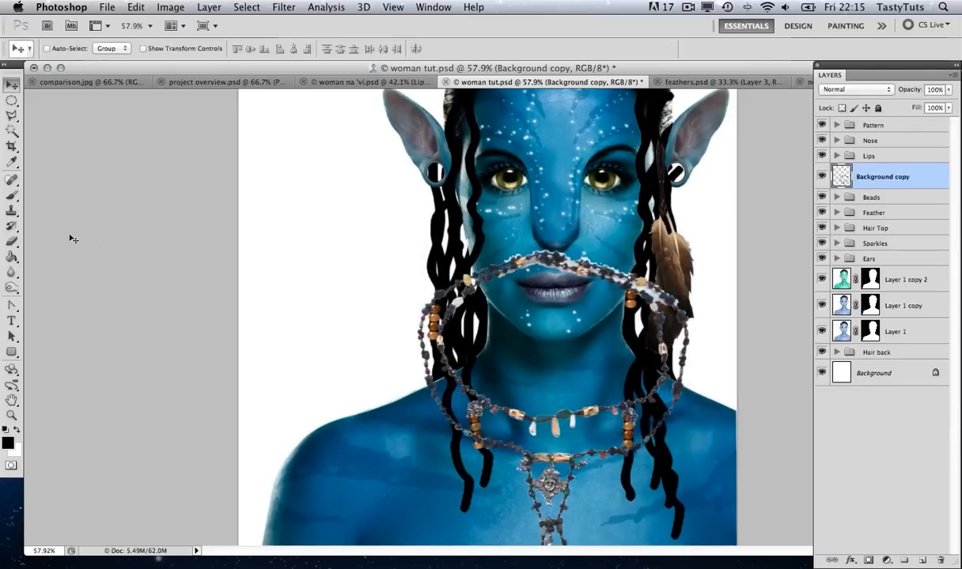
# Step: Erase the necklace's upper loops over the face and hair with a hard 156 px eraser at 100% opacity
pyautogui.click(19, 241)
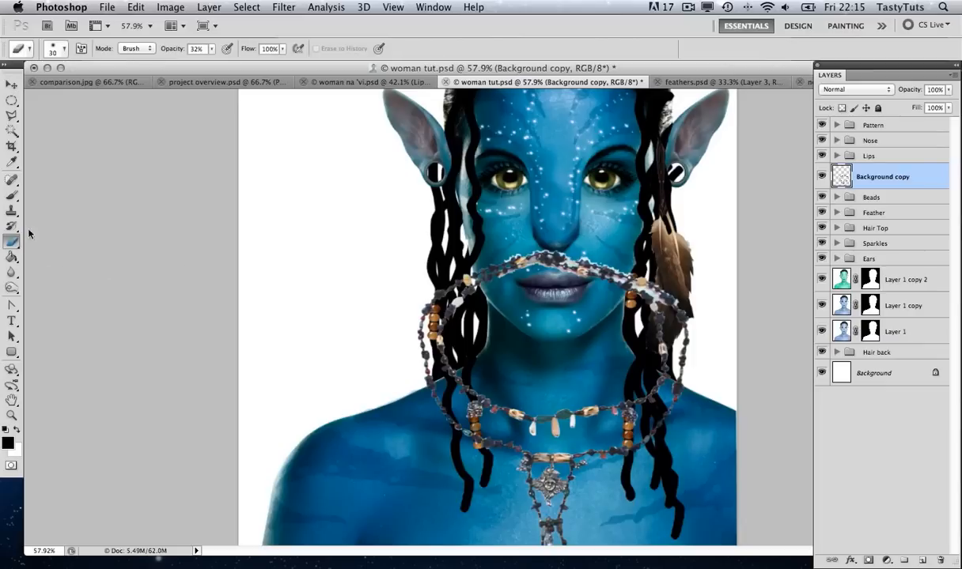
pyautogui.click(64, 50)
pyautogui.click(46, 138)
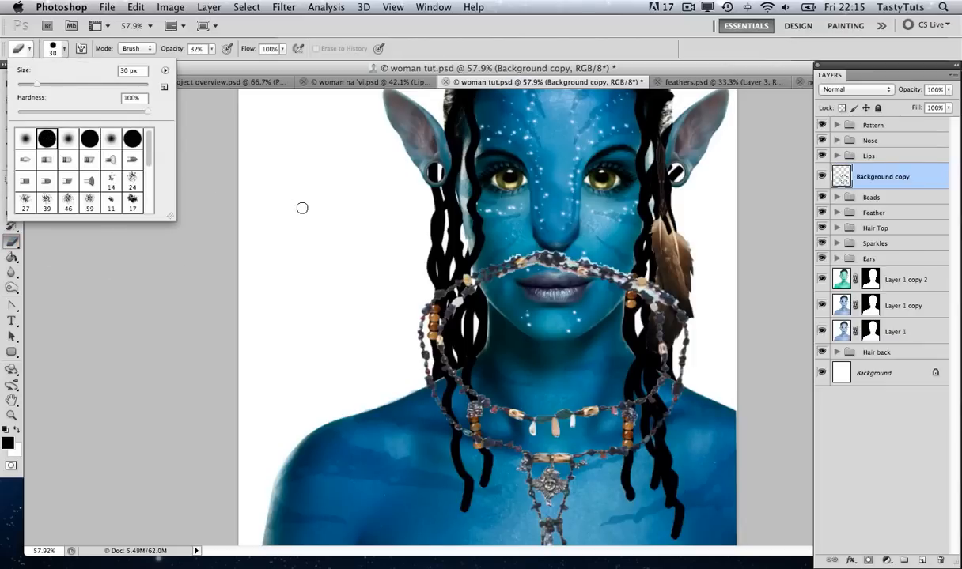
pyautogui.moveTo(105, 87); pyautogui.dragTo(144, 96)
pyautogui.click(336, 145)
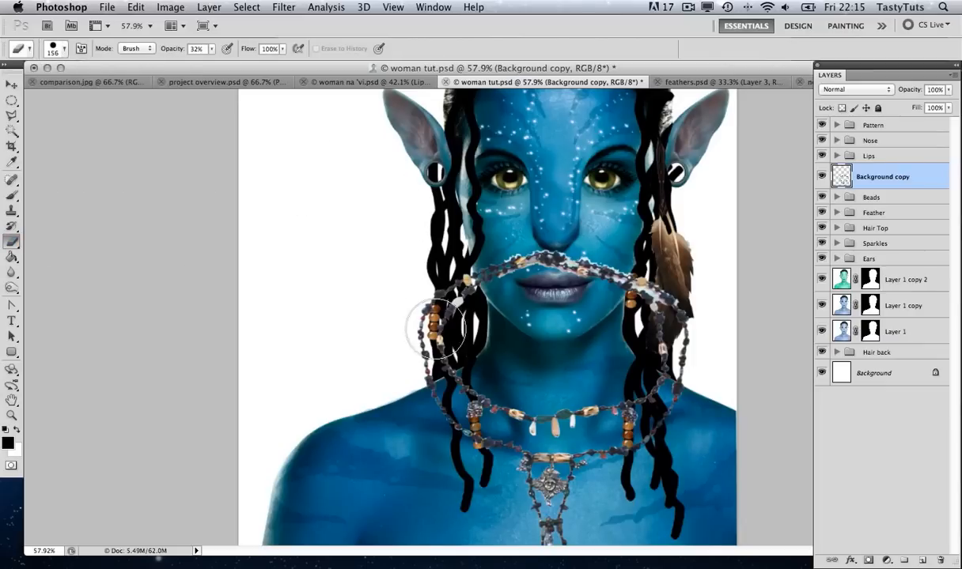
pyautogui.click(211, 50)
pyautogui.moveTo(212, 66); pyautogui.dragTo(256, 55)
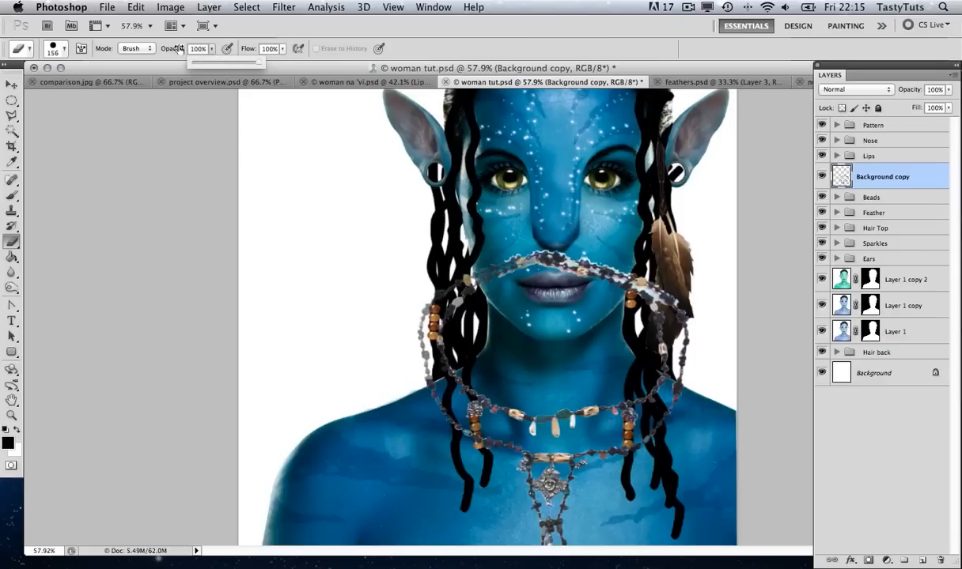
pyautogui.moveTo(417, 339)
pyautogui.mouseDown()
pyautogui.moveTo(451, 287)
pyautogui.moveTo(511, 261)
pyautogui.moveTo(636, 279)
pyautogui.moveTo(677, 298)
pyautogui.moveTo(687, 326)
pyautogui.moveTo(679, 335)
pyautogui.moveTo(696, 353)
pyautogui.mouseUp()
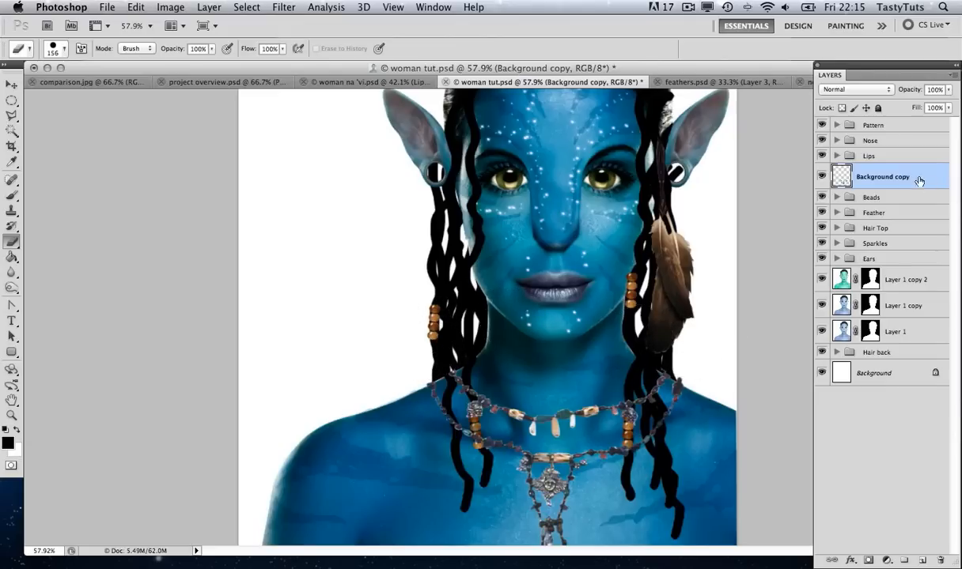
# Step: Place the necklace layer beneath the Hair Top group and darken the necklace with a 150 px Burn tool, midtones at 50% exposure
pyautogui.moveTo(867, 178); pyautogui.dragTo(876, 236)
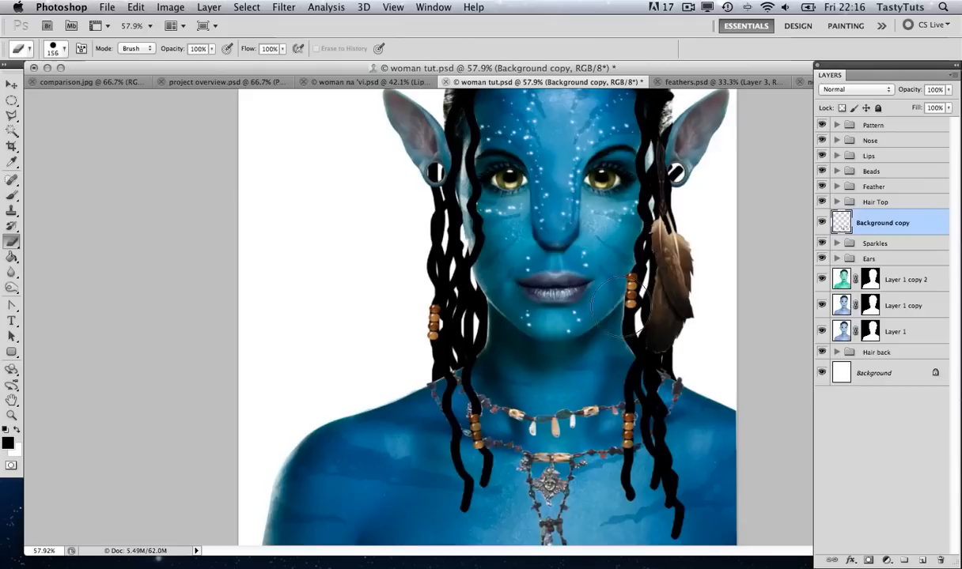
pyautogui.click(8, 289)
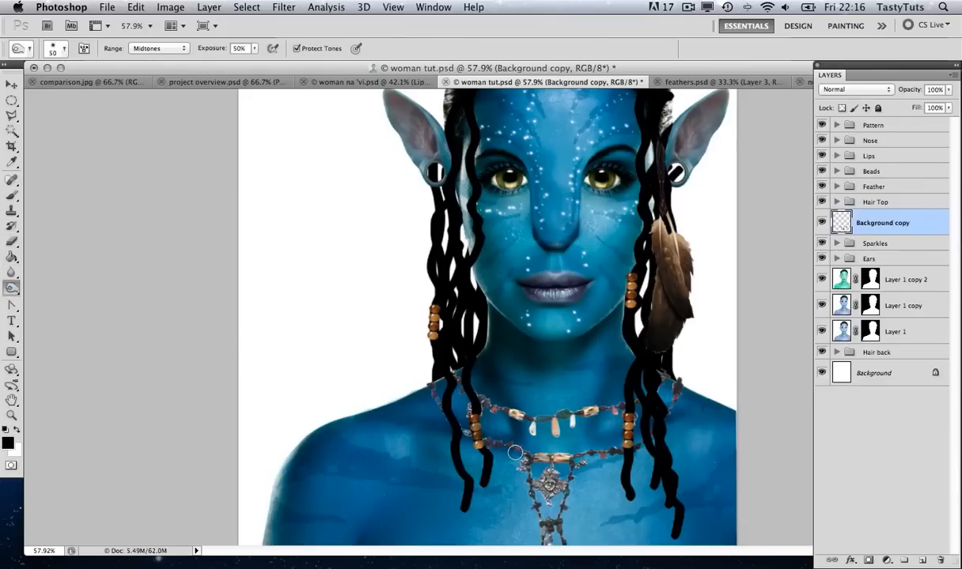
pyautogui.press(']')
pyautogui.press(']')
pyautogui.press(']')
pyautogui.press(']')
pyautogui.press(']')
pyautogui.press(']')
pyautogui.press(']')
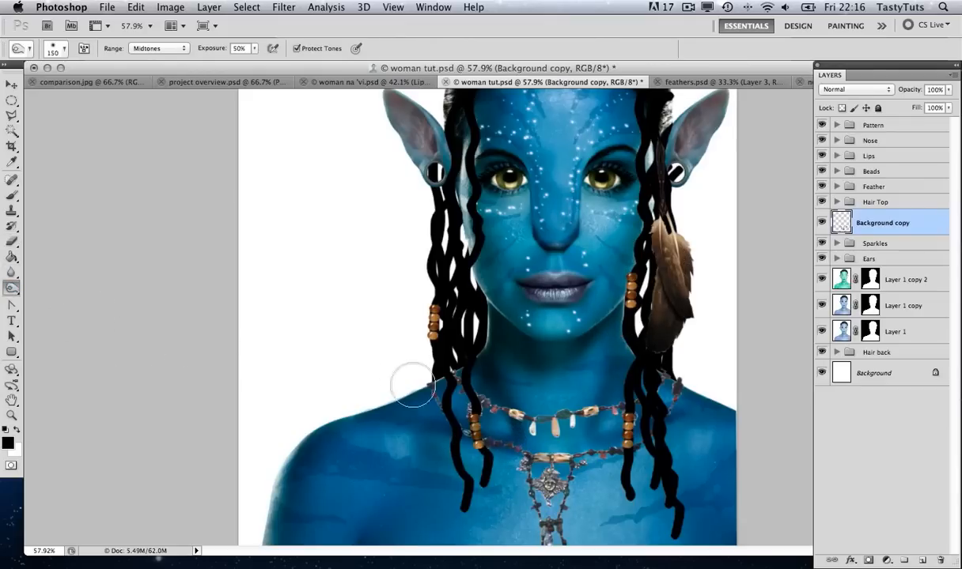
pyautogui.moveTo(411, 385)
pyautogui.mouseDown()
pyautogui.moveTo(433, 403)
pyautogui.moveTo(491, 393)
pyautogui.moveTo(478, 396)
pyautogui.moveTo(510, 430)
pyautogui.moveTo(506, 441)
pyautogui.moveTo(493, 438)
pyautogui.moveTo(550, 484)
pyautogui.moveTo(586, 458)
pyautogui.moveTo(574, 387)
pyautogui.moveTo(494, 398)
pyautogui.moveTo(632, 381)
pyautogui.moveTo(606, 410)
pyautogui.moveTo(656, 380)
pyautogui.moveTo(690, 386)
pyautogui.moveTo(587, 438)
pyautogui.moveTo(518, 439)
pyautogui.moveTo(695, 390)
pyautogui.moveTo(668, 370)
pyautogui.mouseUp()
# Step: Duplicate the necklace layer and set the copy to Multiply blending at 37% opacity
pyautogui.rightClick(929, 226)
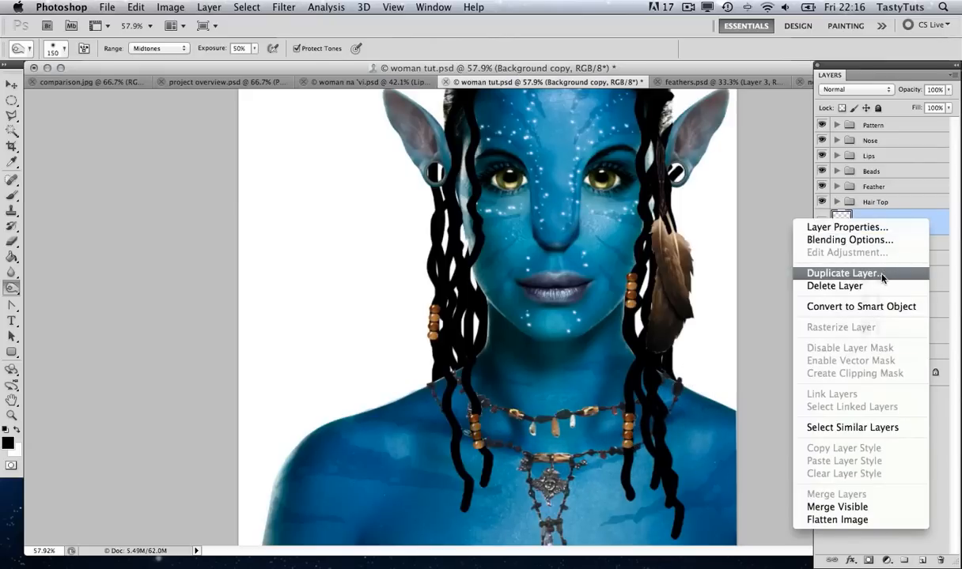
pyautogui.click(840, 273)
pyautogui.click(611, 235)
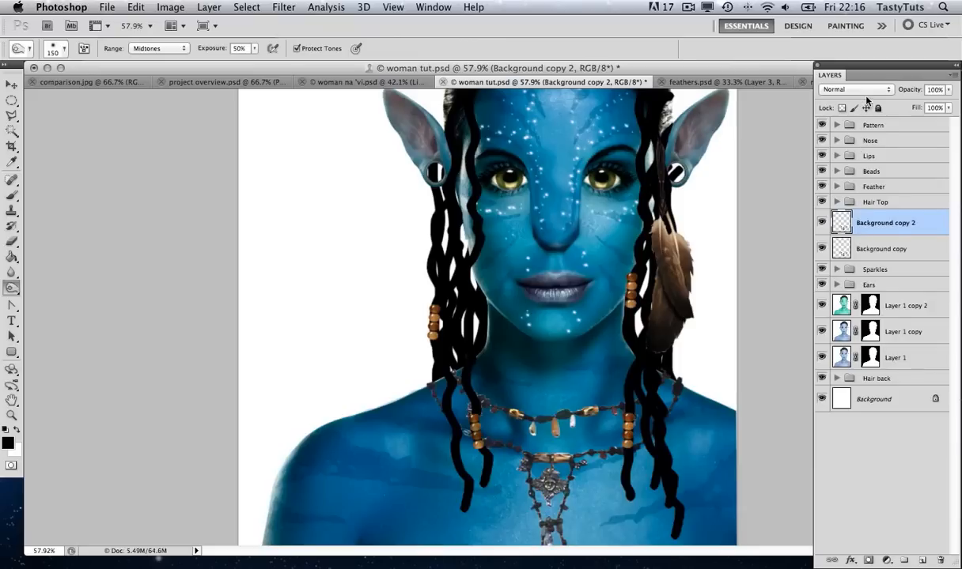
pyautogui.click(822, 88)
pyautogui.click(862, 124)
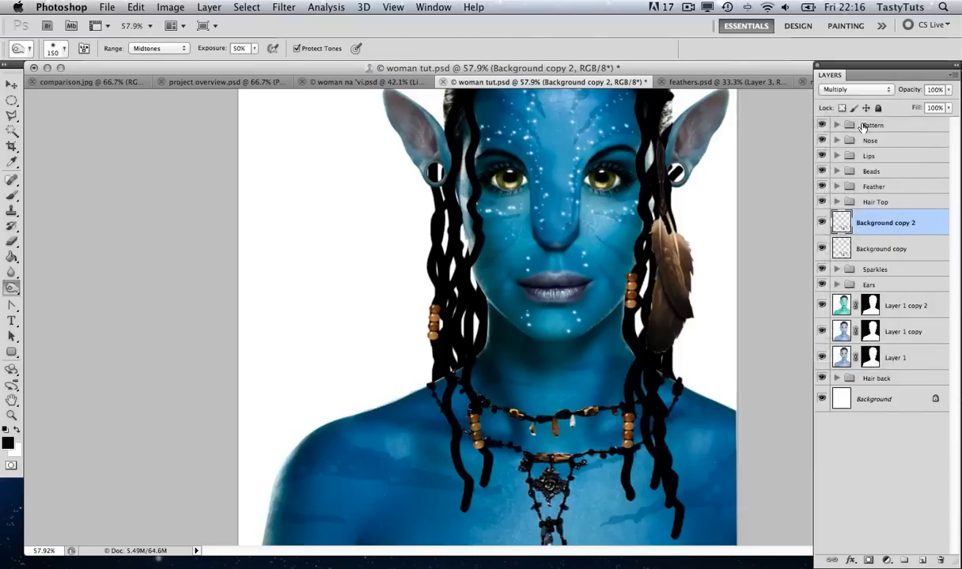
pyautogui.click(948, 90)
pyautogui.moveTo(947, 105); pyautogui.dragTo(913, 107)
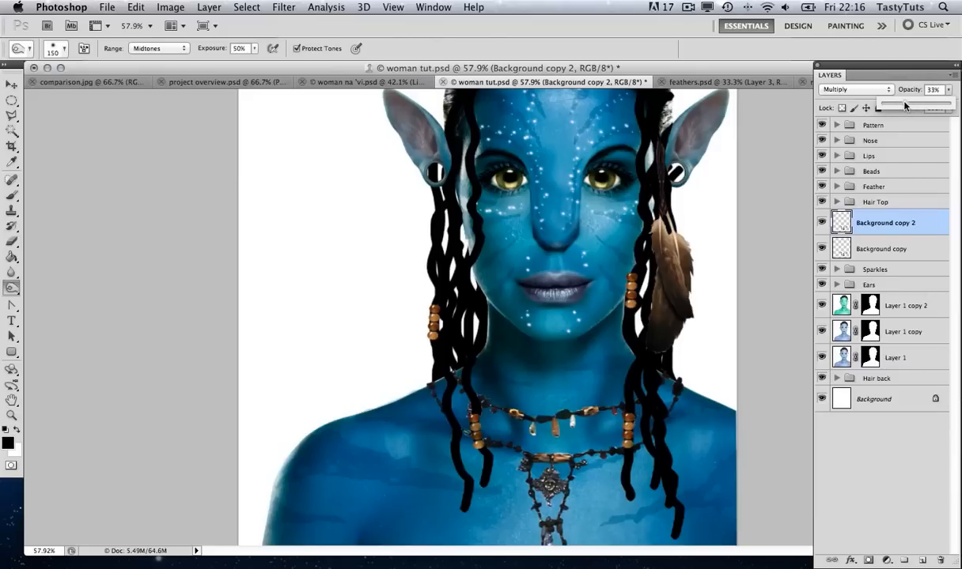
# Step: Give the original necklace layer a drop shadow with 53% opacity, 112° angle, 6 px distance and 5 px size
pyautogui.click(926, 241)
pyautogui.click(921, 250)
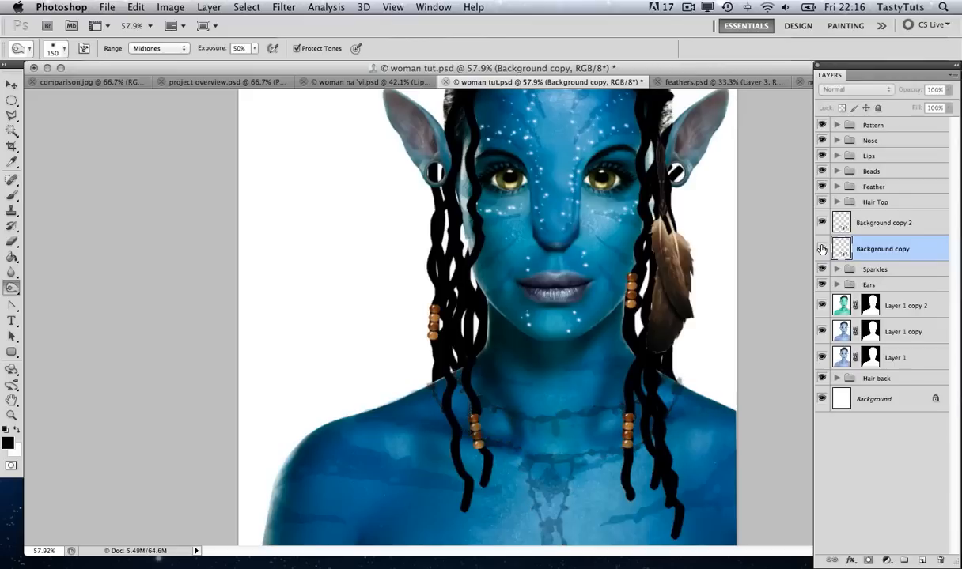
pyautogui.doubleClick(921, 249)
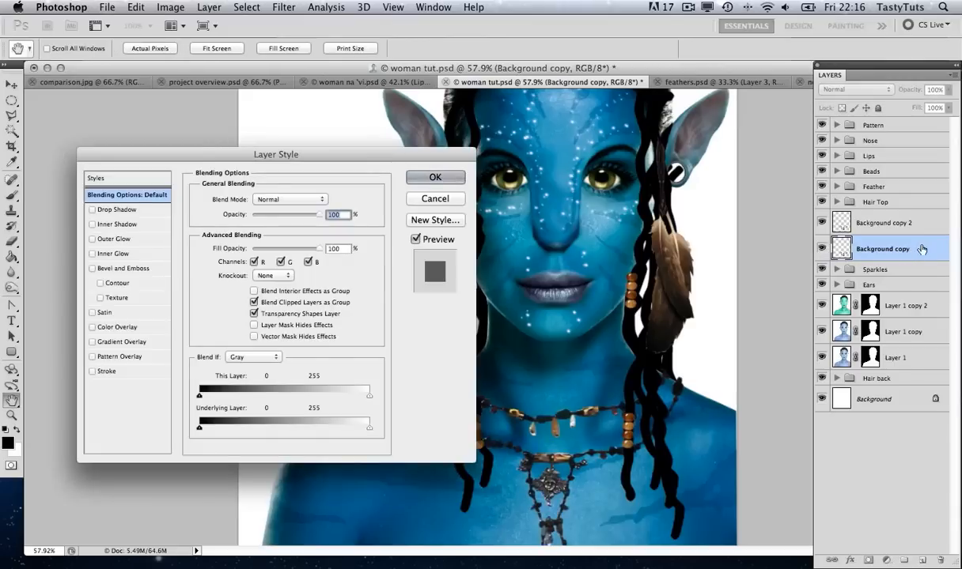
pyautogui.click(111, 210)
pyautogui.moveTo(185, 157); pyautogui.dragTo(152, 143)
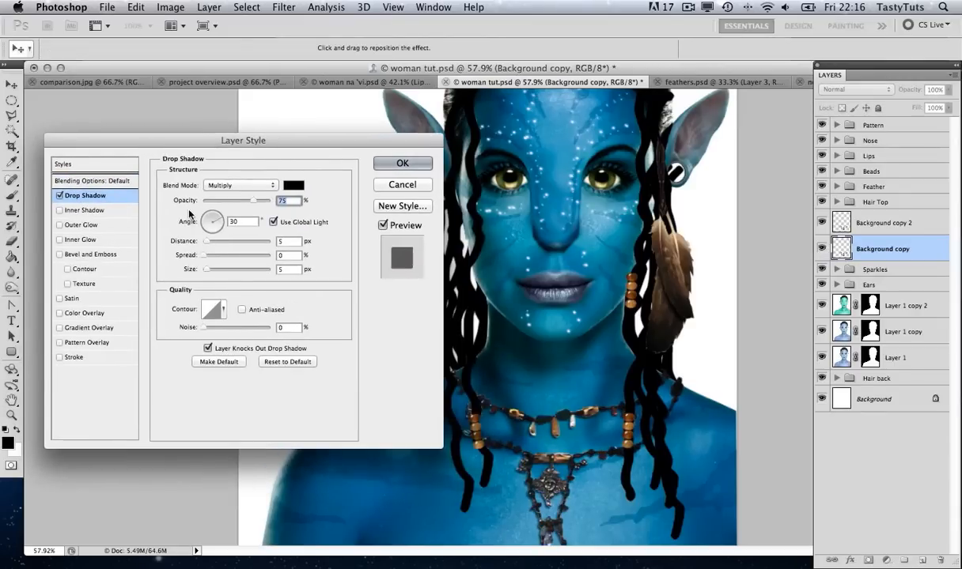
pyautogui.moveTo(207, 222)
pyautogui.mouseDown()
pyautogui.moveTo(219, 221)
pyautogui.moveTo(199, 213)
pyautogui.moveTo(210, 221)
pyautogui.moveTo(207, 210)
pyautogui.mouseUp()
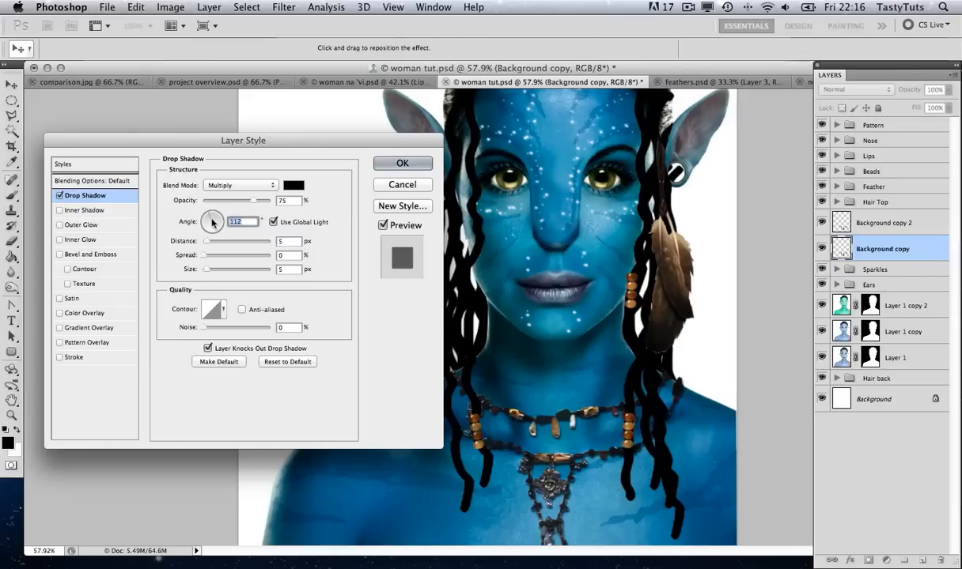
pyautogui.moveTo(251, 204); pyautogui.dragTo(248, 202)
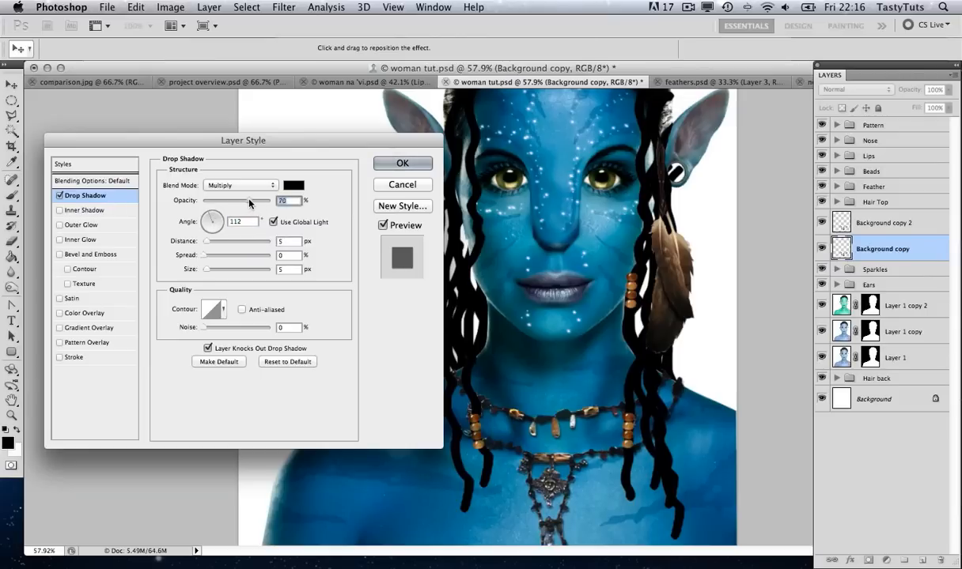
pyautogui.moveTo(207, 272); pyautogui.dragTo(207, 245)
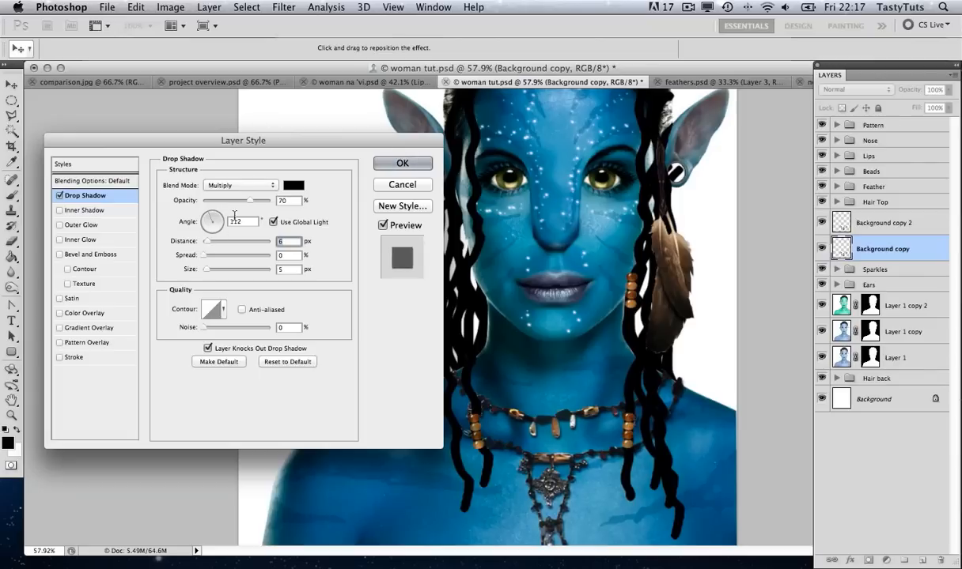
pyautogui.moveTo(249, 202); pyautogui.dragTo(238, 204)
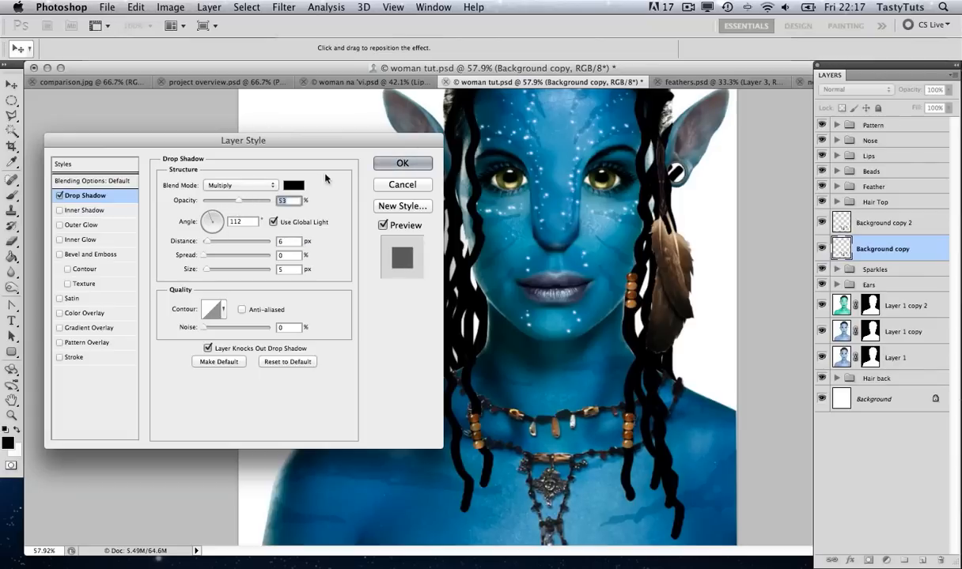
pyautogui.click(399, 164)
pyautogui.press('o')
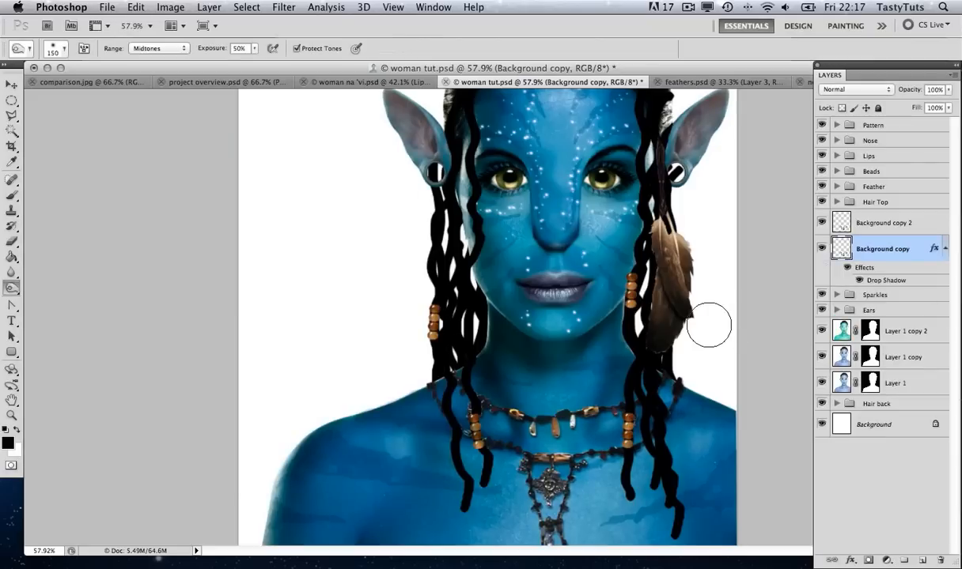
# Step: Group the two necklace layers together and name the group Necklace
pyautogui.press('z')
pyautogui.keyDown('alt'); pyautogui.click(562, 244); pyautogui.keyUp('alt')
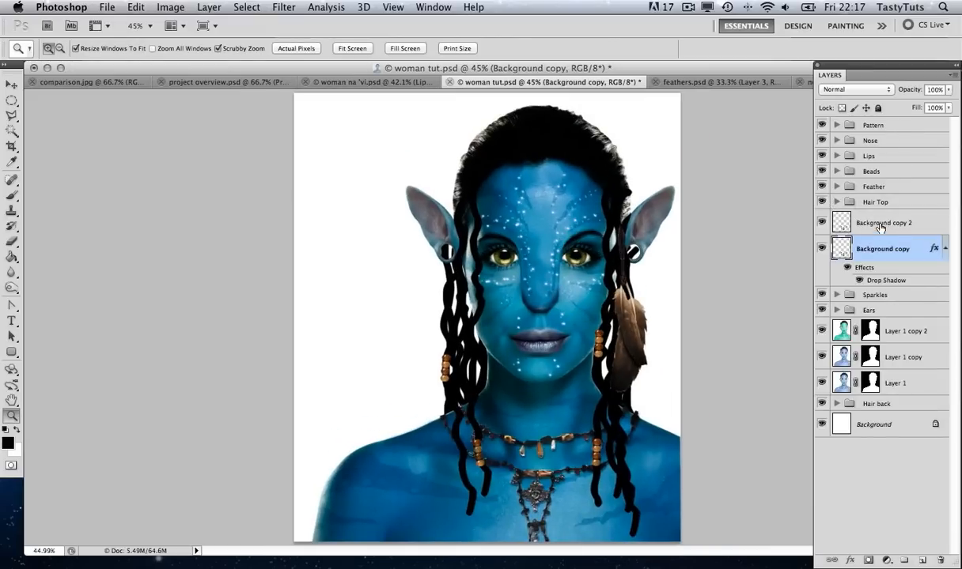
pyautogui.click(837, 222)
pyautogui.keyDown('shift'); pyautogui.click(873, 250); pyautogui.keyUp('shift')
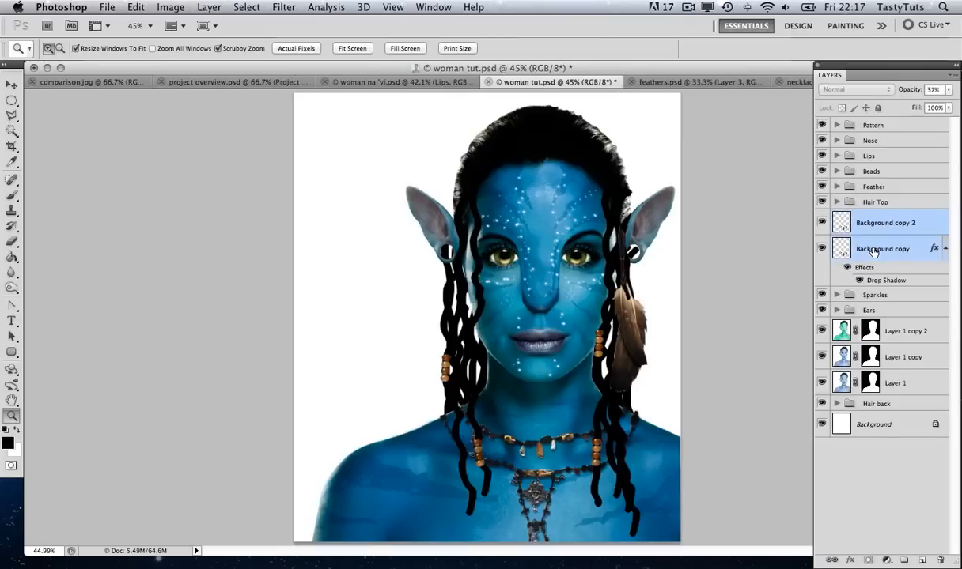
pyautogui.press('super+g')
pyautogui.doubleClick(876, 217)
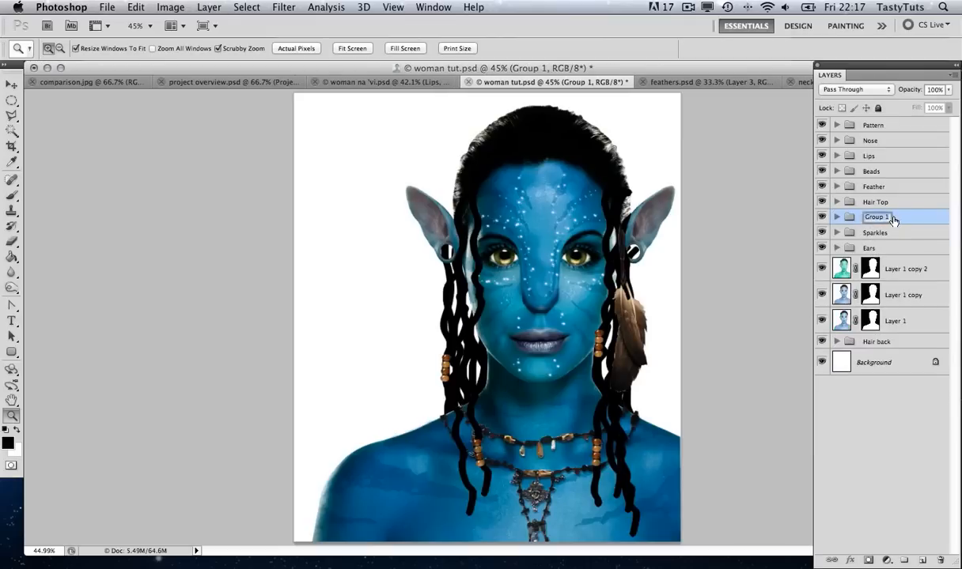
pyautogui.write('Necklace')
pyautogui.click(910, 205)
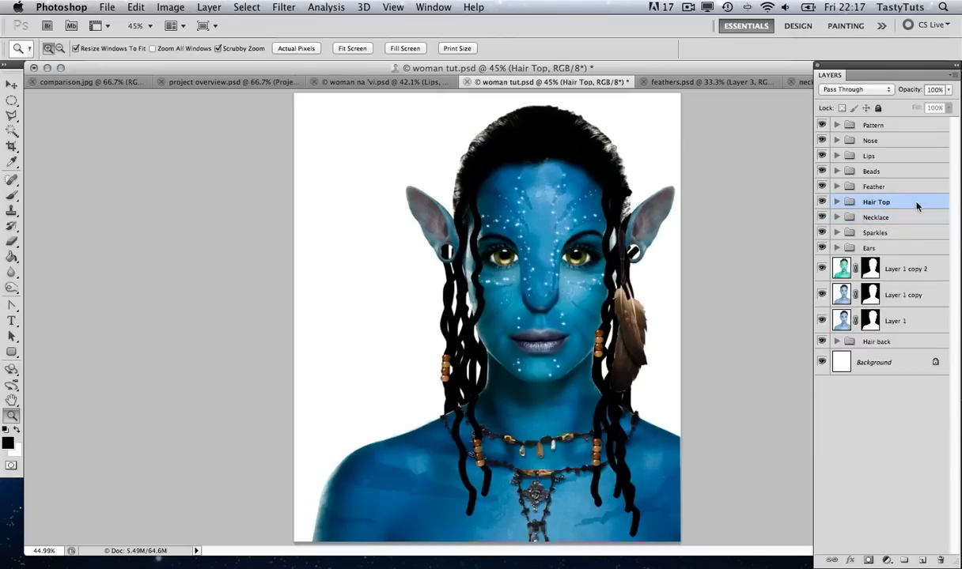
# Step: Move the Pattern group beneath the Ears group, directly above Layer 1 copy 2
pyautogui.click(857, 127)
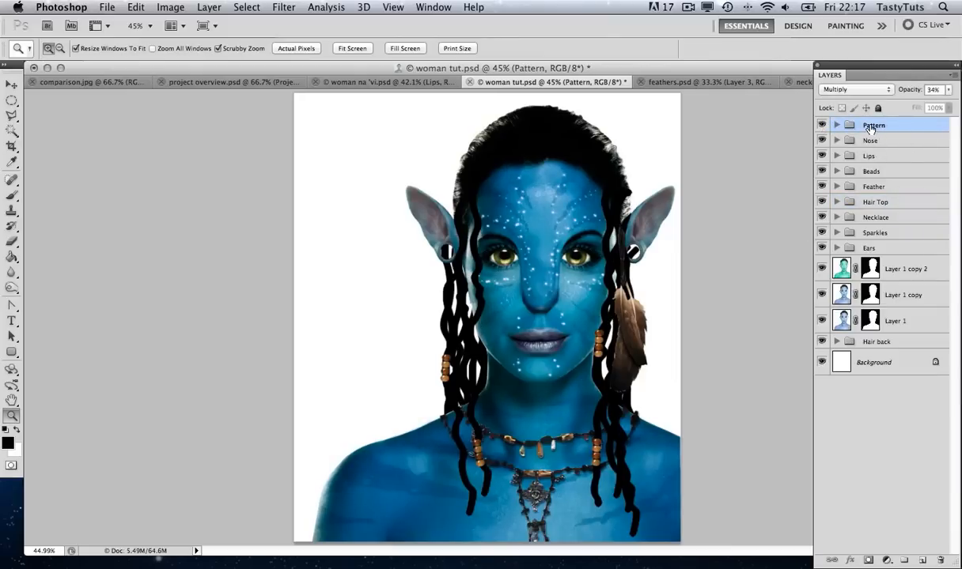
pyautogui.moveTo(870, 129); pyautogui.dragTo(873, 253)
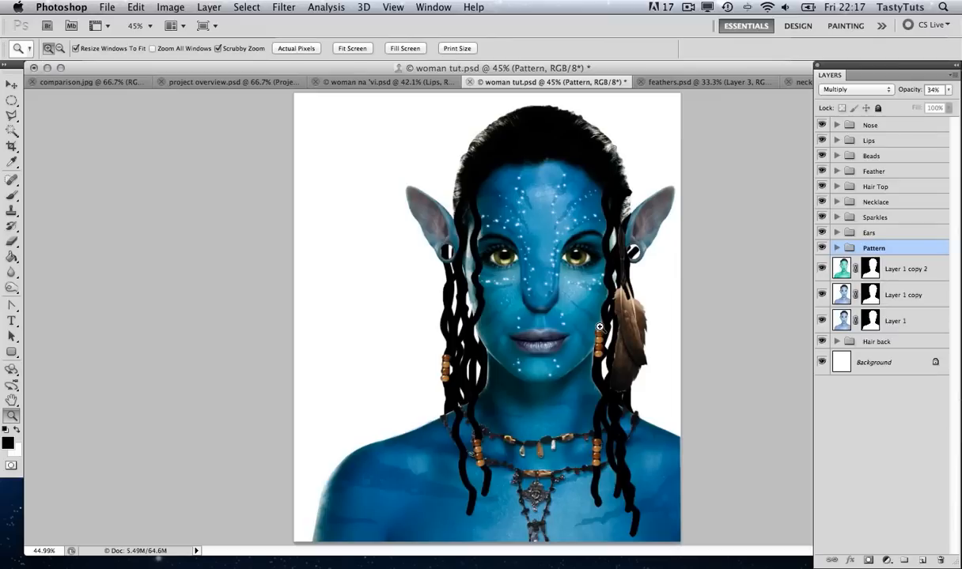
# Step: Open jungle.jpg, cut its entire image to the clipboard and return to woman tut.psd
pyautogui.press('super+o')
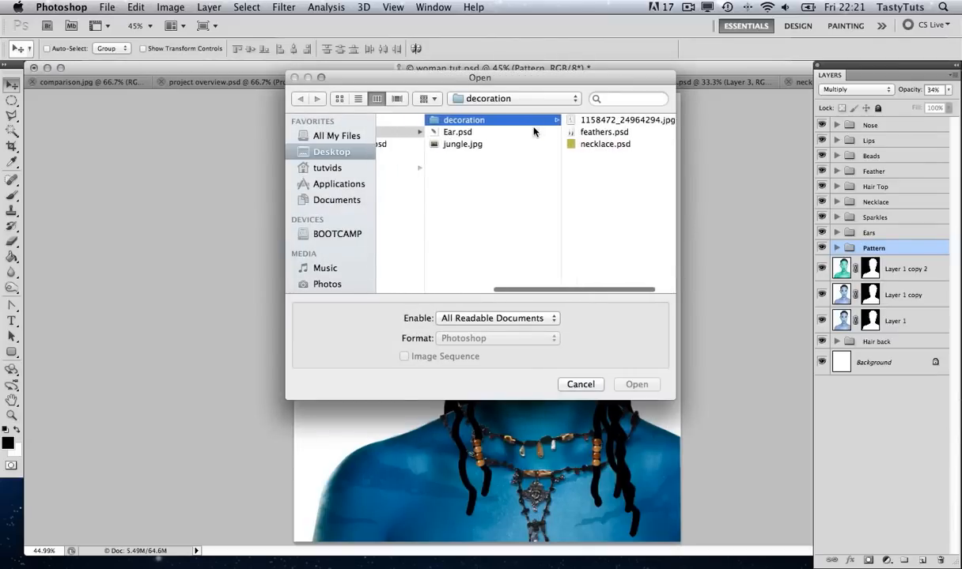
pyautogui.doubleClick(492, 144)
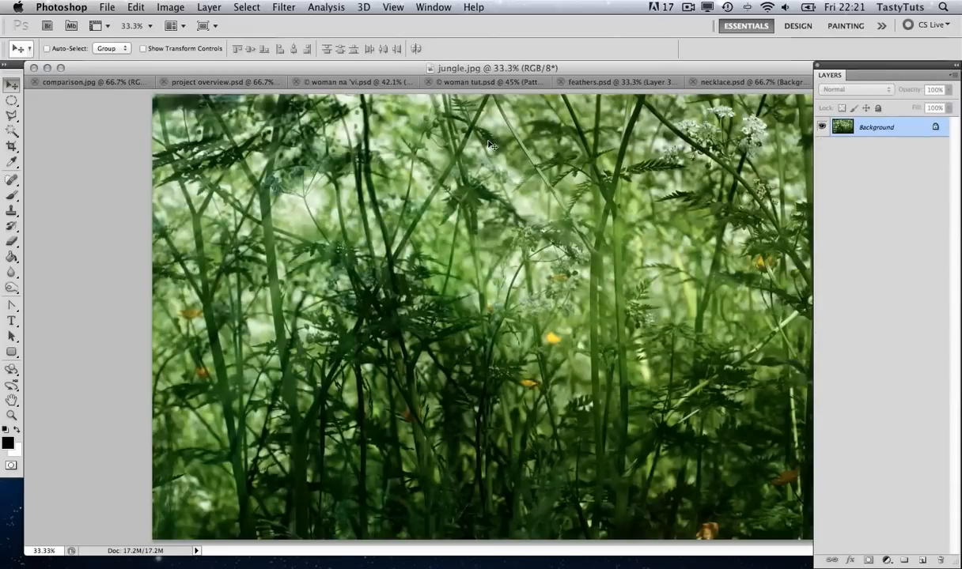
pyautogui.press('super+a')
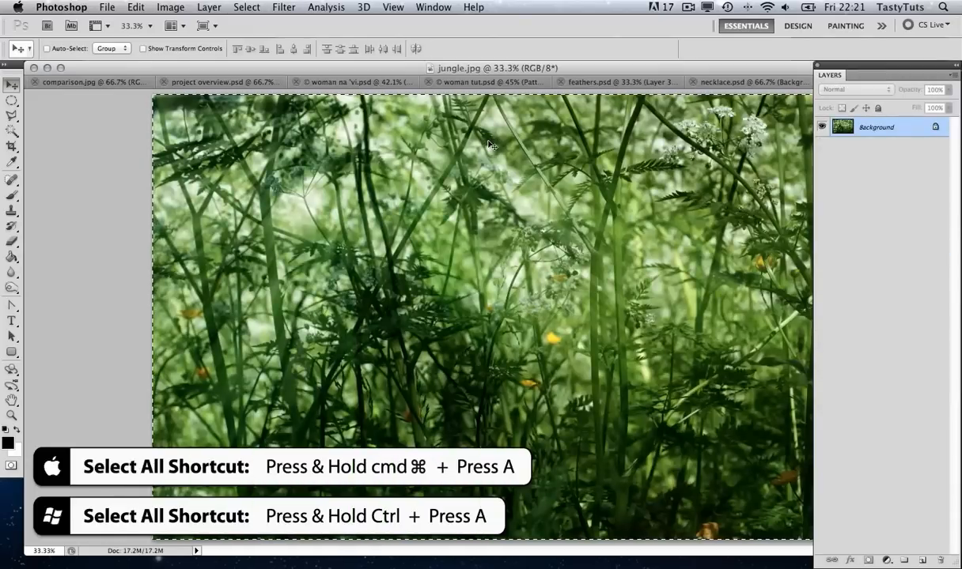
pyautogui.press('super+x')
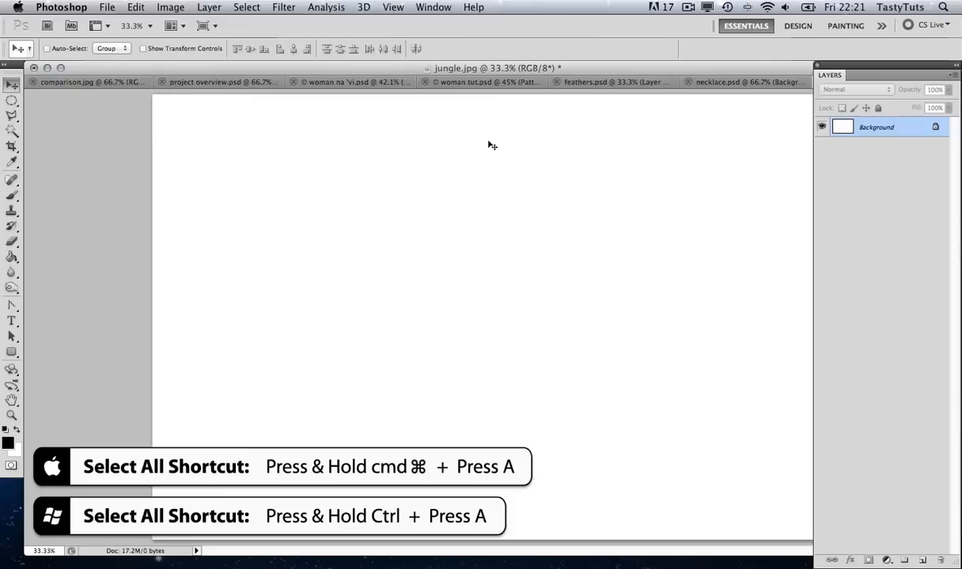
pyautogui.click(453, 79)
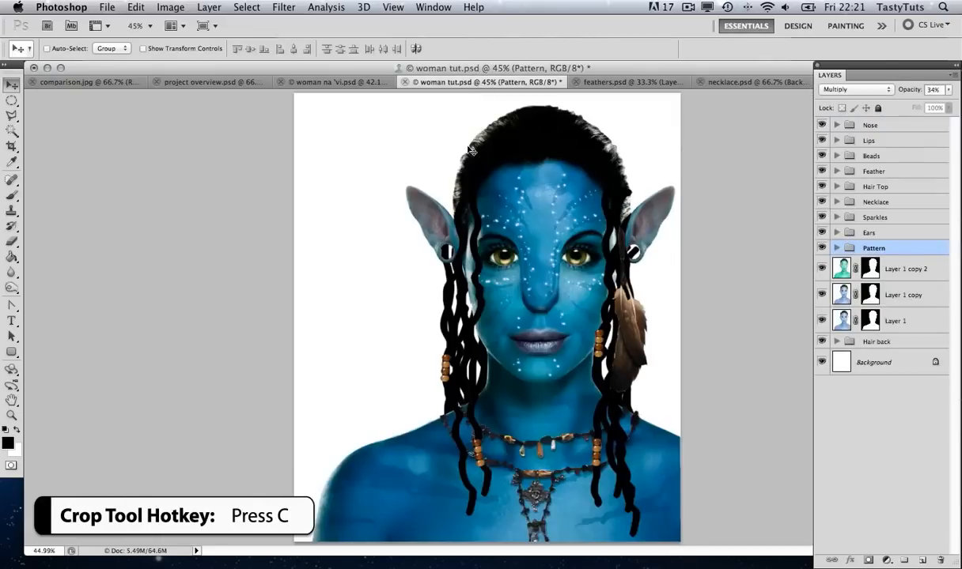
# Step: Paste the jungle image into woman tut.psd and place its layer beneath the Hair back group, directly above Background
pyautogui.press('super+v')
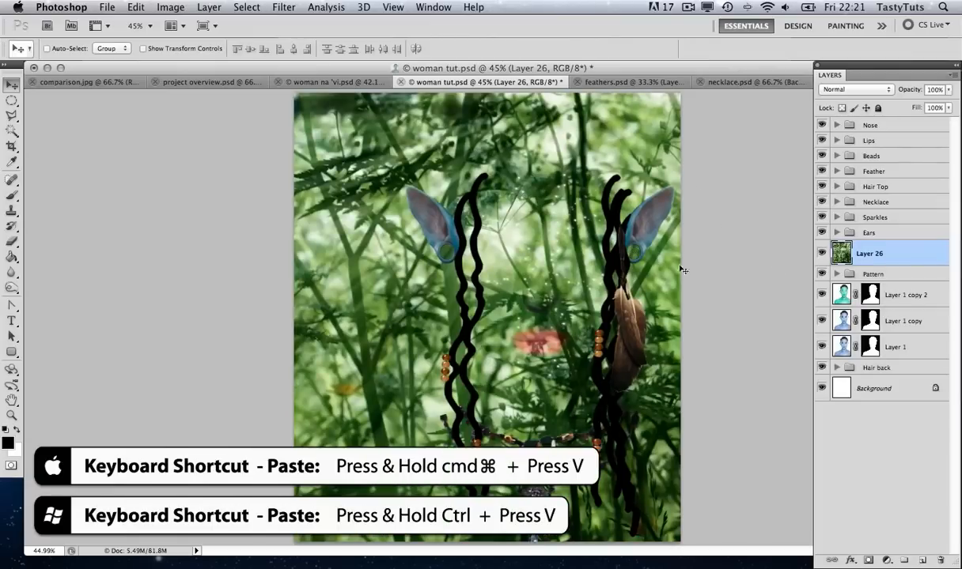
pyautogui.moveTo(865, 253); pyautogui.dragTo(867, 378)
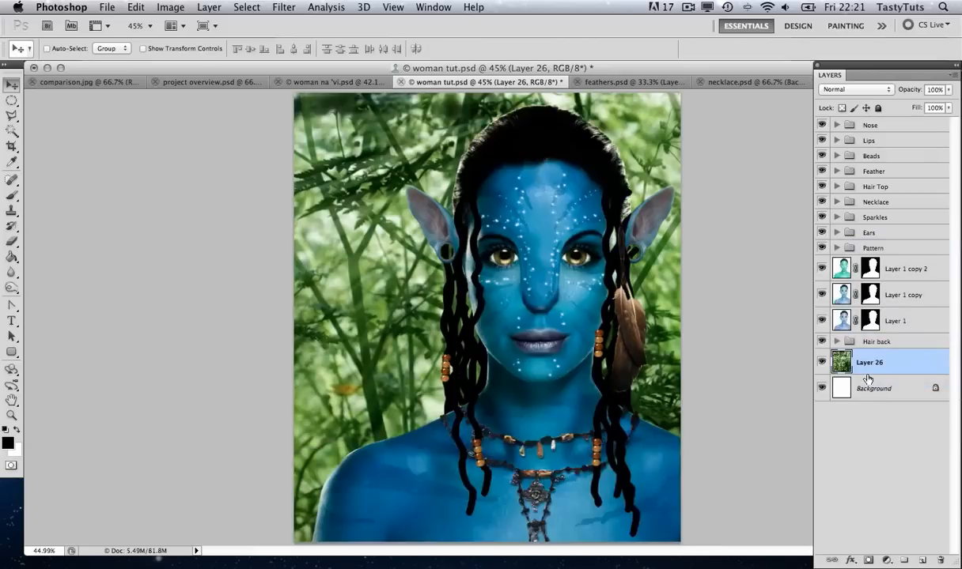
# Step: Scale the jungle layer proportionally to about 78.56% and reposition it so the foliage fills the canvas behind the woman
pyautogui.press('z')
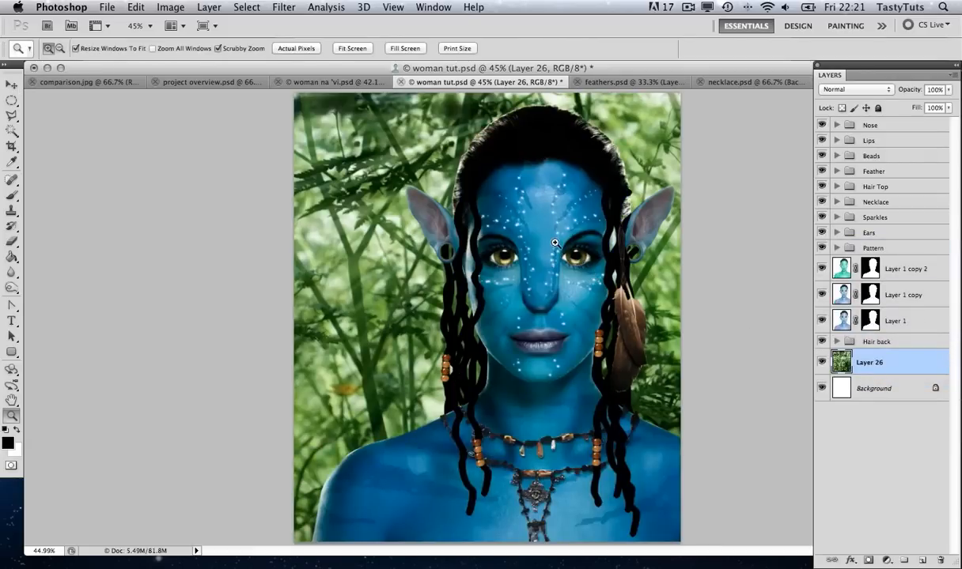
pyautogui.keyDown('alt'); pyautogui.click(576, 259); pyautogui.keyUp('alt')
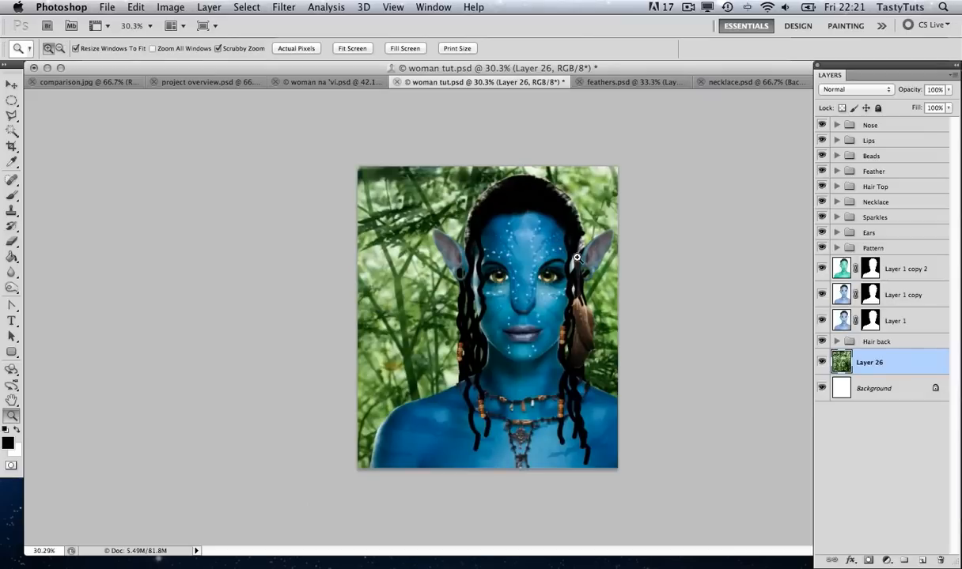
pyautogui.press('v')
pyautogui.moveTo(570, 251); pyautogui.dragTo(469, 220)
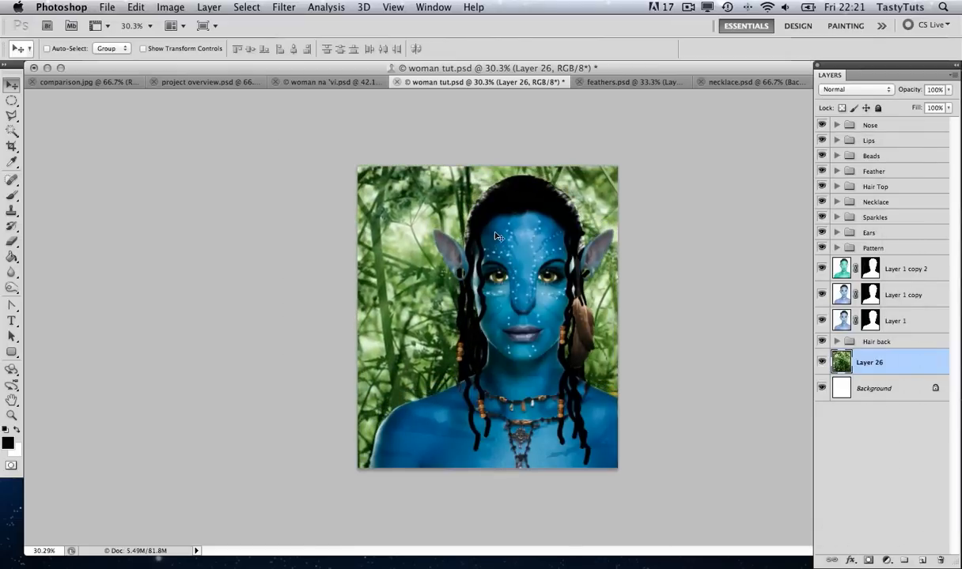
pyautogui.hotkey('ctrl', 't')
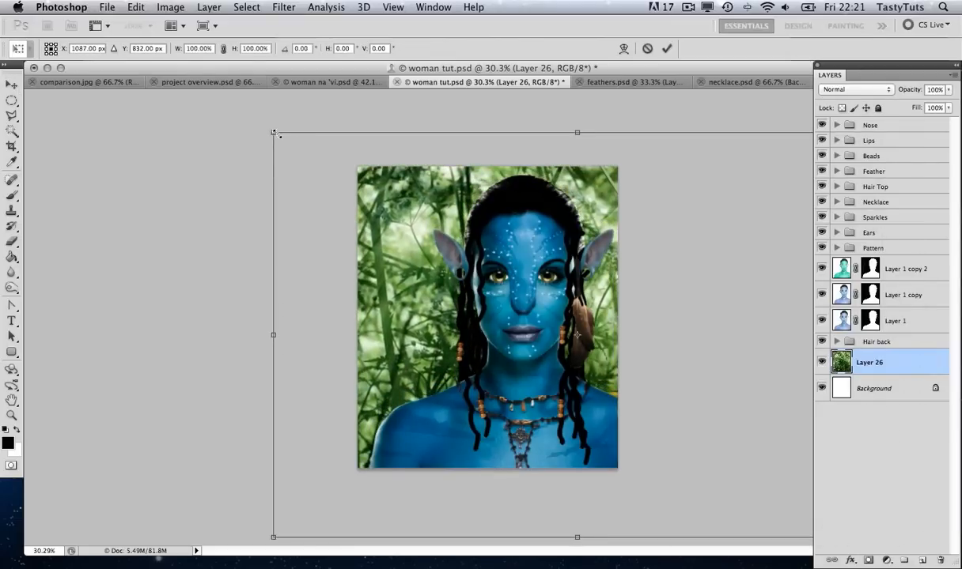
pyautogui.moveTo(274, 133); pyautogui.dragTo(383, 212)
pyautogui.moveTo(557, 197); pyautogui.dragTo(535, 187)
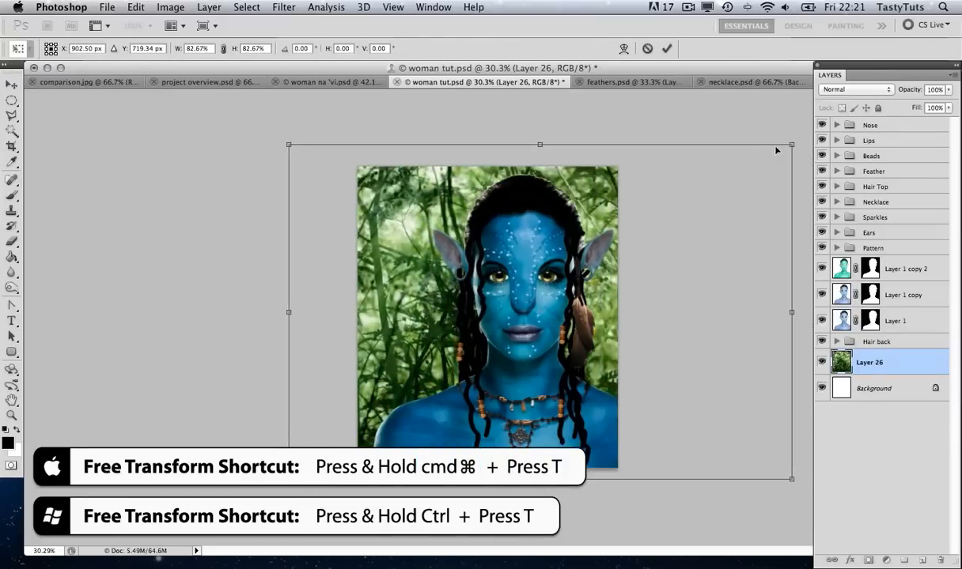
pyautogui.moveTo(790, 144); pyautogui.dragTo(771, 156)
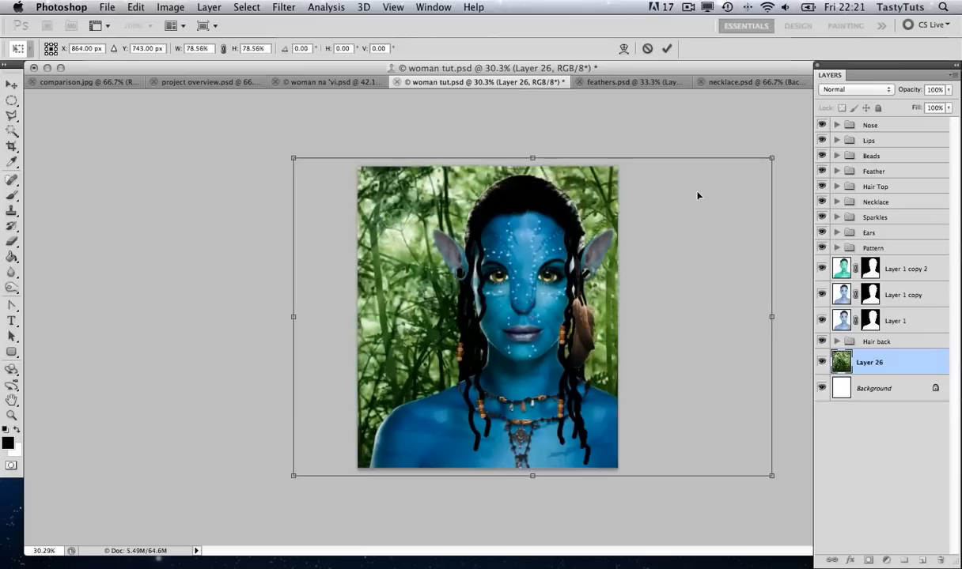
pyautogui.press('Return')
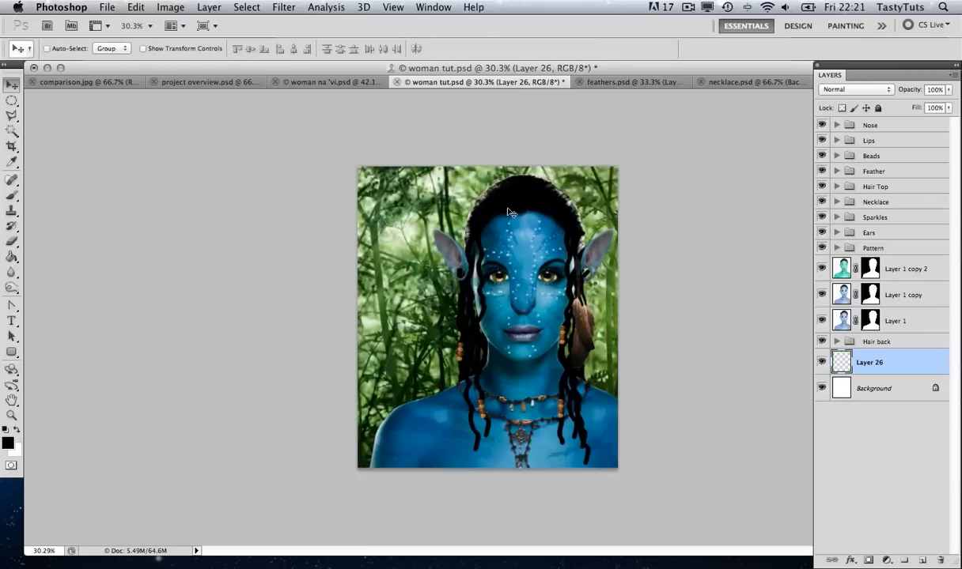
pyautogui.moveTo(529, 213); pyautogui.dragTo(507, 212)
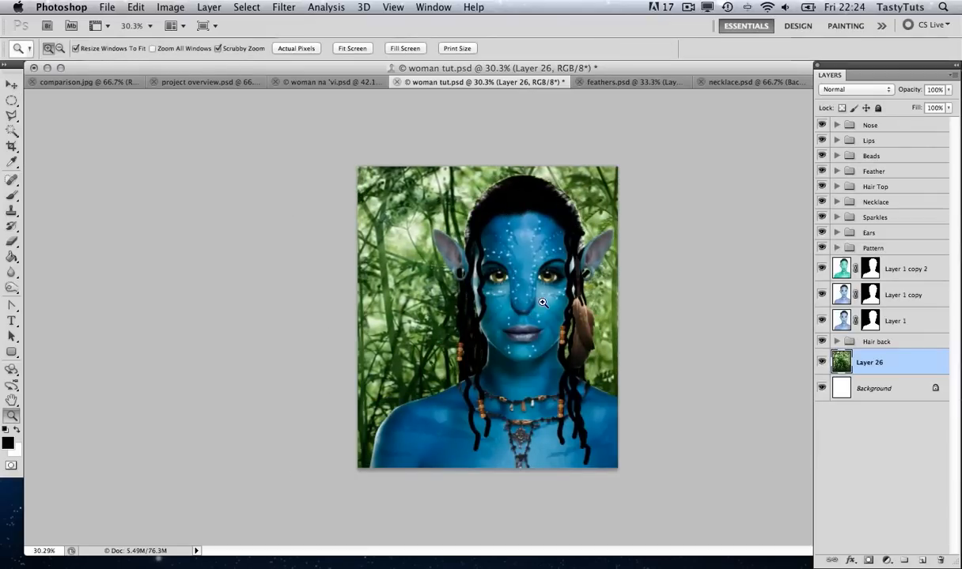
# Step: Apply a Gaussian Blur with a 3.2 pixel radius to the jungle layer
pyautogui.moveTo(490, 319); pyautogui.dragTo(536, 306)
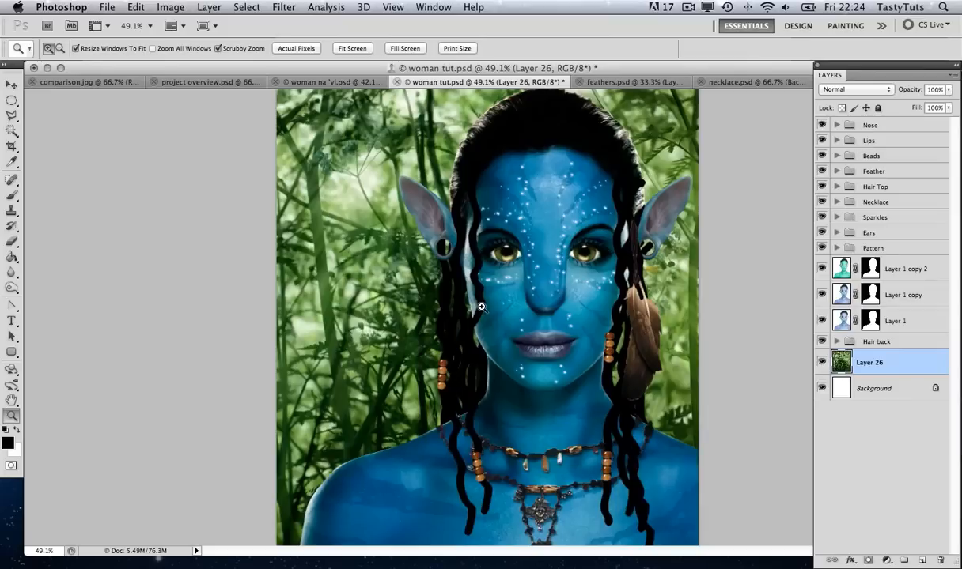
pyautogui.click(283, 9)
pyautogui.moveTo(315, 151)
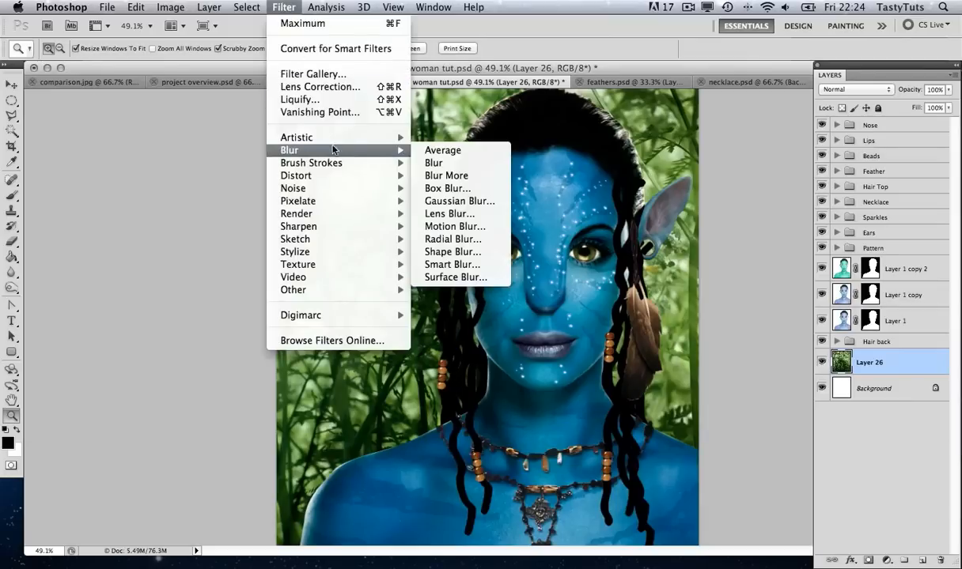
pyautogui.click(463, 202)
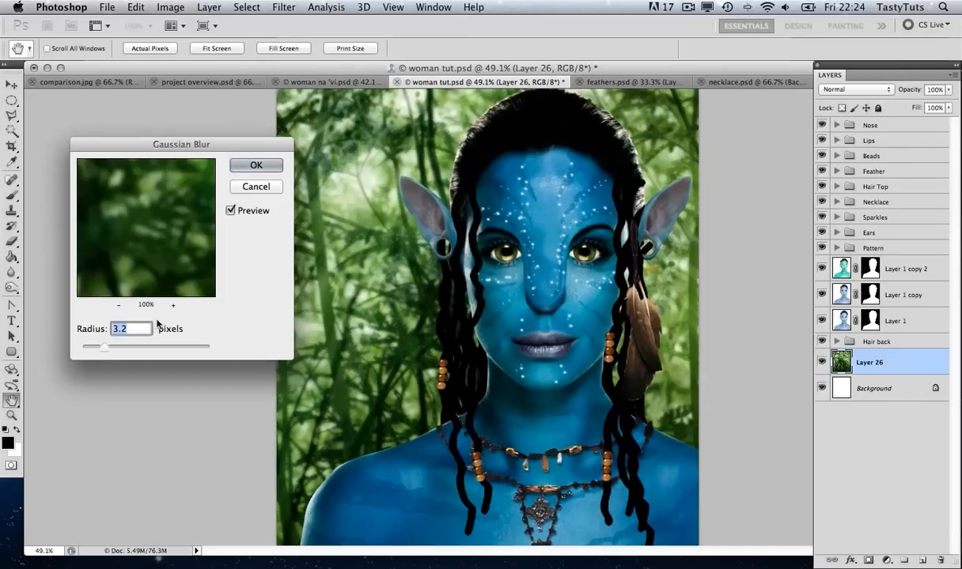
pyautogui.click(256, 166)
pyautogui.click(254, 165)
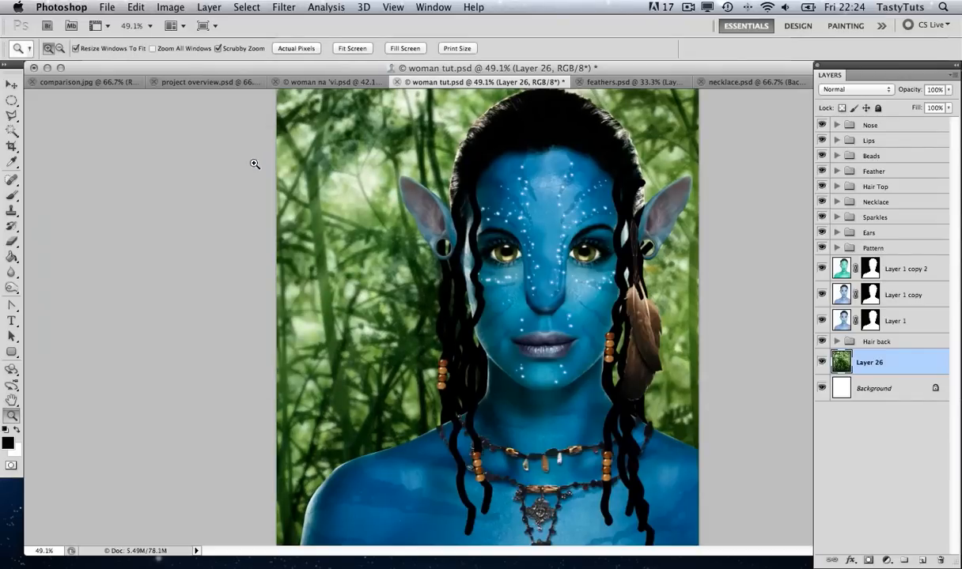
# Step: Duplicate the blurred jungle layer, Layer 26, and set the copy's blend mode to Multiply
pyautogui.rightClick(899, 358)
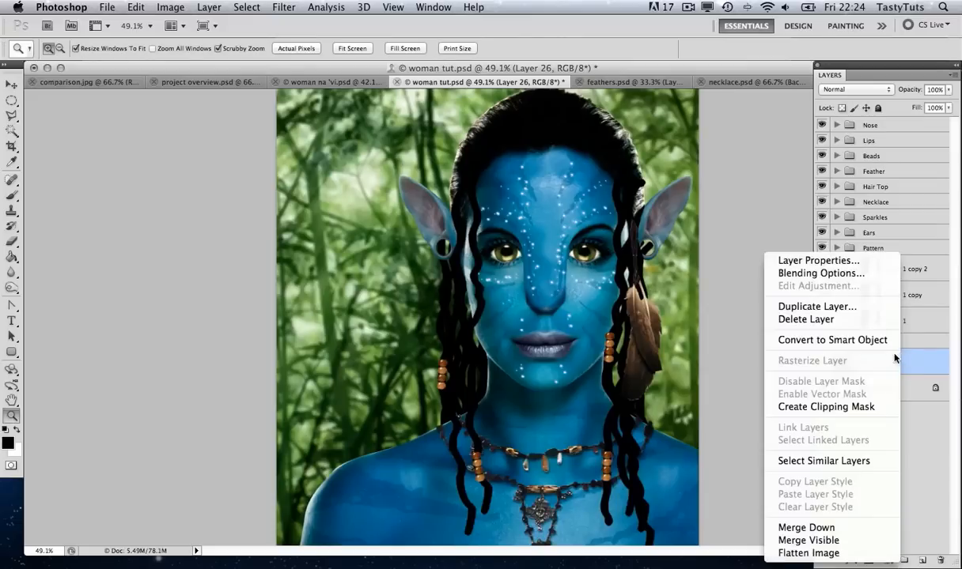
pyautogui.click(815, 307)
pyautogui.click(612, 236)
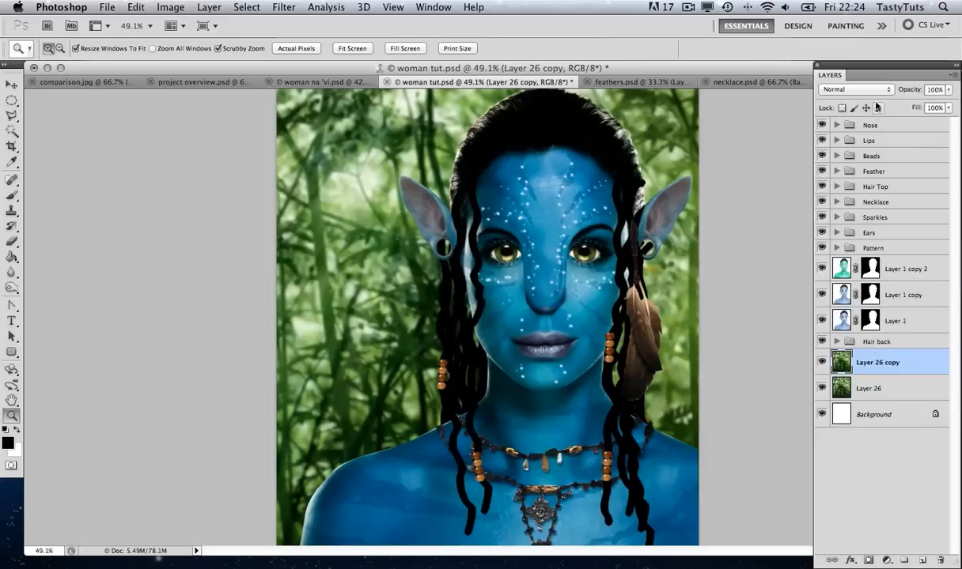
pyautogui.click(854, 89)
pyautogui.click(843, 125)
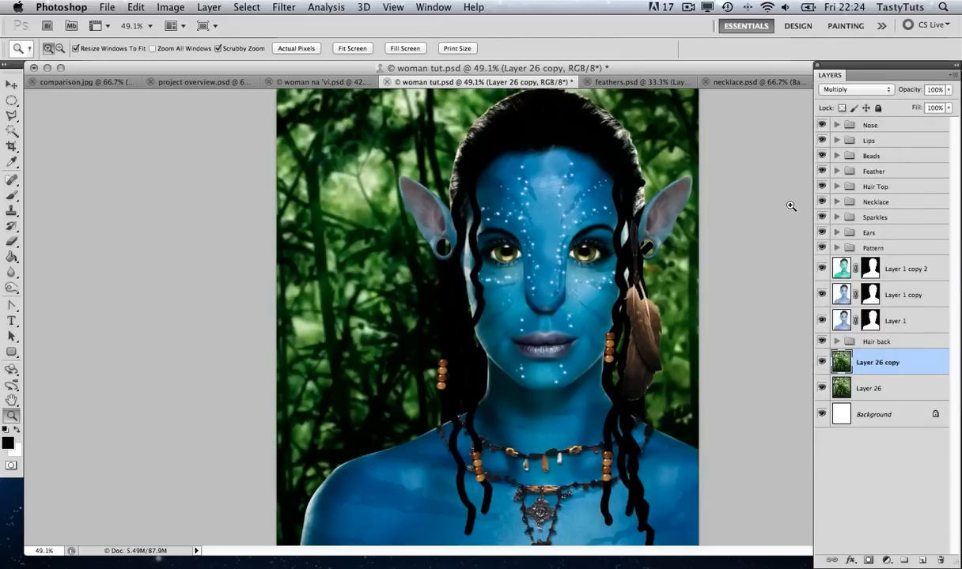
# Step: Shift the hue of Layer 26 copy to +139 with Hue/Saturation
pyautogui.press('super+u')
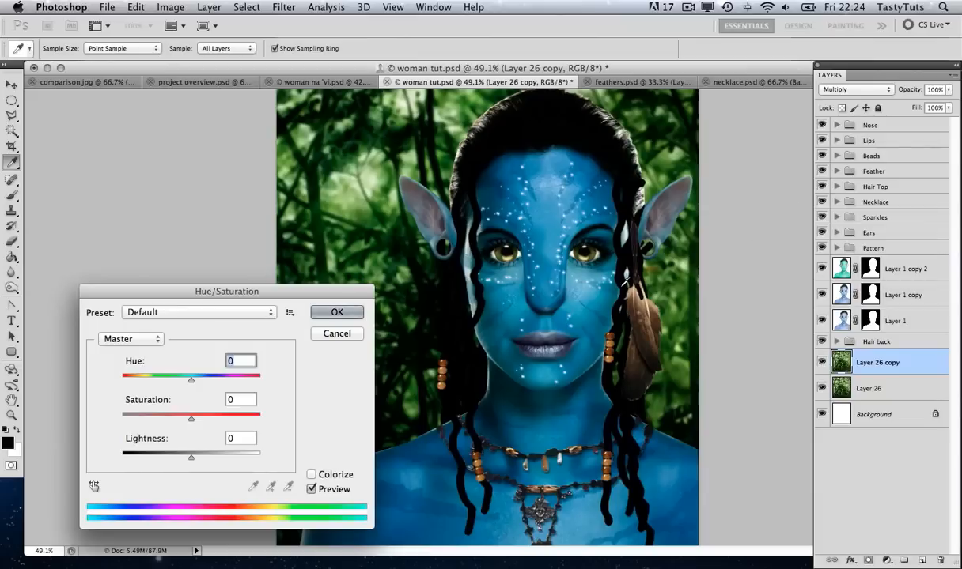
pyautogui.moveTo(191, 381); pyautogui.dragTo(249, 384)
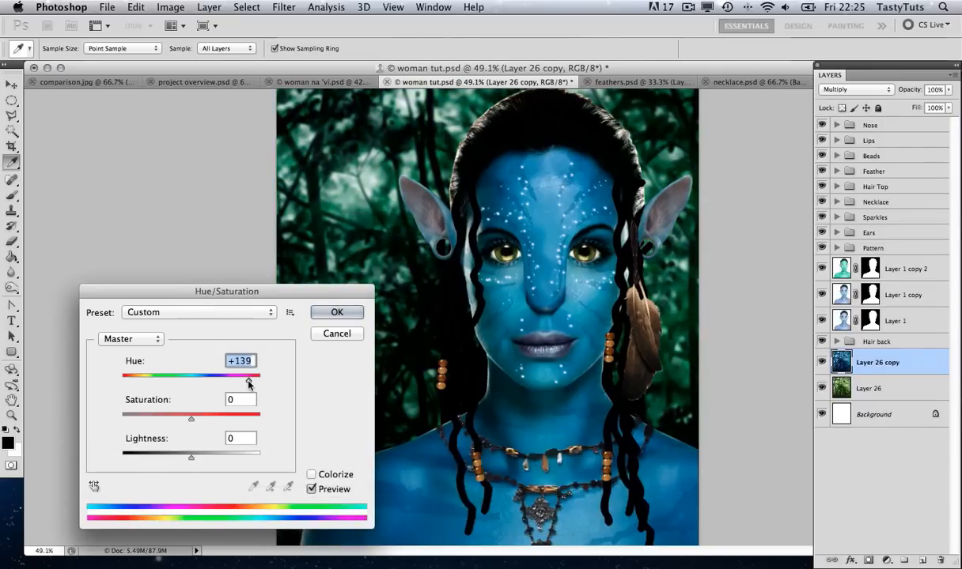
pyautogui.click(336, 312)
# Step: Duplicate Layer 26 copy within woman tut.psd, keeping the suggested name Layer 26 copy 2
pyautogui.press('z')
pyautogui.keyDown('alt'); pyautogui.click(465, 295); pyautogui.keyUp('alt')
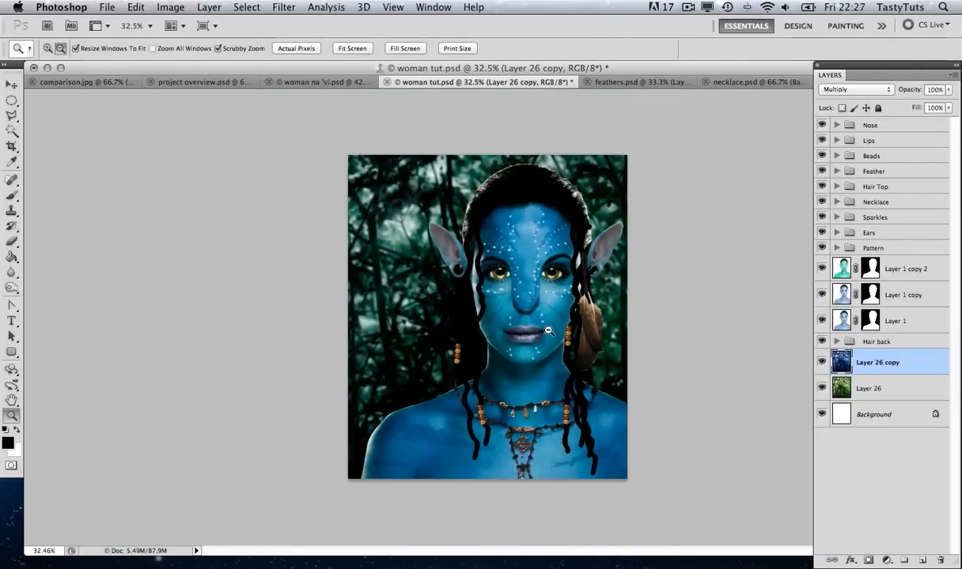
pyautogui.moveTo(491, 316); pyautogui.dragTo(559, 332)
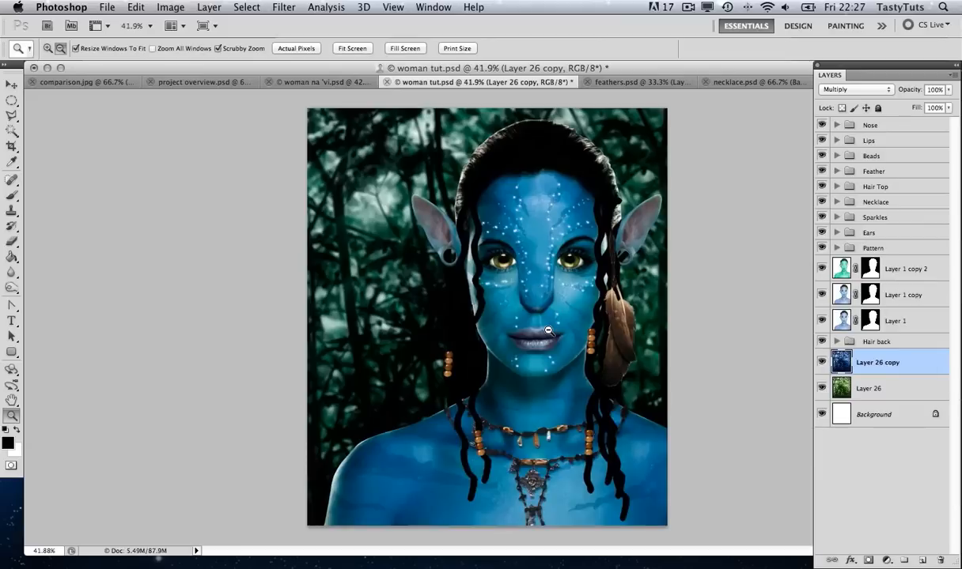
pyautogui.rightClick(922, 363)
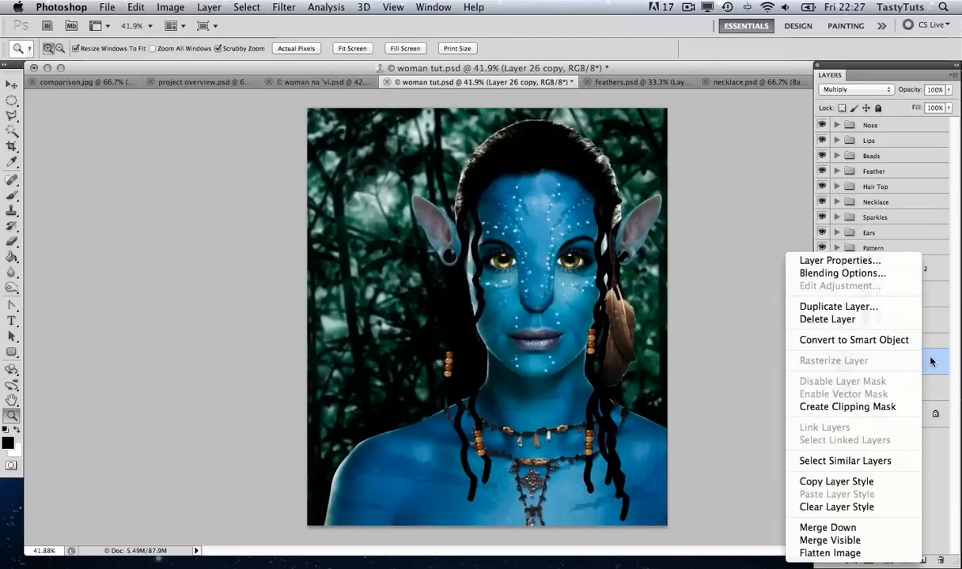
pyautogui.click(864, 306)
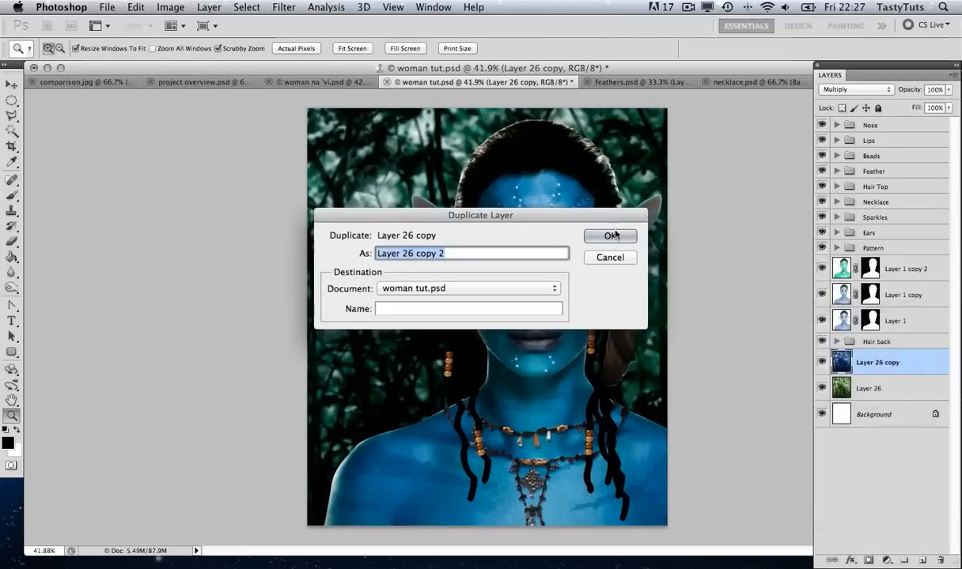
pyautogui.click(611, 236)
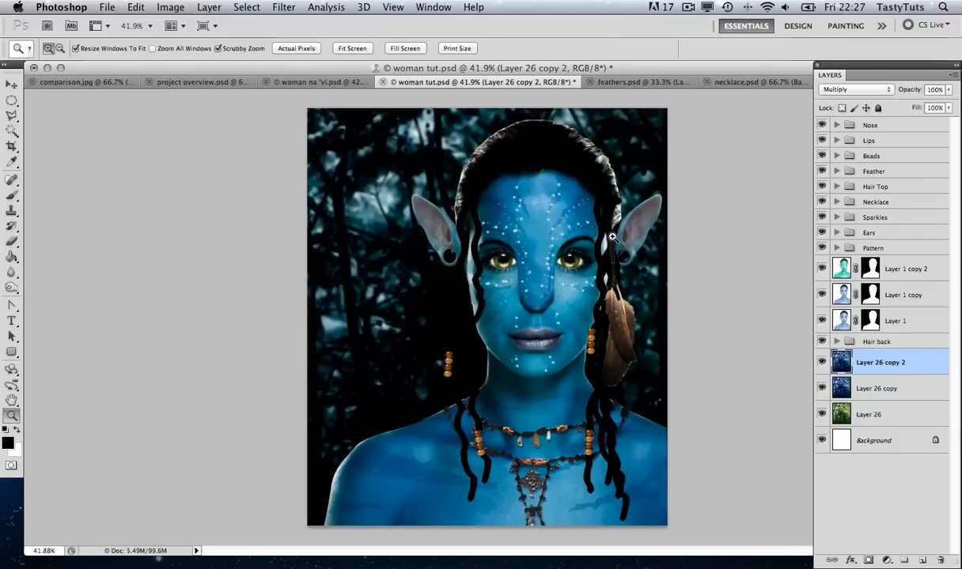
# Step: Shift the hue of Layer 26 copy 2 to +101 with Hue/Saturation
pyautogui.press('super+u')
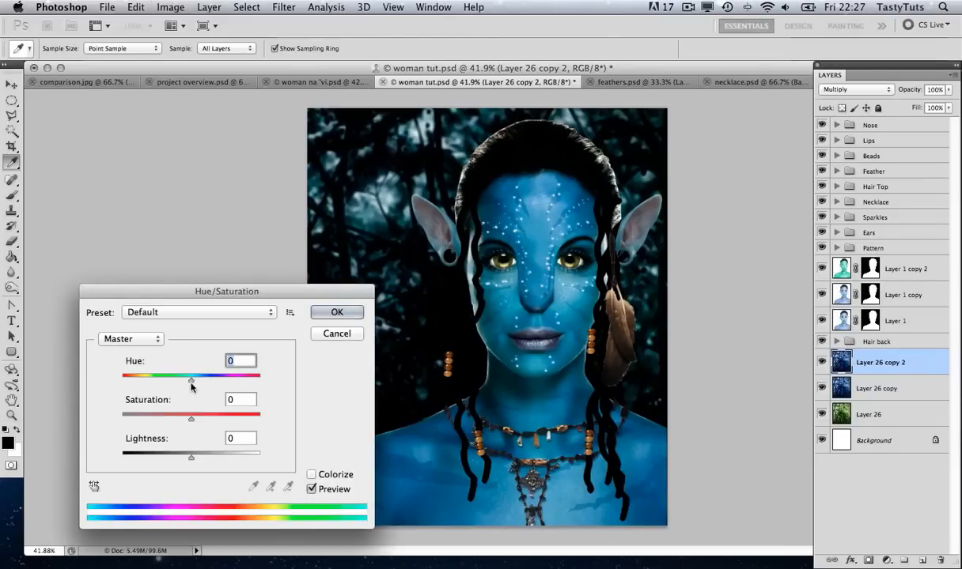
pyautogui.moveTo(190, 382); pyautogui.dragTo(237, 378)
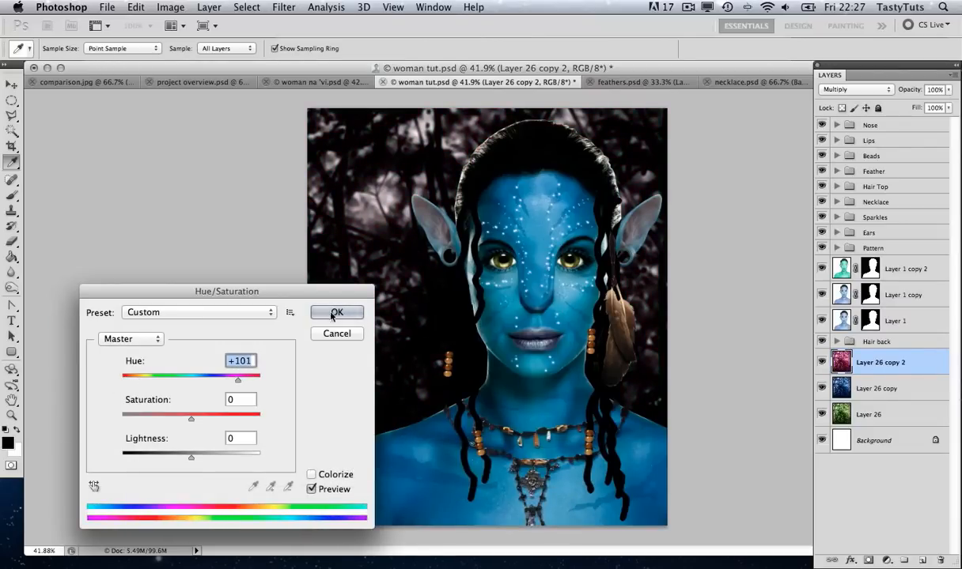
pyautogui.click(336, 314)
pyautogui.press('z')
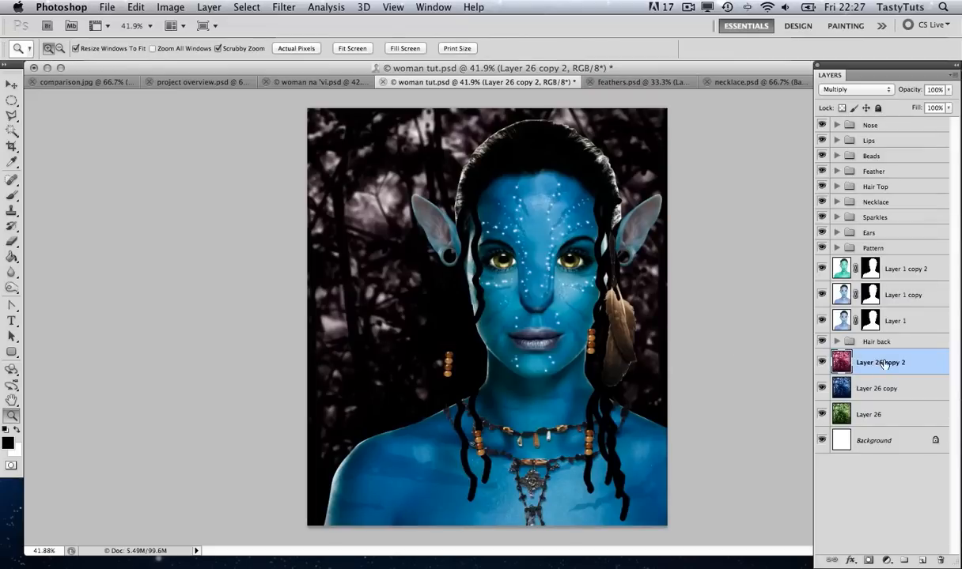
# Step: Add a layer mask to Layer 26 copy 2 and fill it with a black-to-white linear gradient running diagonally from upper right to lower left
pyautogui.click(867, 560)
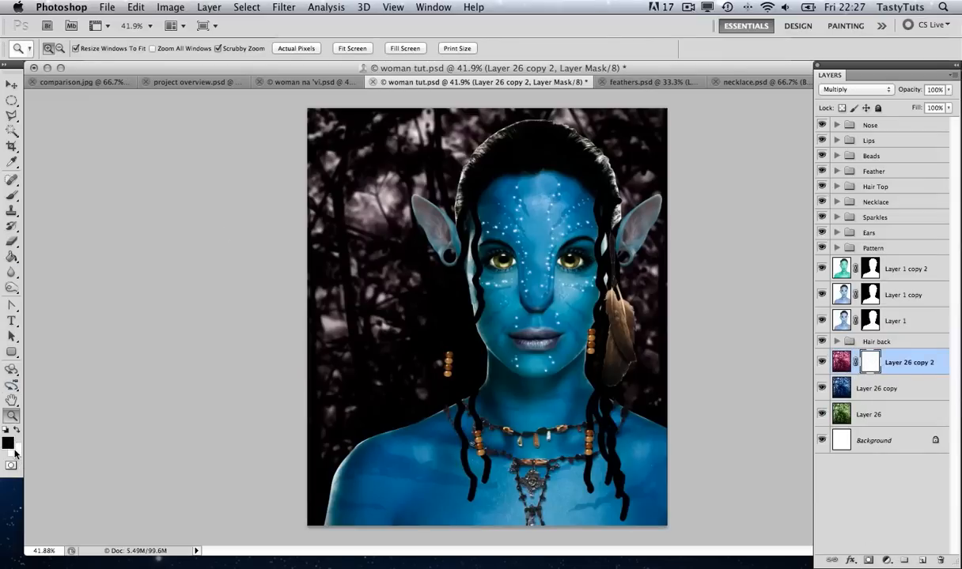
pyautogui.click(11, 259)
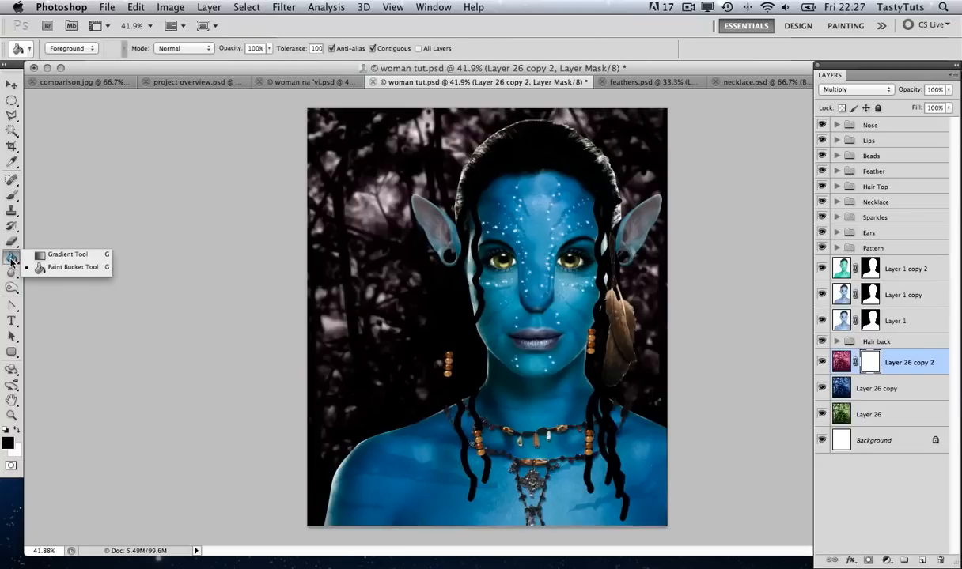
pyautogui.click(50, 255)
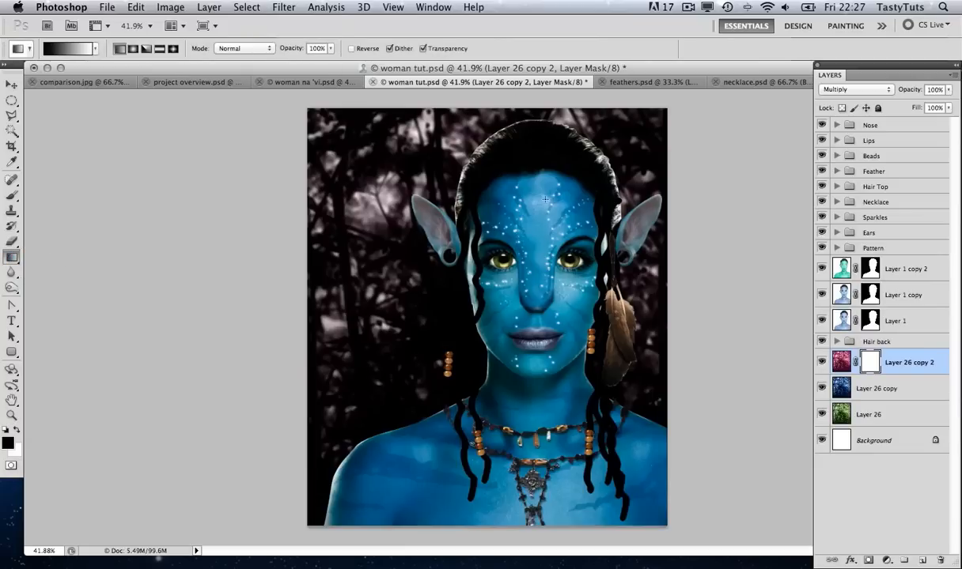
pyautogui.moveTo(620, 148); pyautogui.dragTo(364, 498)
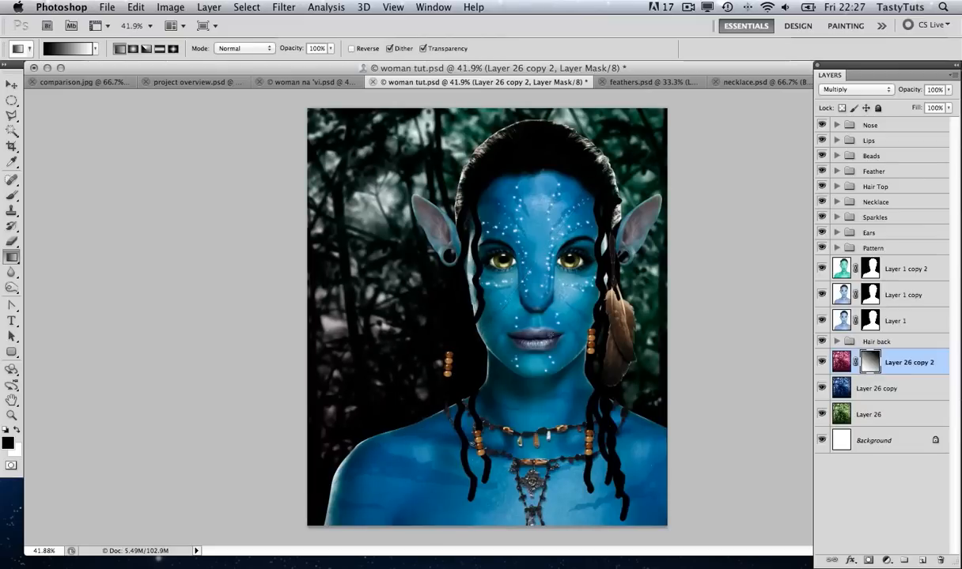
pyautogui.moveTo(605, 138); pyautogui.dragTo(427, 405)
pyautogui.moveTo(477, 291); pyautogui.dragTo(387, 497)
pyautogui.moveTo(599, 185); pyautogui.dragTo(412, 476)
pyautogui.moveTo(522, 154); pyautogui.dragTo(427, 444)
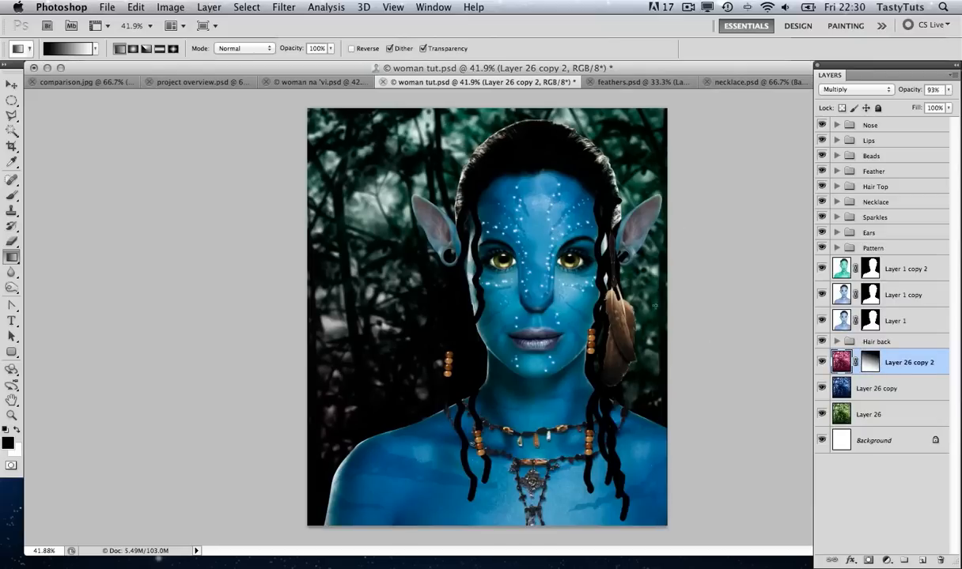
# Step: Lower the saturation of Layer 26 to -52 with Hue/Saturation
pyautogui.click(900, 416)
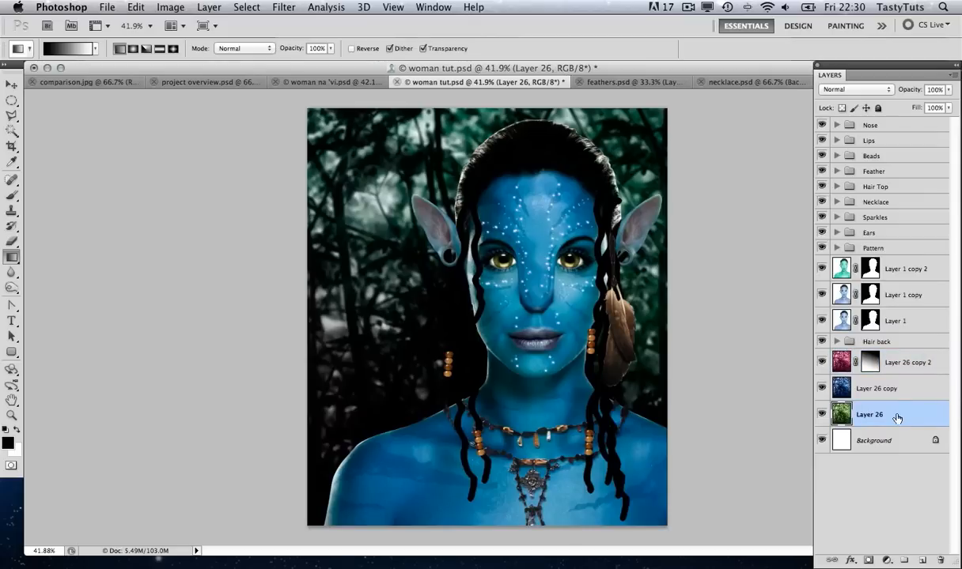
pyautogui.press('super+u')
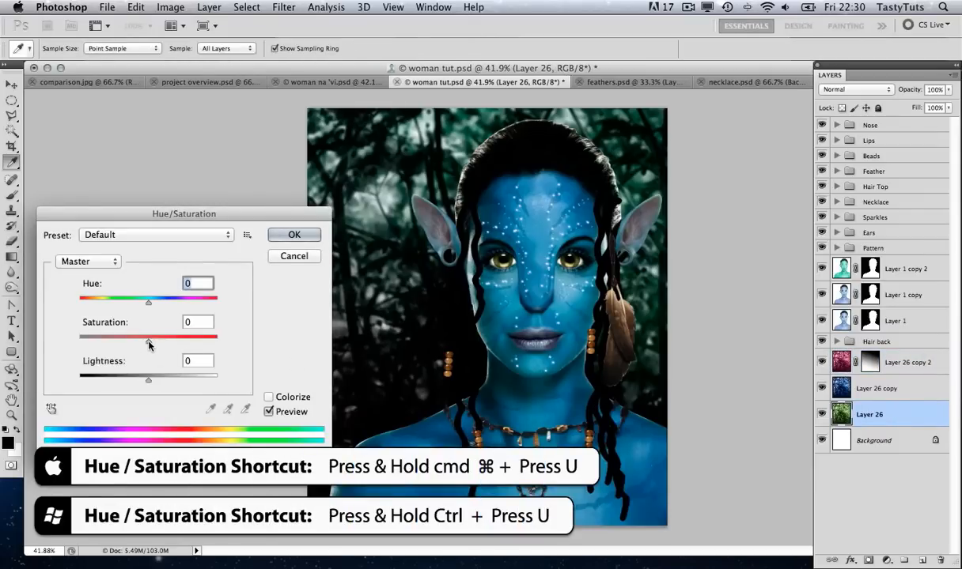
pyautogui.moveTo(148, 342); pyautogui.dragTo(113, 345)
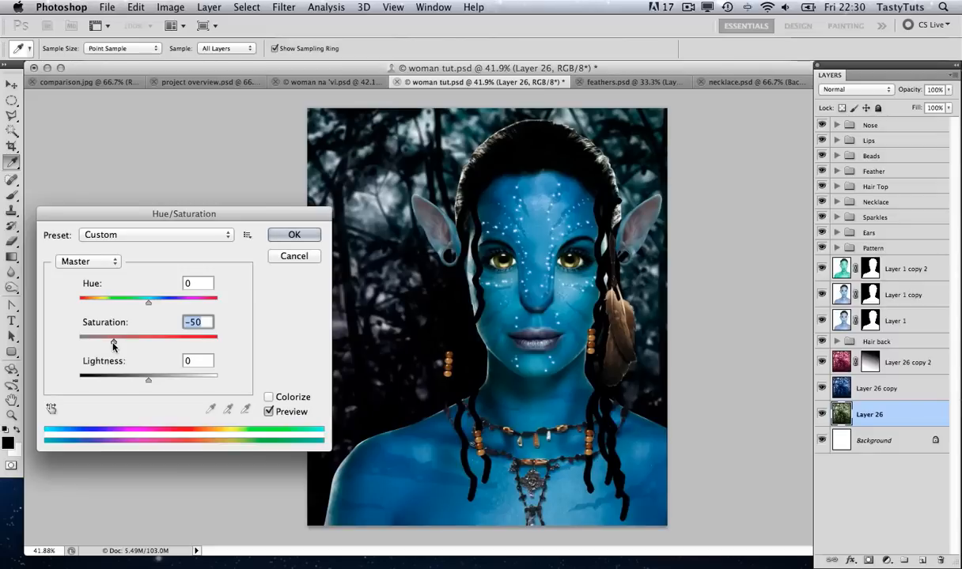
pyautogui.moveTo(113, 346); pyautogui.dragTo(111, 346)
pyautogui.moveTo(178, 219); pyautogui.dragTo(159, 276)
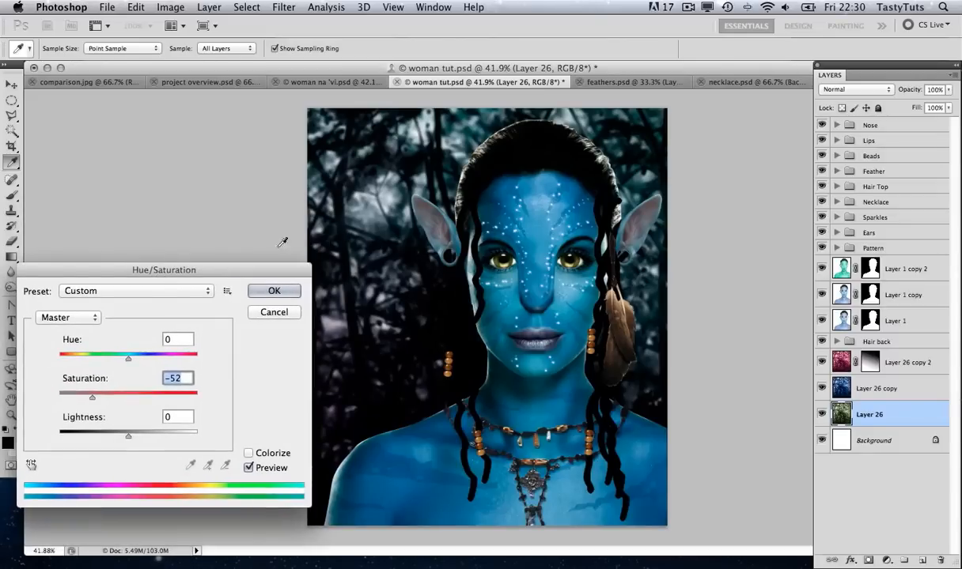
pyautogui.click(269, 292)
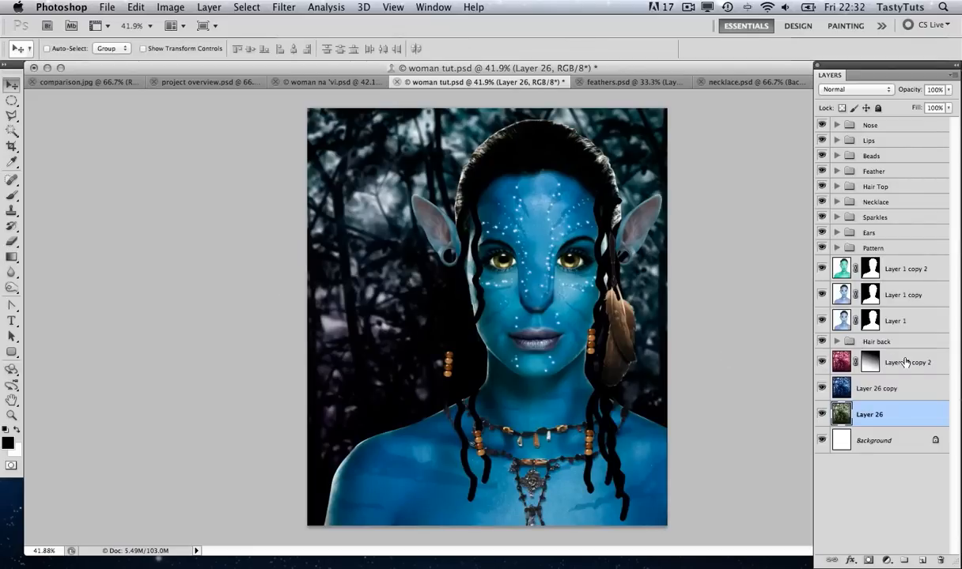
# Step: Group Layer 26, Layer 26 copy and Layer 26 copy 2, and name the group Background
pyautogui.keyDown('shift'); pyautogui.click(906, 362); pyautogui.keyUp('shift')
pyautogui.press('super+g')
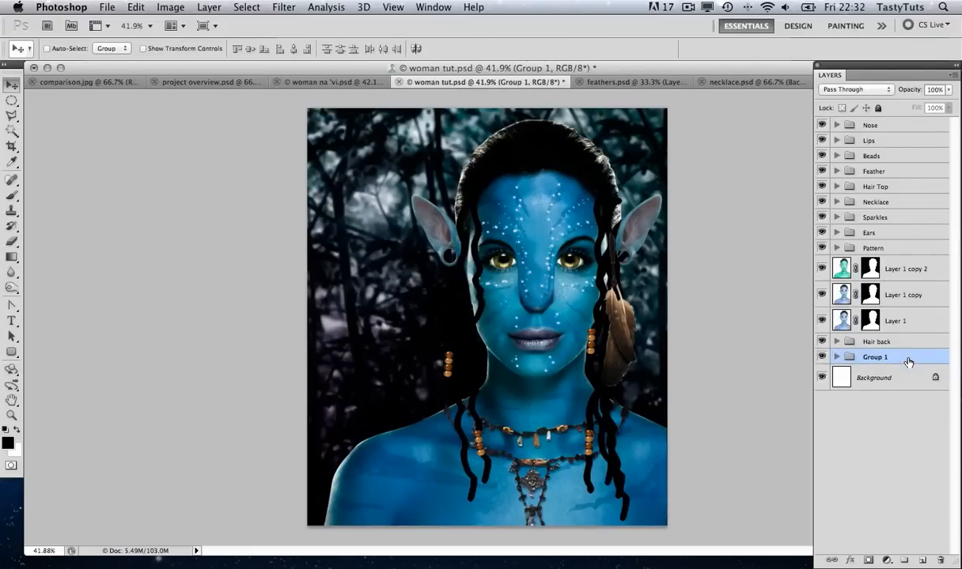
pyautogui.write('Bac')
pyautogui.write('kground')
pyautogui.press('Return')
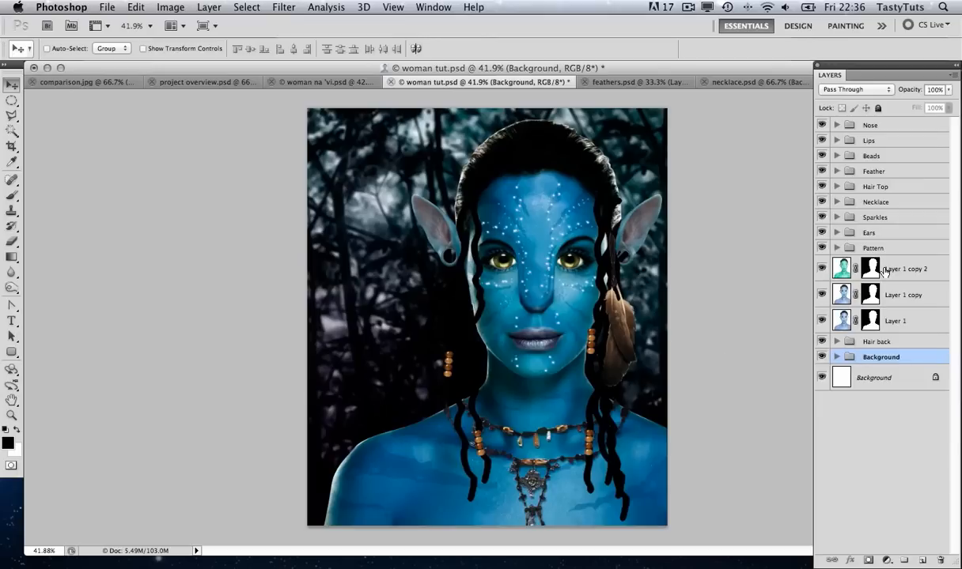
# Step: Duplicate Layer 1 copy 2 within woman tut.psd, keeping the suggested name Layer 1 copy 3
pyautogui.click(913, 271)
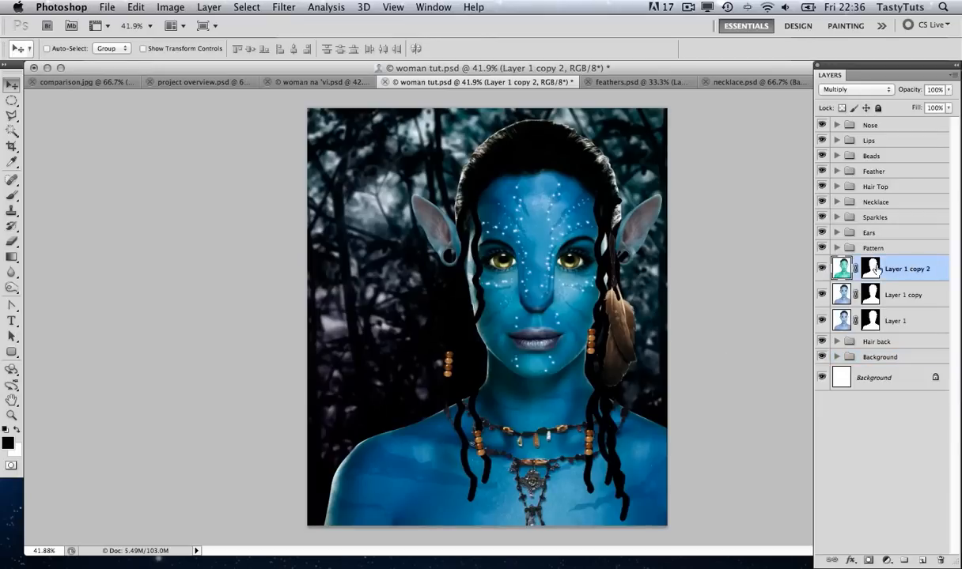
pyautogui.rightClick(908, 270)
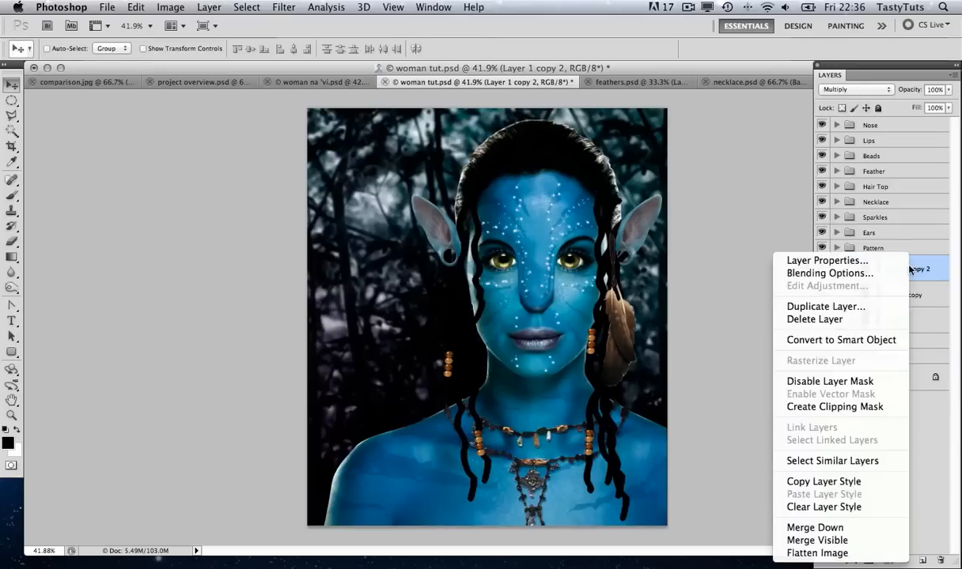
pyautogui.click(836, 308)
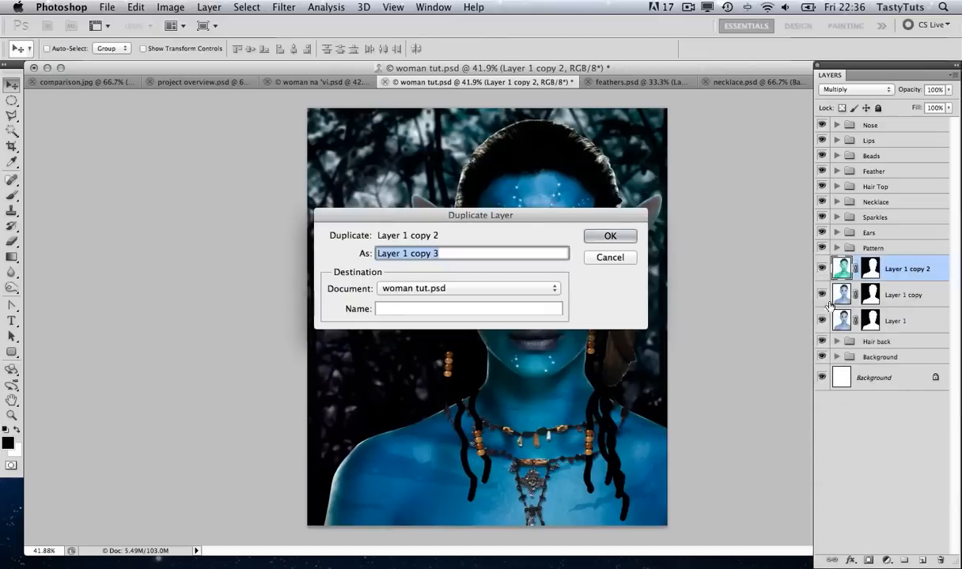
pyautogui.click(611, 237)
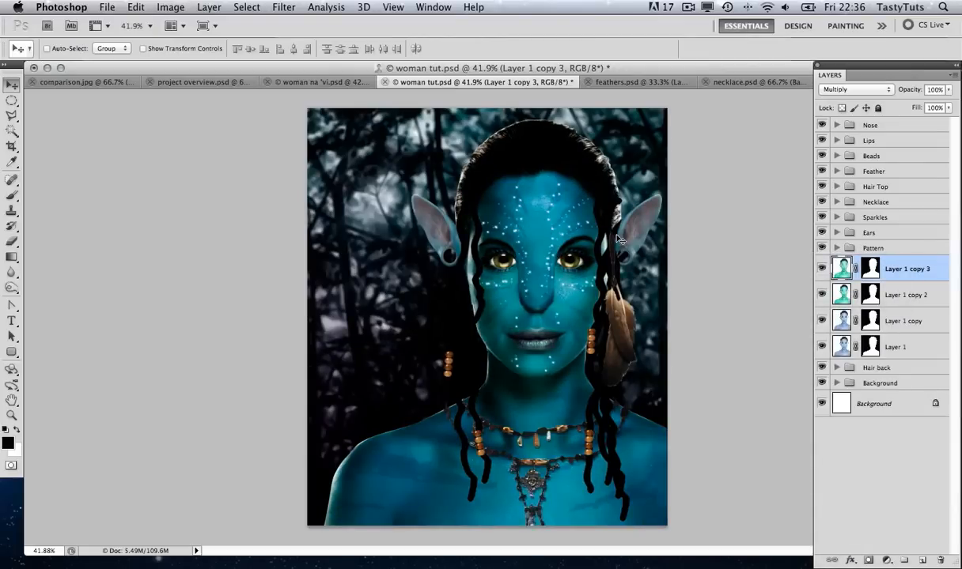
# Step: Erase the face and the image-left shoulder from Layer 1 copy 3 with a soft round Eraser of 813 px
pyautogui.press('e')
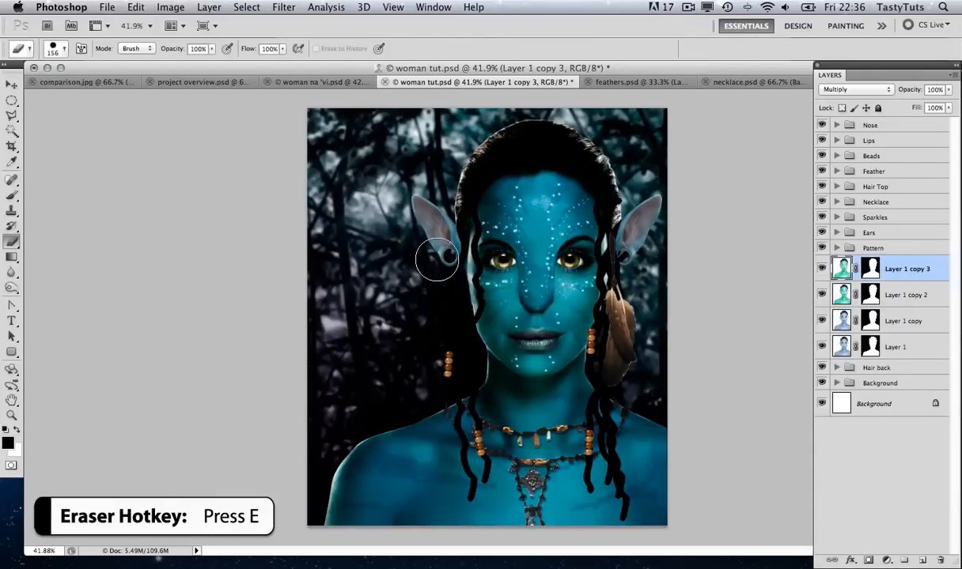
pyautogui.click(64, 49)
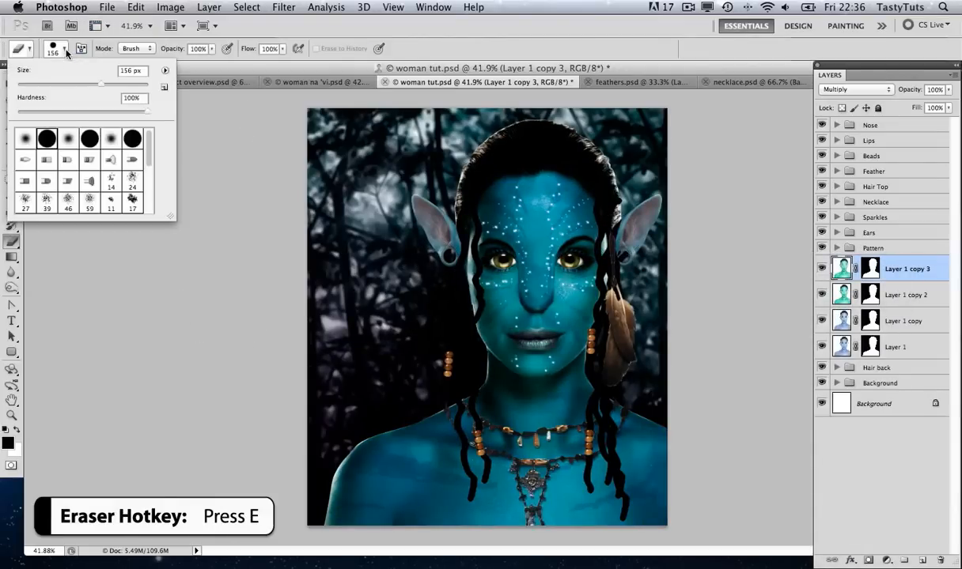
pyautogui.click(68, 139)
pyautogui.moveTo(101, 84); pyautogui.dragTo(138, 85)
pyautogui.moveTo(481, 191); pyautogui.dragTo(540, 186)
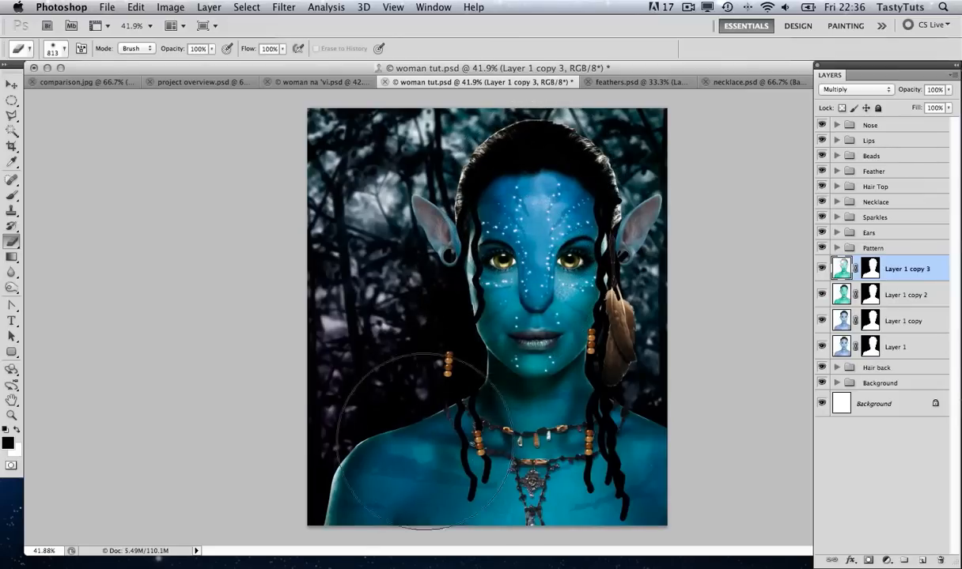
pyautogui.moveTo(390, 482)
pyautogui.mouseDown()
pyautogui.moveTo(483, 343)
pyautogui.moveTo(506, 229)
pyautogui.moveTo(443, 316)
pyautogui.mouseUp()
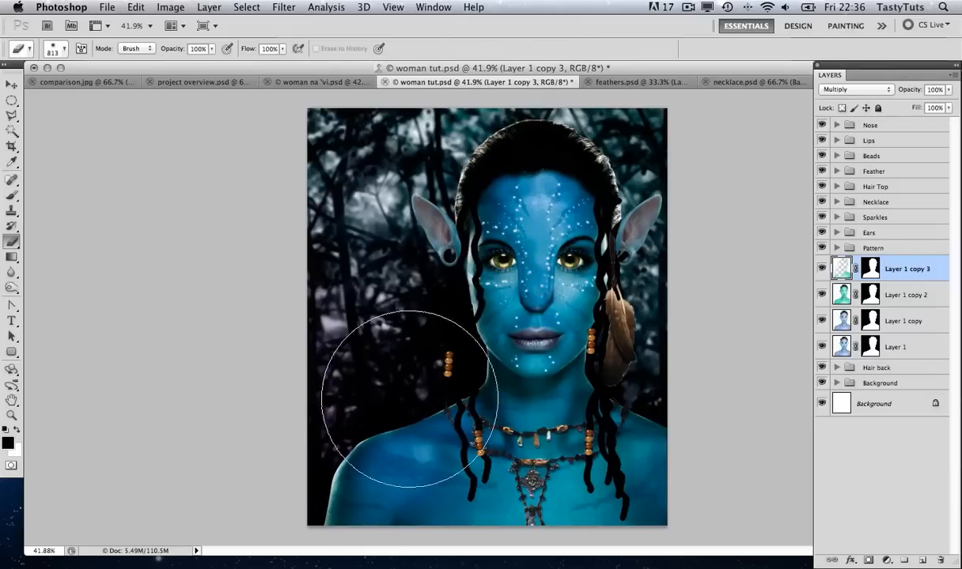
# Step: Duplicate Layer 1 copy 2 within woman tut.psd, keeping the suggested name Layer 1 copy 4
pyautogui.click(893, 294)
pyautogui.rightClick(893, 294)
pyautogui.click(838, 292)
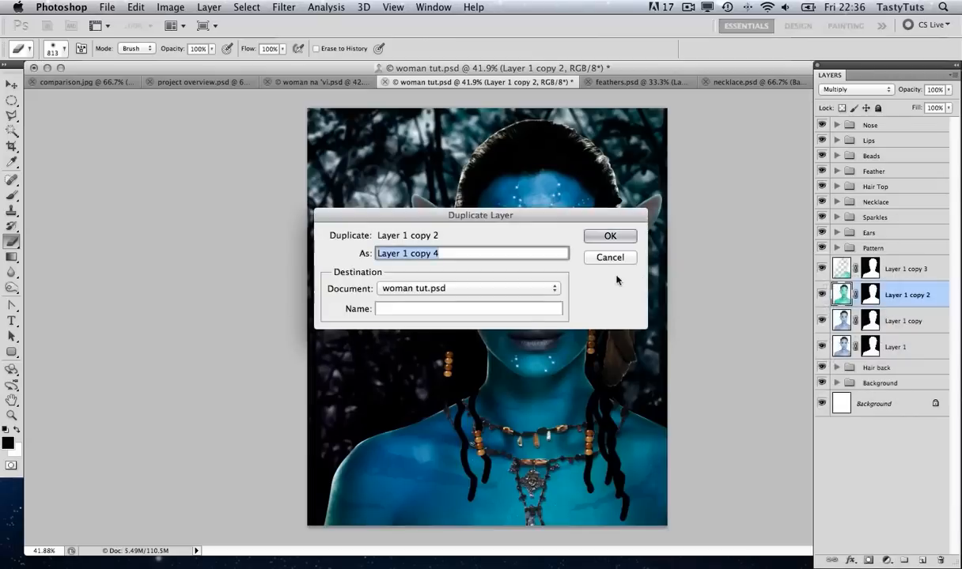
pyautogui.click(620, 237)
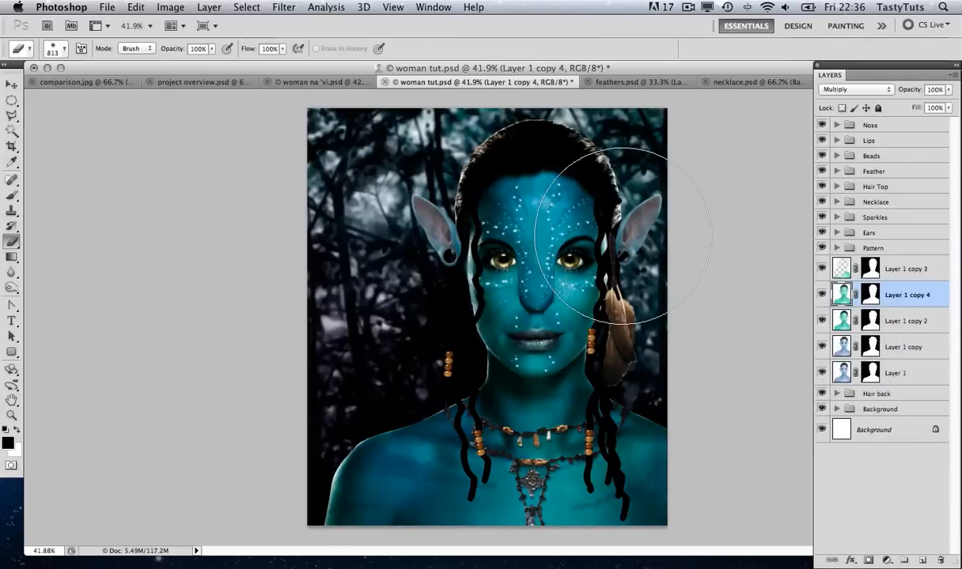
# Step: Shift the hue of Layer 1 copy 4 to +106 and softly erase its lower and image-right areas
pyautogui.press('super+u')
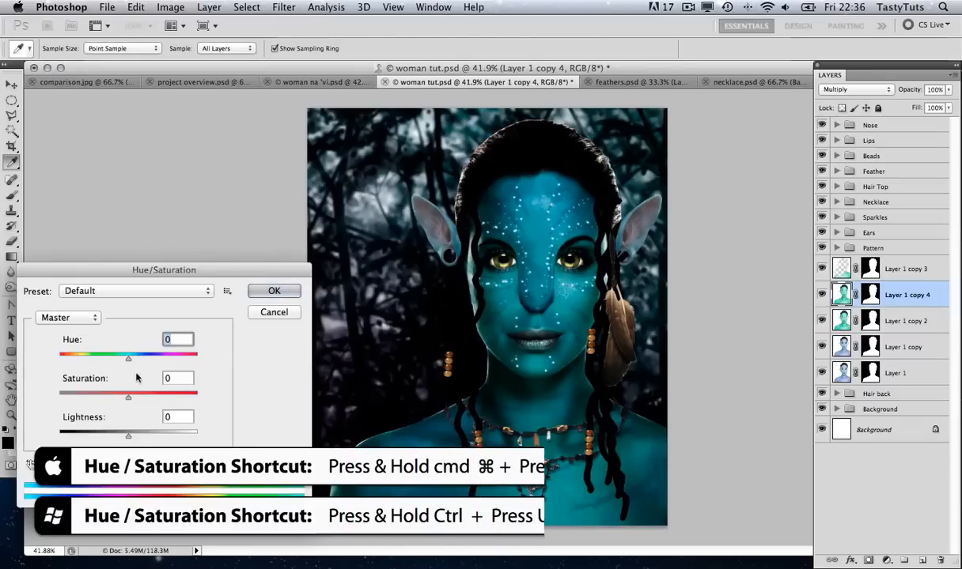
pyautogui.moveTo(135, 362); pyautogui.dragTo(175, 360)
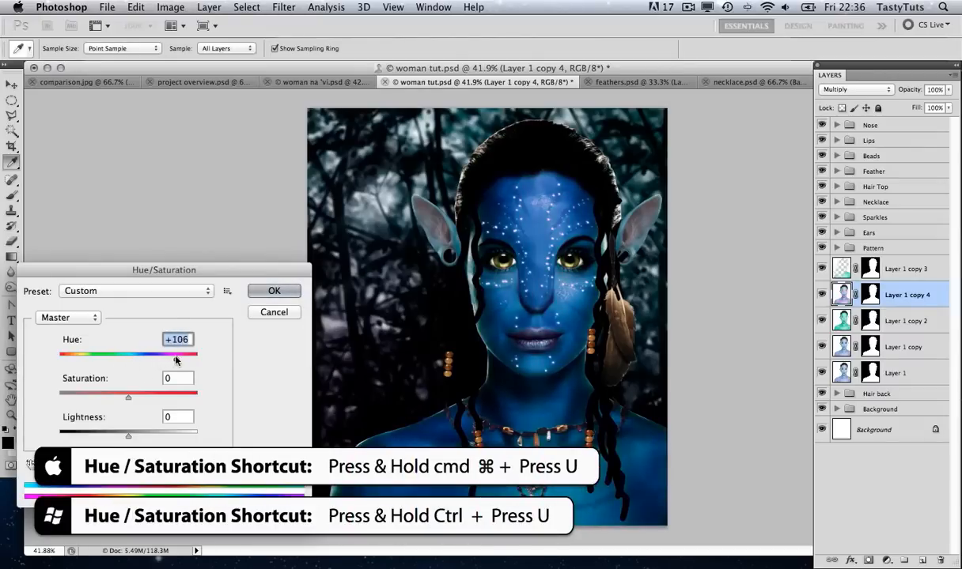
pyautogui.click(273, 291)
pyautogui.moveTo(665, 322)
pyautogui.mouseDown()
pyautogui.moveTo(493, 494)
pyautogui.moveTo(548, 464)
pyautogui.moveTo(640, 272)
pyautogui.moveTo(611, 263)
pyautogui.moveTo(582, 386)
pyautogui.moveTo(593, 390)
pyautogui.moveTo(665, 260)
pyautogui.moveTo(636, 273)
pyautogui.moveTo(633, 325)
pyautogui.moveTo(651, 373)
pyautogui.moveTo(691, 298)
pyautogui.moveTo(689, 277)
pyautogui.moveTo(659, 295)
pyautogui.moveTo(657, 286)
pyautogui.moveTo(623, 360)
pyautogui.moveTo(649, 321)
pyautogui.moveTo(542, 445)
pyautogui.moveTo(479, 491)
pyautogui.moveTo(543, 467)
pyautogui.moveTo(590, 387)
pyautogui.moveTo(499, 469)
pyautogui.moveTo(750, 212)
pyautogui.mouseUp()
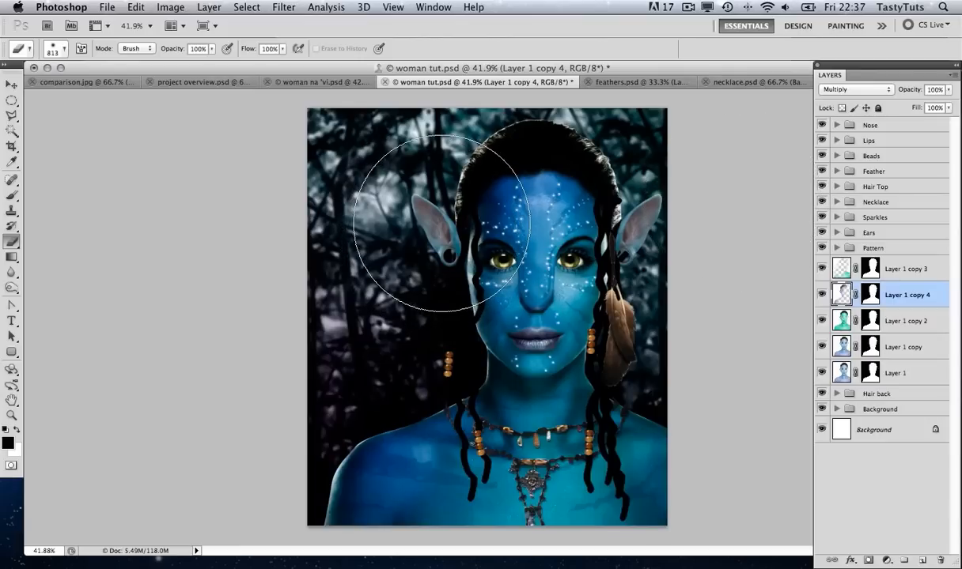
pyautogui.press('v')
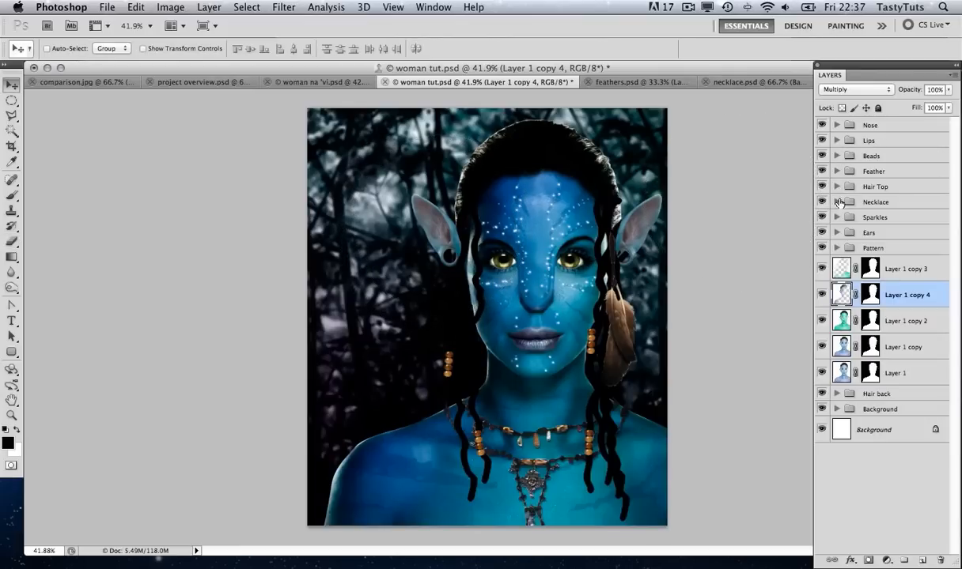
# Step: Duplicate Layer 2 inside the Ears group, keeping the suggested name Layer 2 copy 2
pyautogui.click(836, 233)
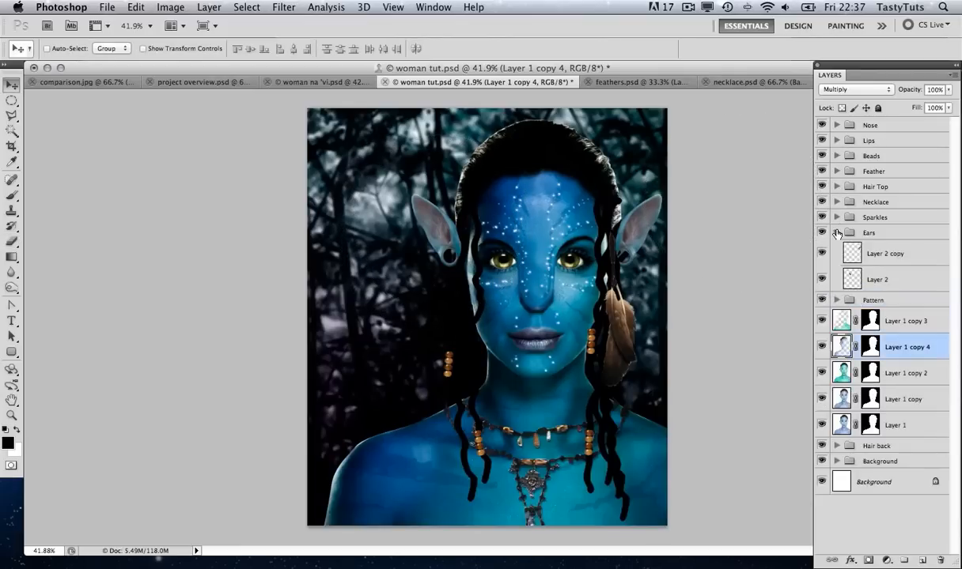
pyautogui.rightClick(901, 281)
pyautogui.click(794, 306)
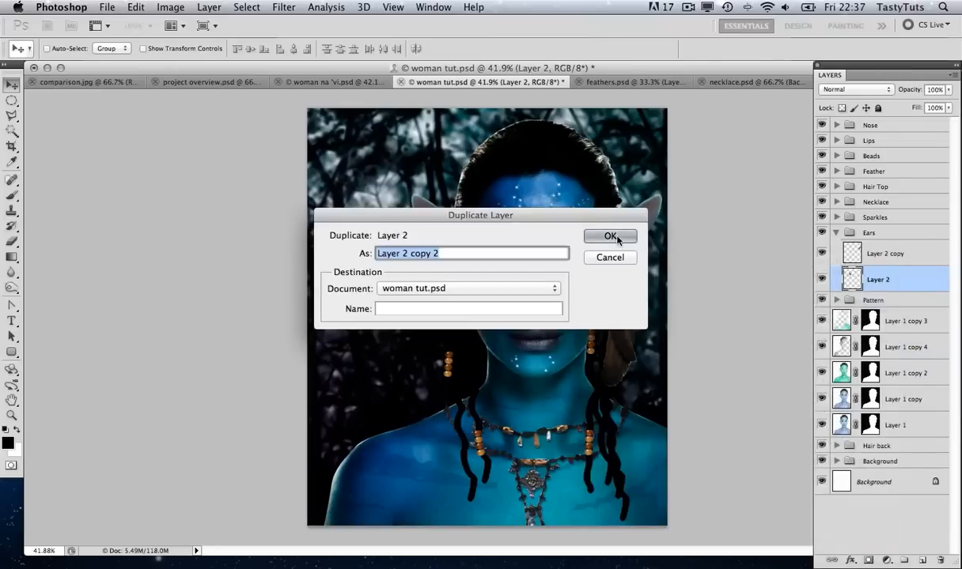
pyautogui.click(619, 244)
# Step: Set Layer 2 copy 2 to Multiply blending at 58% opacity
pyautogui.click(856, 89)
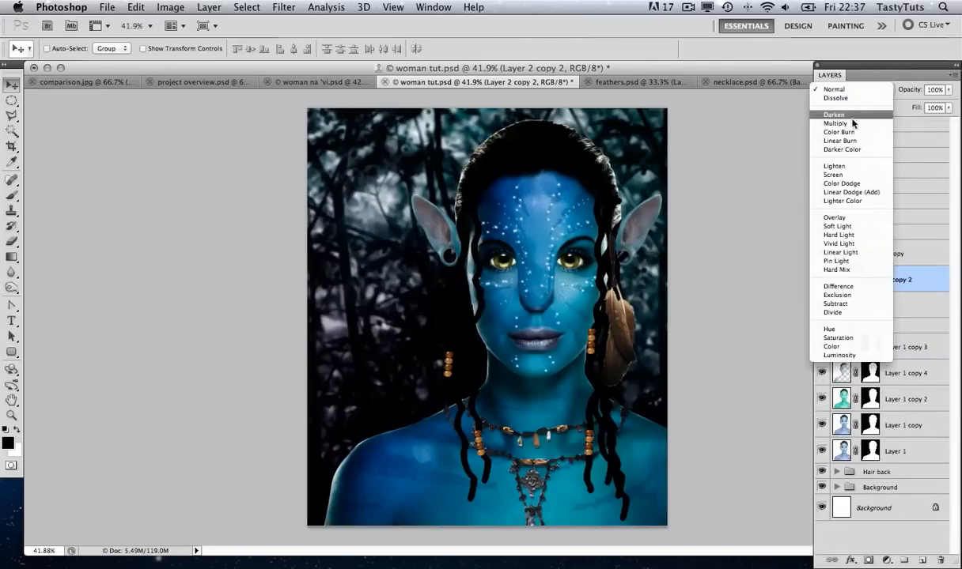
pyautogui.click(848, 123)
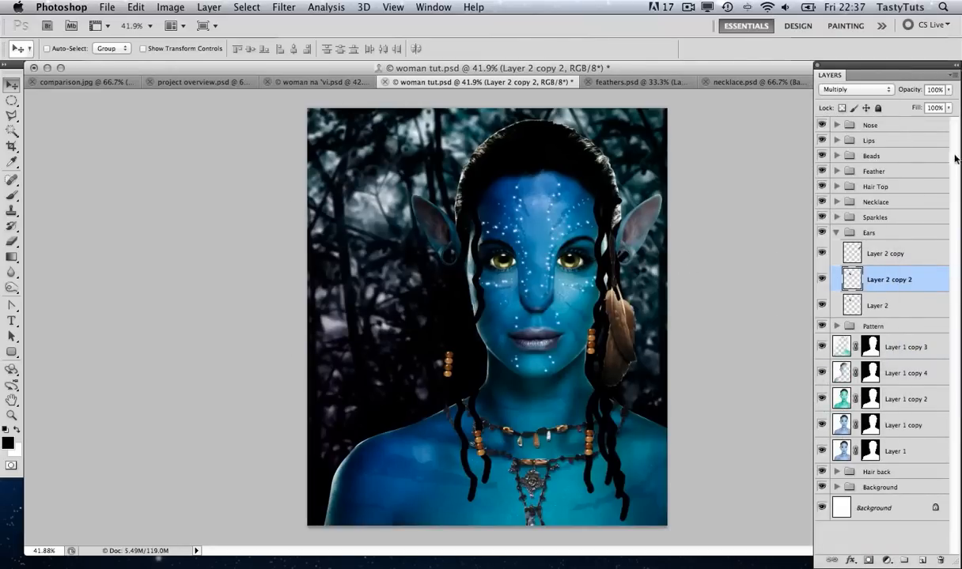
pyautogui.click(948, 90)
pyautogui.moveTo(947, 106); pyautogui.dragTo(920, 109)
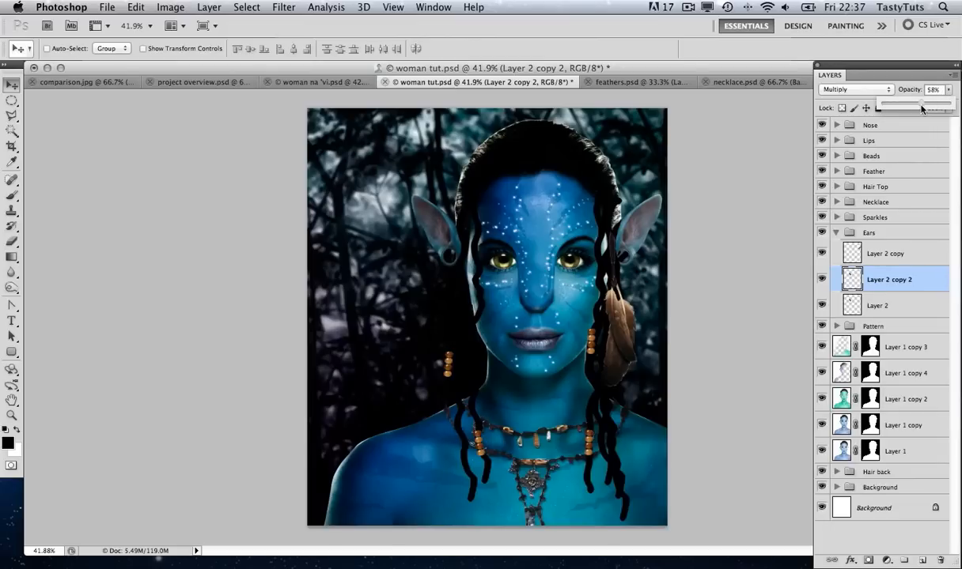
# Step: Duplicate Layer 2 copy inside the Ears group, keeping the suggested name Layer 2 copy 3
pyautogui.rightClick(918, 253)
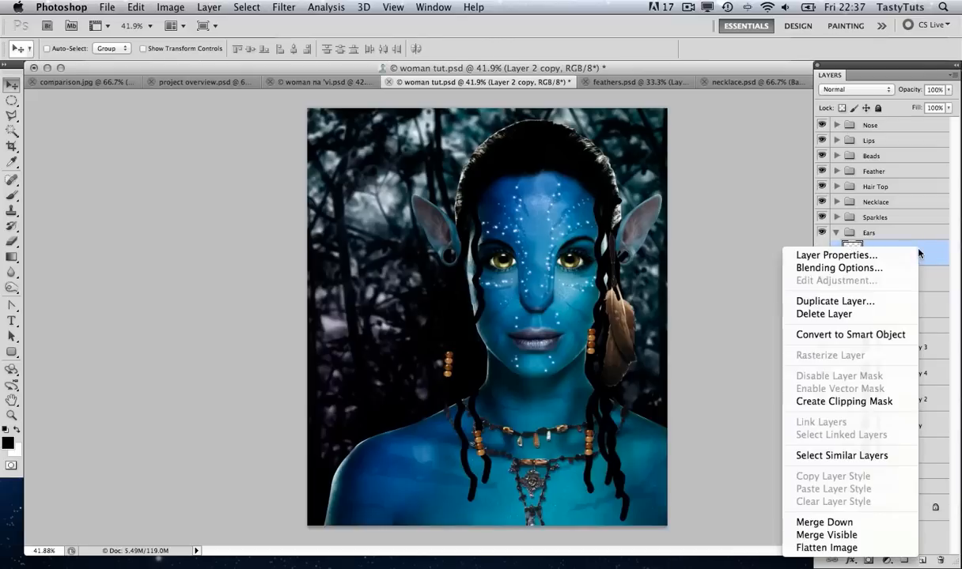
pyautogui.click(832, 300)
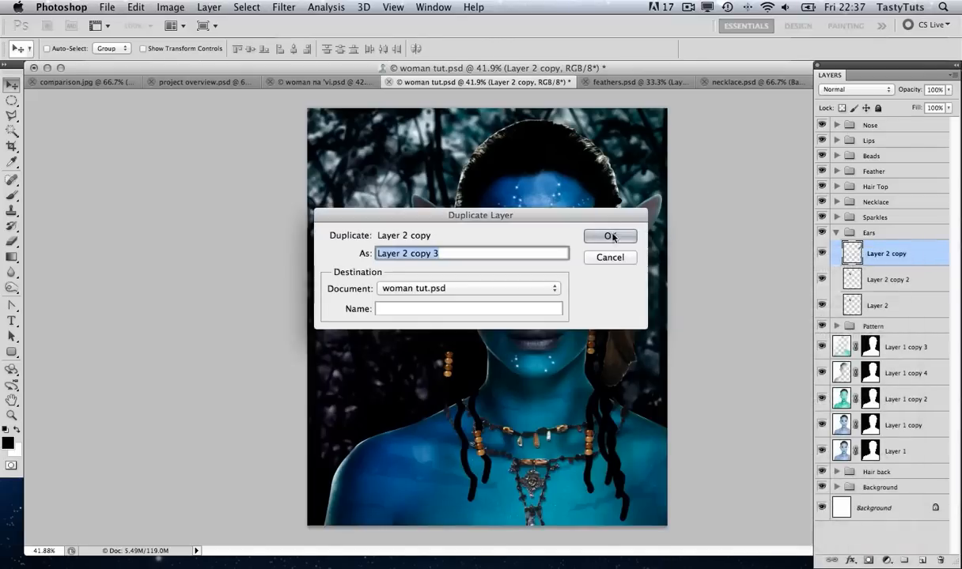
pyautogui.click(612, 236)
# Step: Set Layer 2 copy 3 to Multiply blending at 46% opacity and collapse the Ears group
pyautogui.click(948, 89)
pyautogui.moveTo(949, 106); pyautogui.dragTo(913, 106)
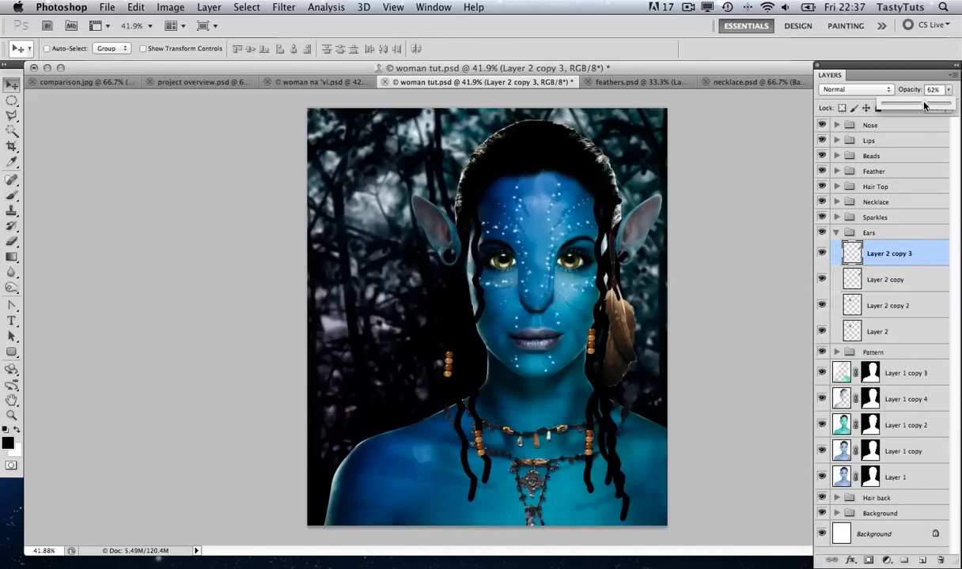
pyautogui.click(857, 90)
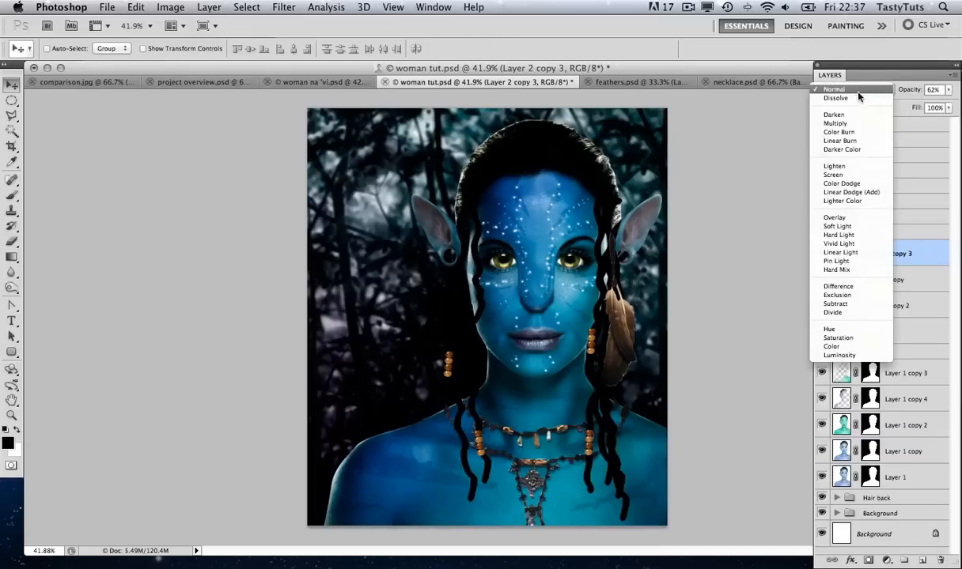
pyautogui.click(834, 123)
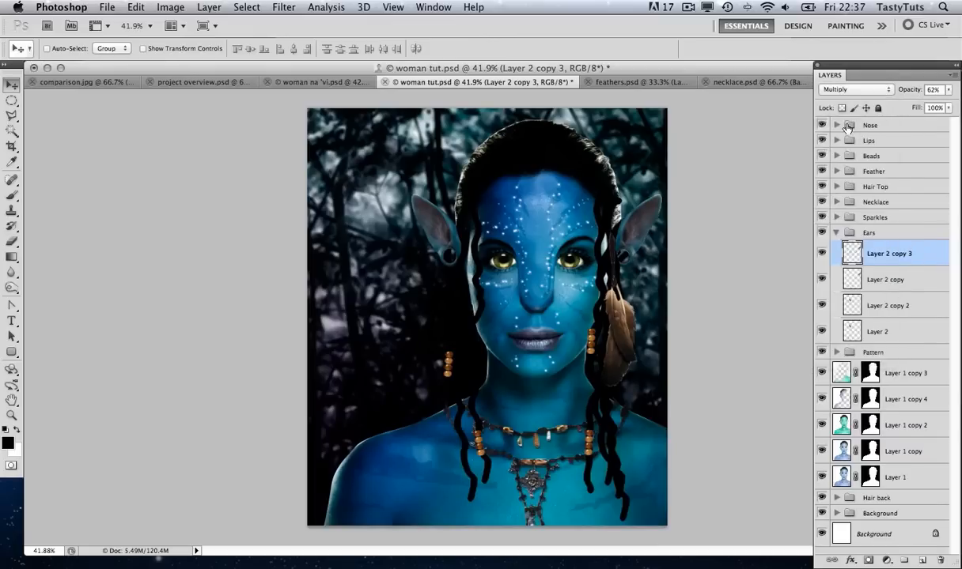
pyautogui.click(949, 92)
pyautogui.moveTo(927, 103); pyautogui.dragTo(913, 103)
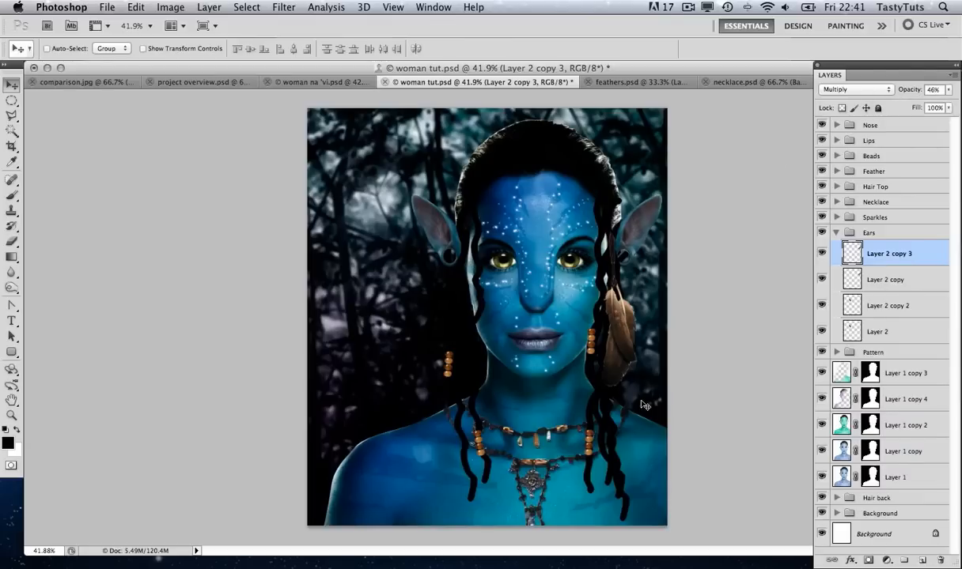
pyautogui.click(834, 232)
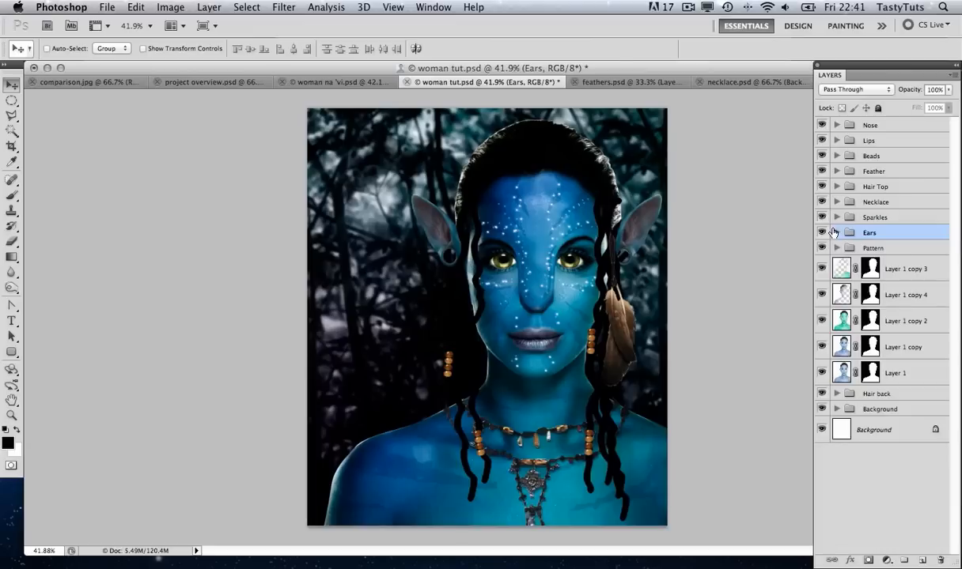
# Step: Group Layer 1 and its four copies, and name the group Skin
pyautogui.click(858, 267)
pyautogui.keyDown('shift'); pyautogui.click(909, 375); pyautogui.keyUp('shift')
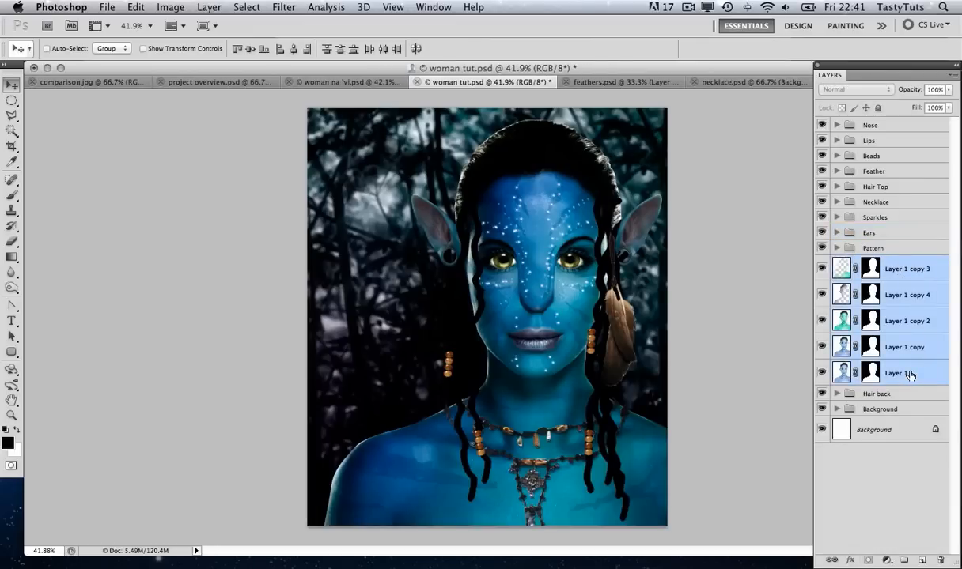
pyautogui.press('super+g')
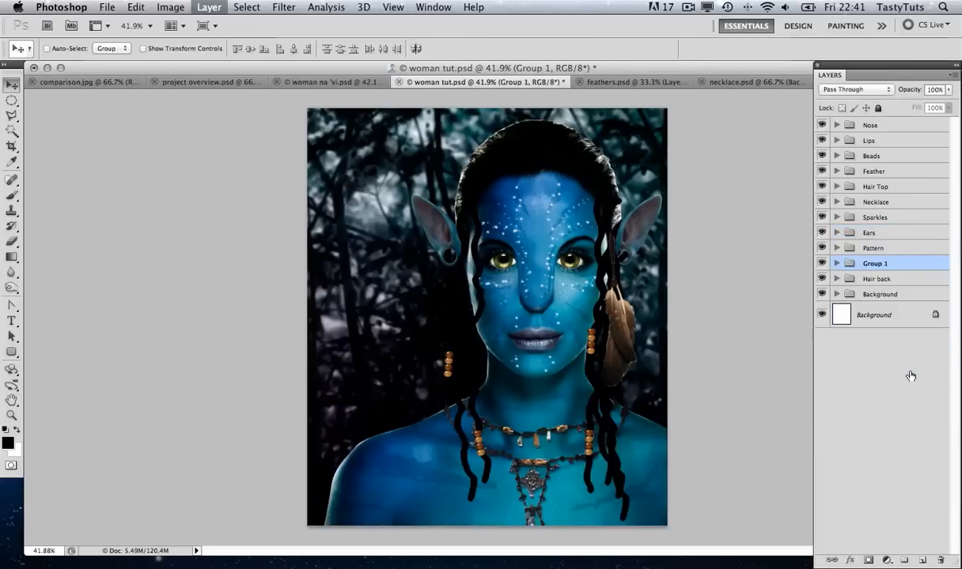
pyautogui.doubleClick(870, 264)
pyautogui.write('Skin')
pyautogui.press('Return')
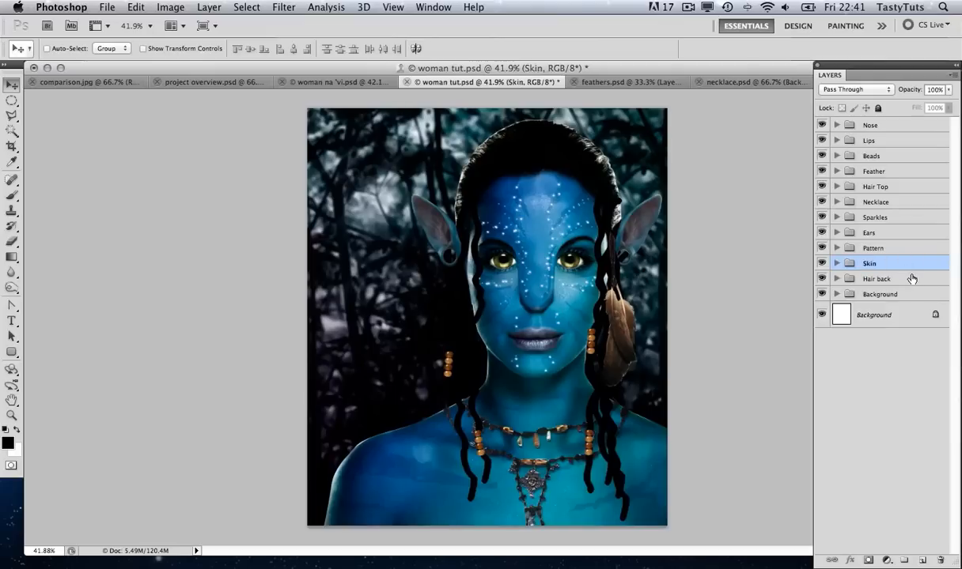
# Step: Select the Hair back group and view the whole portrait in full-screen mode on black
pyautogui.click(878, 281)
pyautogui.press('z')
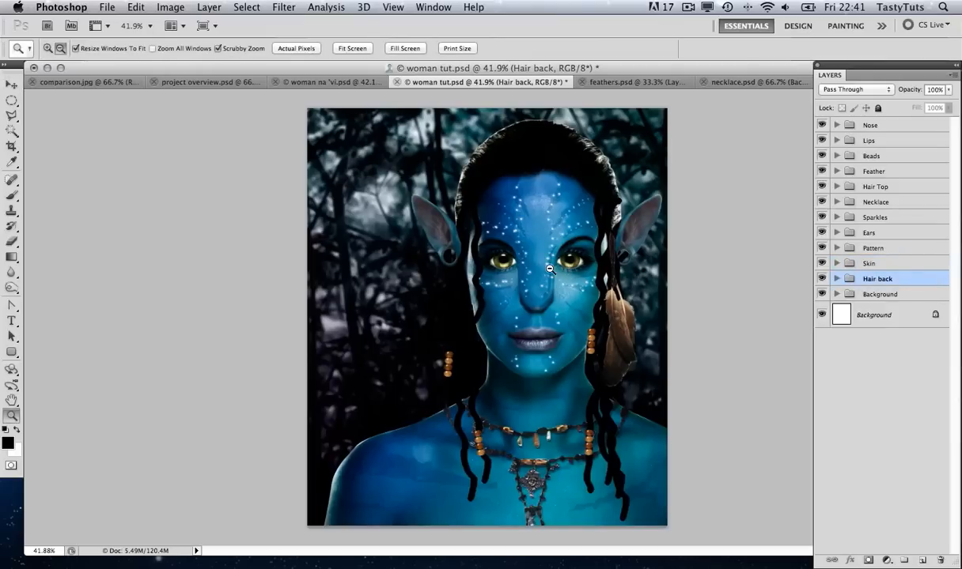
pyautogui.moveTo(526, 255); pyautogui.dragTo(550, 268)
pyautogui.press('f')
pyautogui.press('f')
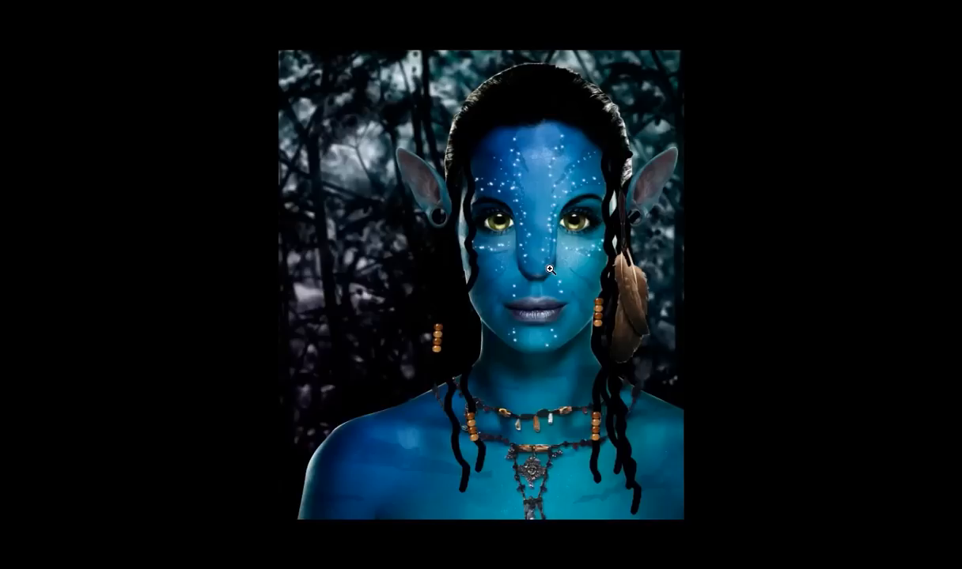